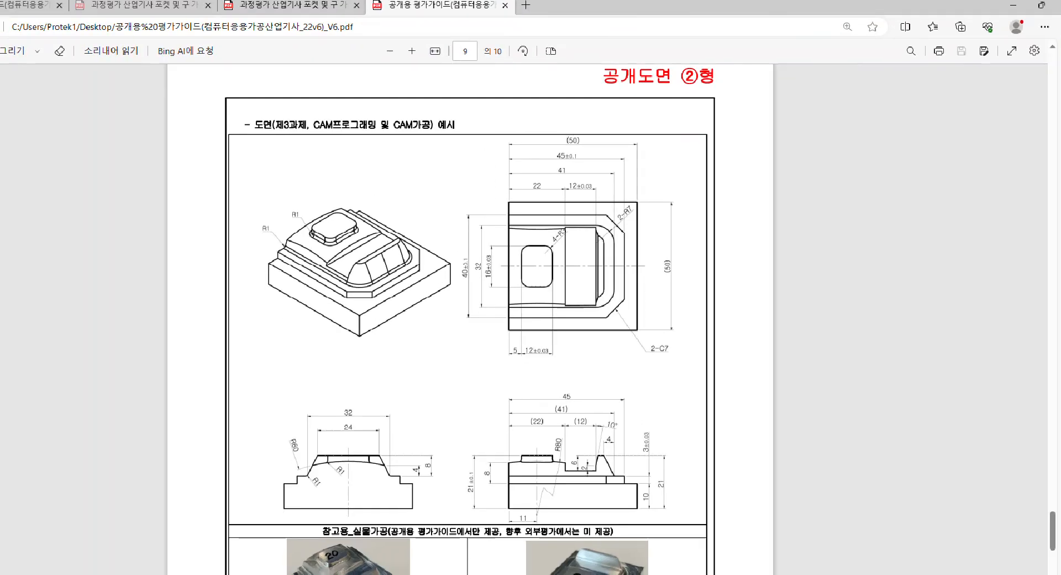
- Minimise the PDF drawing and launch Autodesk Inventor Professional 2024 from the desktop
mouse_move(235, 95)
mouse_down()
mouse_move(726, 534)
mouse_move(734, 530)
mouse_up()
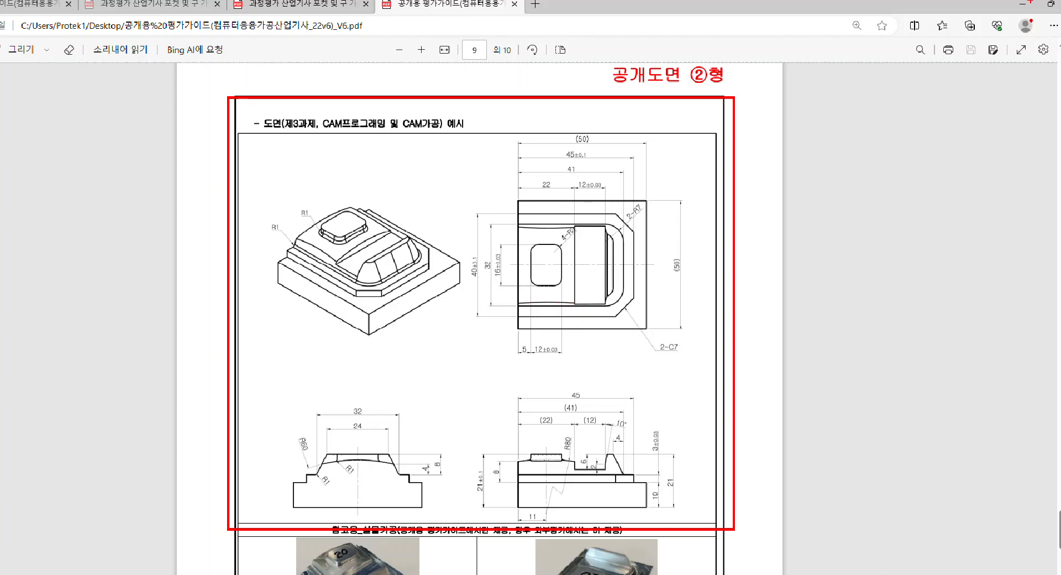
key(Escape)
click(998, 12)
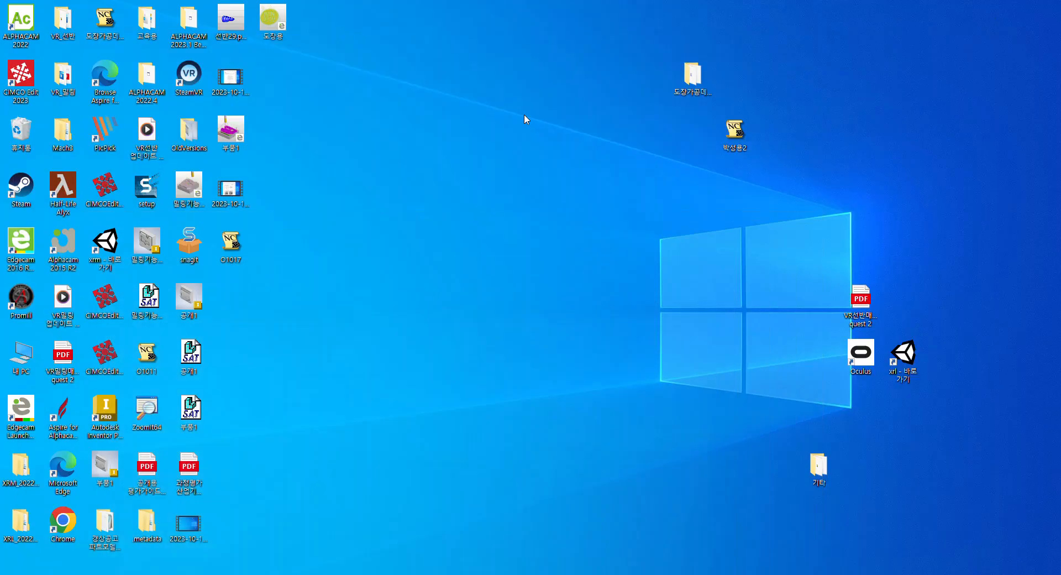
double_click(113, 424)
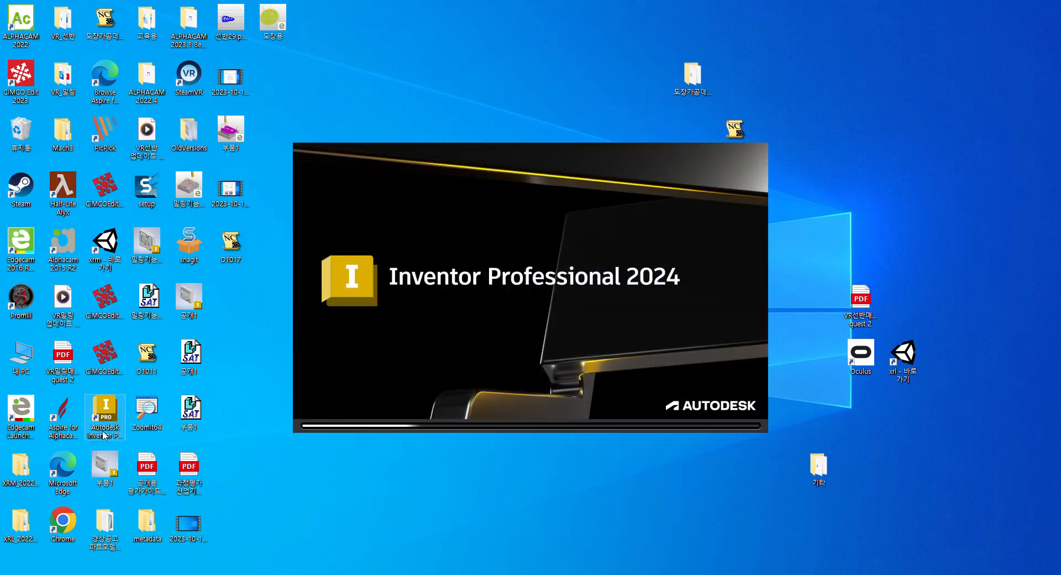
key(ctrl+1)
mouse_move(141, 264)
ctrl+mouse_down()
mouse_move(276, 360)
mouse_move(263, 380)
mouse_move(584, 453)
ctrl+mouse_up()
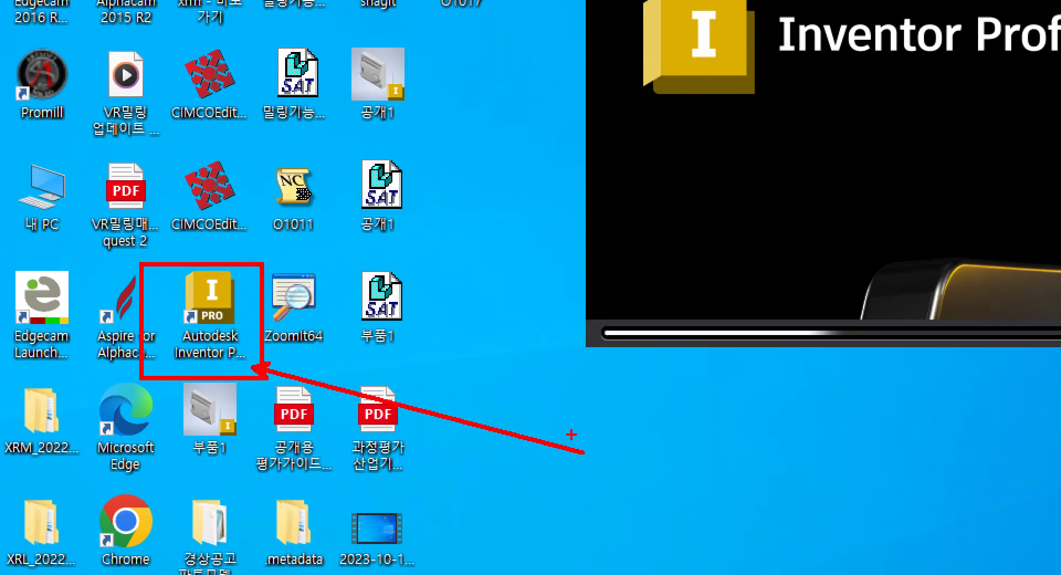
key(Escape)
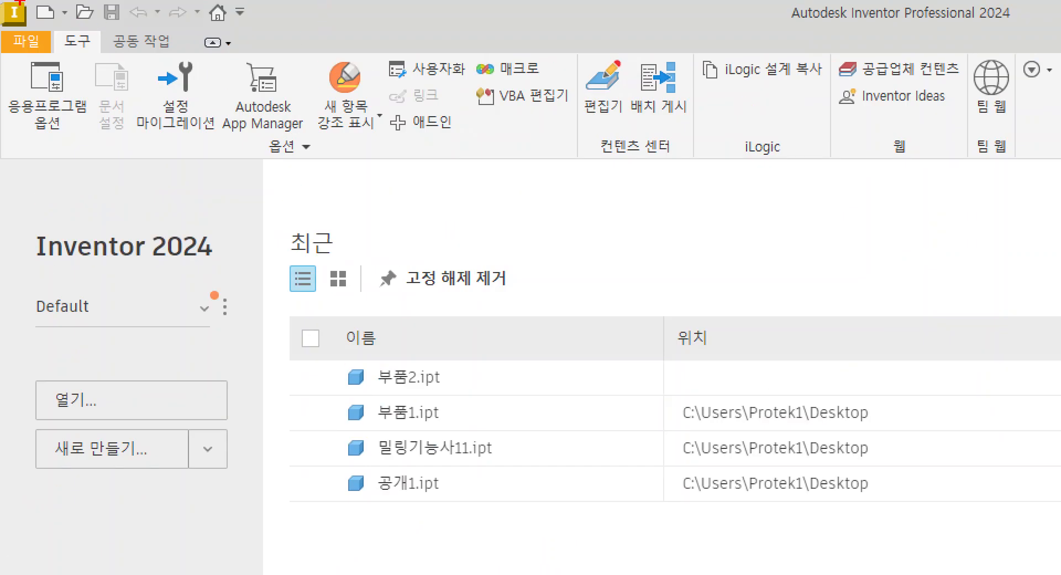
- Create a new metric part from the Standard (mm).ipt template
mouse_move(28, 2)
ctrl+mouse_down()
mouse_move(66, 30)
mouse_move(201, 193)
ctrl+mouse_up()
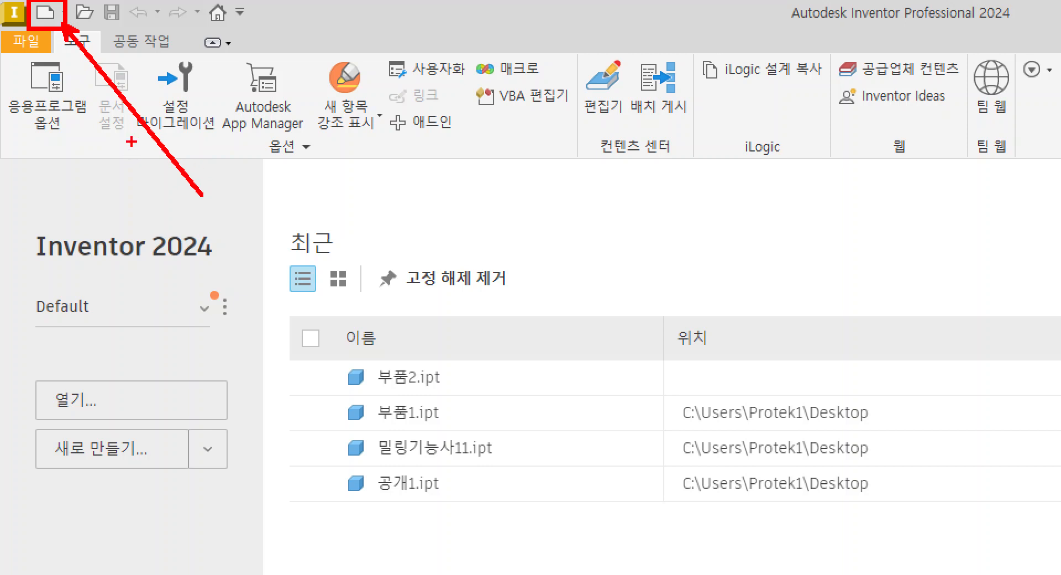
key(Escape)
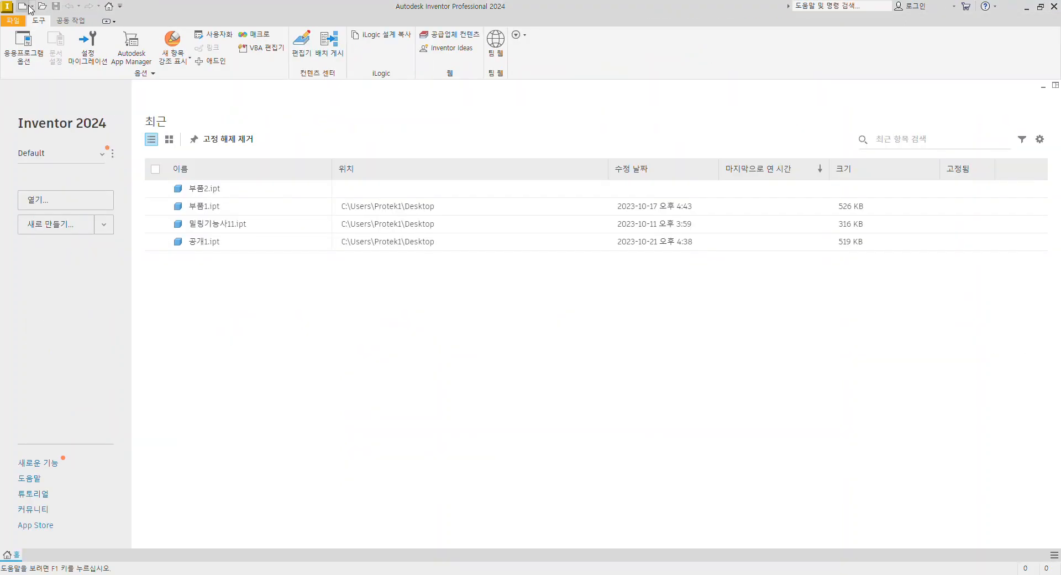
click(27, 6)
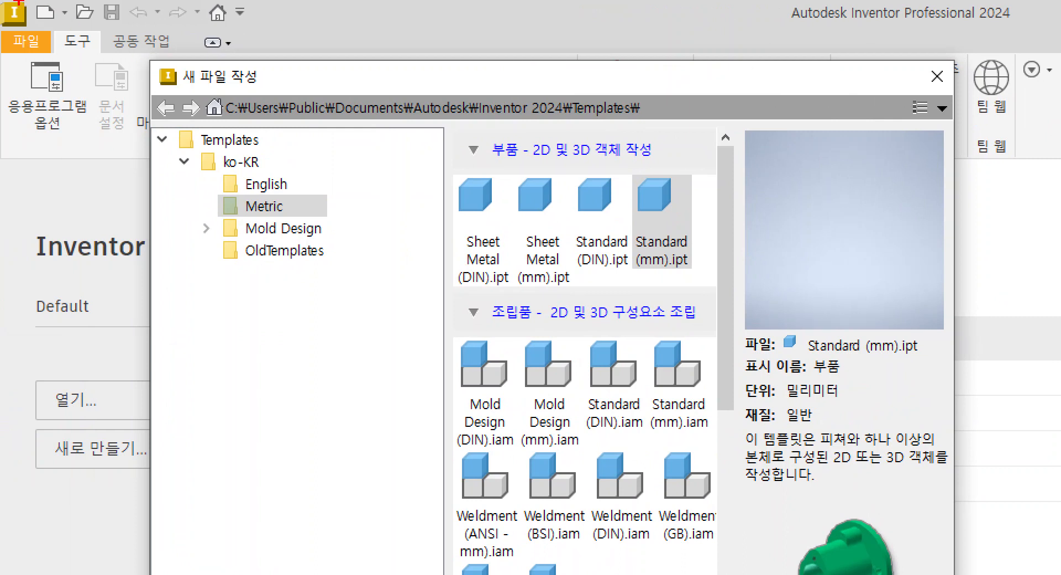
ctrl+drag(18, 1, 81, 29)
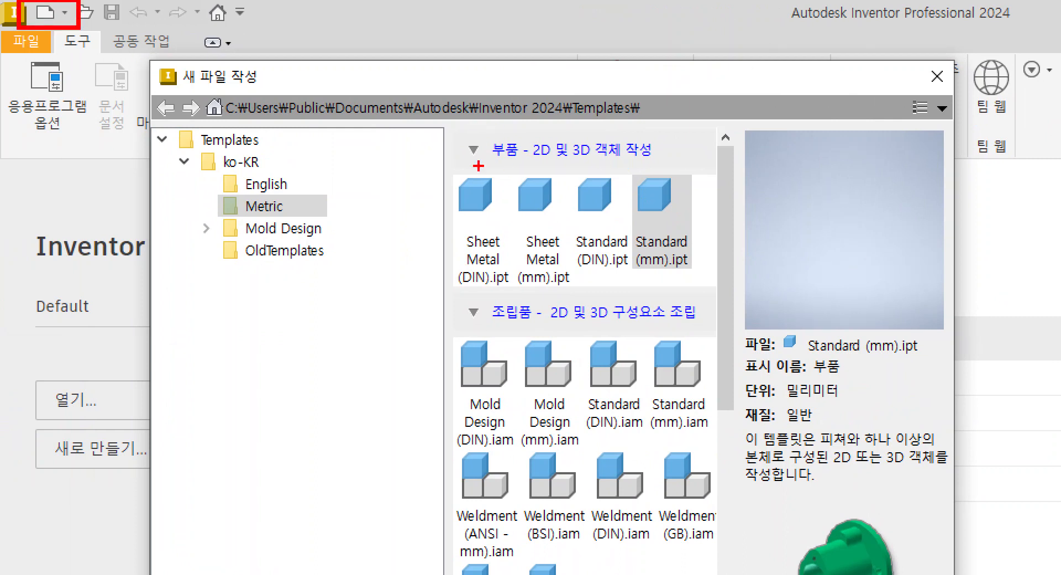
mouse_move(471, 161)
shift+mouse_down()
mouse_move(644, 161)
mouse_move(706, 280)
shift+mouse_up()
ctrl+shift+drag(734, 228, 920, 227)
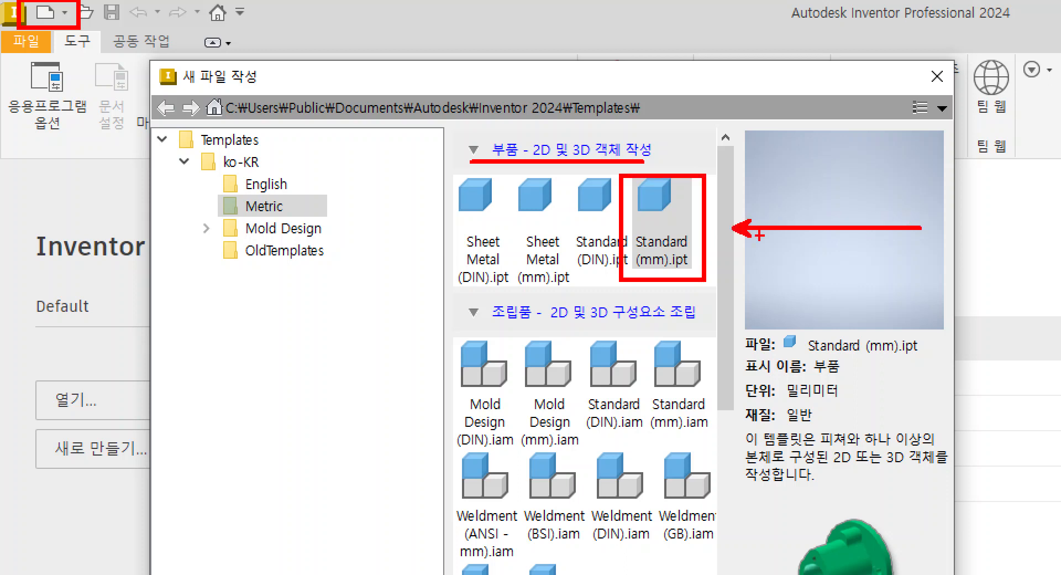
key(Escape)
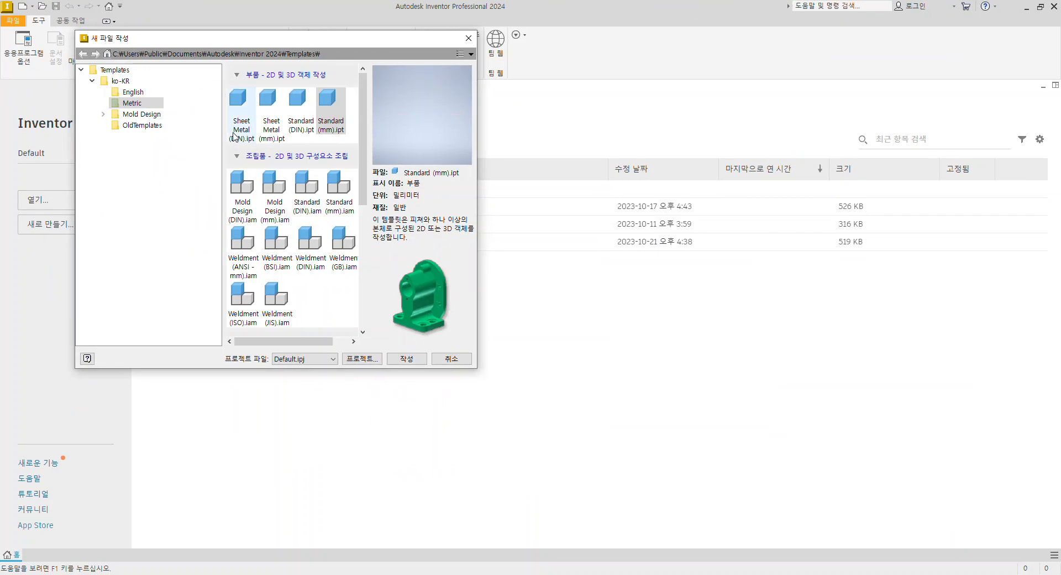
double_click(329, 115)
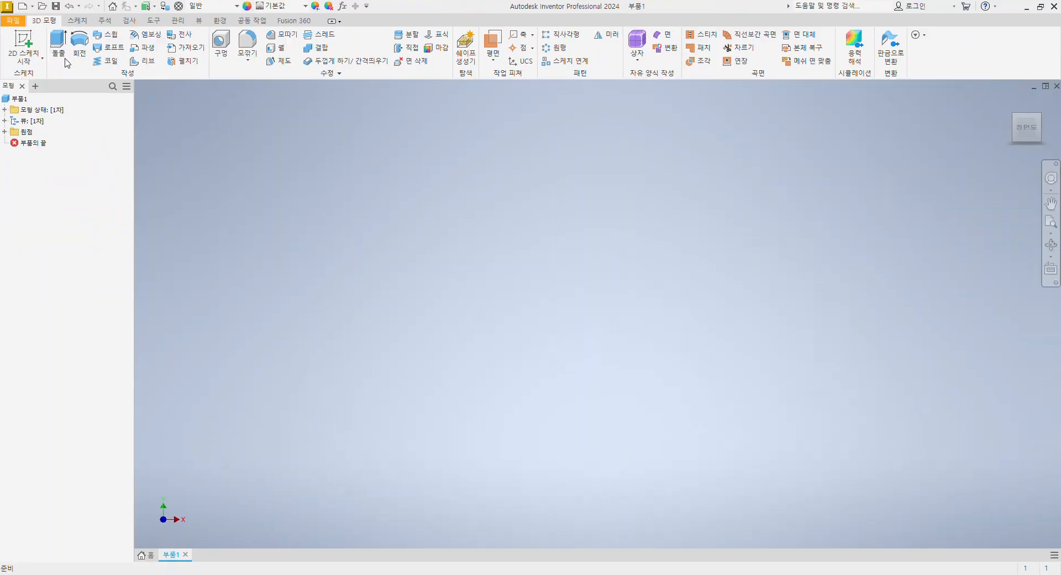
- Start a 2D sketch on the XY plane
click(86, 120)
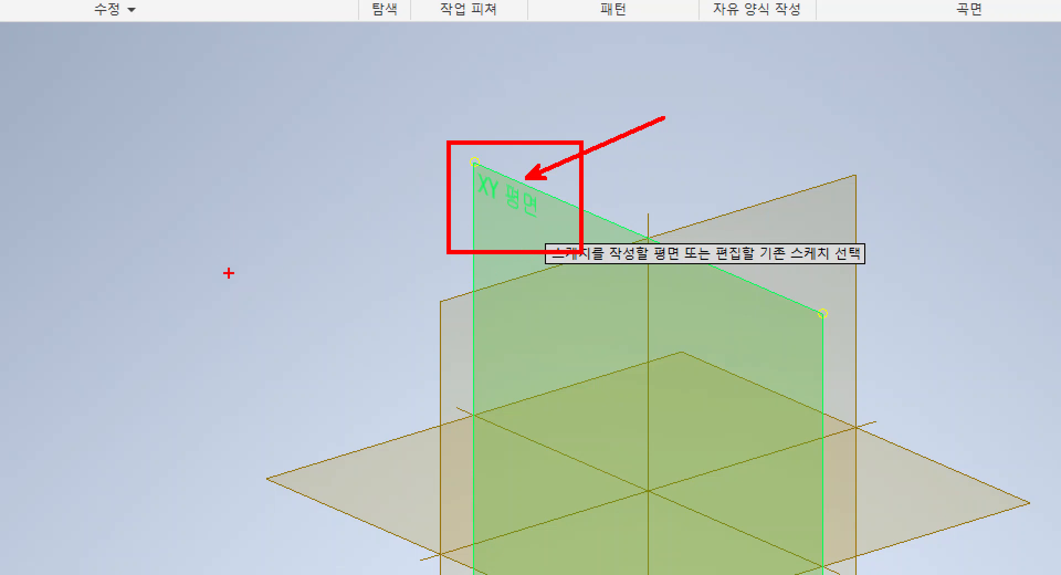
key(Escape)
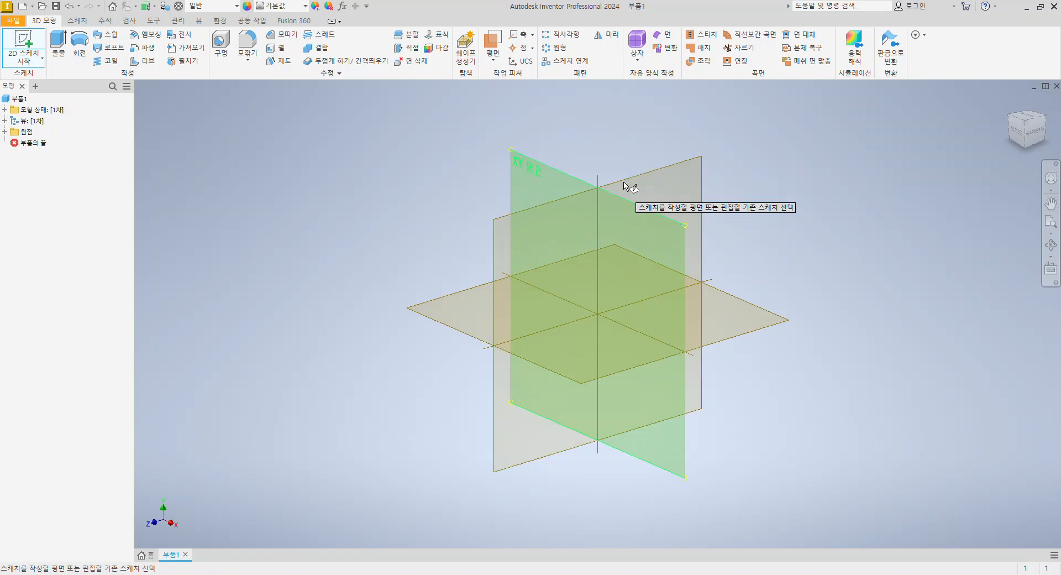
middle_drag(438, 177, 270, 167)
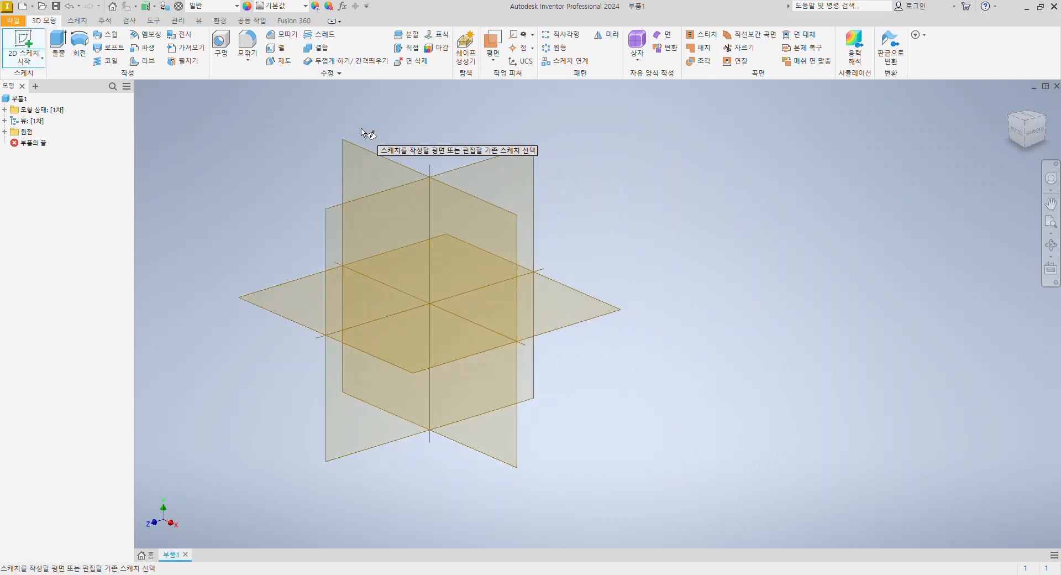
click(355, 160)
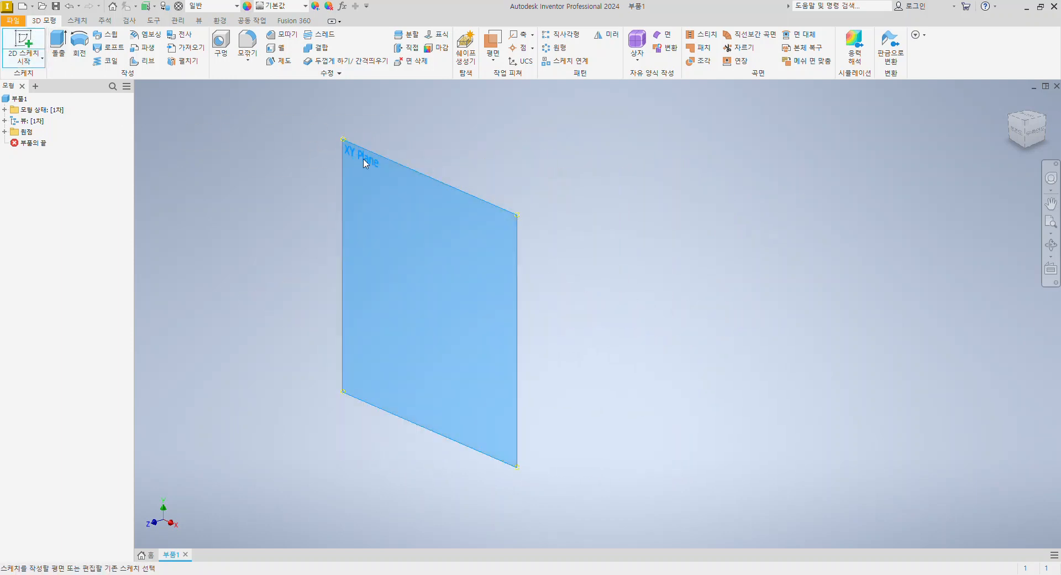
mouse_move(753, 284)
middle_down()
mouse_move(606, 289)
mouse_move(629, 272)
middle_up()
middle_drag(593, 226, 623, 202)
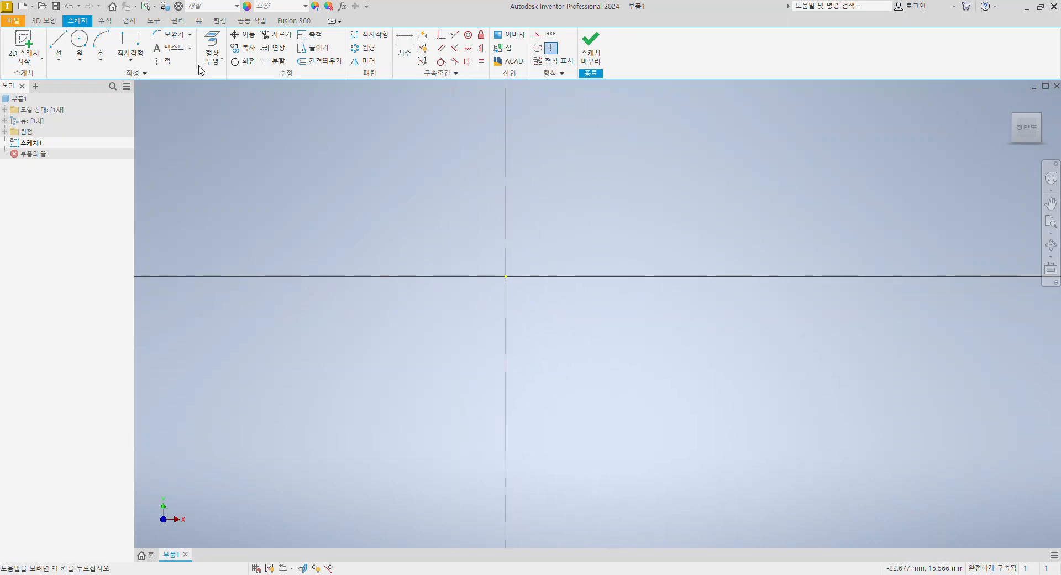
- Sketch a two-point center rectangle about 15.5 mm wide, centred on the sketch origin
click(132, 60)
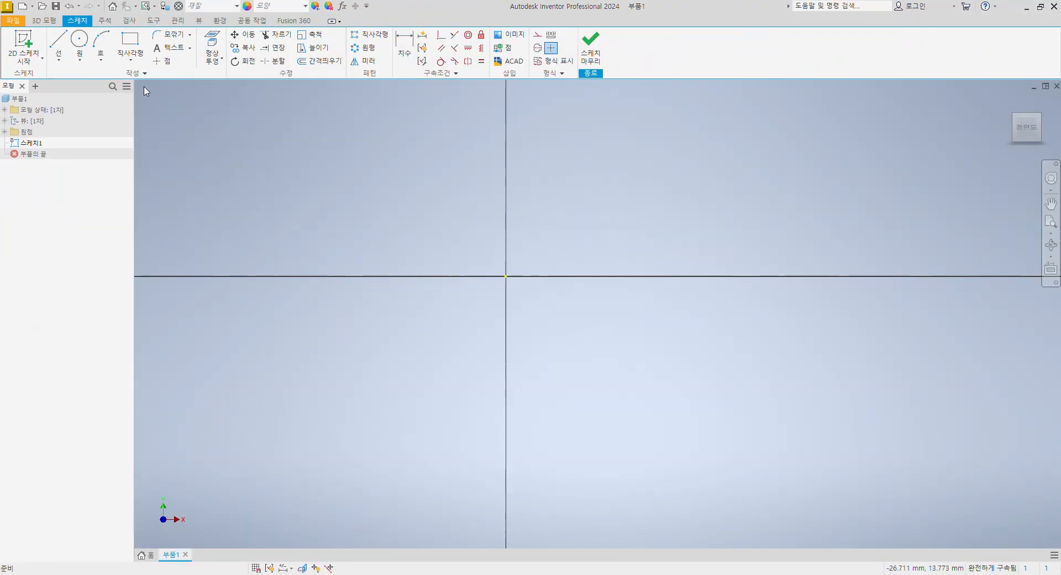
click(262, 116)
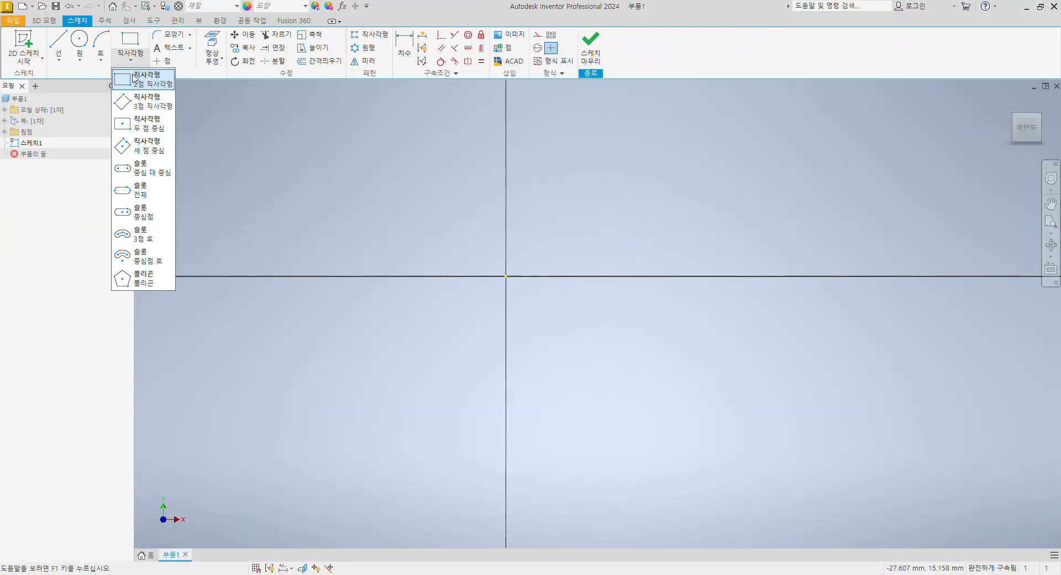
click(138, 124)
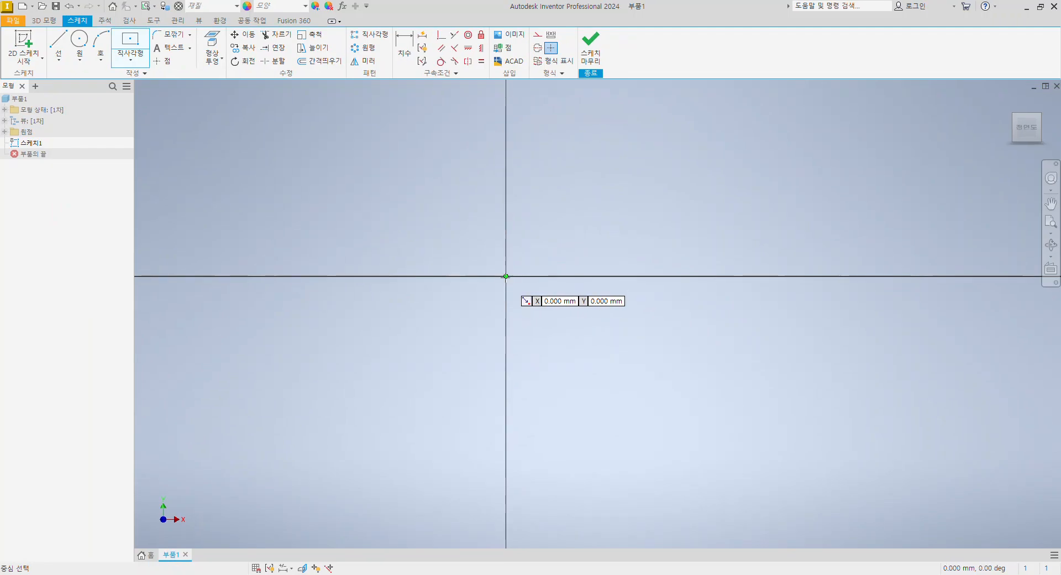
click(506, 276)
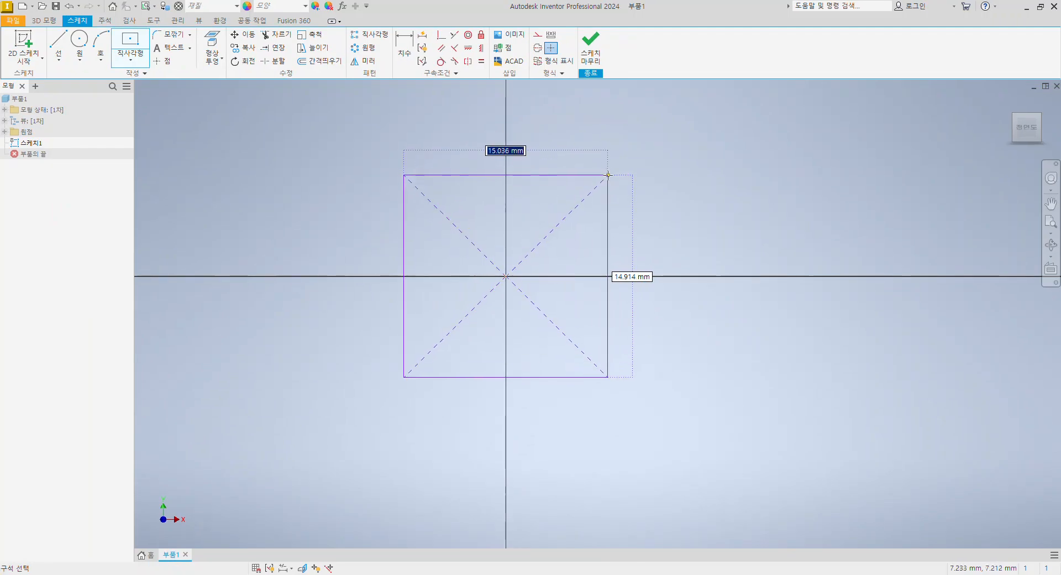
click(612, 179)
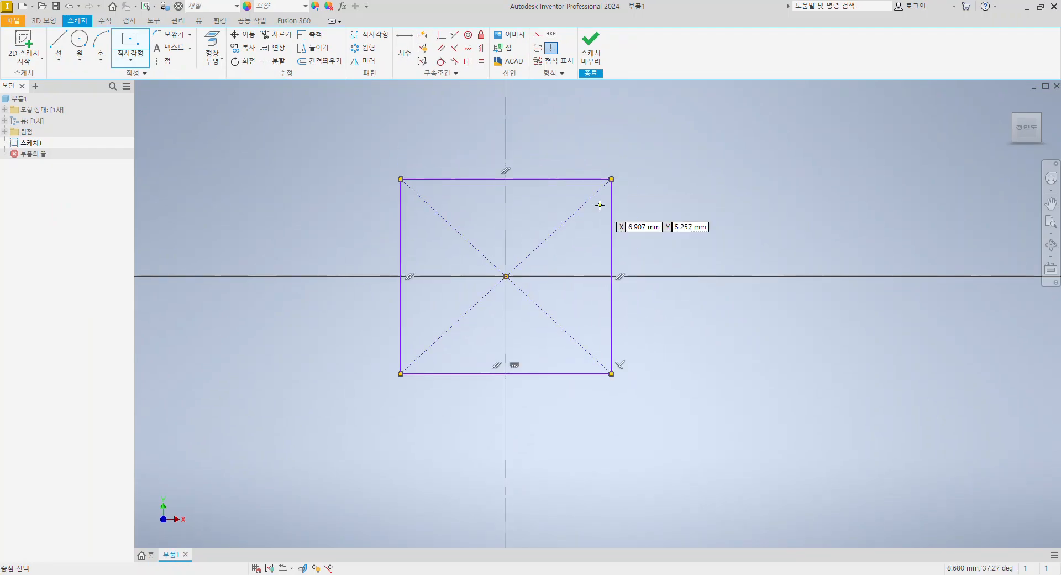
- Dimension the rectangle's width and height at 50 mm each
click(403, 45)
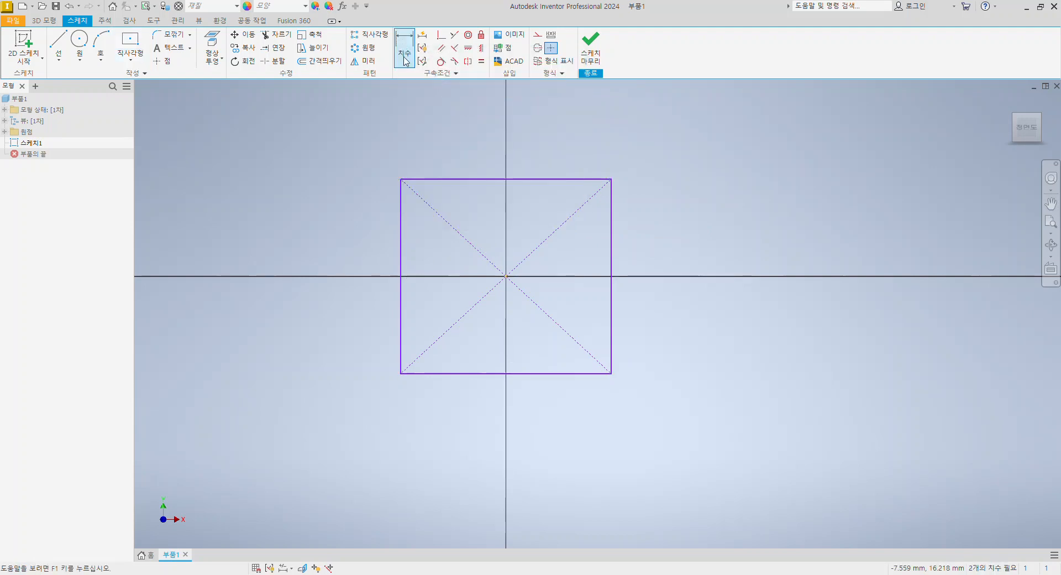
click(494, 179)
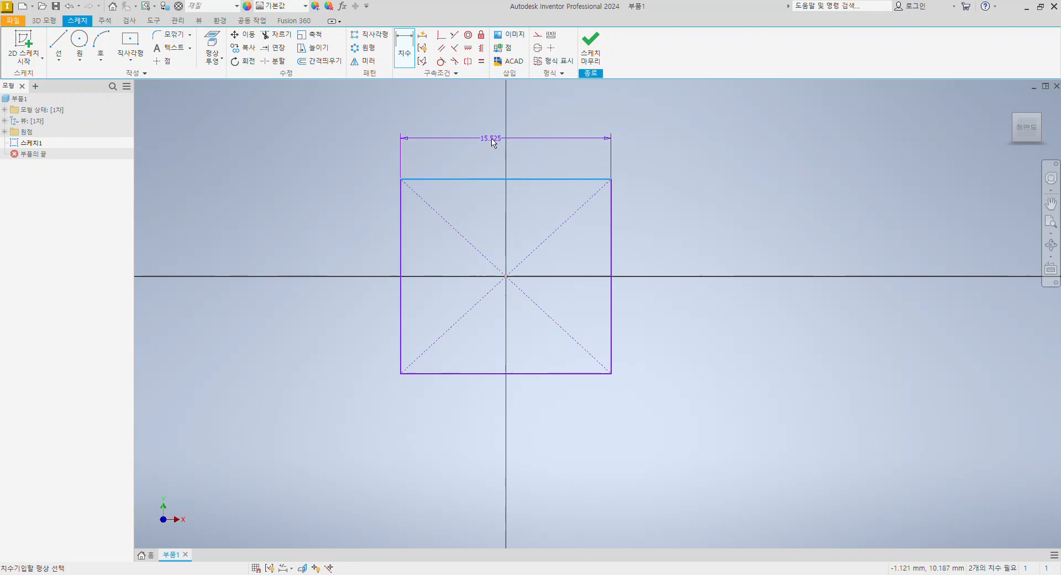
click(493, 142)
text(5)
key(Return)
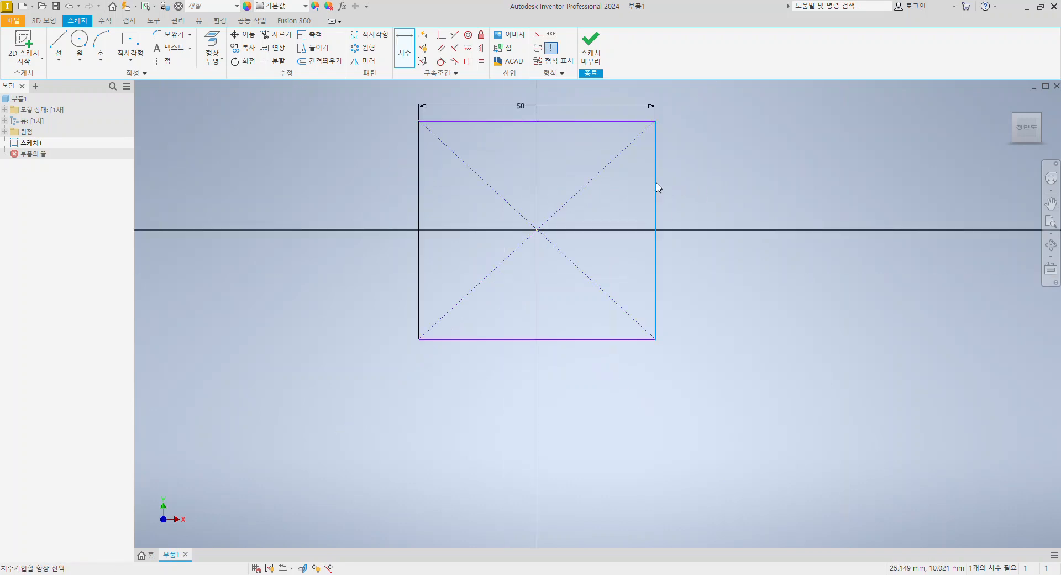
click(656, 186)
click(698, 188)
text(50)
key(Return)
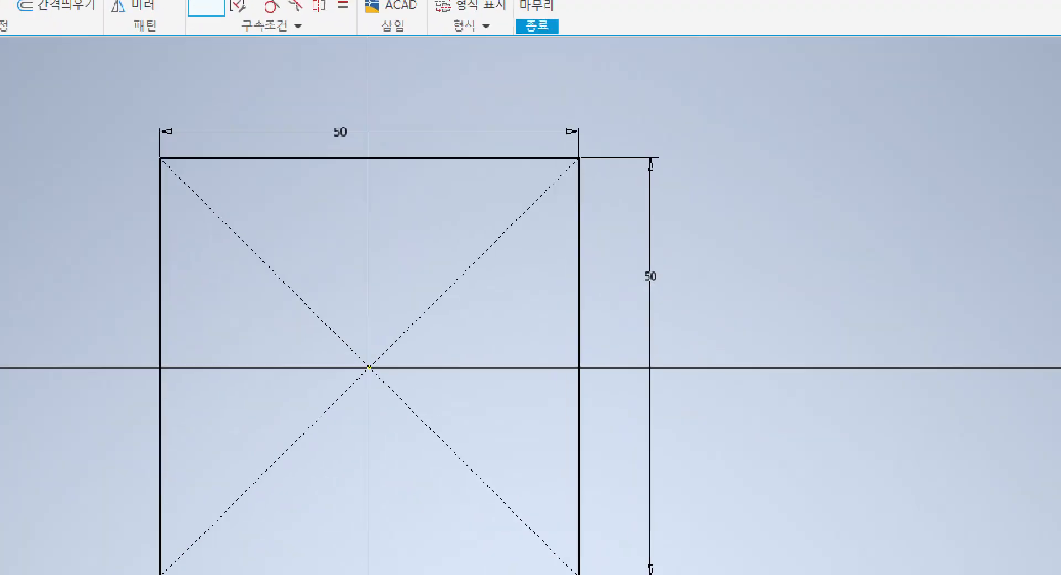
drag(312, 97, 383, 97)
drag(683, 260, 755, 259)
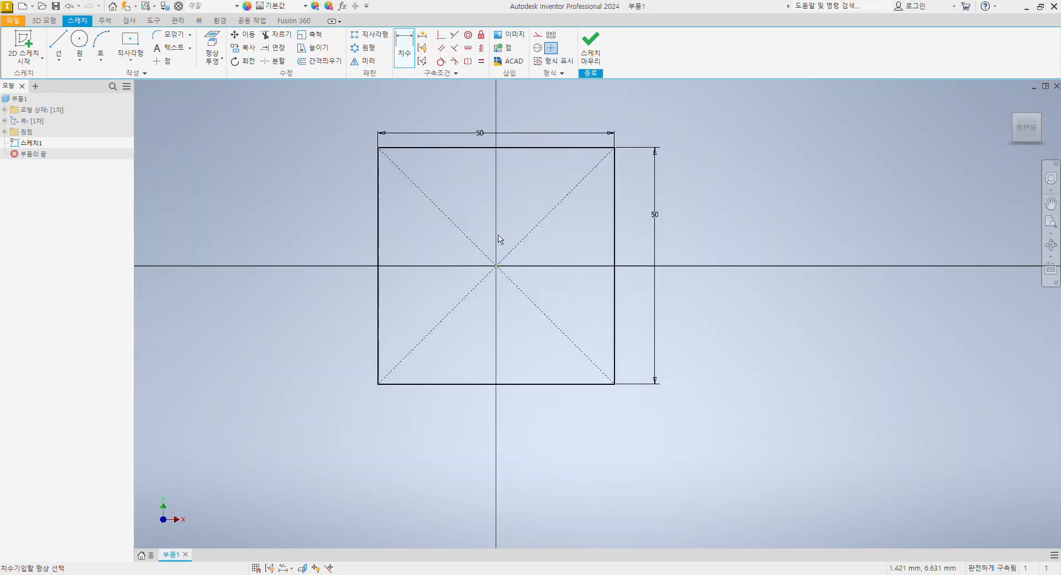
- Switch to the PDF drawing and check the overall outline dimensions in the top view and the base height in the side view
key(alt+Tab)
key(Tab)
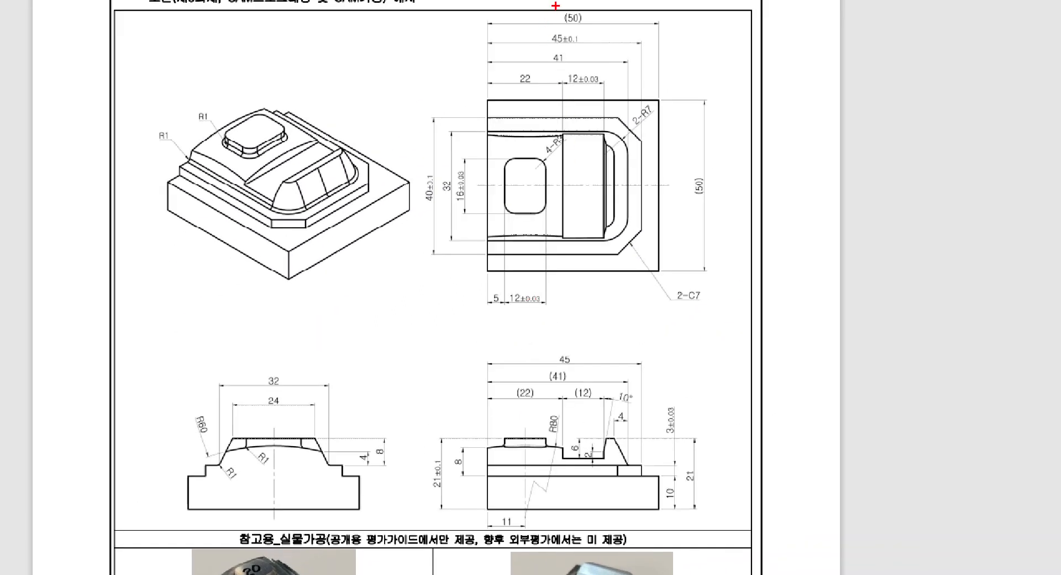
drag(556, 6, 597, 36)
drag(681, 168, 719, 203)
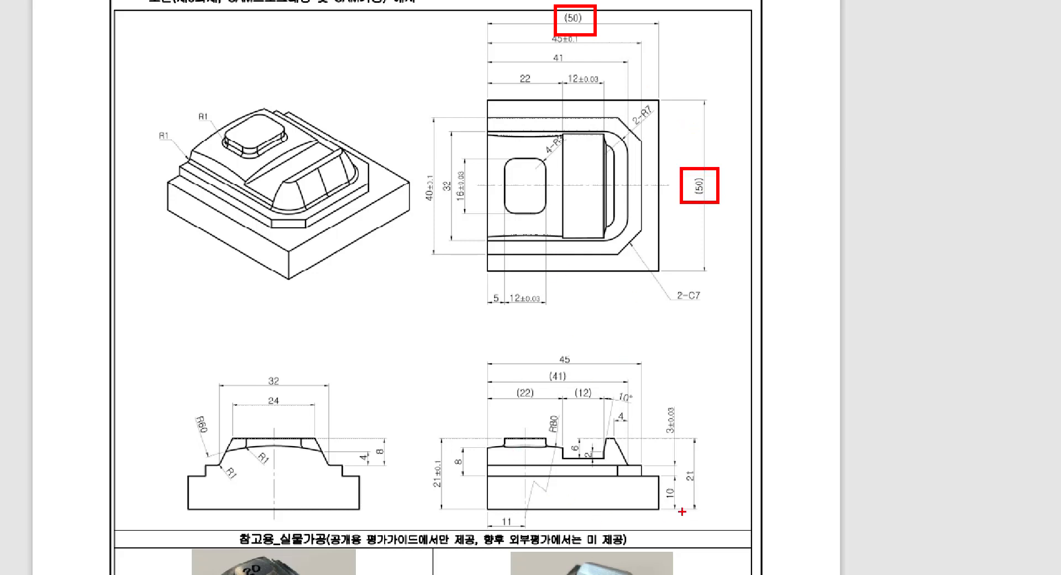
mouse_move(656, 480)
mouse_down()
mouse_move(682, 506)
mouse_move(883, 496)
mouse_up()
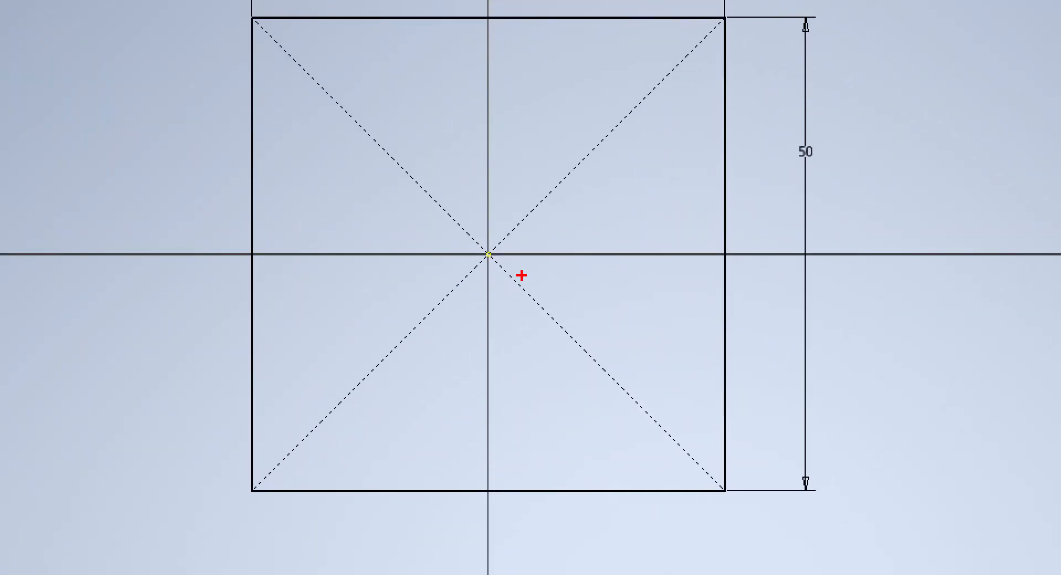
- Return to Inventor and finish the base rectangle sketch
ctrl+shift+drag(503, 256, 872, 256)
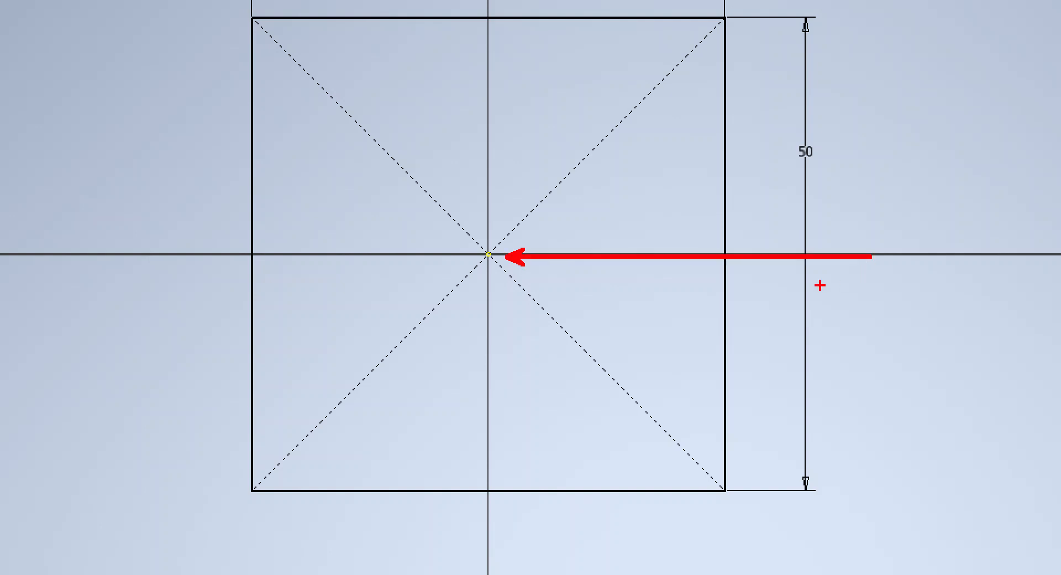
key(Escape)
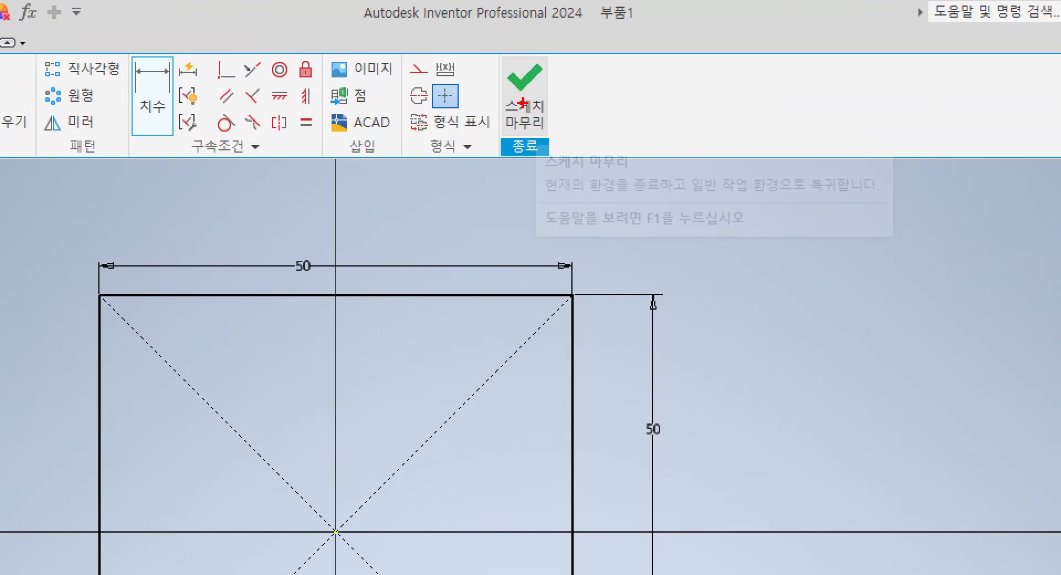
ctrl+drag(492, 54, 588, 169)
mouse_move(567, 116)
shift+mouse_down()
mouse_move(757, 107)
mouse_move(763, 116)
shift+mouse_up()
key(ctrl+z)
ctrl+shift+drag(578, 102, 694, 102)
key(Escape)
click(520, 95)
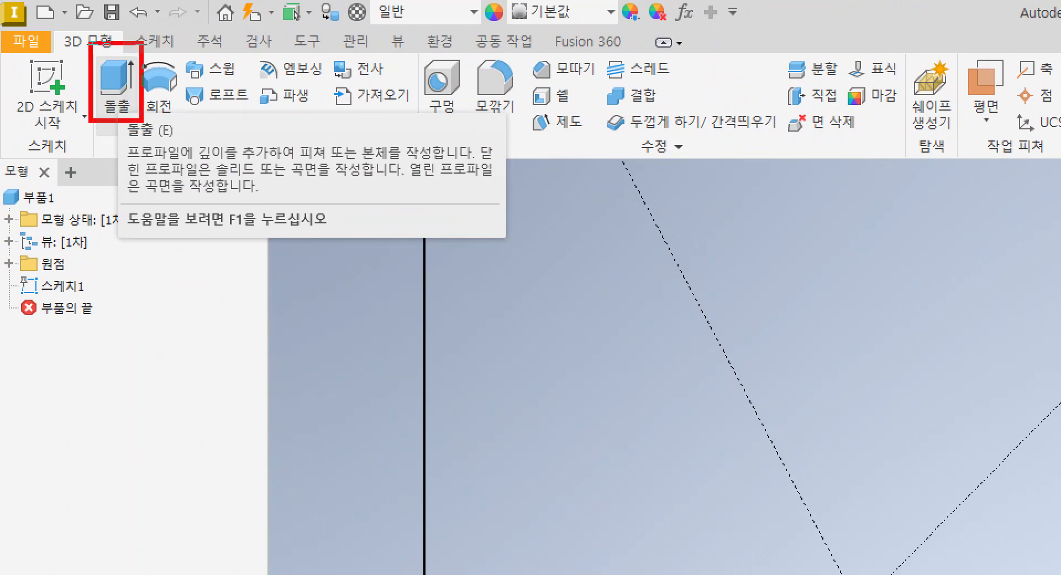
drag(121, 145, 188, 144)
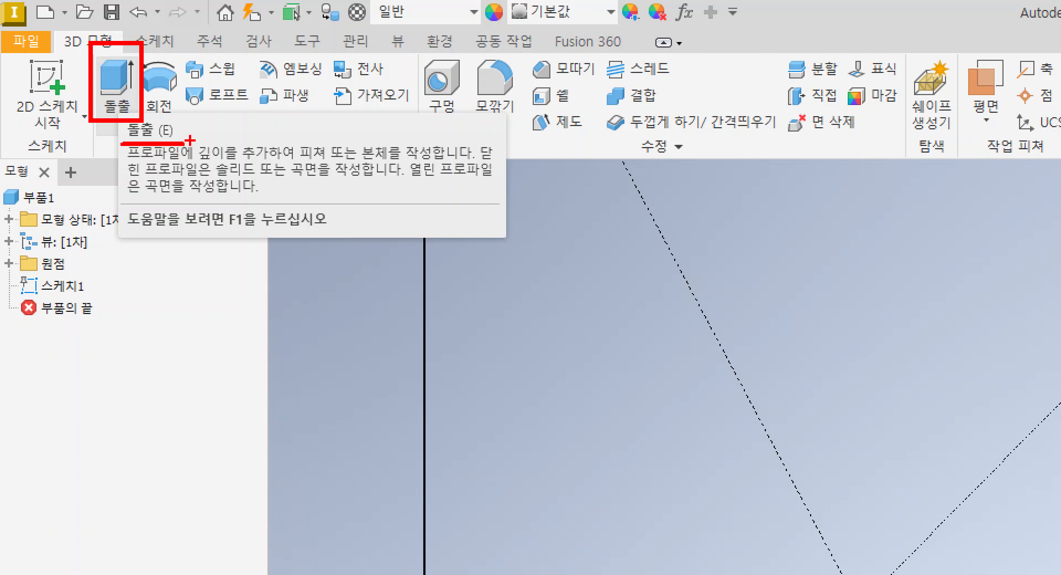
drag(148, 137, 184, 133)
key(Escape)
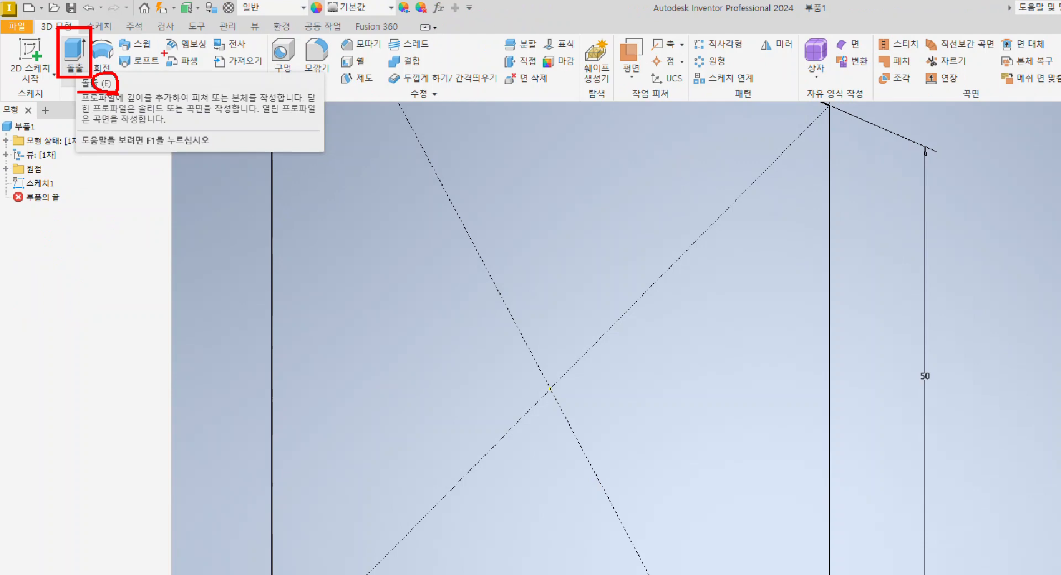
- Extrude the 50 × 50 mm base profile 10 mm as a new solid
click(109, 77)
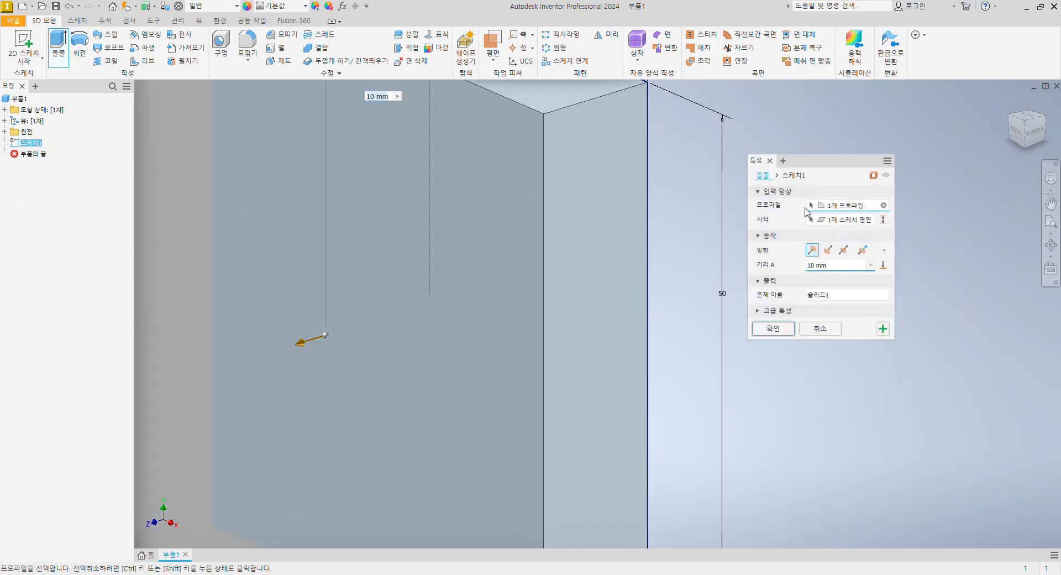
drag(811, 161, 463, 158)
mouse_move(499, 265)
mouse_down()
mouse_move(435, 267)
mouse_move(500, 286)
mouse_up()
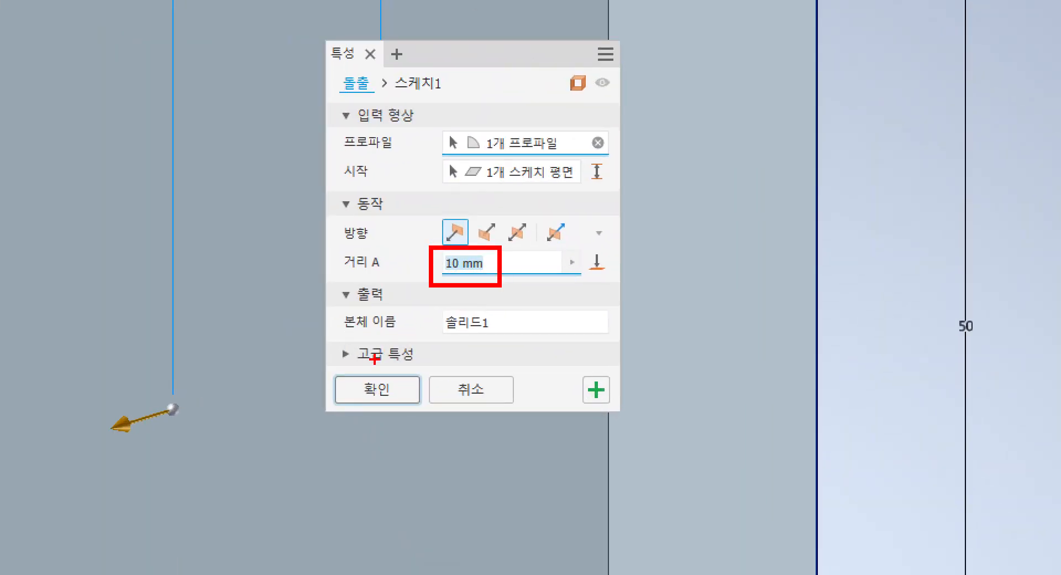
drag(327, 368, 418, 406)
drag(569, 310, 421, 381)
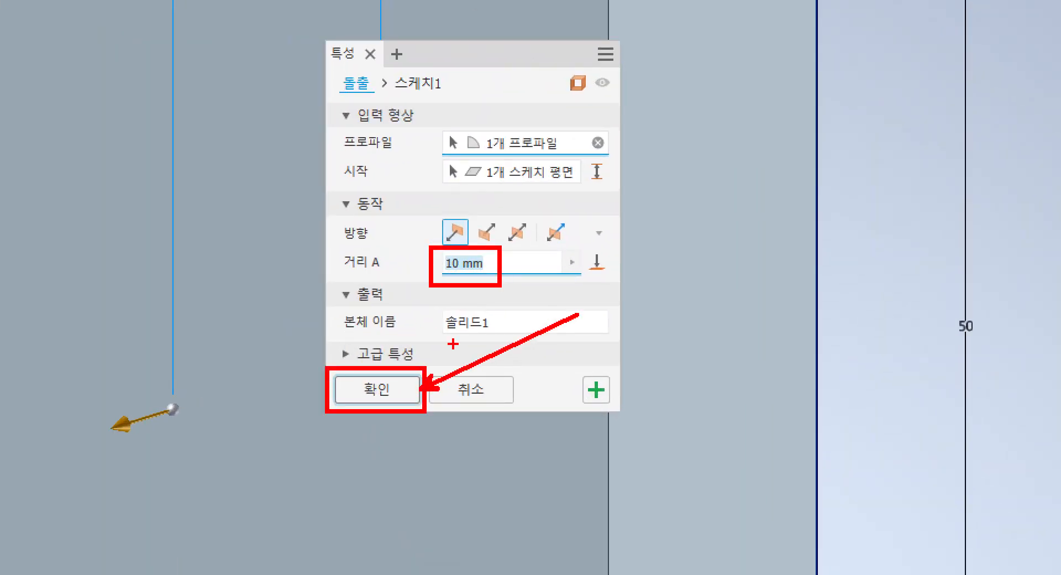
click(428, 326)
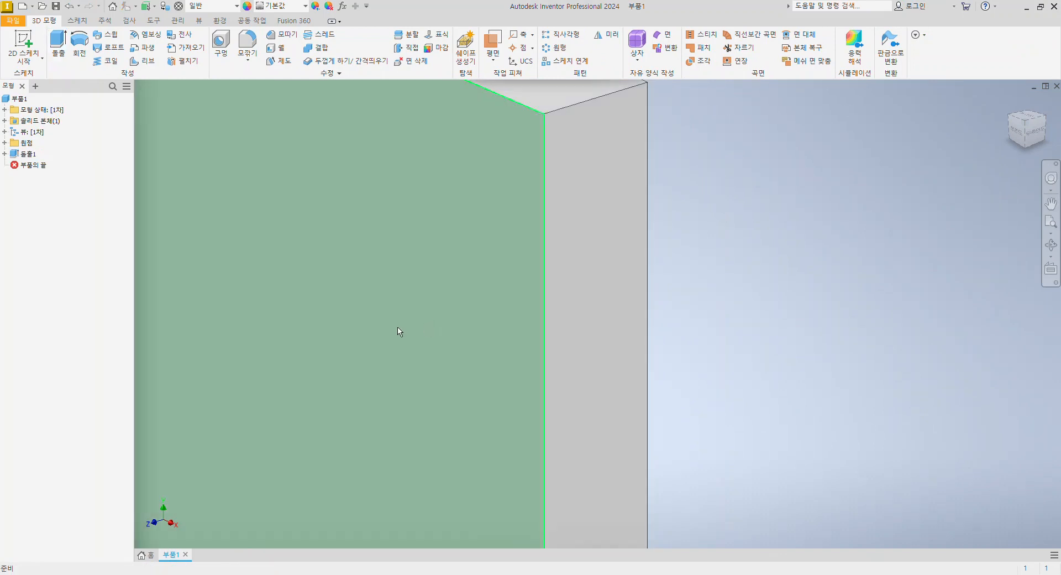
- Create a sketch on the plate's large front face and activate the two-point rectangle tool
scroll(731, 309, down, 4)
middle_drag(824, 312, 774, 293)
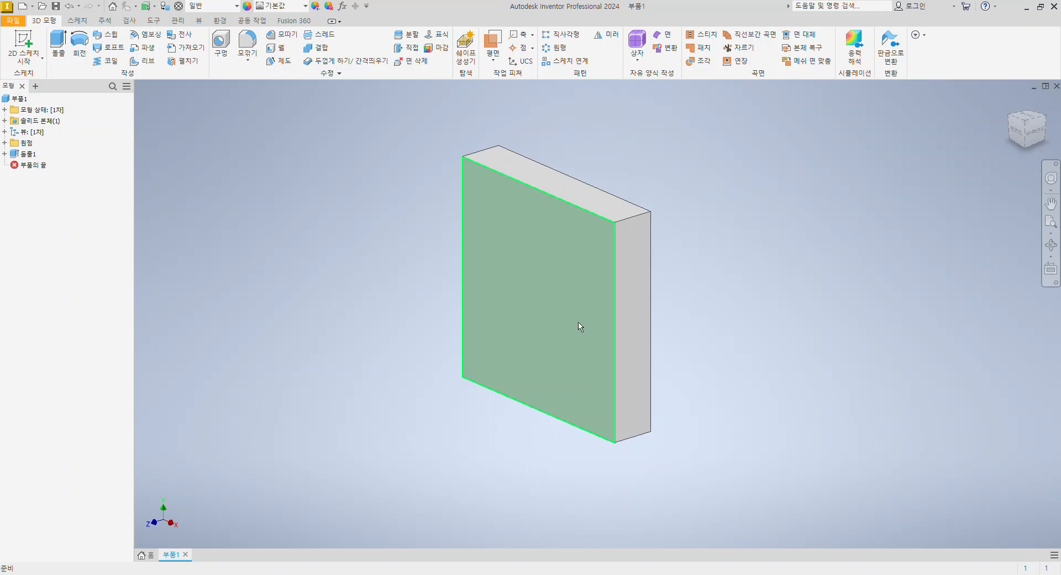
click(540, 266)
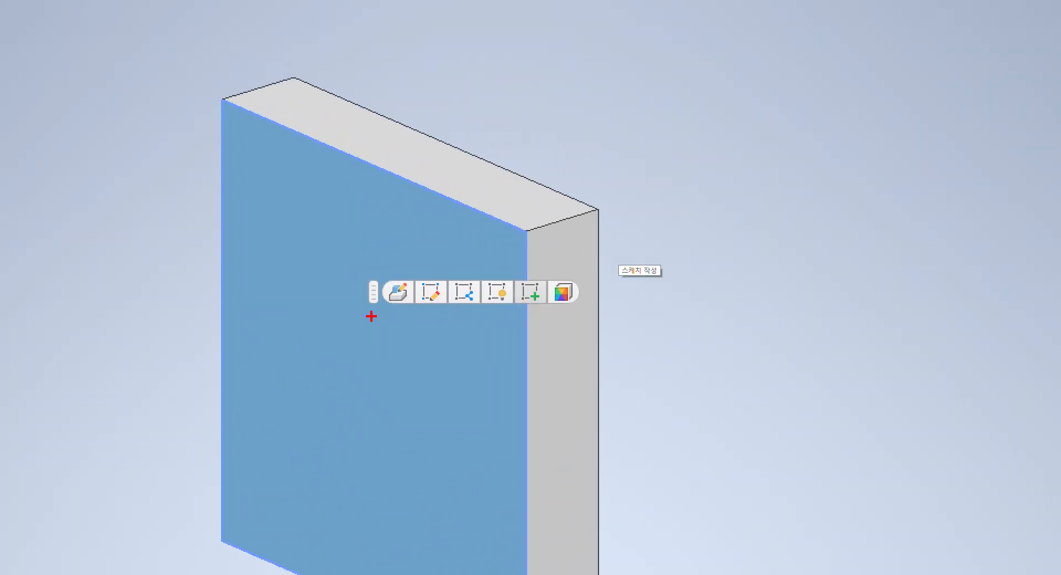
shift+drag(374, 313, 576, 311)
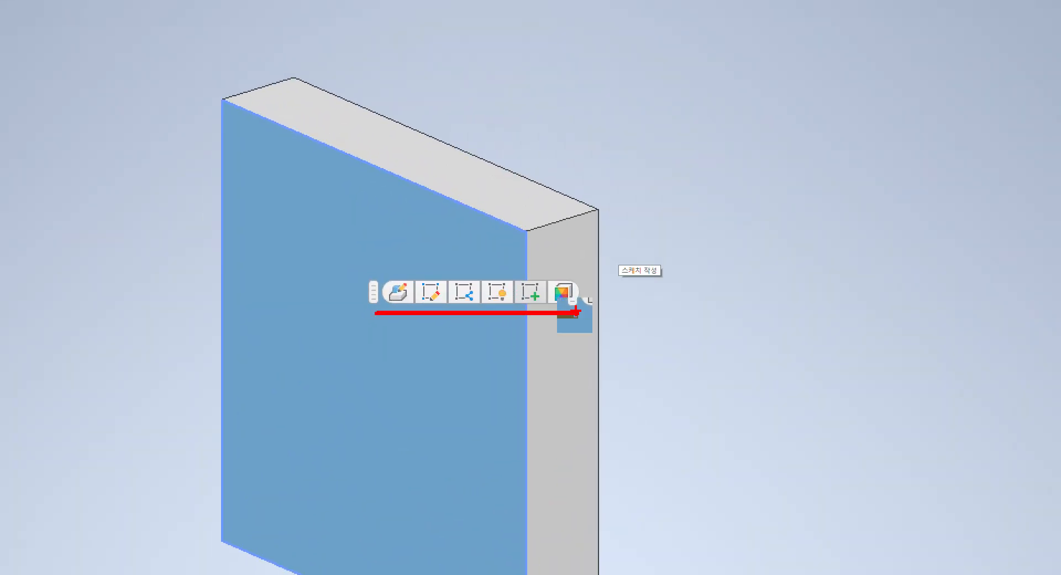
mouse_move(509, 275)
ctrl+mouse_down()
mouse_move(556, 310)
mouse_move(644, 197)
ctrl+mouse_up()
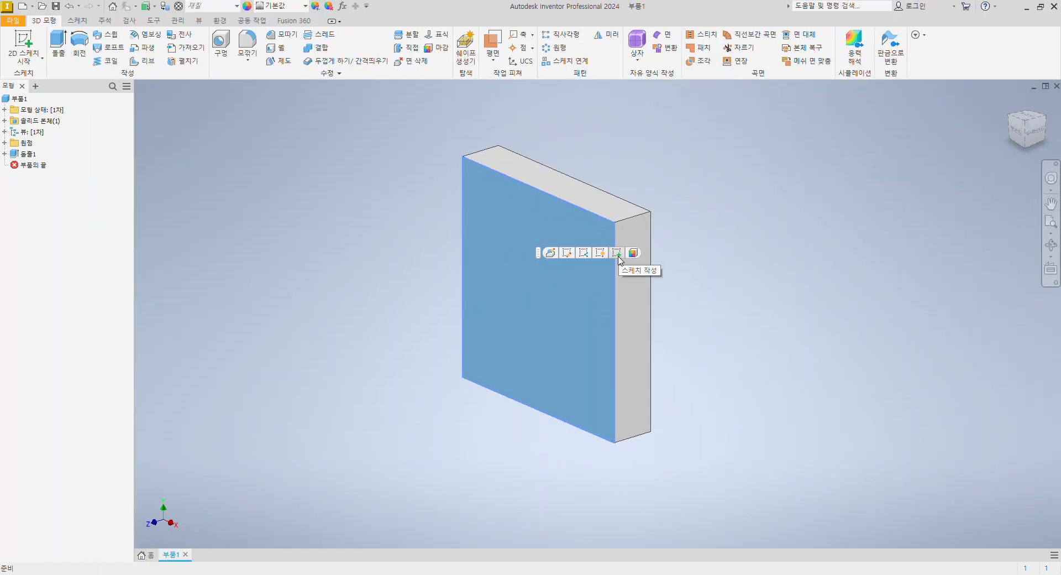
click(618, 254)
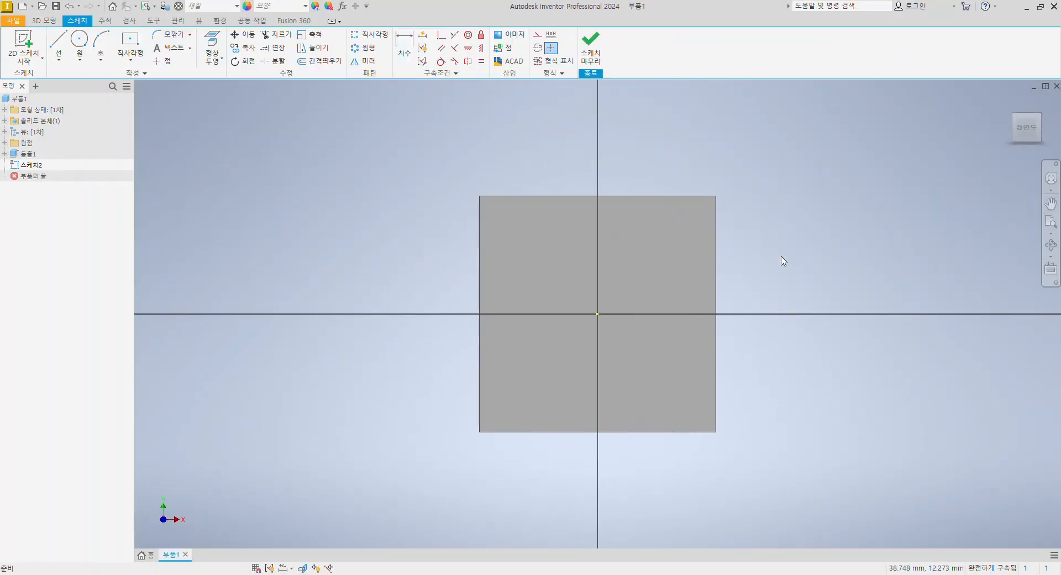
mouse_move(786, 262)
middle_down()
mouse_move(667, 248)
mouse_move(683, 231)
mouse_move(675, 239)
middle_up()
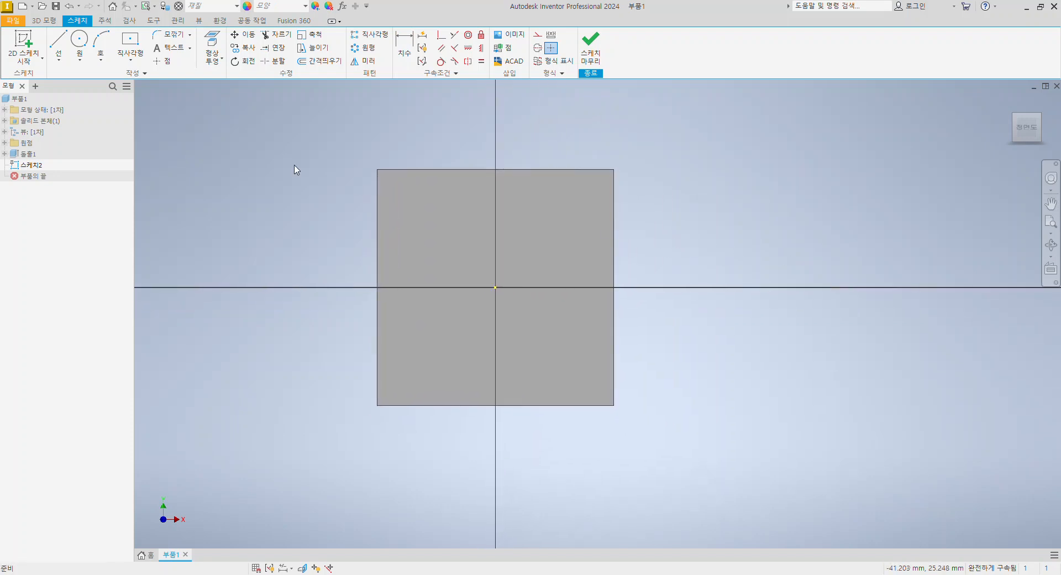
click(131, 61)
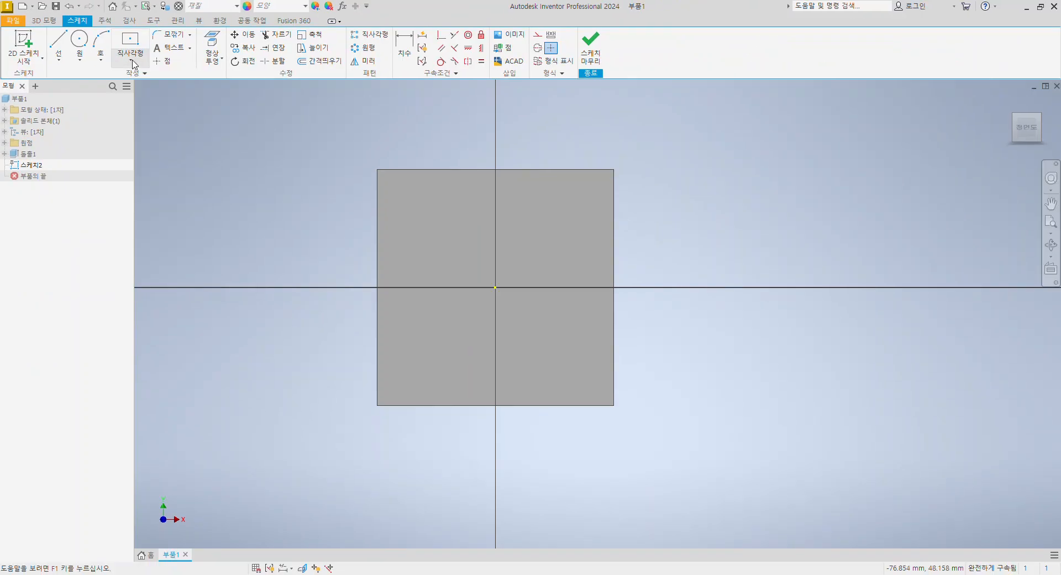
click(250, 120)
click(153, 89)
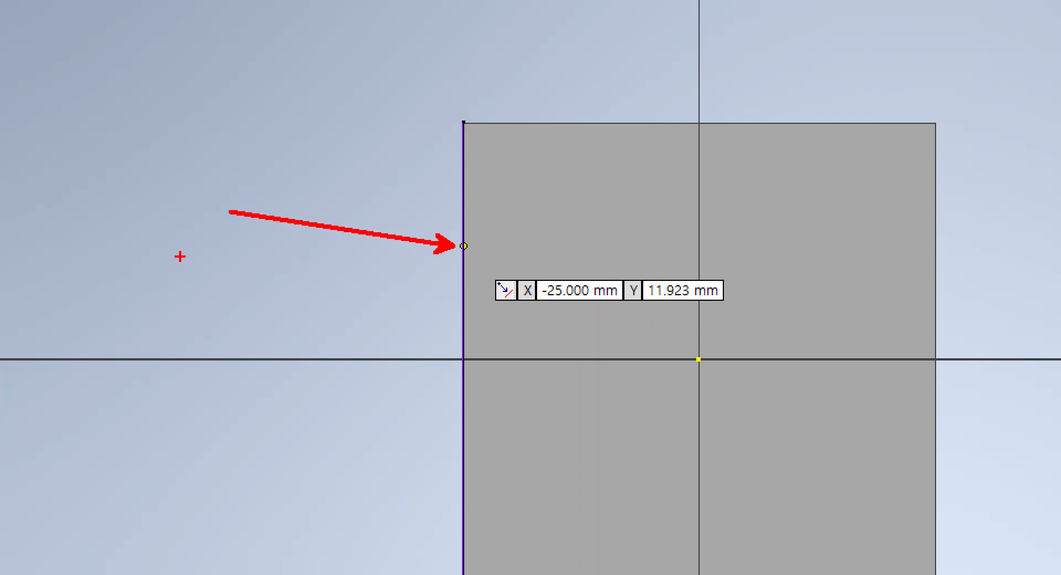
drag(615, 192, 568, 244)
drag(577, 209, 612, 236)
mouse_move(637, 204)
mouse_down()
mouse_move(686, 223)
mouse_move(652, 289)
mouse_up()
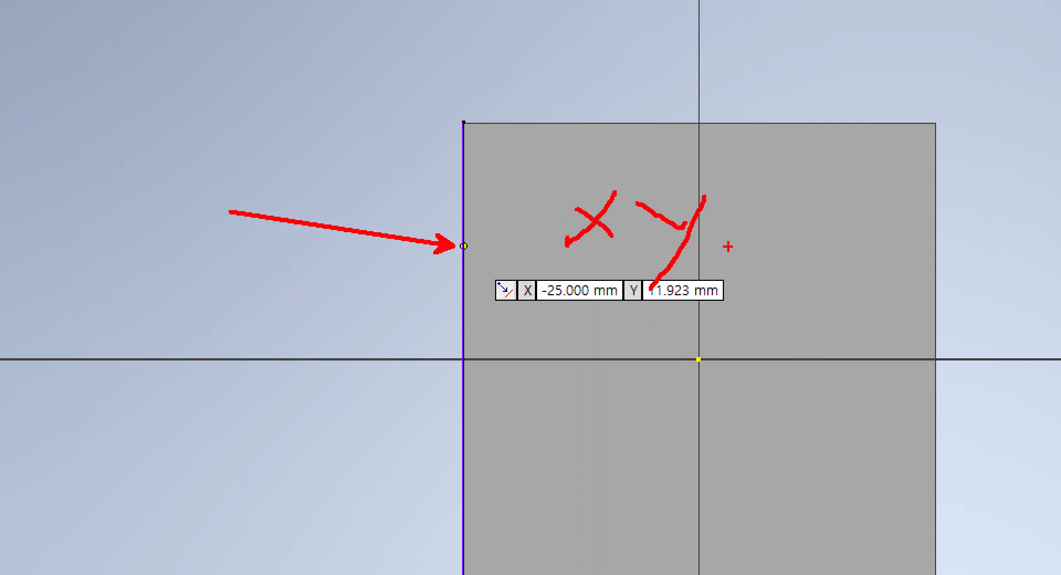
drag(745, 202, 797, 203)
drag(755, 233, 802, 232)
mouse_move(873, 252)
mouse_down()
mouse_move(834, 217)
mouse_move(862, 252)
mouse_up()
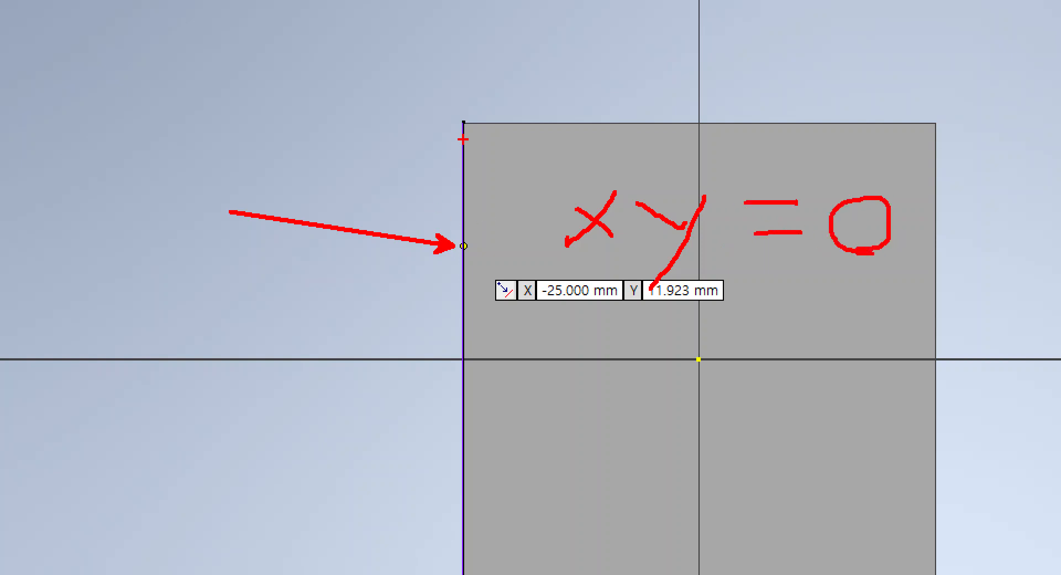
drag(486, 165, 589, 79)
mouse_move(629, 383)
mouse_down()
mouse_move(559, 424)
mouse_move(610, 429)
mouse_move(629, 454)
mouse_up()
mouse_move(689, 383)
mouse_down()
mouse_move(739, 416)
mouse_move(691, 466)
mouse_up()
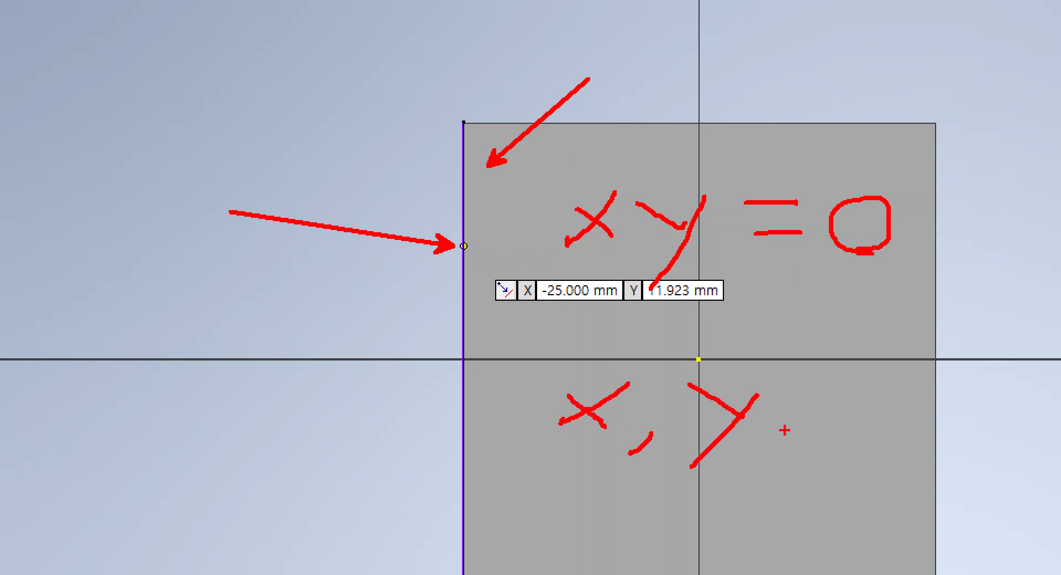
drag(796, 412, 856, 414)
drag(794, 441, 860, 440)
key(ctrl+z)
key(ctrl+z)
key(ctrl+z)
key(ctrl+z)
key(ctrl+z)
mouse_move(698, 415)
mouse_down()
mouse_move(697, 390)
mouse_move(691, 420)
mouse_up()
mouse_move(718, 387)
mouse_down()
mouse_move(708, 433)
mouse_move(751, 386)
mouse_move(815, 410)
mouse_move(800, 448)
mouse_up()
drag(853, 404, 933, 395)
drag(866, 428, 915, 419)
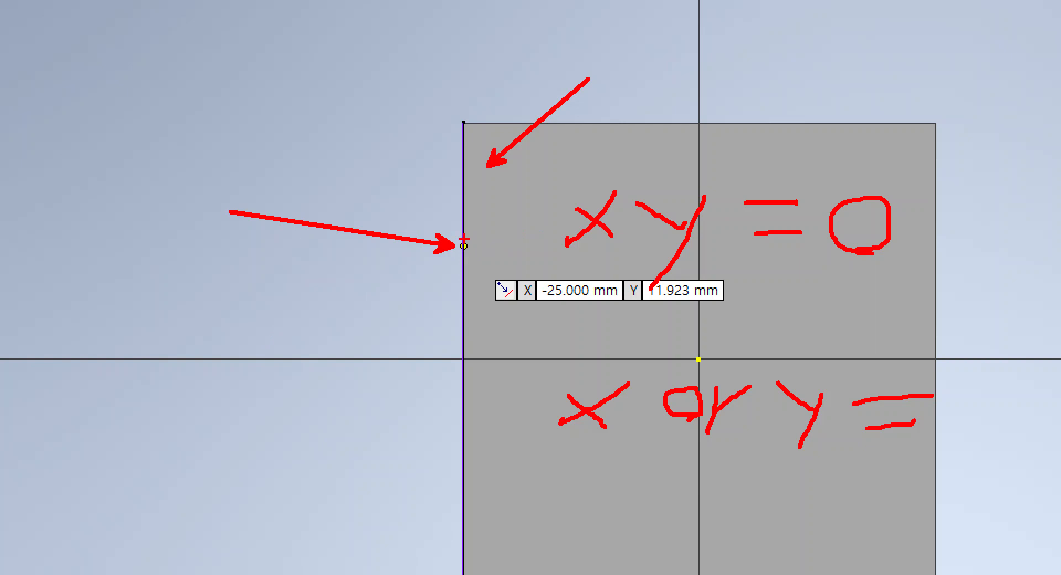
key(Escape)
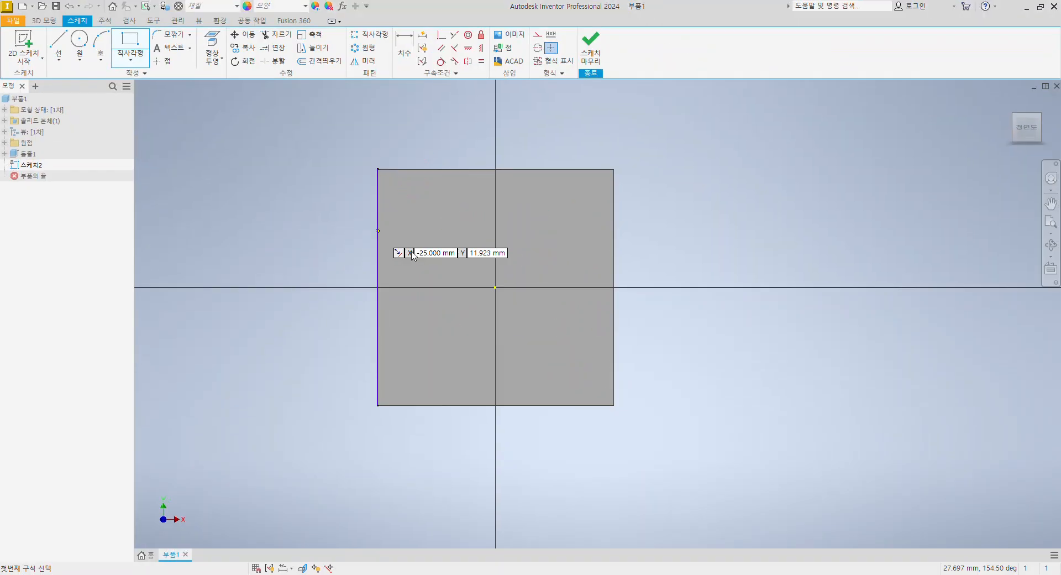
- Sketch a rectangle about 44 mm wide and 37.5 mm high, starting on the face's left edge
click(378, 189)
click(586, 366)
key(Escape)
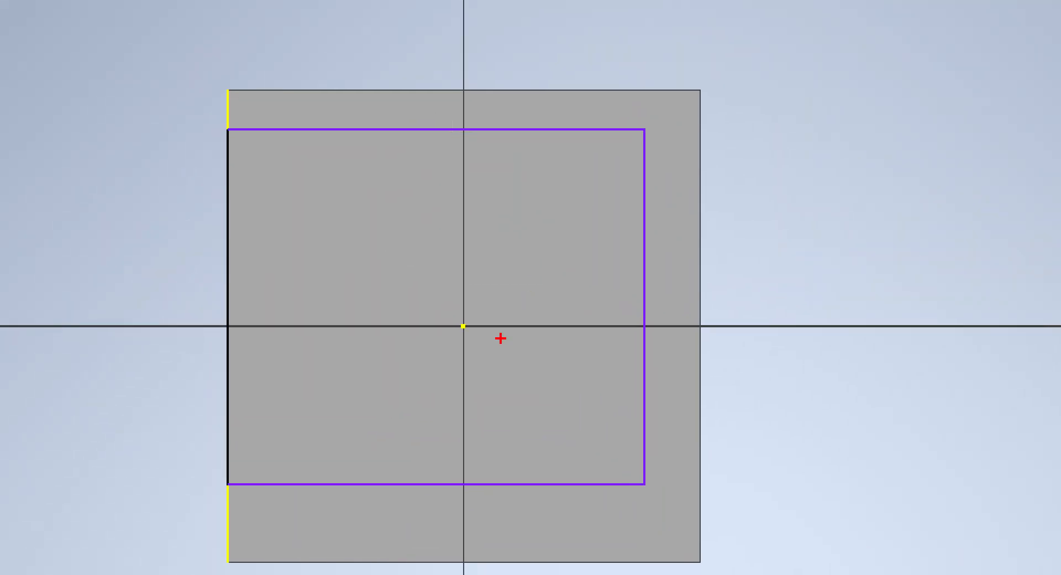
- Switch to the PDF drawing and check the width and height dimensions of the chamfered outline in the top view
ctrl+shift+drag(216, 207, 79, 102)
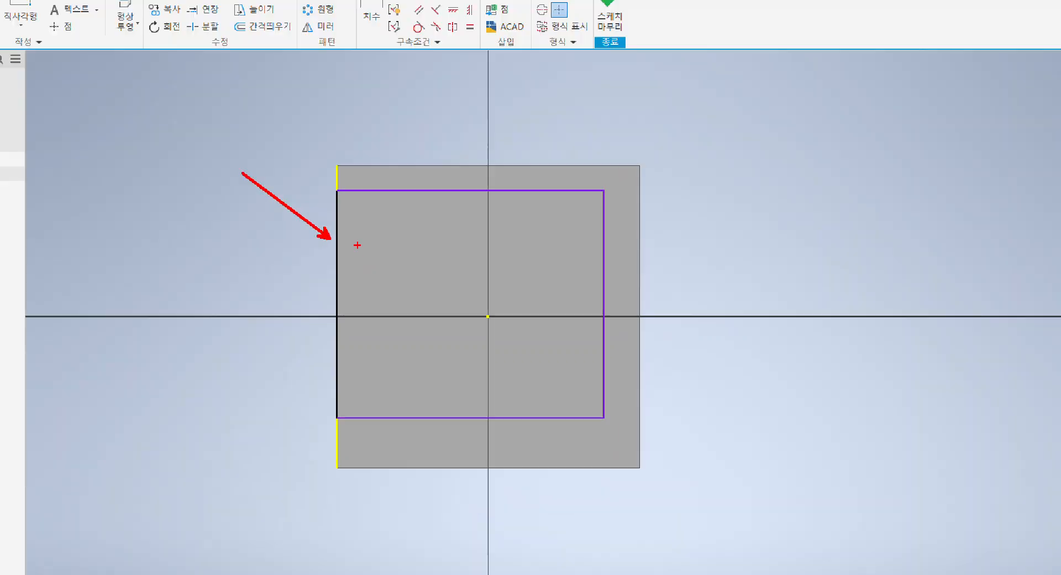
key(alt+Tab)
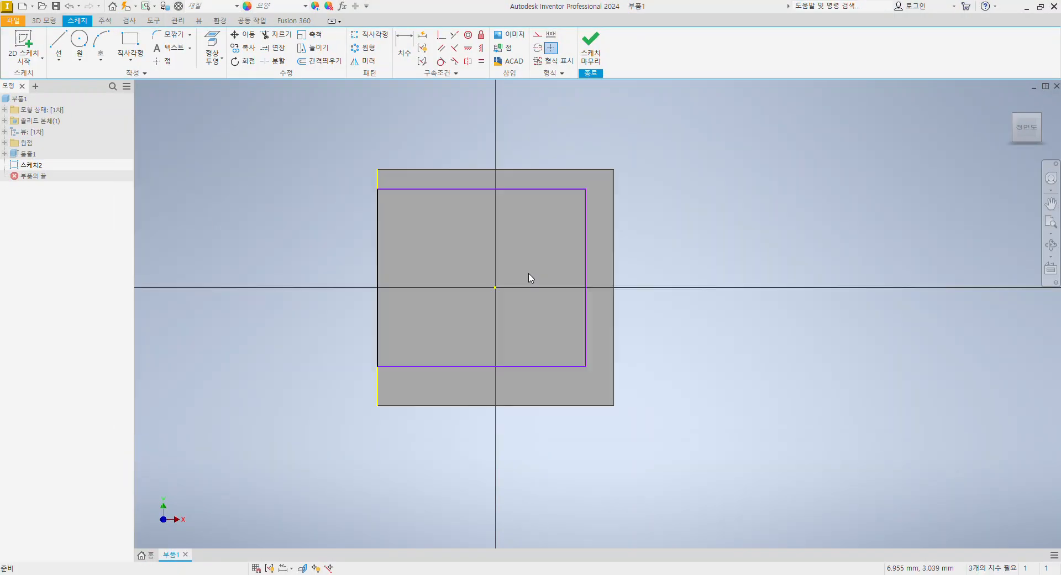
key(alt+Tab)
key(Tab)
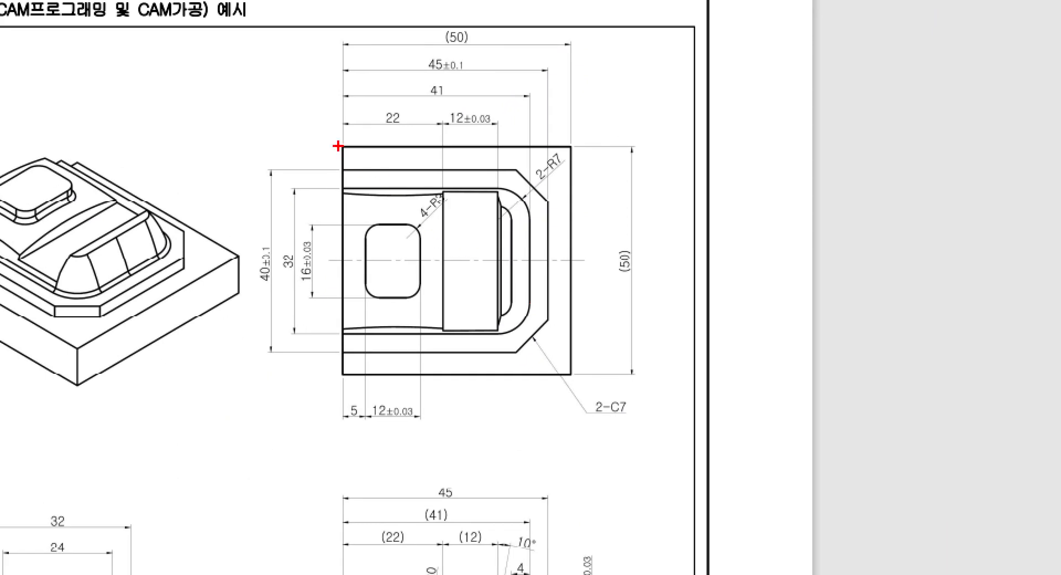
mouse_move(338, 143)
ctrl+mouse_down()
mouse_move(569, 338)
mouse_move(573, 376)
ctrl+mouse_up()
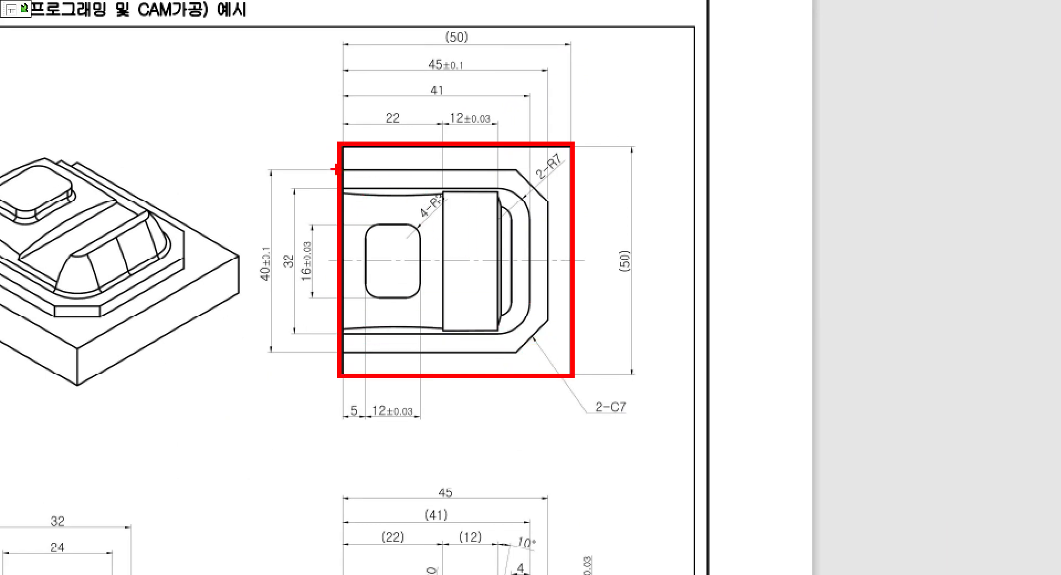
mouse_move(341, 170)
ctrl+mouse_down()
mouse_move(438, 237)
mouse_move(555, 343)
mouse_move(550, 354)
ctrl+mouse_up()
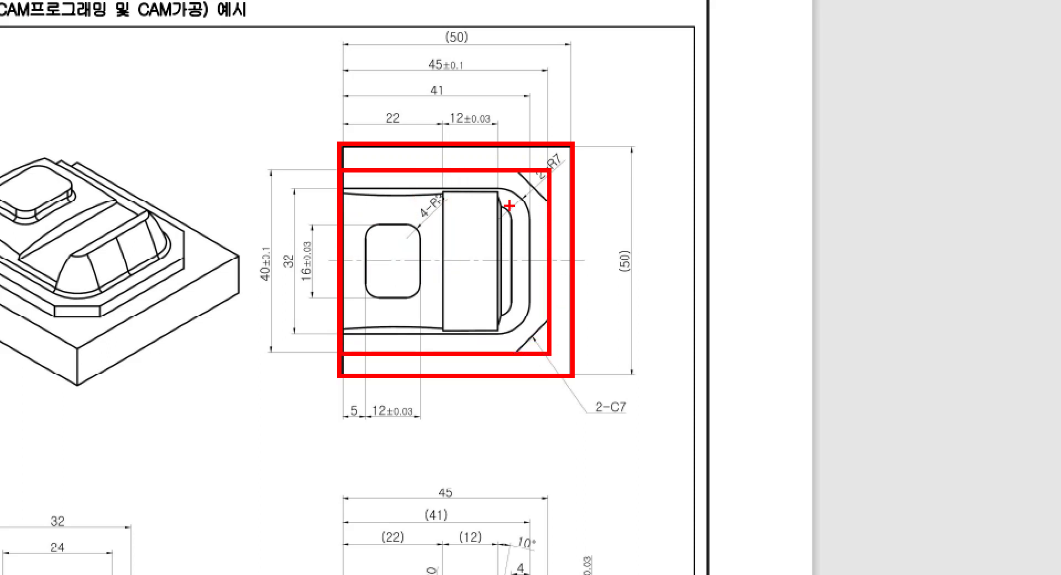
ctrl+drag(414, 48, 474, 77)
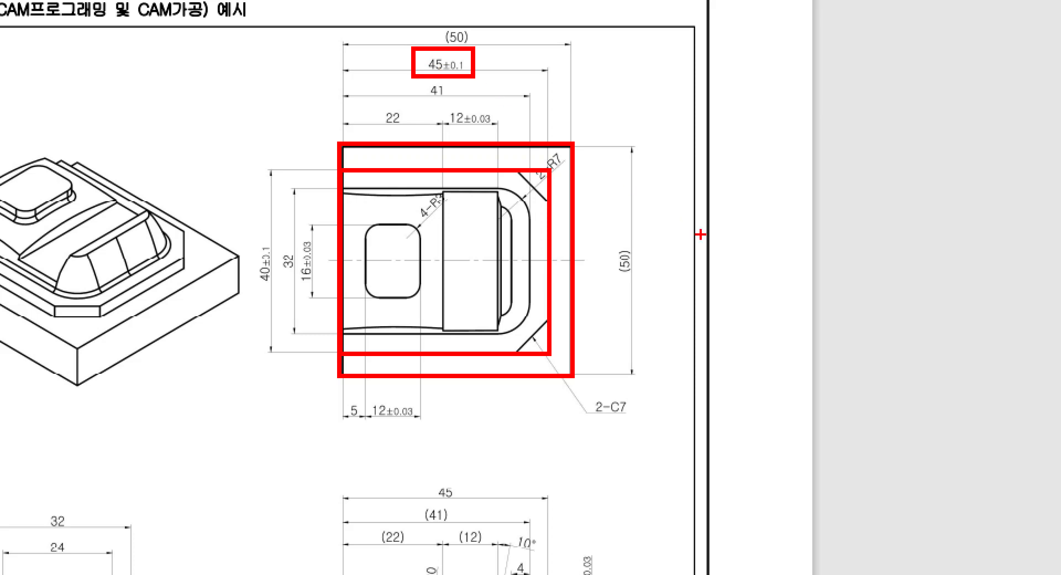
ctrl+drag(254, 236, 280, 307)
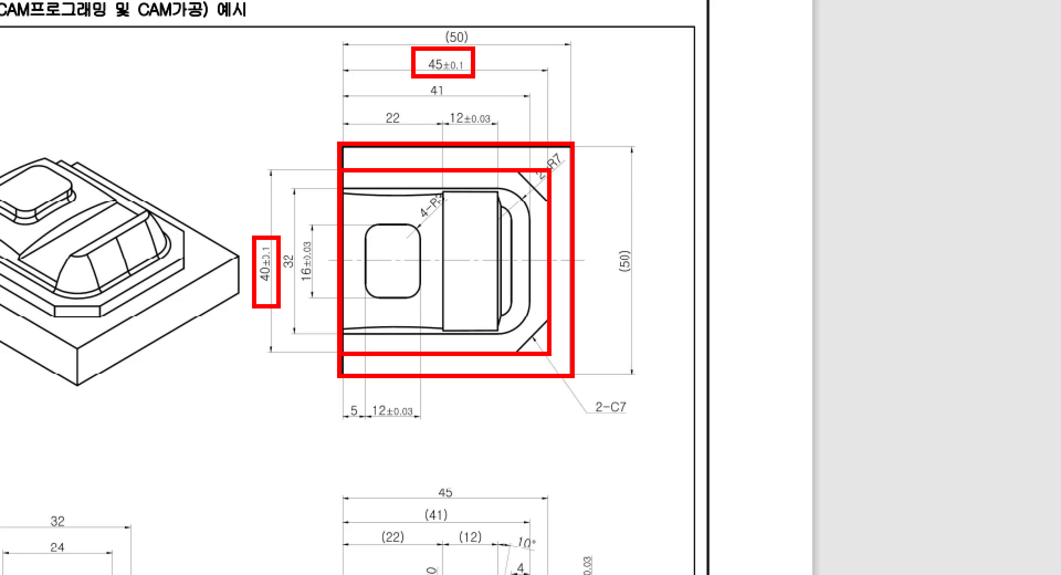
key(Escape)
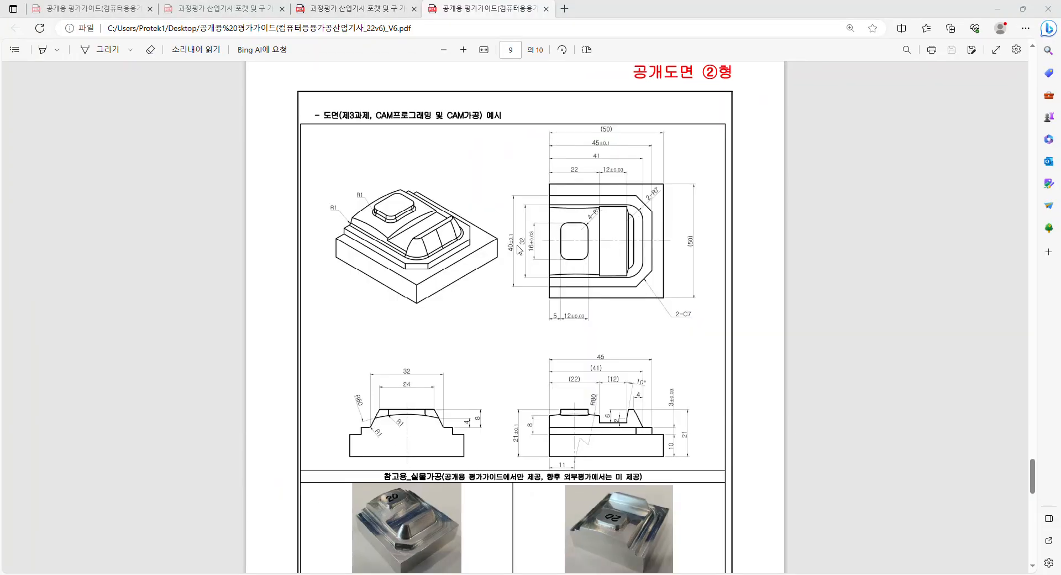
- Return to Inventor and dimension the rectangle's height at 40 mm
key(alt+Tab)
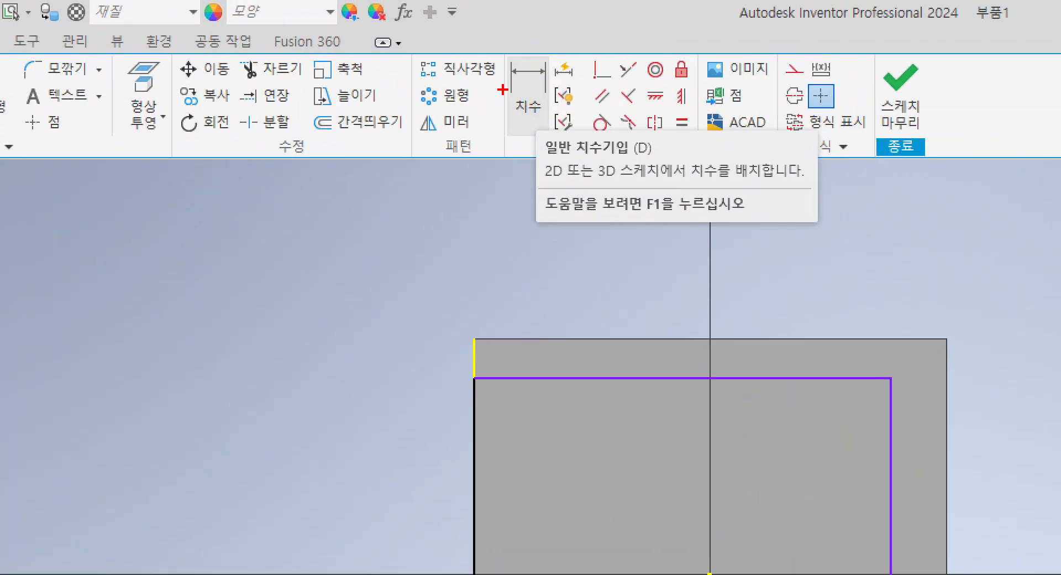
mouse_move(500, 55)
mouse_down()
mouse_move(561, 143)
mouse_move(673, 161)
mouse_up()
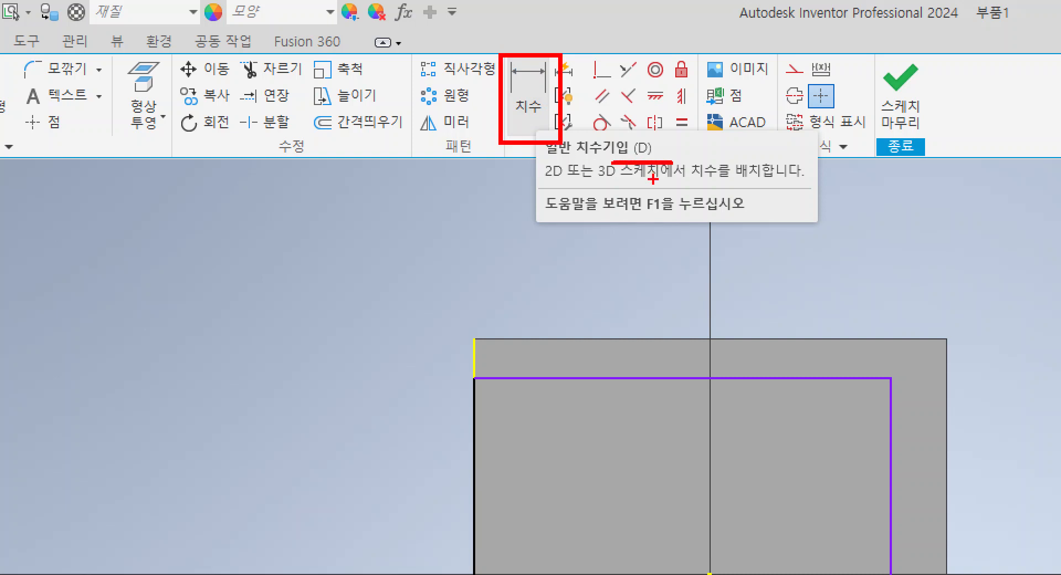
key(Escape)
click(535, 91)
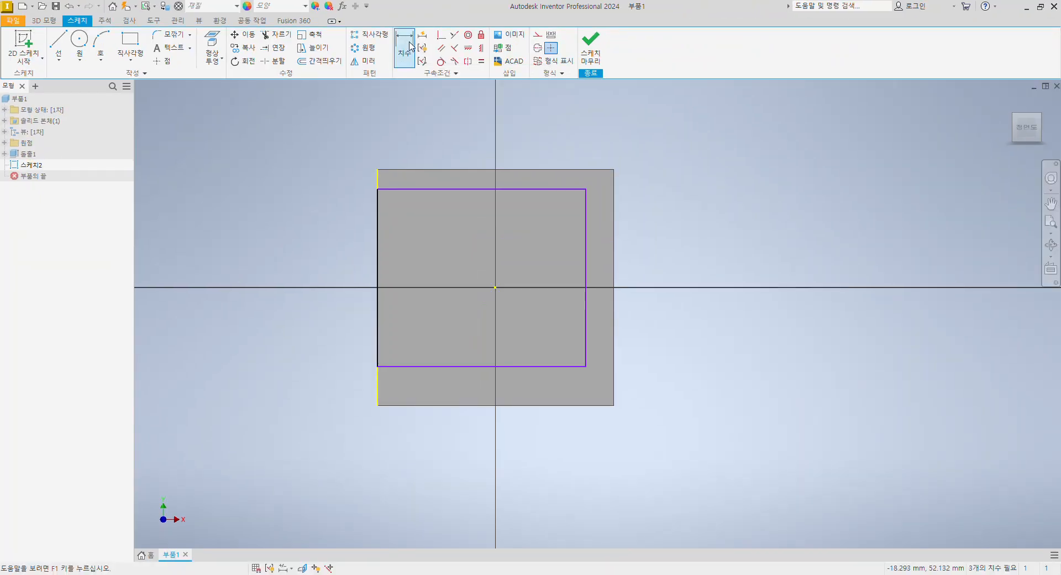
click(586, 227)
click(678, 238)
text(40)
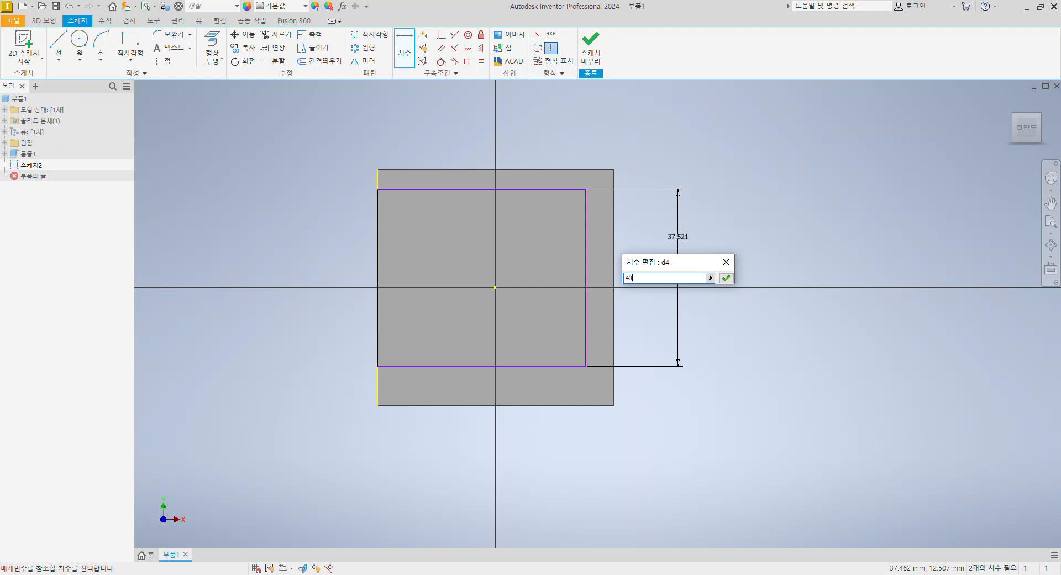
key(Return)
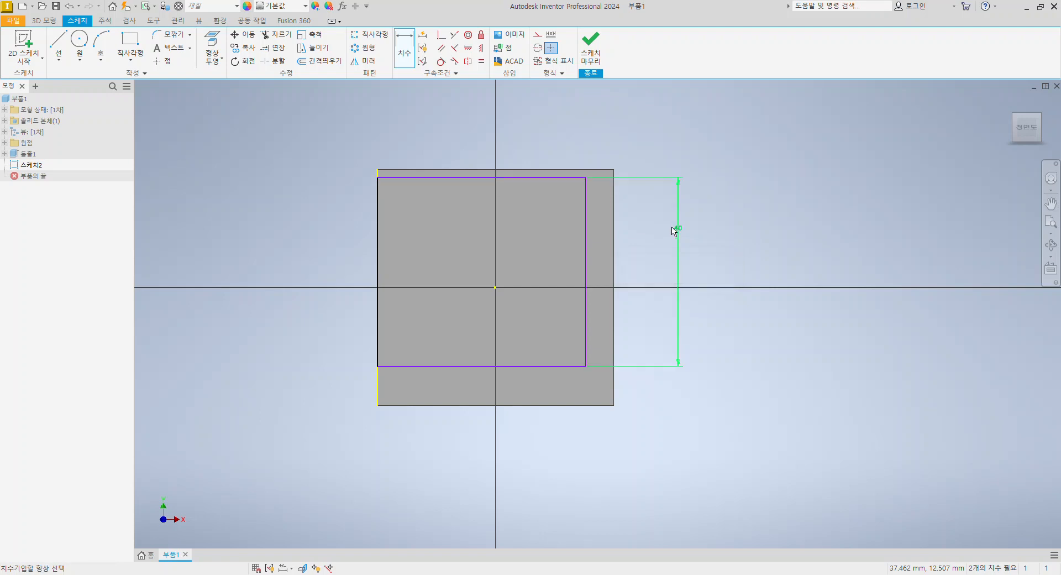
- Dimension the rectangle's width at 45 mm
click(562, 178)
click(562, 133)
text(4)
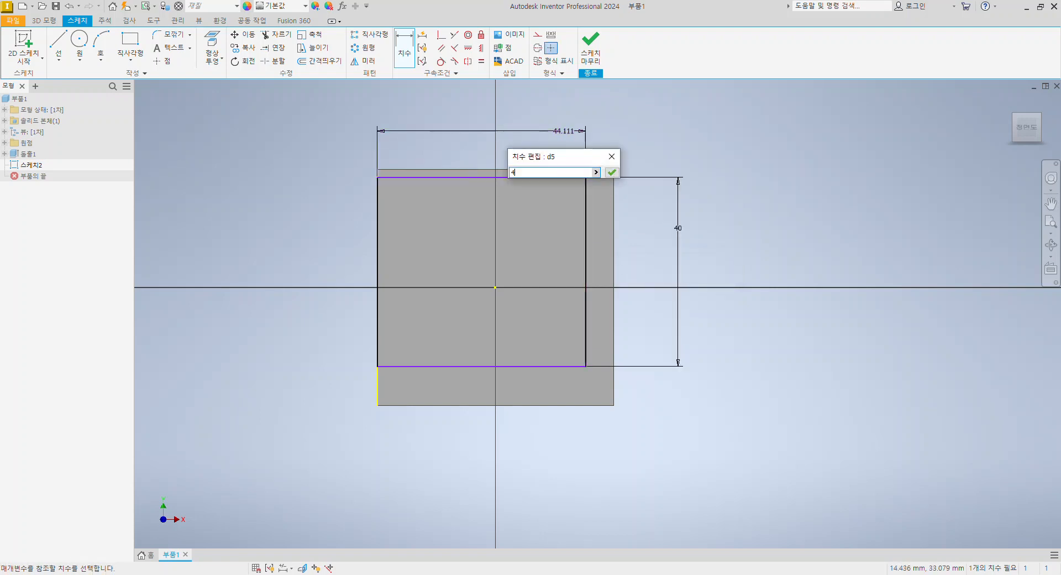
text(5)
key(Return)
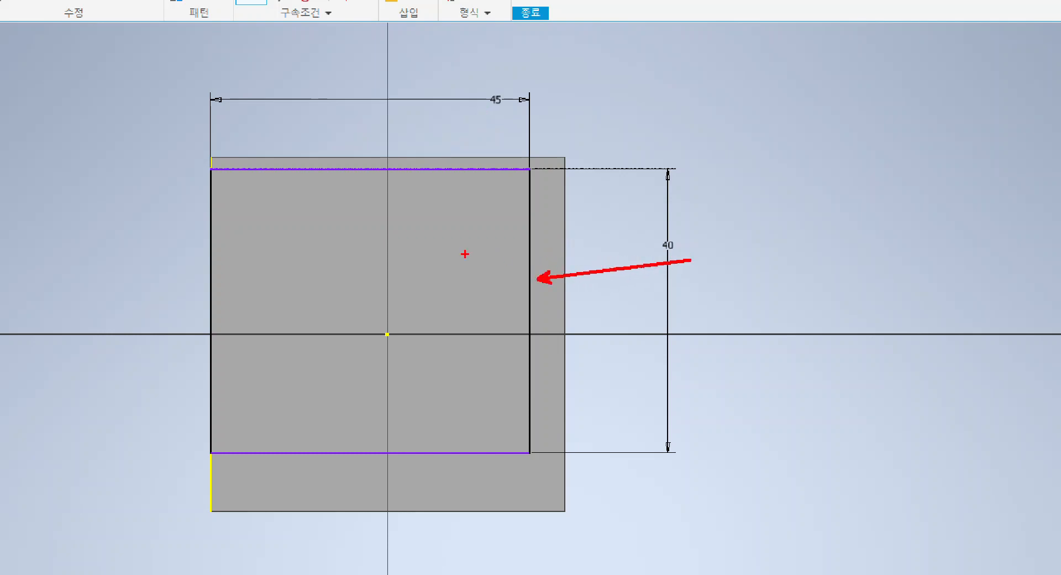
drag(374, 183, 427, 243)
mouse_move(310, 430)
mouse_down()
mouse_move(375, 383)
mouse_move(427, 285)
mouse_up()
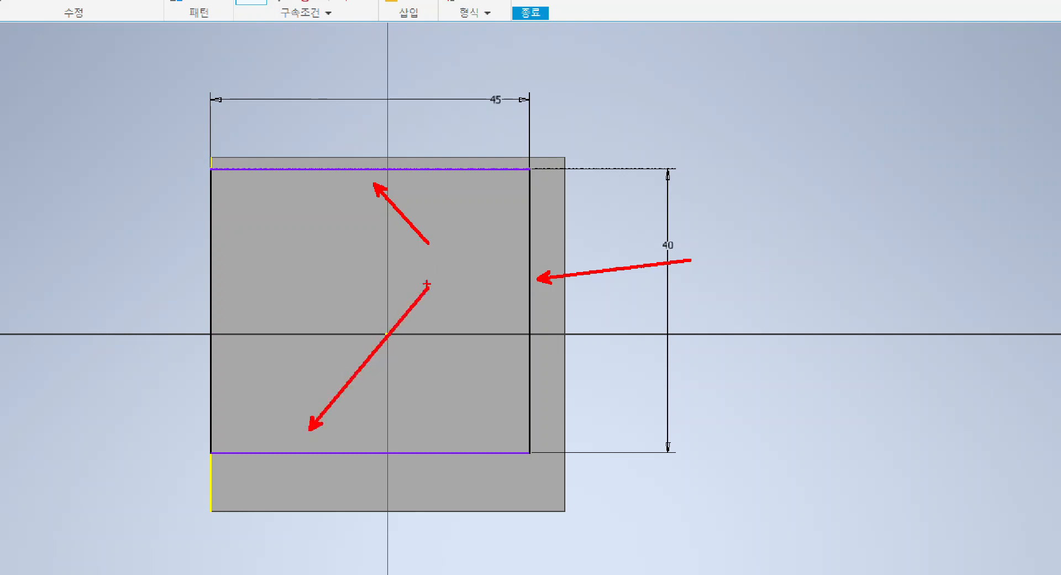
mouse_move(453, 239)
mouse_down()
mouse_move(469, 259)
mouse_move(445, 275)
mouse_move(480, 268)
mouse_up()
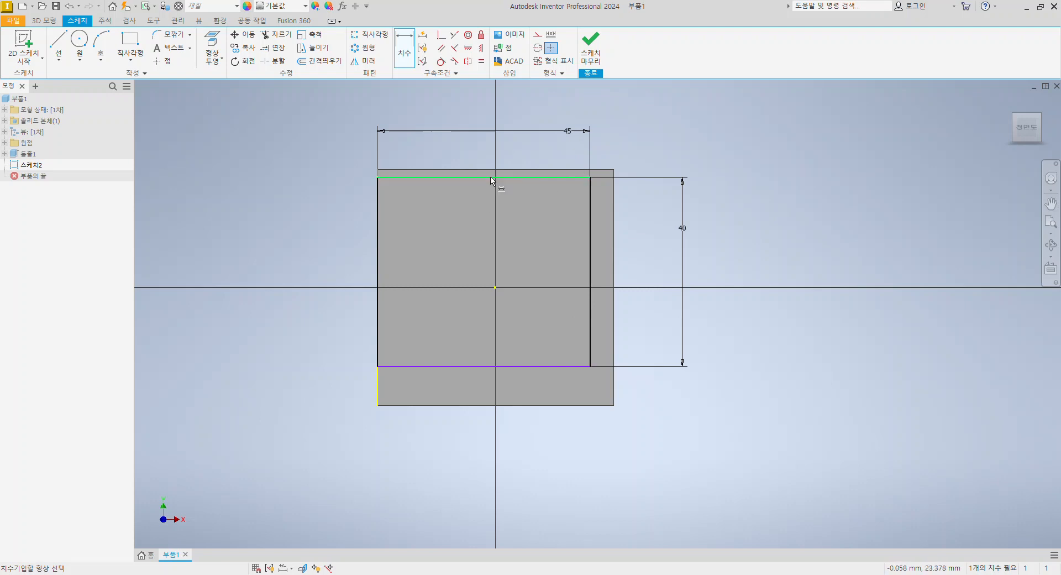
- Move the rectangle down within the face and dimension the gap between its lower edge and the base's lower edge at 5 mm
click(459, 179)
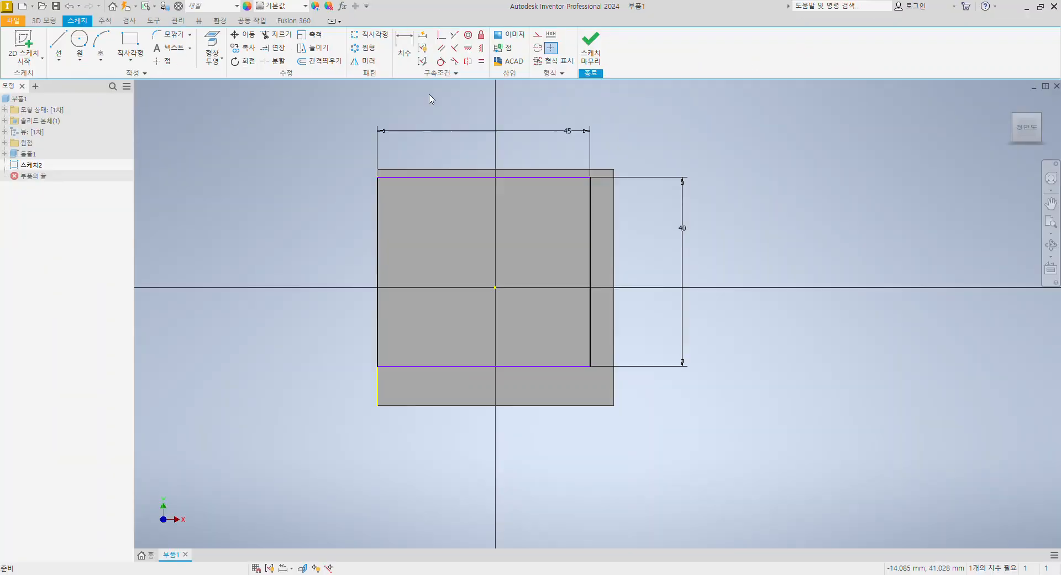
drag(538, 178, 569, 193)
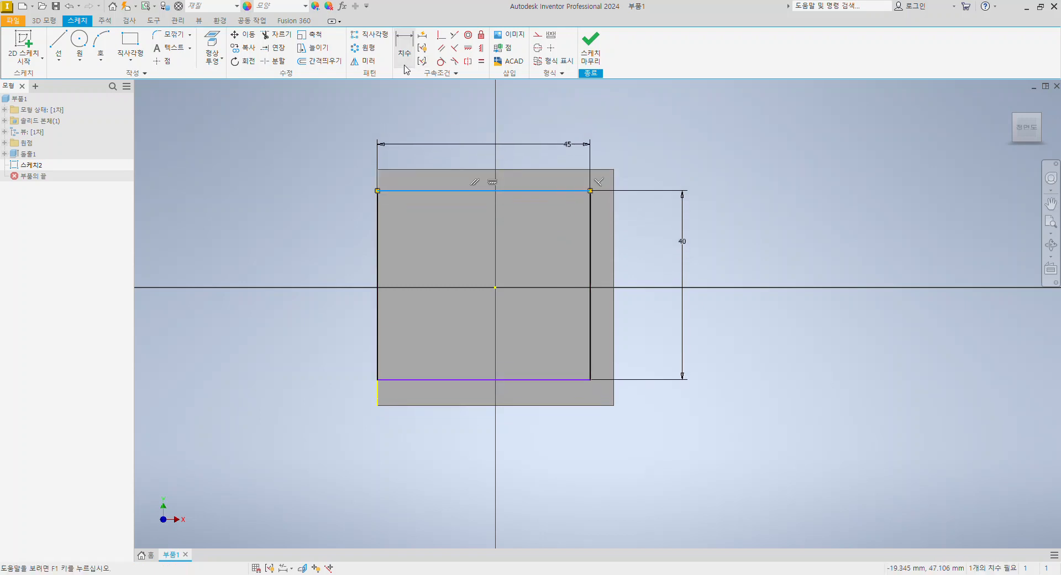
click(403, 47)
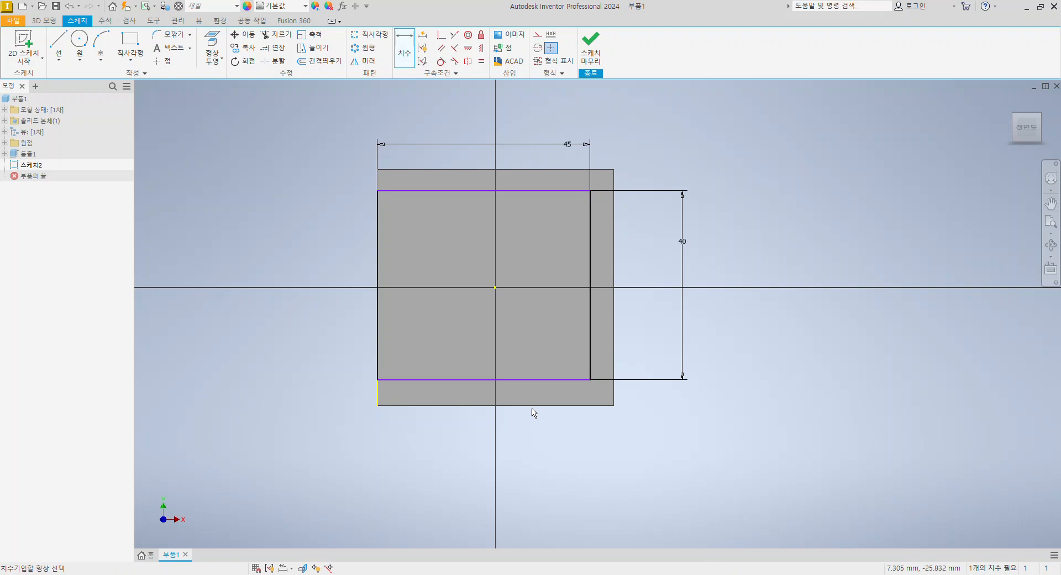
click(551, 380)
click(545, 406)
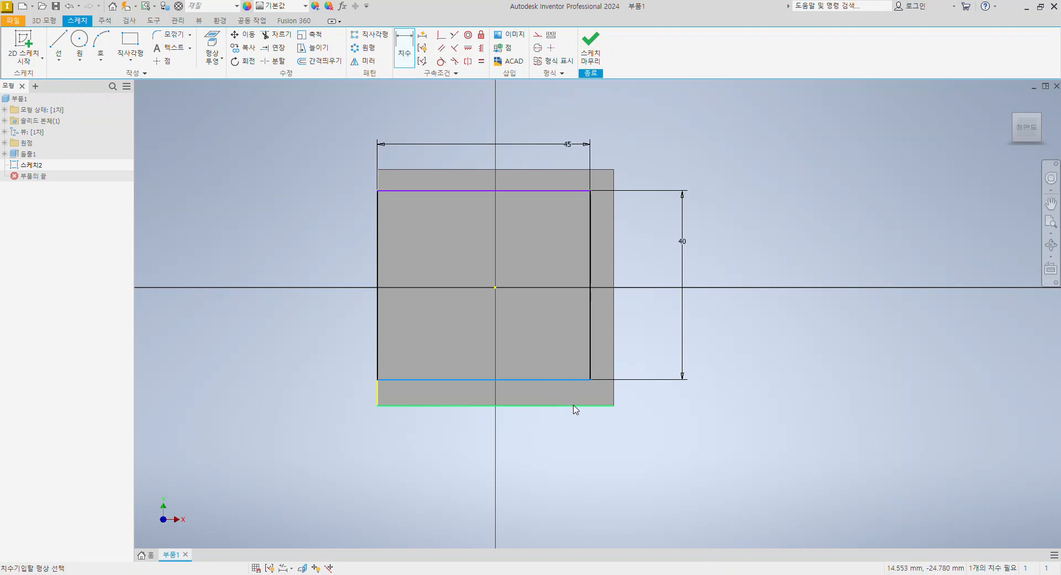
click(670, 396)
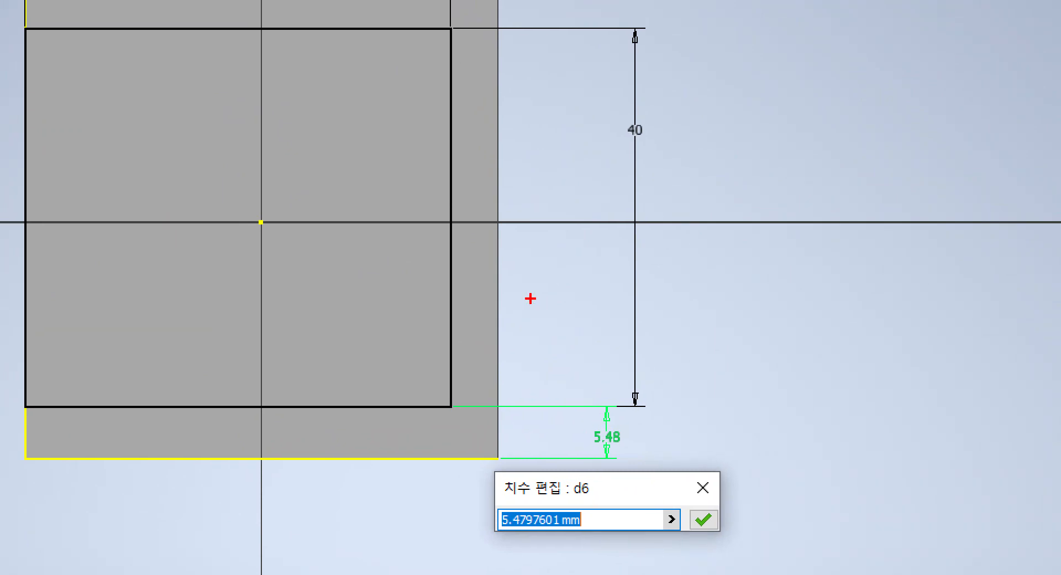
mouse_move(510, 1)
ctrl+shift+mouse_down()
mouse_move(669, 119)
mouse_move(765, 156)
ctrl+shift+mouse_up()
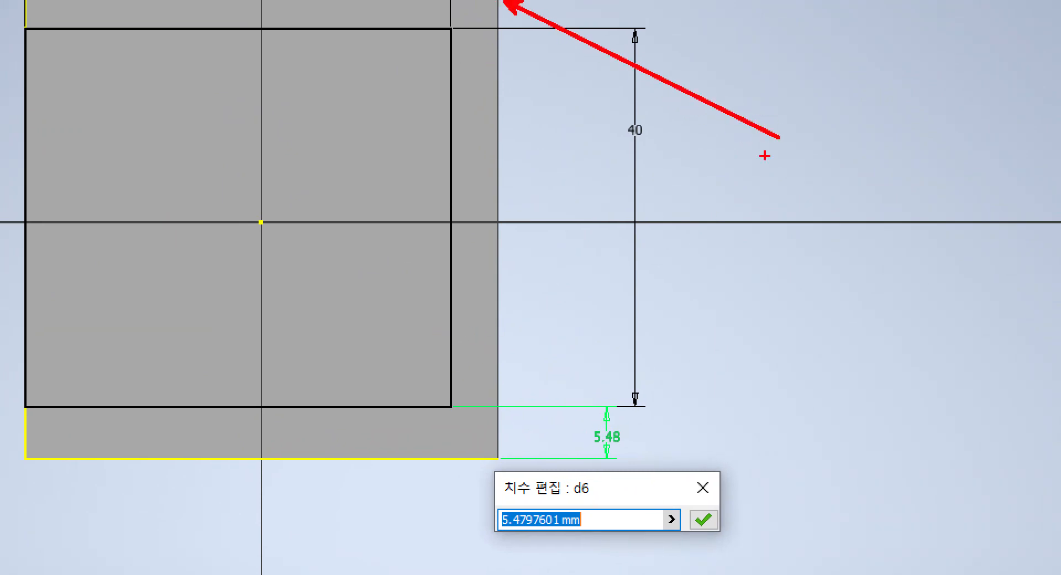
mouse_move(517, 447)
ctrl+shift+mouse_down()
mouse_move(723, 280)
mouse_move(780, 193)
ctrl+shift+mouse_up()
ctrl+drag(595, 89, 658, 173)
ctrl+shift+drag(469, 152, 595, 137)
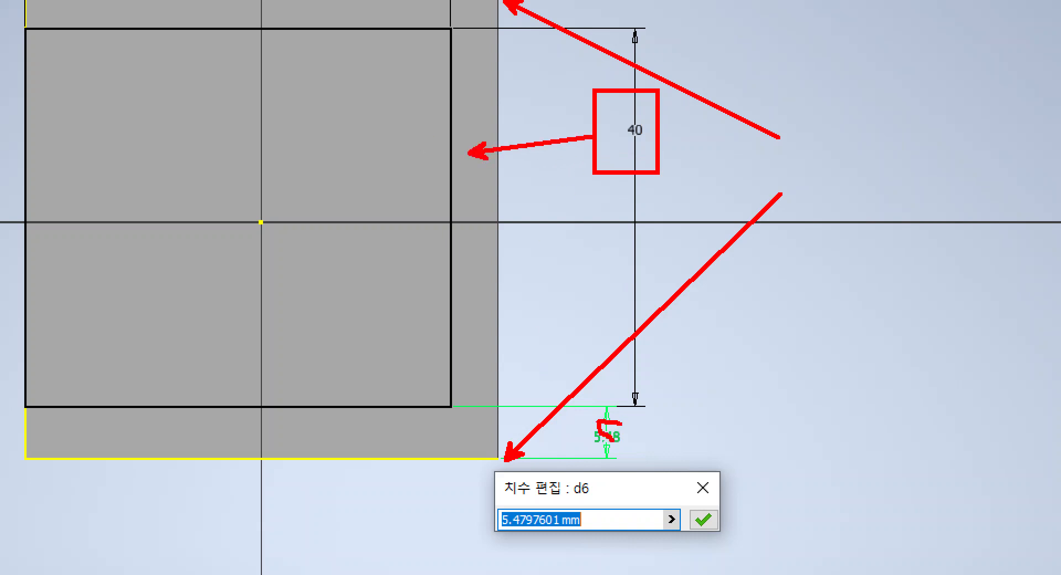
text(5)
key(Return)
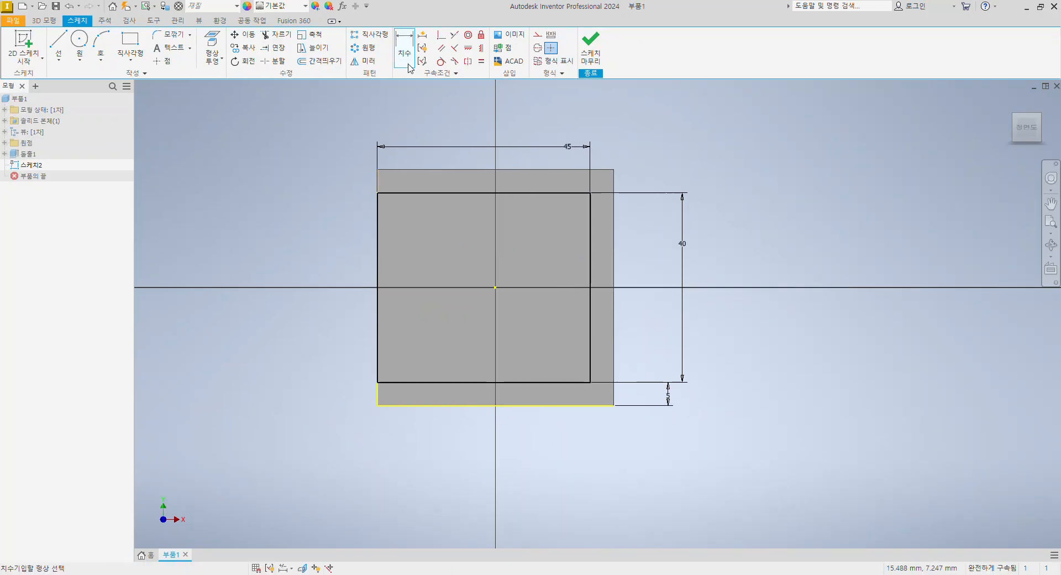
- Switch to the PDF drawing and check the chamfer callout for the outline's two right corners in the top view
key(alt+Tab)
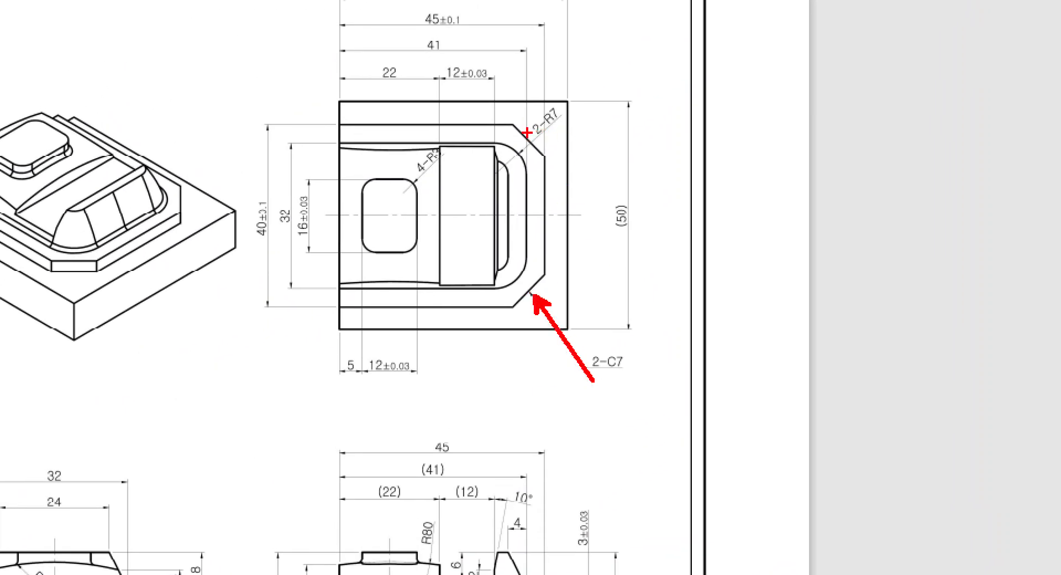
mouse_move(590, 372)
mouse_down()
mouse_move(642, 372)
mouse_move(581, 380)
mouse_move(653, 375)
mouse_move(608, 388)
mouse_up()
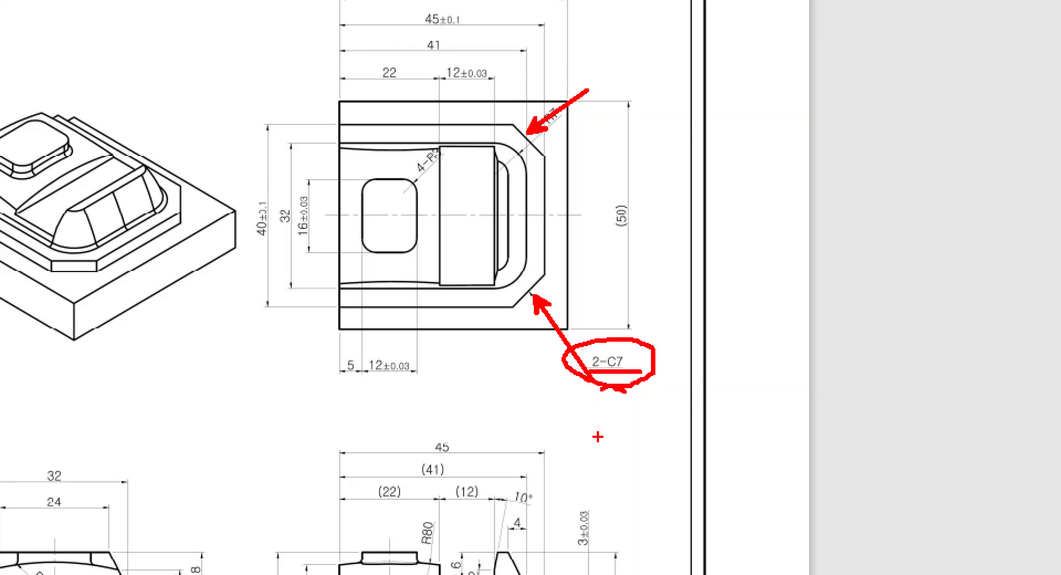
key(Escape)
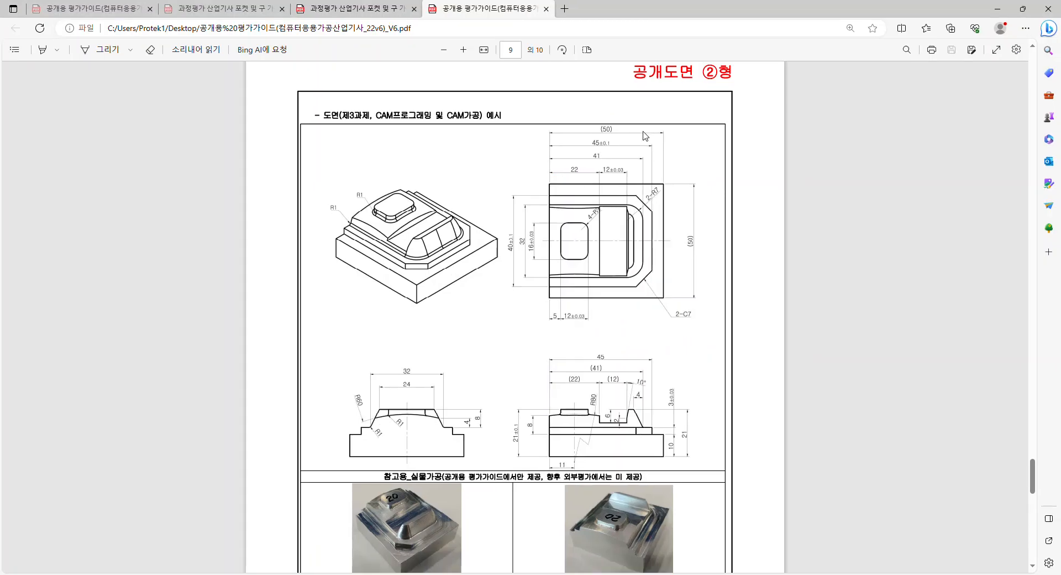
- Return to Inventor and chamfer the rectangle's upper-right and lower-right corners with a 7 mm distance
key(alt+Tab)
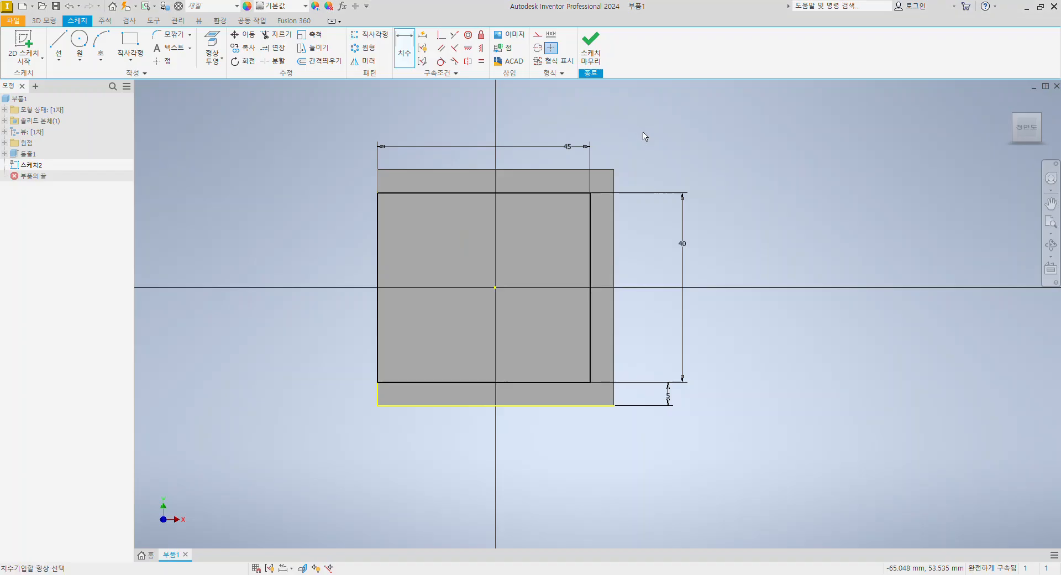
click(190, 36)
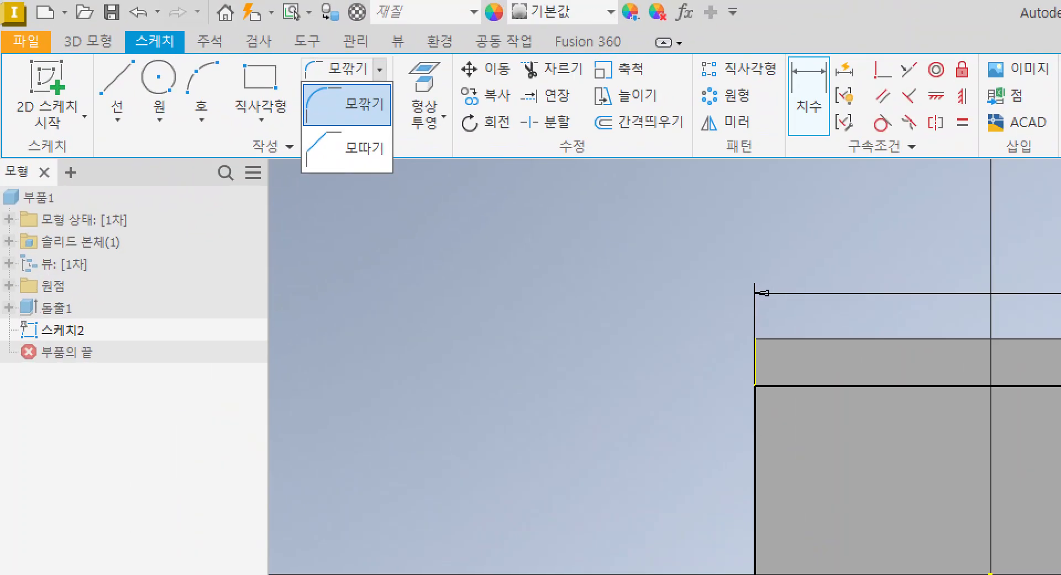
drag(370, 51, 390, 82)
mouse_move(281, 126)
mouse_down()
mouse_move(415, 161)
mouse_move(418, 175)
mouse_move(600, 153)
mouse_up()
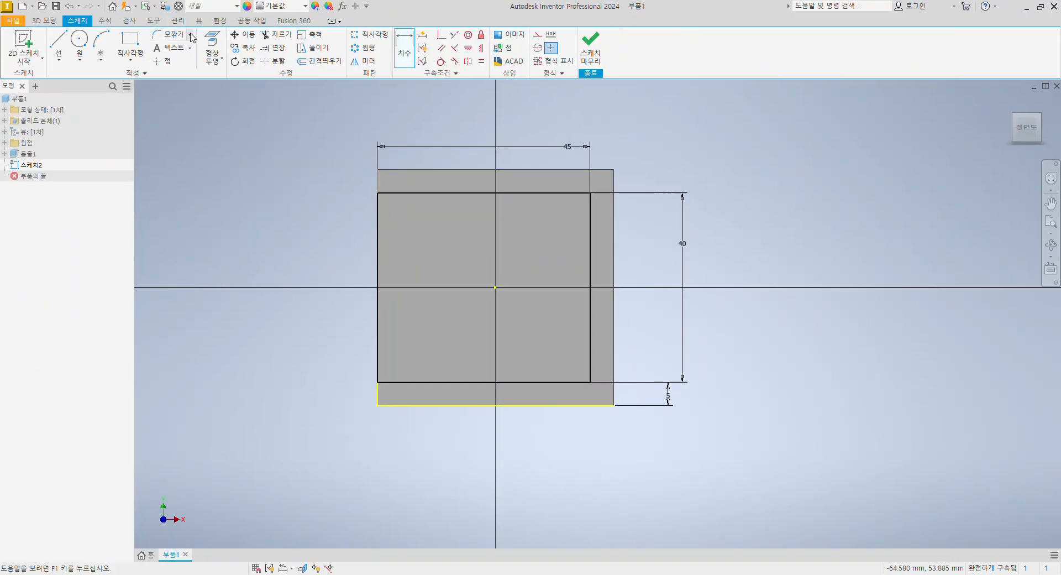
click(380, 69)
click(177, 79)
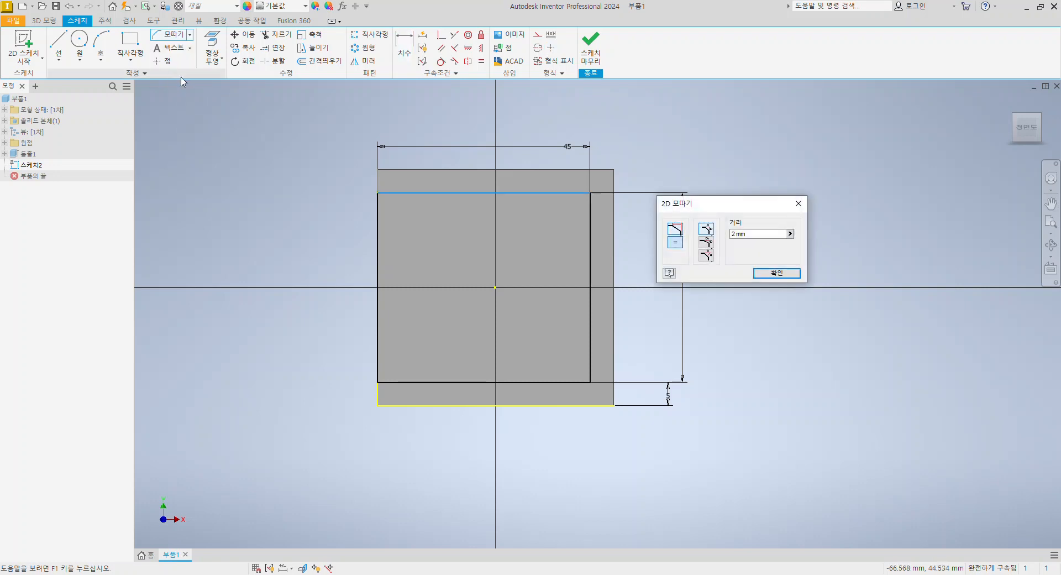
drag(676, 204, 757, 205)
text(7)
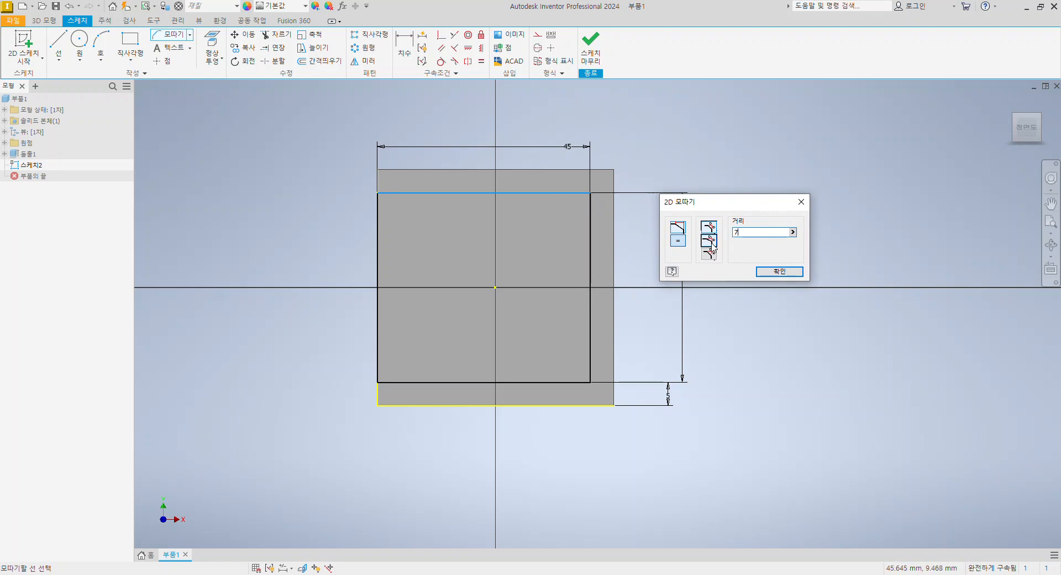
click(590, 197)
middle_drag(603, 366, 554, 290)
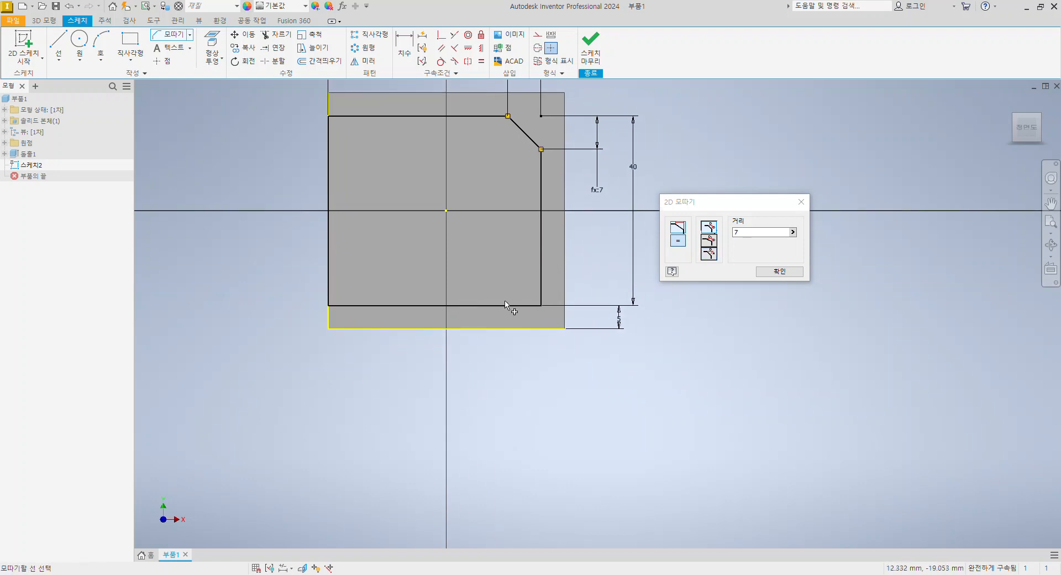
click(544, 286)
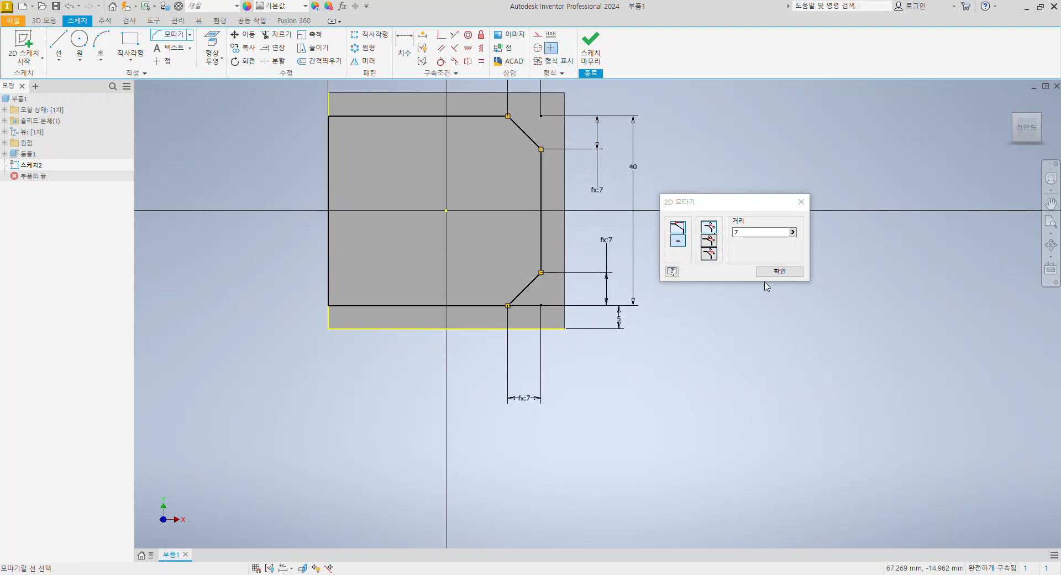
middle_drag(698, 285, 724, 341)
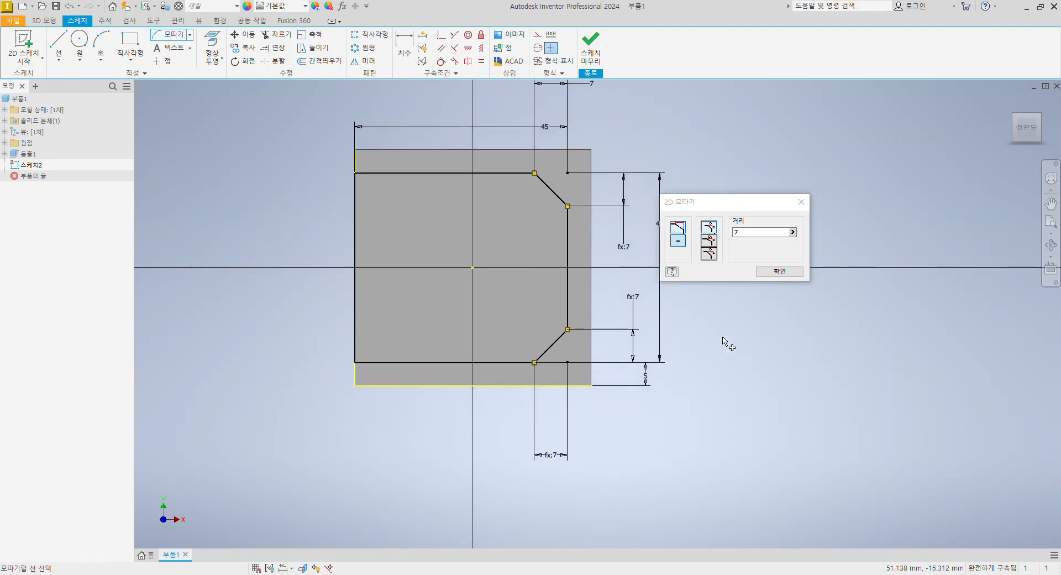
click(780, 272)
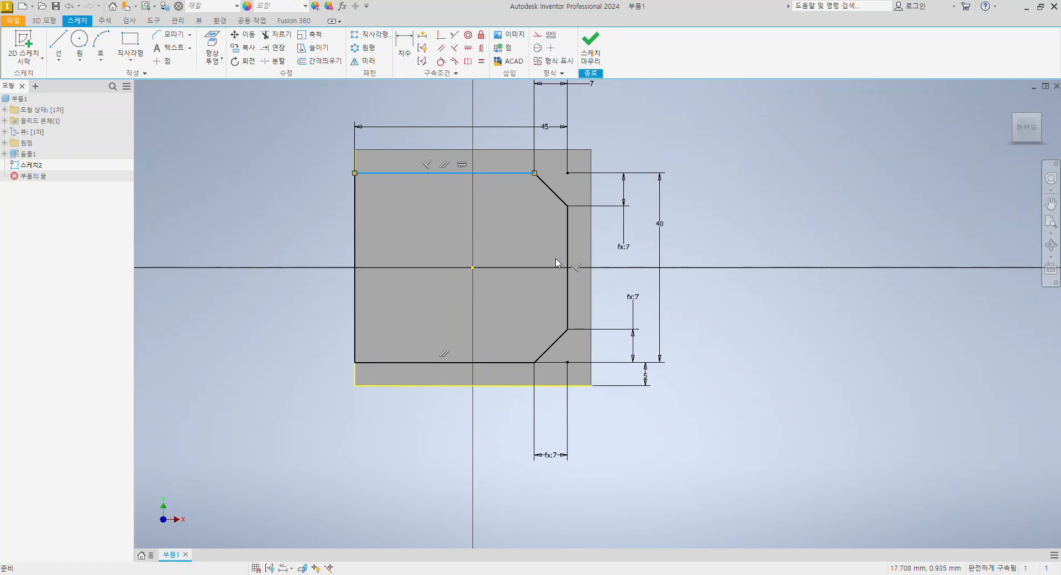
- Finish the sketch and start an Extrude of the chamfered profile
click(580, 54)
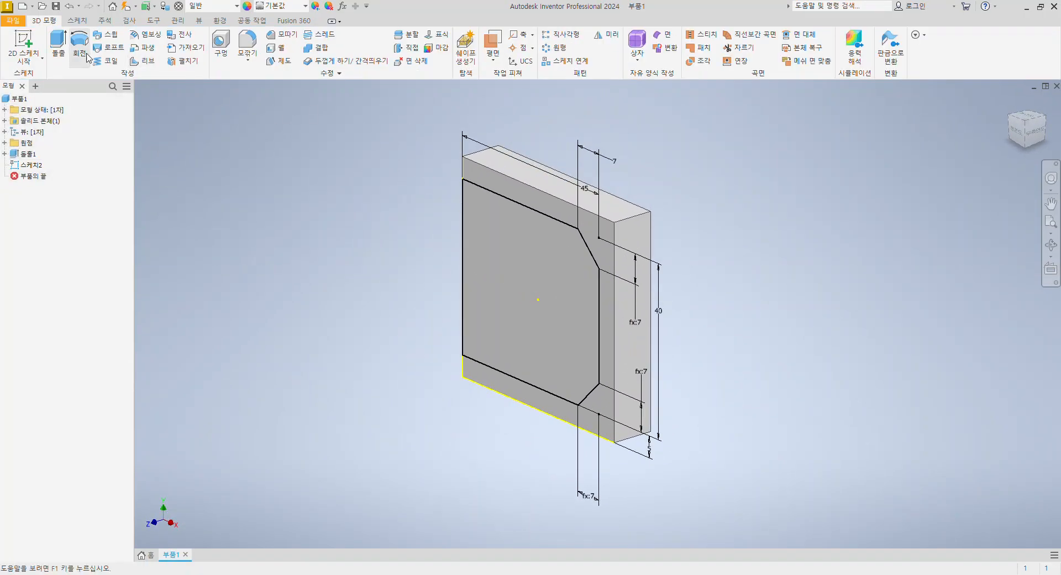
click(61, 52)
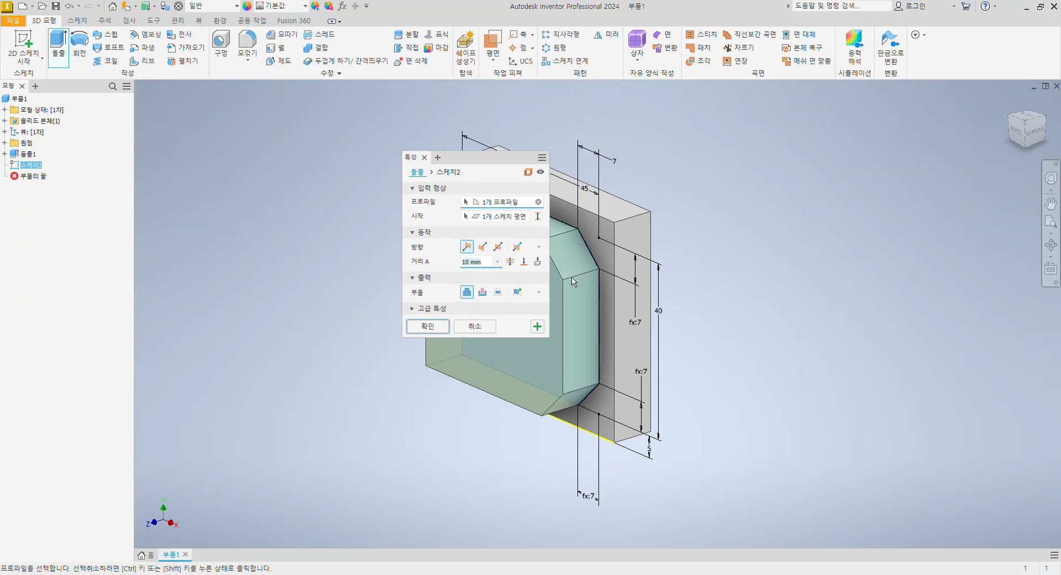
- Switch to the PDF drawing and check the height of the chamfered level in the side view
key(alt+Tab)
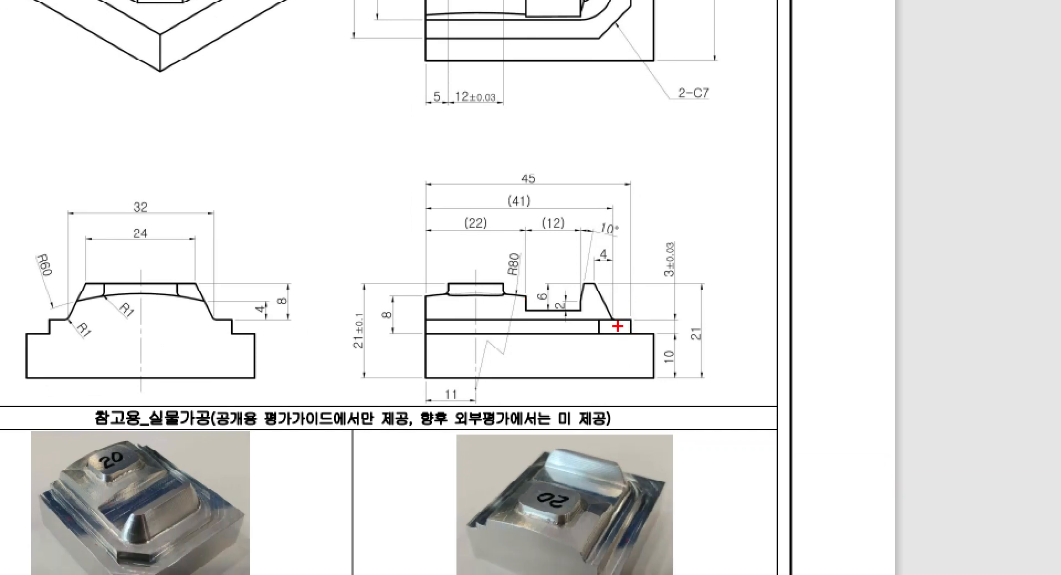
drag(618, 326, 666, 326)
mouse_move(658, 224)
mouse_down()
mouse_move(683, 287)
mouse_move(834, 235)
mouse_up()
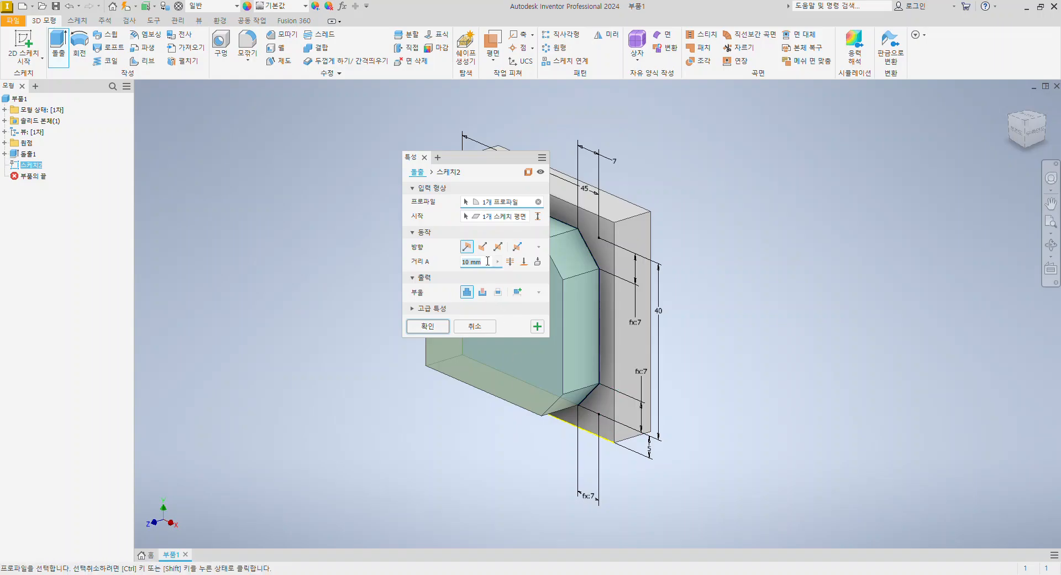
- Return to Inventor and extrude the chamfered profile 3 mm outward, joining it to the base
text(3)
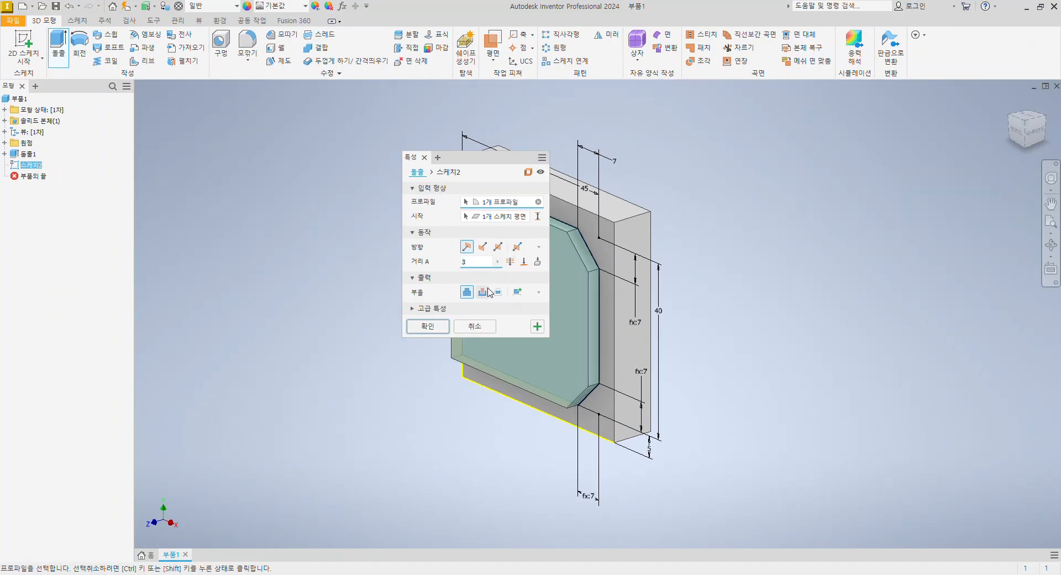
click(472, 344)
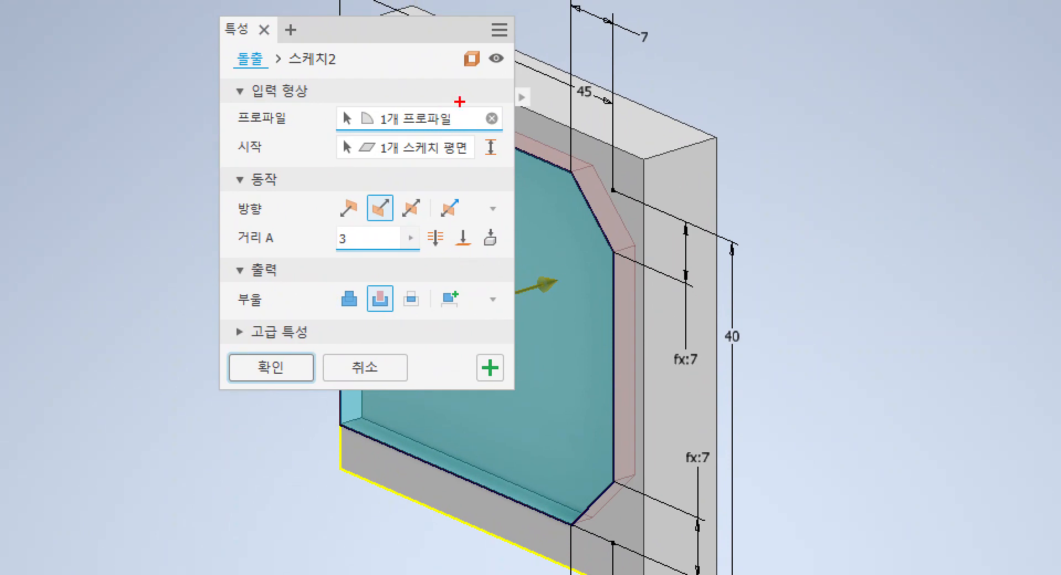
mouse_move(328, 281)
ctrl+mouse_down()
mouse_move(365, 318)
mouse_move(150, 235)
ctrl+mouse_up()
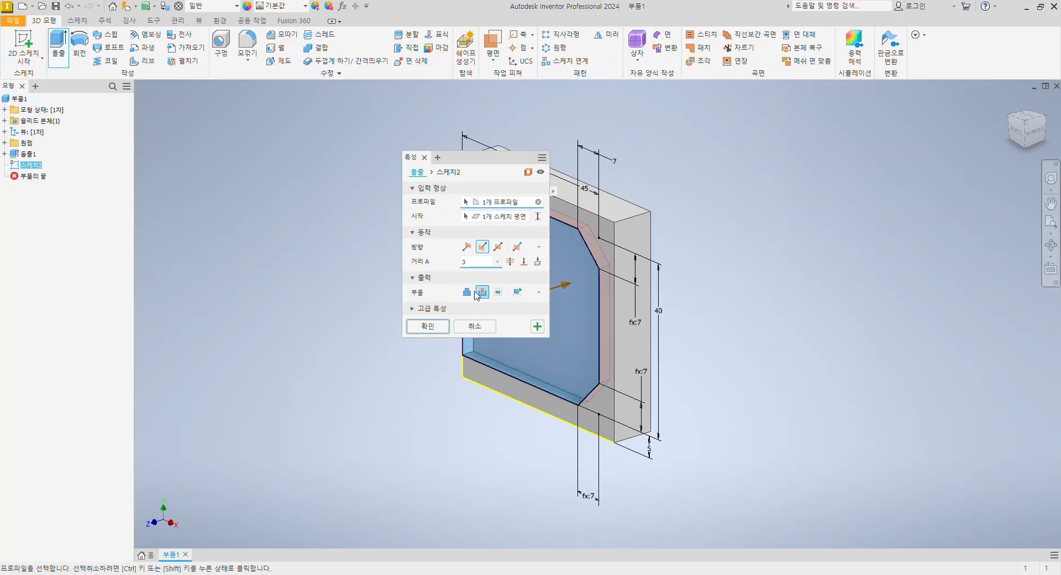
click(349, 299)
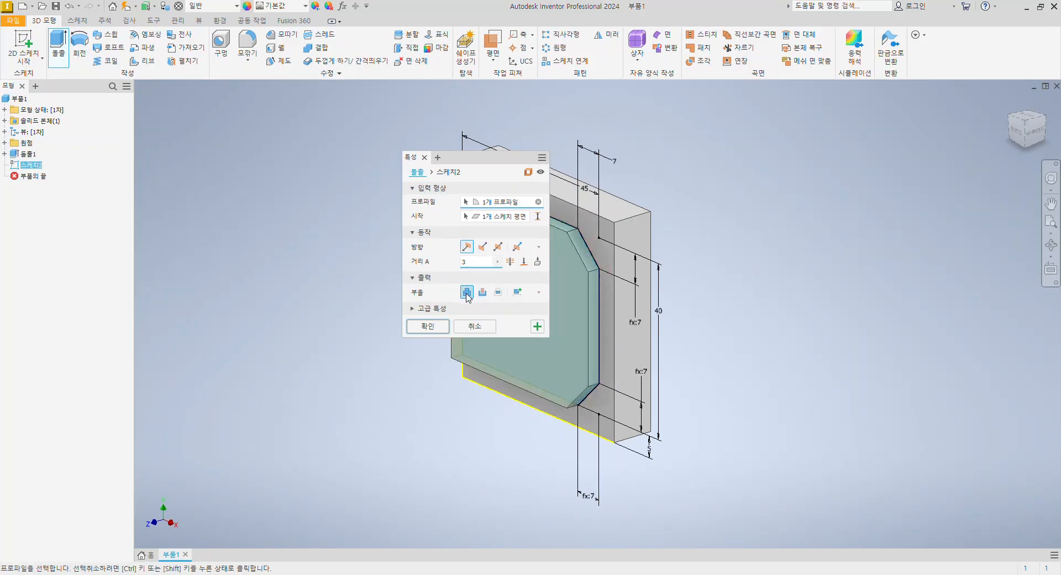
click(429, 327)
mouse_move(676, 314)
shift+middle_down()
mouse_move(720, 279)
mouse_move(696, 236)
mouse_move(647, 304)
mouse_move(797, 348)
mouse_move(642, 357)
mouse_move(610, 288)
mouse_move(668, 308)
mouse_move(658, 308)
mouse_move(682, 337)
mouse_move(652, 331)
mouse_move(763, 356)
mouse_move(552, 351)
mouse_move(654, 337)
mouse_move(645, 355)
mouse_move(587, 364)
mouse_move(652, 372)
mouse_move(635, 360)
shift+middle_up()
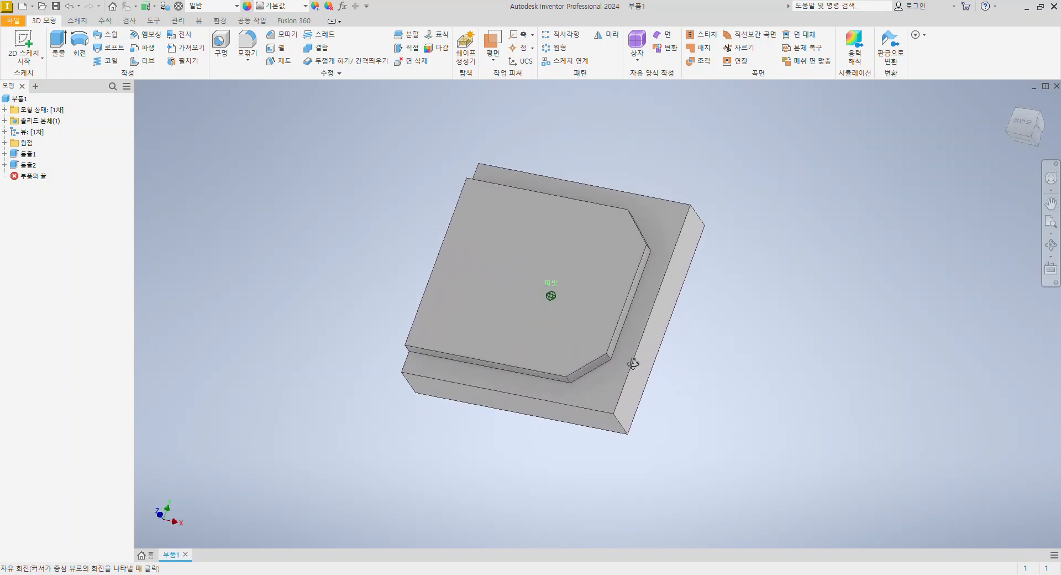
- Switch to the PDF drawing and examine the third level's outline in the top view: its width, height, rounded corners and left edge
key(alt+Tab)
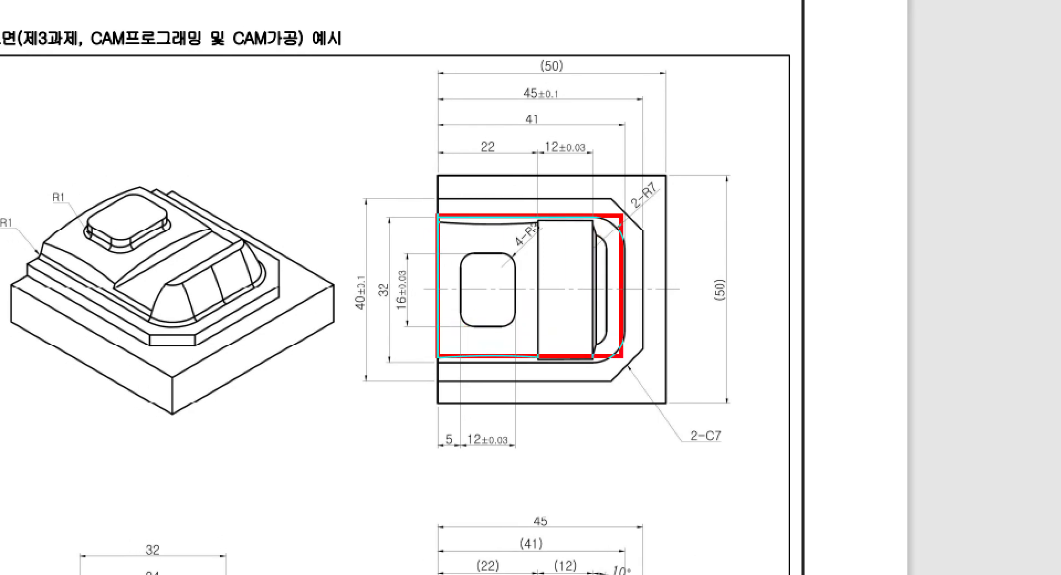
ctrl+shift+drag(632, 218, 669, 188)
ctrl+shift+drag(626, 364, 684, 410)
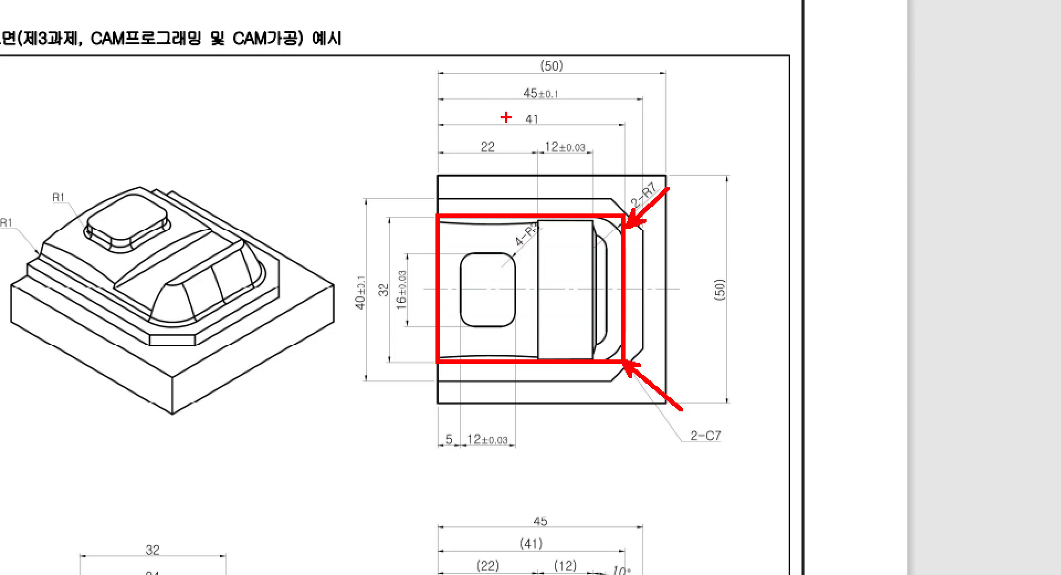
ctrl+drag(513, 106, 548, 129)
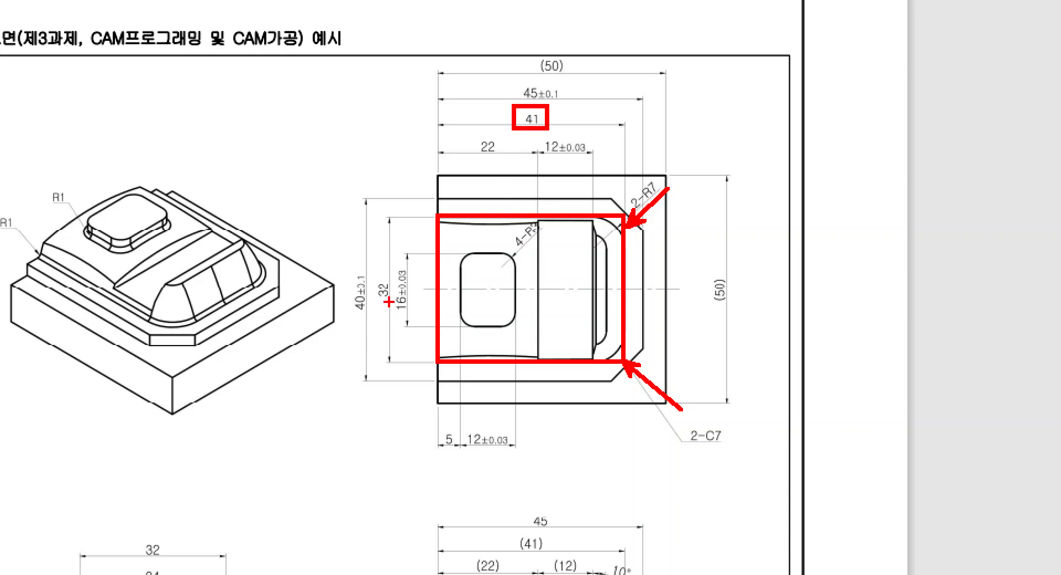
ctrl+drag(368, 270, 393, 311)
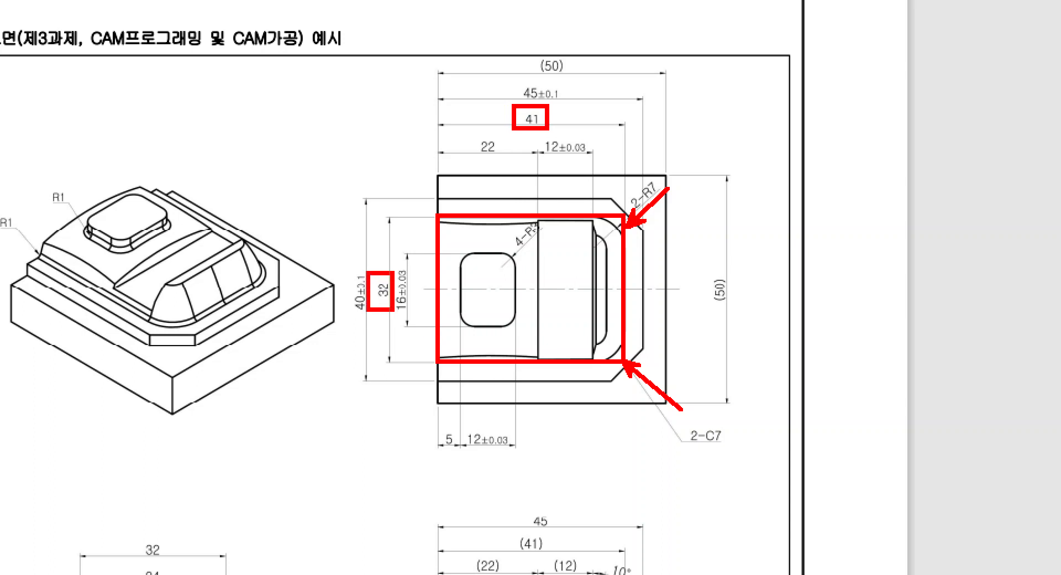
mouse_move(424, 239)
ctrl+shift+mouse_down()
mouse_move(318, 165)
mouse_move(323, 115)
ctrl+shift+mouse_up()
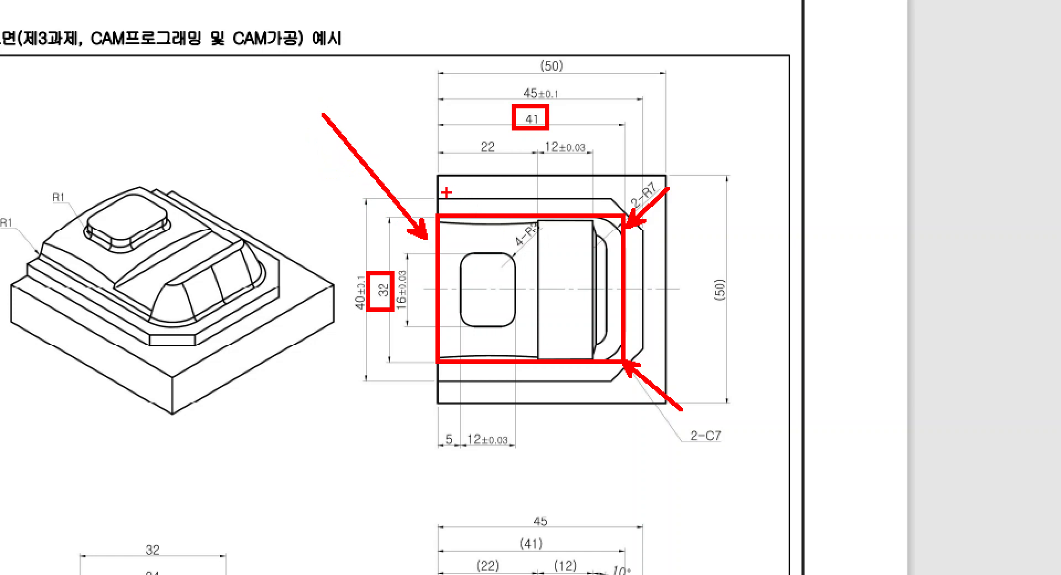
ctrl+shift+drag(440, 197, 400, 84)
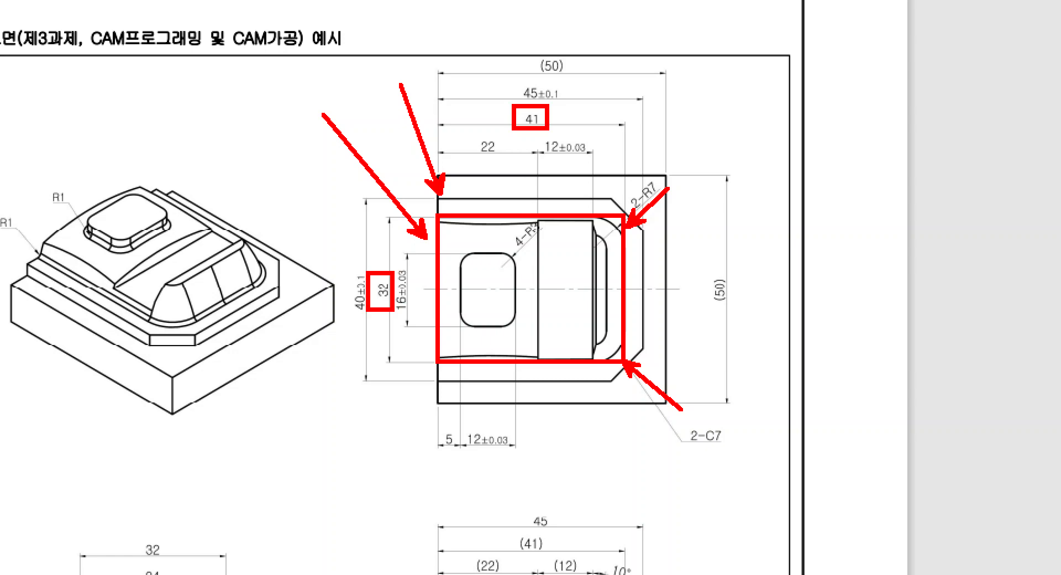
- Return to Inventor and start a new sketch on the top face of the chamfered level
key(Escape)
key(alt+Tab)
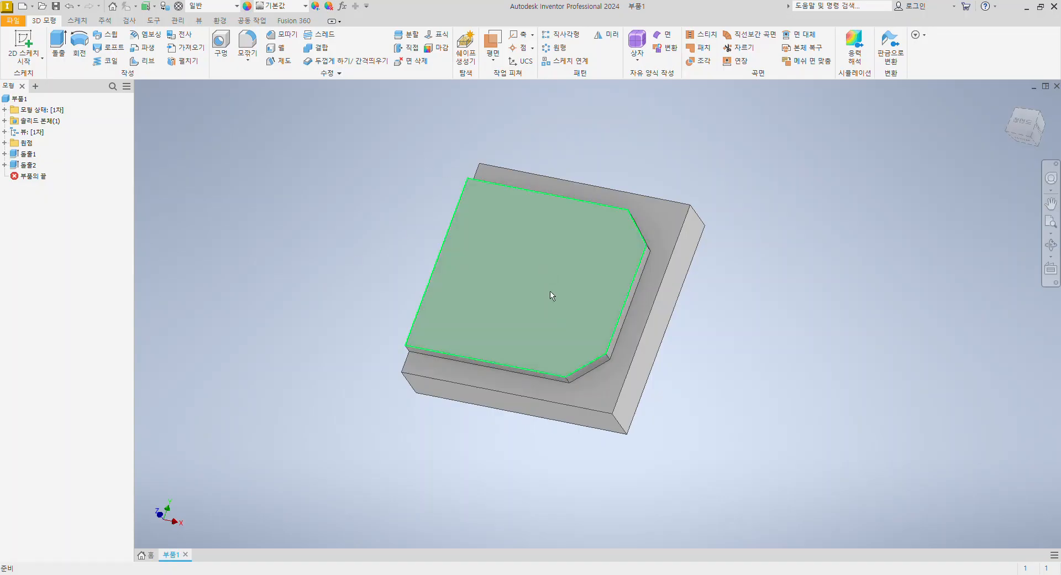
shift+middle_drag(351, 264, 500, 258)
click(512, 254)
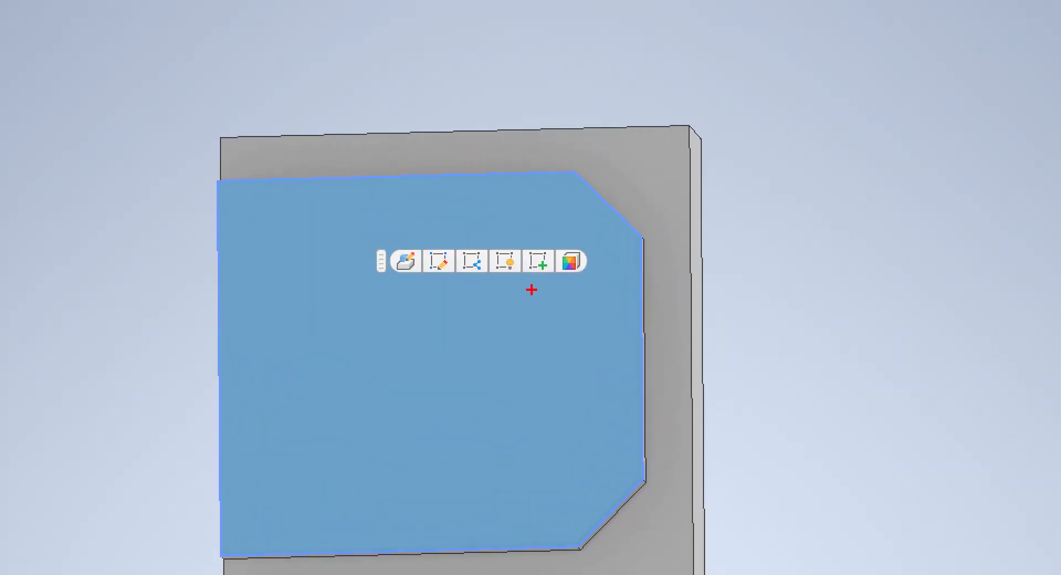
ctrl+drag(520, 241, 556, 277)
ctrl+shift+drag(357, 328, 407, 294)
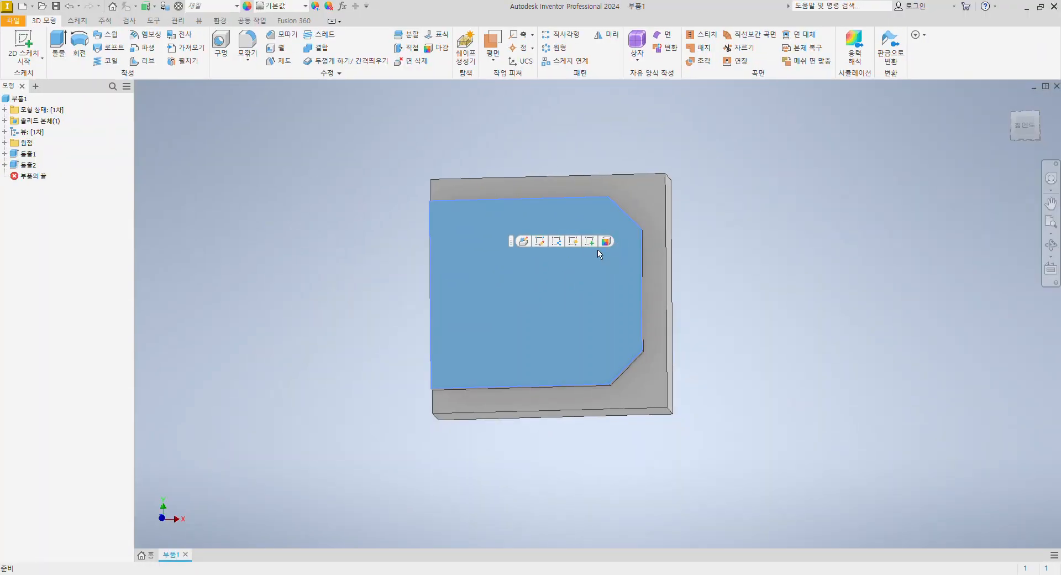
click(589, 245)
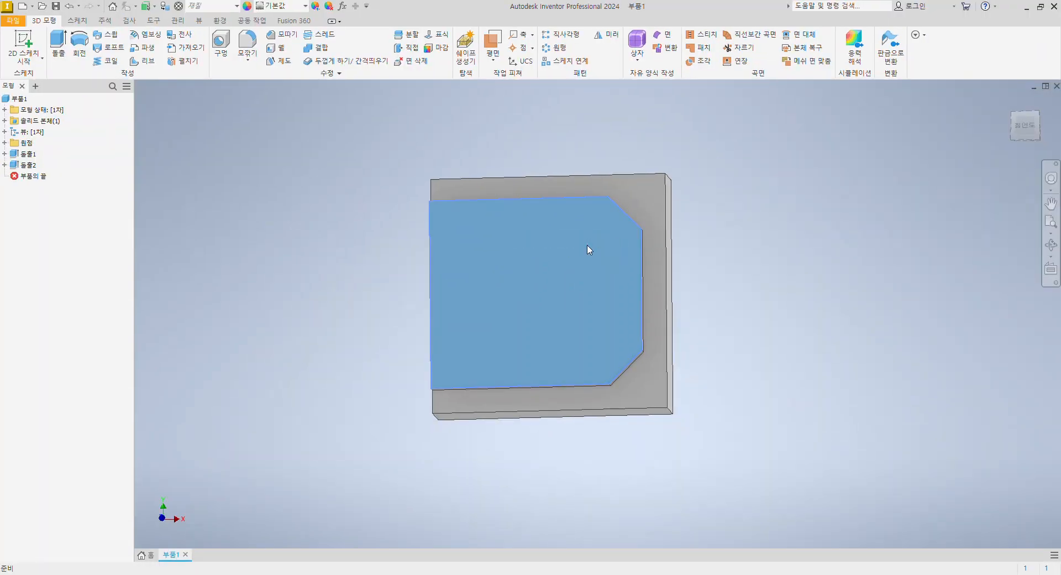
- Sketch a freehand two-point rectangle inside the chamfered face, clear of its left edge
click(130, 44)
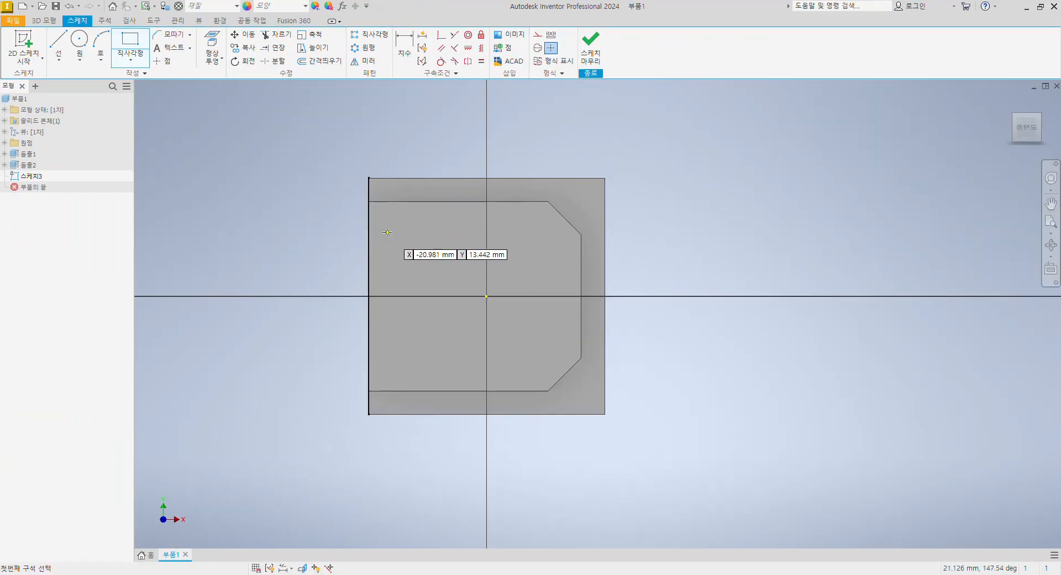
click(508, 274)
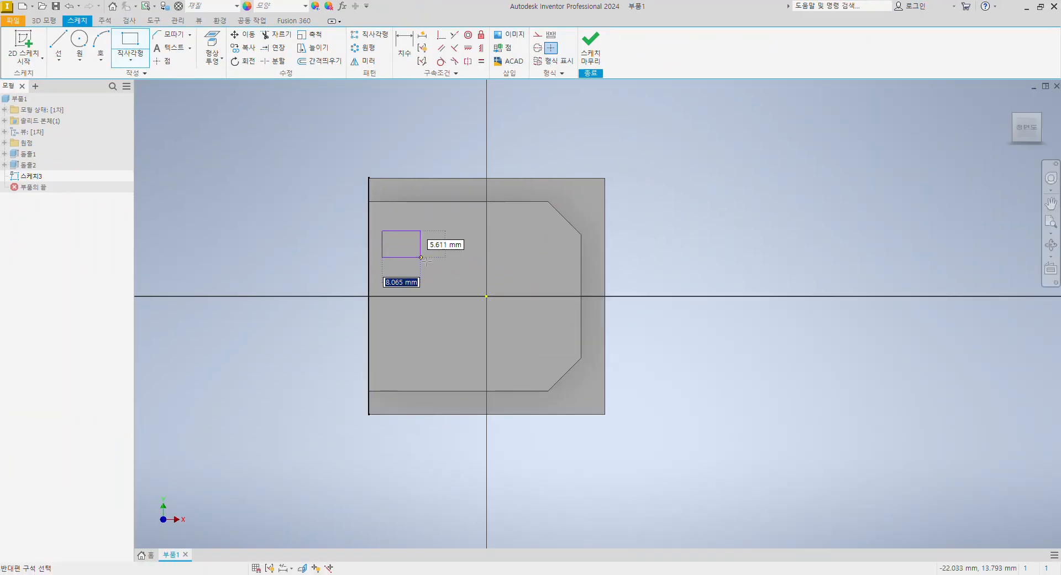
click(545, 354)
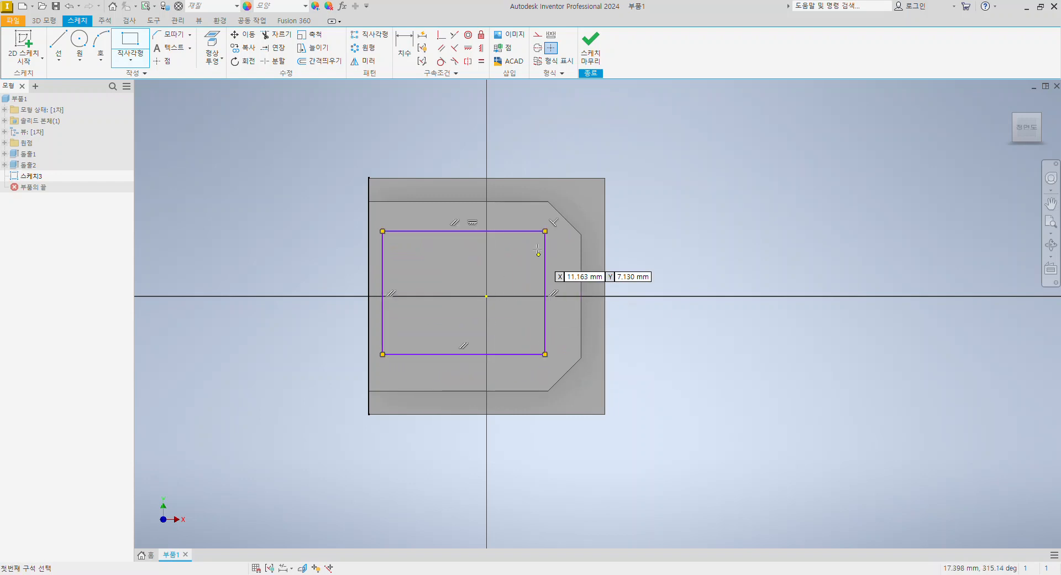
key(Escape)
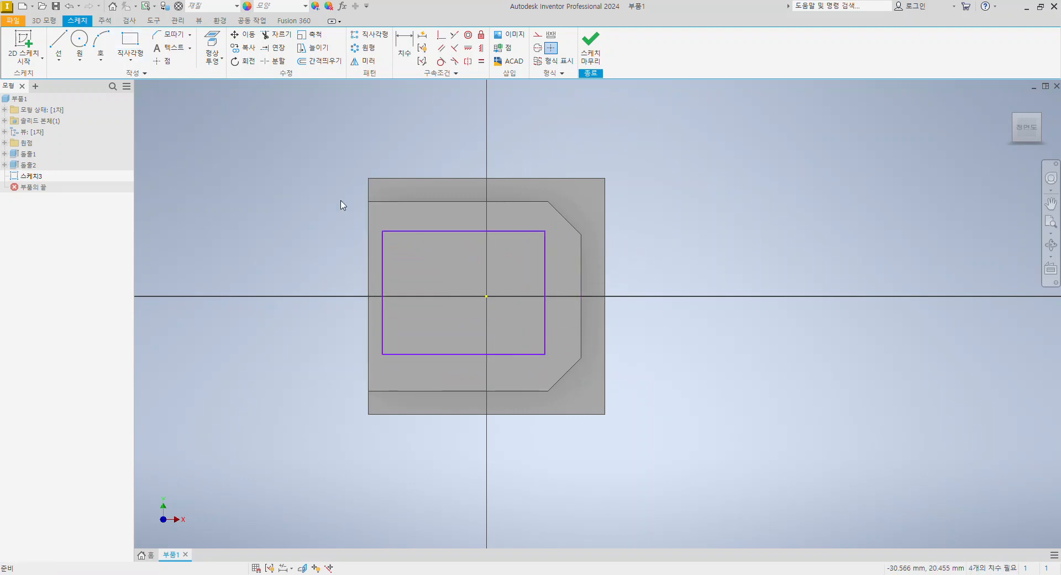
- Try a 0 mm dimension between the chamfered level's left edge and the rectangle's left side, and undo it
click(403, 45)
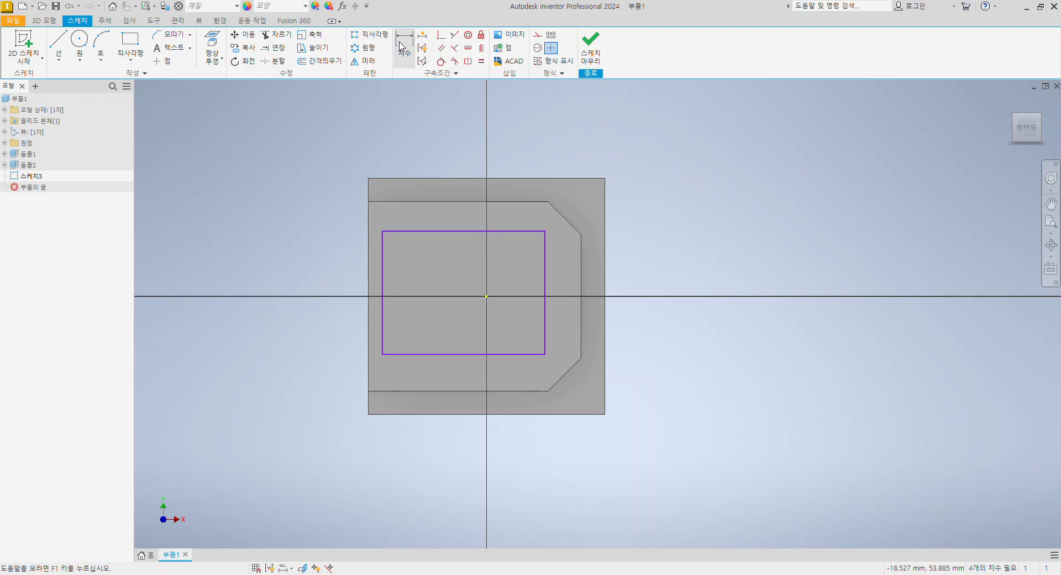
click(370, 253)
click(384, 254)
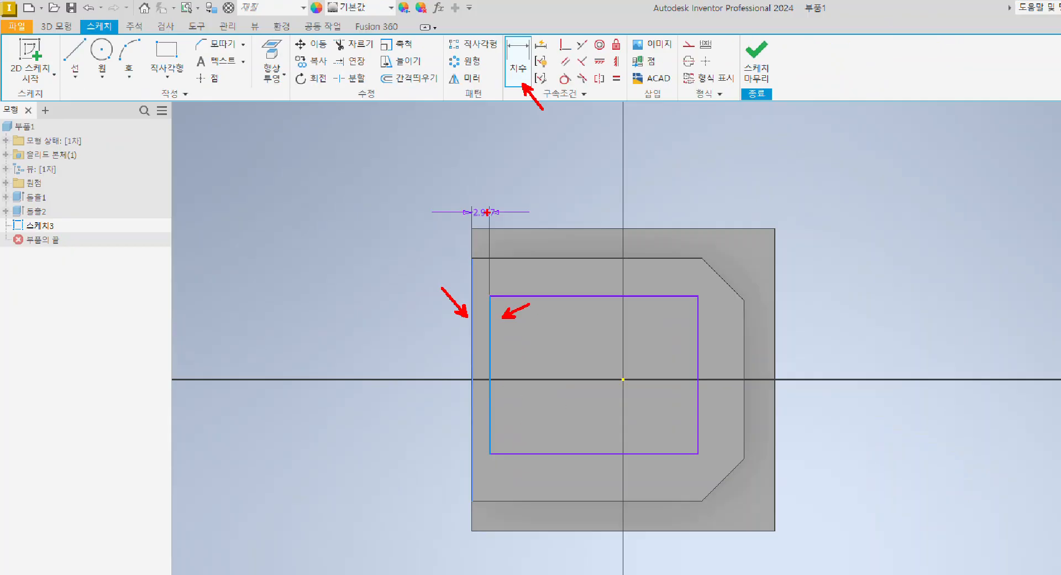
click(492, 210)
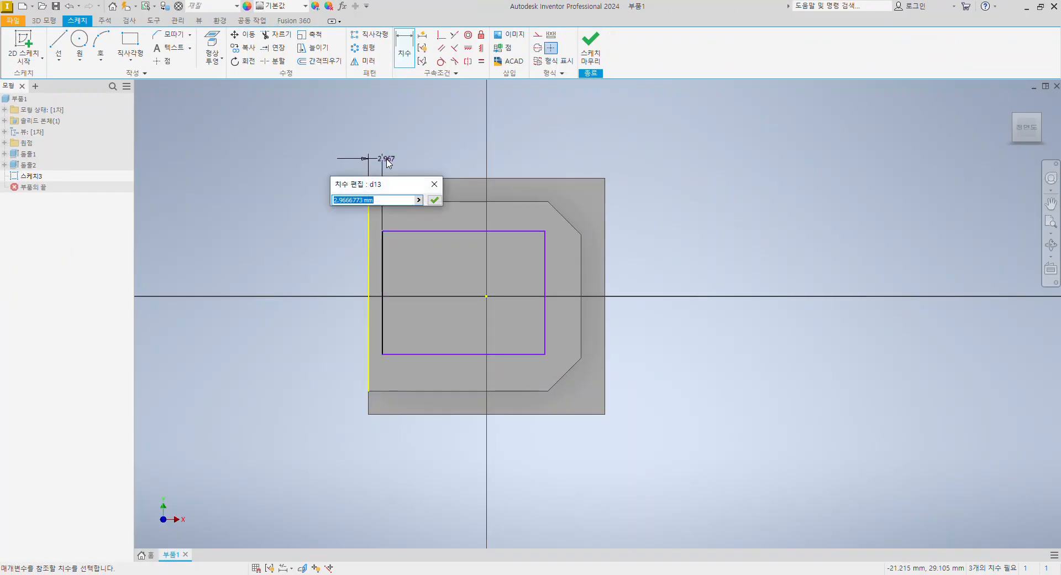
text(0)
click(555, 211)
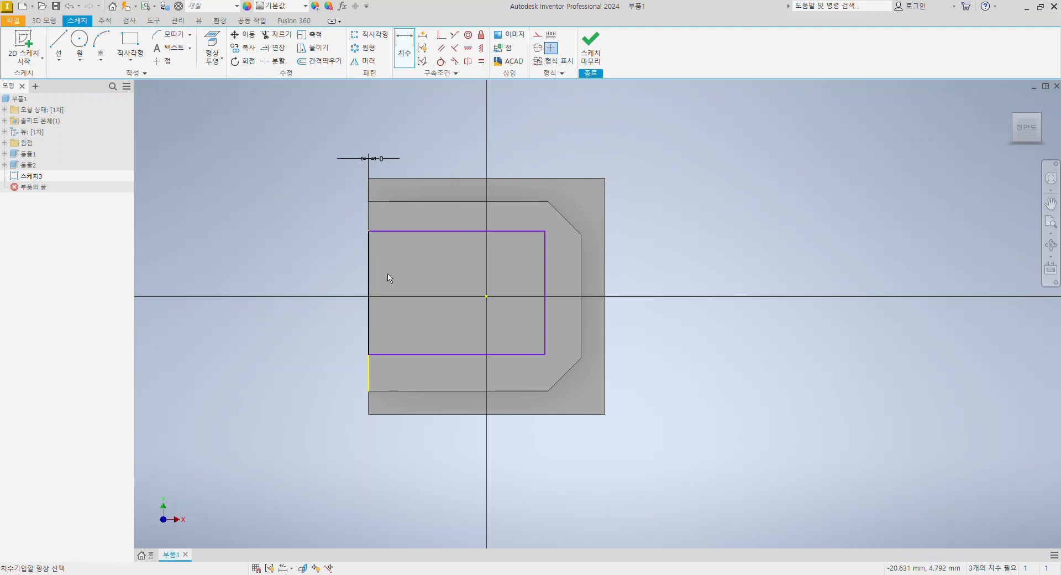
key(Escape)
key(ctrl+z)
key(ctrl+z)
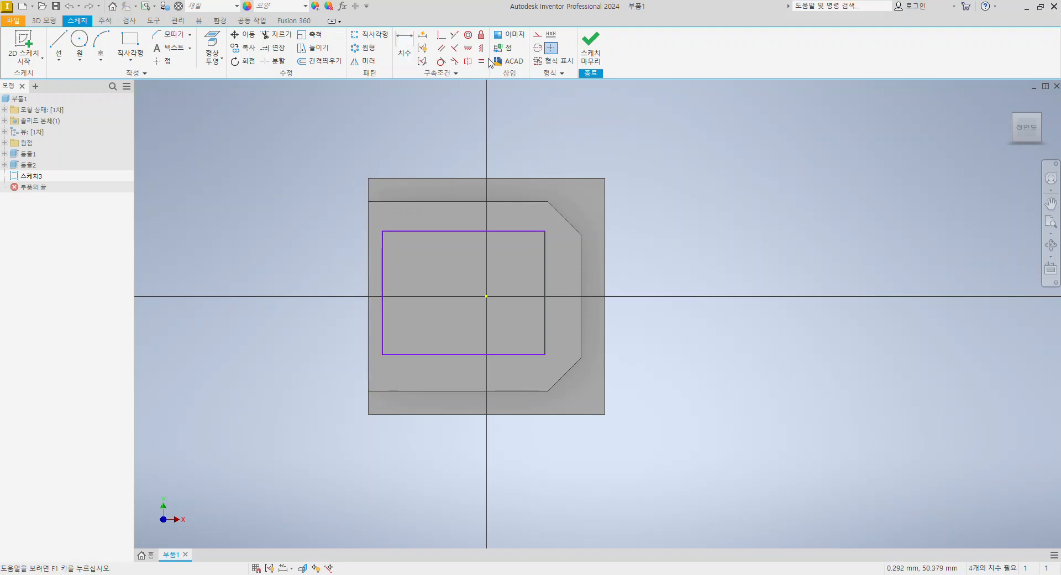
- Try a coincident constraint between the rectangle's left side and the chamfered level's left edge, and undo it
click(442, 36)
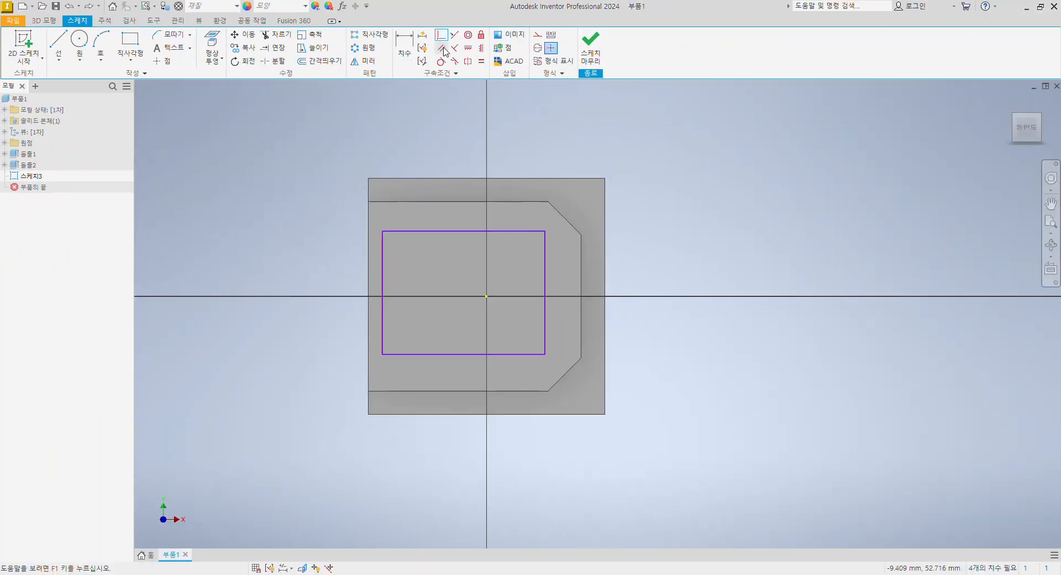
click(443, 49)
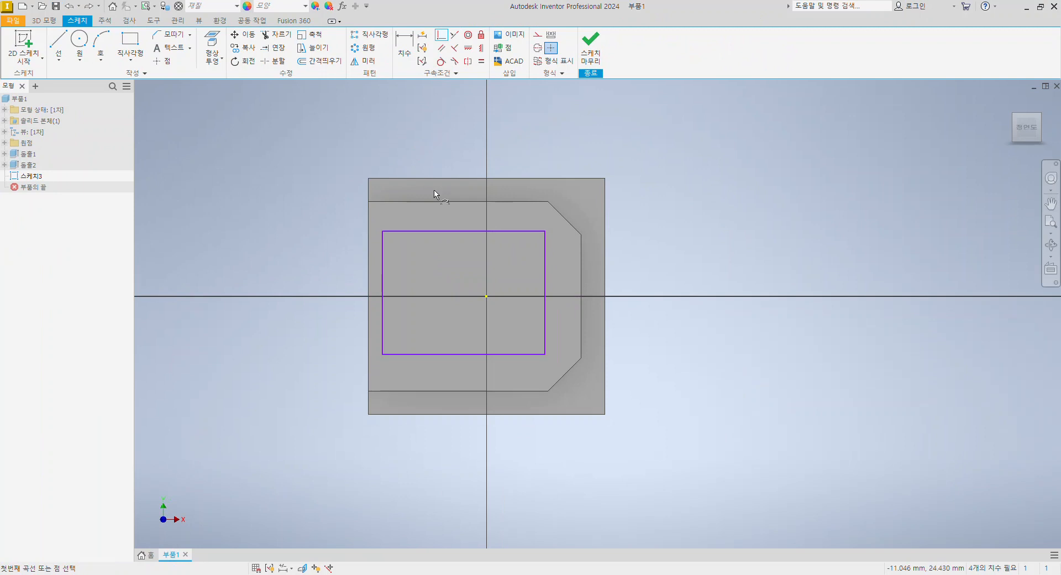
click(383, 249)
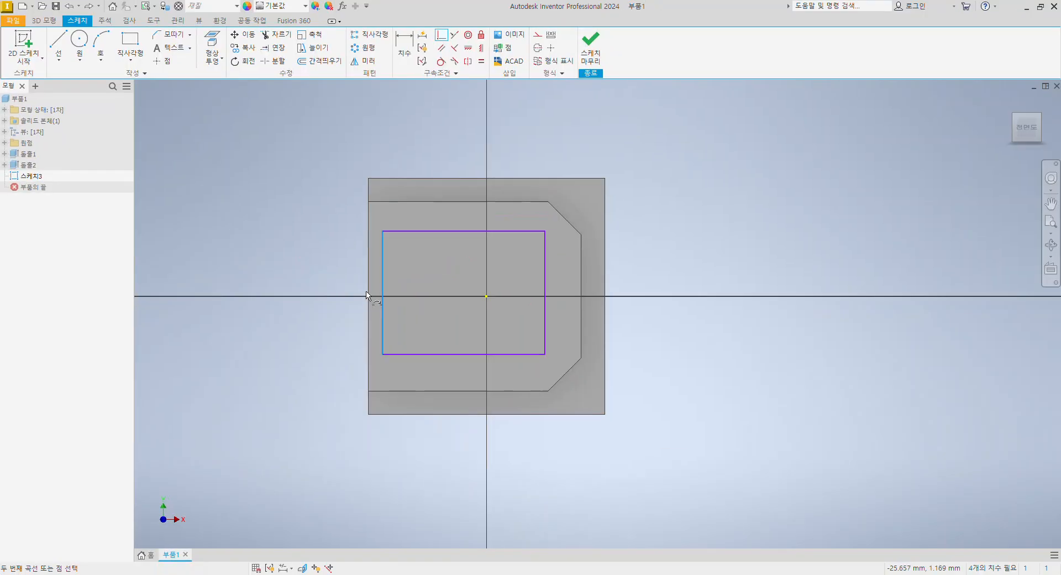
click(367, 295)
key(ctrl+z)
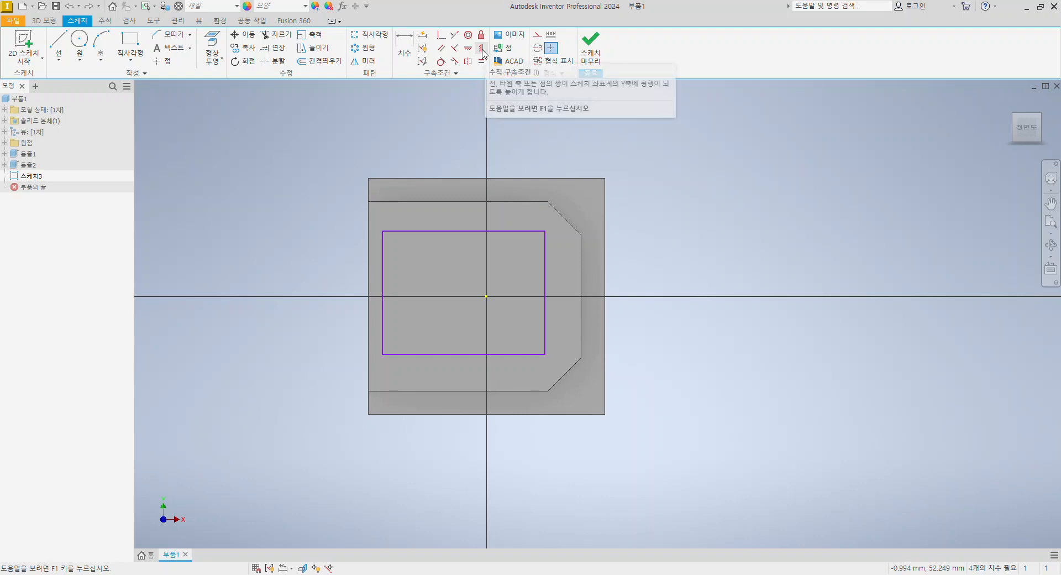
- Try a vertical constraint between the midpoints of the level's left edge and the rectangle's left side, and undo it together with the rectangle
click(482, 49)
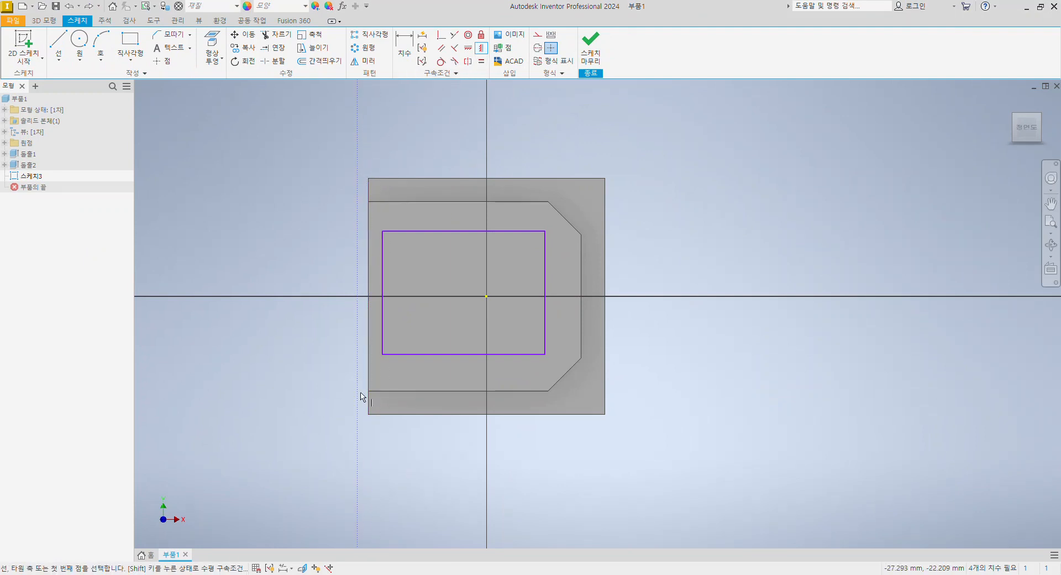
click(370, 297)
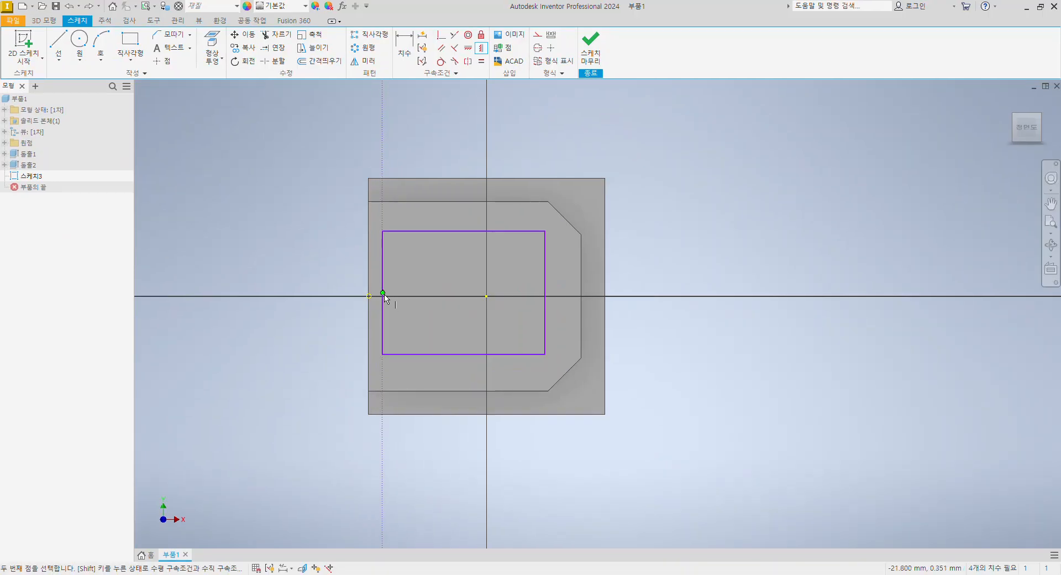
click(383, 294)
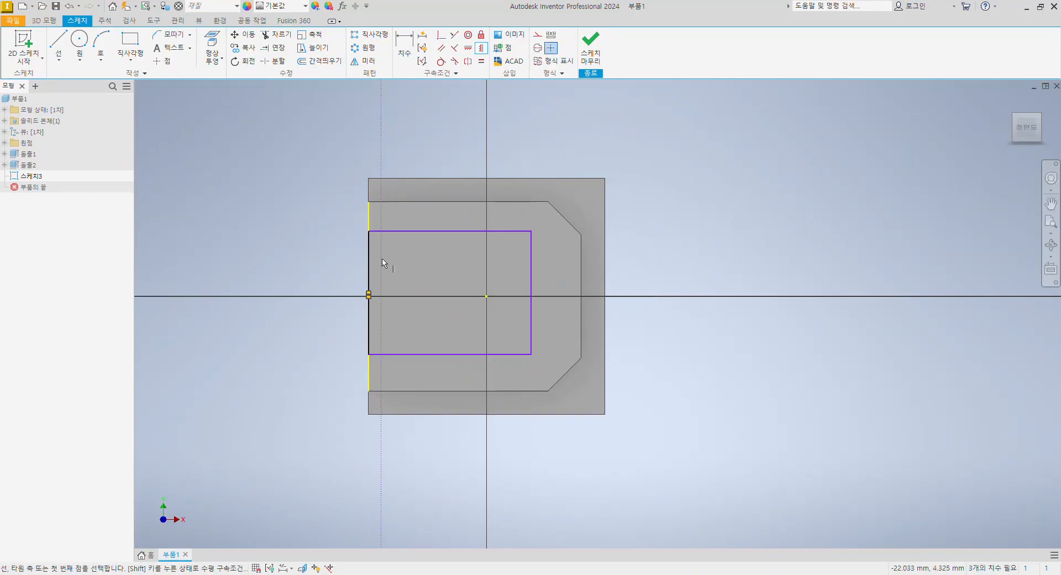
click(482, 50)
click(434, 306)
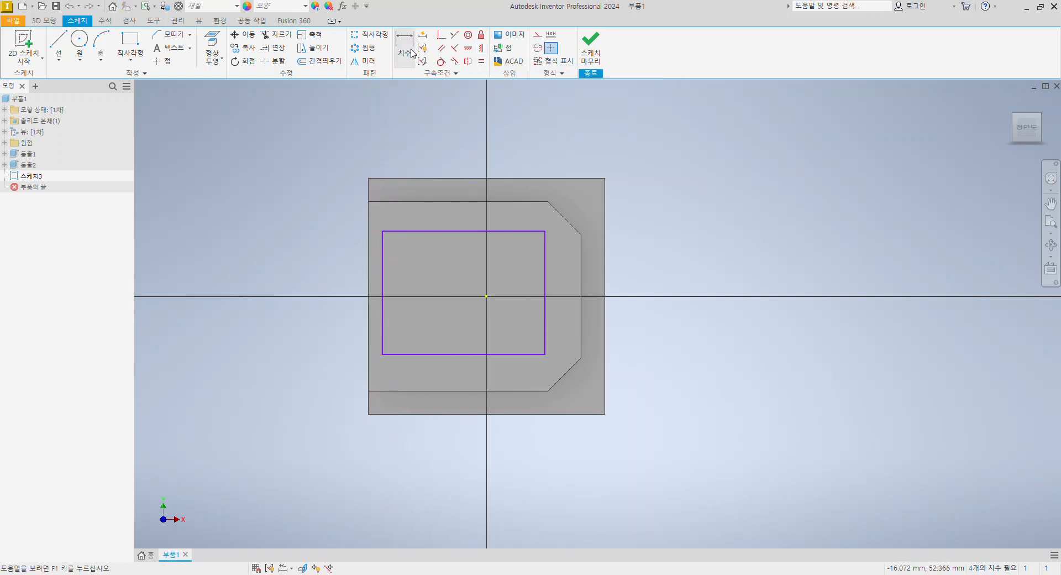
key(ctrl+z)
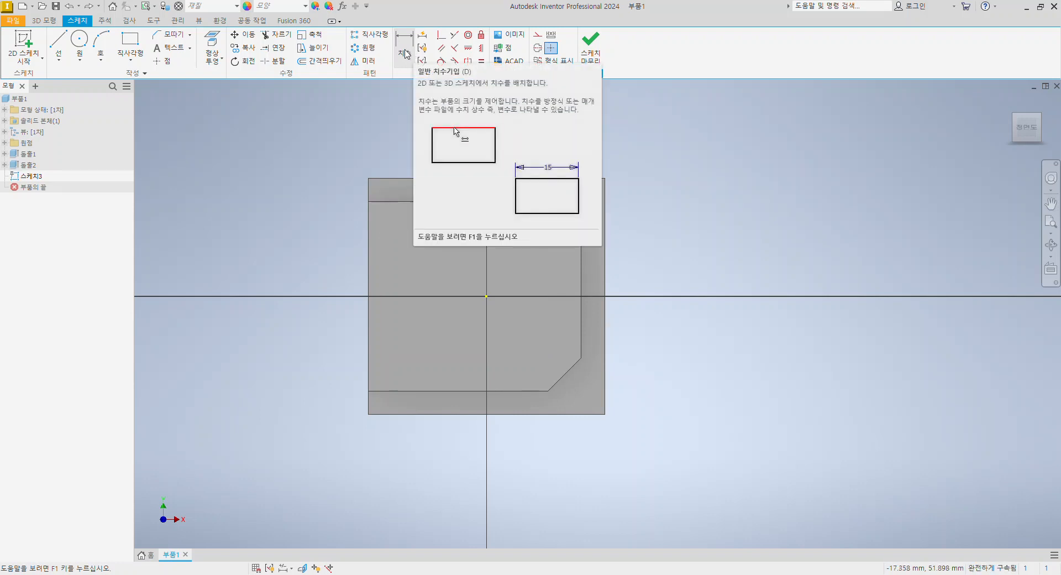
- Sketch a two-point rectangle on the chamfered face with its left side lying on the part's left edge
key(r)
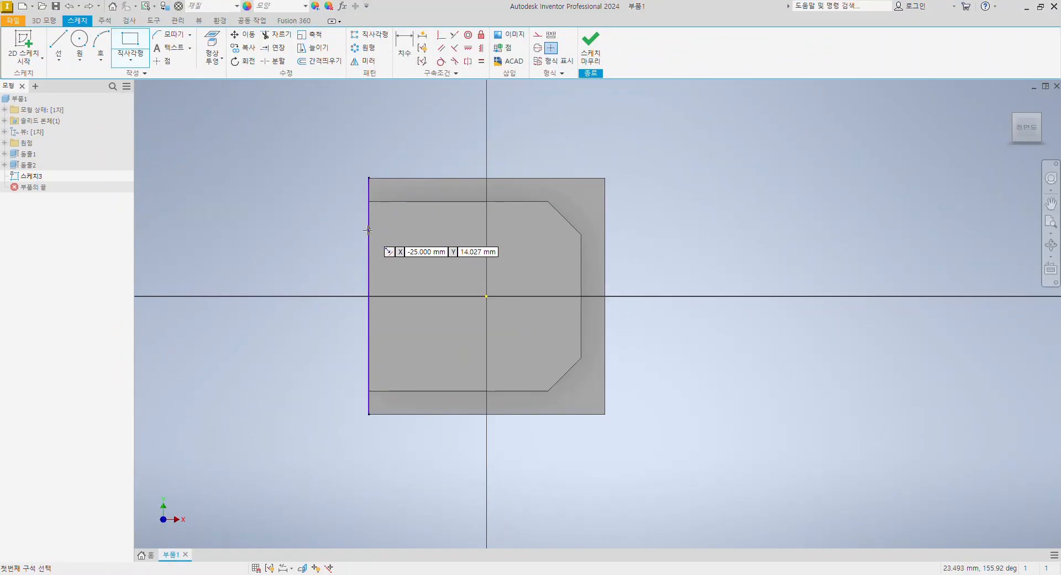
click(478, 228)
click(537, 351)
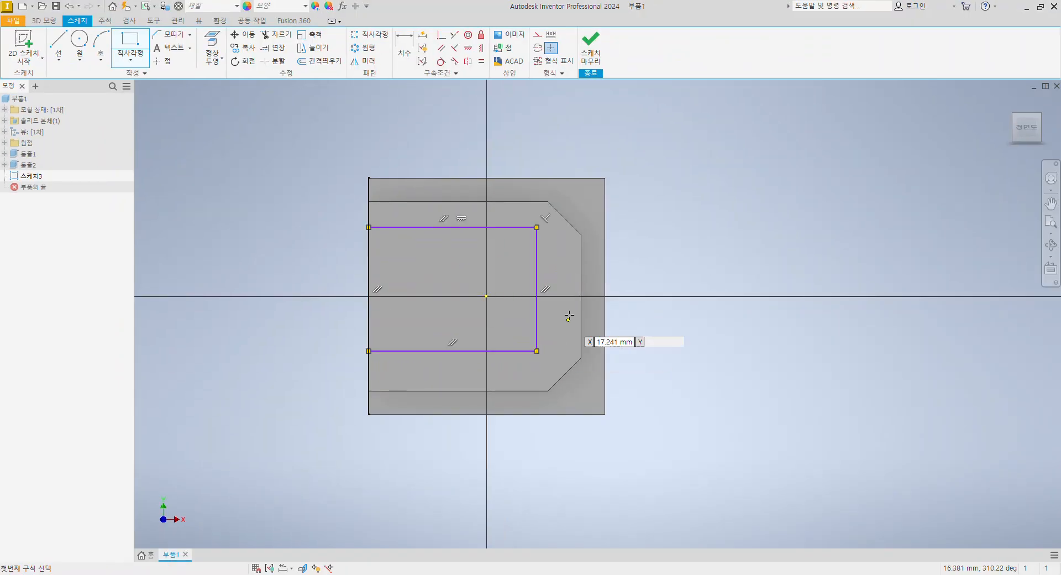
- Dimension the rectangle 41 mm wide and 32 mm high
click(410, 41)
click(510, 227)
click(457, 142)
text(41)
key(Return)
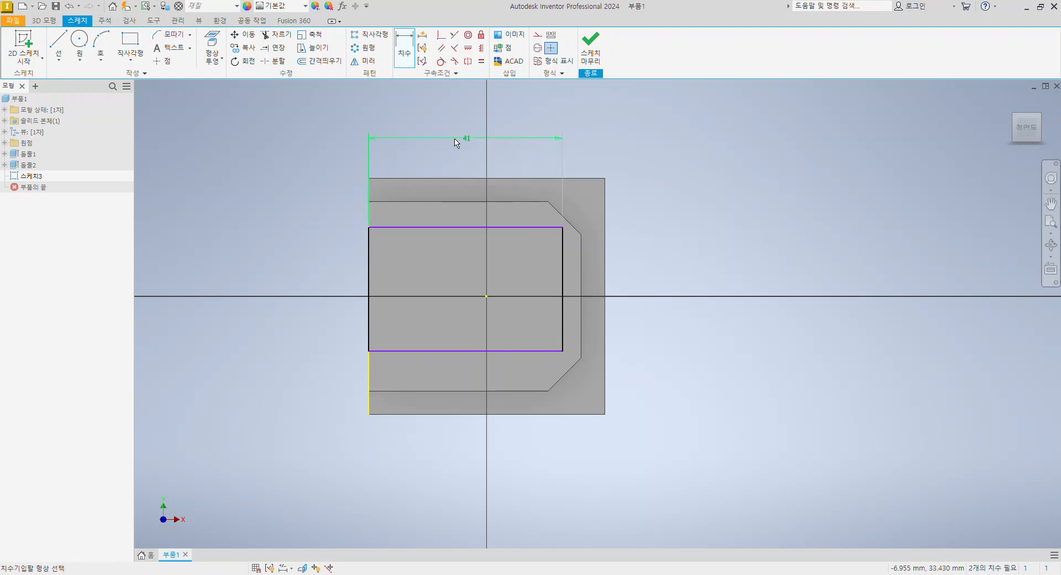
click(563, 278)
click(678, 293)
text(32)
key(Return)
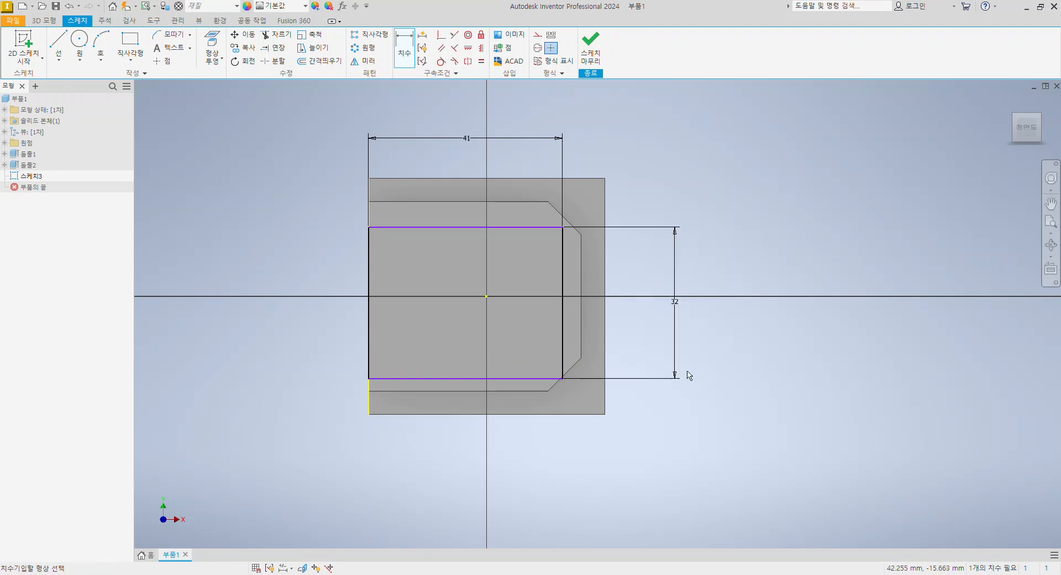
- Dimension the distance from the rectangle's lower side to the base's lower edge and enter (50-32)/2 as its value
click(549, 380)
click(547, 415)
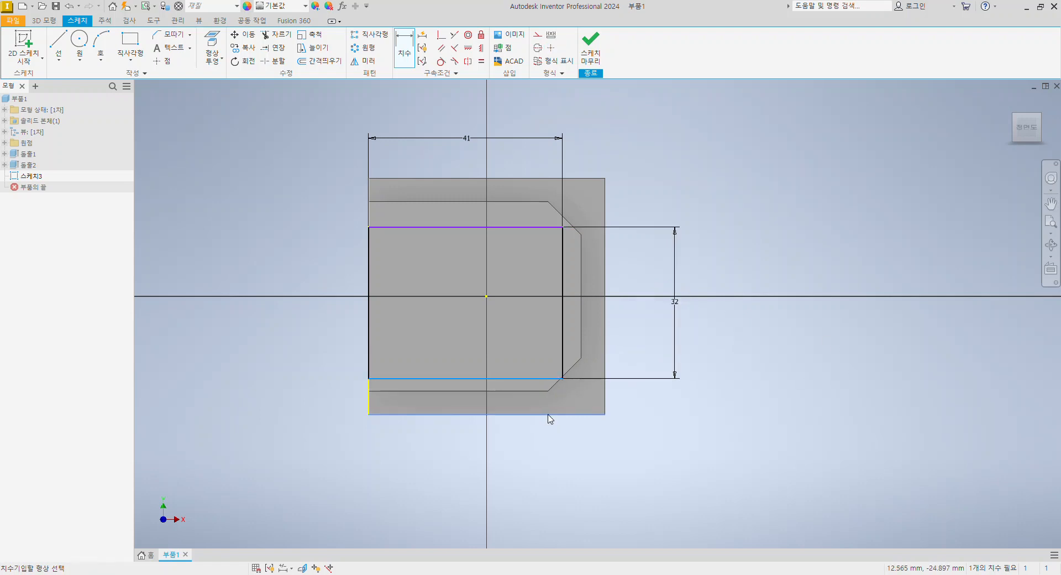
click(667, 407)
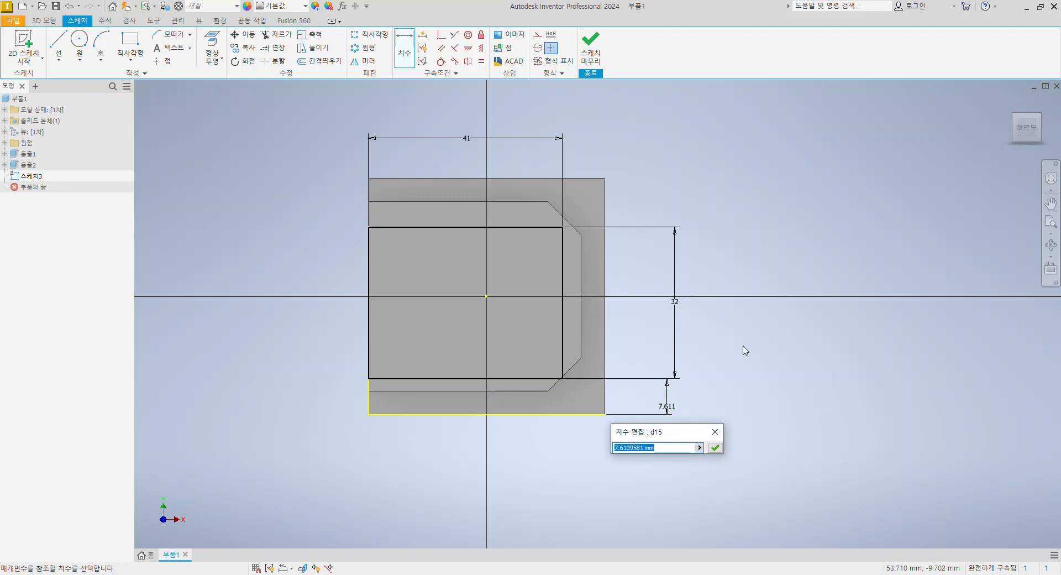
text(50-32)/2)
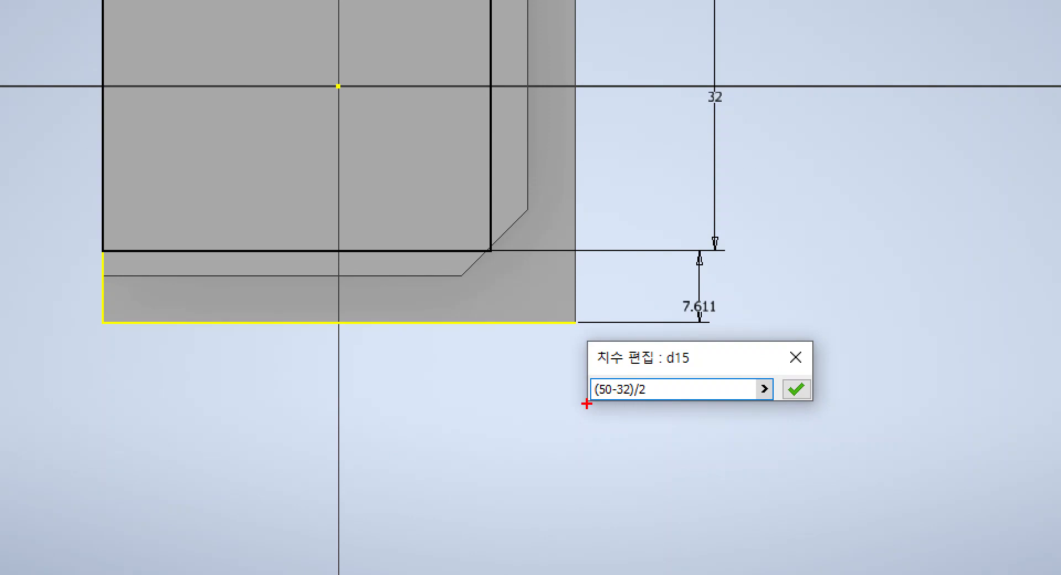
drag(587, 403, 688, 404)
mouse_move(613, 418)
mouse_down()
mouse_move(646, 417)
mouse_move(626, 367)
mouse_move(637, 416)
mouse_move(604, 422)
mouse_up()
mouse_move(731, 138)
mouse_down()
mouse_move(778, 135)
mouse_move(764, 174)
mouse_move(731, 206)
mouse_up()
drag(807, 215, 799, 212)
mouse_move(845, 193)
mouse_down()
mouse_move(921, 186)
mouse_move(967, 202)
mouse_up()
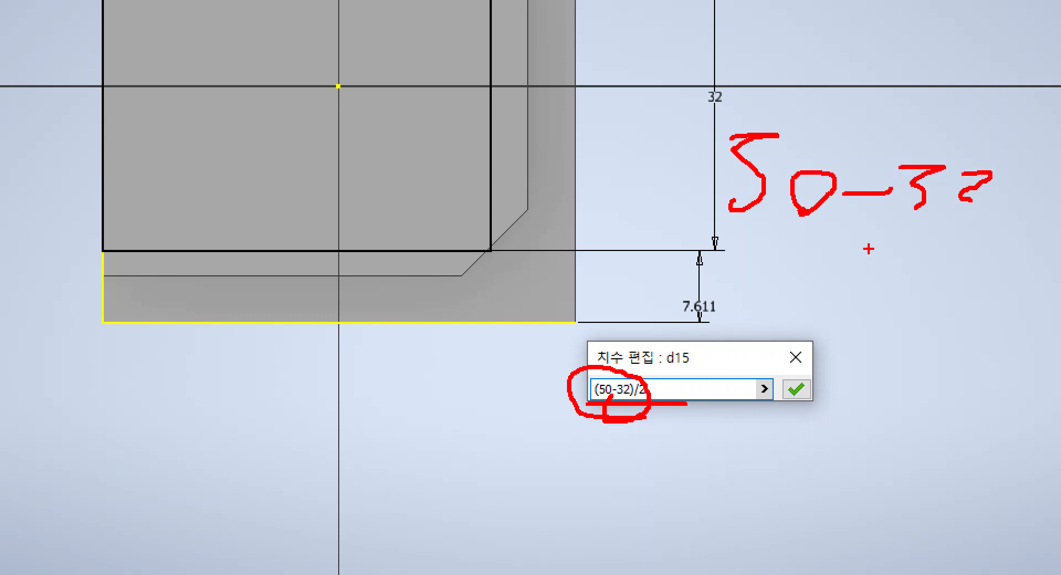
drag(752, 246, 754, 288)
mouse_move(811, 243)
mouse_down()
mouse_move(809, 291)
mouse_move(814, 244)
mouse_move(911, 256)
mouse_move(891, 277)
mouse_up()
drag(944, 249, 997, 265)
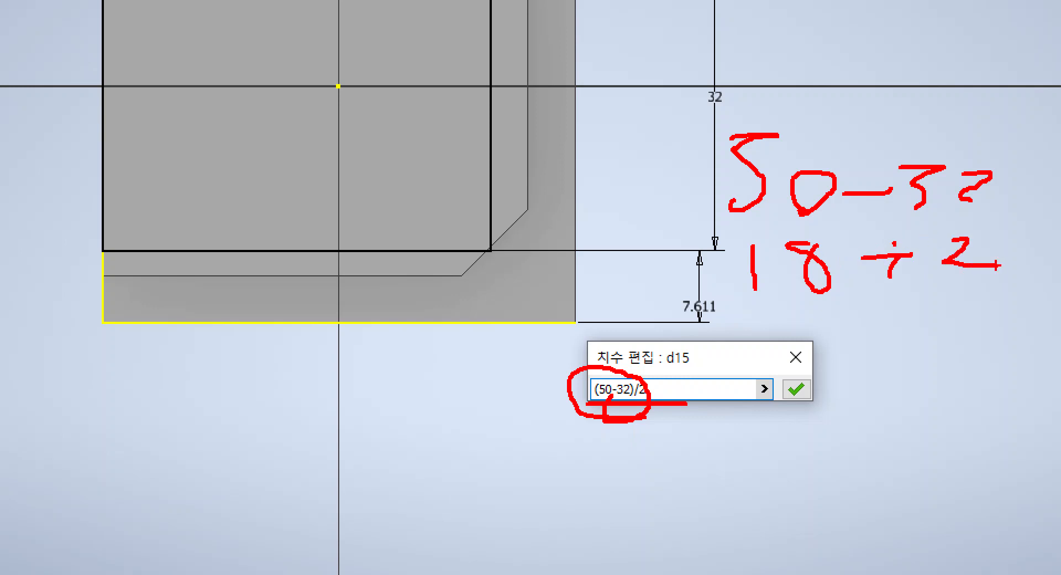
drag(891, 316, 883, 405)
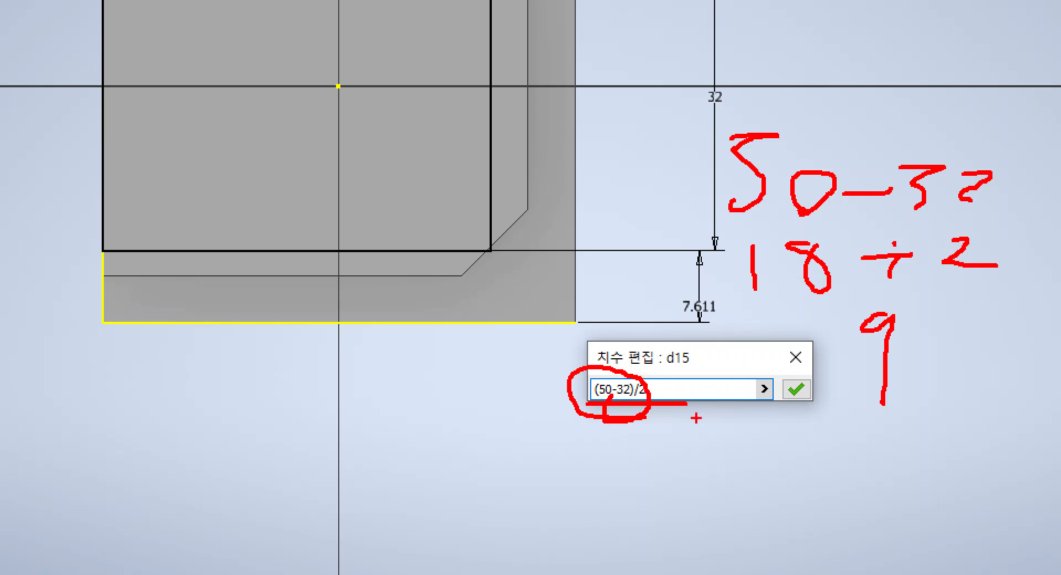
key(Escape)
key(ctrl+a)
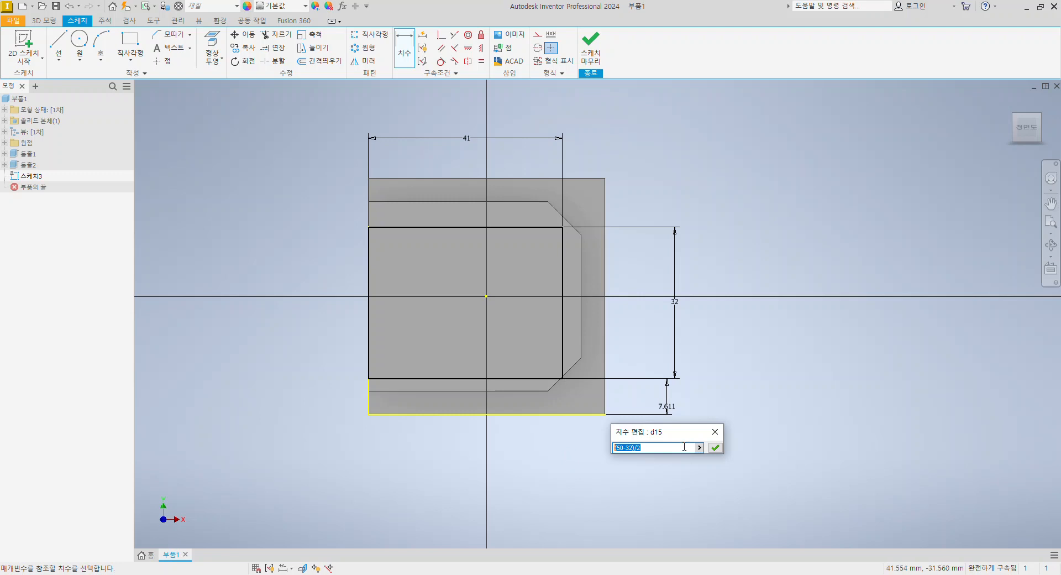
drag(652, 446, 618, 448)
click(665, 448)
key(ctrl+1)
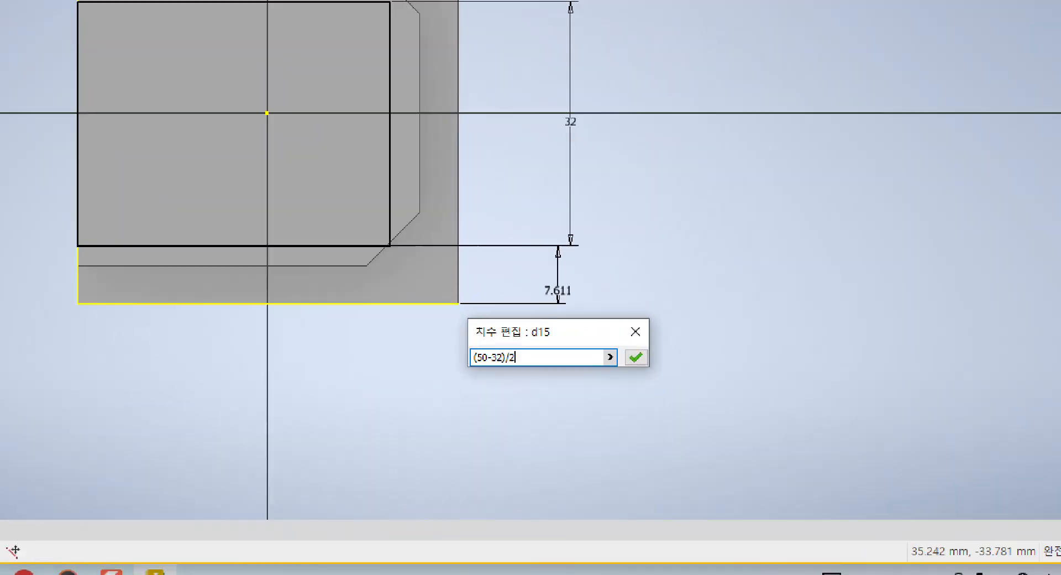
ctrl+drag(464, 368, 538, 395)
ctrl+drag(562, 318, 551, 318)
ctrl+drag(656, 286, 707, 310)
key(Escape)
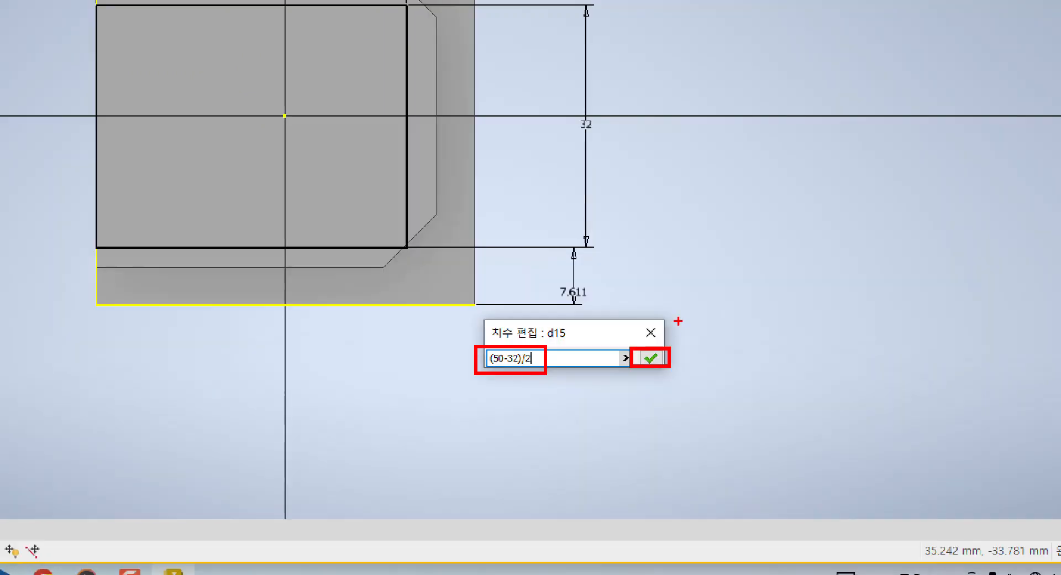
- Apply the (50-32)/2 distance between the rectangle's lower side and the base's lower edge
click(716, 449)
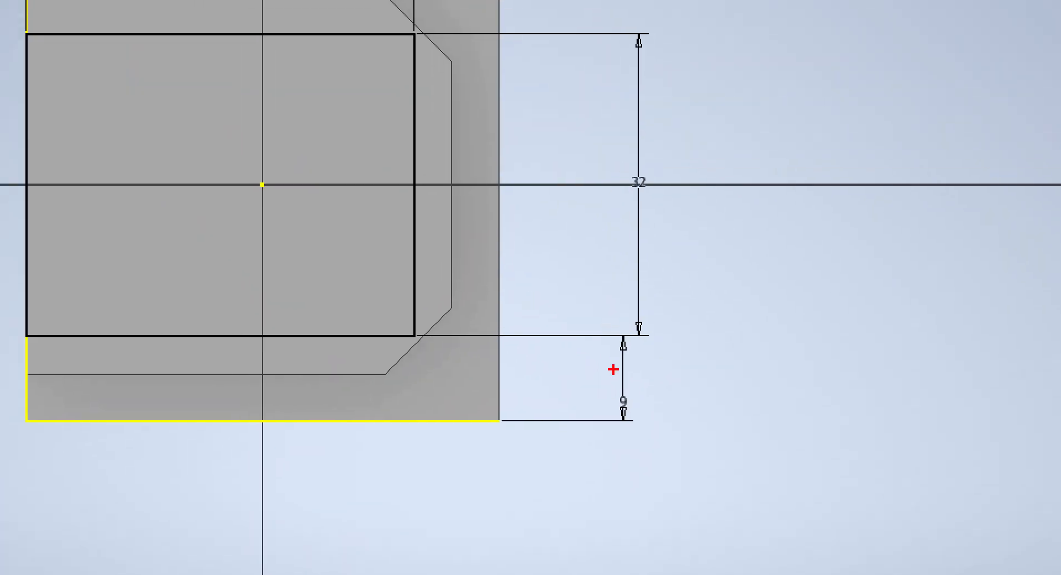
mouse_move(596, 371)
ctrl+mouse_down()
mouse_move(647, 420)
mouse_move(776, 363)
ctrl+mouse_up()
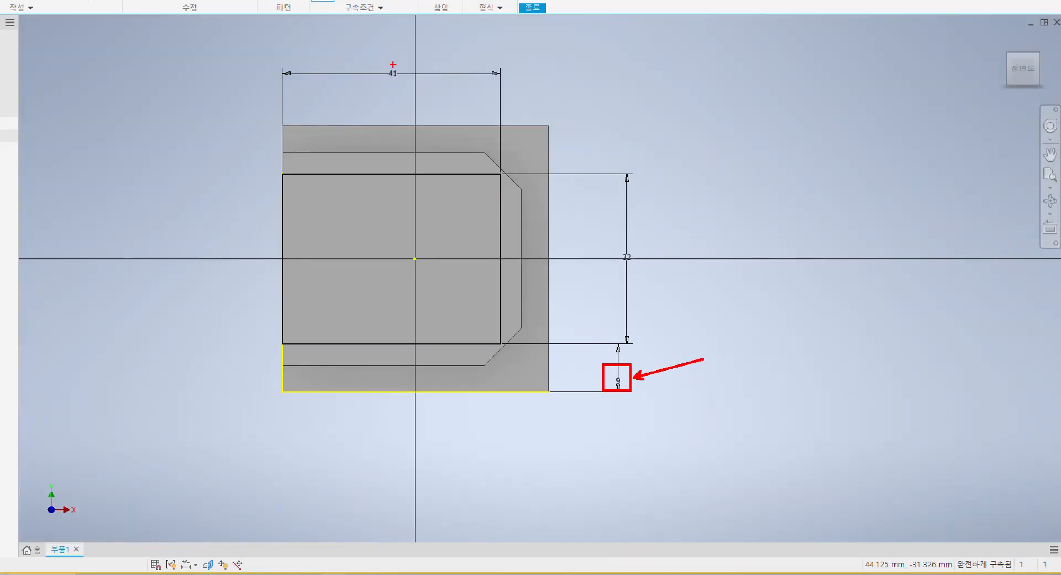
ctrl+drag(373, 51, 412, 92)
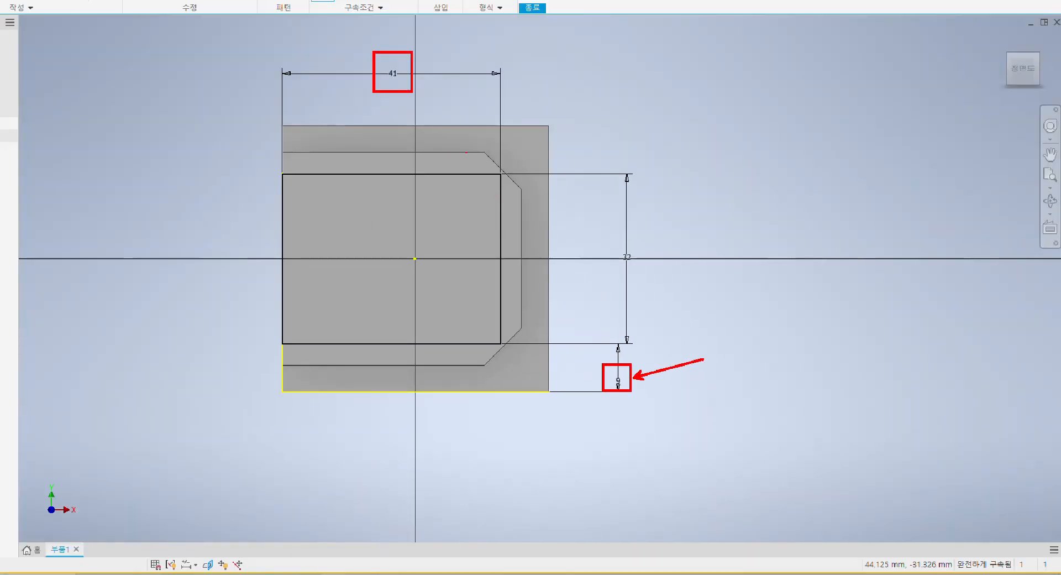
mouse_move(610, 237)
ctrl+mouse_down()
mouse_move(670, 275)
mouse_move(656, 285)
ctrl+mouse_up()
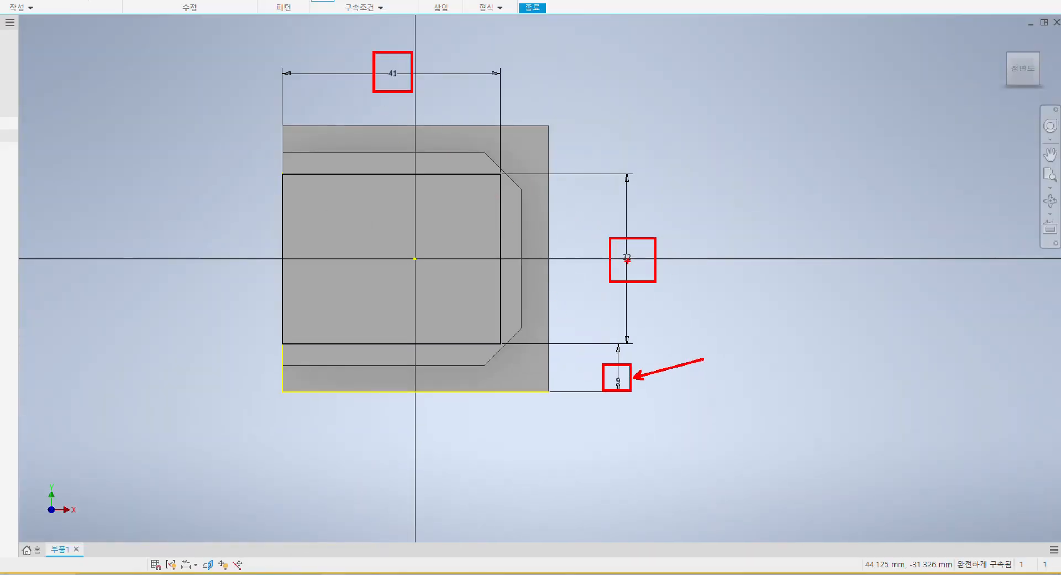
key(Escape)
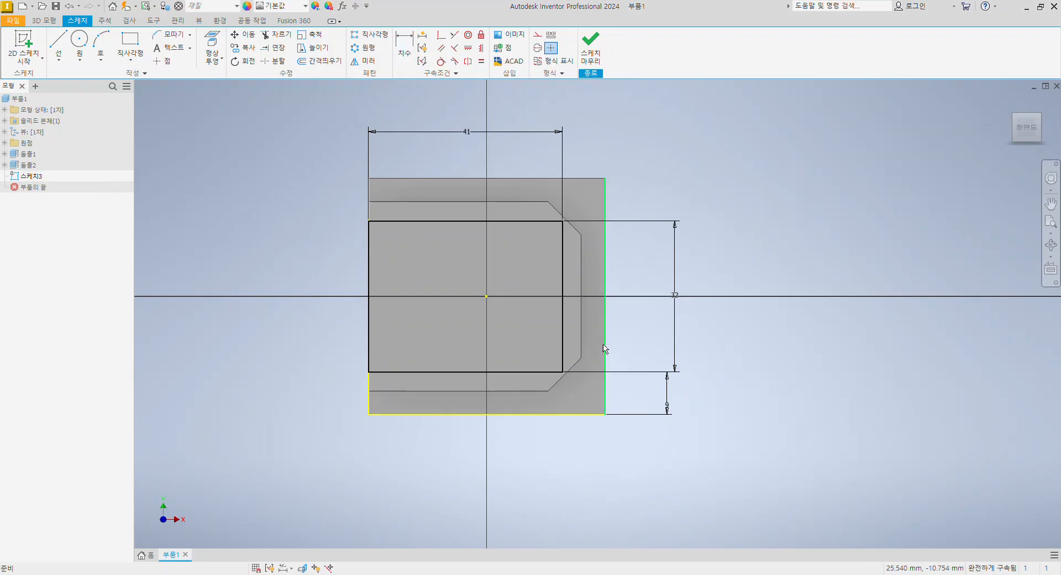
- Round the two corners on the rectangle's right side with 7 mm sketch fillets
click(191, 38)
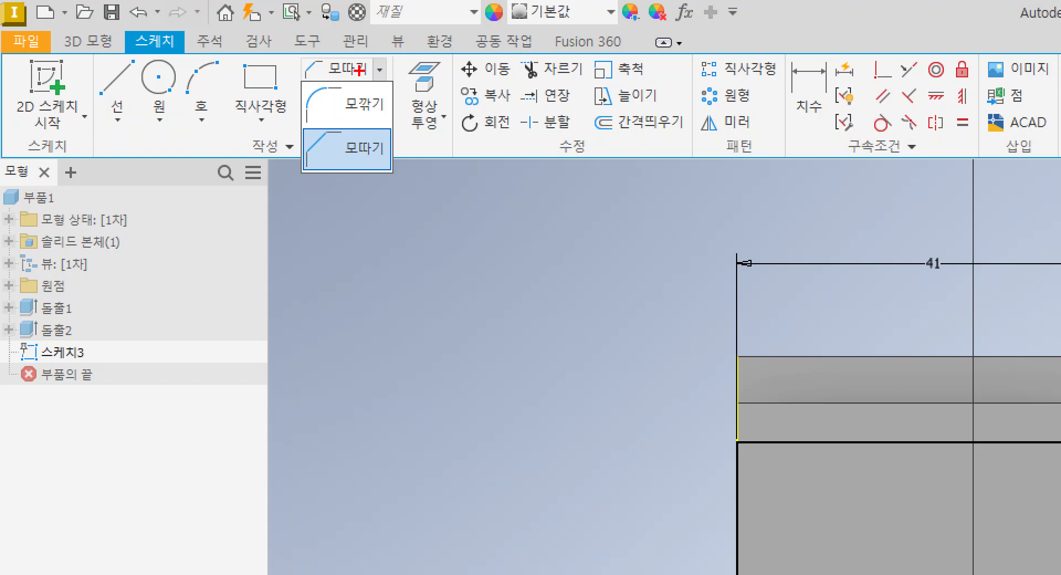
mouse_move(364, 56)
ctrl+mouse_down()
mouse_move(395, 65)
mouse_move(393, 83)
mouse_move(443, 156)
ctrl+mouse_up()
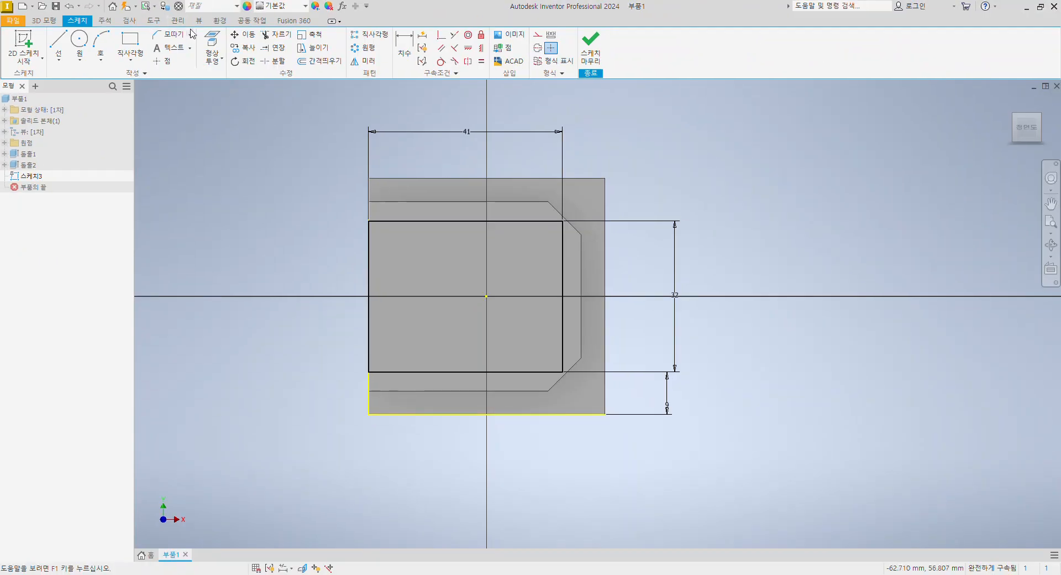
click(184, 53)
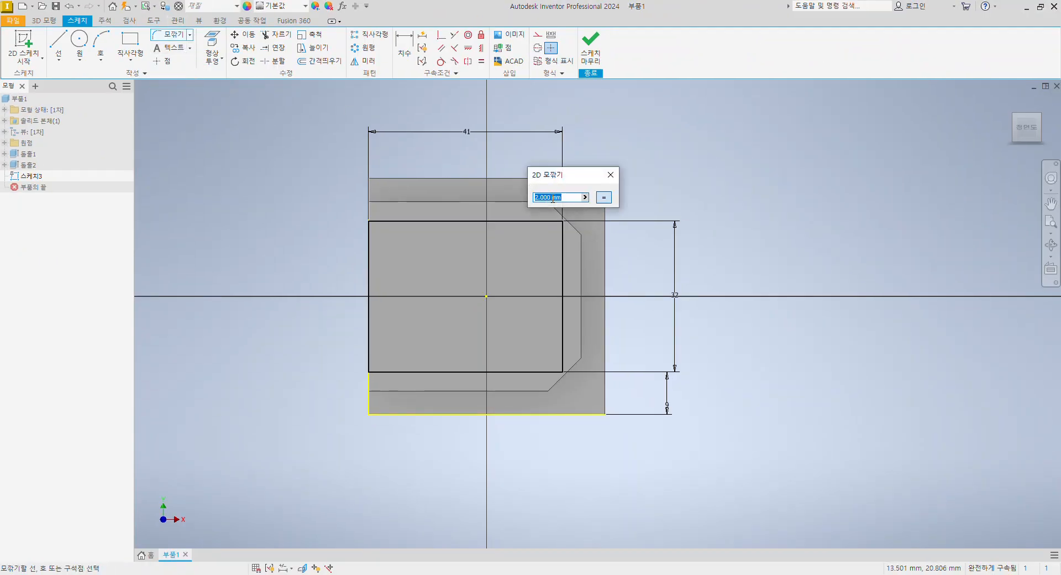
text(7)
click(555, 221)
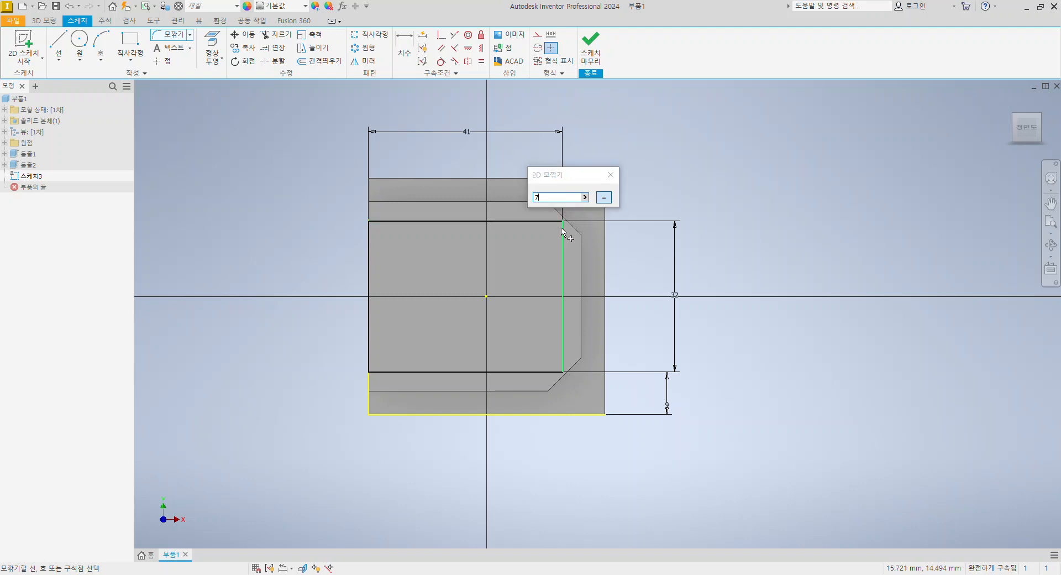
click(561, 230)
click(553, 372)
click(562, 358)
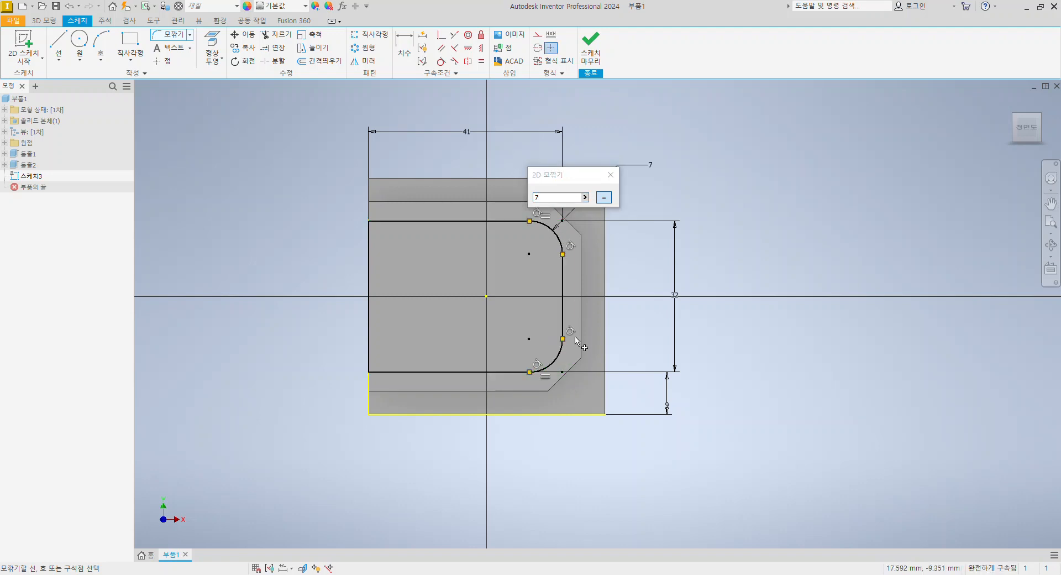
middle_drag(676, 296, 605, 302)
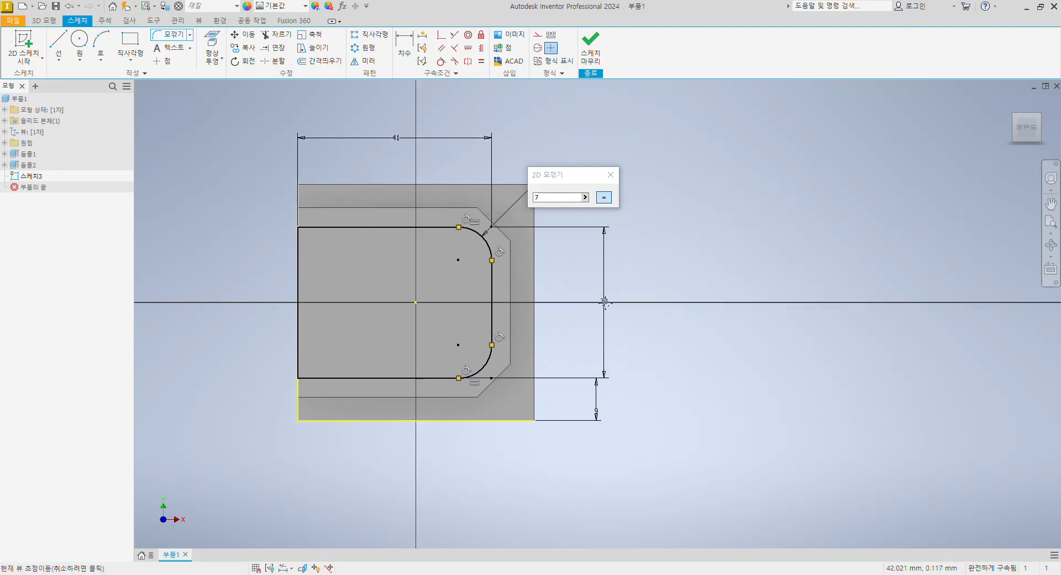
click(611, 175)
- Finish the sketch, start extruding the rounded profile, and bring up the exam drawing to check the third level
mouse_move(516, 255)
middle_down()
mouse_move(550, 266)
mouse_move(545, 244)
mouse_move(606, 261)
mouse_move(438, 252)
mouse_move(554, 210)
mouse_move(497, 221)
mouse_move(536, 221)
mouse_move(552, 202)
mouse_move(592, 299)
mouse_move(553, 309)
mouse_move(531, 287)
middle_up()
click(600, 56)
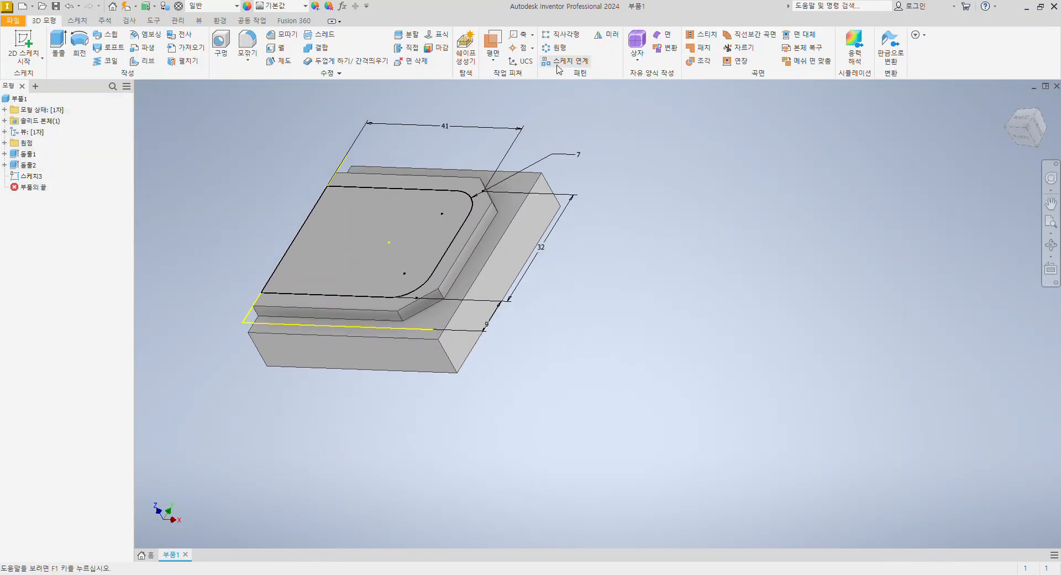
click(58, 45)
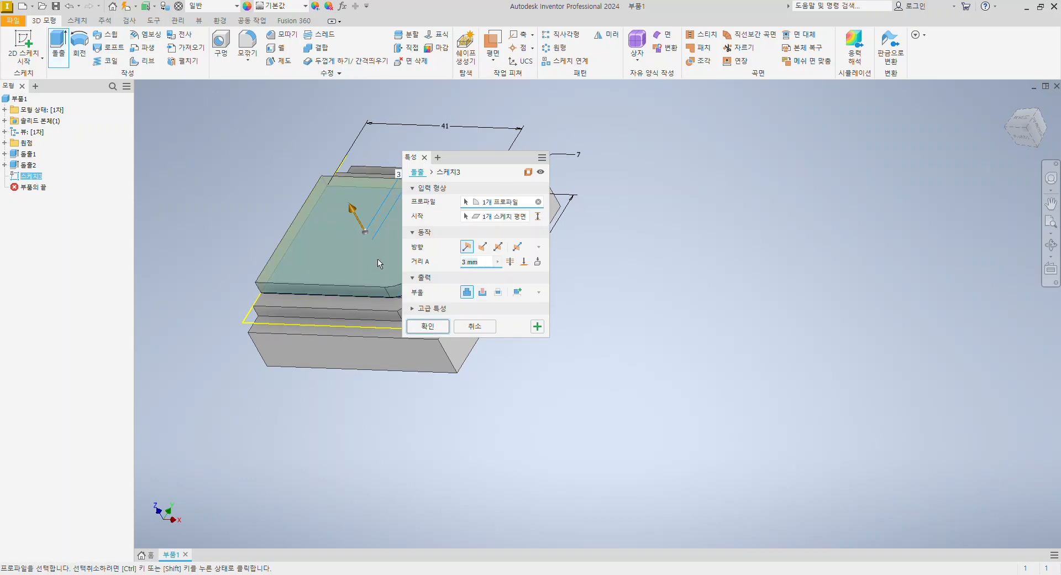
key(alt+Tab)
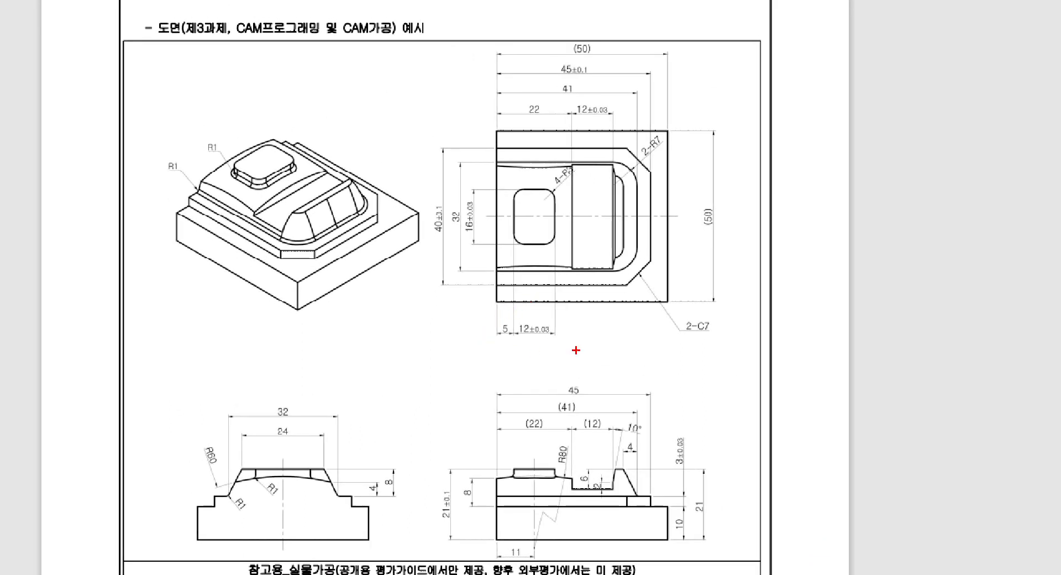
ctrl+shift+drag(258, 196, 179, 276)
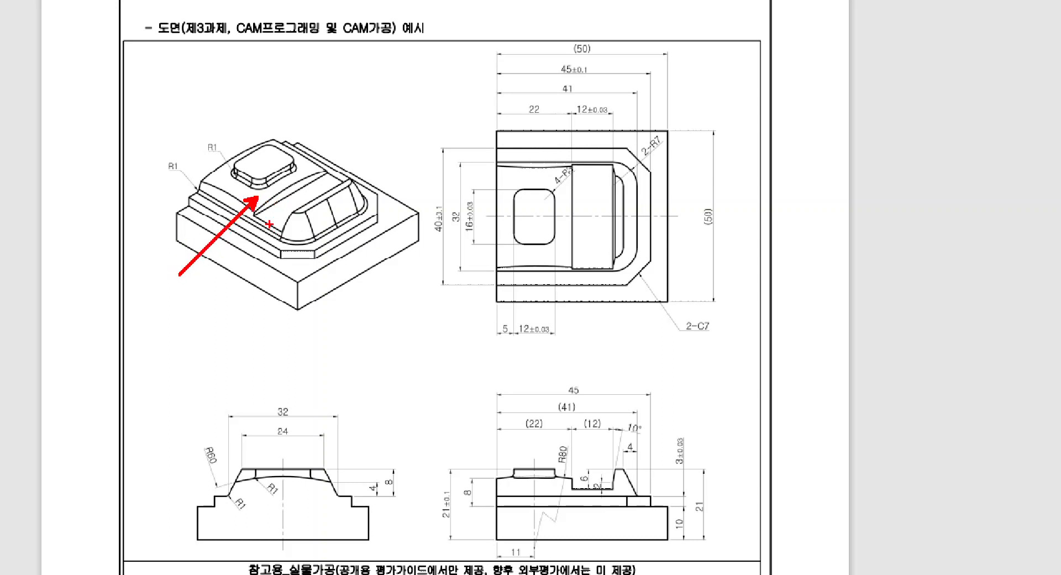
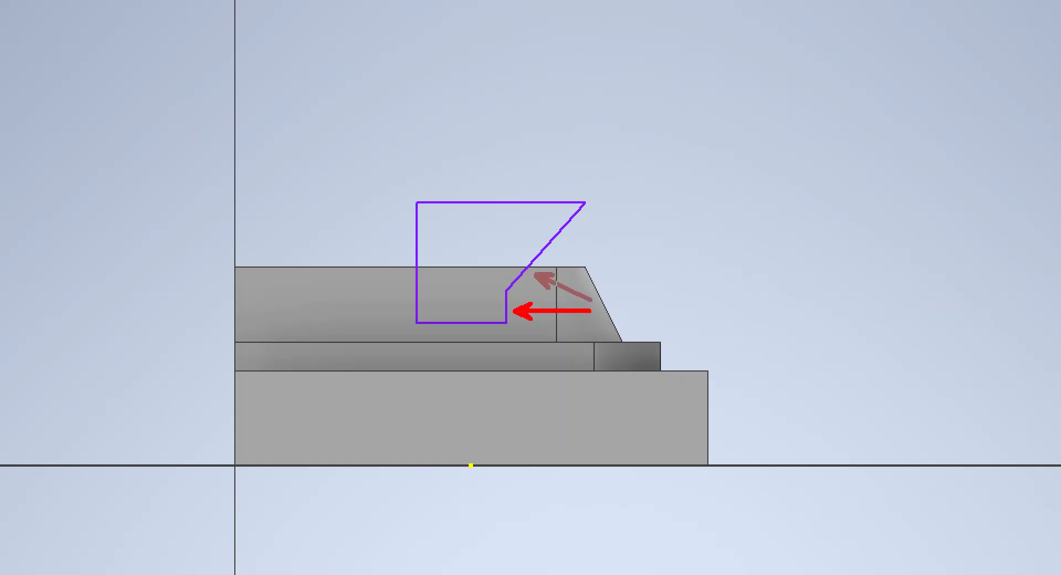
mouse_move(562, 359)
mouse_down()
mouse_move(406, 217)
mouse_move(526, 391)
mouse_move(418, 391)
mouse_up()
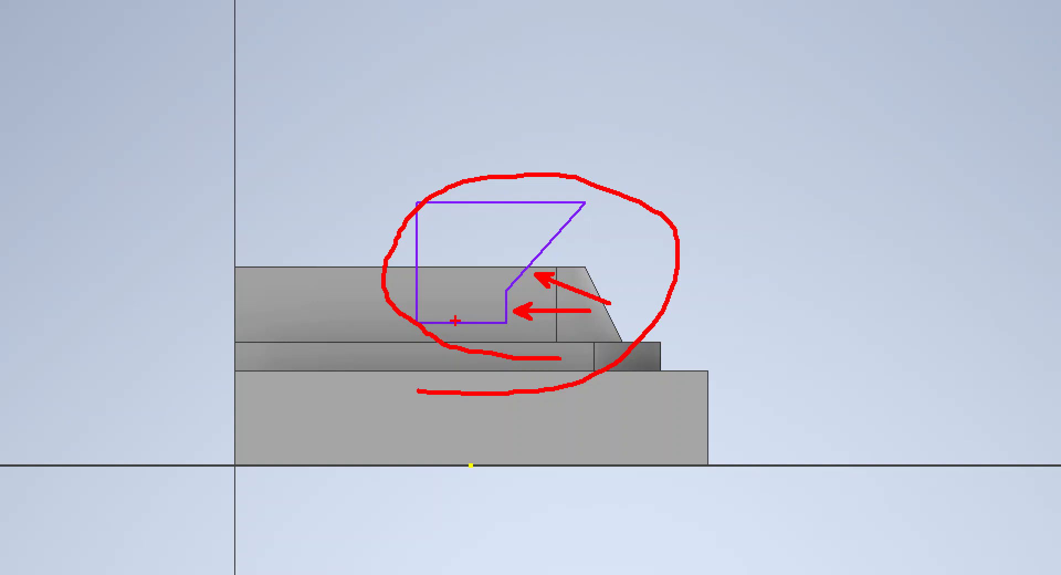
key(Escape)
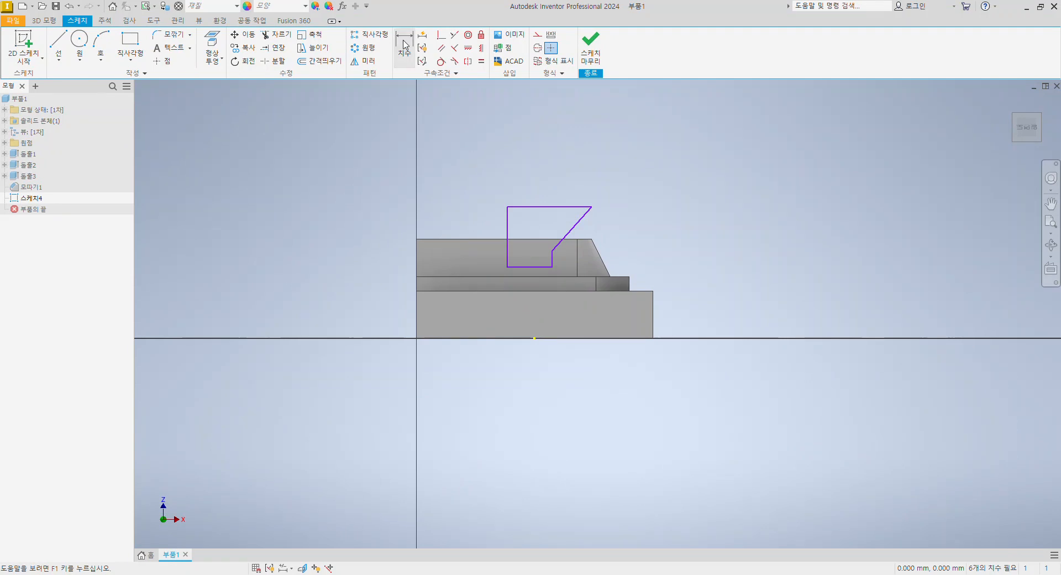
- Start dimensioning the groove profile and consult the exam drawing's side view for its depth, short vertical wall and slanted wall
click(404, 43)
scroll(613, 247, down, 5)
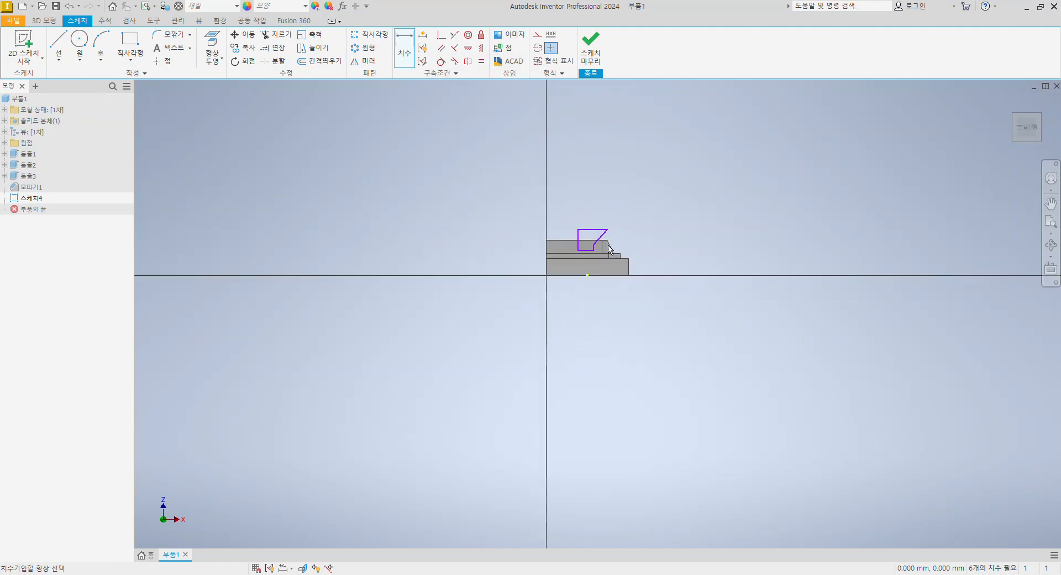
scroll(610, 247, up, 5)
key(alt+Tab)
key(ctrl+1)
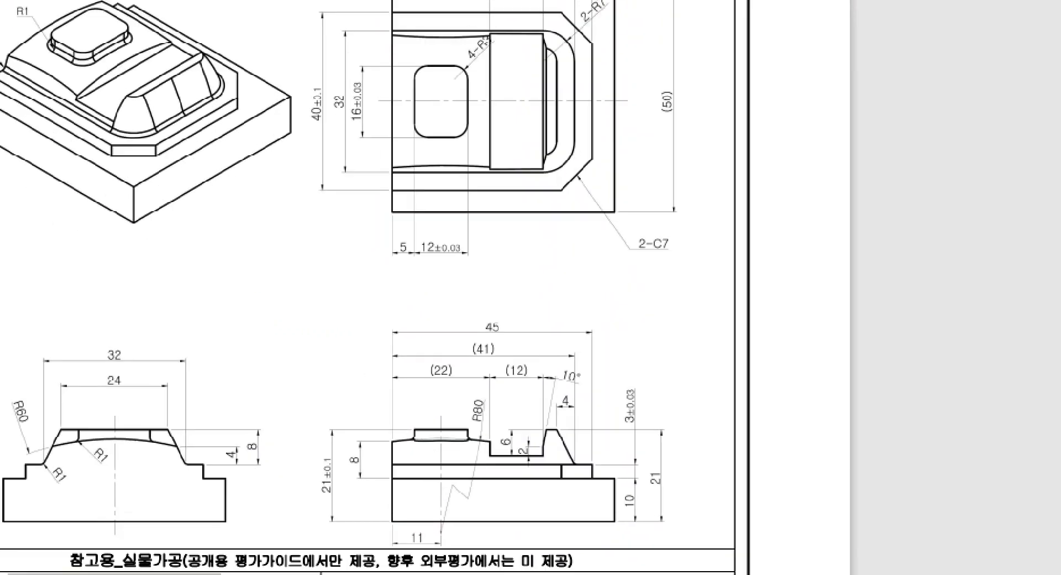
scroll(553, 293, up, 1)
click(532, 300)
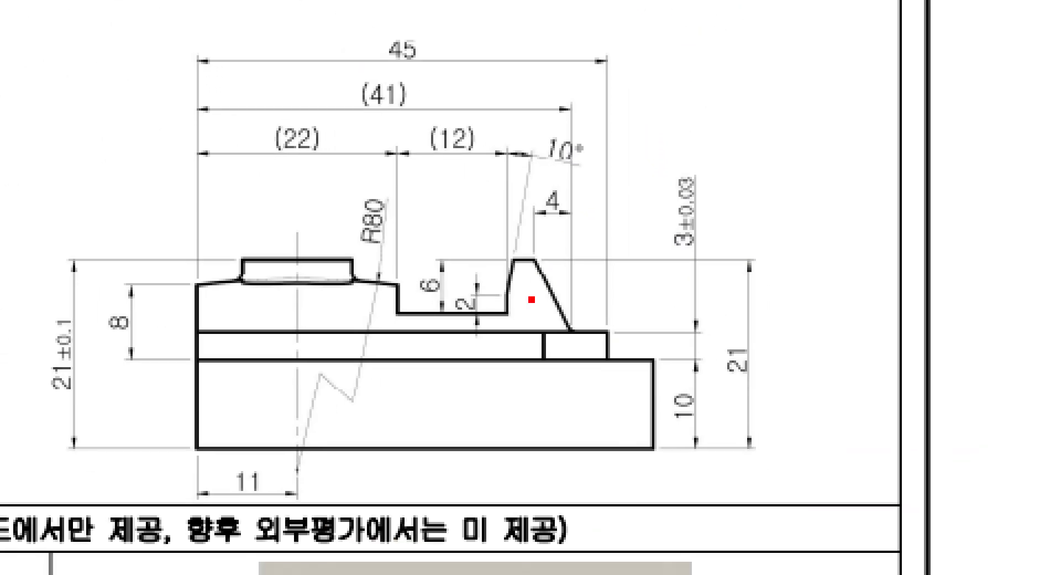
ctrl+shift+drag(515, 259, 650, 258)
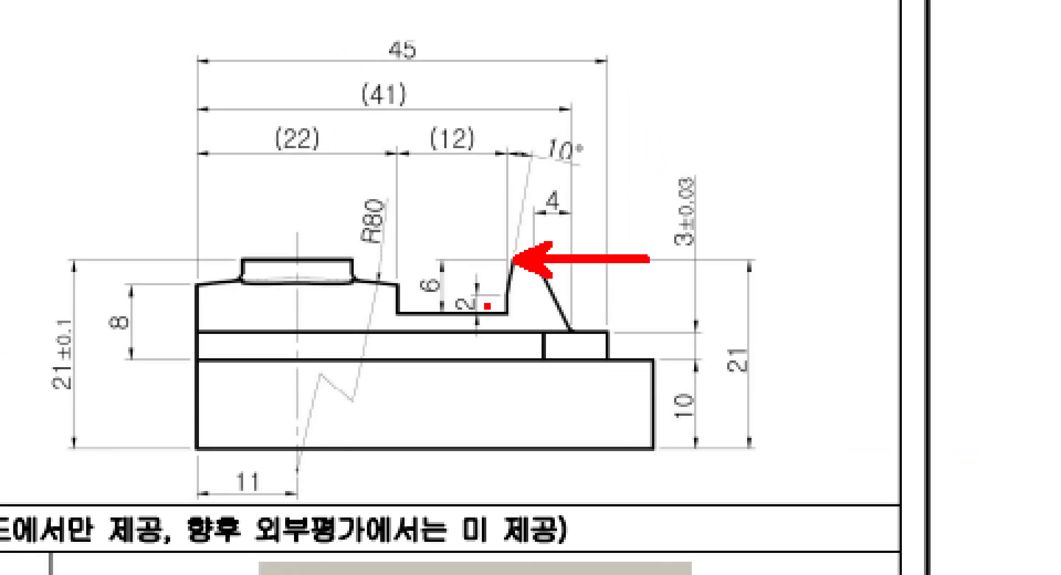
ctrl+shift+drag(454, 317, 590, 317)
mouse_move(425, 301)
mouse_down()
mouse_move(467, 262)
mouse_move(406, 296)
mouse_up()
key(Escape)
key(alt+Tab)
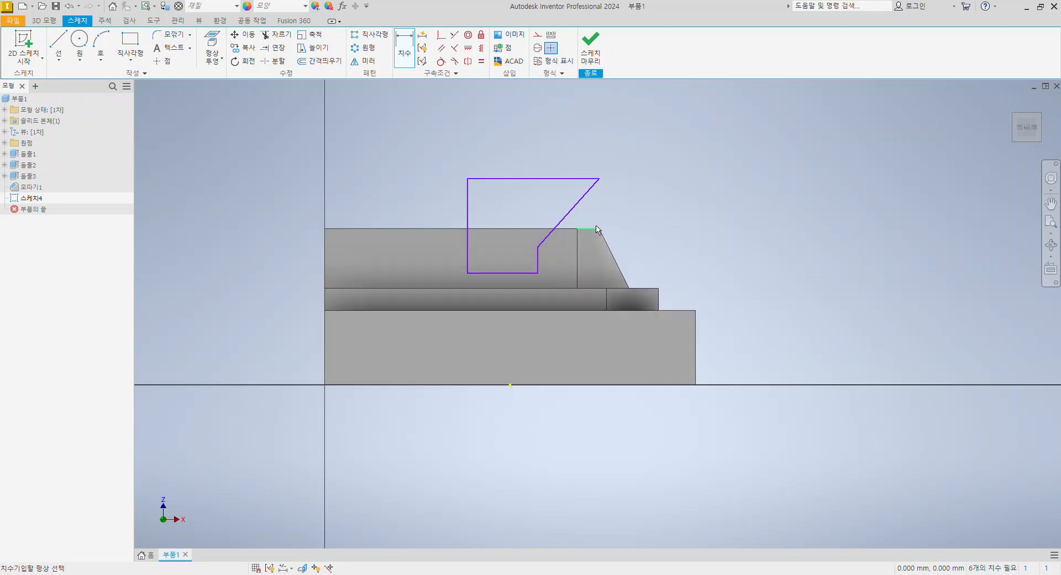
- Dimension the groove profile's bottom line 6 mm below the third level's top edge
scroll(621, 191, down, 4)
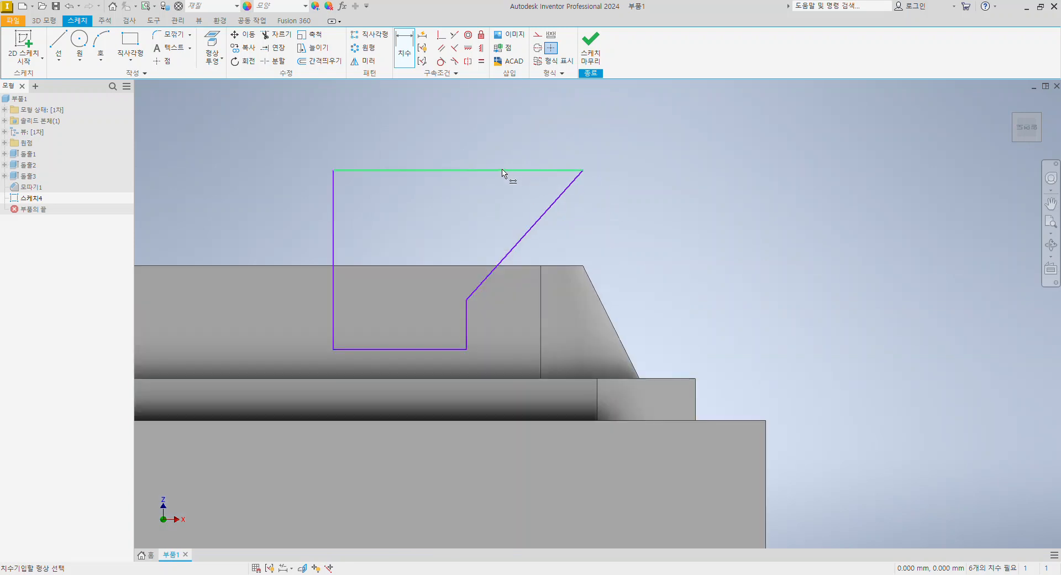
click(556, 267)
click(427, 349)
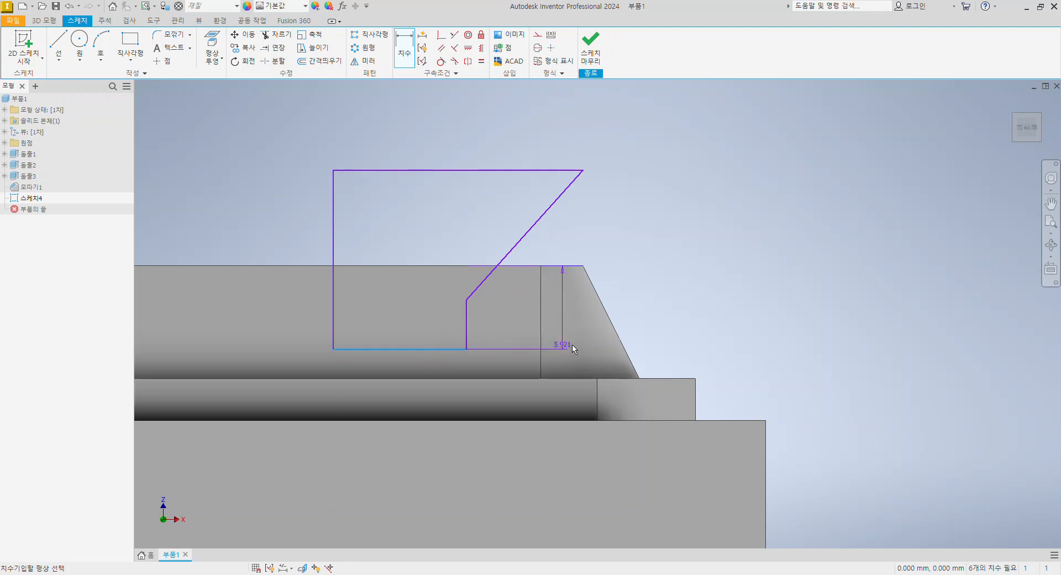
click(679, 326)
text(6)
key(Return)
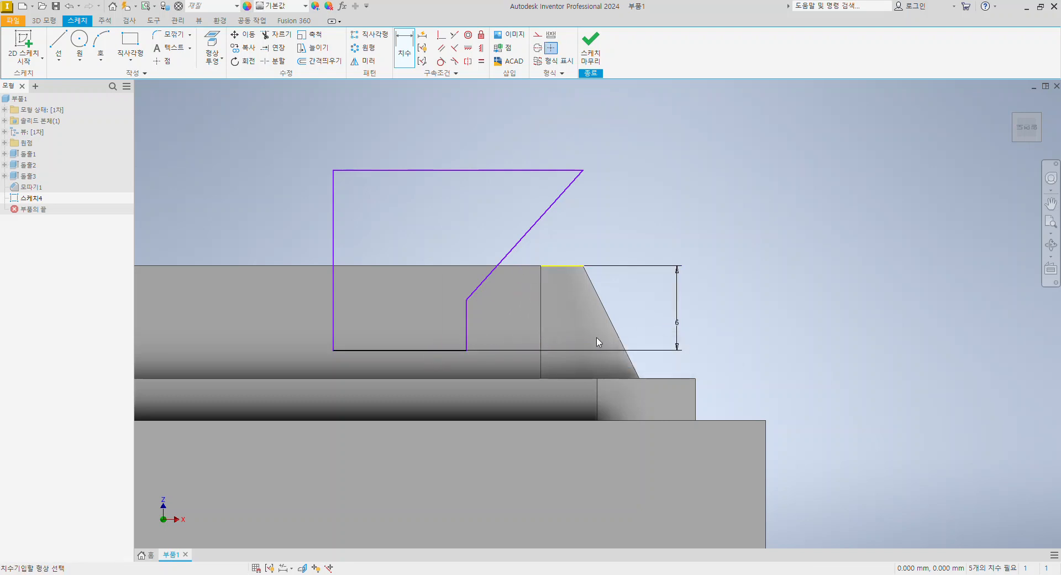
- Dimension the short vertical line on the groove profile's right side to 2 mm
click(467, 312)
click(517, 327)
text(2)
key(Return)
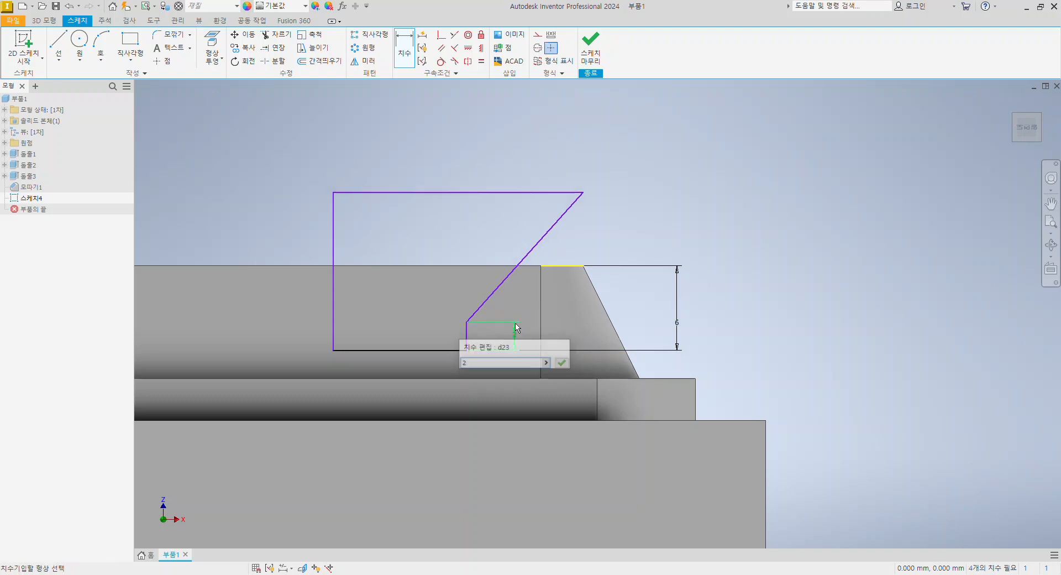
- Dimension the angle between the profile's slanted line and short vertical line as 10°
scroll(500, 338, down, 3)
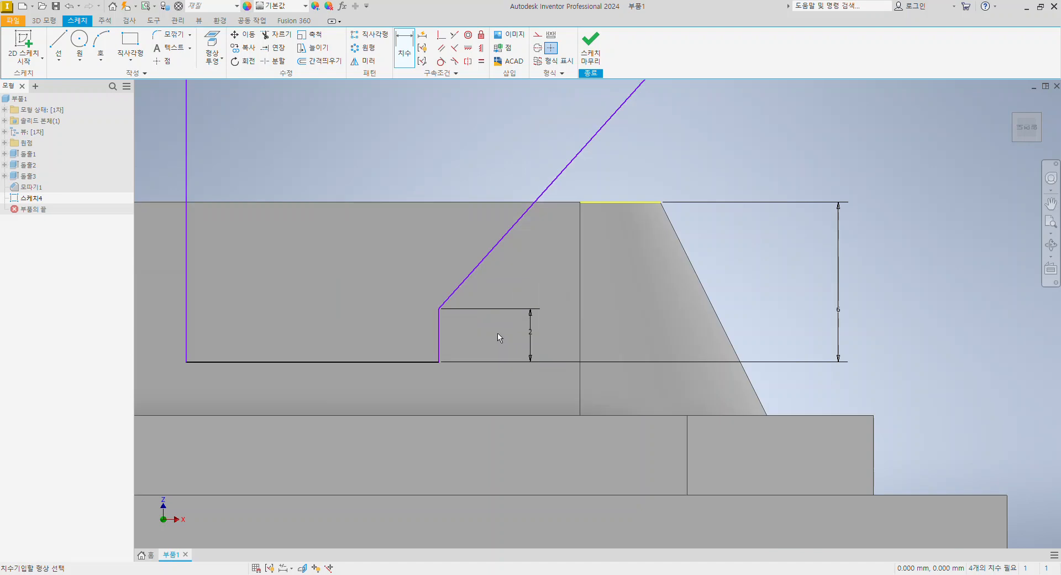
click(486, 259)
click(439, 332)
click(477, 232)
text(10)
key(Return)
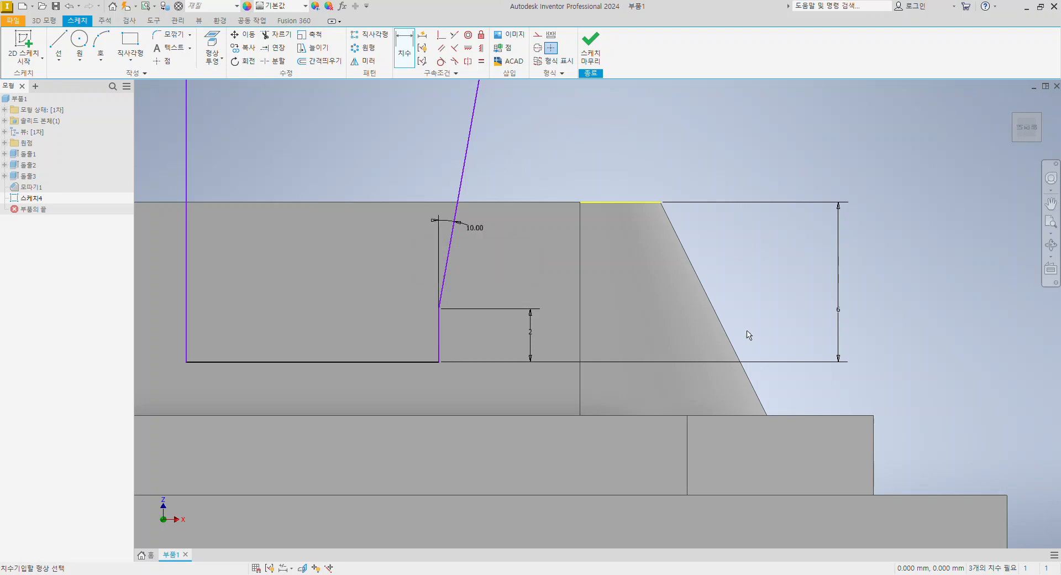
- Dimension the groove profile's left side 22 mm from the part's left edge
middle_drag(690, 327, 740, 327)
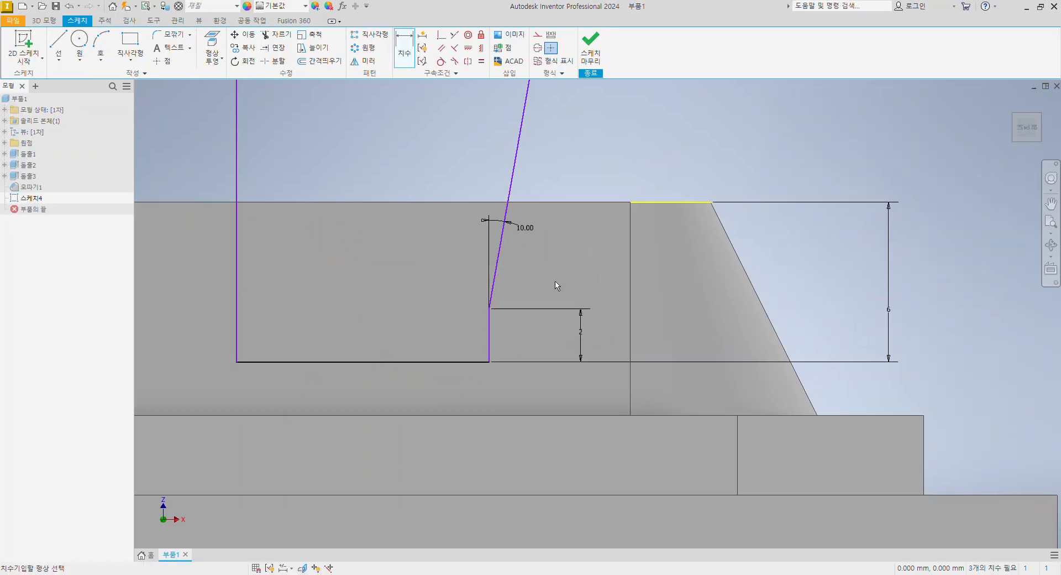
middle_drag(390, 299, 740, 314)
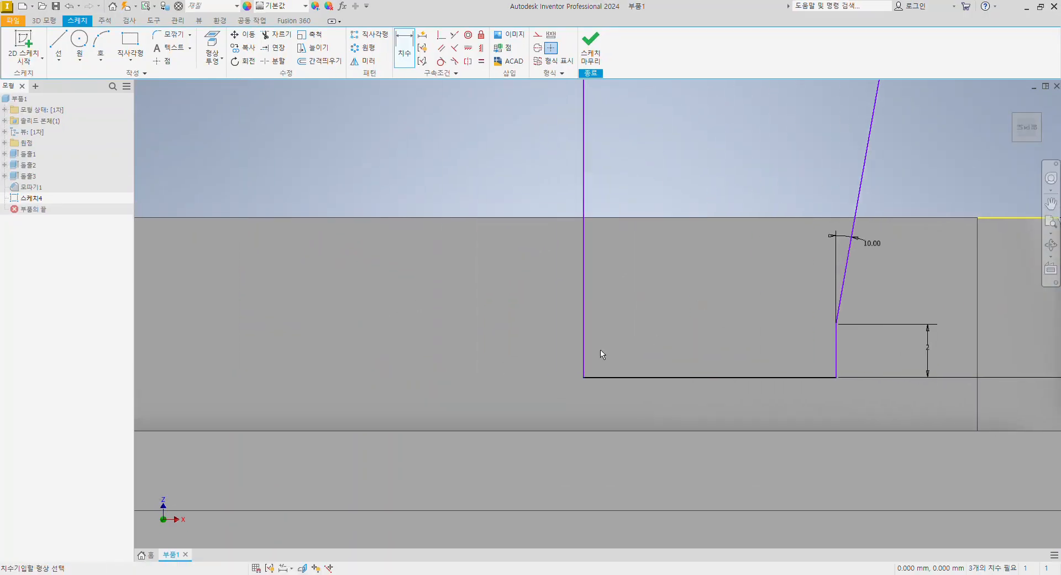
scroll(603, 355, up, 2)
click(288, 329)
click(592, 326)
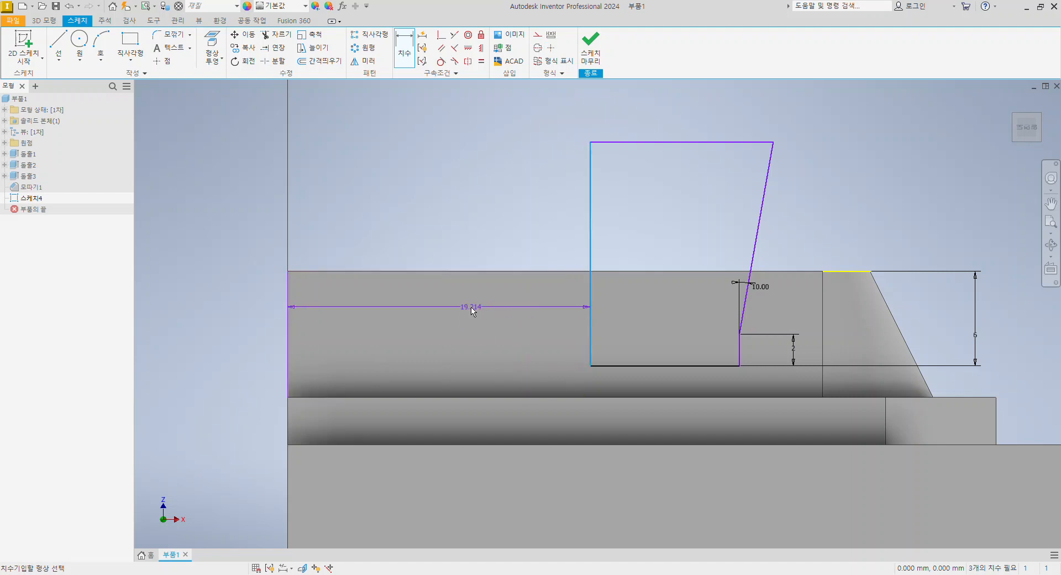
click(457, 313)
text(22)
key(Return)
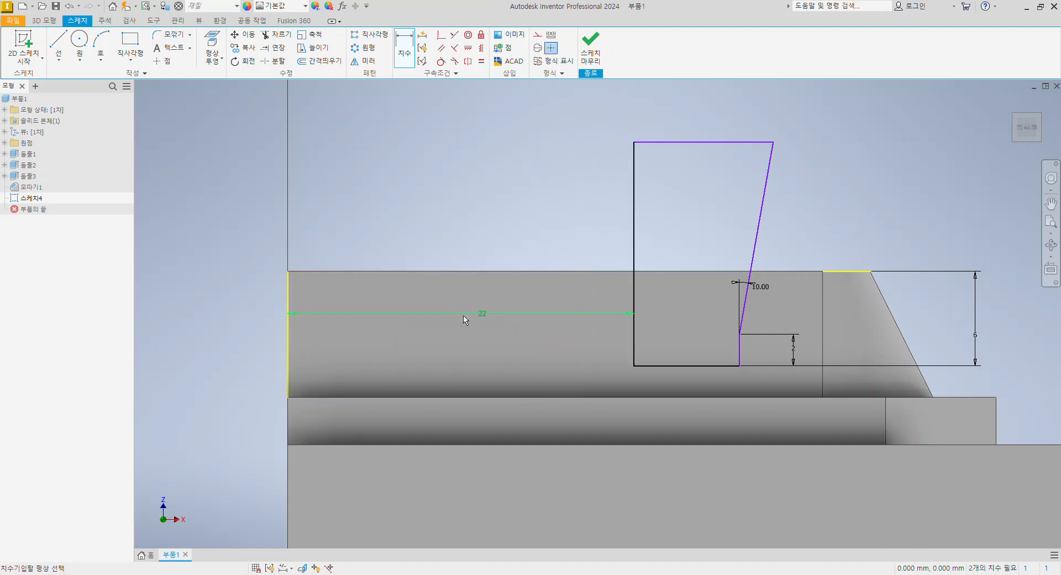
- Dimension the groove profile's bottom line to 12 mm long
click(705, 366)
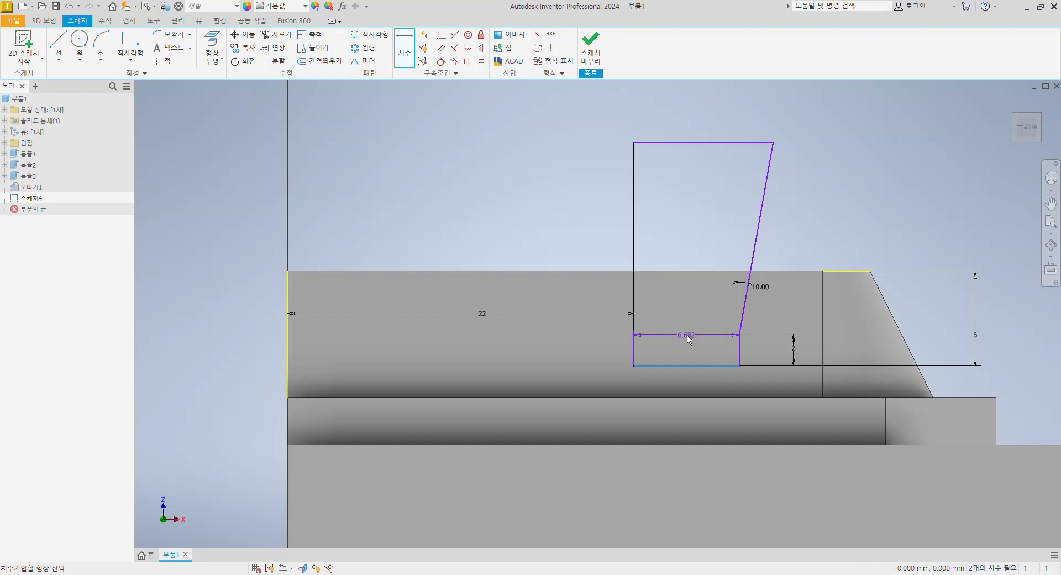
click(685, 320)
text(12)
key(Return)
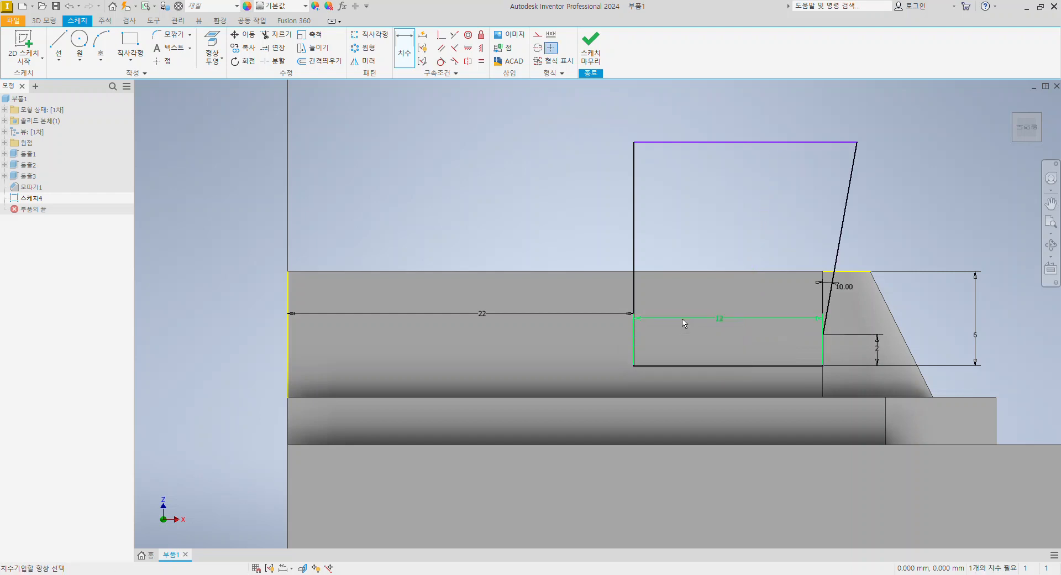
key(alt+Tab)
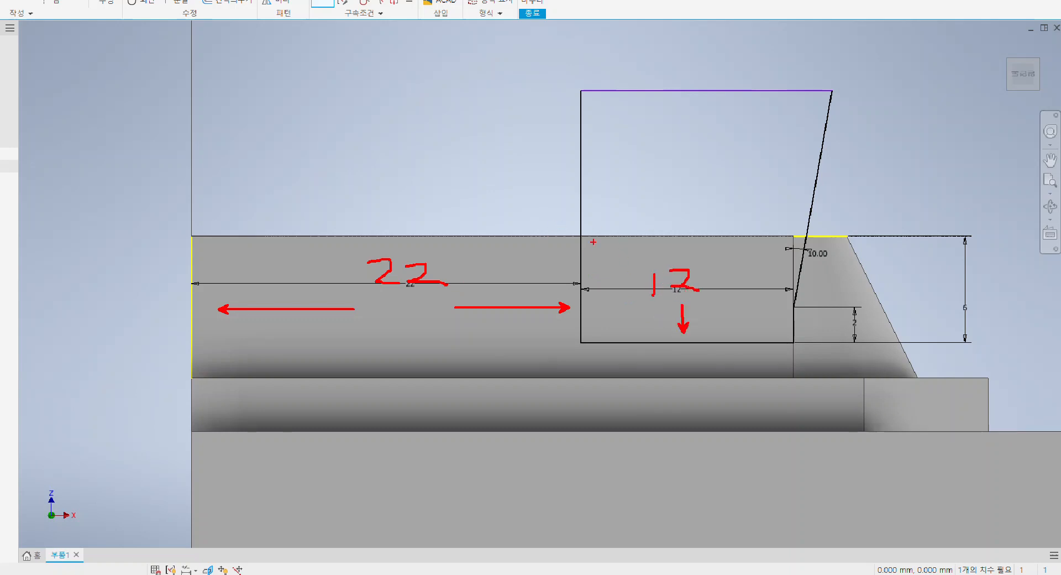
key(b)
drag(593, 249, 515, 214)
key(ctrl+z)
drag(596, 274, 653, 248)
key(ctrl+z)
key(ctrl+z)
key(ctrl+z)
mouse_move(605, 251)
mouse_down()
mouse_move(547, 208)
mouse_move(536, 186)
mouse_up()
key(ctrl+z)
mouse_move(678, 100)
mouse_down()
mouse_move(658, 161)
mouse_move(636, 177)
mouse_up()
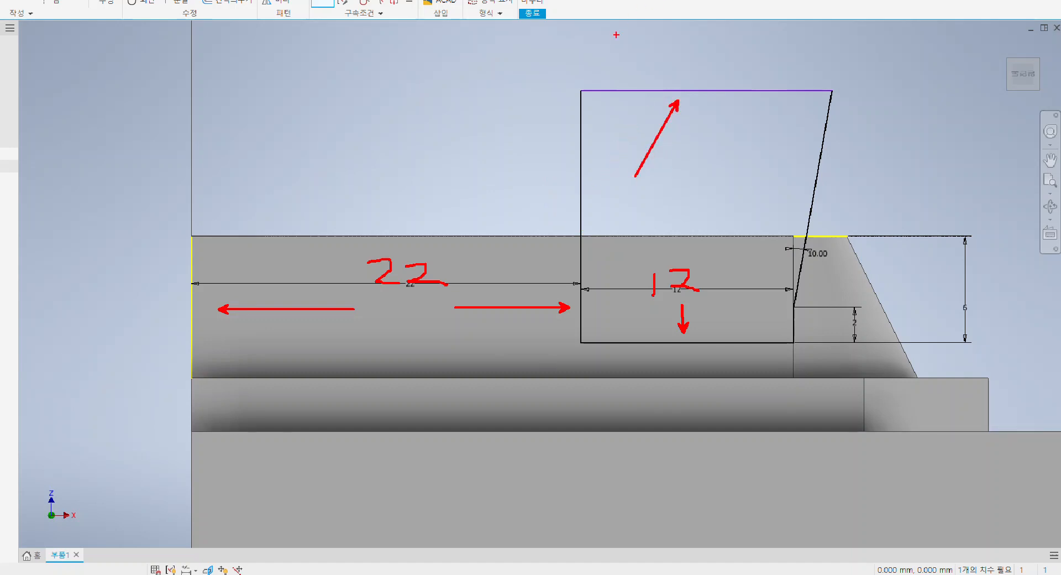
key(Escape)
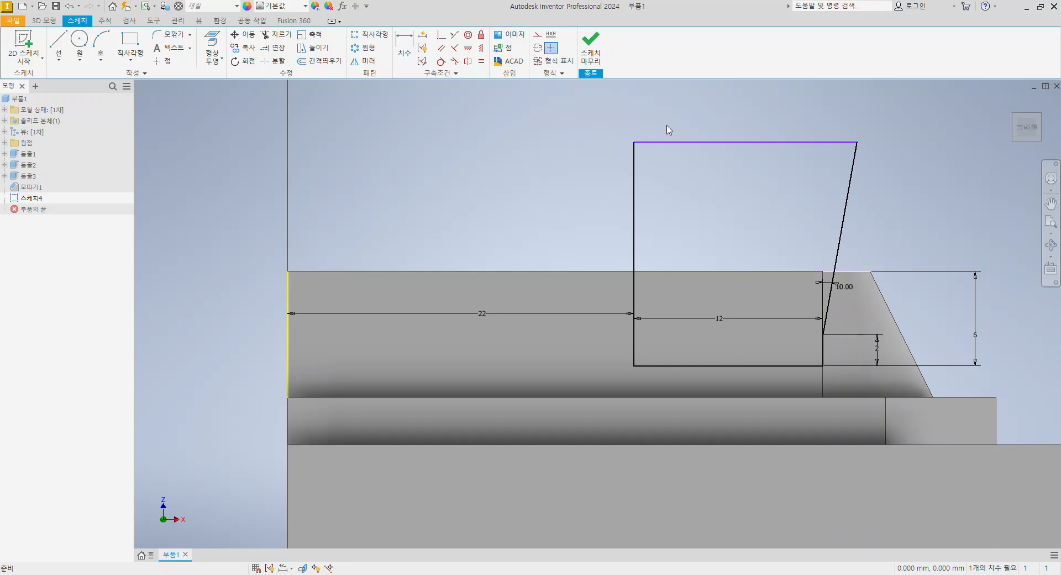
- Try lowering the groove profile's top line inside the third level, and move it back above the part's upper edge
mouse_move(744, 144)
mouse_down()
mouse_move(710, 288)
mouse_move(741, 302)
mouse_up()
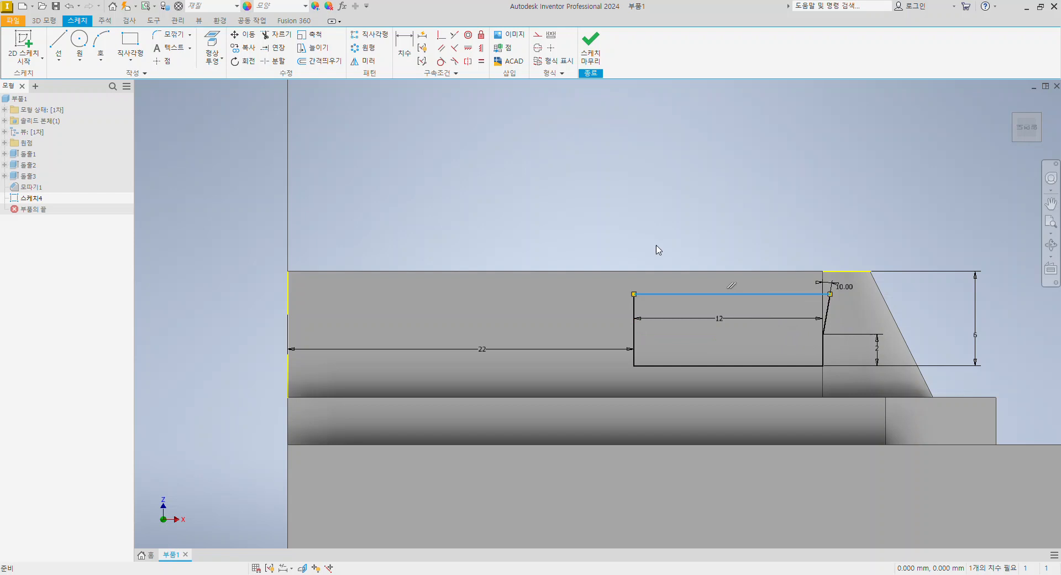
key(ctrl+1)
click(428, 90)
ctrl+drag(408, 38, 485, 137)
ctrl+shift+drag(473, 142, 568, 280)
key(Escape)
drag(704, 299, 718, 175)
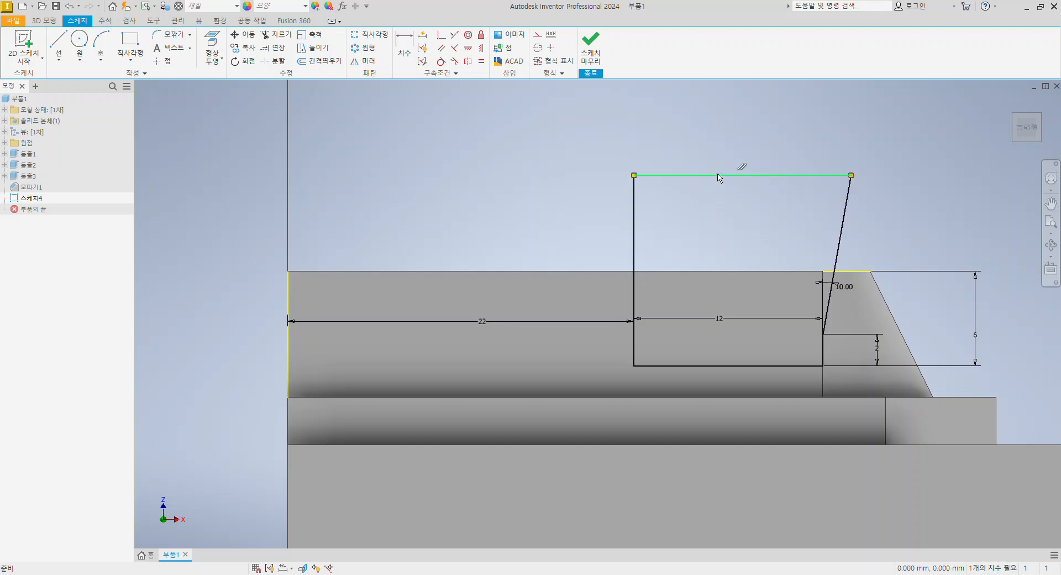
- Finish the sketch and cut the groove profile through the whole third level with a through-all Extrude, in the flipped direction
middle_drag(940, 205, 794, 186)
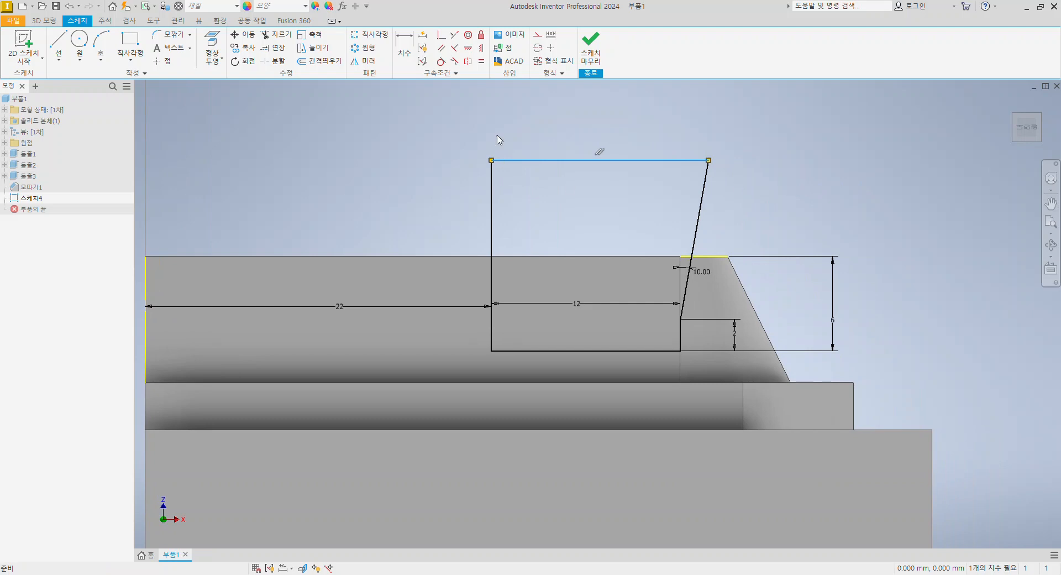
click(590, 55)
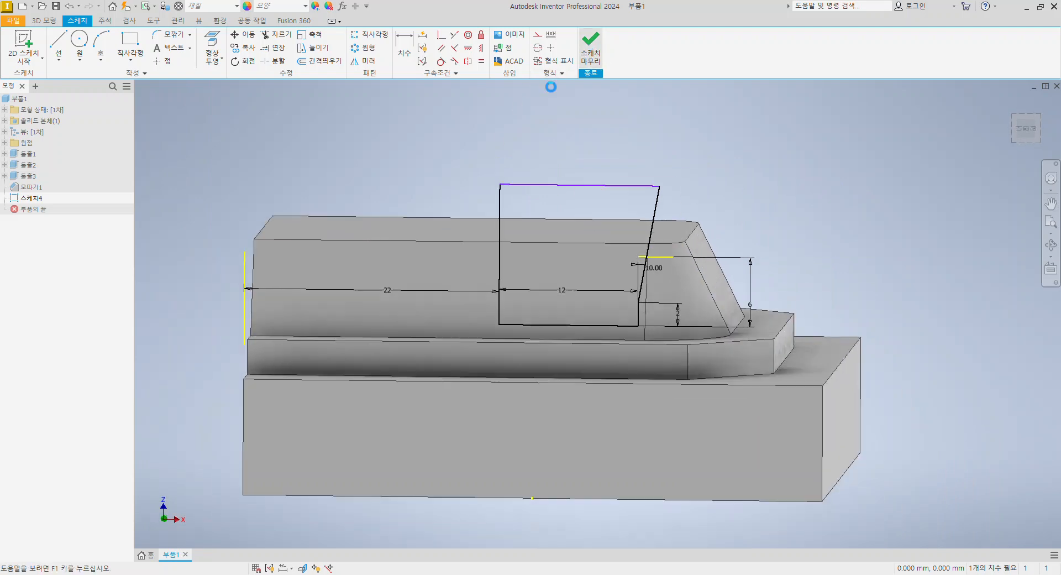
click(55, 44)
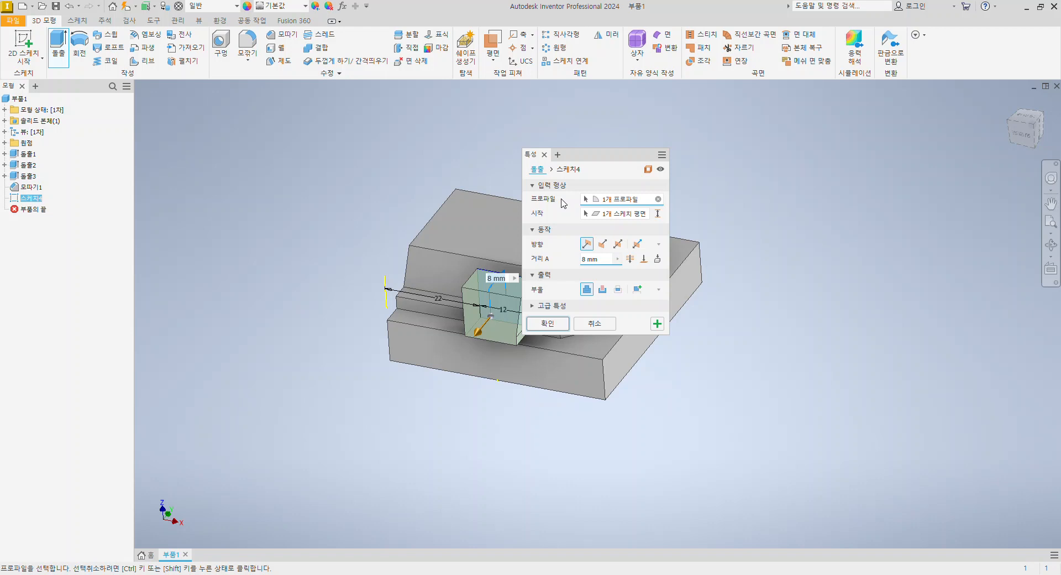
middle_drag(813, 314, 706, 324)
click(603, 289)
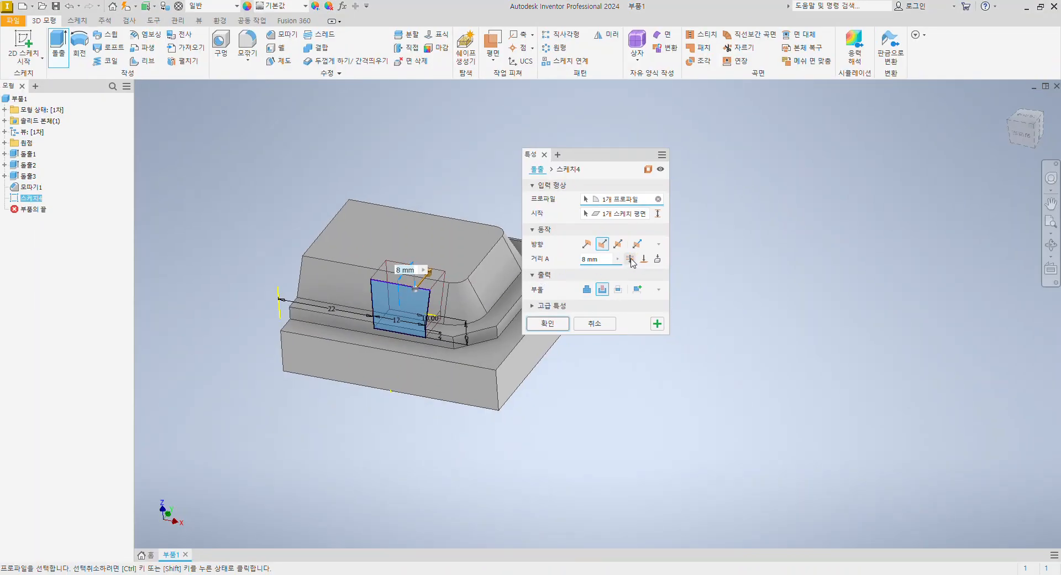
click(631, 258)
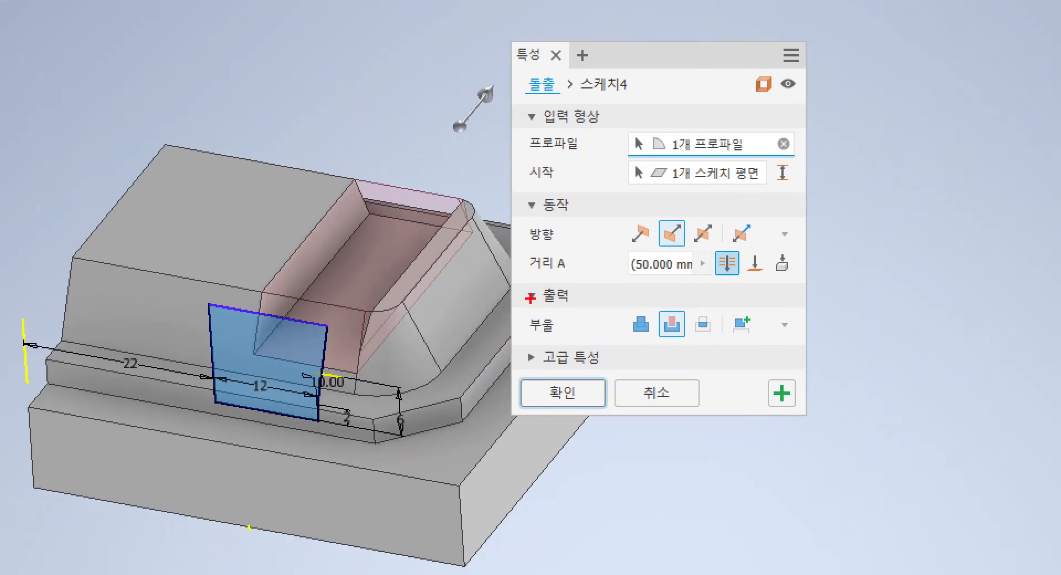
drag(518, 276, 689, 278)
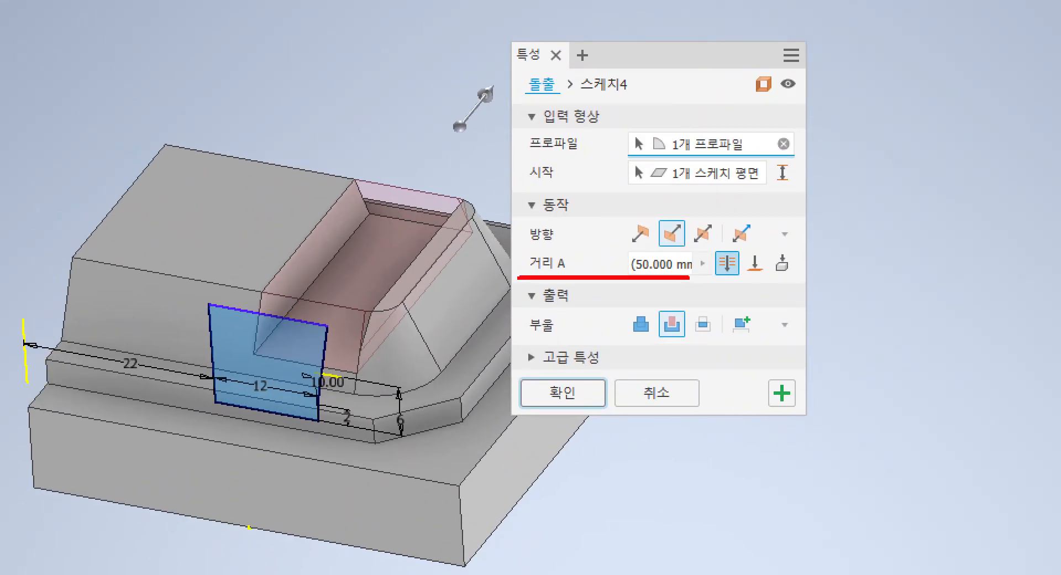
drag(712, 244, 744, 284)
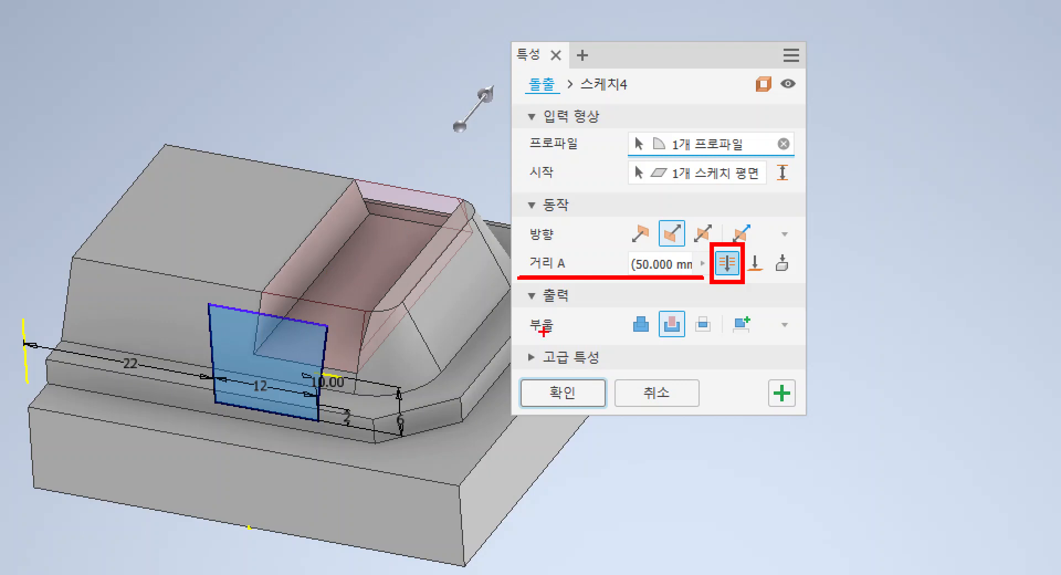
drag(652, 304, 694, 344)
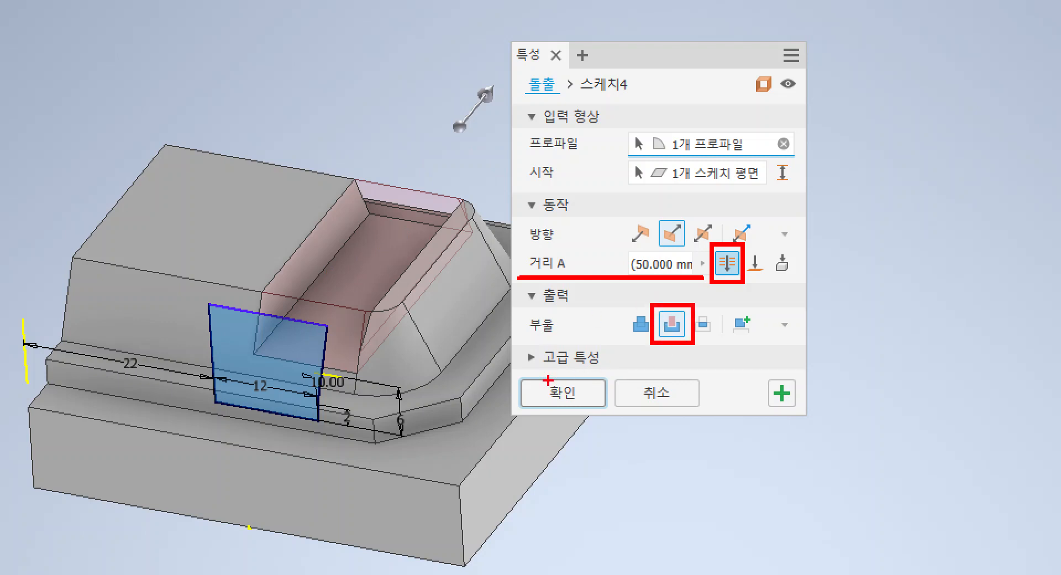
drag(520, 375, 613, 416)
drag(483, 253, 512, 369)
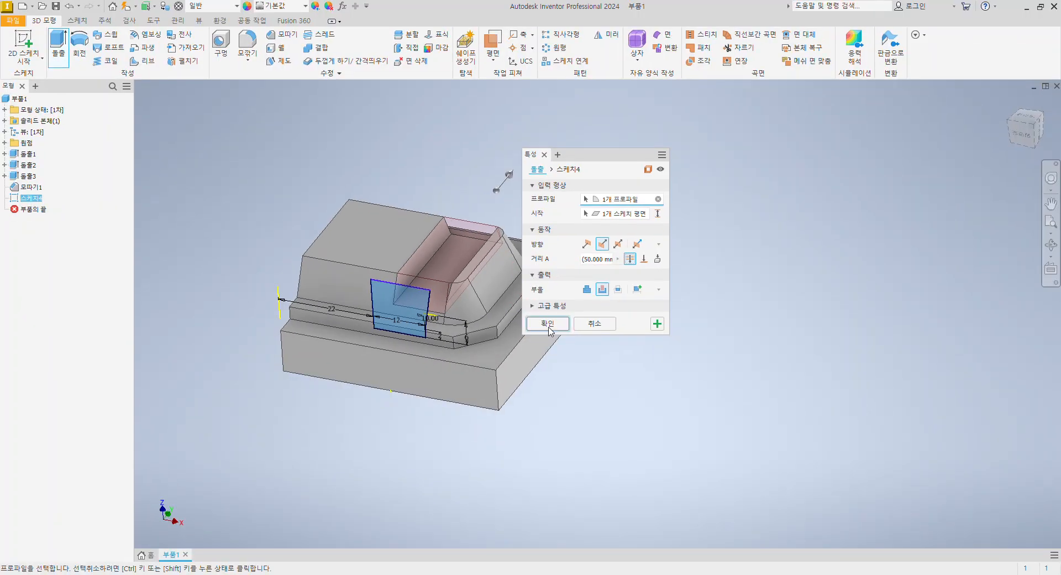
click(563, 392)
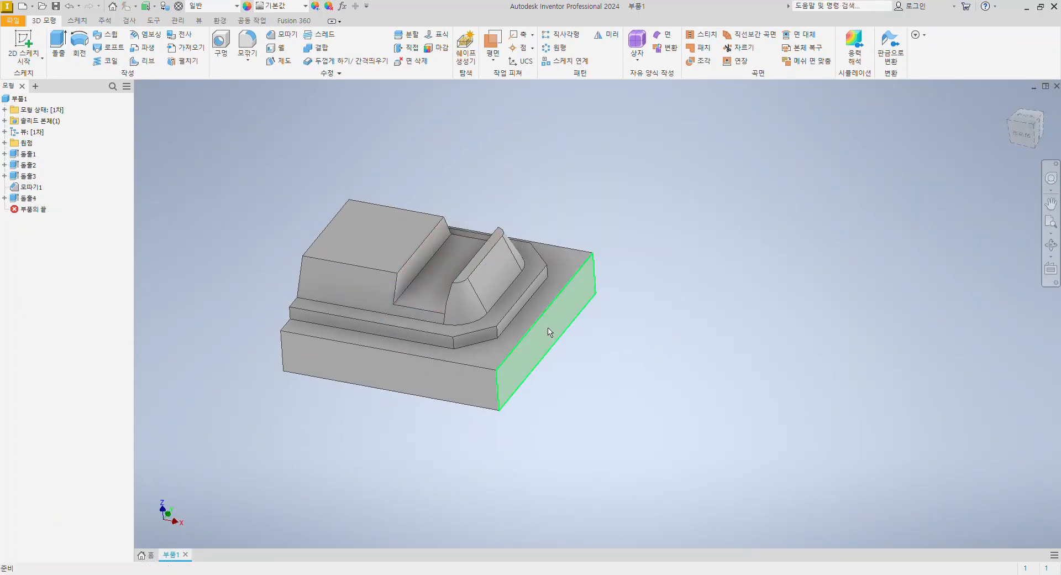
- Expand the origin folder and highlight the XZ plane to examine where it crosses the part
mouse_move(735, 286)
shift+middle_down()
mouse_move(839, 336)
mouse_move(777, 279)
mouse_move(807, 268)
mouse_move(842, 278)
mouse_move(770, 275)
mouse_move(841, 275)
mouse_move(824, 310)
mouse_move(829, 278)
mouse_move(817, 263)
mouse_move(758, 267)
mouse_move(807, 266)
shift+middle_up()
click(1029, 129)
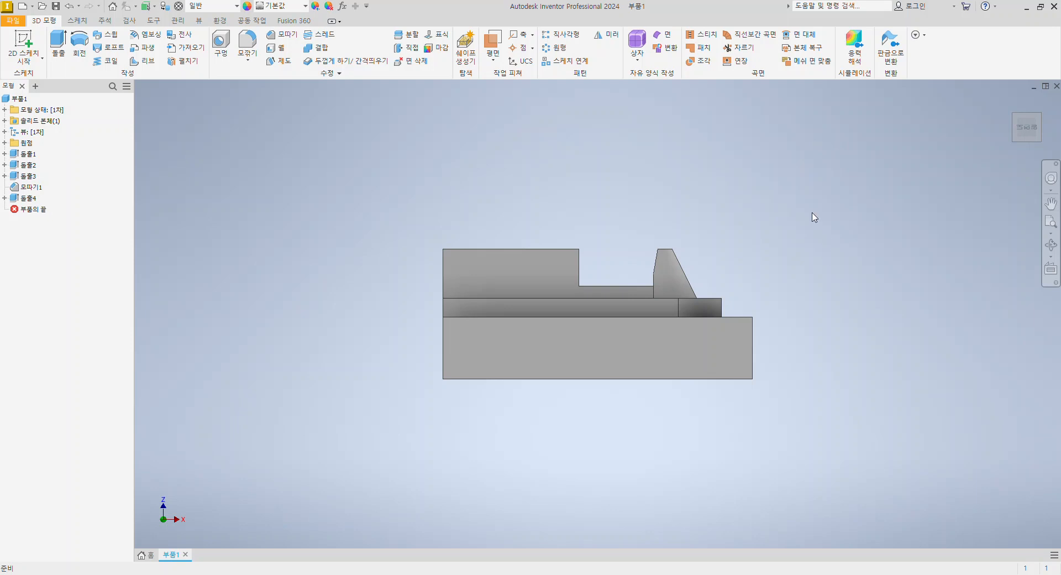
shift+middle_drag(773, 213, 575, 206)
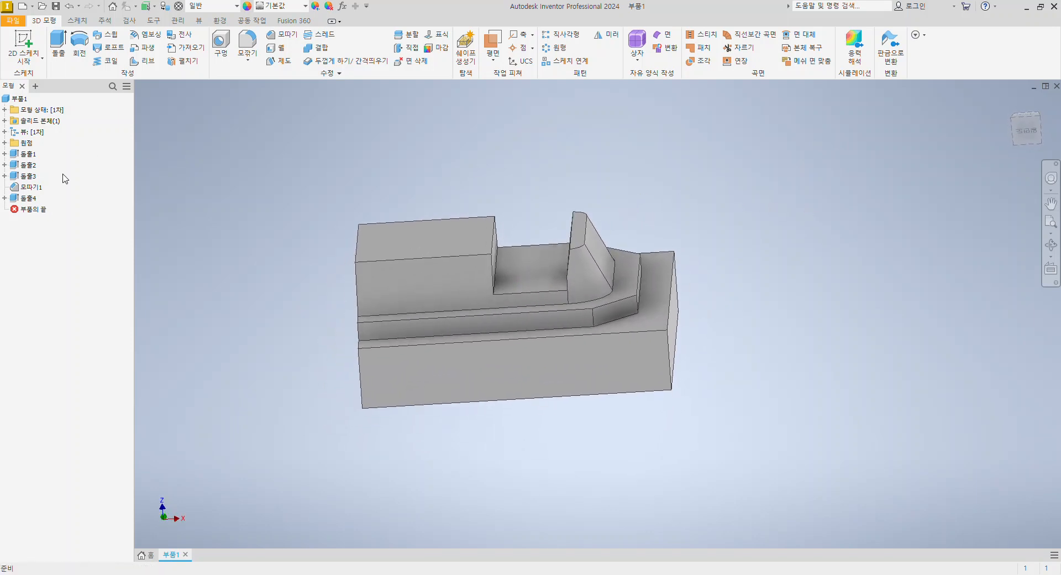
click(5, 143)
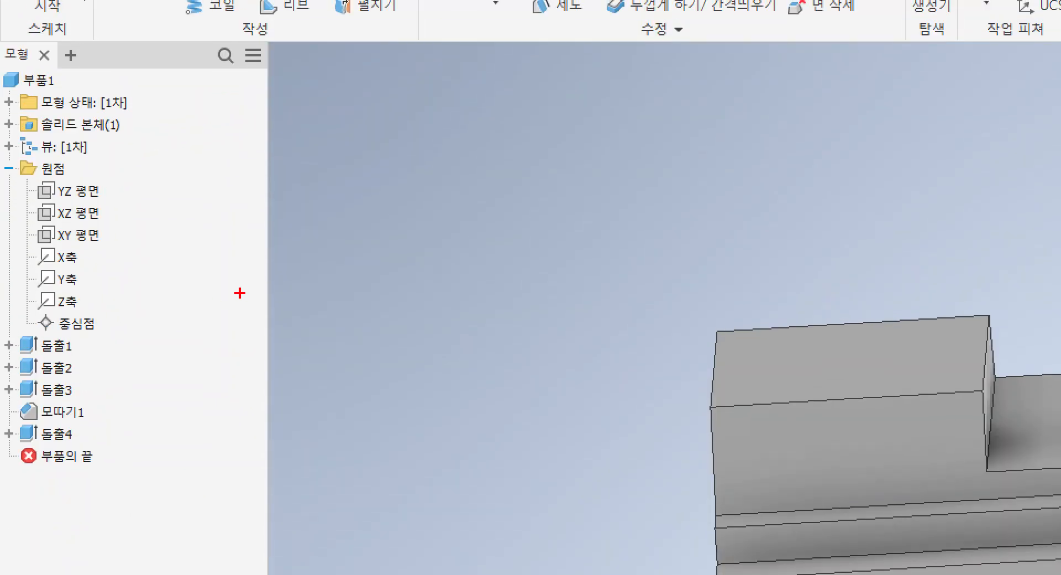
mouse_move(26, 195)
mouse_down()
mouse_move(122, 231)
mouse_move(253, 219)
mouse_up()
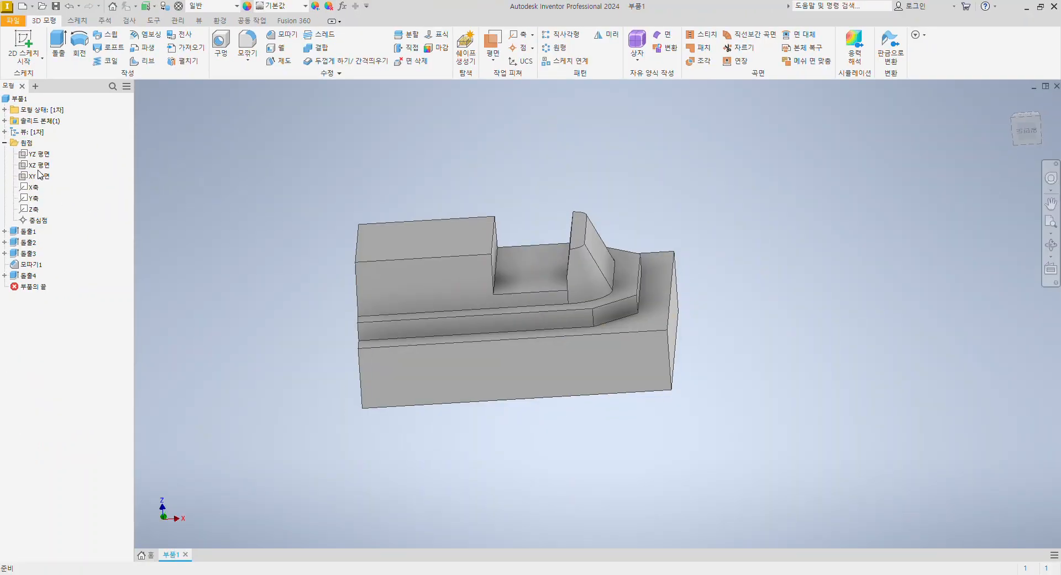
click(39, 165)
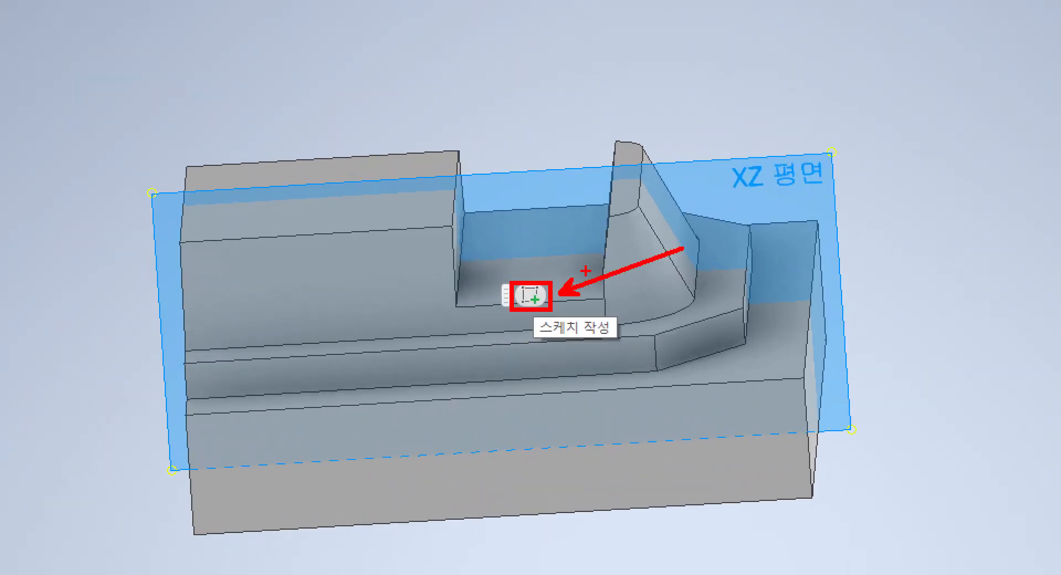
key(Escape)
shift+middle_drag(815, 275, 796, 291)
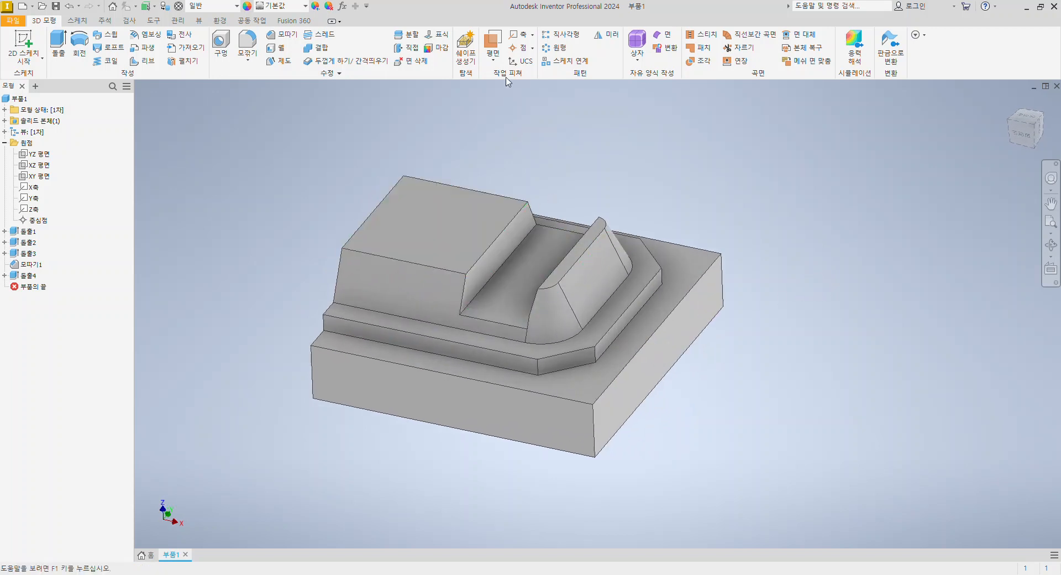
click(493, 59)
click(391, 118)
click(504, 110)
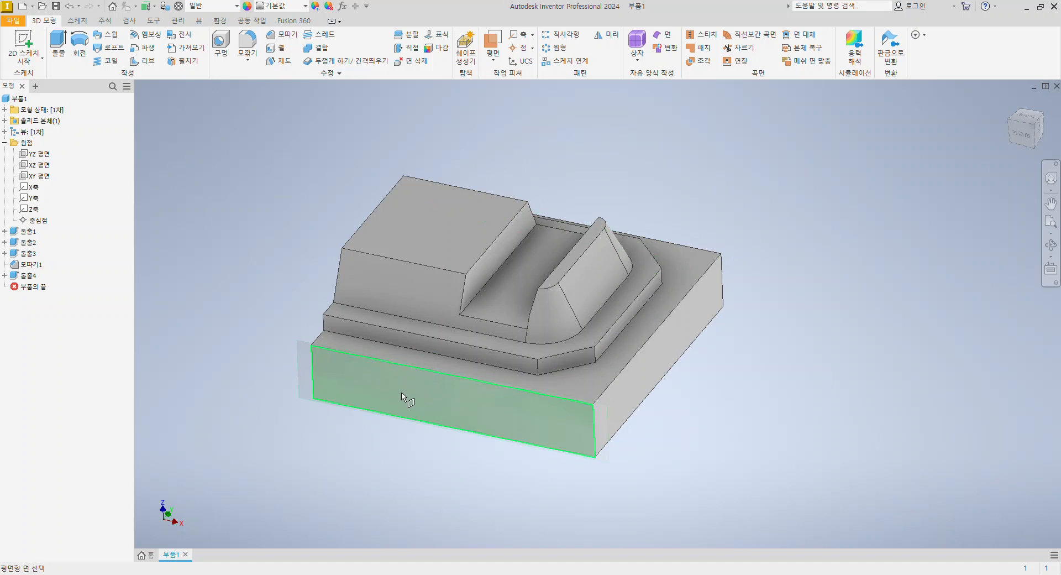
click(439, 409)
shift+middle_drag(443, 407, 590, 306)
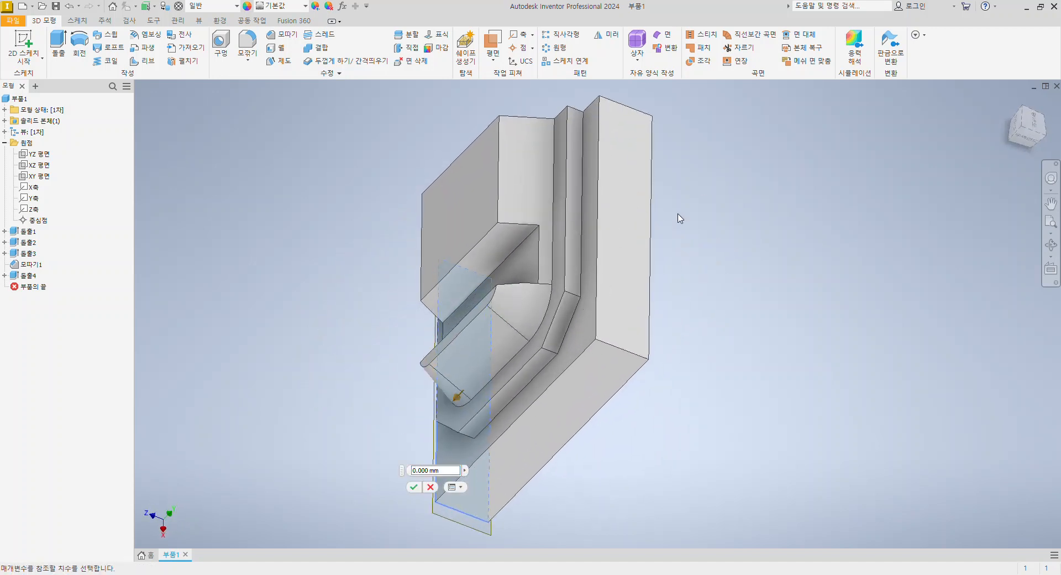
key(F6)
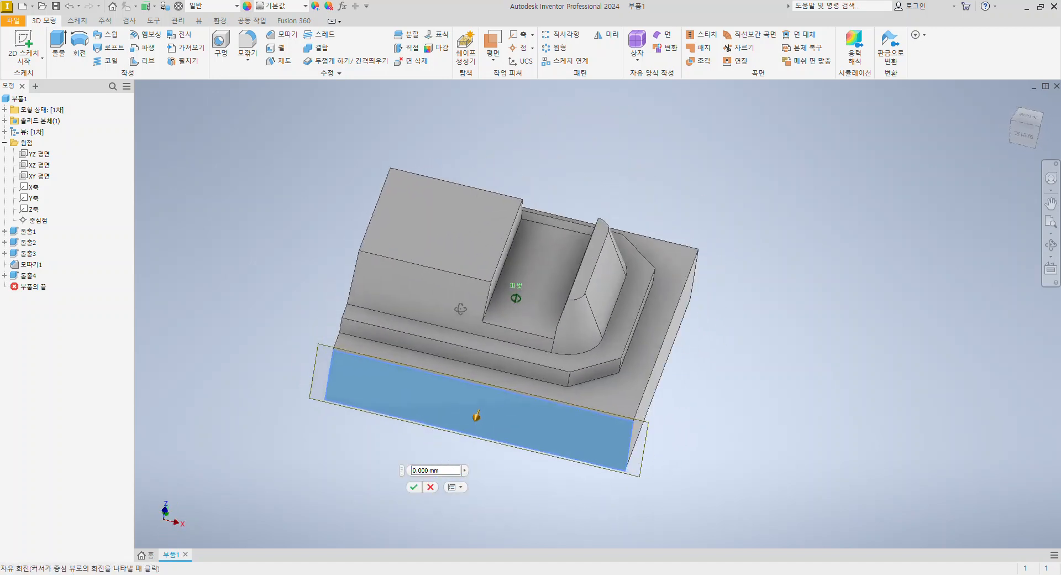
double_click(446, 471)
text(25)
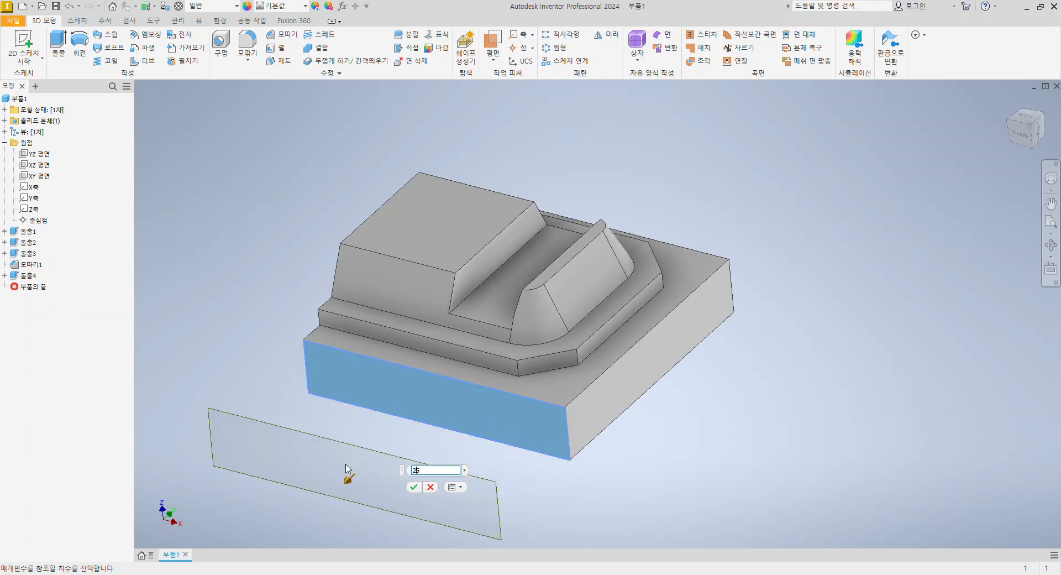
text(-)
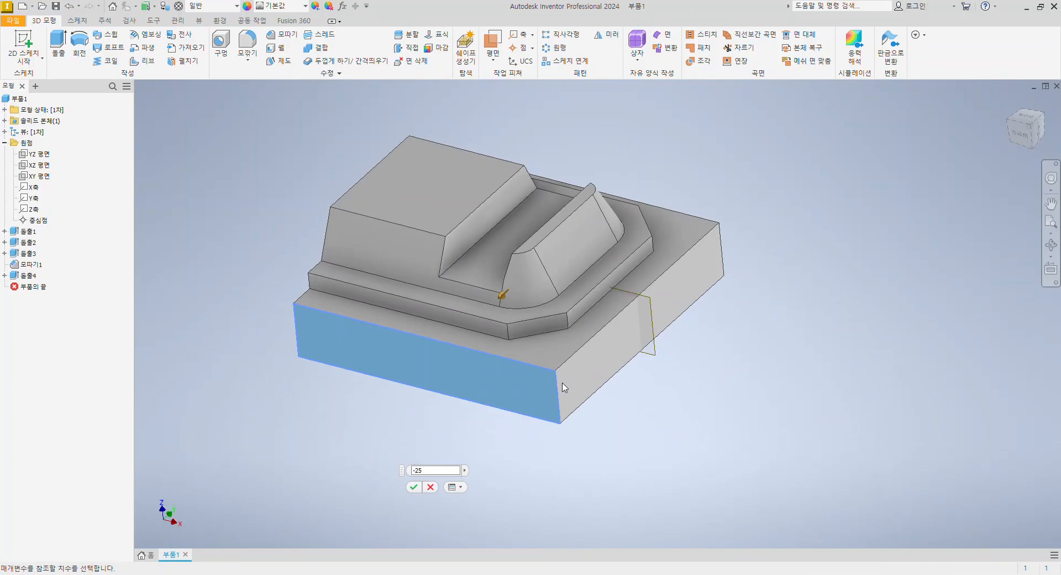
key(Escape)
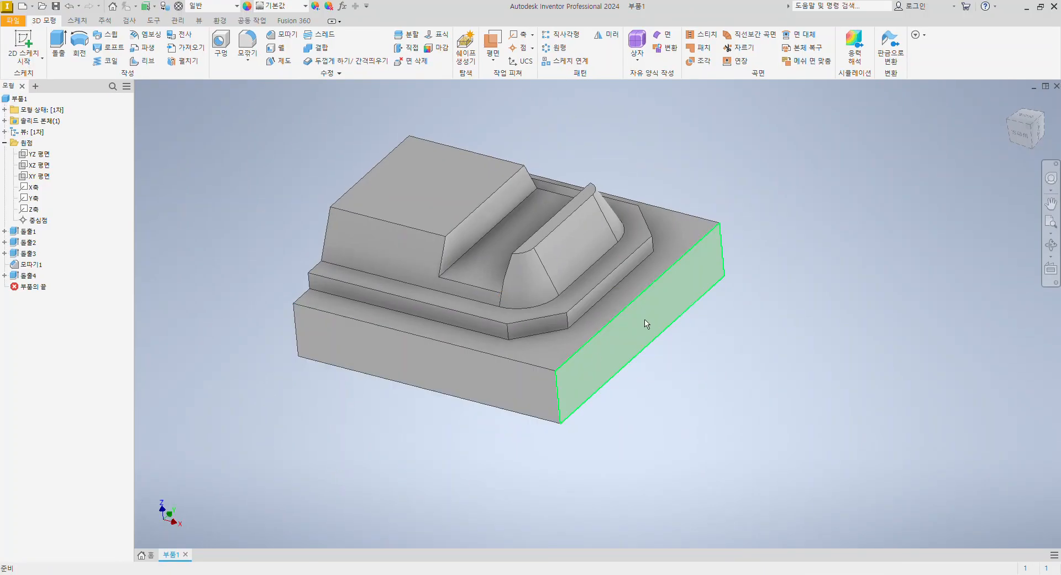
- Create a midplane work plane between the base block's two opposite long side faces
click(499, 60)
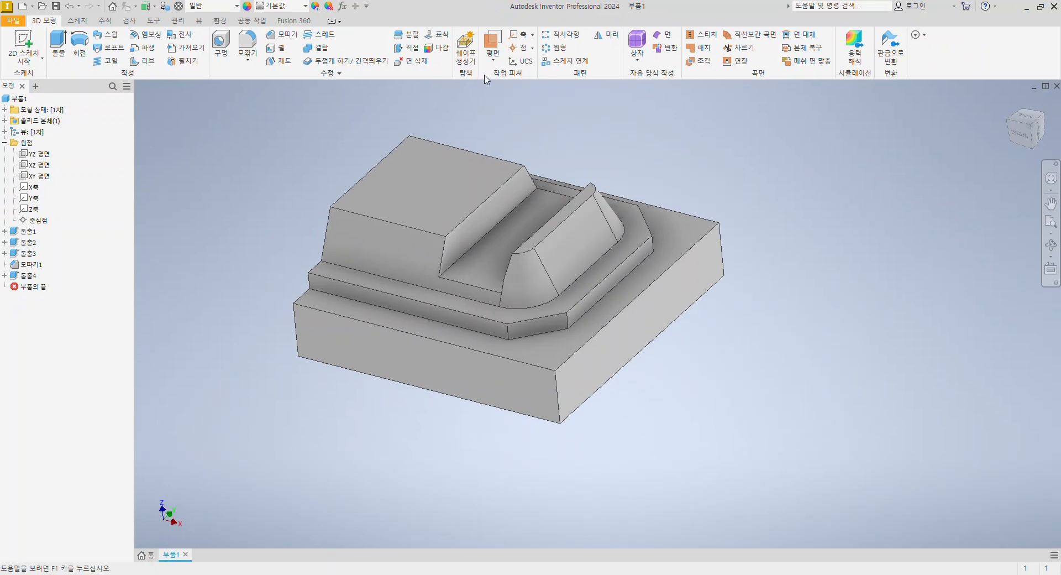
click(492, 50)
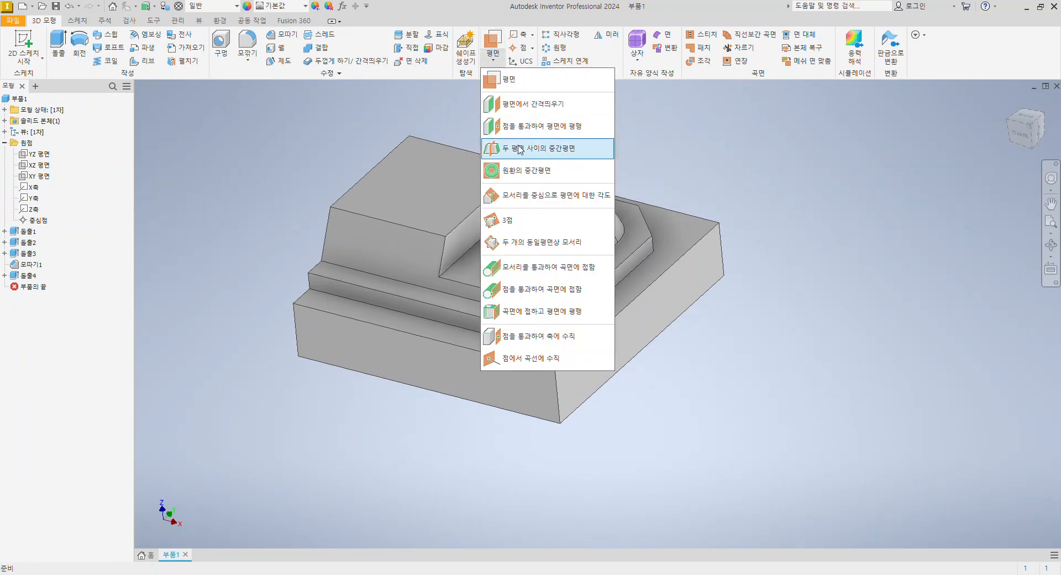
click(548, 143)
click(466, 373)
shift+middle_drag(796, 295, 699, 310)
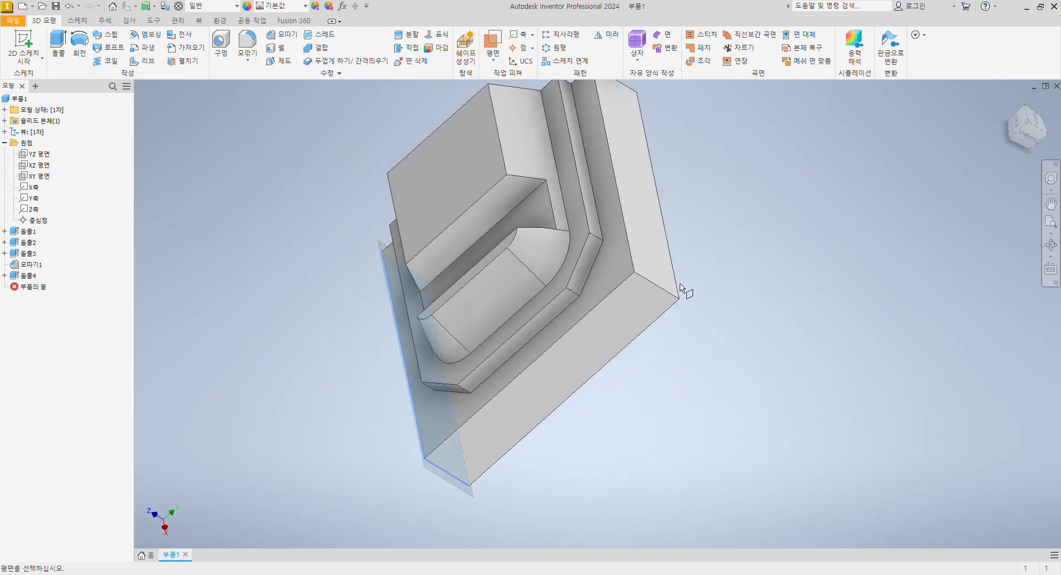
click(645, 220)
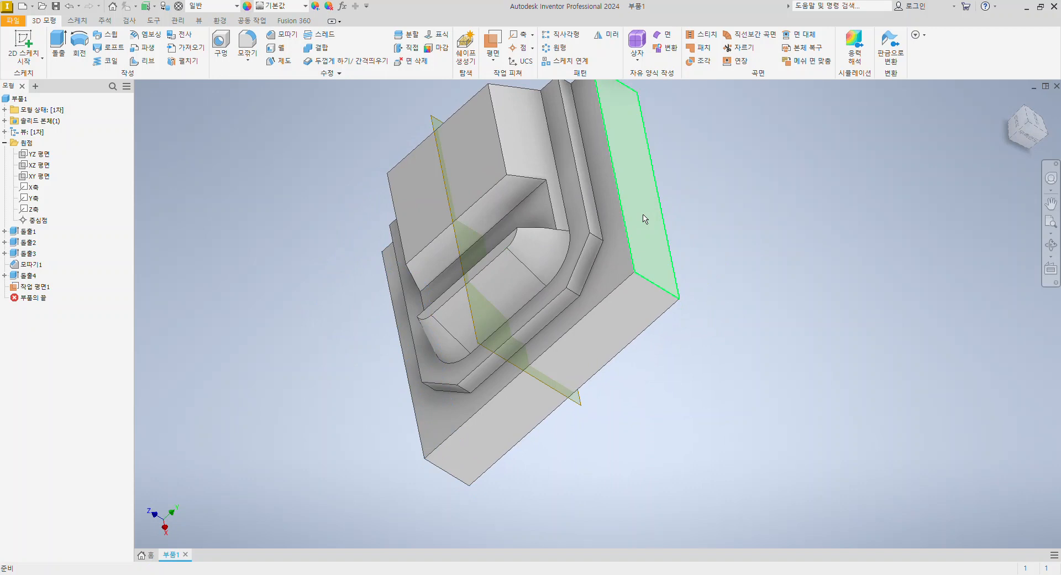
- Delete the work plane placed midway between the base block's side faces
shift+middle_drag(258, 436, 391, 173)
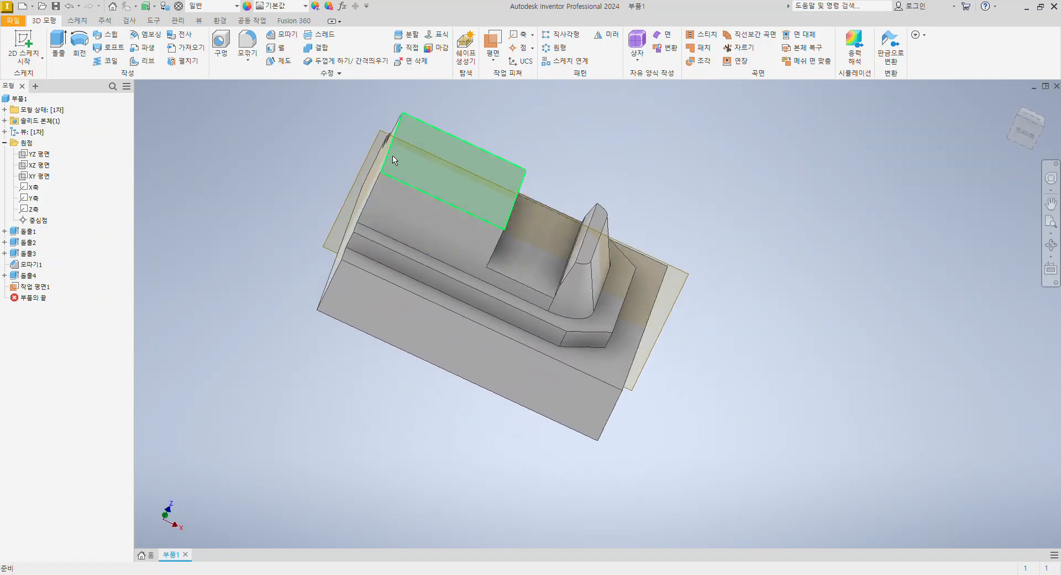
click(379, 136)
shift+middle_drag(450, 395, 401, 386)
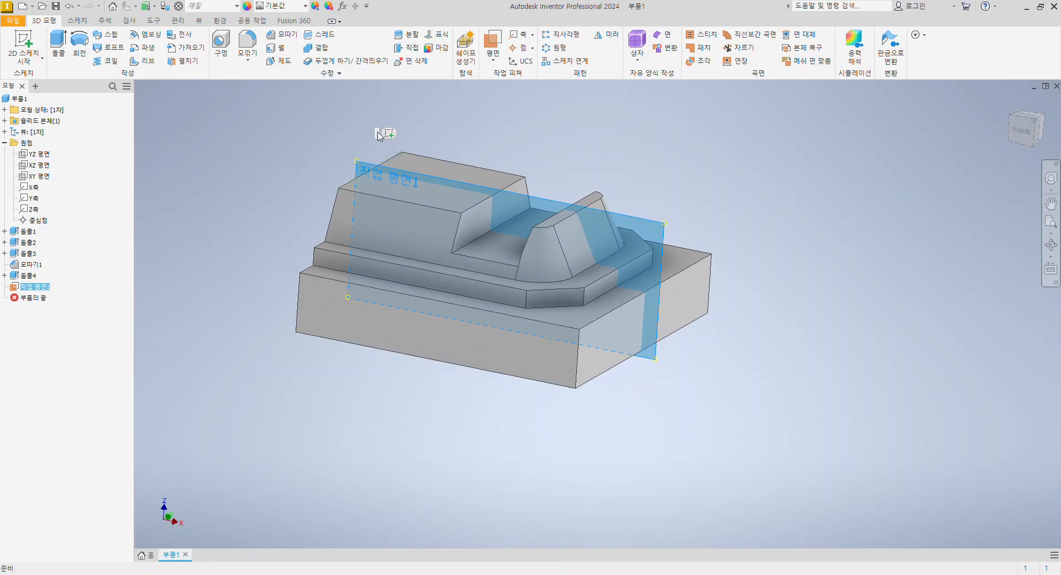
key(Delete)
- Start a new sketch on the origin XZ plane
click(39, 165)
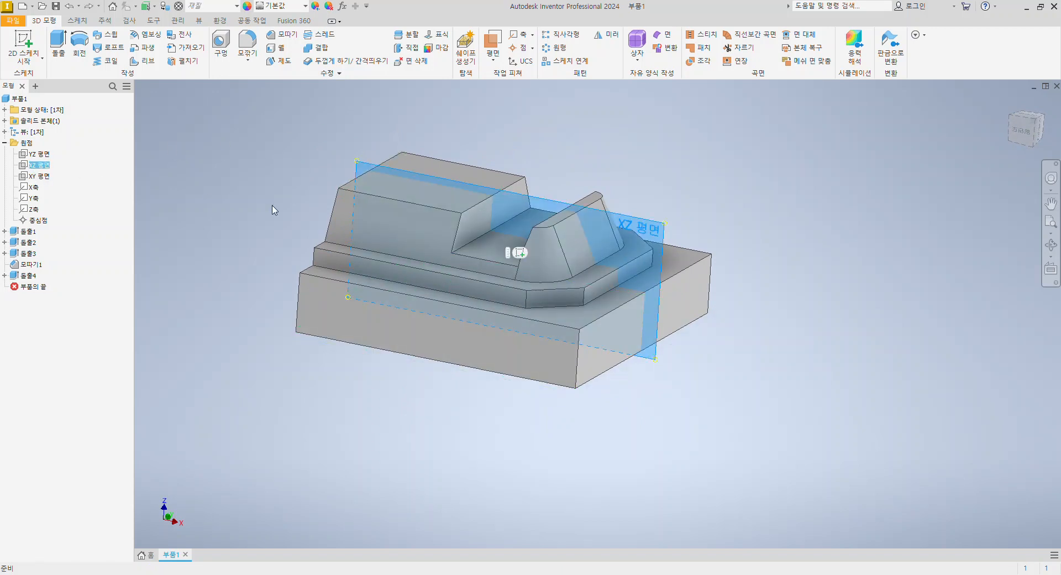
click(520, 252)
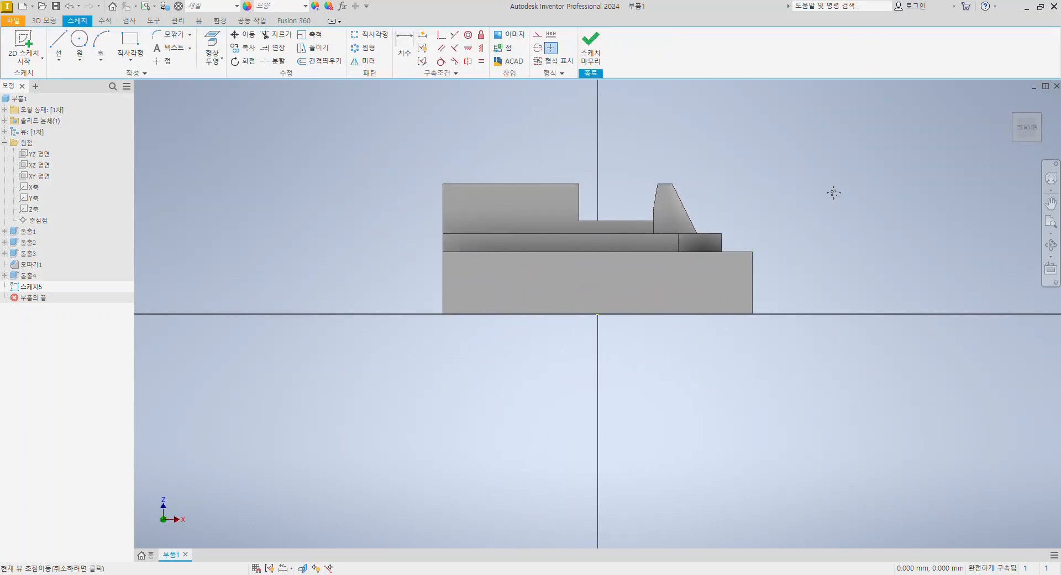
- Slice the part's display along the sketch plane so its cross-section shows
middle_drag(833, 193, 784, 239)
scroll(715, 250, down, 3)
key(F7)
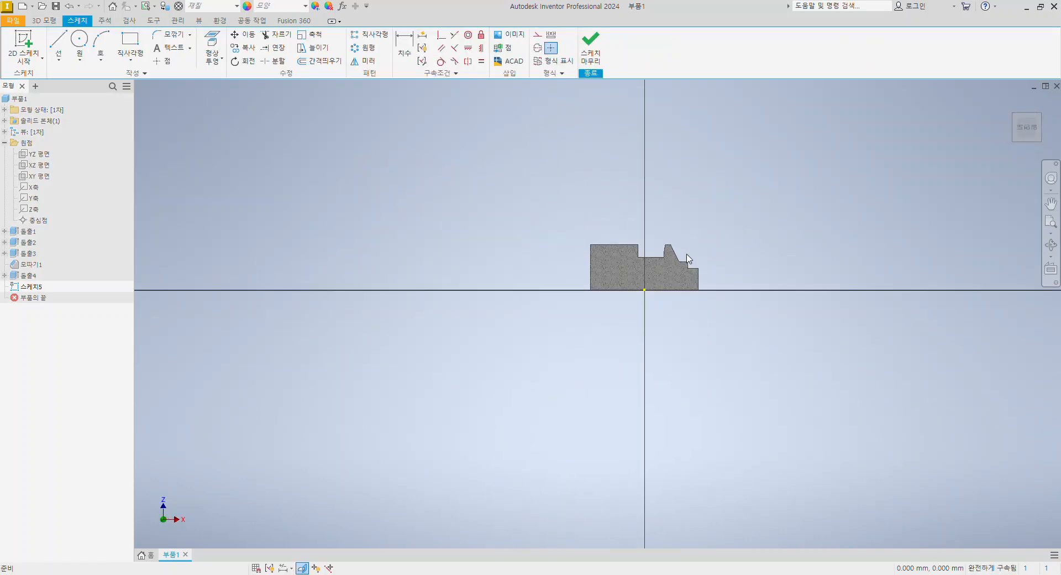
scroll(684, 261, up, 5)
scroll(678, 261, down, 2)
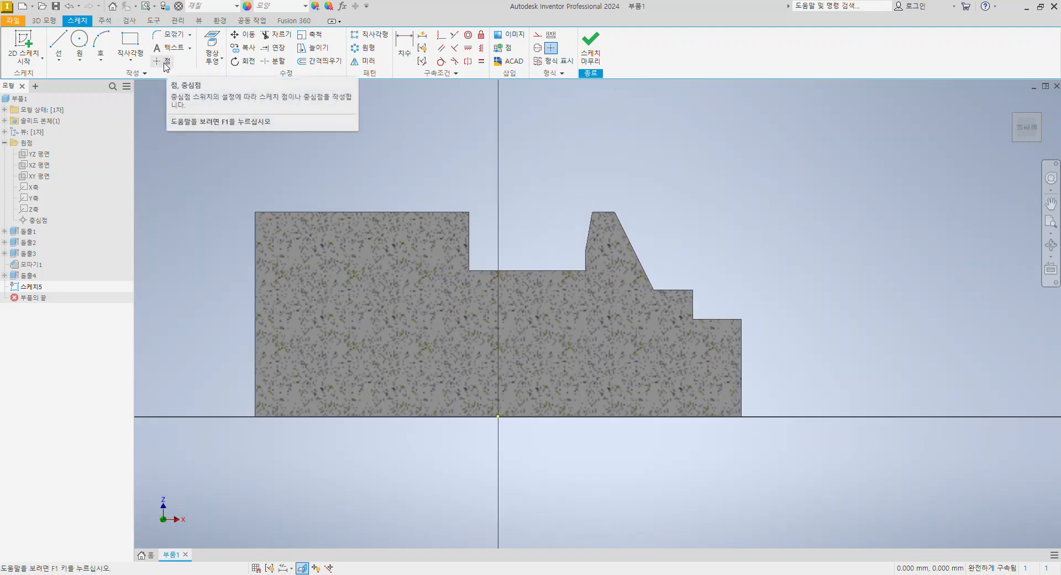
- Sketch a three-point arc of about 70 mm radius across the upper part of the tall block, with both ends outside the block
click(102, 43)
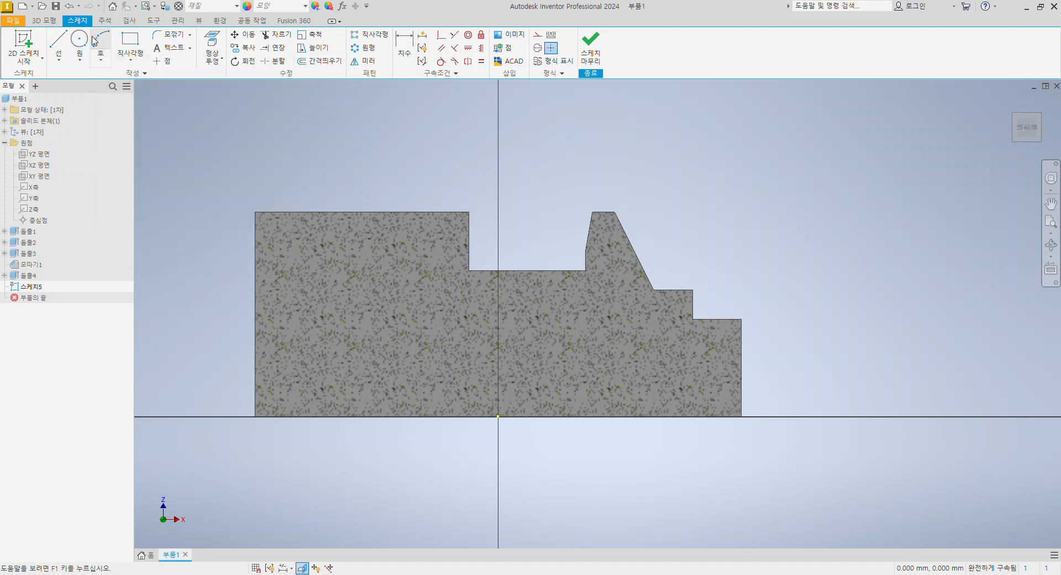
click(221, 243)
click(527, 244)
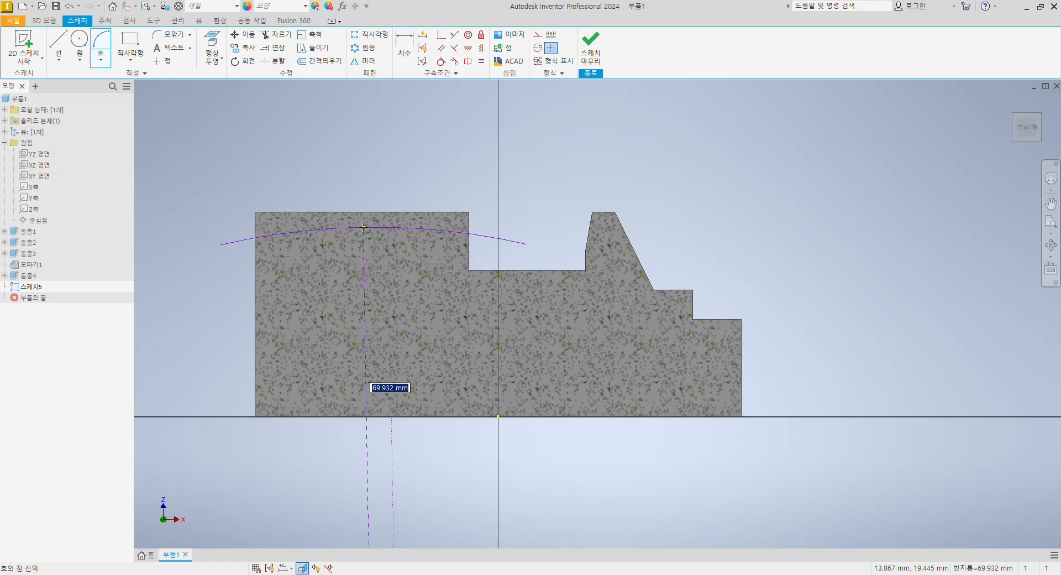
click(363, 227)
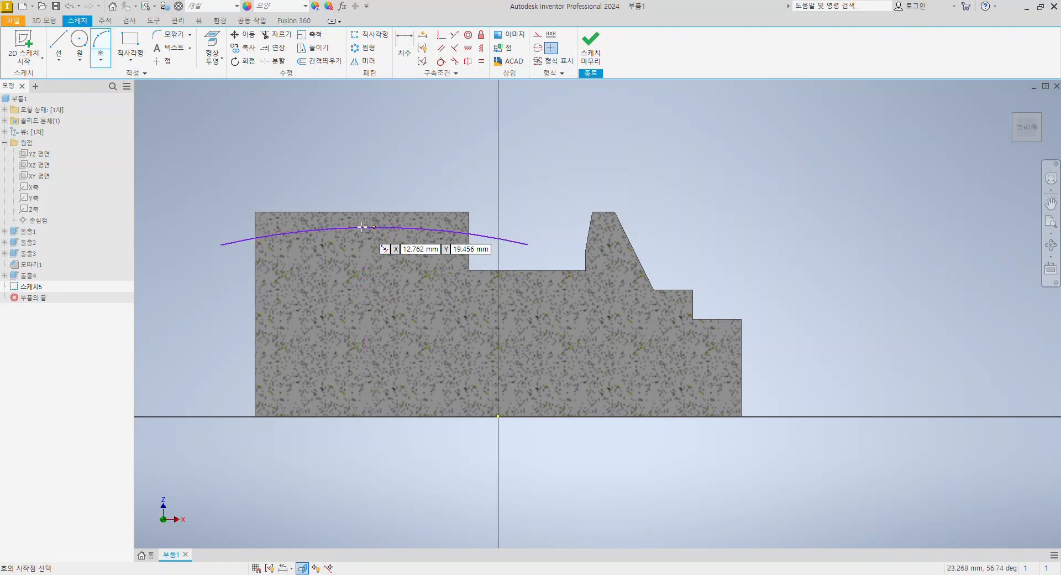
key(Escape)
middle_drag(712, 209, 779, 204)
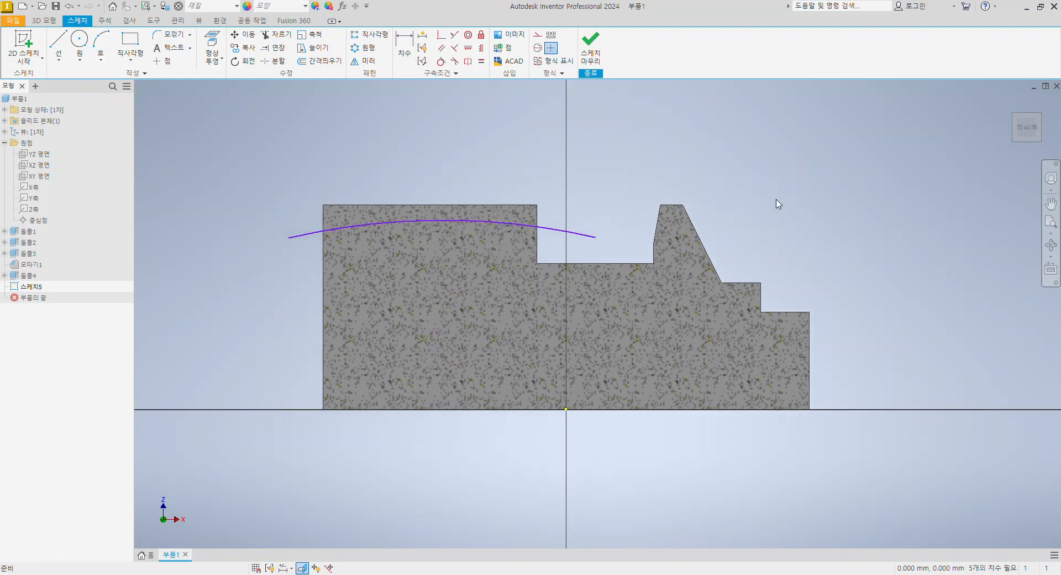
- Place a sketch point on the tall block's outer vertical edge, just below its upper corner
key(alt)
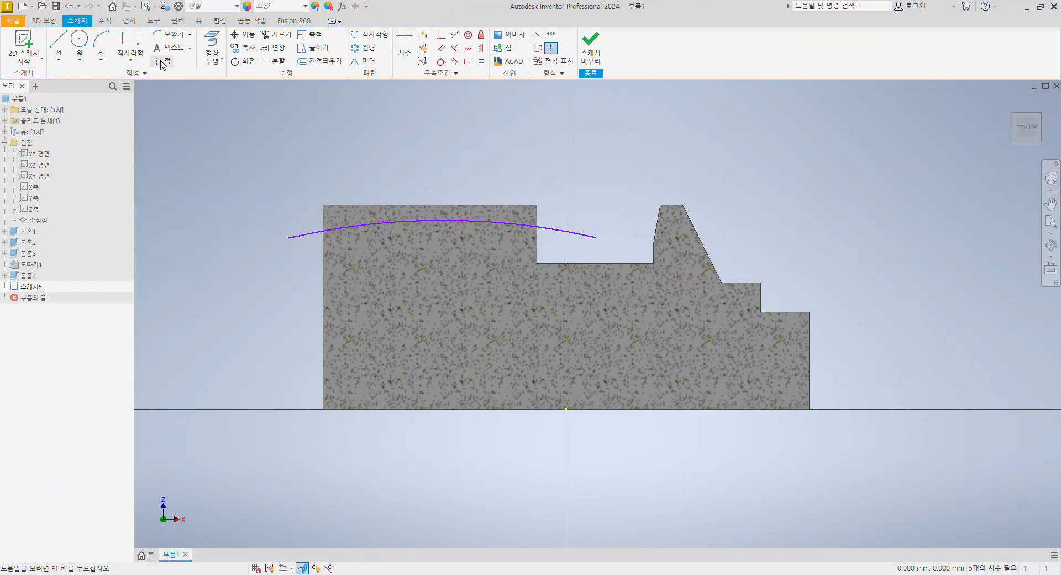
click(162, 63)
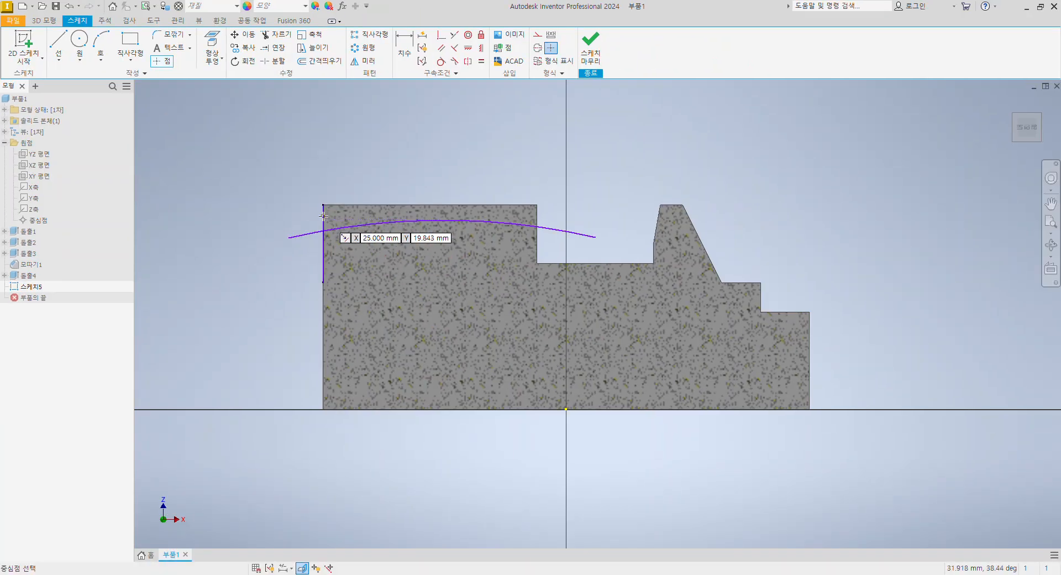
click(324, 216)
key(Escape)
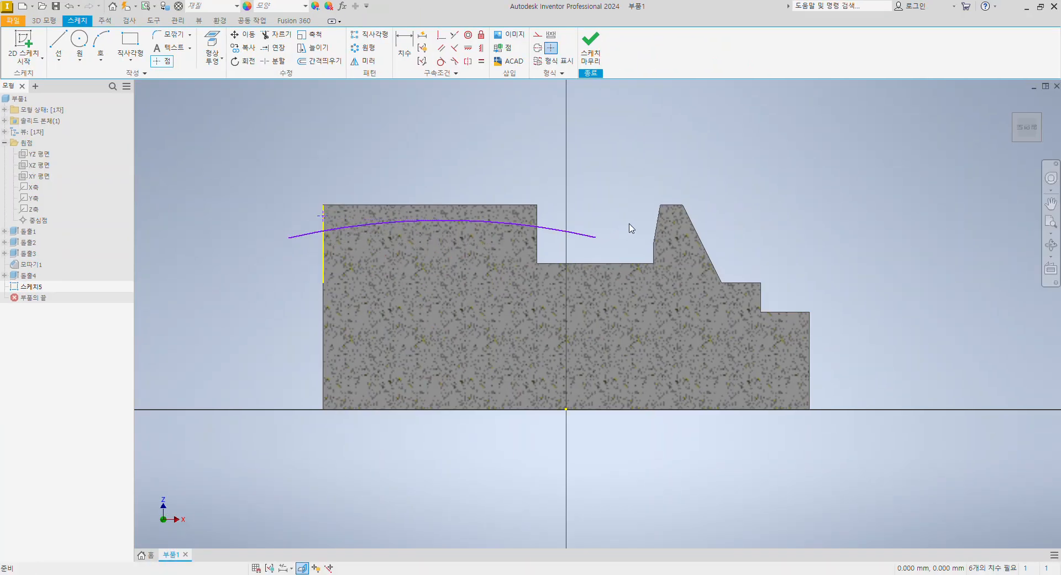
- Examine the side view in the exam drawing for the arc's radius, centre offset and end height
key(alt+Tab)
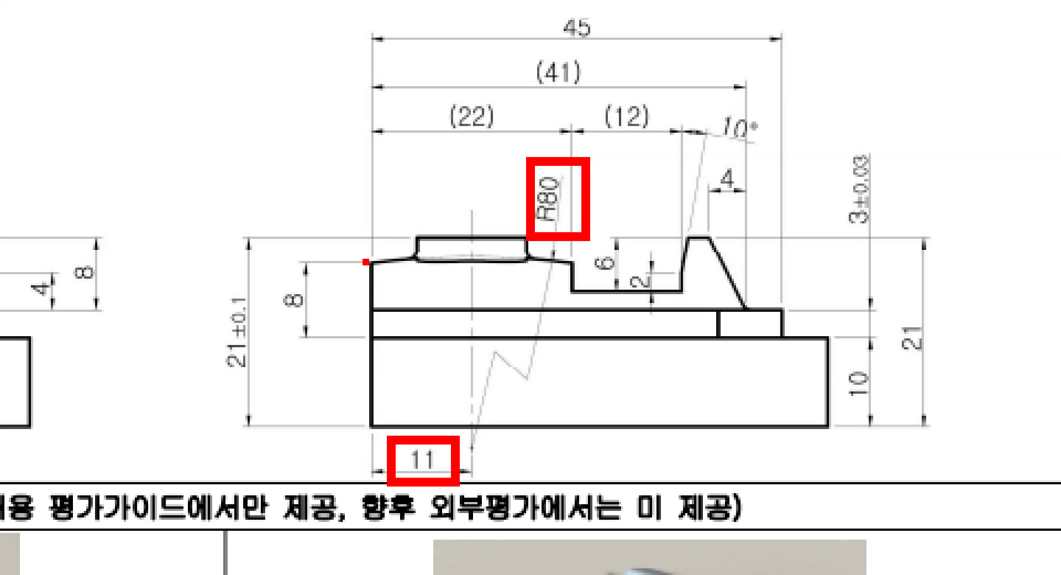
mouse_move(344, 273)
mouse_down()
mouse_move(393, 250)
mouse_move(533, 251)
mouse_move(637, 290)
mouse_up()
mouse_move(264, 274)
mouse_down()
mouse_move(311, 332)
mouse_move(326, 324)
mouse_move(249, 339)
mouse_up()
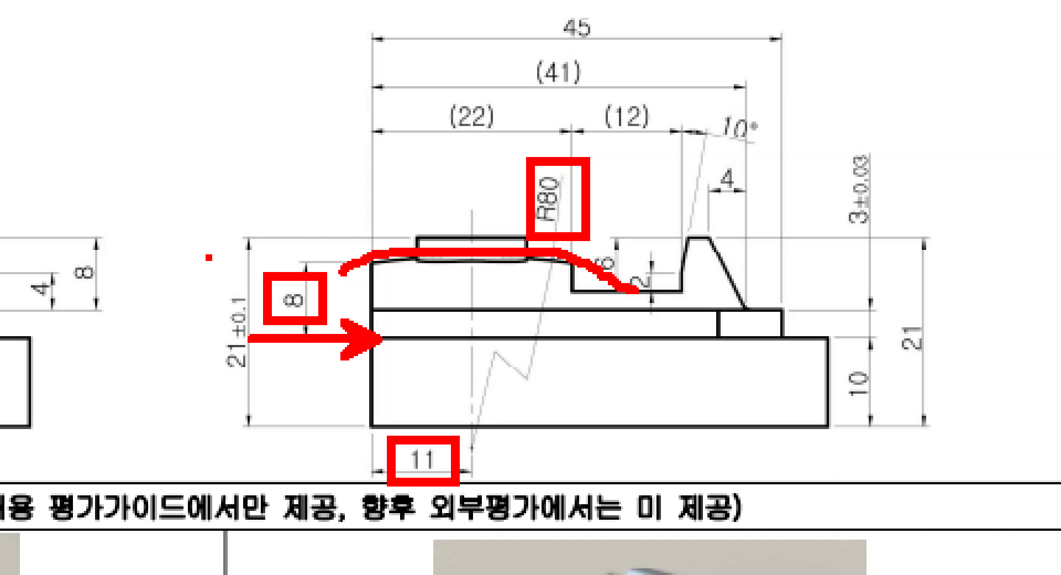
drag(162, 264, 153, 342)
mouse_move(222, 250)
mouse_down()
mouse_move(218, 339)
mouse_move(217, 254)
mouse_up()
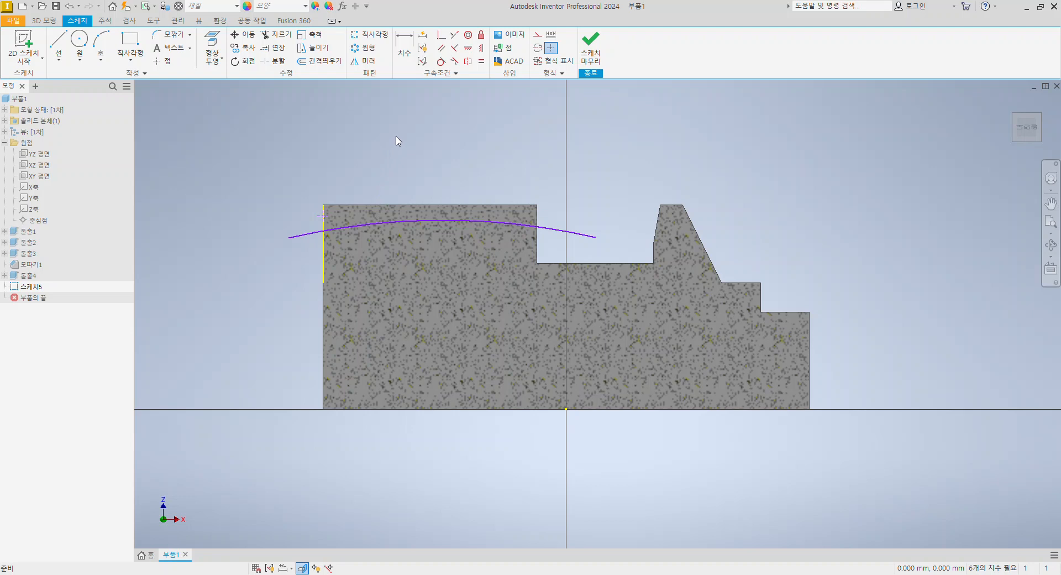
- Dimension the sketch point 18 mm above the base block's lower edge
click(403, 51)
click(329, 223)
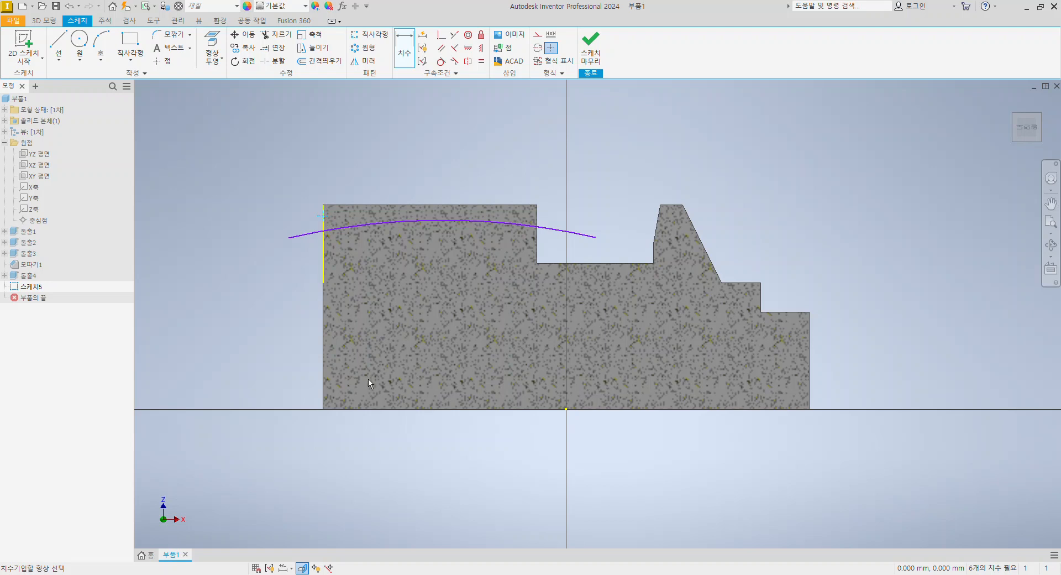
click(350, 410)
click(243, 301)
text(18)
key(Return)
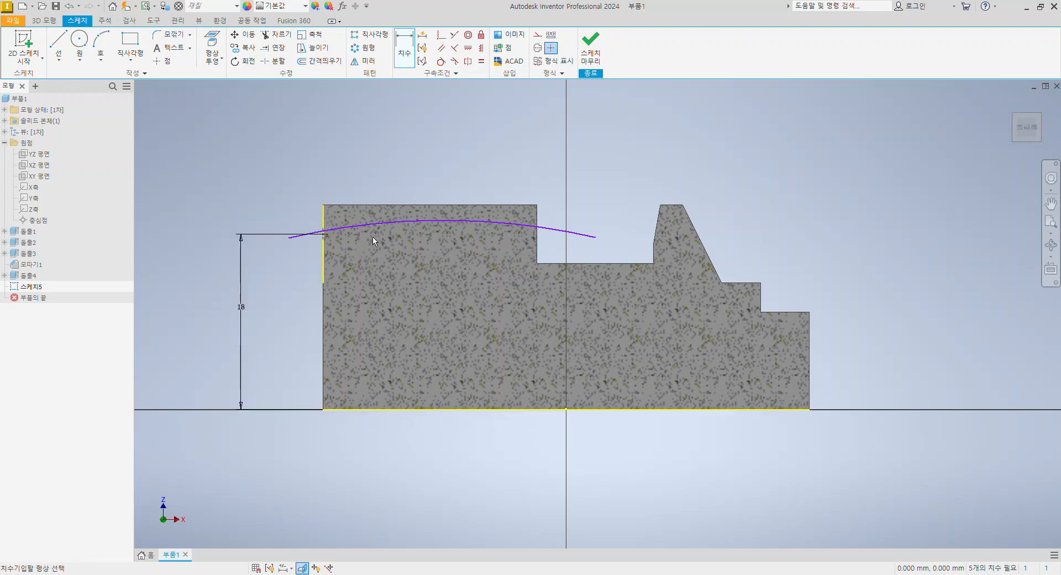
- Dimension the arc's radius as 80 mm
click(404, 220)
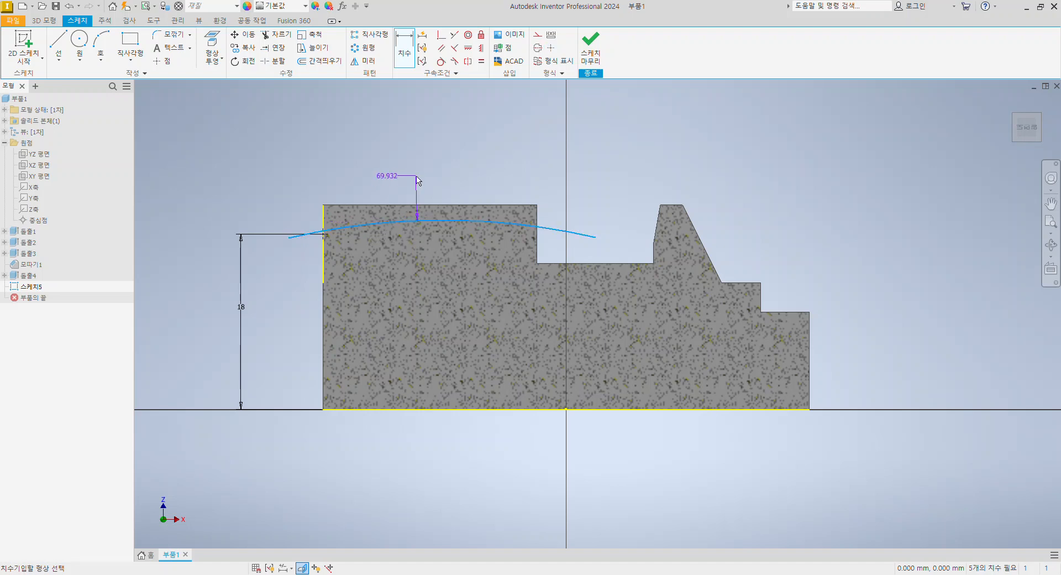
click(421, 145)
text(8)
key(Return)
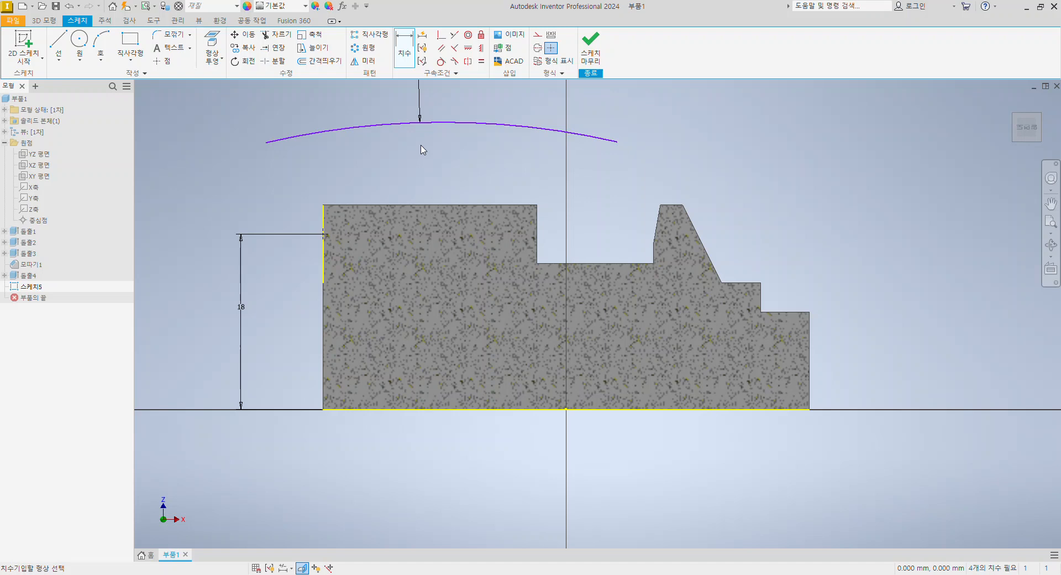
- Dimension the arc's centre point 11 mm horizontally from the base block's outer vertical edge
scroll(426, 150, down, 3)
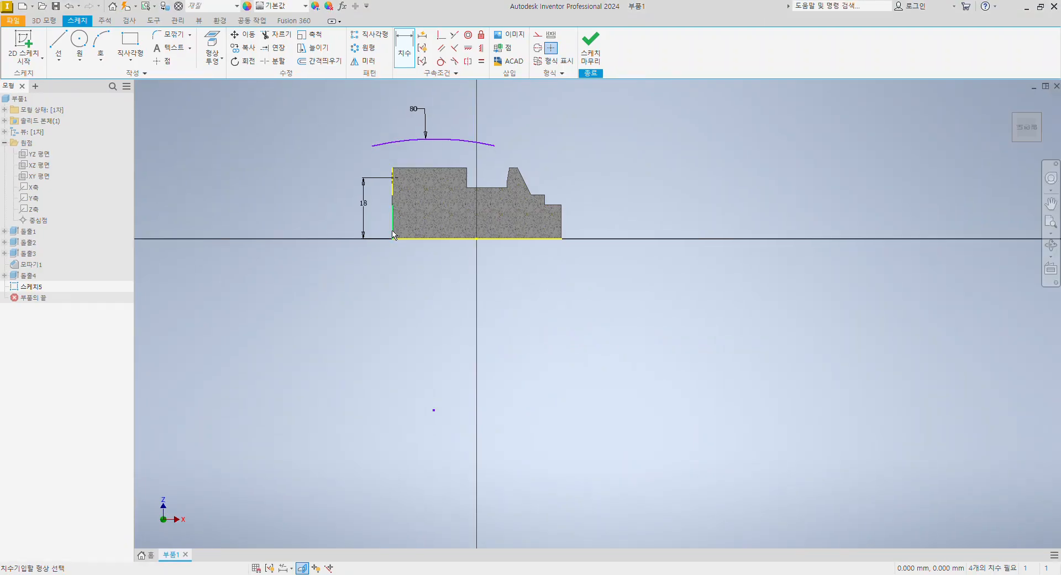
click(393, 235)
click(435, 410)
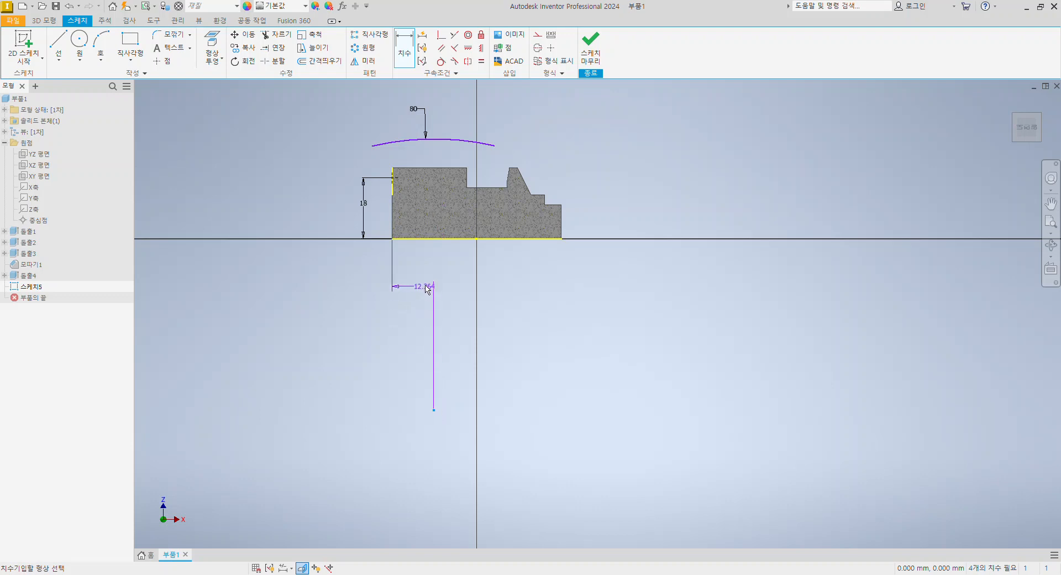
click(437, 283)
text(11)
key(Return)
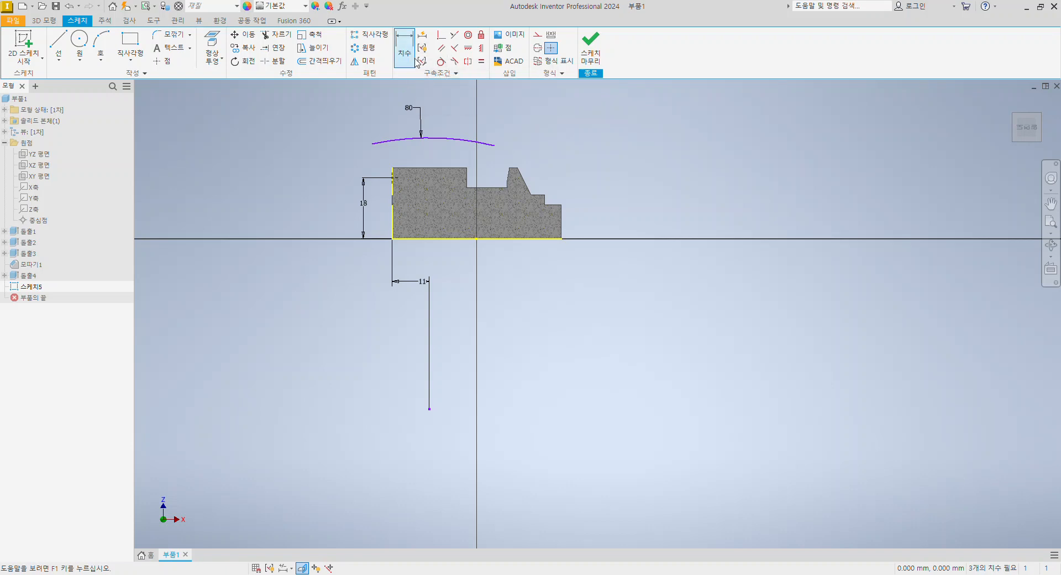
- Make the arc coincident with the sketch point on the block's outer vertical edge
click(410, 61)
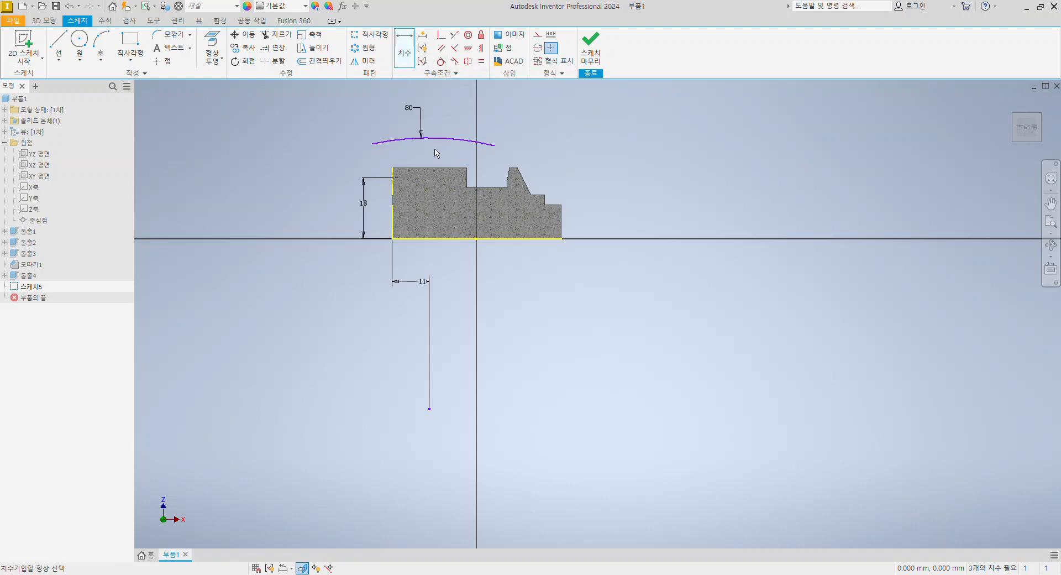
scroll(436, 154, down, 3)
middle_drag(435, 150, 474, 231)
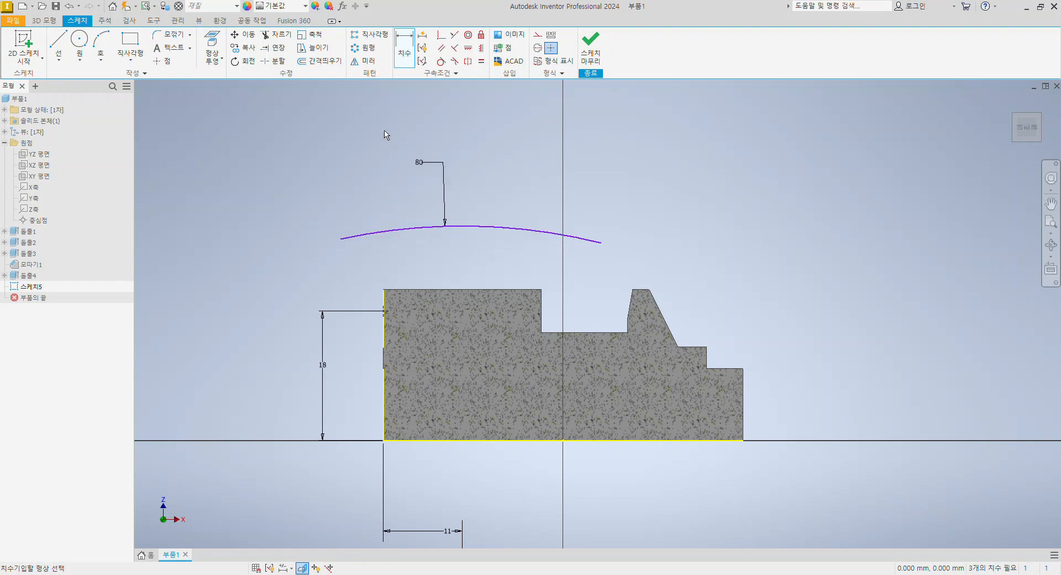
click(443, 39)
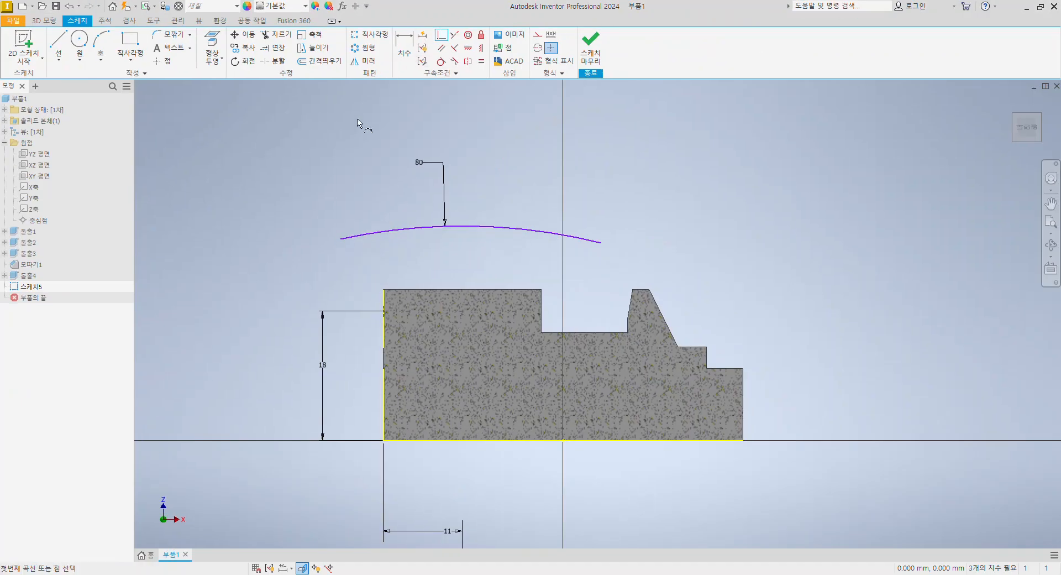
middle_drag(452, 319, 430, 243)
scroll(425, 197, down, 5)
scroll(438, 174, up, 6)
click(452, 166)
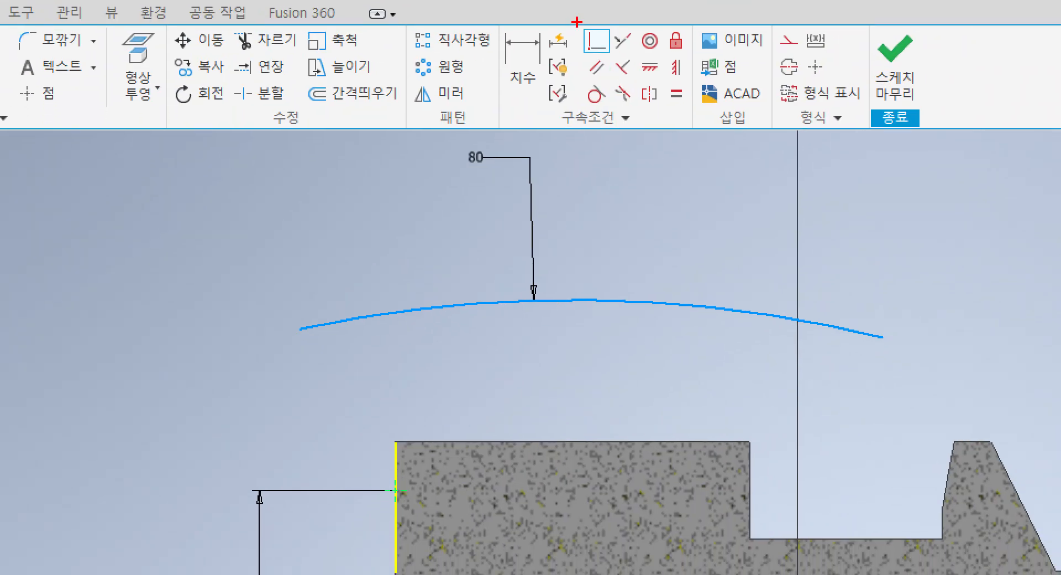
drag(576, 21, 613, 62)
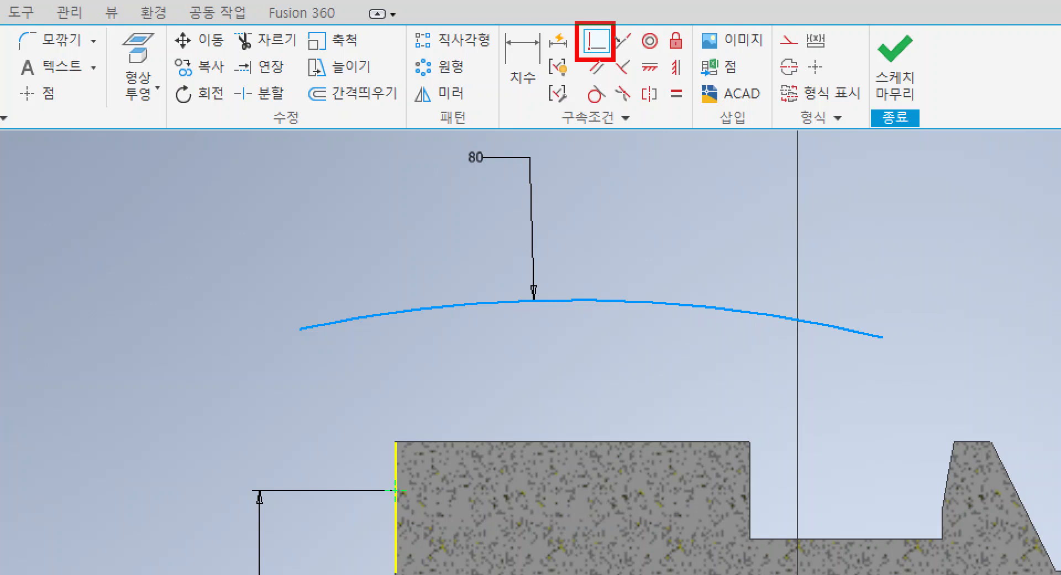
drag(578, 315, 655, 441)
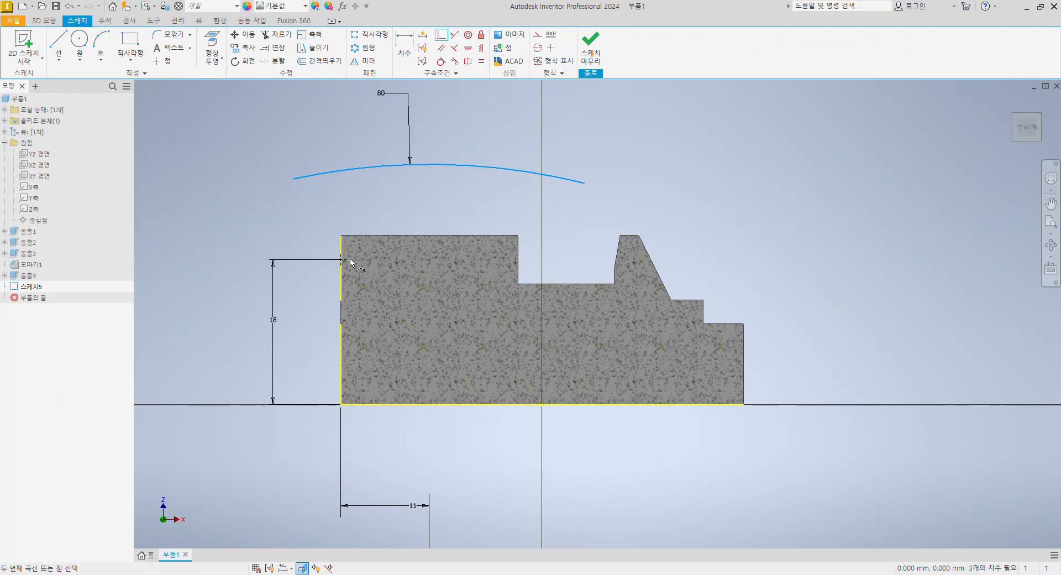
click(347, 258)
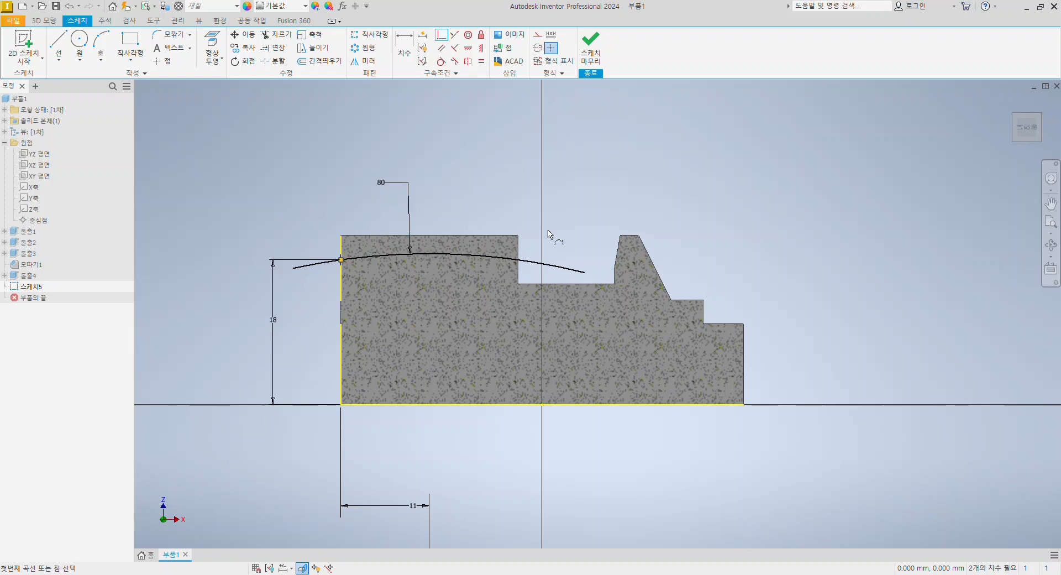
scroll(561, 267, up, 3)
mouse_move(550, 265)
middle_down()
mouse_move(605, 264)
mouse_move(756, 293)
middle_up()
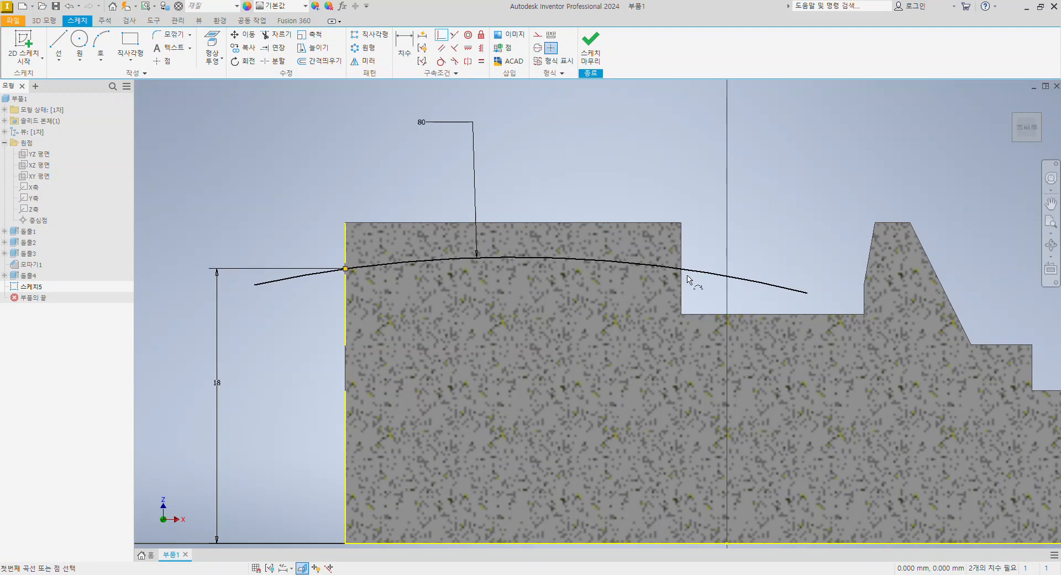
key(Escape)
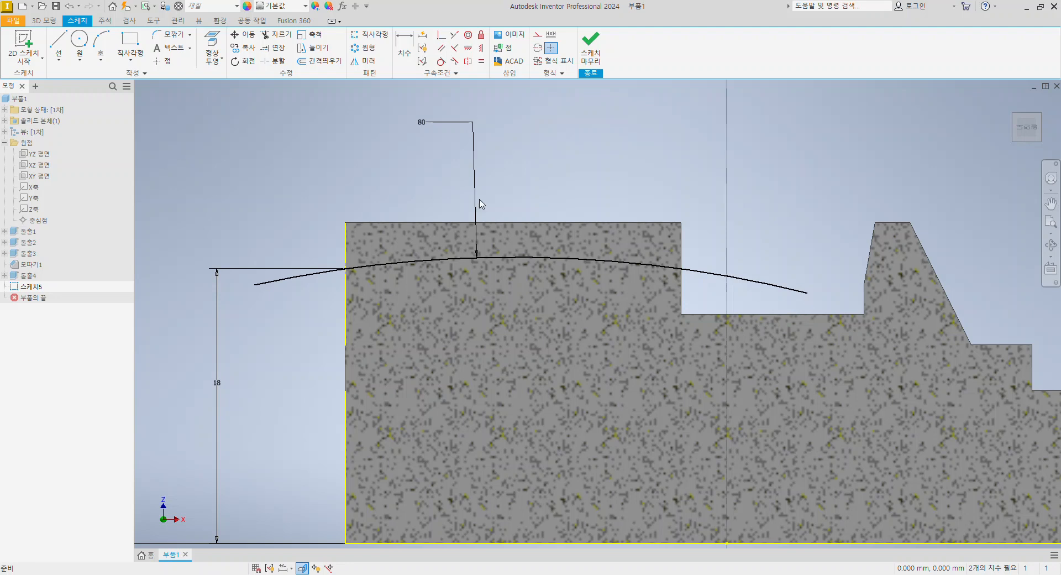
- Shorten the arc at both ends so it extends only slightly past the tall block's two side edges
click(810, 296)
drag(809, 294, 704, 272)
drag(252, 286, 320, 273)
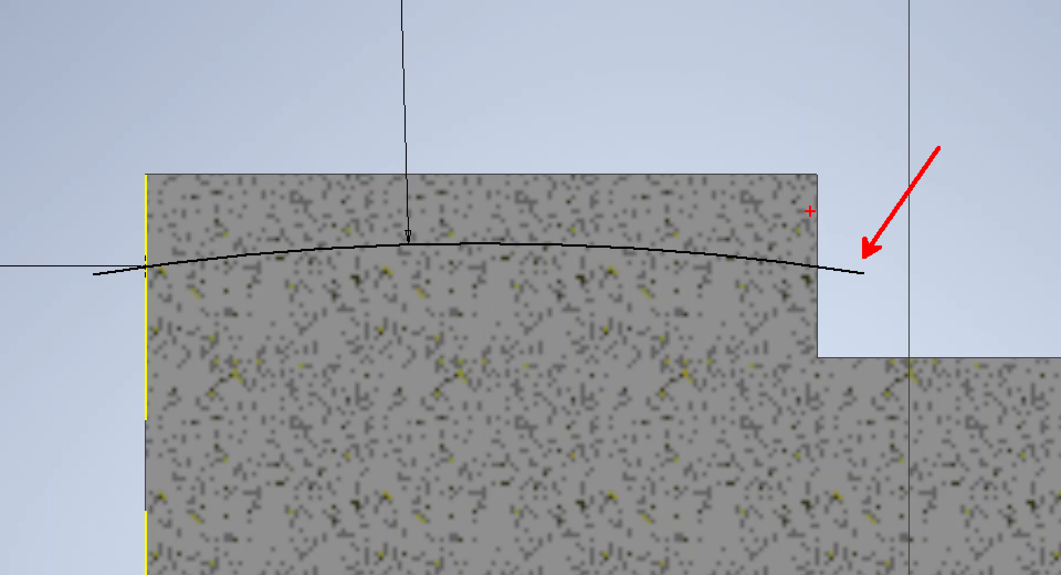
mouse_move(817, 243)
ctrl+shift+mouse_down()
mouse_move(817, 131)
mouse_move(772, 176)
mouse_move(832, 190)
ctrl+shift+mouse_up()
mouse_move(746, 239)
mouse_down()
mouse_move(737, 160)
mouse_move(710, 209)
mouse_move(765, 213)
mouse_up()
mouse_move(867, 301)
mouse_down()
mouse_move(881, 299)
mouse_move(838, 286)
mouse_move(842, 310)
mouse_up()
key(ctrl+z)
key(Escape)
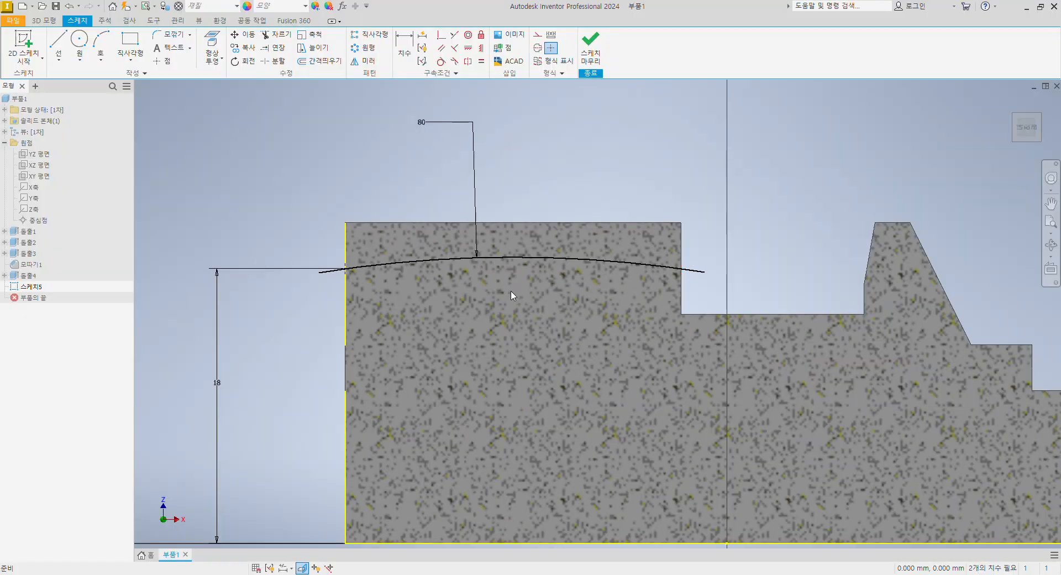
- Finish the arc sketch and return to the 3D part
click(590, 54)
mouse_move(261, 262)
shift+middle_down()
mouse_move(375, 268)
mouse_move(322, 260)
mouse_move(379, 308)
mouse_move(343, 337)
mouse_move(396, 249)
shift+middle_up()
scroll(396, 250, up, 6)
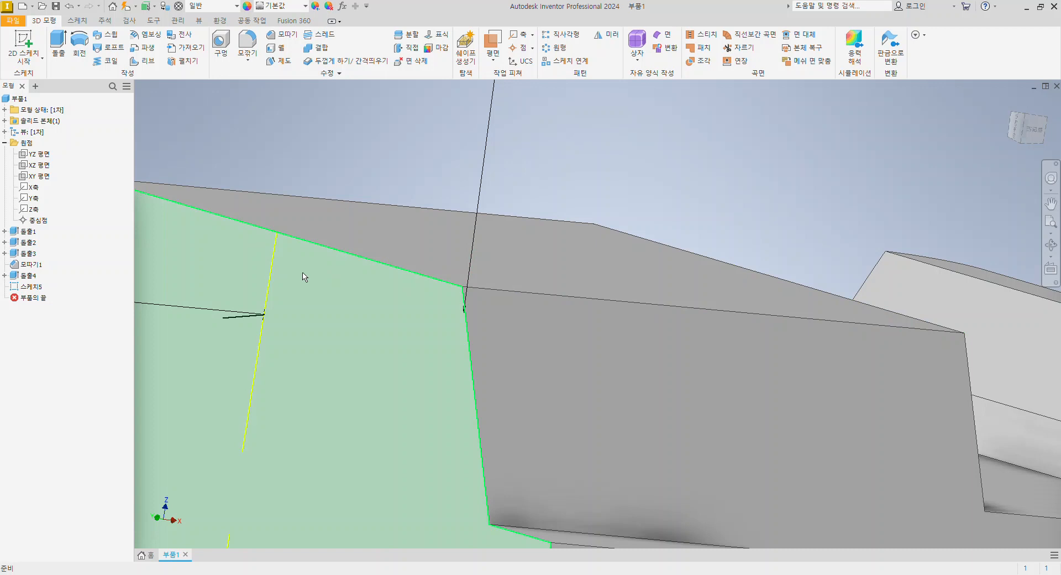
click(236, 318)
click(334, 173)
middle_drag(334, 173, 438, 169)
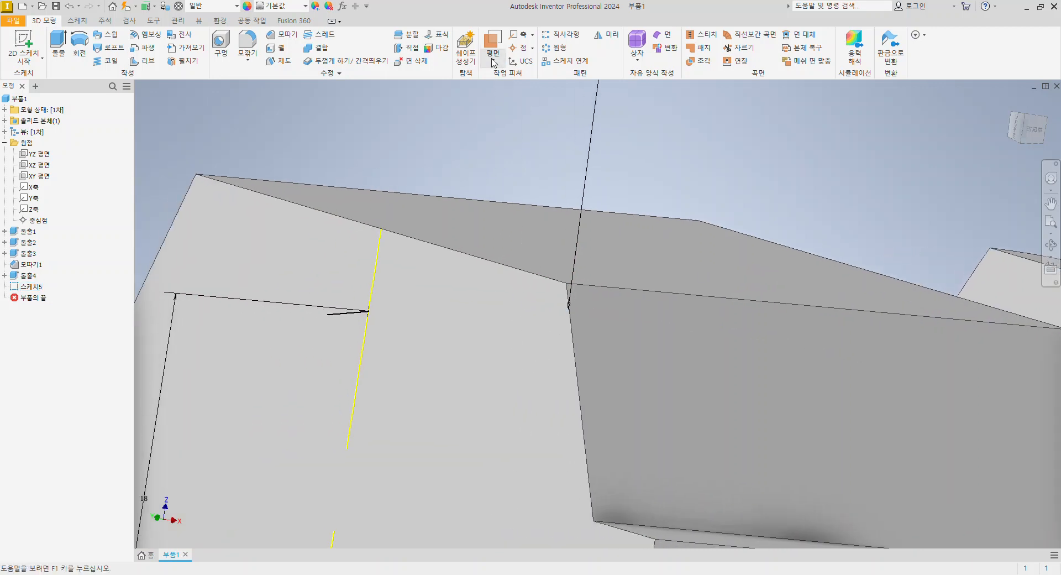
- Create a work plane normal to the R80 arc at its outer endpoint
click(494, 63)
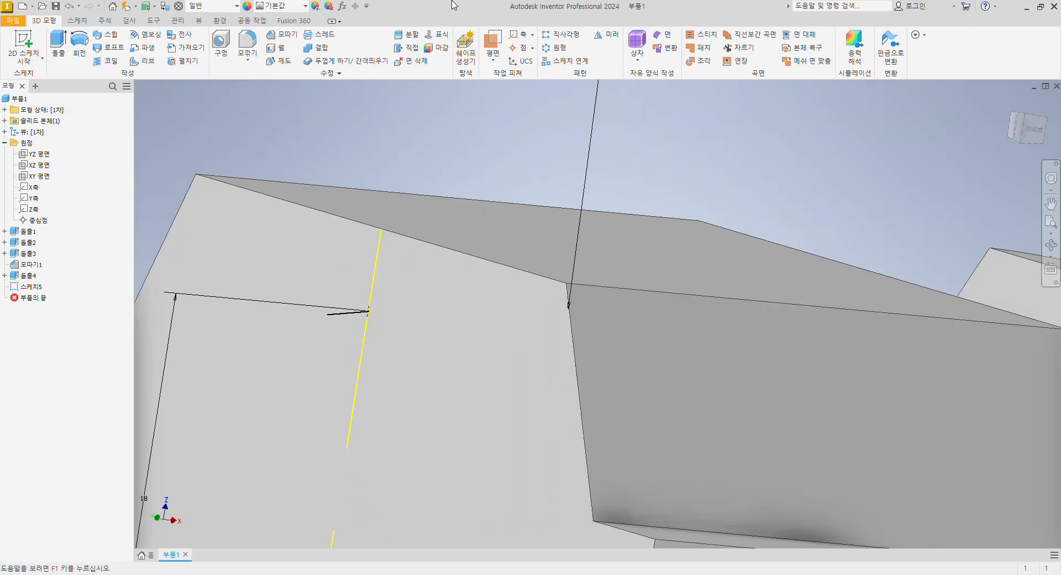
click(522, 70)
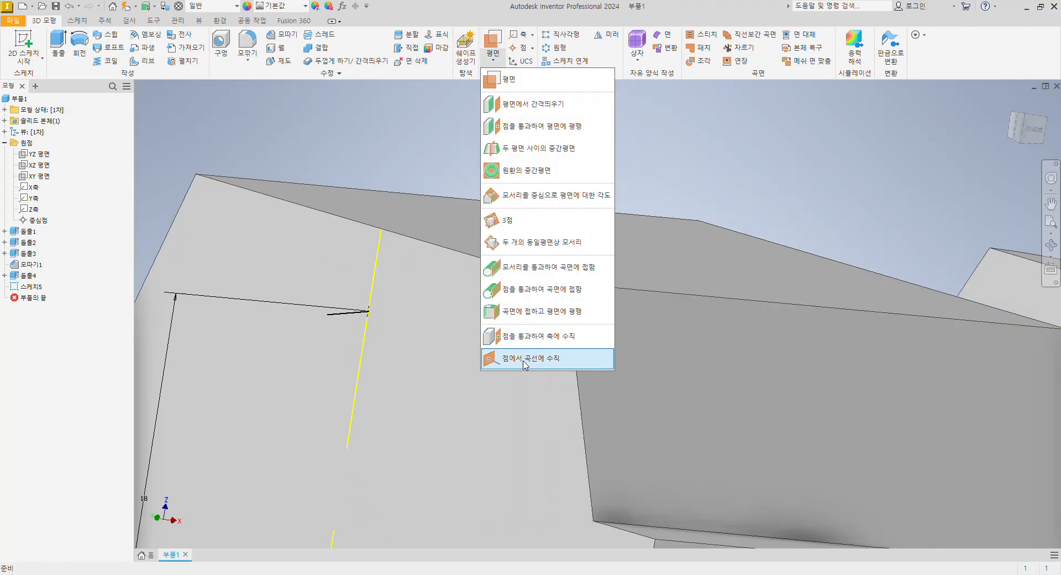
click(524, 360)
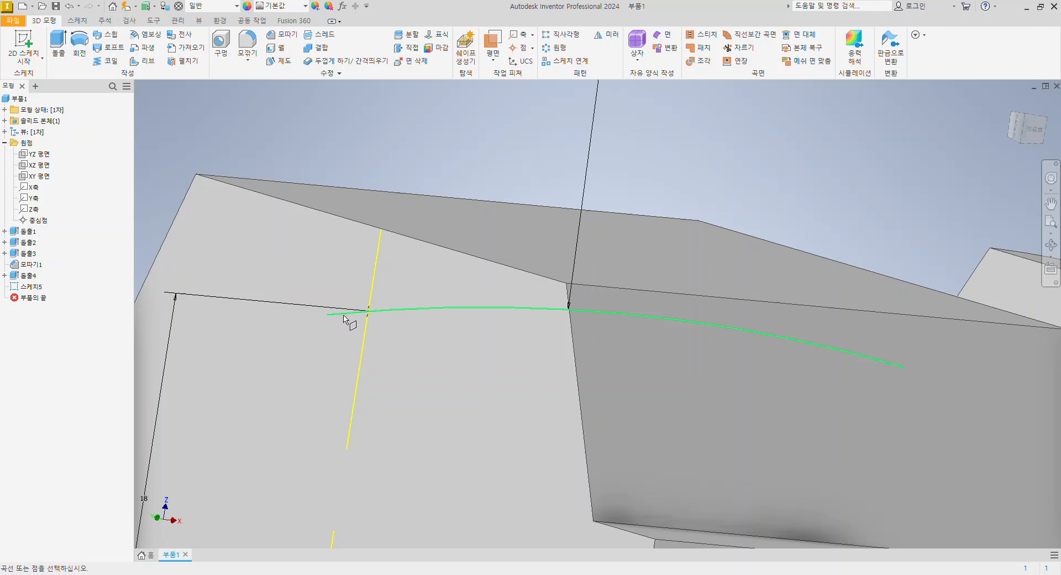
click(345, 316)
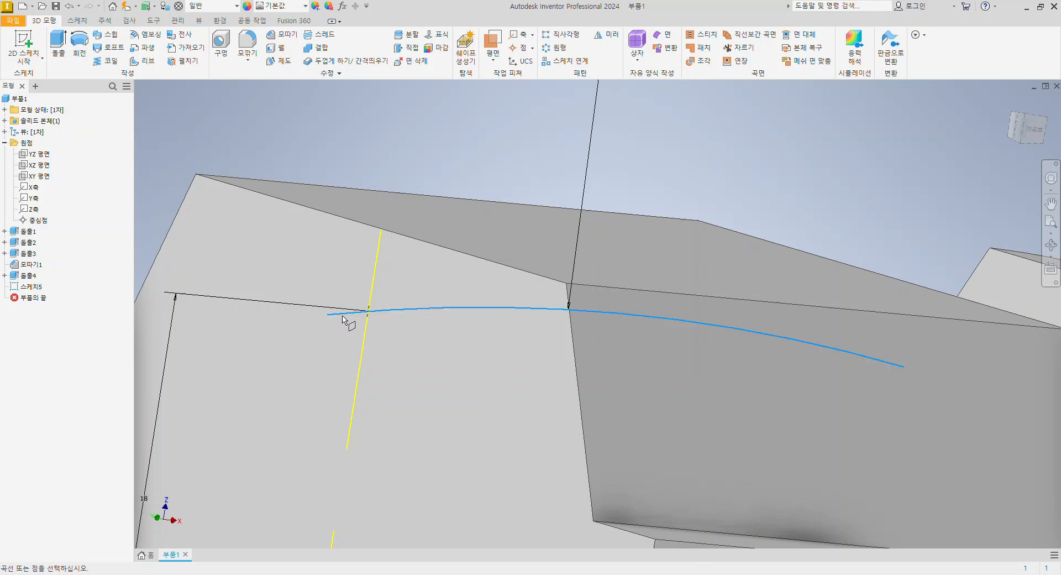
click(328, 315)
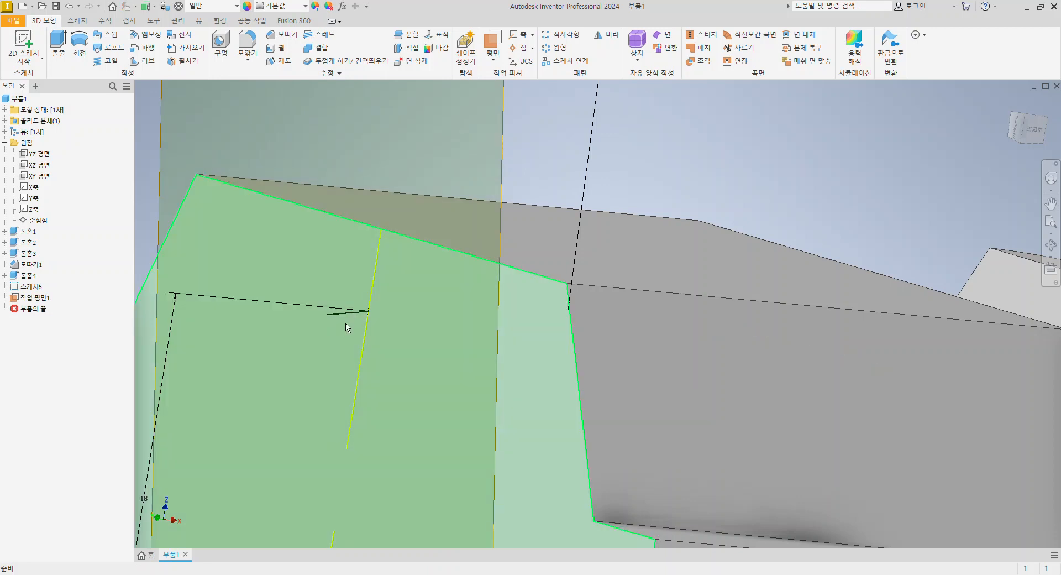
- Examine how the new work plane sits against the R80 arc's endpoint and the tall block
middle_drag(238, 277, 405, 320)
shift+middle_drag(325, 334, 377, 355)
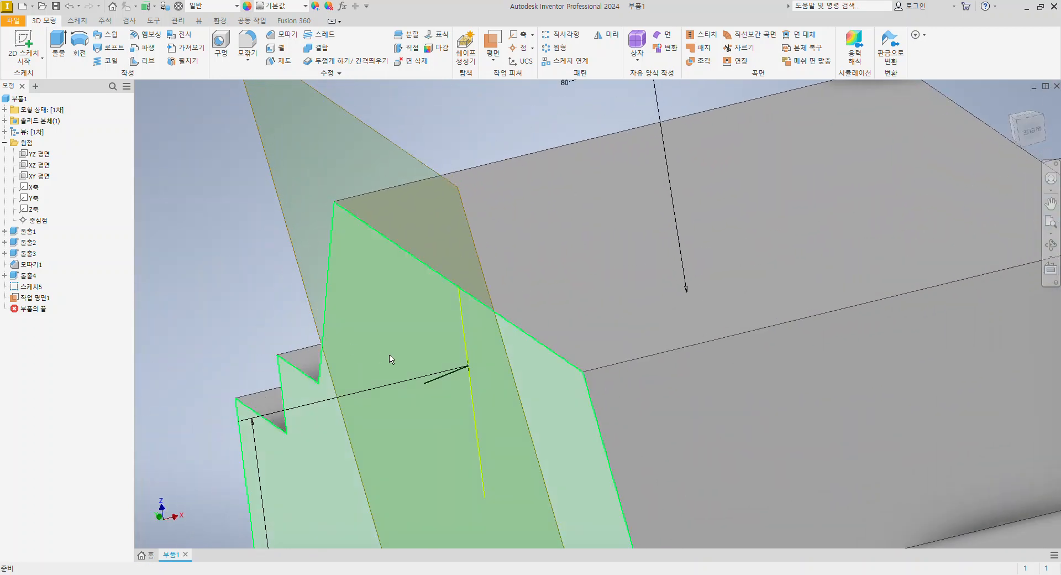
click(440, 378)
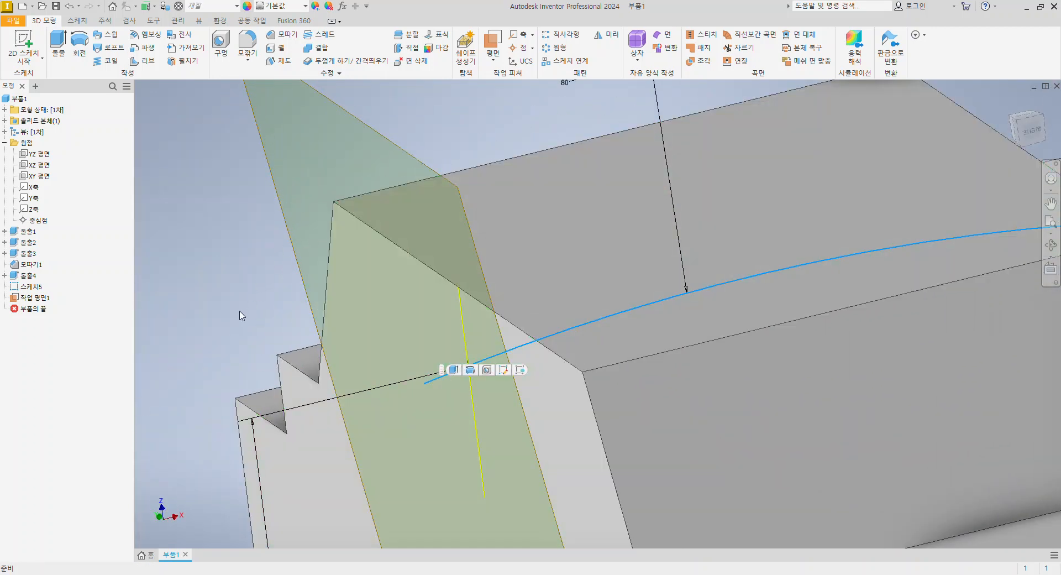
click(251, 278)
scroll(240, 292, up, 3)
scroll(244, 298, down, 4)
shift+middle_drag(251, 306, 284, 296)
scroll(292, 211, up, 2)
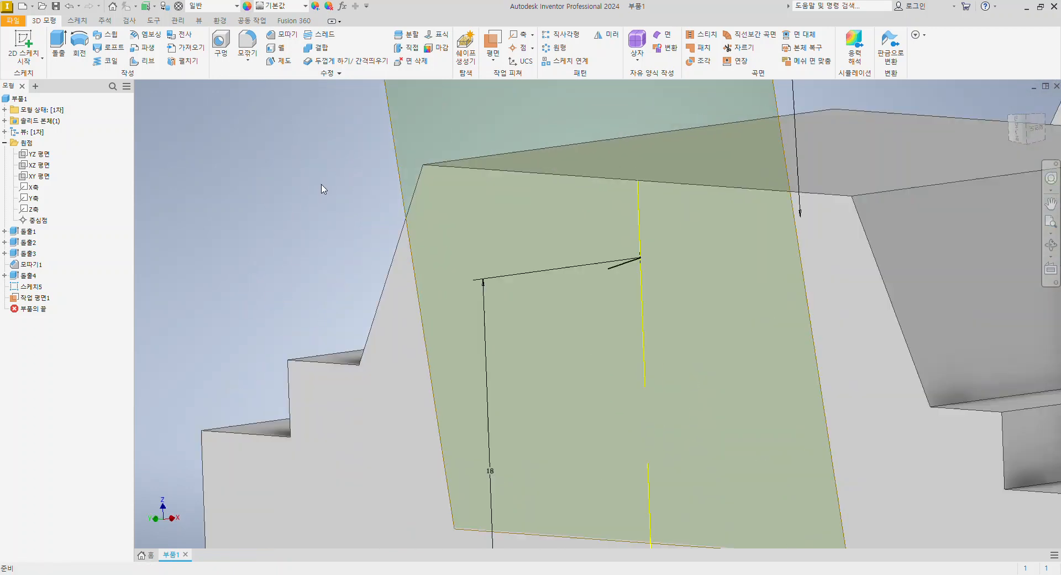
- Start a new 2D sketch on the work plane normal to the R80 arc
click(389, 121)
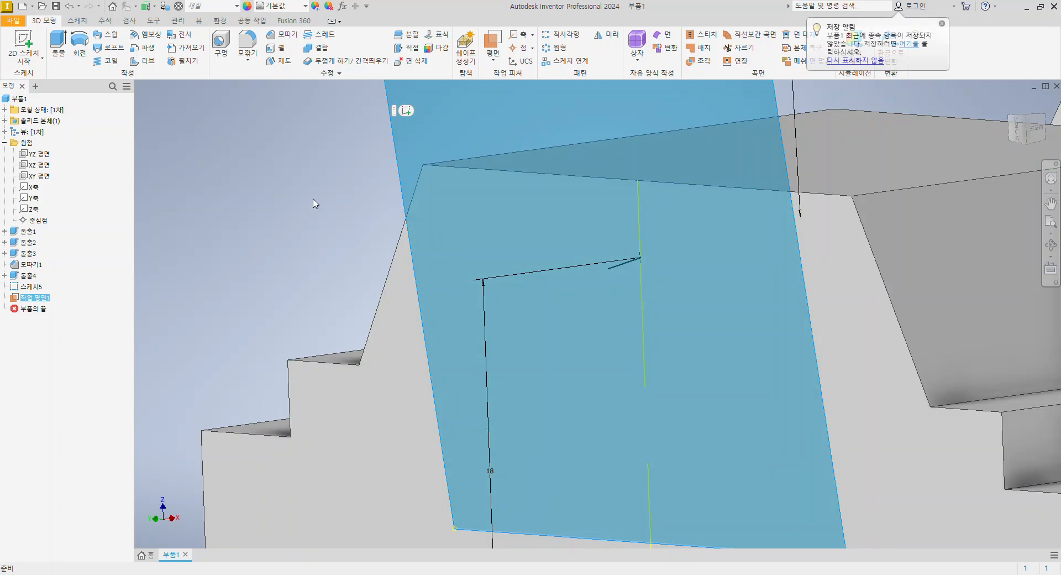
middle_drag(315, 201, 267, 249)
scroll(267, 249, down, 5)
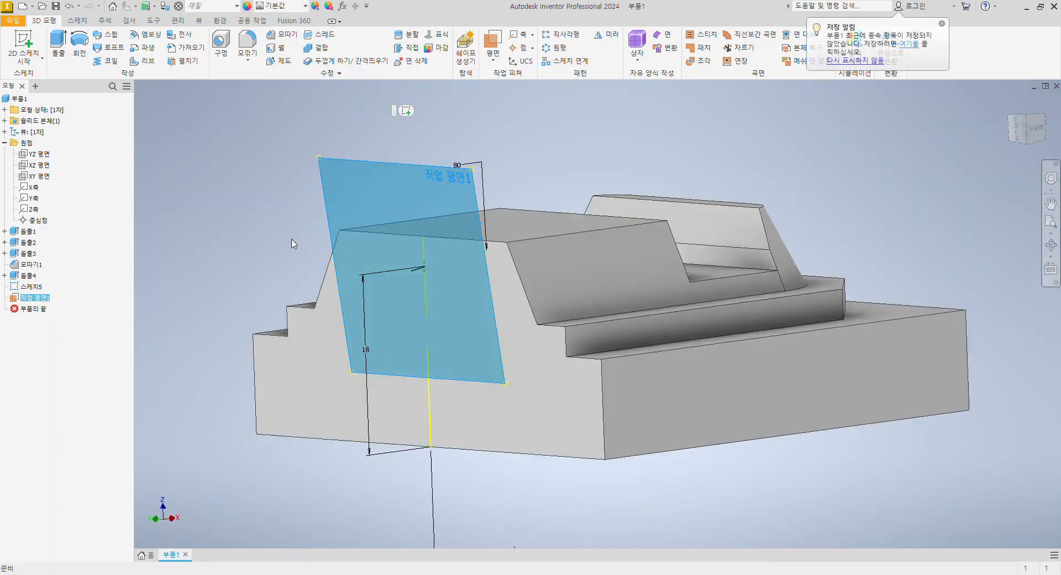
mouse_move(266, 250)
shift+middle_down()
mouse_move(329, 227)
mouse_move(825, 315)
mouse_move(884, 226)
mouse_move(865, 201)
mouse_move(881, 222)
mouse_move(865, 239)
mouse_move(837, 233)
shift+middle_up()
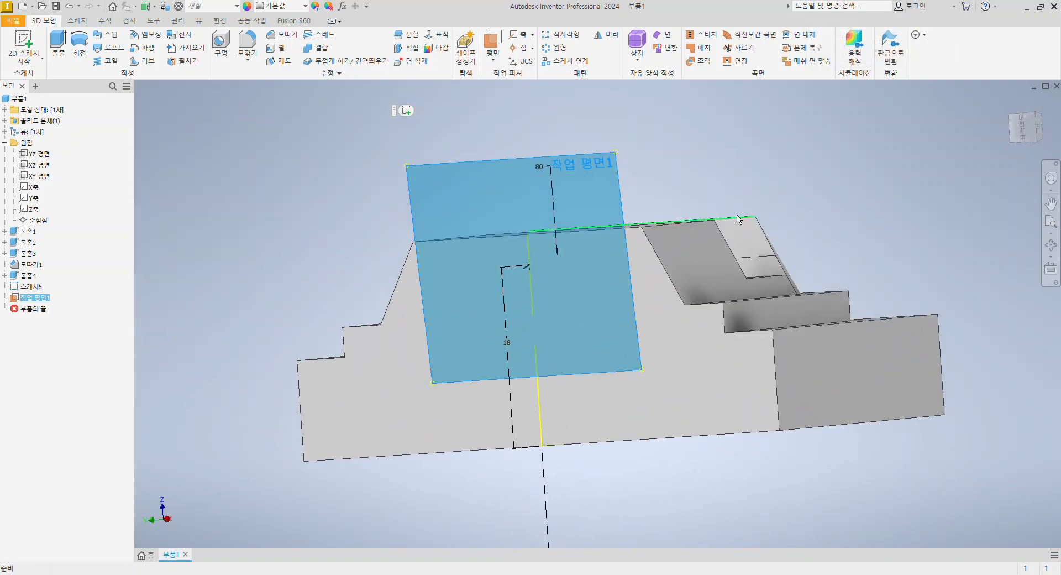
mouse_move(836, 229)
shift+middle_down()
mouse_move(831, 214)
mouse_move(834, 223)
mouse_move(756, 240)
mouse_move(652, 236)
mouse_move(754, 242)
mouse_move(829, 228)
mouse_move(884, 267)
mouse_move(830, 225)
mouse_move(807, 223)
mouse_move(834, 227)
shift+middle_up()
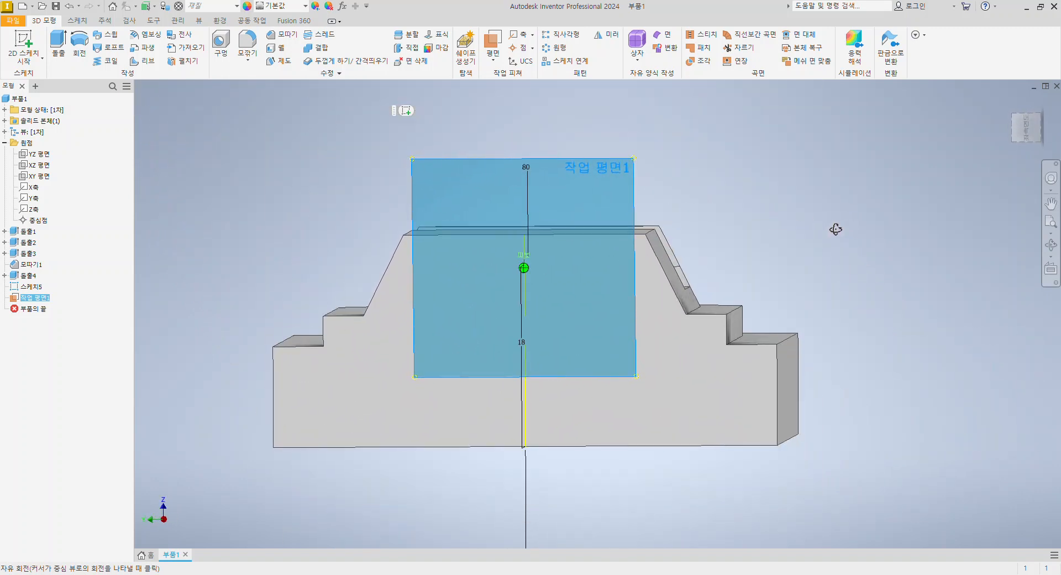
click(406, 111)
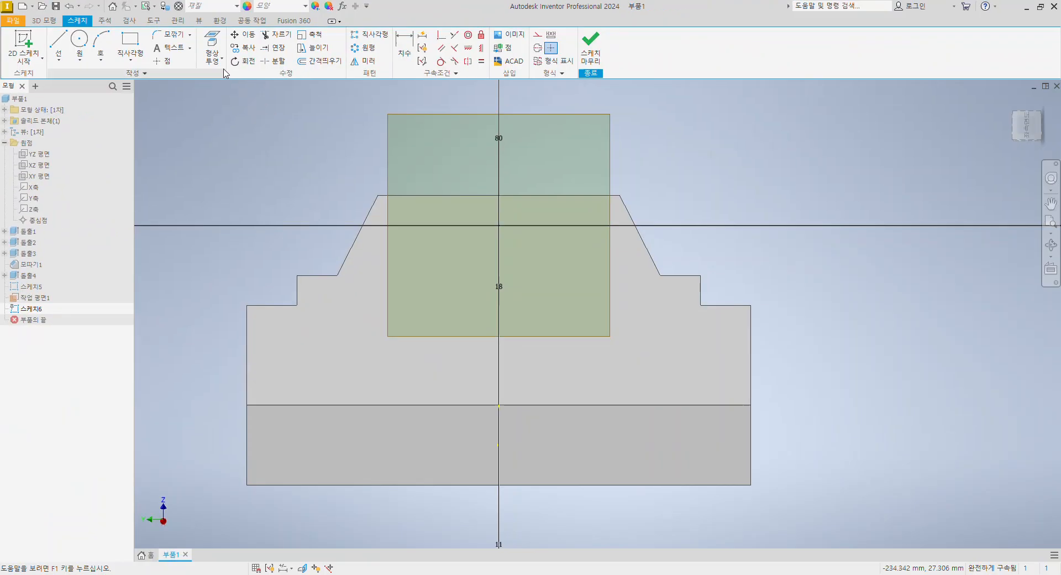
- Project the R80 arc's outer endpoint into the sketch
click(212, 49)
middle_drag(796, 225, 865, 237)
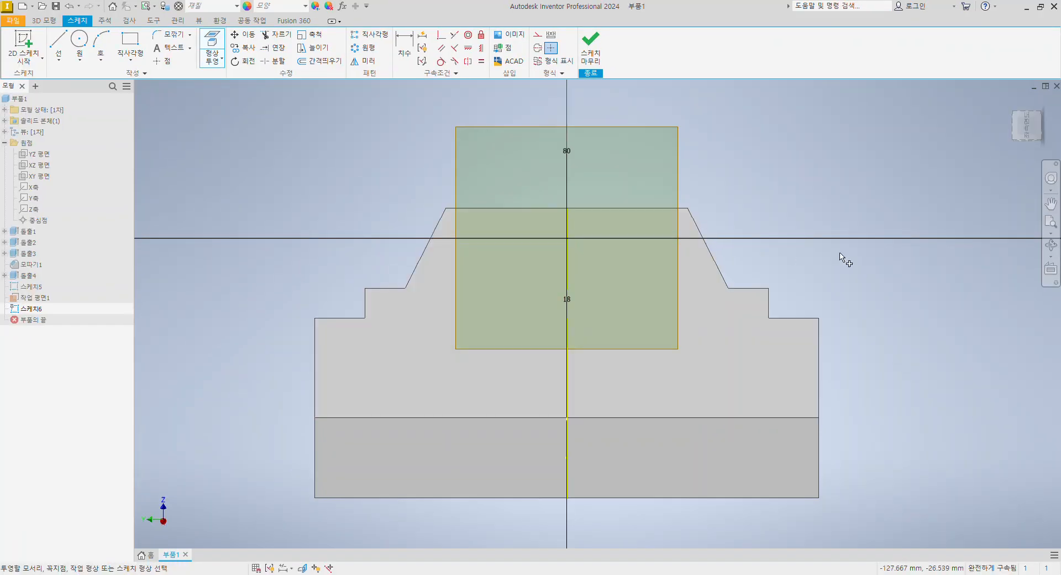
shift+middle_drag(929, 265, 901, 266)
shift+drag(901, 266, 867, 279)
shift+middle_drag(866, 279, 824, 283)
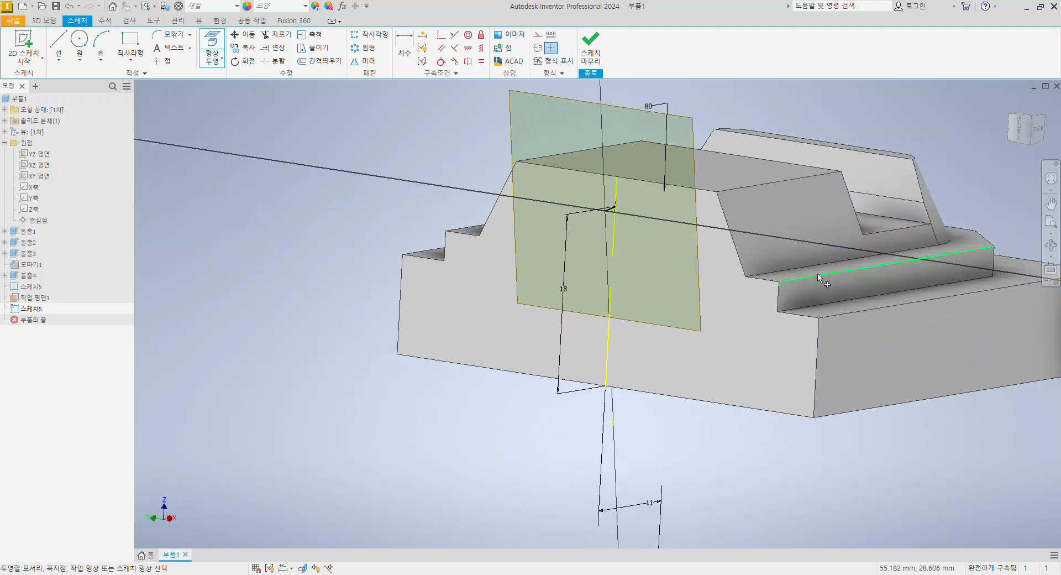
scroll(618, 219, up, 2)
scroll(618, 219, up, 4)
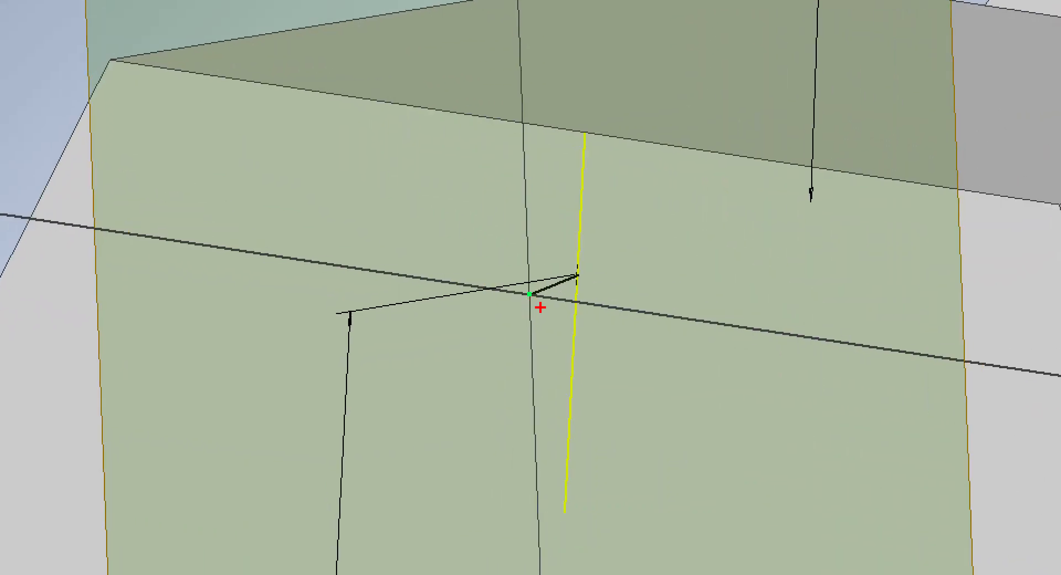
mouse_move(538, 301)
ctrl+shift+mouse_down()
mouse_move(706, 365)
mouse_move(720, 388)
mouse_move(708, 442)
ctrl+shift+mouse_up()
key(Escape)
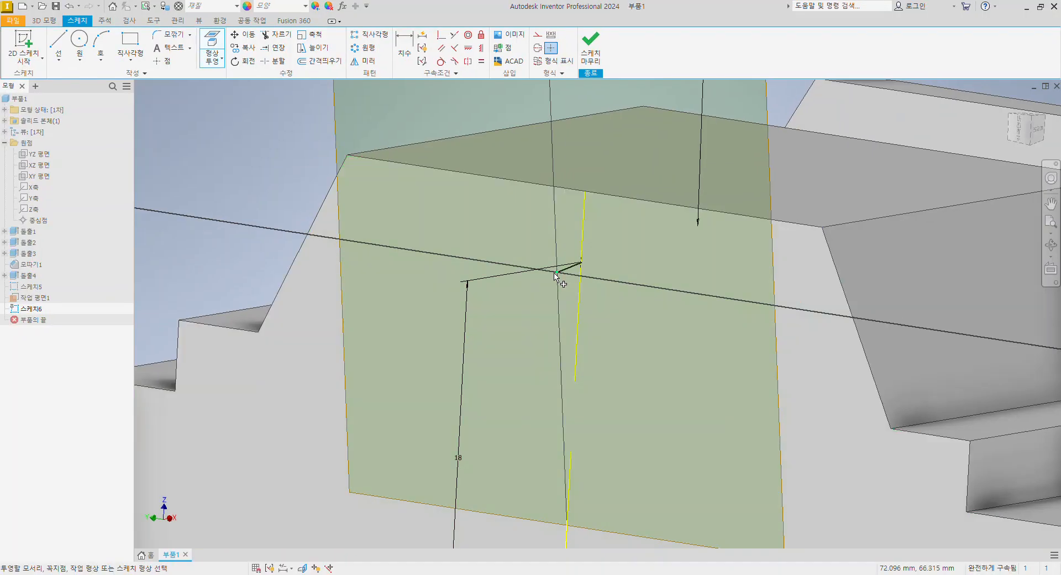
key(Escape)
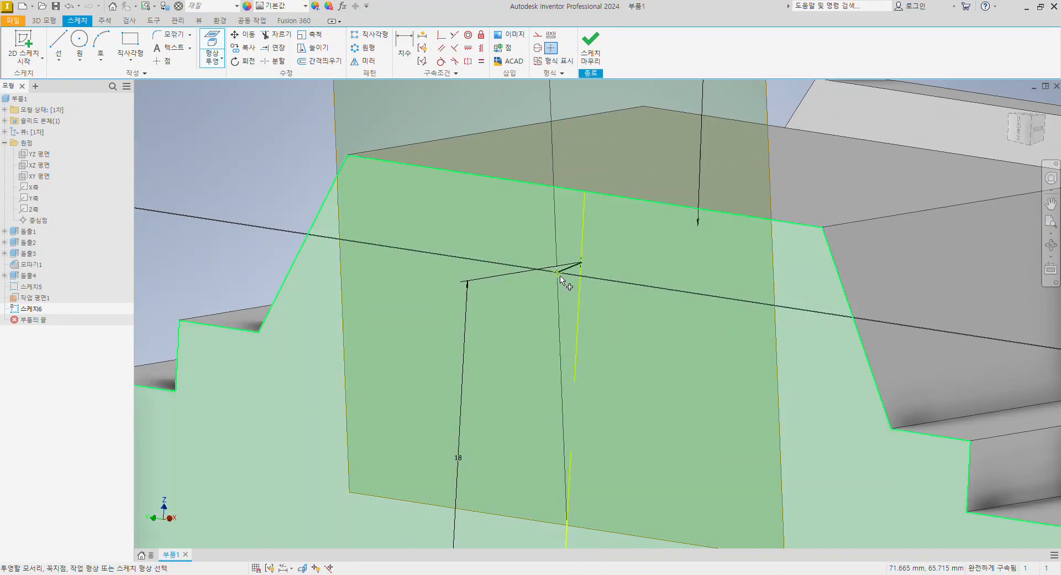
key(ctrl+1)
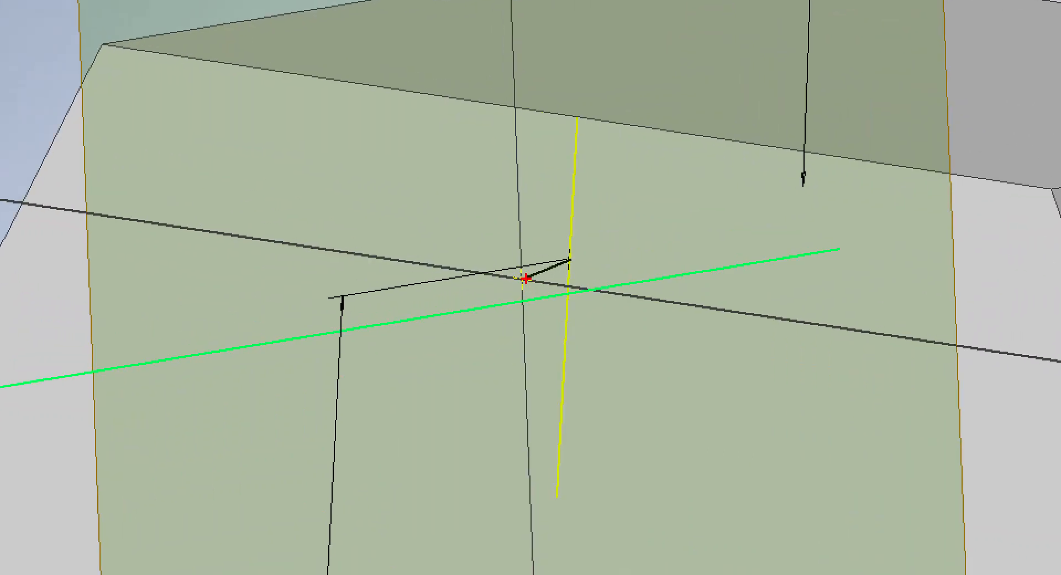
ctrl+shift+drag(526, 278, 679, 240)
key(Escape)
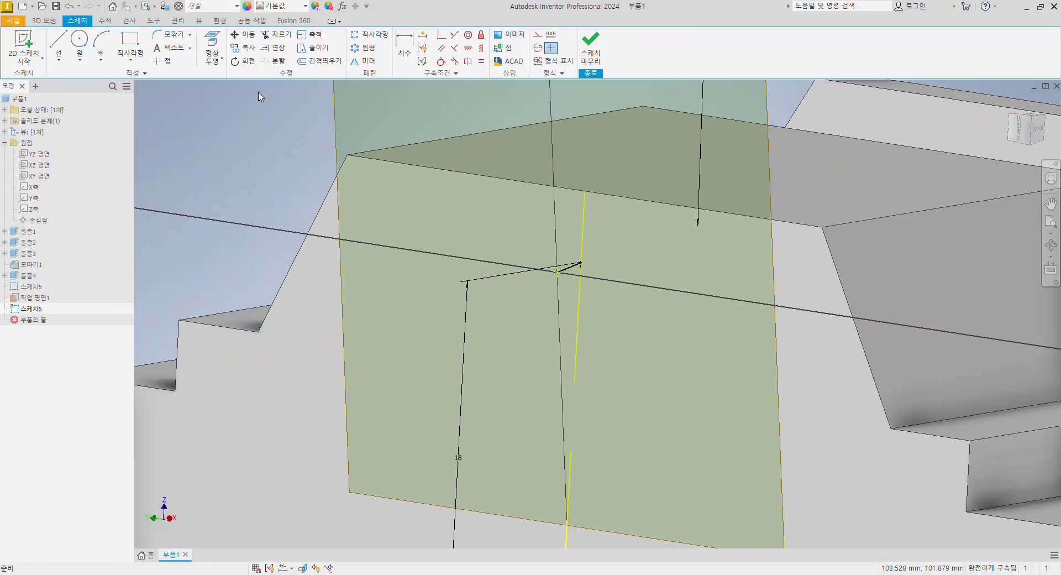
- Sketch a shallow upward-bulging three-point arc on the work plane, extending past both sloped sides of the tall block
click(104, 49)
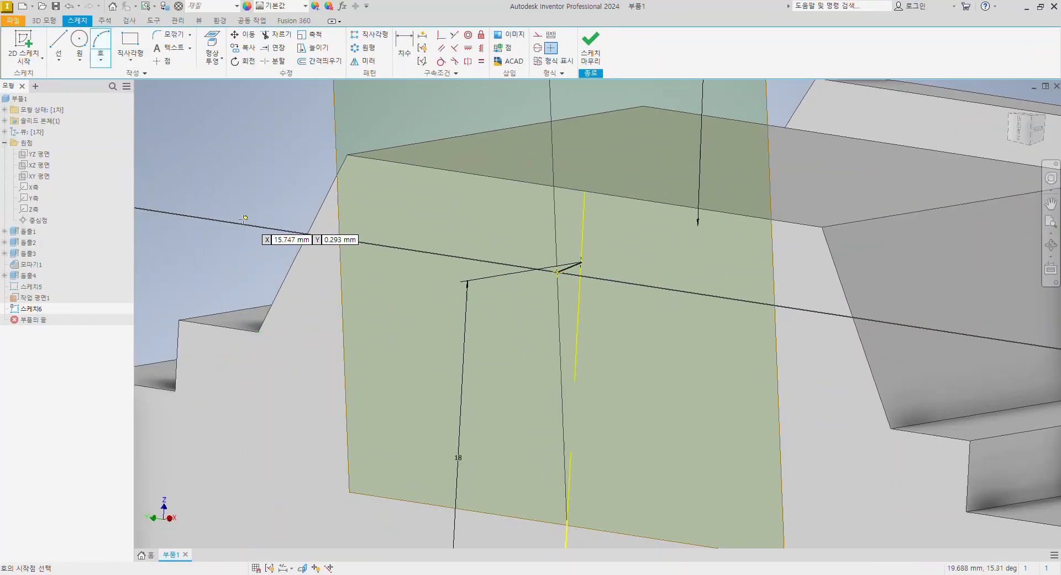
click(163, 254)
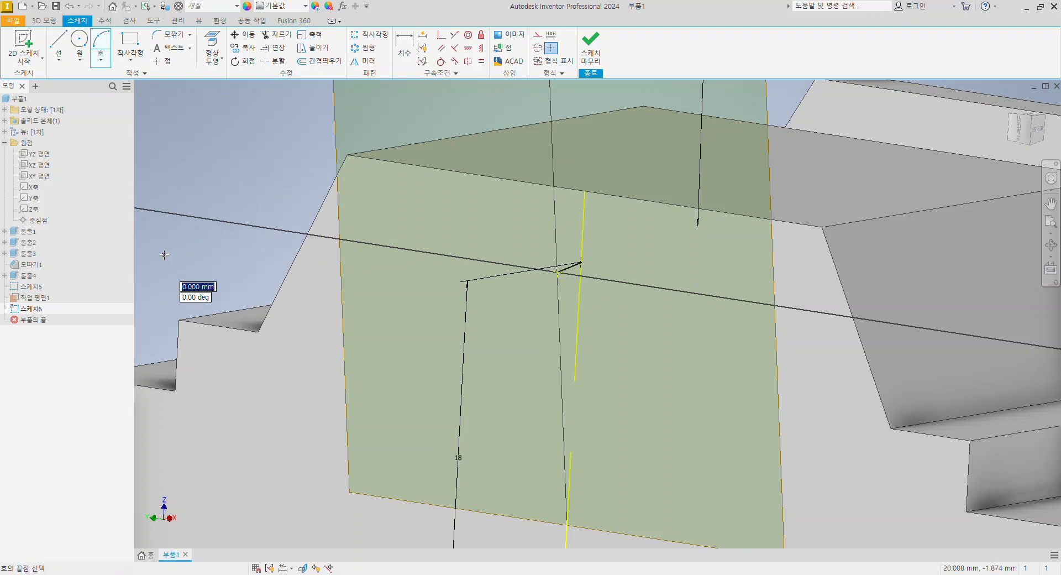
click(936, 345)
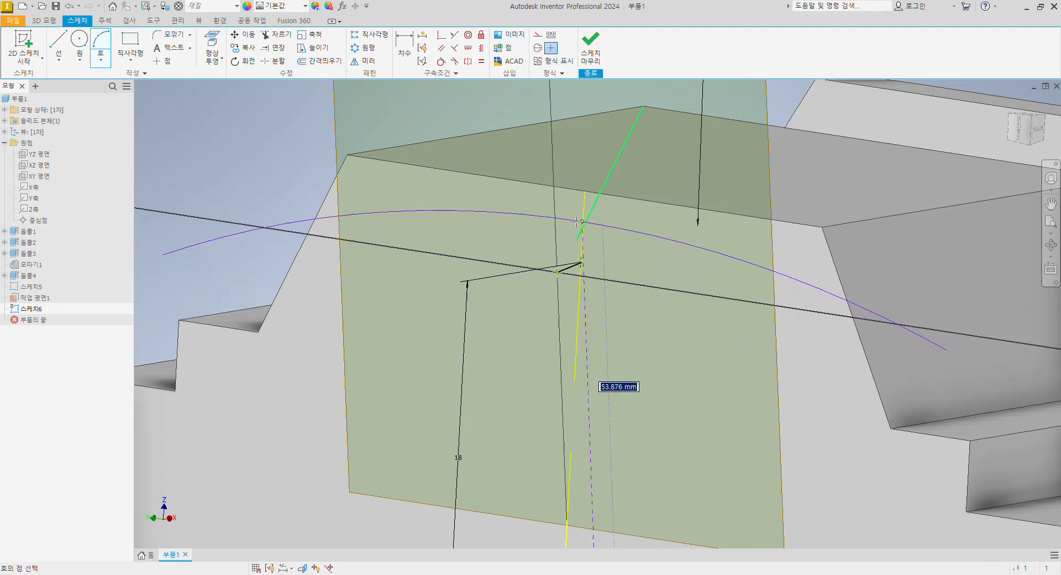
click(539, 223)
- Align the new arc's centre point vertically with the projected endpoint of the R80 arc
scroll(691, 310, down, 5)
middle_drag(727, 304, 567, 300)
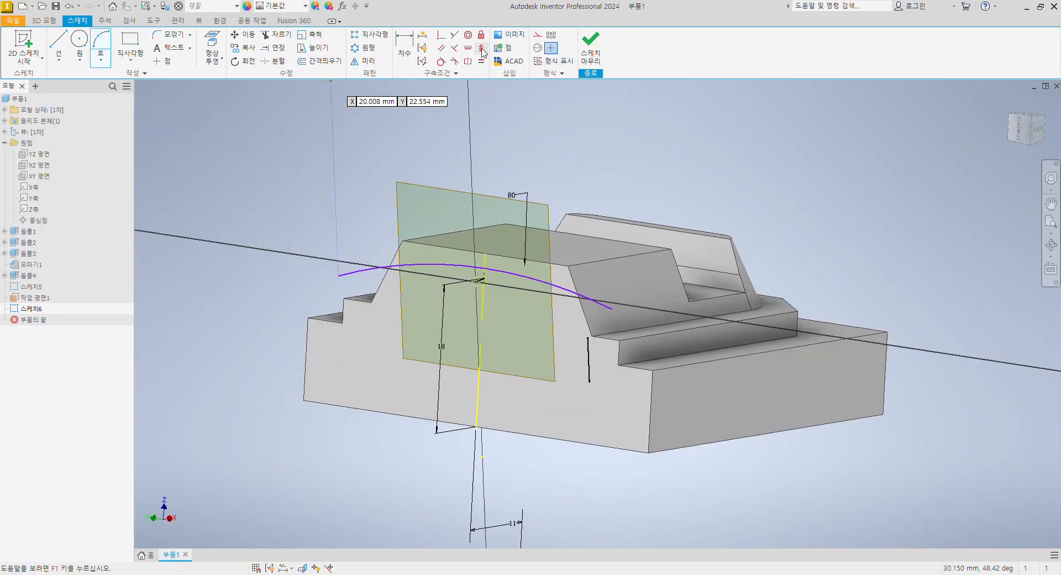
click(482, 50)
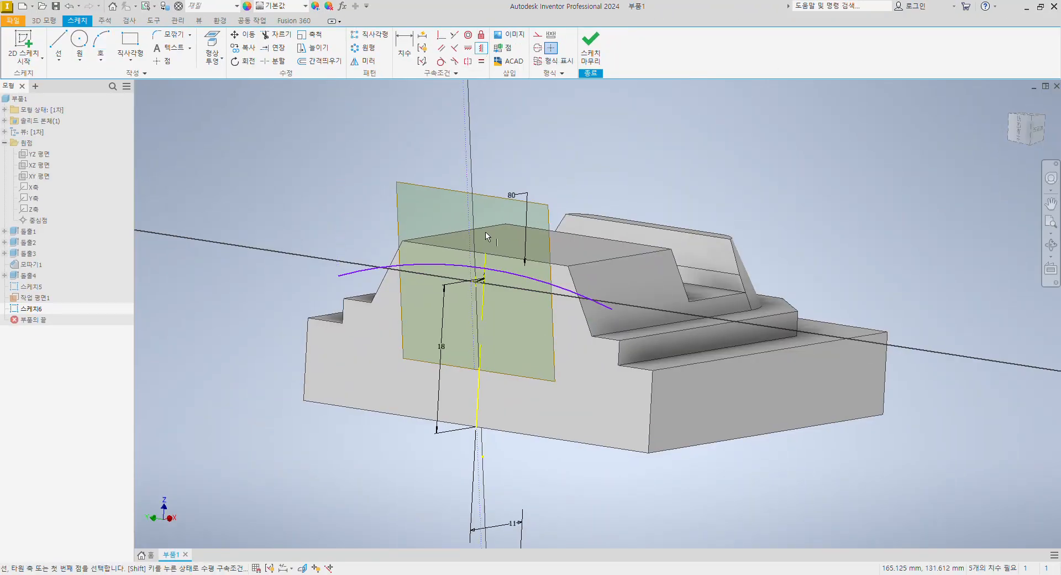
mouse_move(506, 451)
middle_down()
mouse_move(476, 246)
mouse_move(521, 194)
middle_up()
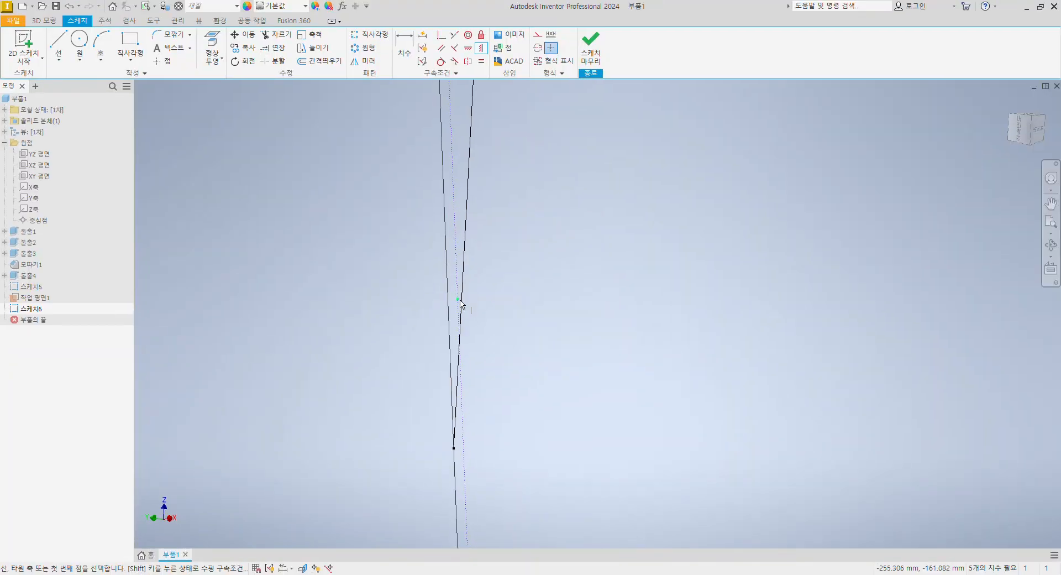
click(460, 302)
middle_drag(490, 195, 515, 435)
middle_drag(490, 236, 508, 377)
scroll(478, 197, up, 3)
scroll(479, 197, down, 5)
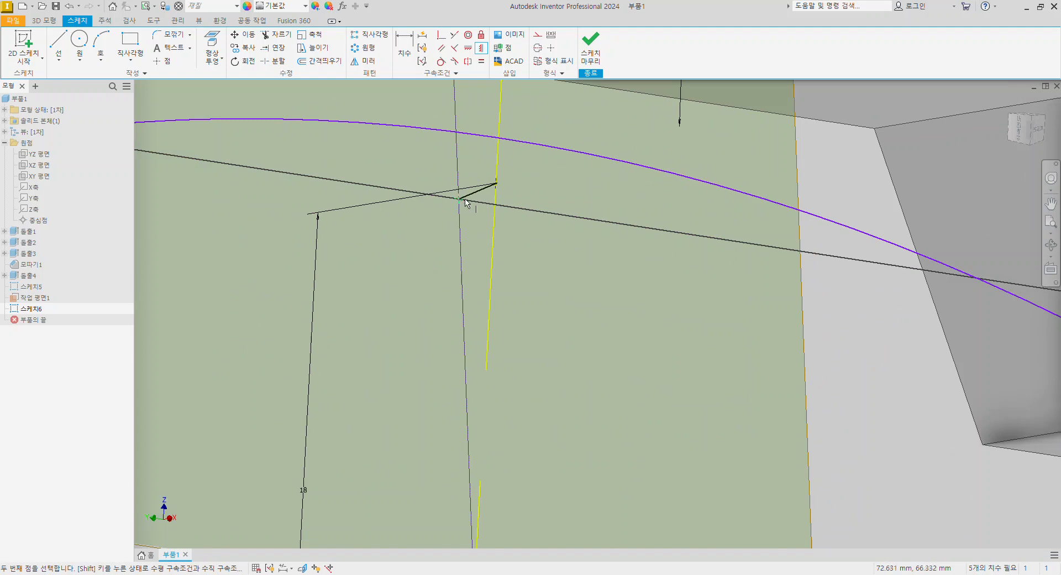
click(464, 200)
- Make the new arc coincident with the projected endpoint of the R80 arc
scroll(471, 261, up, 5)
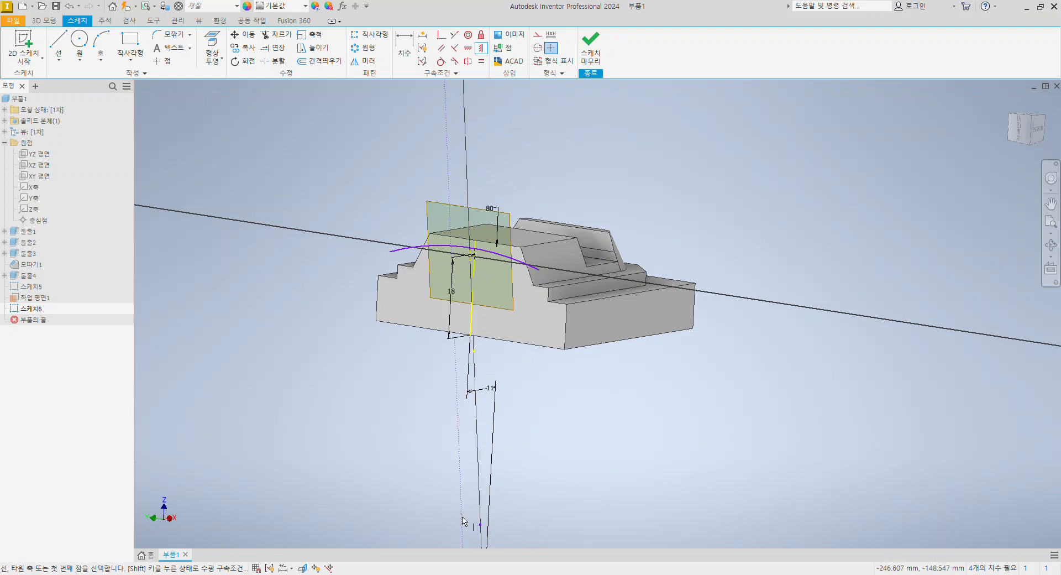
scroll(478, 223, up, 3)
scroll(471, 233, down, 9)
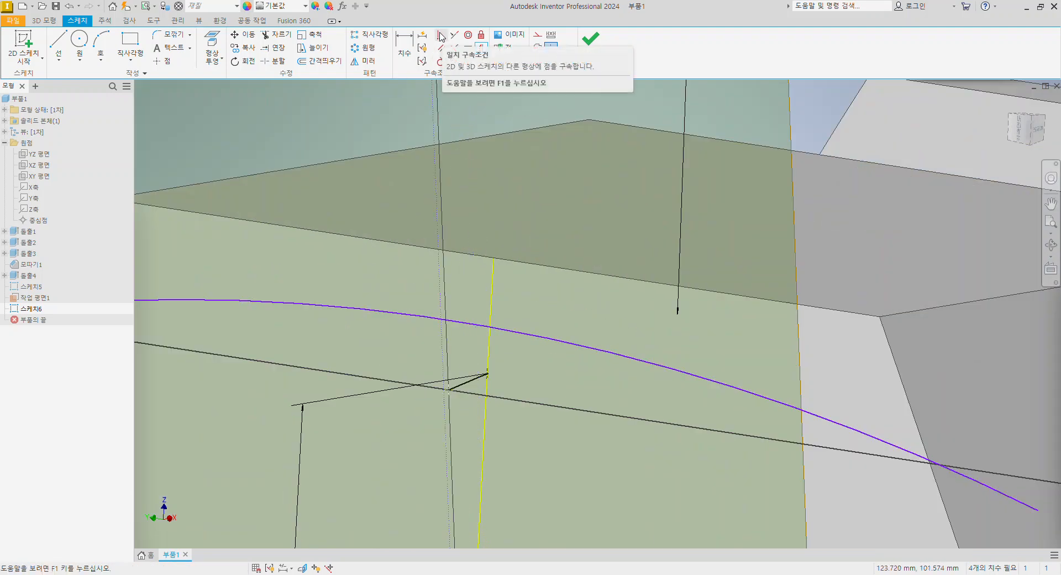
click(440, 36)
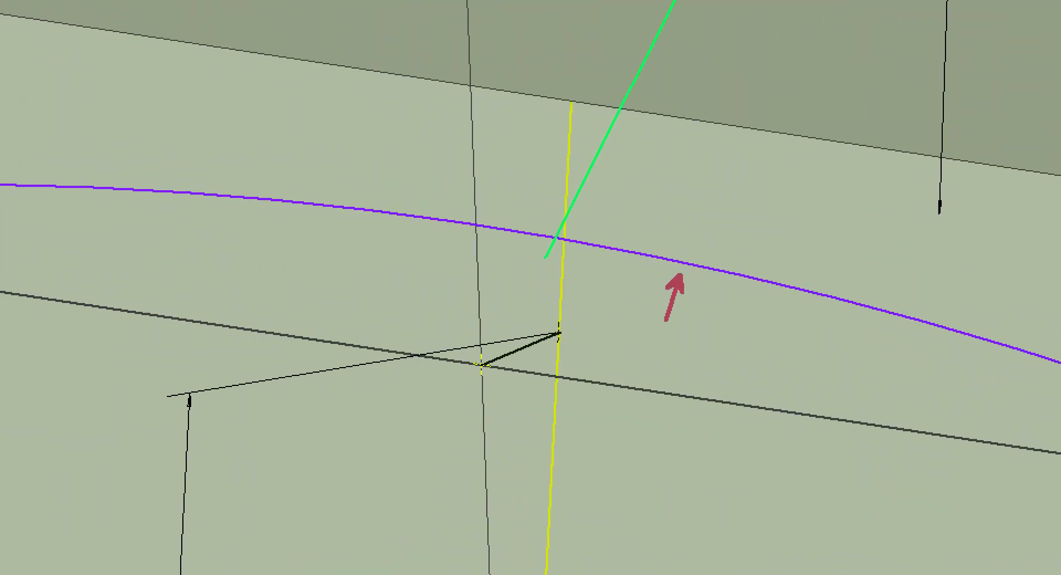
ctrl+shift+drag(494, 357, 581, 312)
key(Escape)
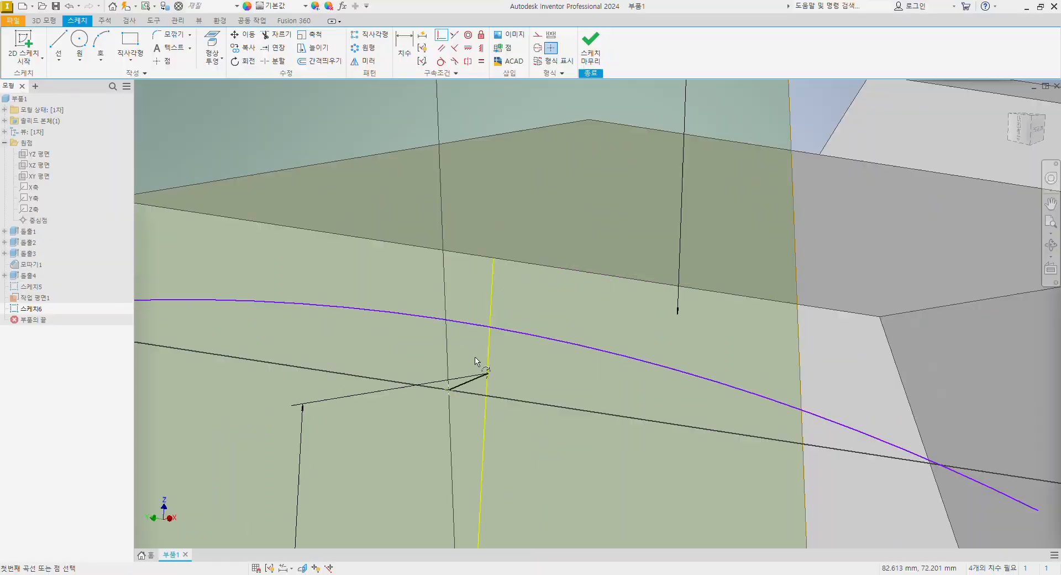
click(519, 336)
click(452, 390)
- Dimension the new arc's radius as 60 mm
scroll(334, 391, up, 3)
middle_drag(311, 341, 519, 316)
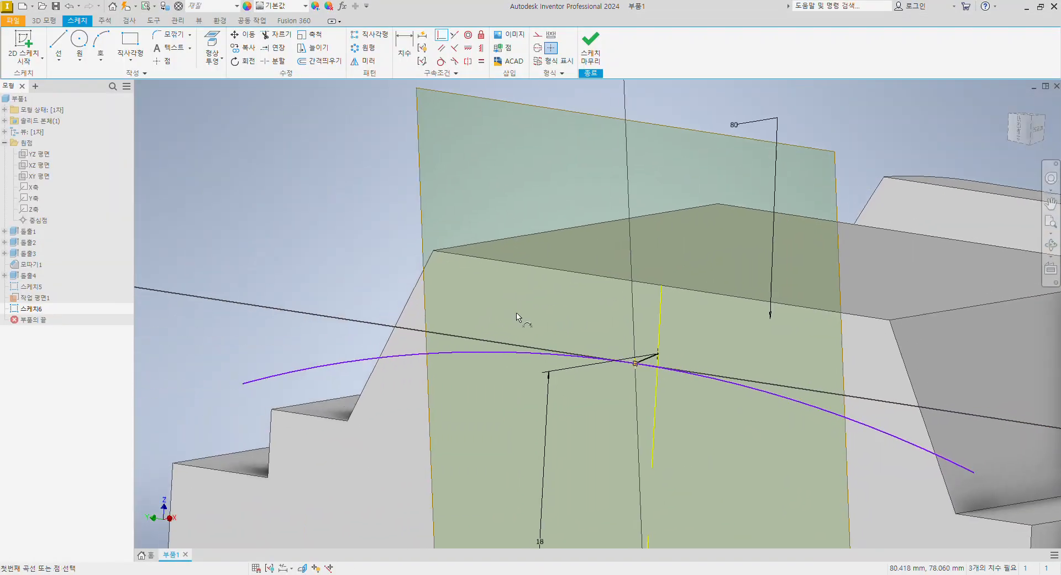
middle_drag(334, 265, 284, 244)
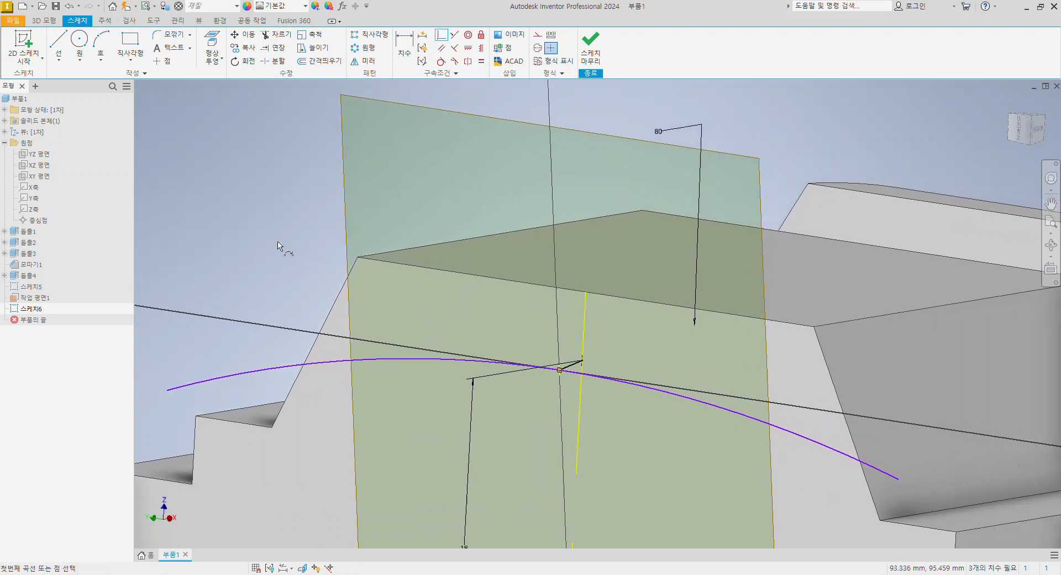
click(405, 41)
click(280, 369)
click(287, 276)
click(287, 277)
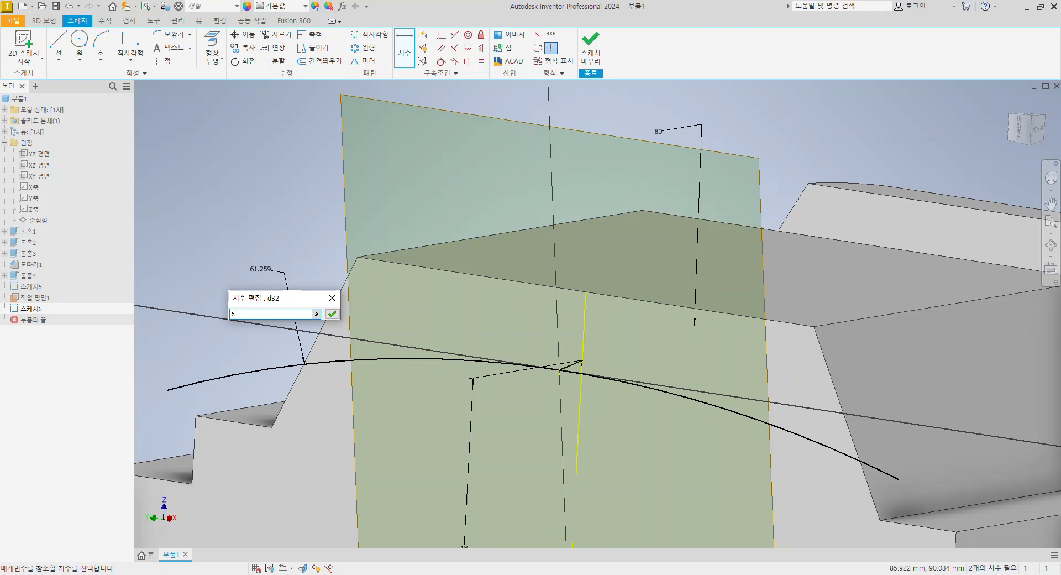
key(Return)
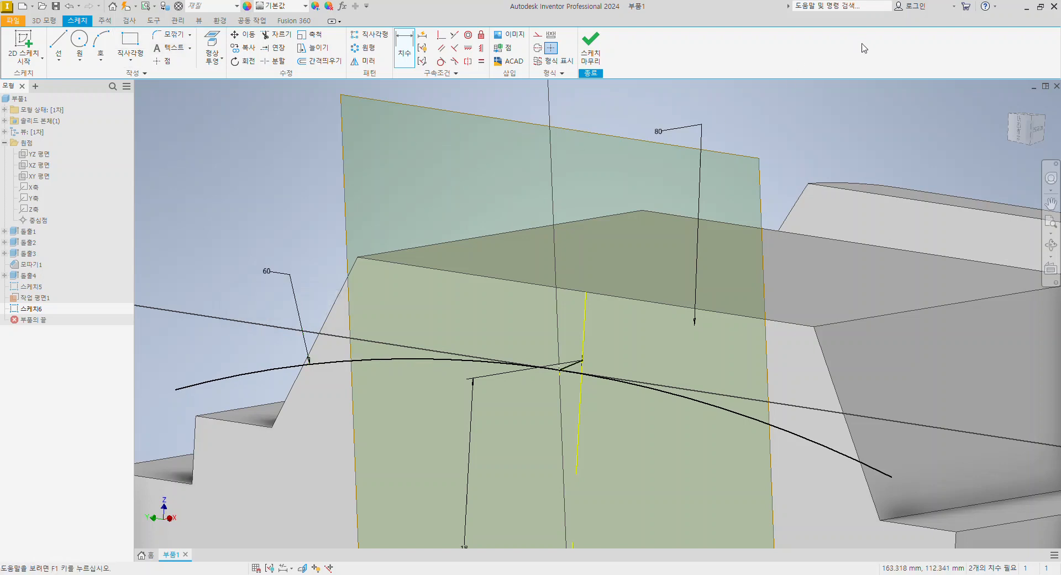
- Draw three connected lines above the R60 arc, with a horizontal top line, closing the profile from one arc endpoint to the other
click(1026, 131)
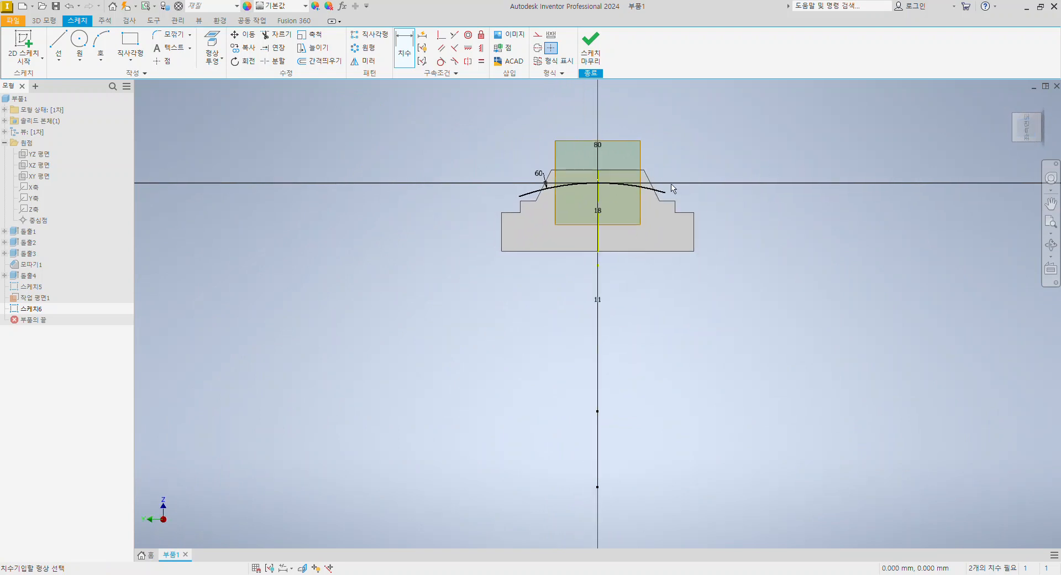
scroll(673, 189, down, 2)
scroll(675, 194, up, 8)
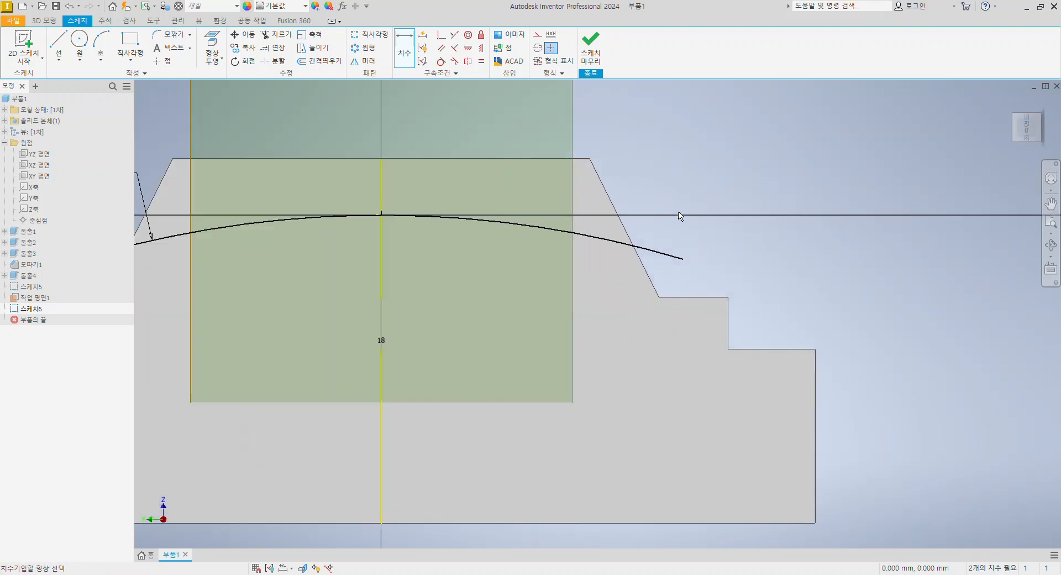
mouse_move(659, 212)
middle_down()
mouse_move(904, 228)
mouse_move(659, 247)
middle_up()
scroll(874, 230, down, 3)
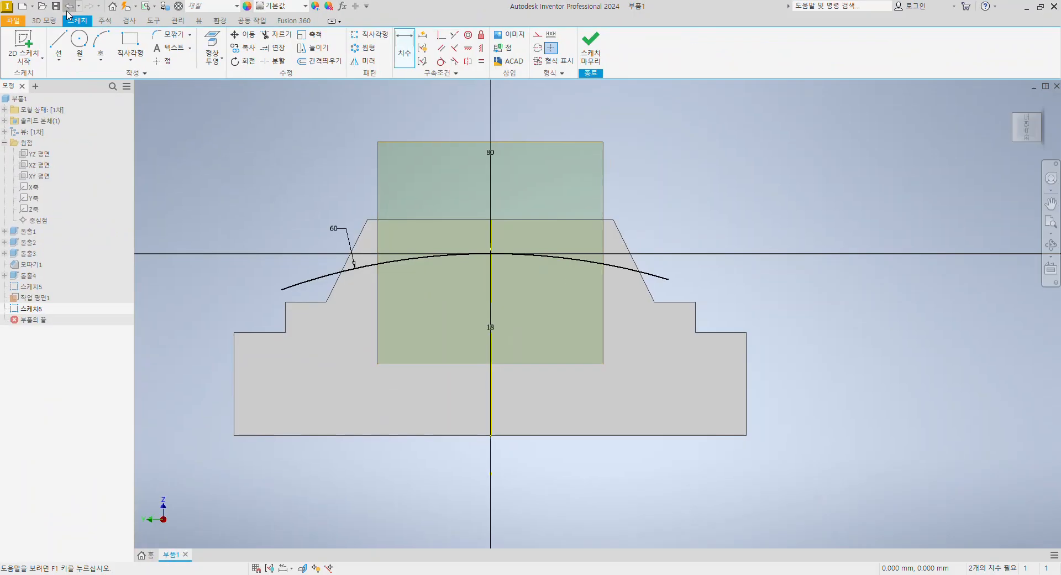
click(58, 44)
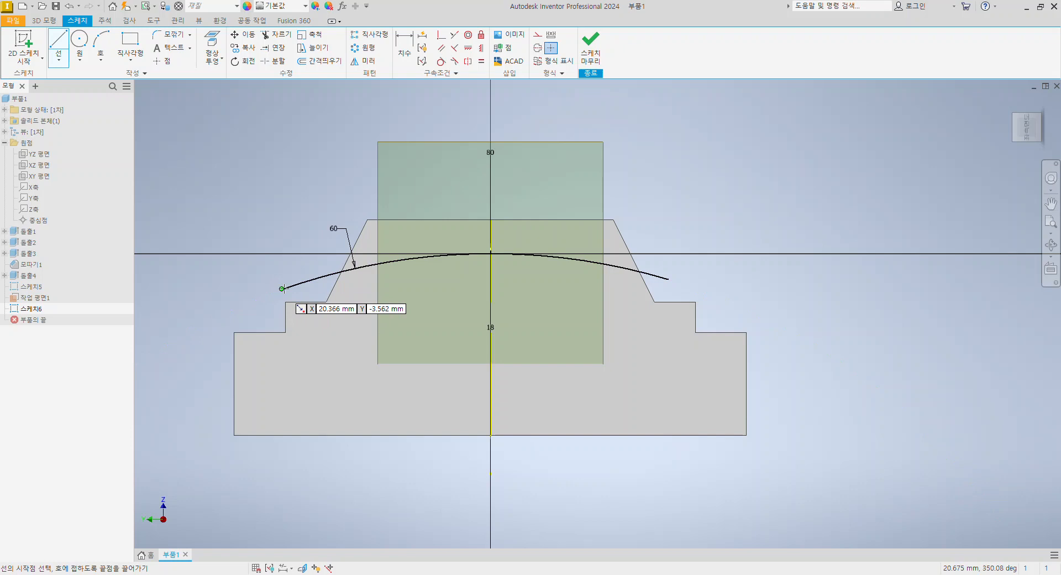
click(282, 289)
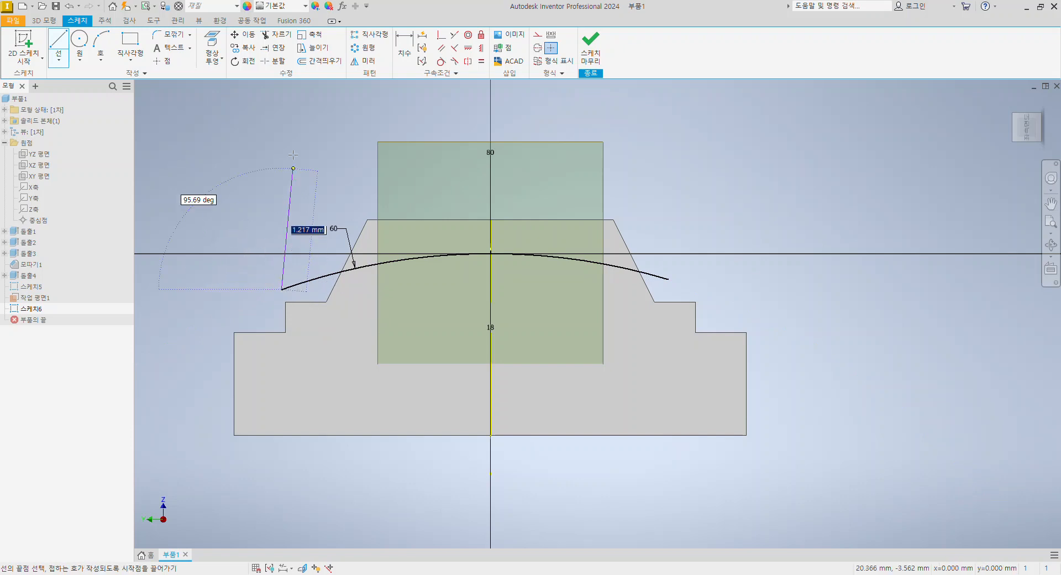
click(221, 111)
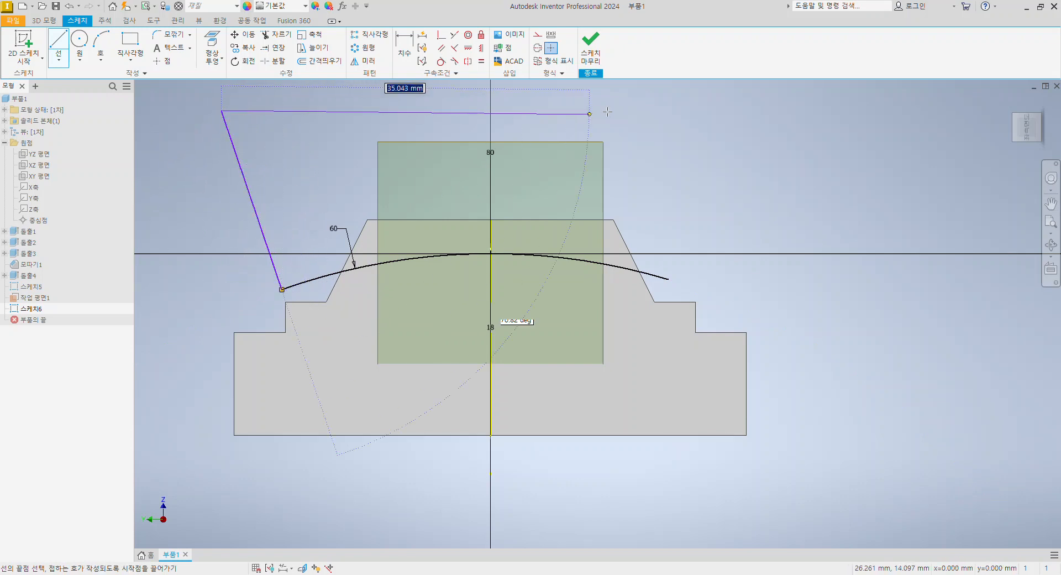
click(785, 110)
click(669, 279)
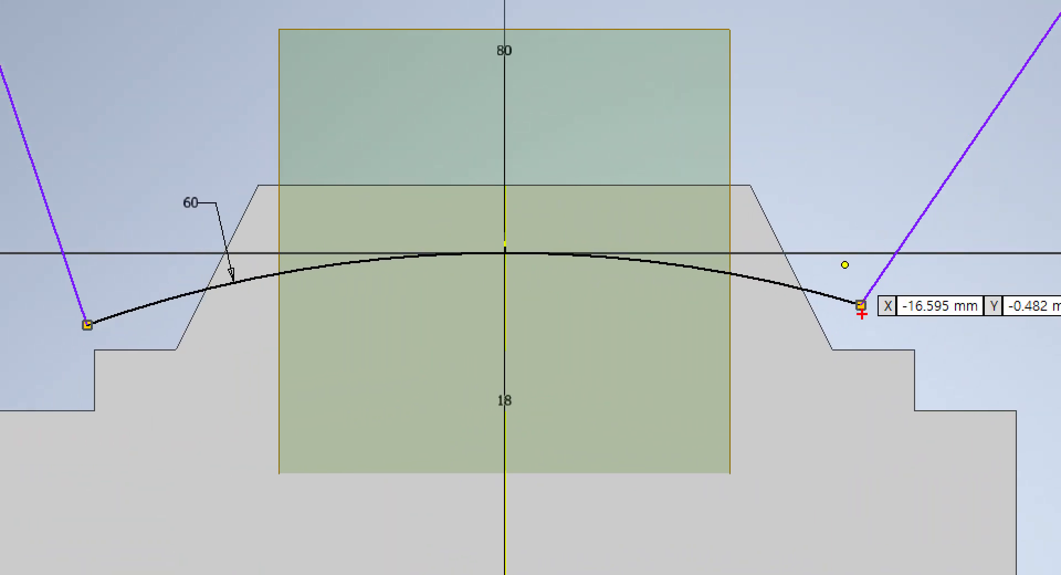
mouse_move(648, 214)
mouse_down()
mouse_move(390, 236)
mouse_move(231, 272)
mouse_up()
drag(277, 221, 218, 237)
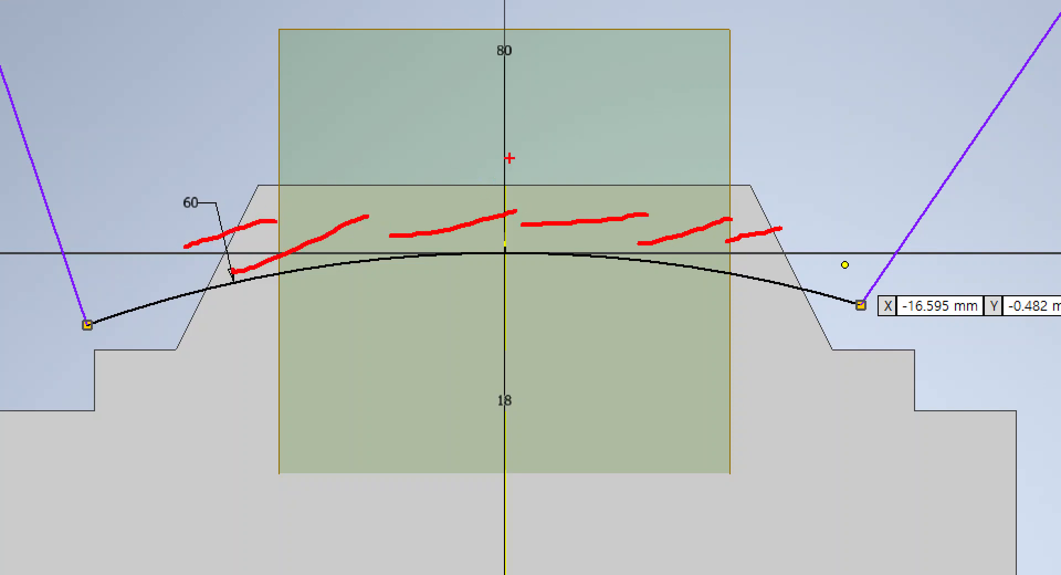
key(Escape)
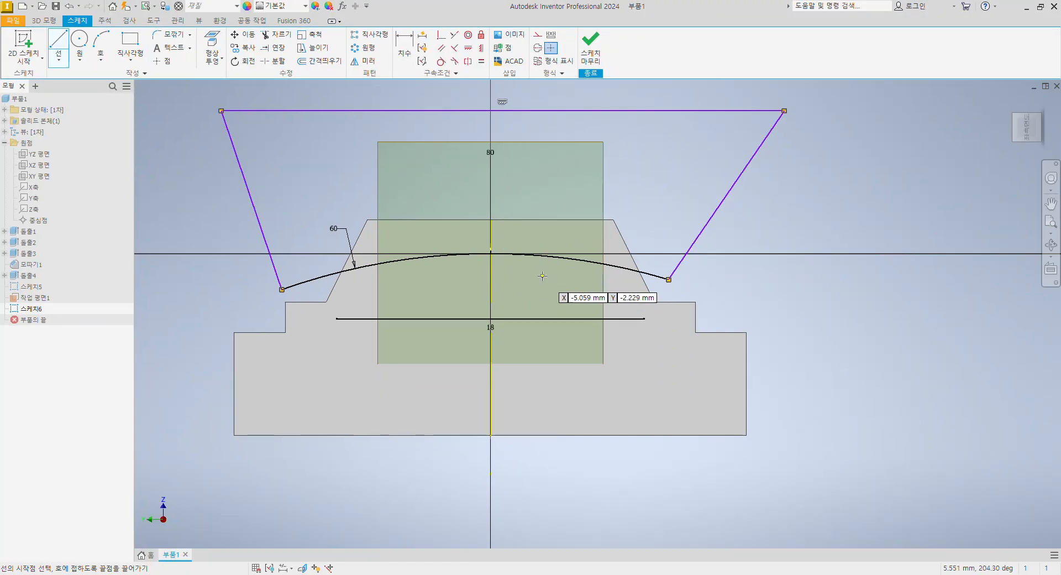
key(ctrl+1)
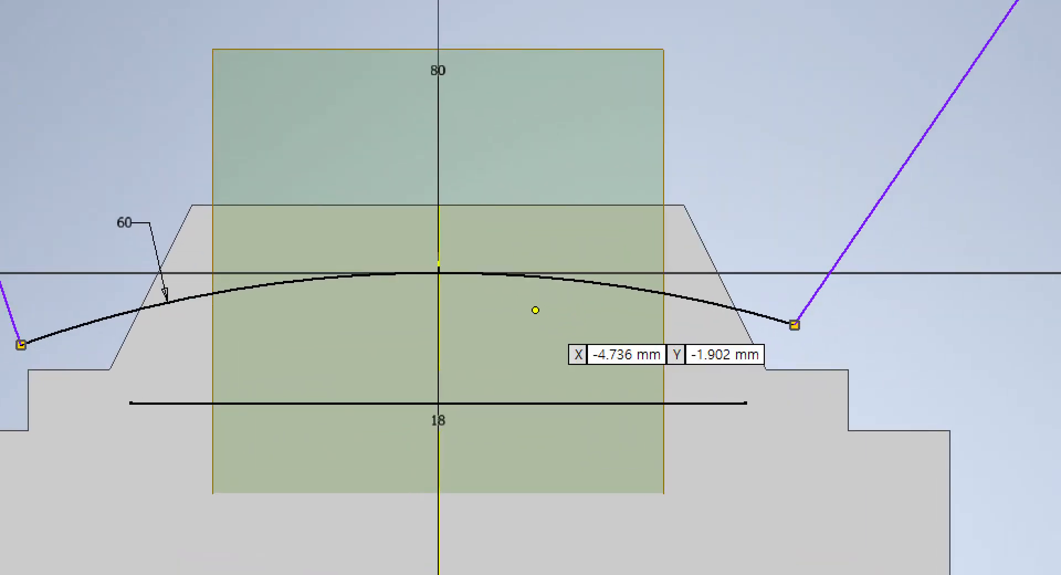
key(Escape)
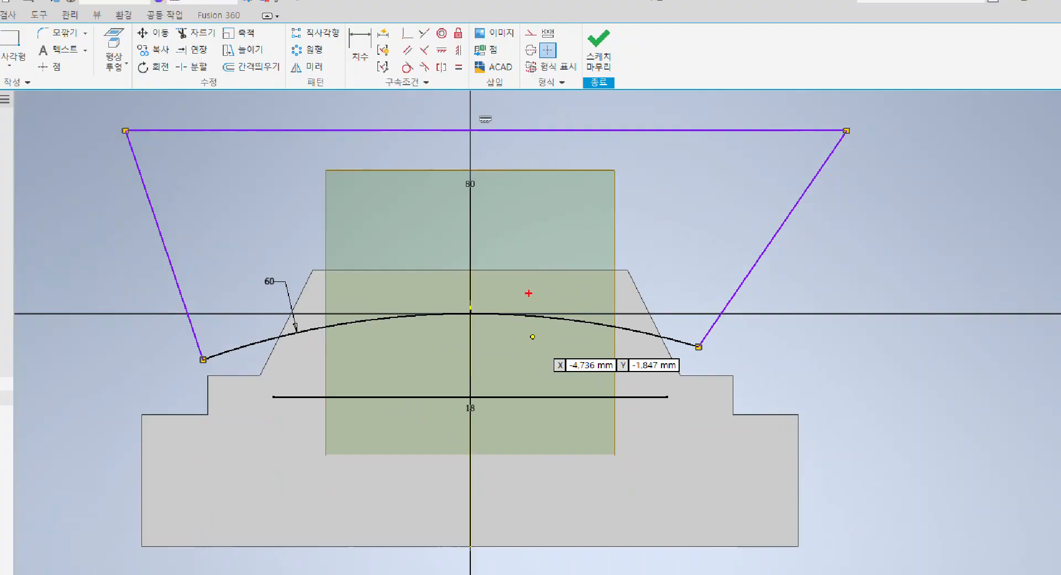
- Finish the sketch of the closed R60 profile
mouse_move(743, 236)
shift+middle_down()
mouse_move(713, 237)
mouse_move(628, 113)
shift+middle_up()
click(590, 55)
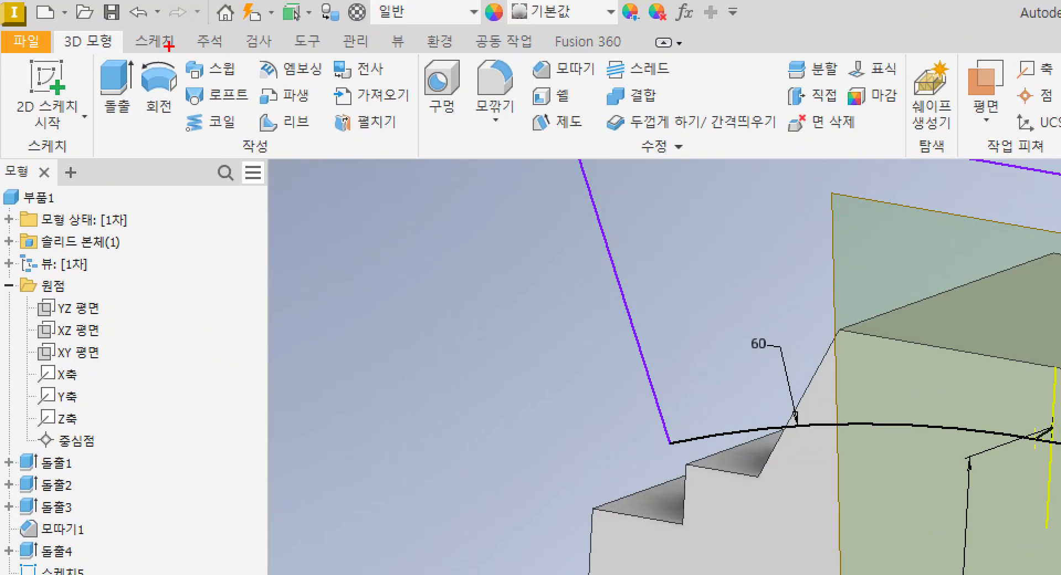
ctrl+drag(169, 46, 259, 85)
ctrl+shift+drag(239, 88, 401, 245)
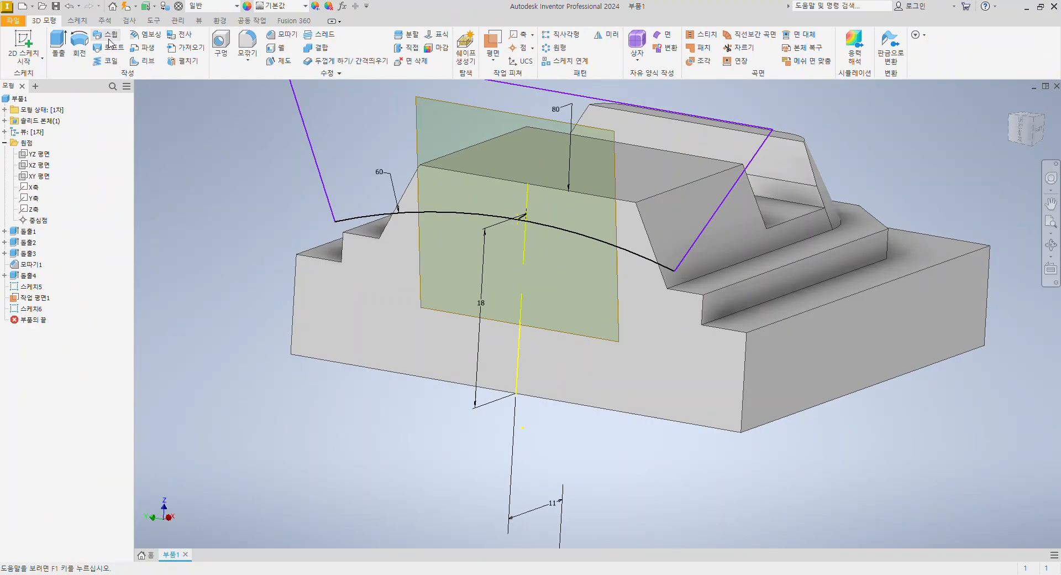
- Cut the top of the tall block with a Sweep of the closed R60 profile along the R80 arc path, with 0 deg taper
click(108, 37)
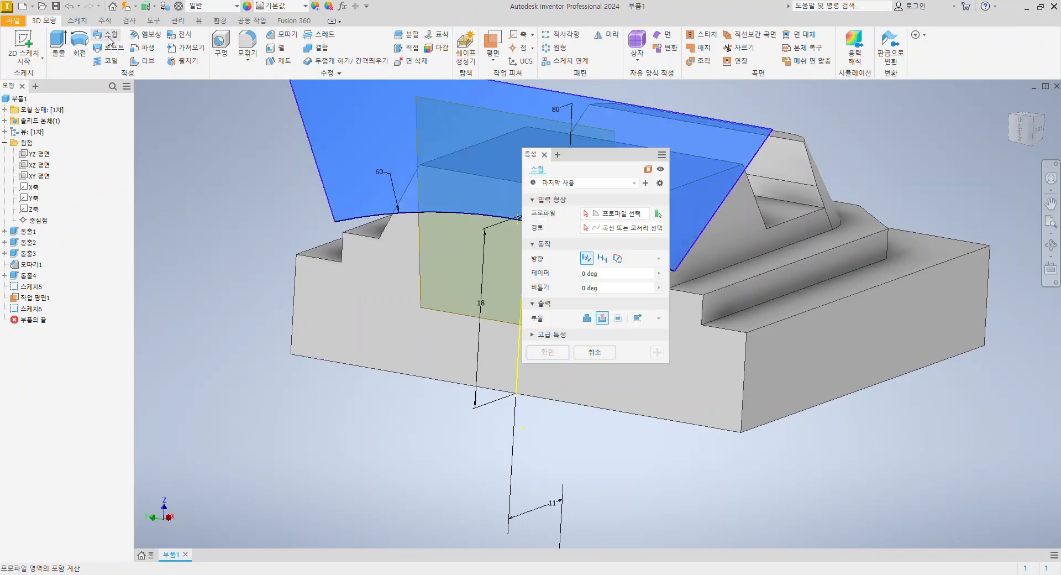
shift+middle_drag(260, 246, 354, 226)
middle_drag(363, 110, 312, 195)
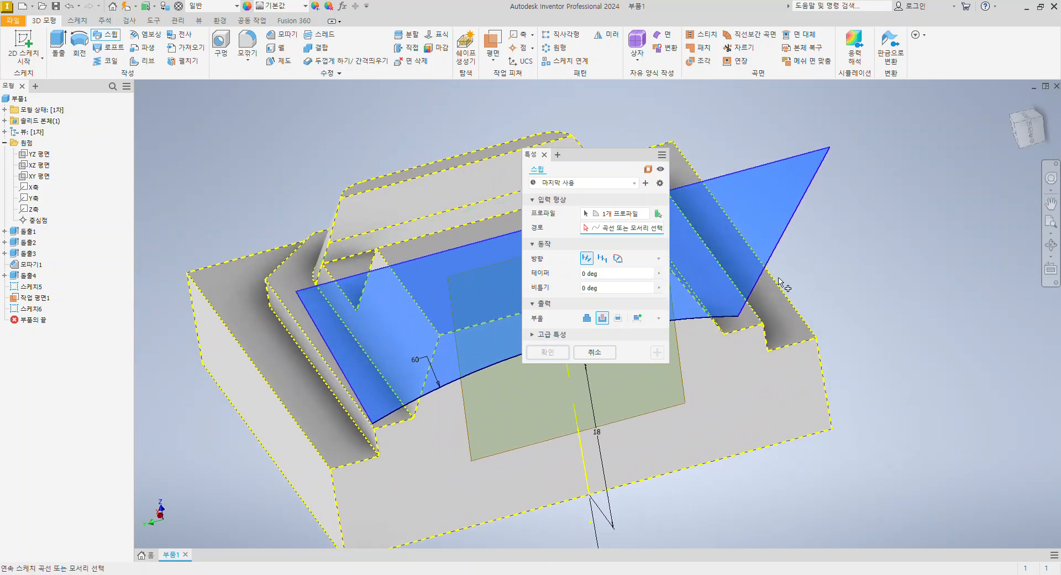
shift+middle_drag(730, 540, 479, 495)
middle_drag(399, 212, 228, 215)
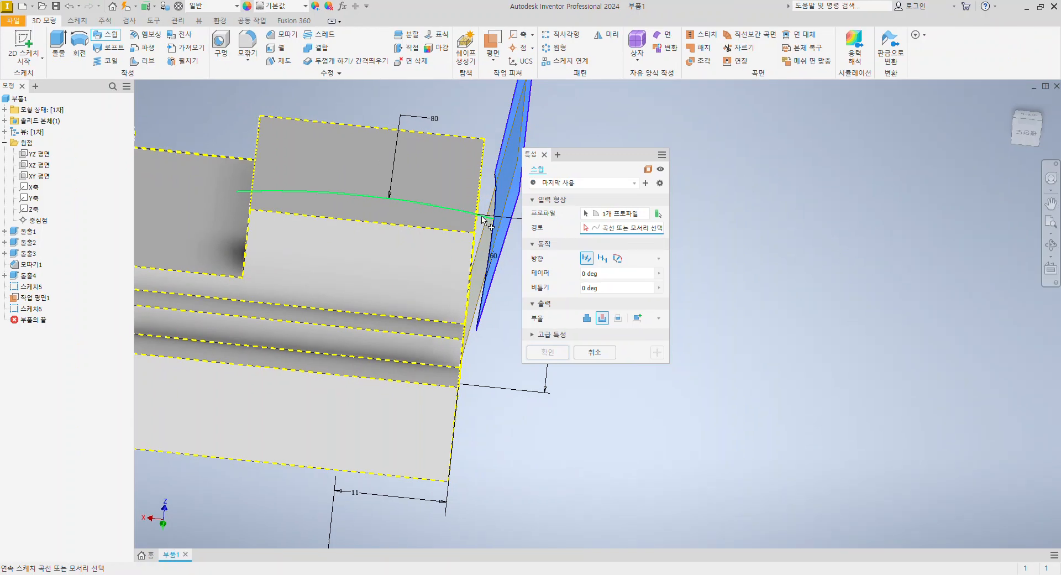
click(481, 219)
shift+middle_drag(734, 326, 714, 315)
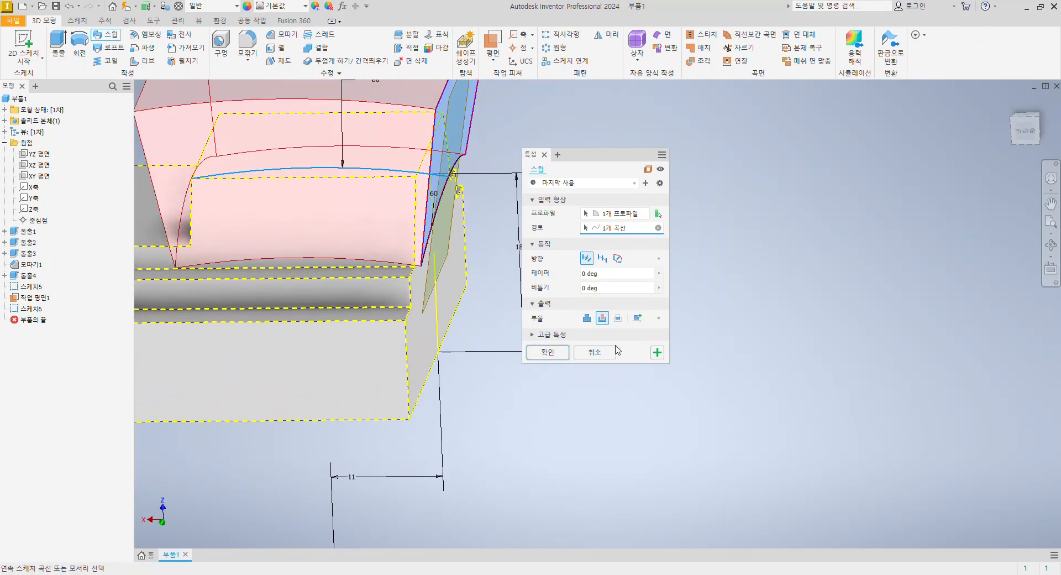
click(557, 355)
shift+middle_drag(552, 356, 528, 314)
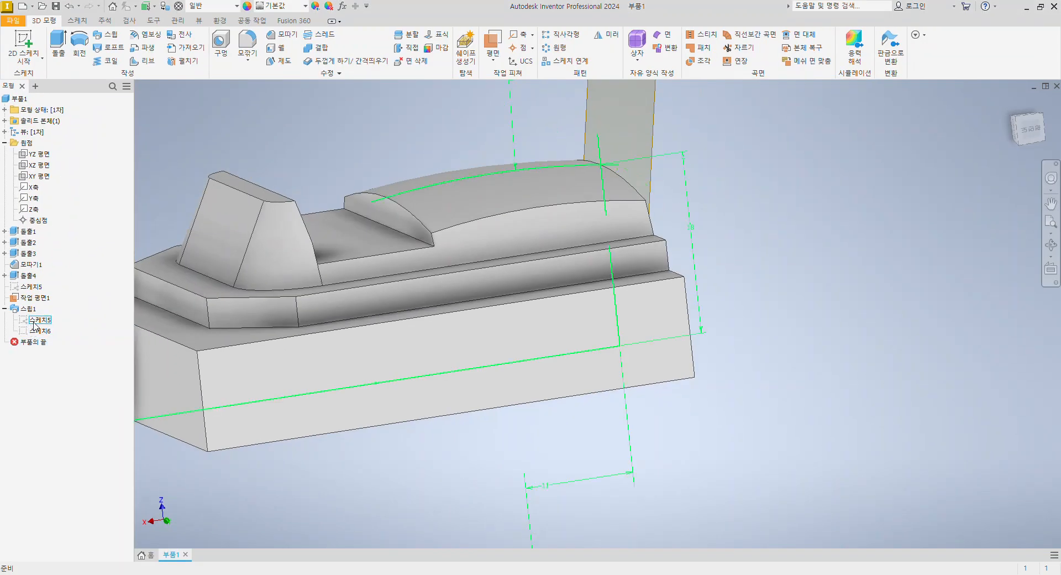
- Reopen the sweep's R80 path sketch to examine how the arc extends past both ends of the tall block, and exit it
click(68, 291)
ctrl+click(36, 330)
click(46, 321)
double_click(44, 321)
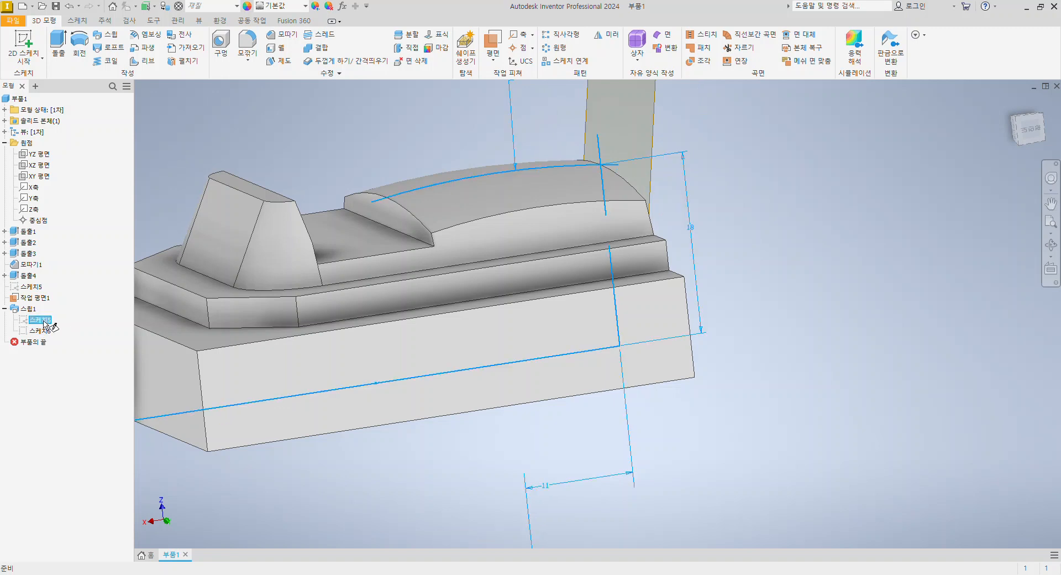
mouse_move(670, 225)
middle_down()
mouse_move(557, 389)
mouse_move(506, 440)
middle_up()
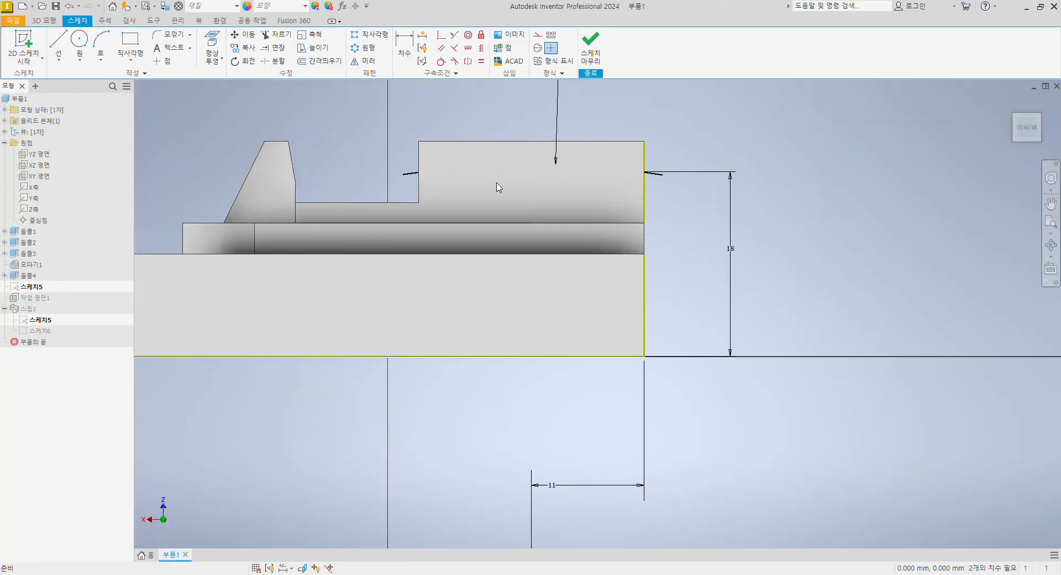
drag(406, 176, 404, 173)
click(592, 56)
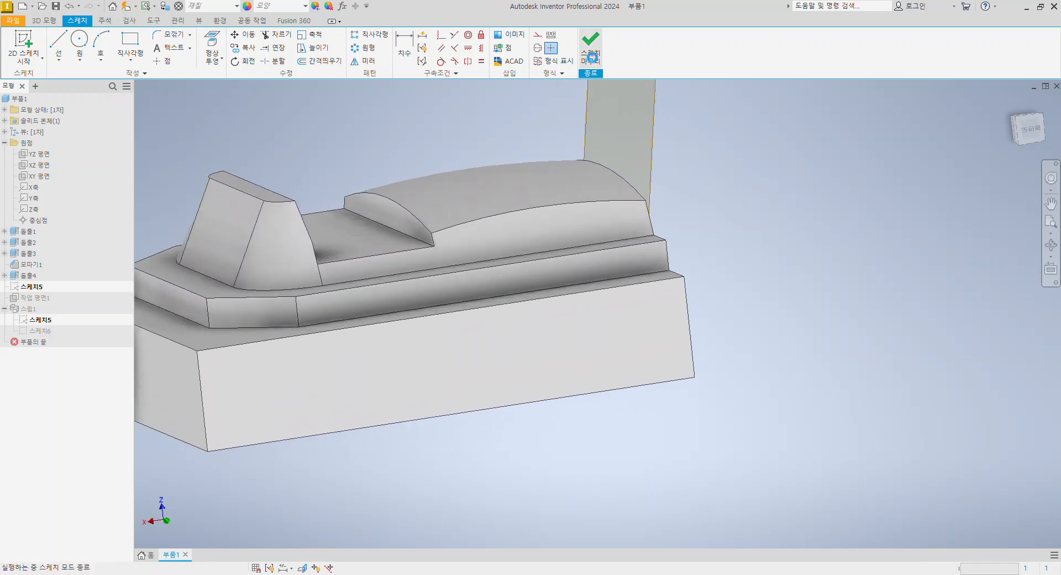
mouse_move(770, 266)
shift+middle_down()
mouse_move(588, 320)
mouse_move(602, 291)
mouse_move(718, 255)
mouse_move(589, 269)
shift+middle_up()
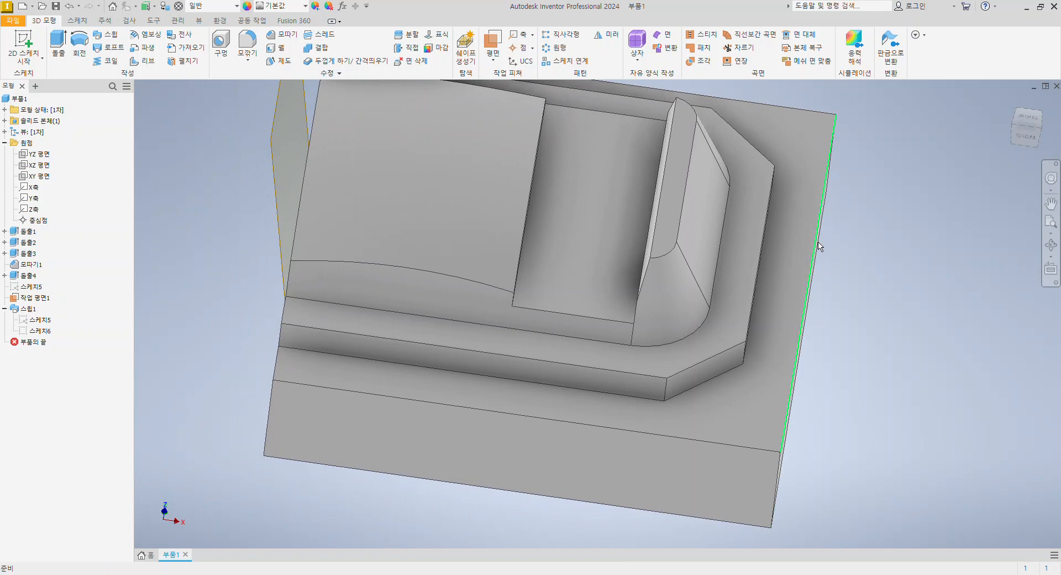
- Switch to the PDF exam drawing in Edge to examine the raised rounded pad on the curved top, and return to Inventor
key(alt+Tab)
key(ctrl+1)
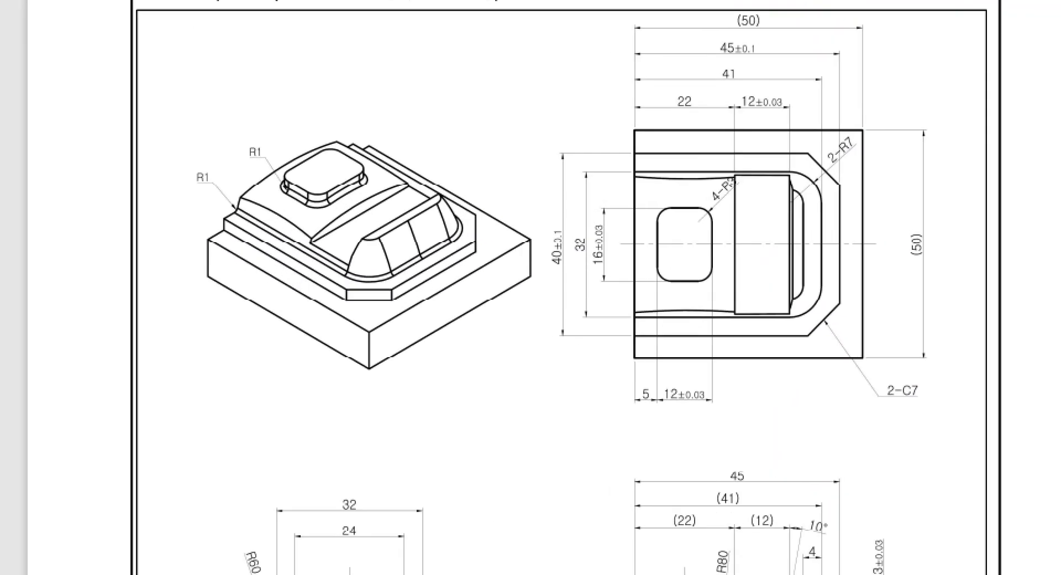
click(452, 240)
ctrl+shift+drag(360, 187, 552, 224)
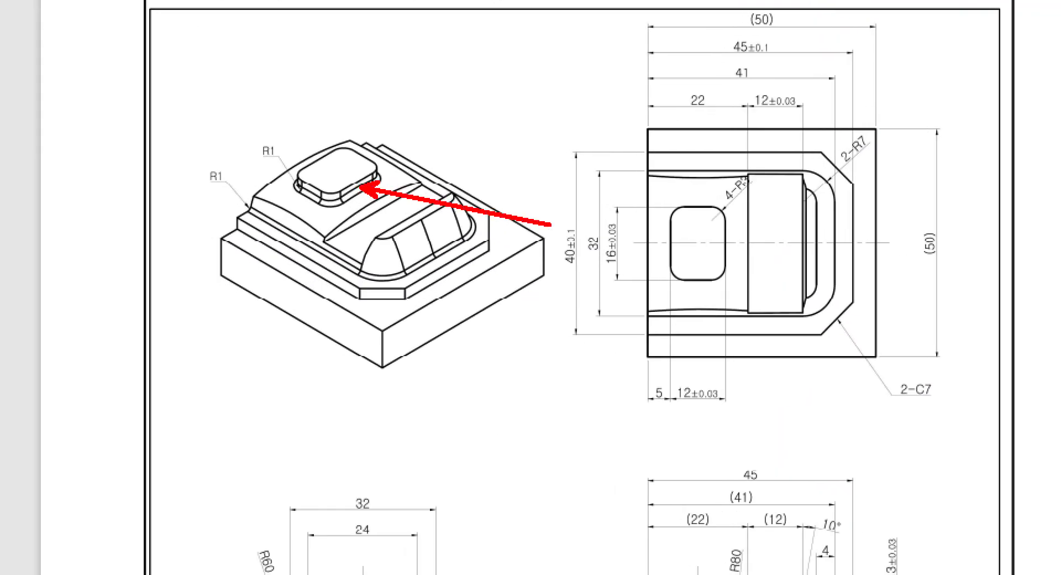
key(Escape)
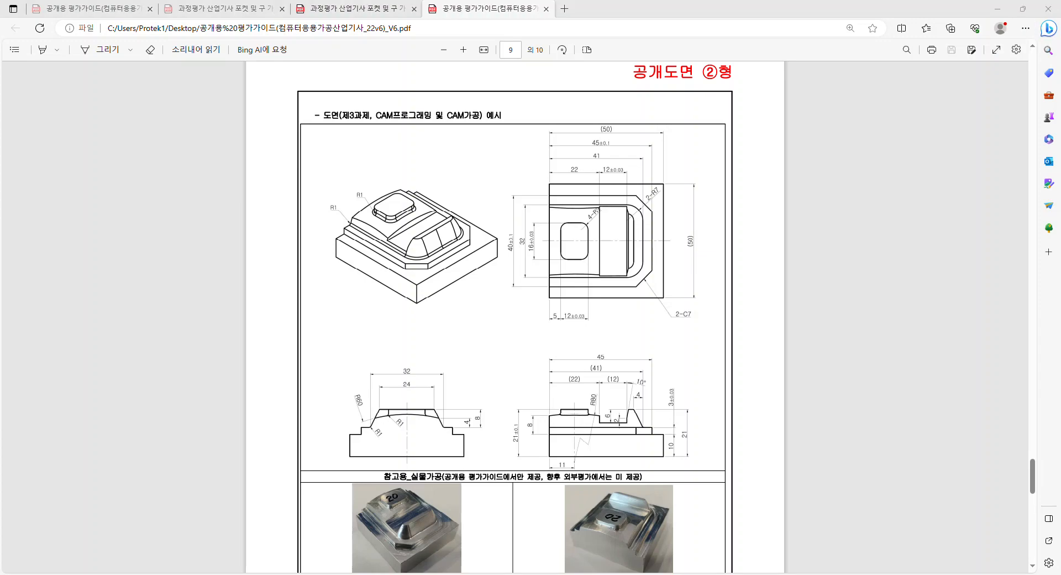
key(alt+Tab)
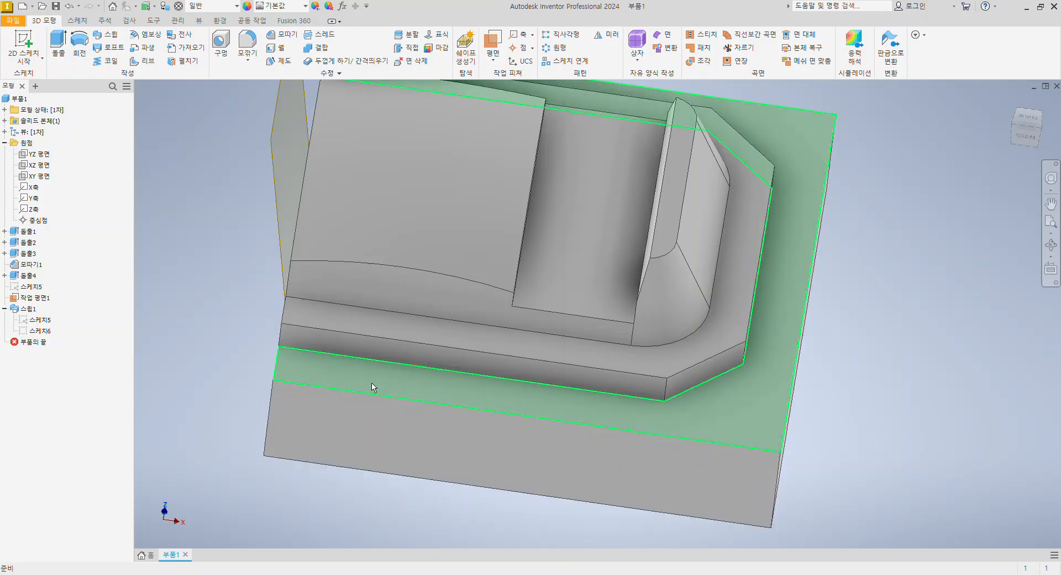
- Create a new 2D sketch on the flat upper face of the base block, beside the stepped body
click(357, 387)
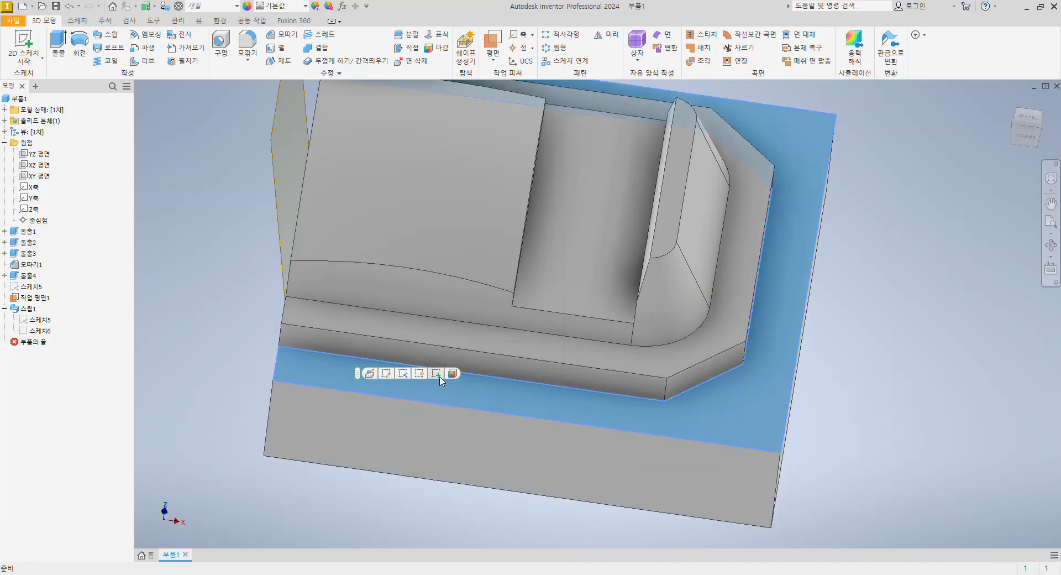
key(ctrl+1)
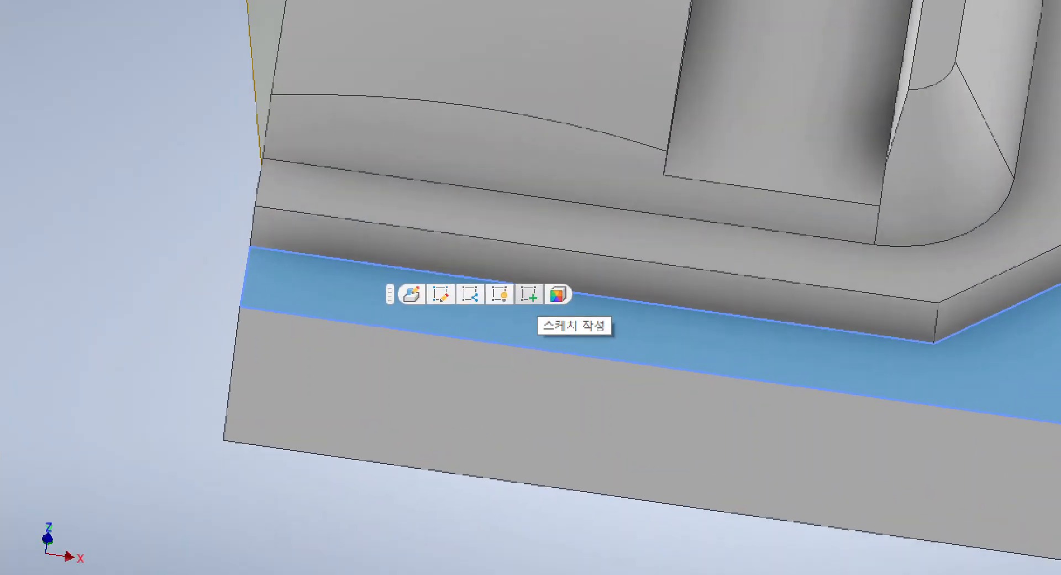
click(405, 384)
ctrl+shift+drag(390, 396, 445, 432)
mouse_move(509, 277)
ctrl+mouse_down()
mouse_move(544, 307)
mouse_move(771, 216)
ctrl+mouse_up()
key(Escape)
click(436, 374)
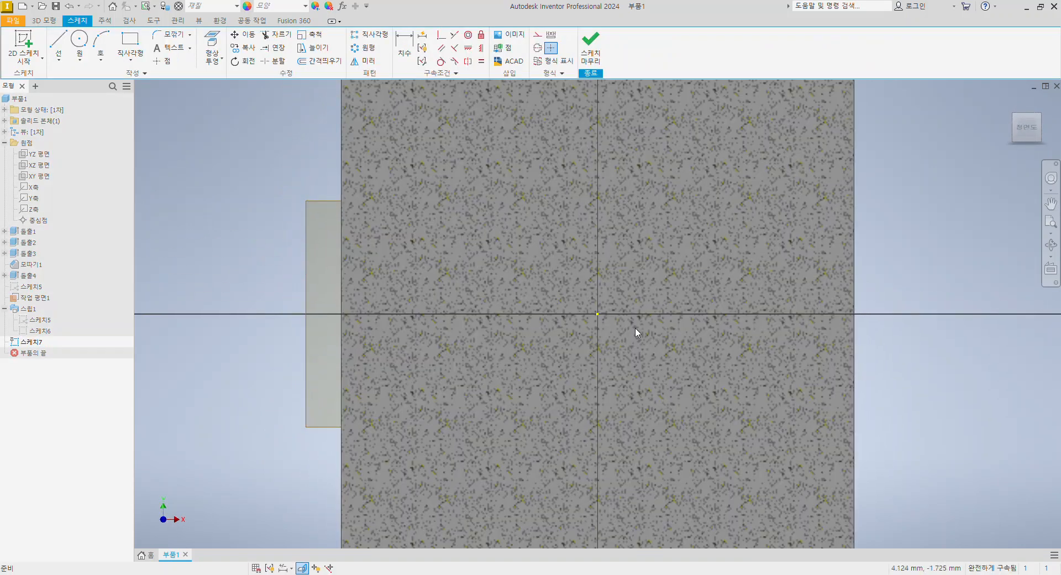
- Sketch a two-point rectangle on the block between its short-side edge and the origin, spanning the horizontal axis
click(134, 44)
click(402, 204)
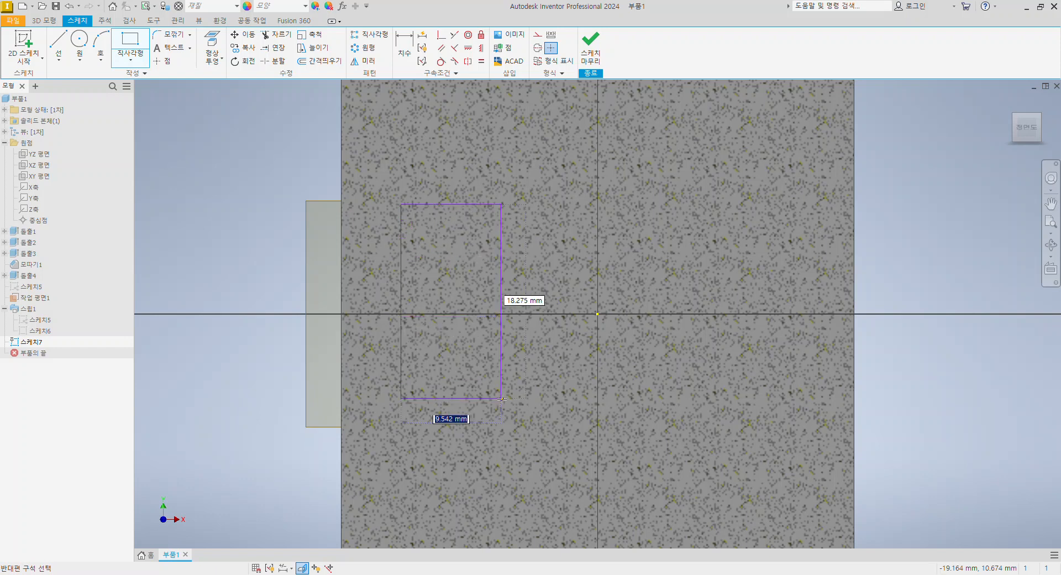
click(549, 434)
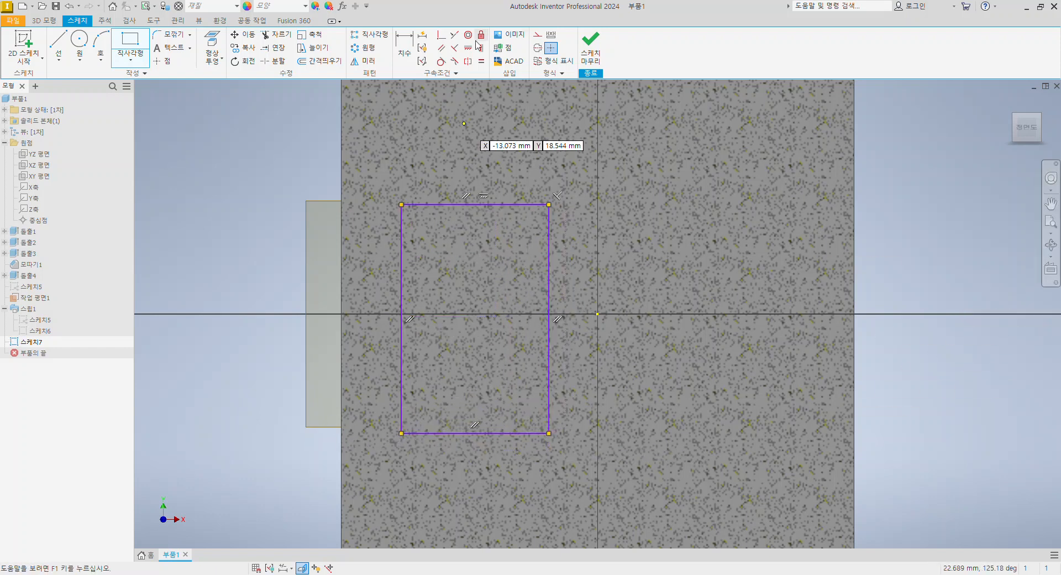
- Dimension the rectangle to 16 mm high and 12 mm wide
click(406, 47)
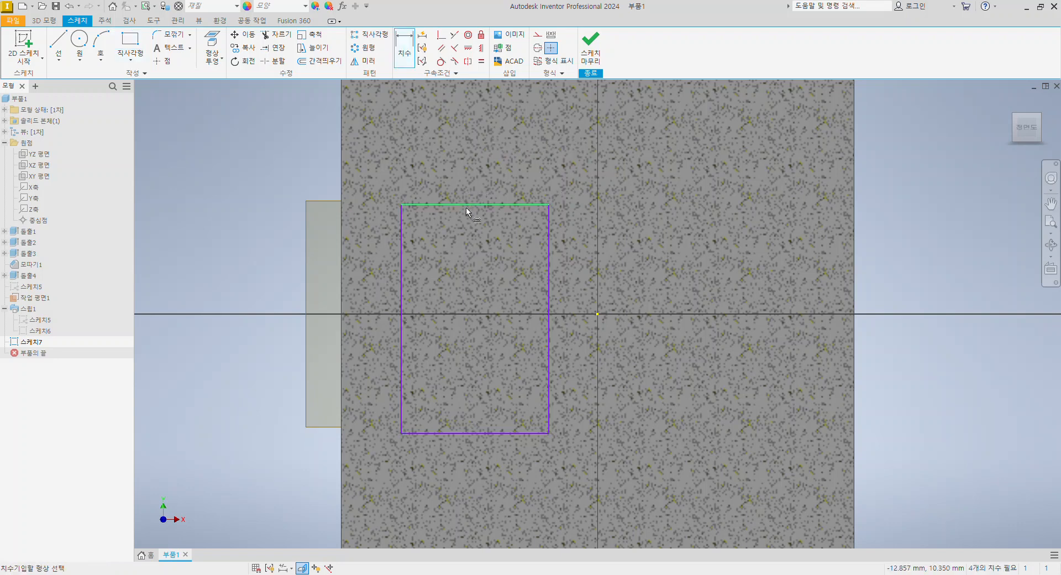
key(alt+Tab)
click(550, 270)
click(651, 269)
text(16)
key(Return)
click(545, 237)
click(550, 195)
text(12)
key(Return)
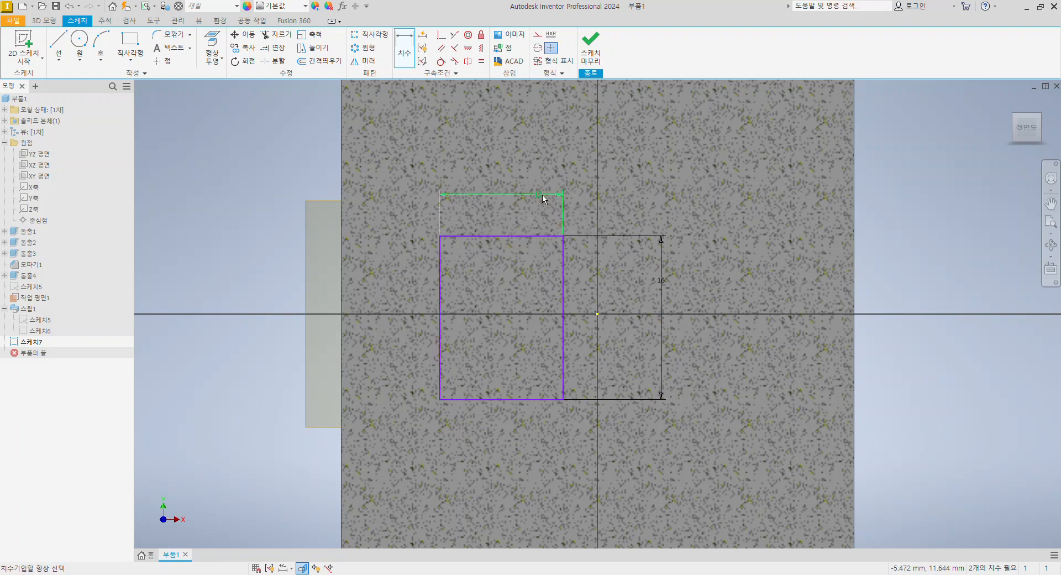
- Dimension the rectangle's near vertical side 5 mm from the block's vertical edge
click(440, 282)
click(343, 283)
click(386, 281)
text(5)
key(Return)
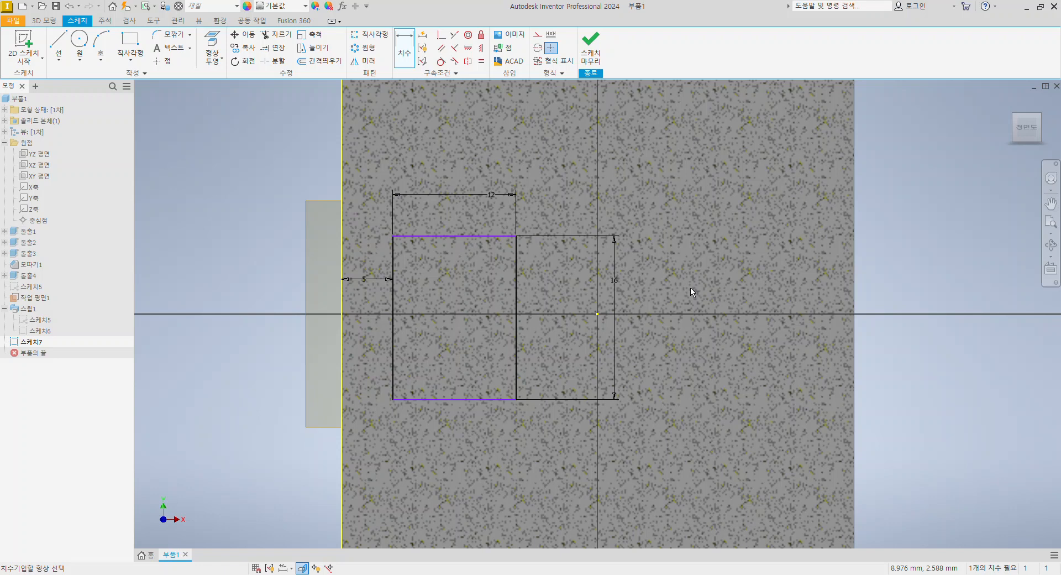
- Dimension the rectangle's lower side from the block's lower edge with the expression (50-16)/2 to centre it
middle_drag(680, 312, 648, 274)
click(441, 363)
click(446, 531)
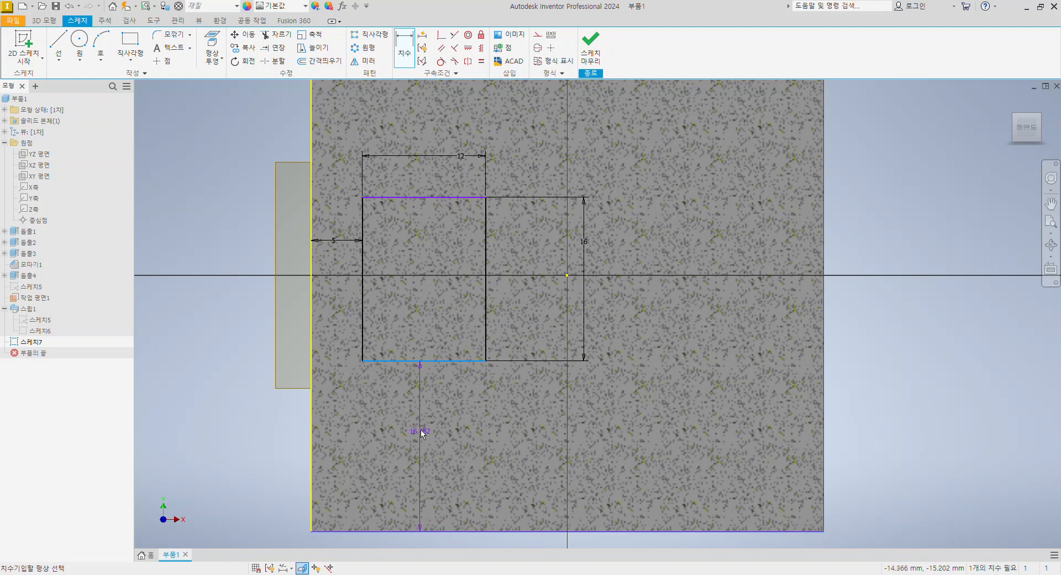
click(471, 441)
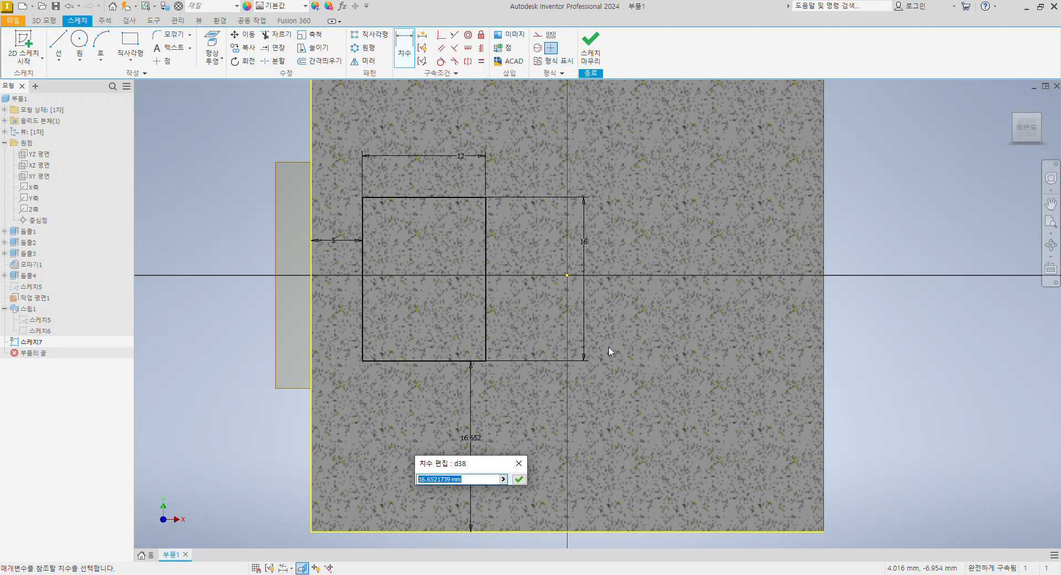
text(16)/2)
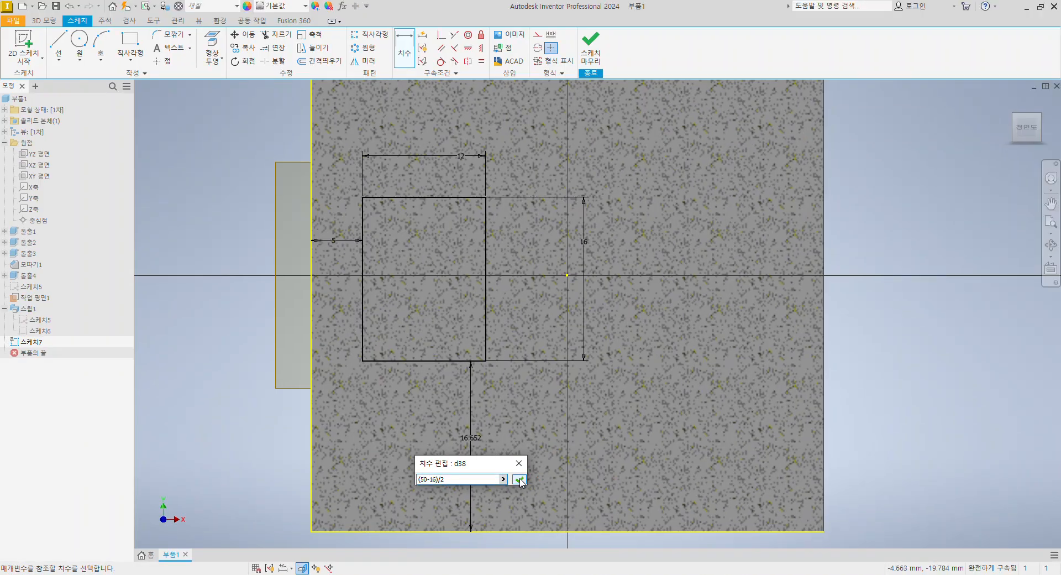
click(520, 480)
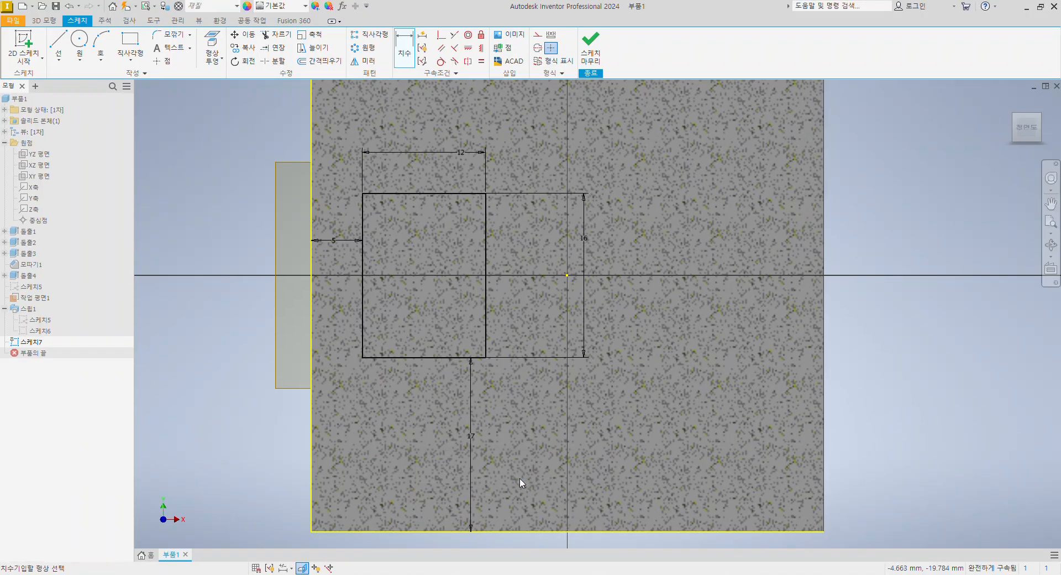
- Fillet all four corners of the sketched rectangle with a 3 mm radius
scroll(658, 190, down, 3)
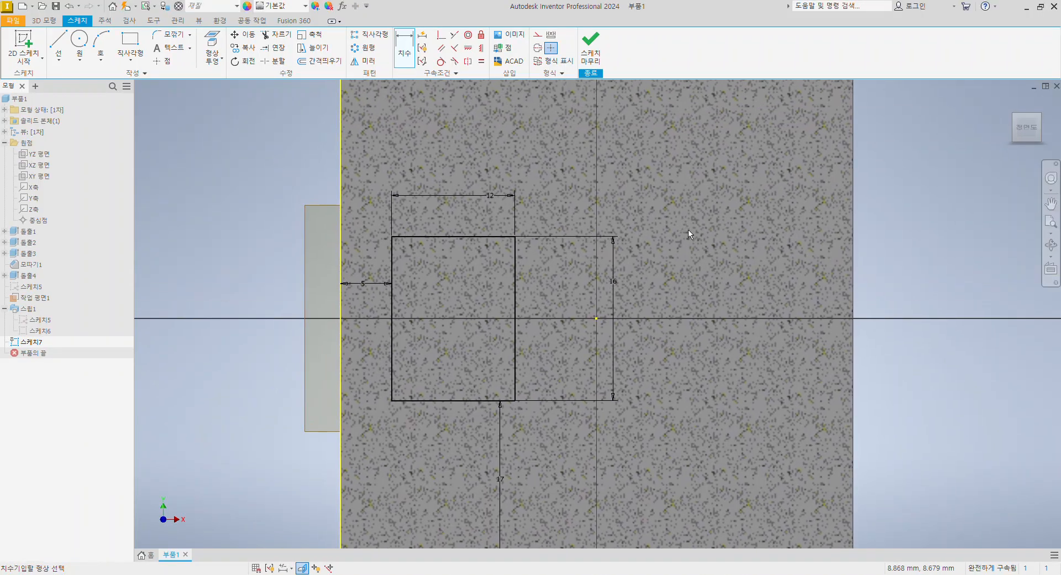
scroll(675, 308, up, 3)
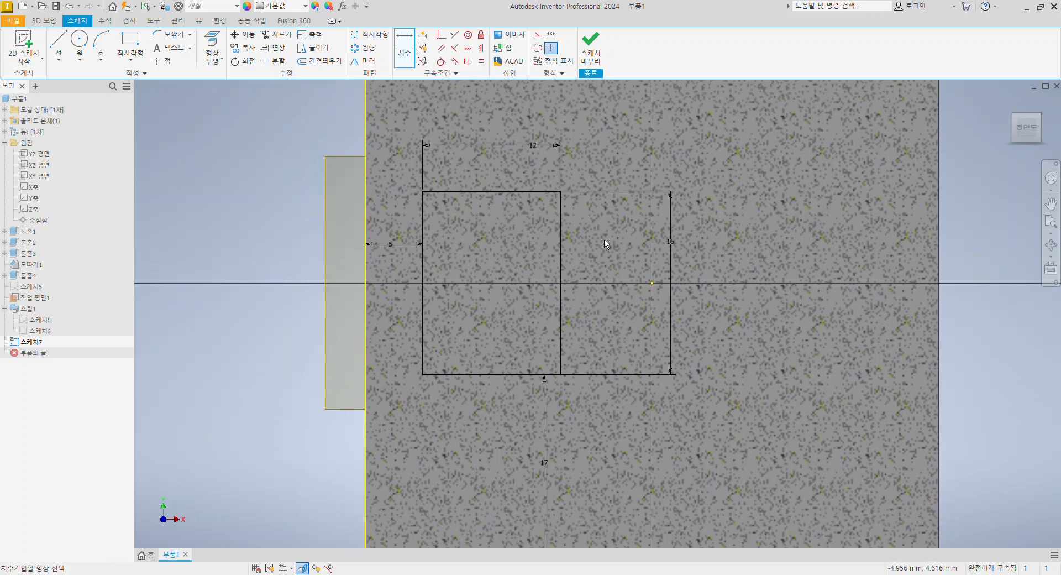
drag(657, 241, 595, 277)
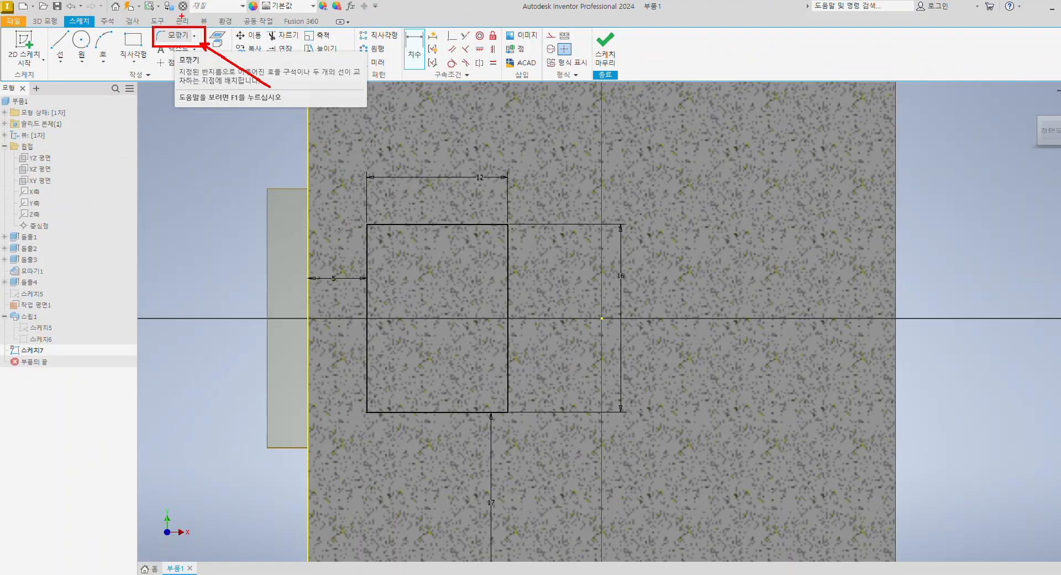
click(159, 37)
key(alt+Tab)
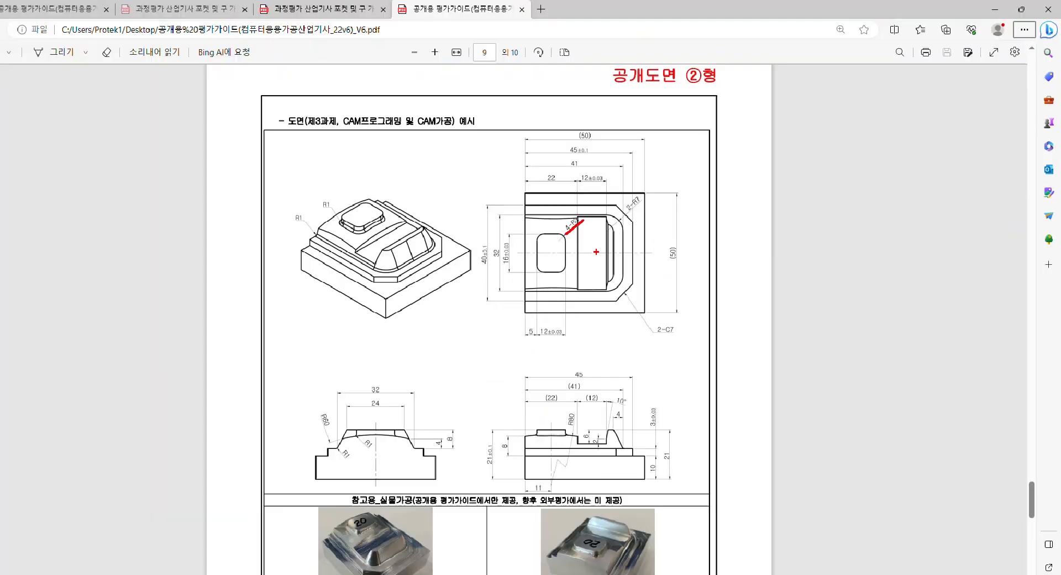
key(alt+Tab)
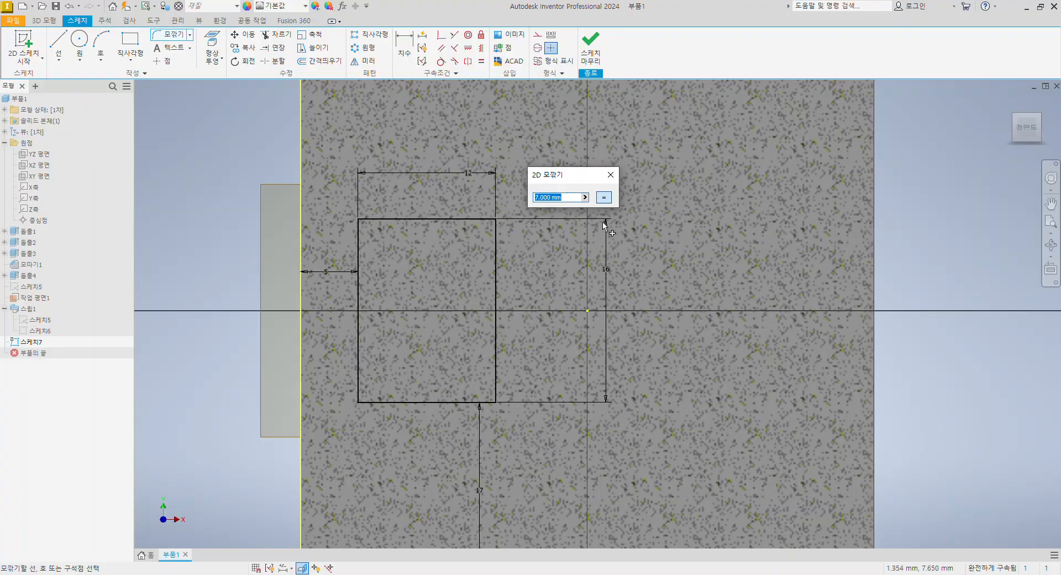
text(3)
click(497, 230)
click(461, 220)
click(370, 219)
click(359, 310)
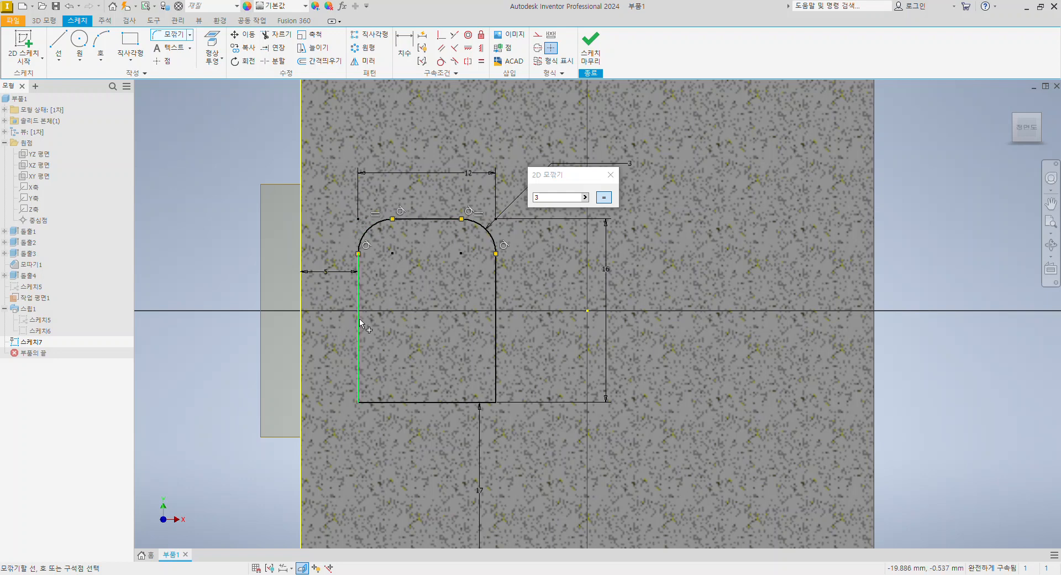
click(387, 402)
click(495, 401)
click(492, 407)
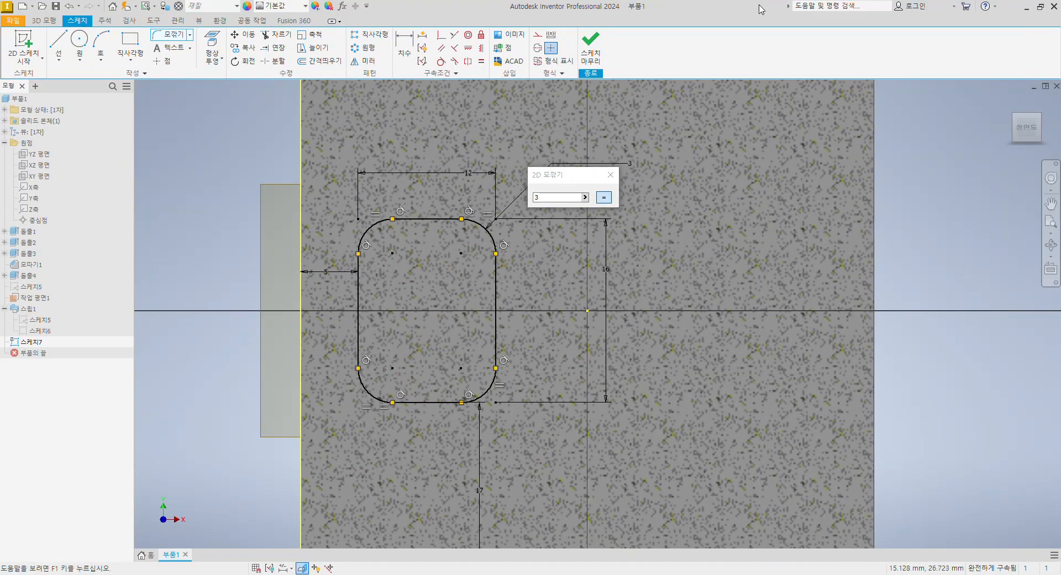
- Finish the sketch and start extruding the rounded rectangle
click(591, 62)
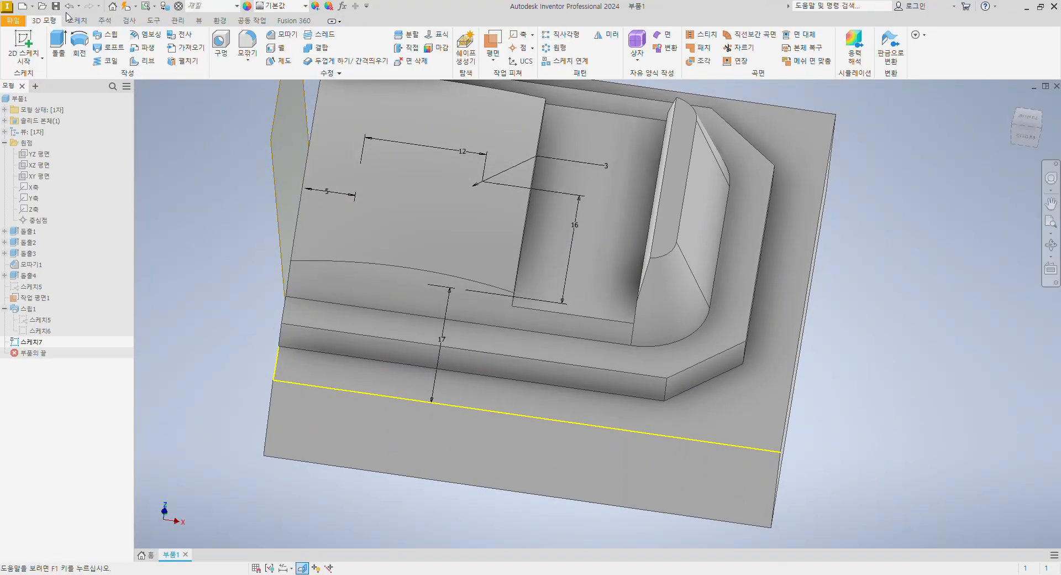
click(58, 47)
shift+middle_drag(892, 295, 836, 305)
- Examine the height dimensions of the raised pad and the base block in the PDF drawing's side view
key(alt+Tab)
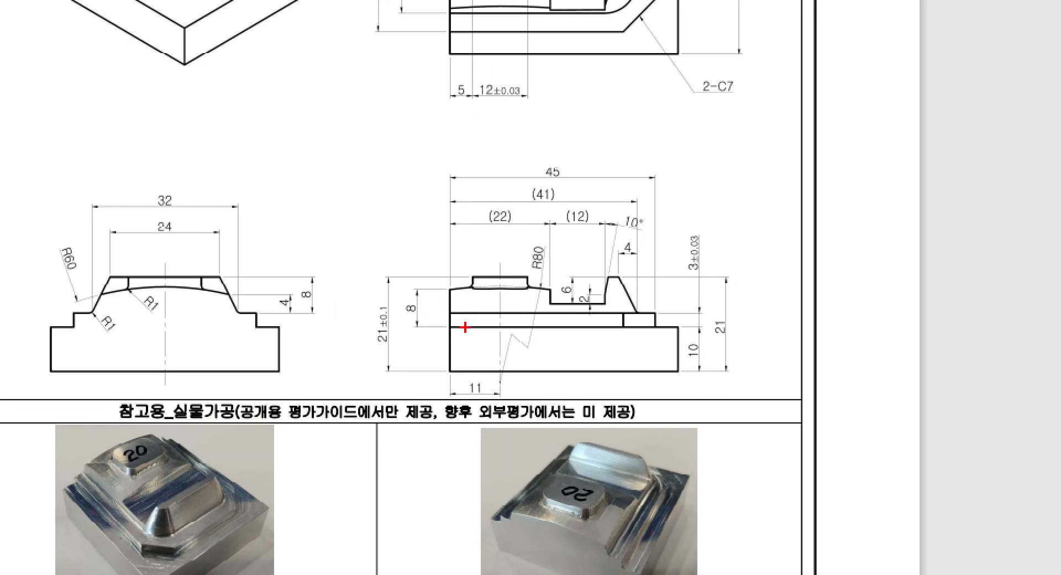
drag(465, 327, 335, 326)
drag(476, 276, 351, 274)
drag(495, 327, 402, 327)
drag(354, 304, 396, 352)
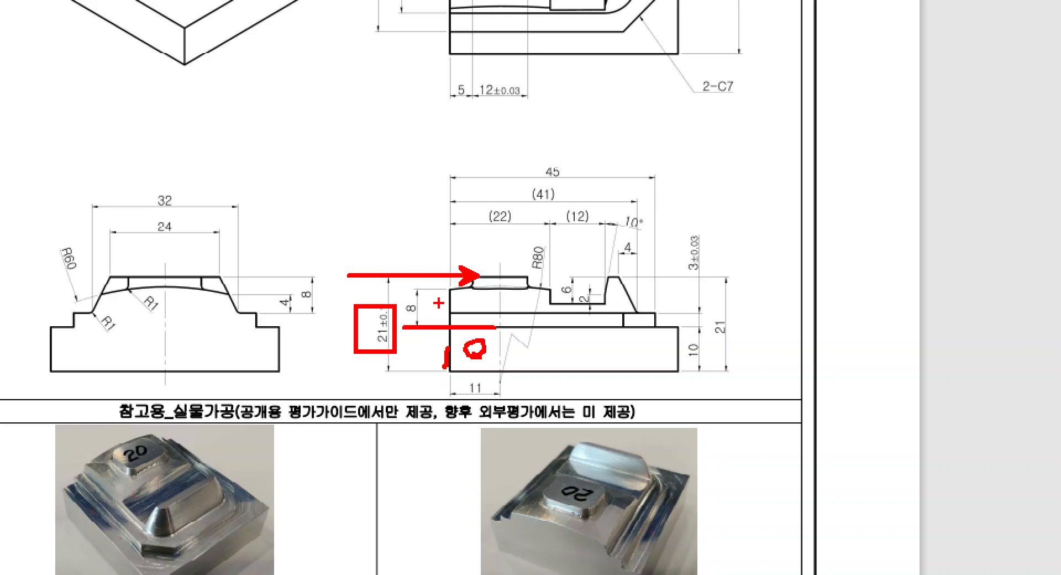
key(Escape)
key(alt+Tab)
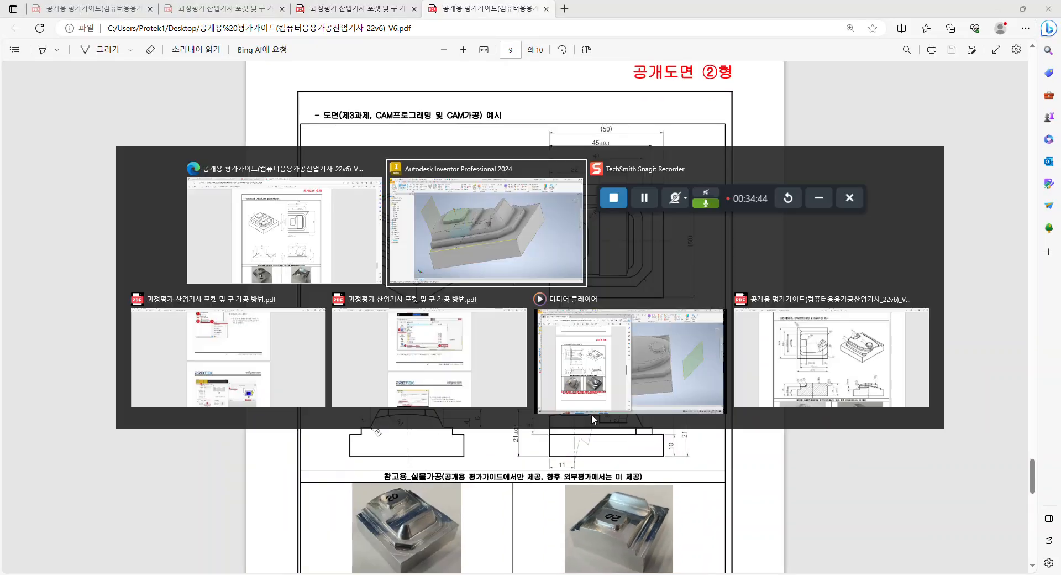
click(514, 249)
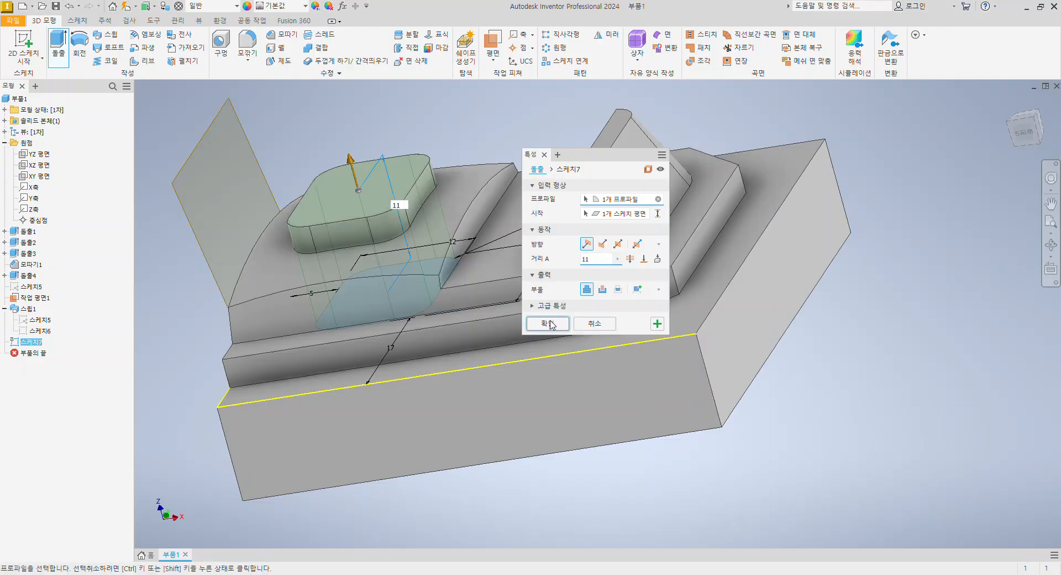
- Extrude the rounded rectangle 11 mm upward, joined to the existing body
key(ctrl+1)
click(531, 287)
shift+drag(683, 297, 734, 296)
shift+drag(592, 425, 670, 424)
key(Escape)
click(544, 323)
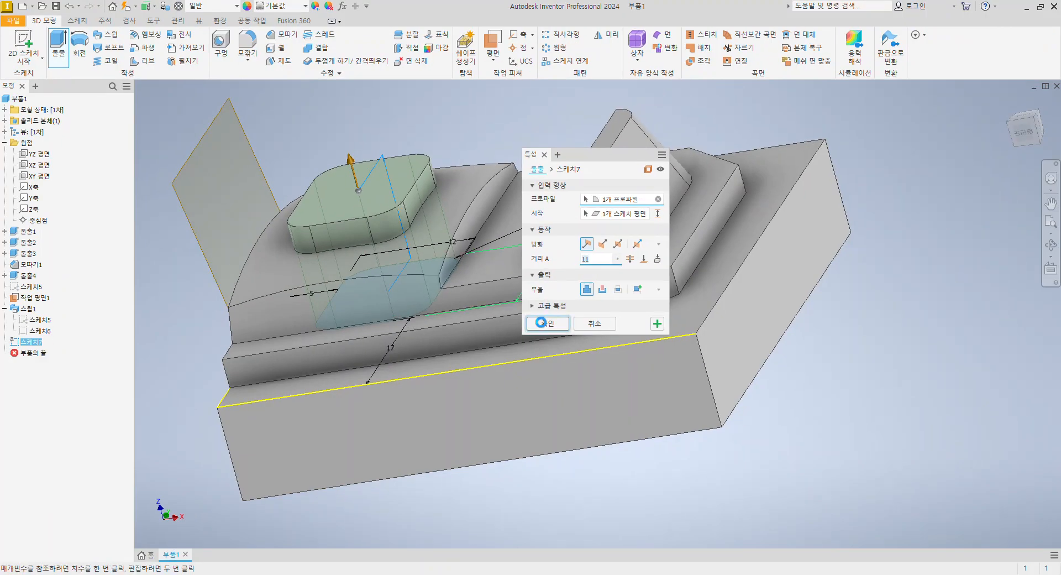
- Fillet the raised pad's base edges and the edge loop around the foot of the upper body with a 1 mm radius
shift+middle_drag(884, 318, 825, 313)
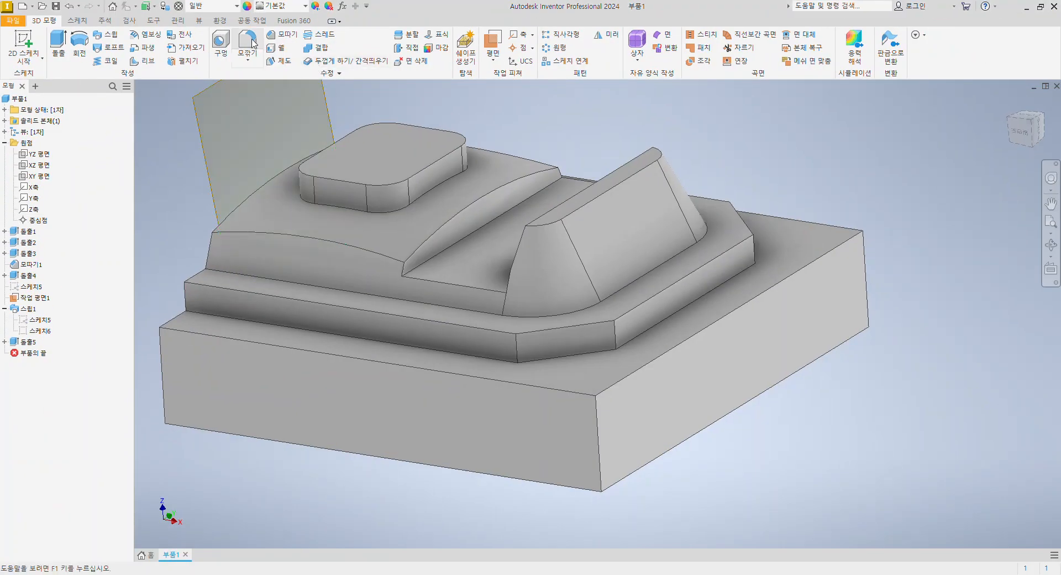
click(317, 52)
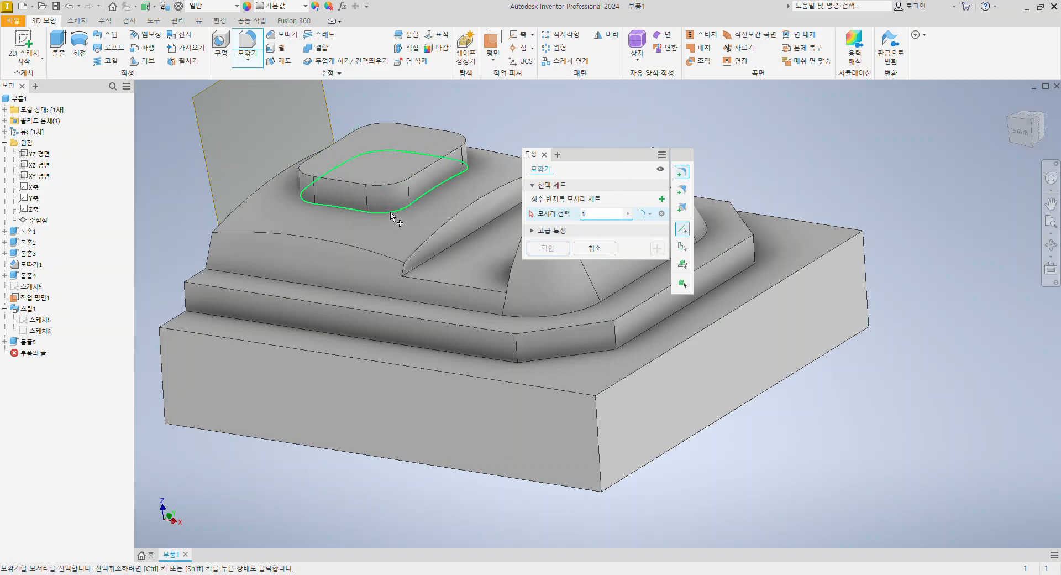
click(345, 210)
click(328, 279)
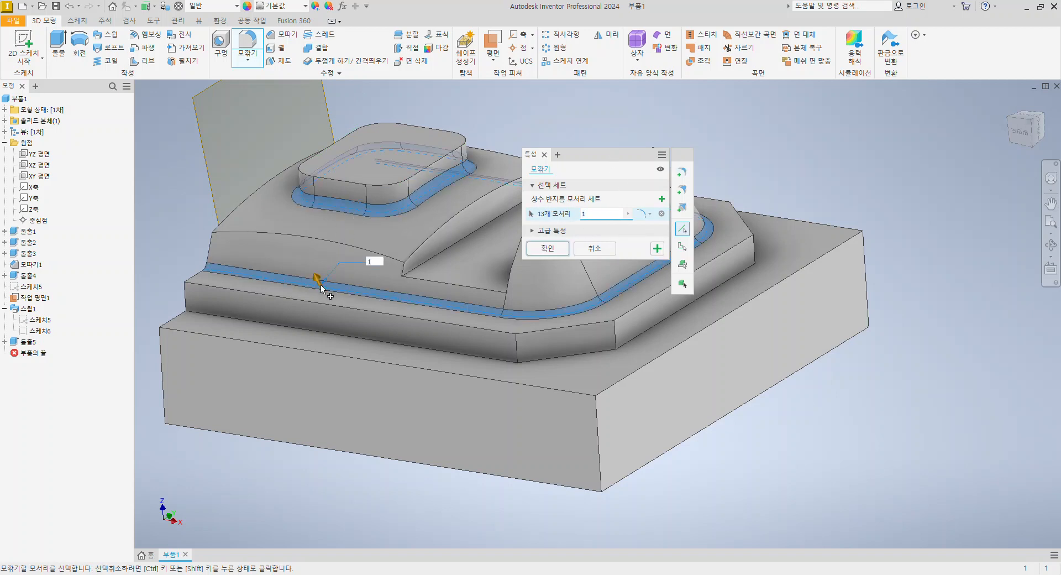
middle_drag(484, 348, 443, 358)
key(alt+Tab)
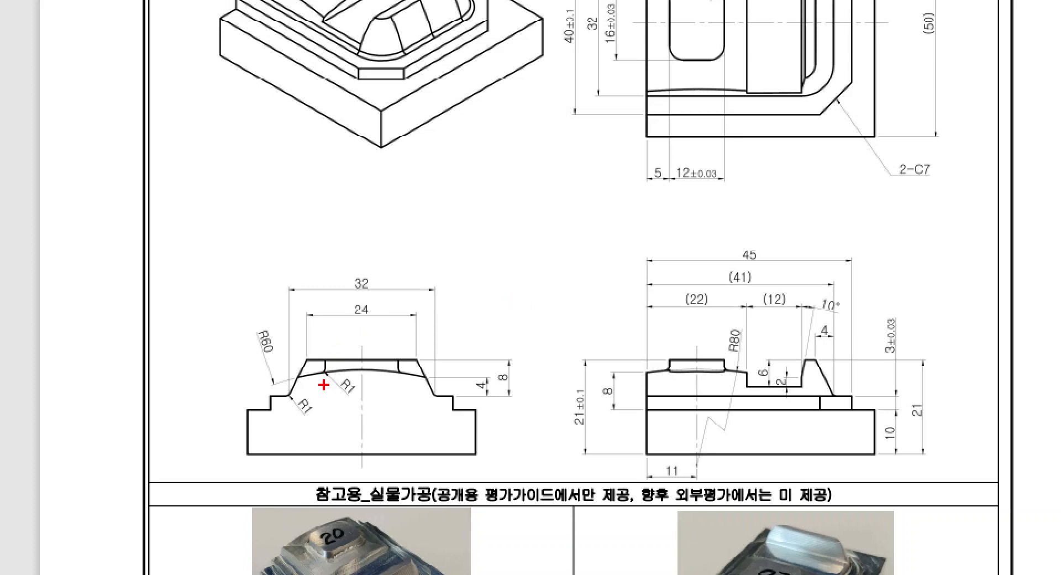
mouse_move(333, 390)
ctrl+shift+mouse_down()
mouse_move(351, 407)
mouse_move(345, 446)
mouse_move(267, 451)
ctrl+shift+mouse_up()
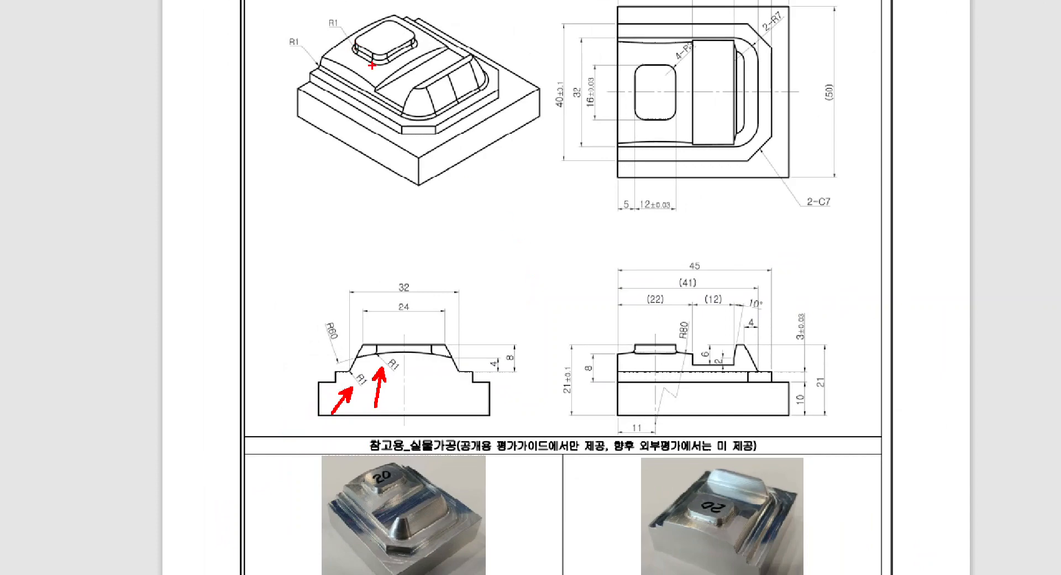
key(Escape)
key(alt+Tab)
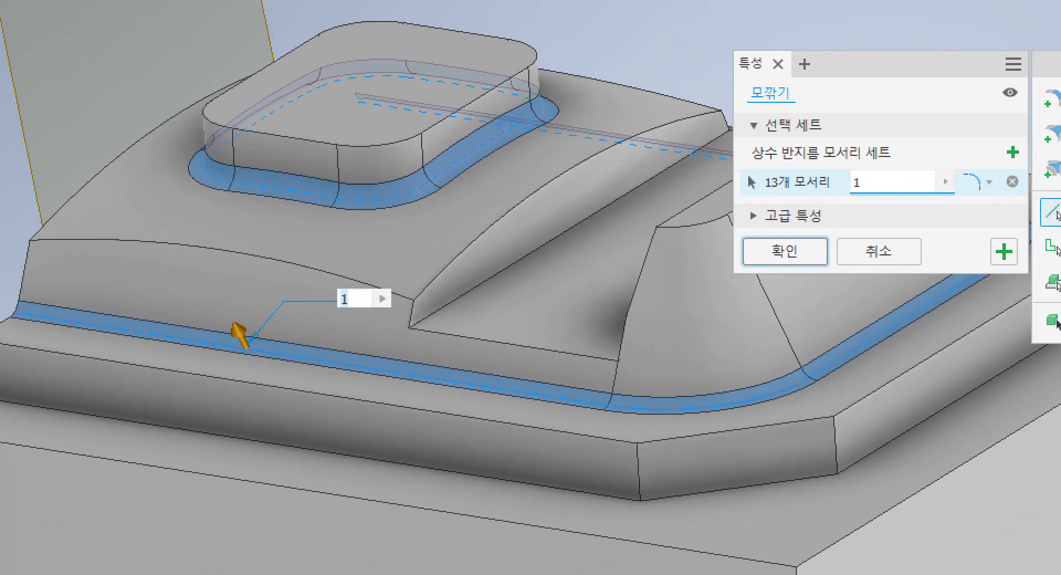
click(692, 298)
mouse_move(741, 239)
ctrl+mouse_down()
mouse_move(836, 280)
mouse_move(906, 343)
ctrl+mouse_up()
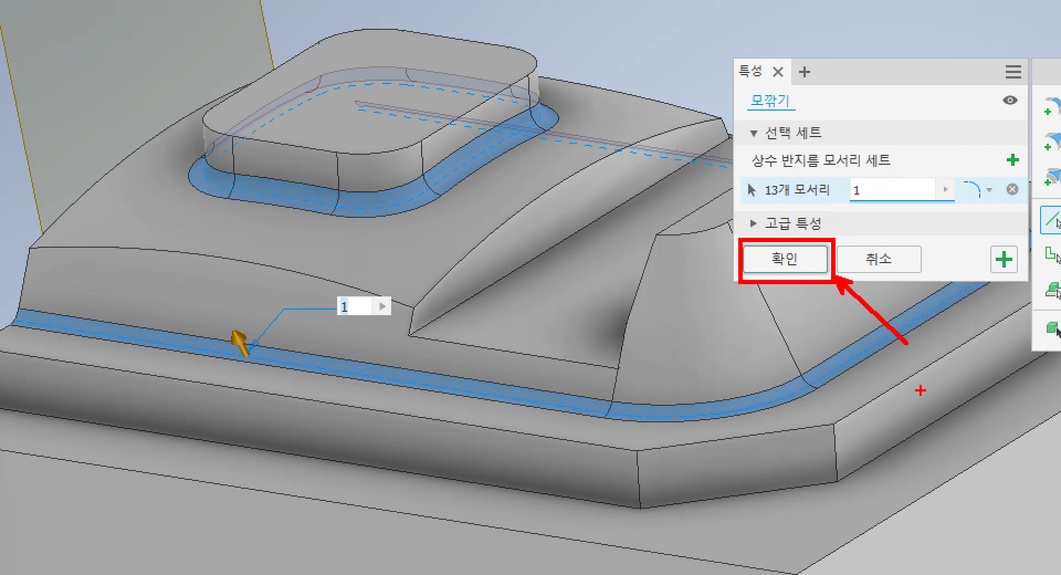
key(Escape)
click(778, 267)
- Save the part to the desktop under the file name 부품2
shift+middle_drag(451, 245, 536, 265)
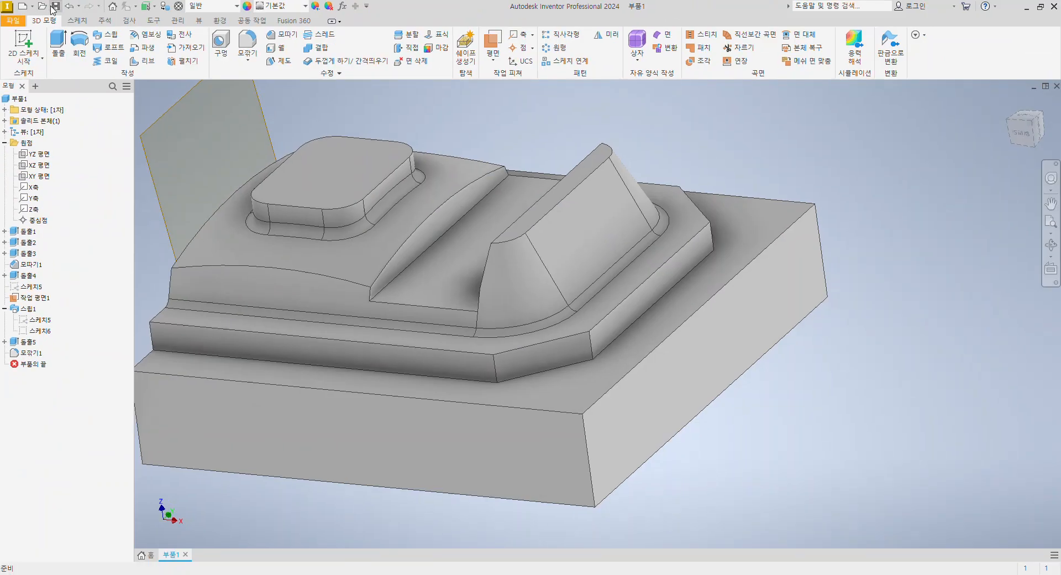
click(54, 7)
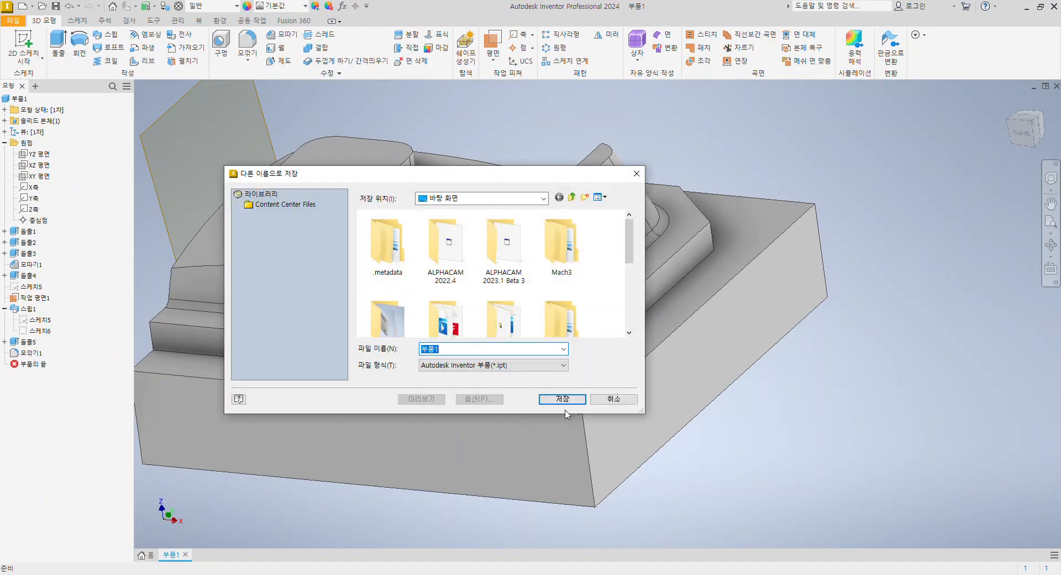
key(BackSpace)
text(2)
key(Return)
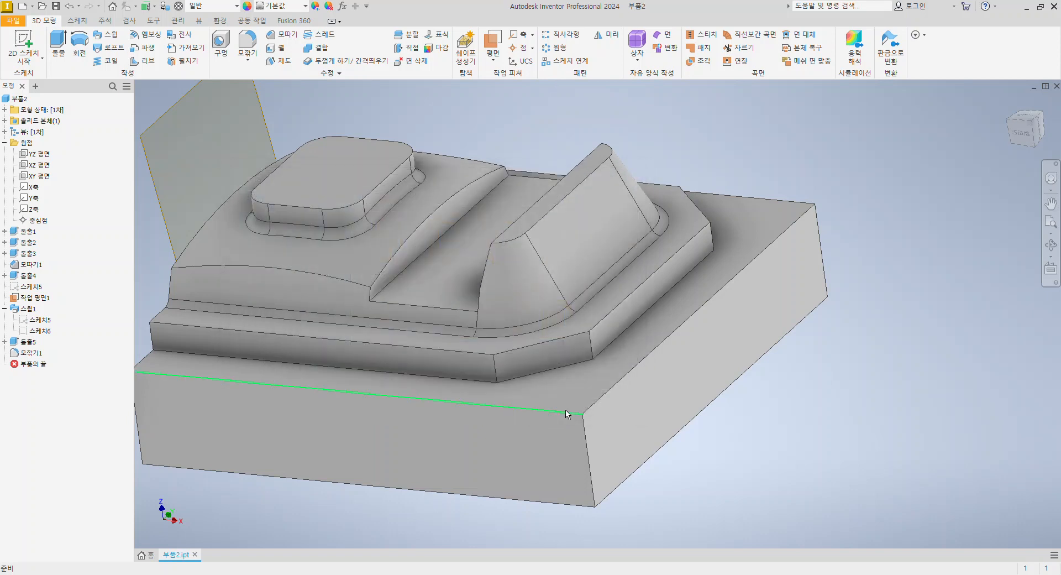
middle_drag(586, 302, 721, 288)
mouse_move(866, 333)
shift+middle_down()
mouse_move(887, 352)
mouse_move(684, 189)
shift+middle_up()
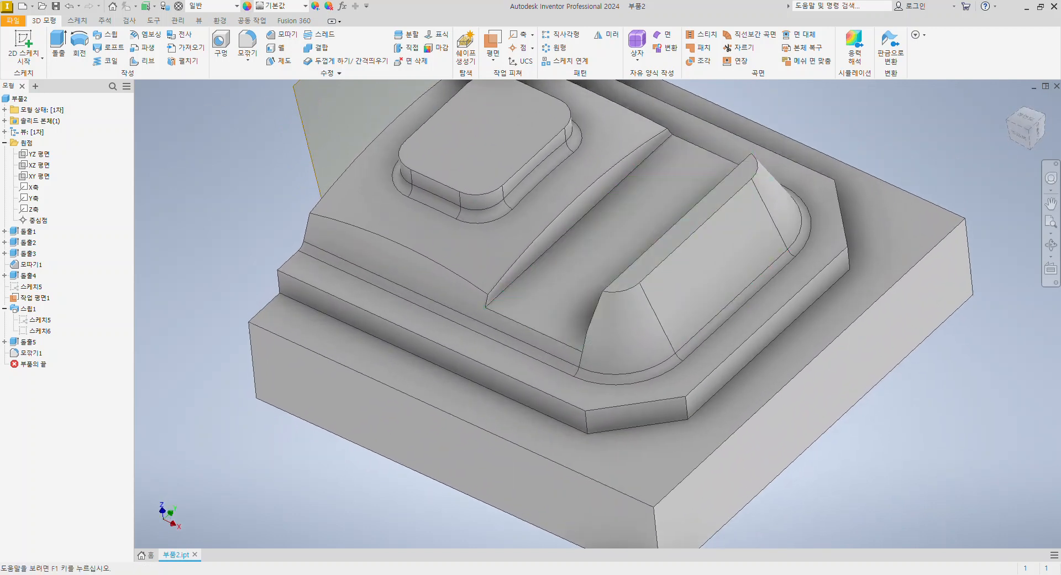
click(13, 20)
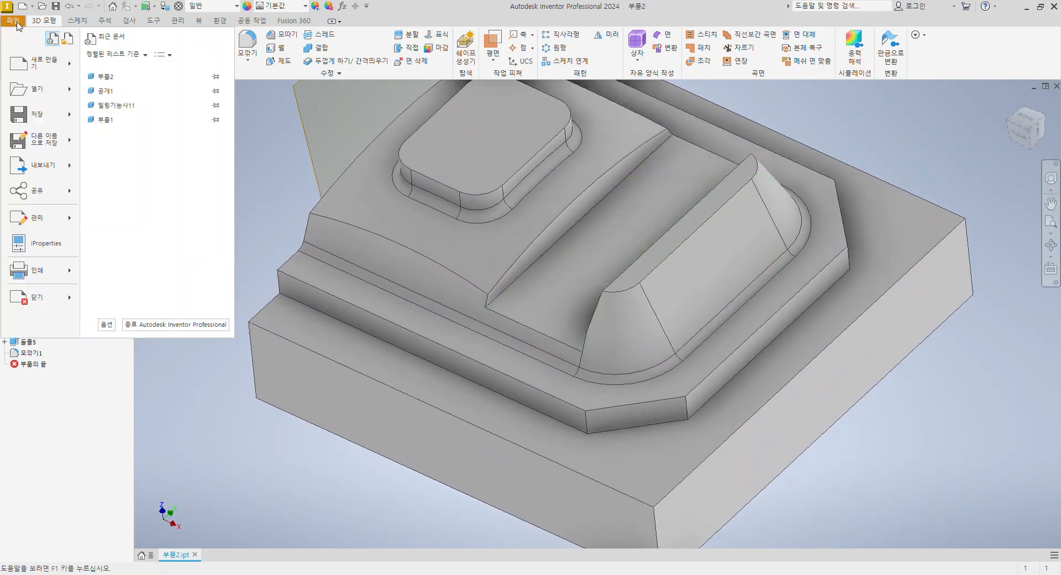
mouse_move(37, 176)
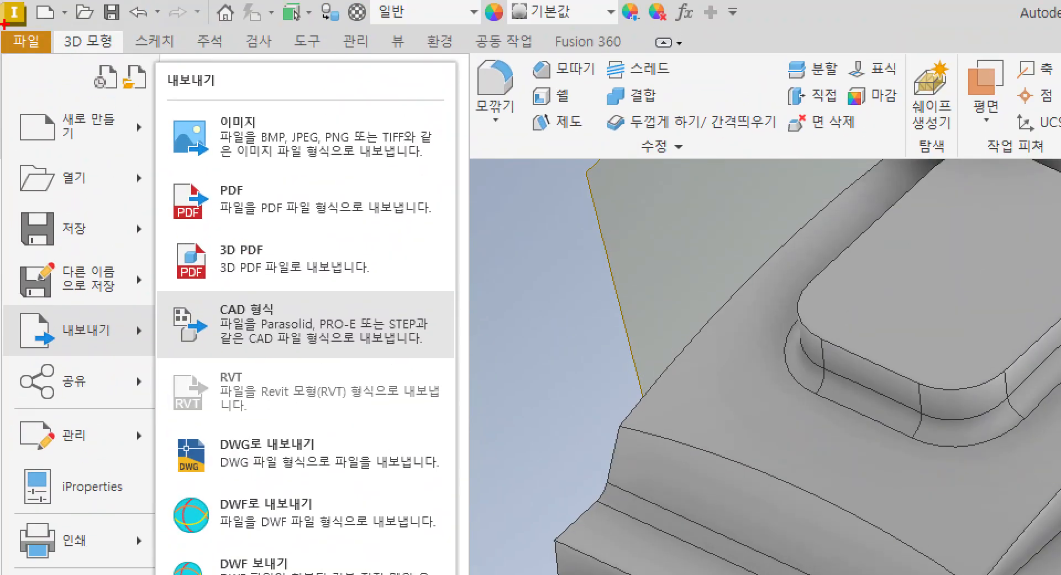
mouse_move(2, 23)
mouse_down()
mouse_move(39, 45)
mouse_move(48, 67)
mouse_up()
drag(6, 304, 153, 360)
mouse_move(158, 293)
mouse_down()
mouse_move(349, 356)
mouse_move(438, 359)
mouse_up()
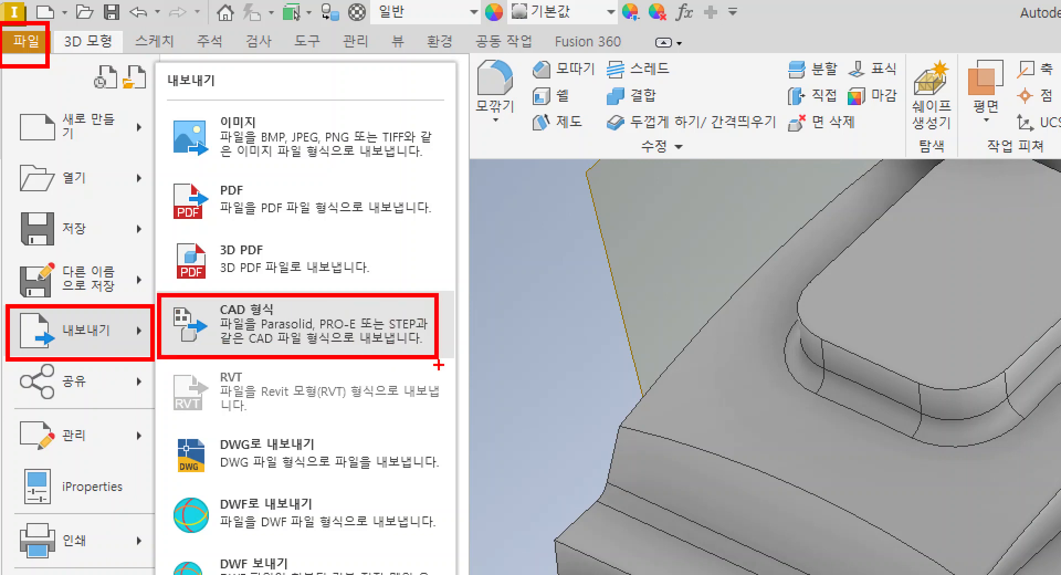
drag(533, 262, 532, 278)
click(532, 244)
drag(569, 249, 580, 318)
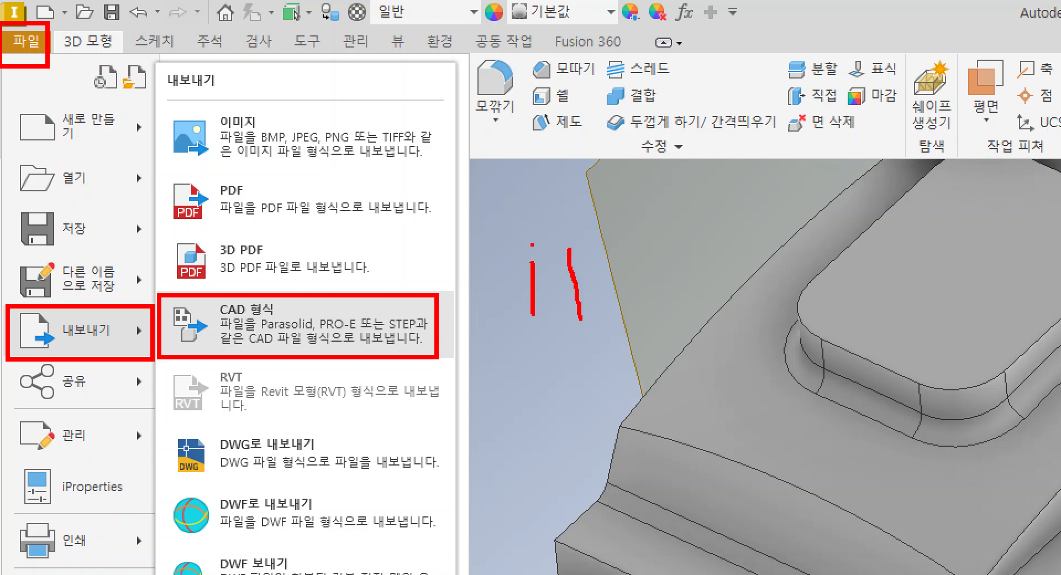
mouse_move(571, 252)
mouse_down()
mouse_move(612, 247)
mouse_move(573, 274)
mouse_up()
mouse_move(631, 255)
mouse_down()
mouse_move(689, 247)
mouse_move(650, 356)
mouse_up()
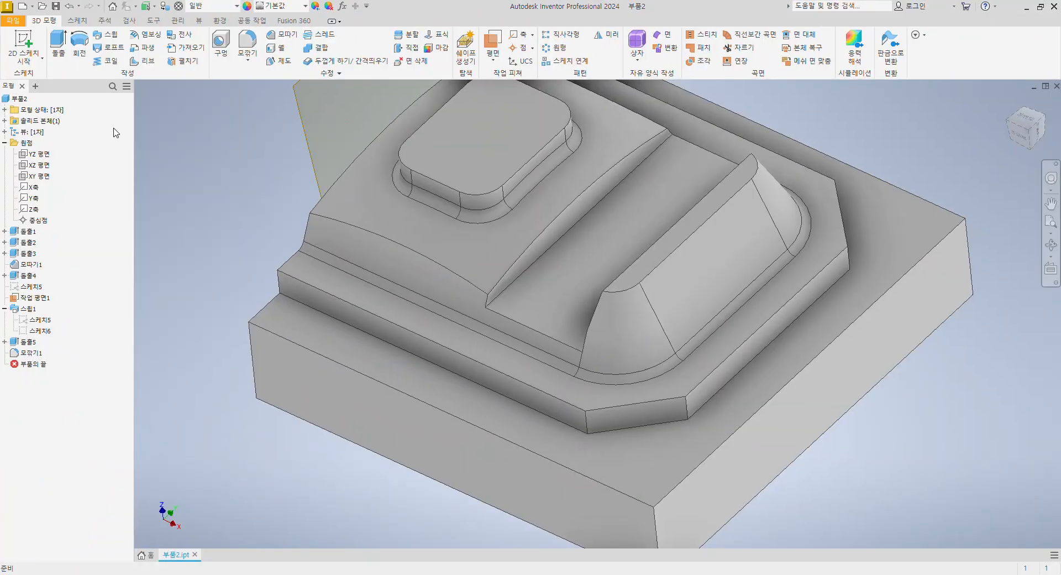
- Export the part in CAD format to the desktop as the SAT file 부품2.sat
click(14, 22)
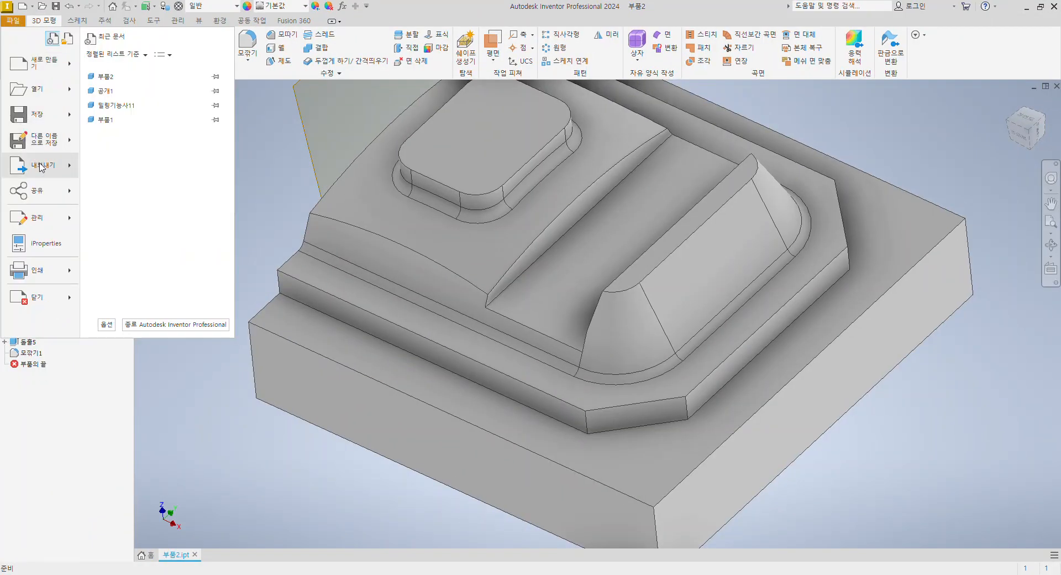
mouse_move(43, 170)
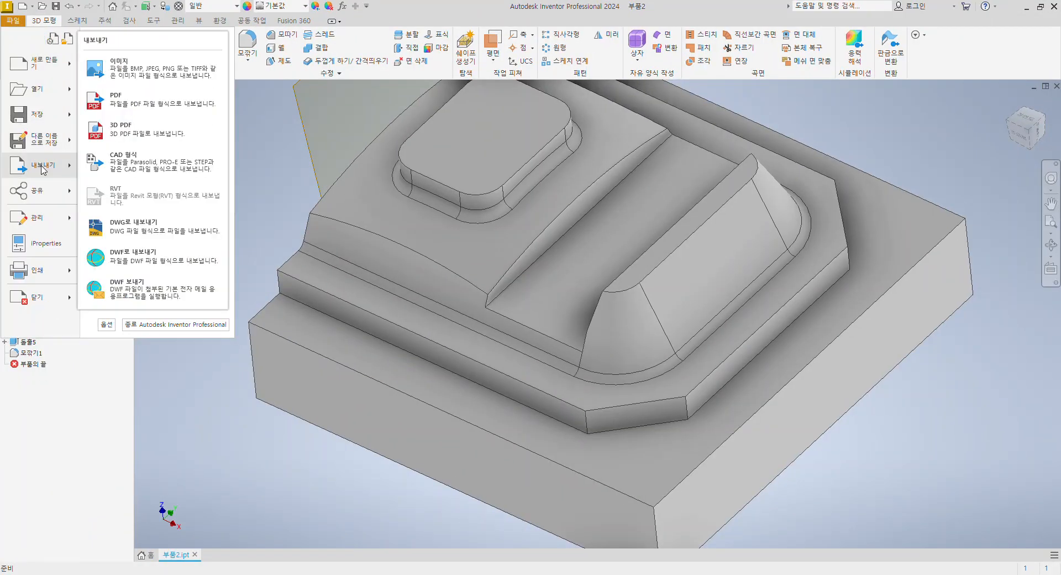
click(166, 170)
click(527, 366)
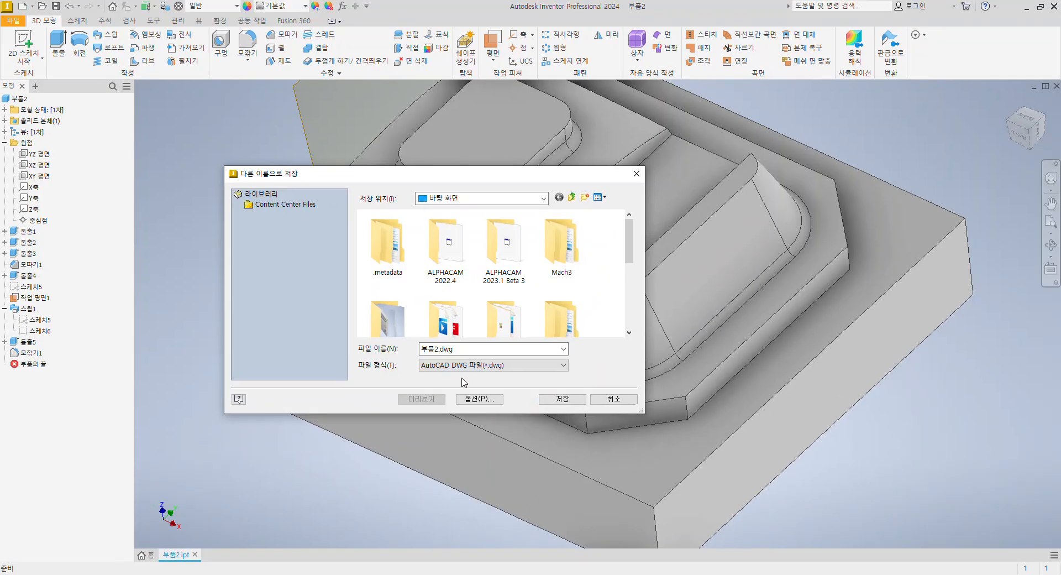
click(464, 366)
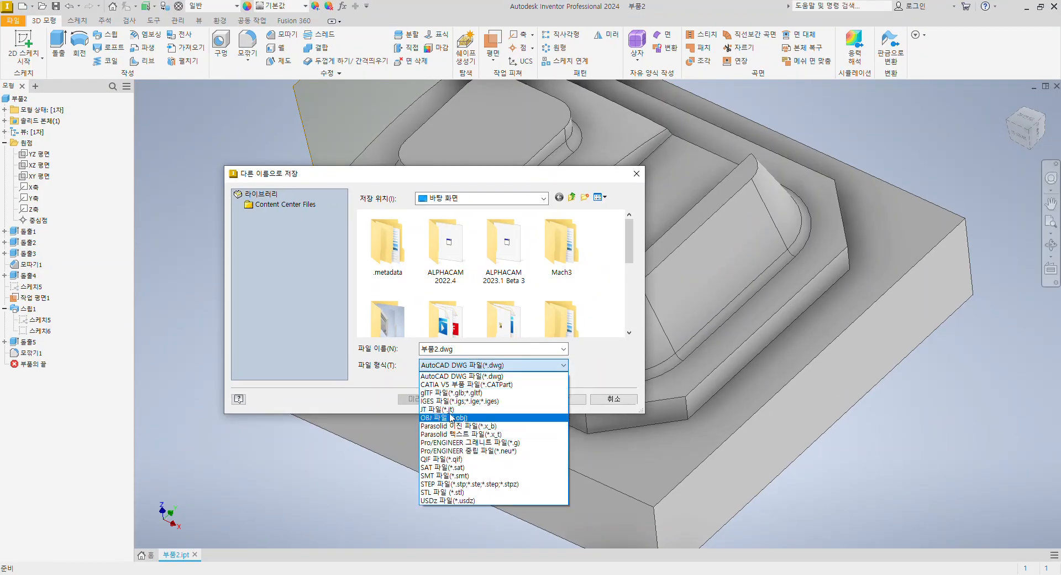
click(449, 468)
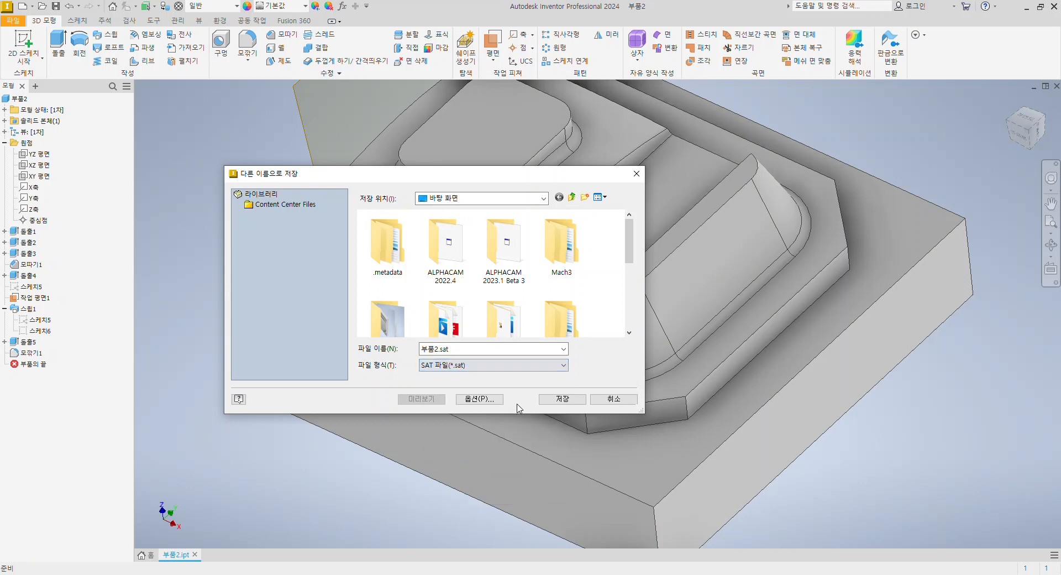
click(562, 398)
shift+middle_drag(236, 294, 293, 264)
scroll(304, 266, down, 6)
scroll(442, 275, up, 7)
middle_drag(524, 275, 390, 279)
scroll(731, 224, up, 5)
middle_drag(786, 224, 691, 252)
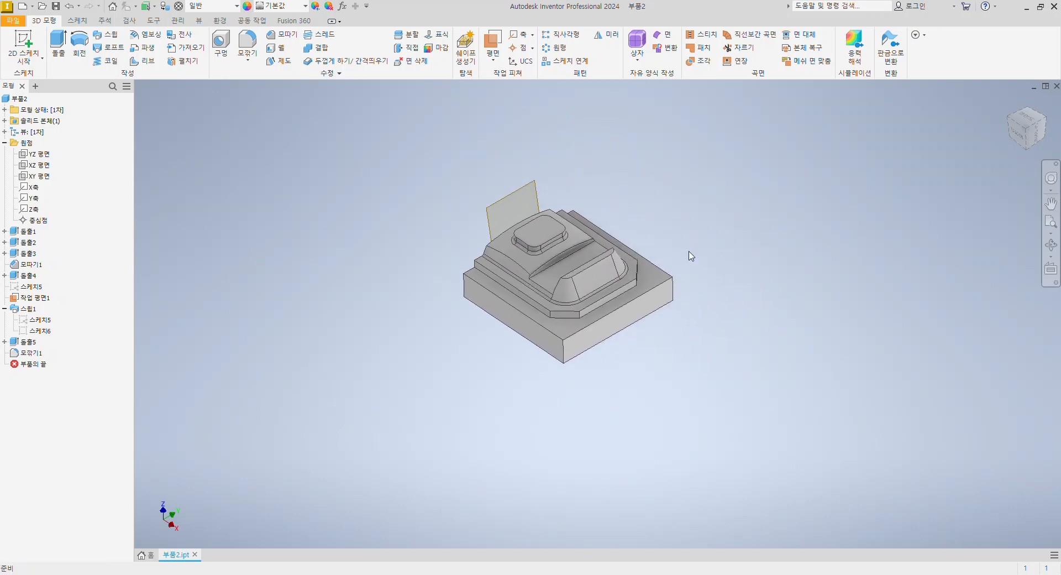
- Minimize the open windows, launch Edgecam 2016 R2 from the desktop and create a new milling part file
click(1028, 11)
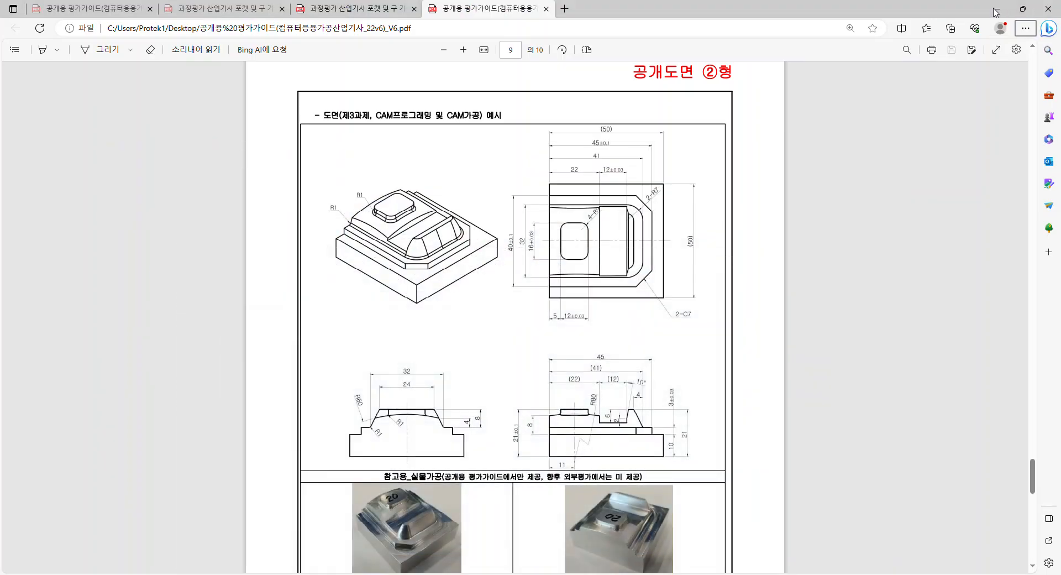
click(983, 14)
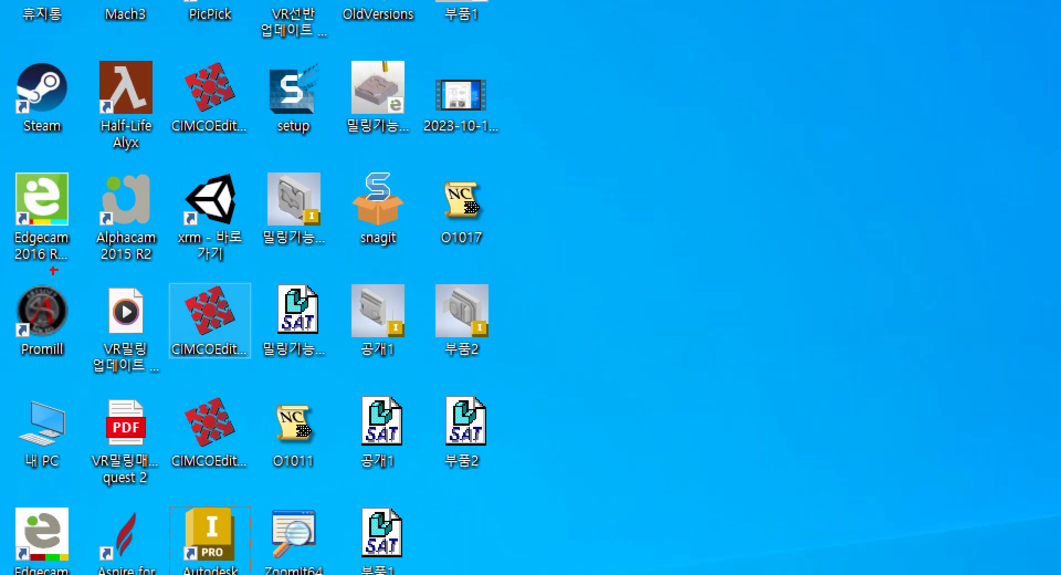
mouse_move(2, 160)
ctrl+mouse_down()
mouse_move(31, 175)
mouse_move(88, 274)
ctrl+mouse_up()
ctrl+shift+drag(71, 214, 243, 143)
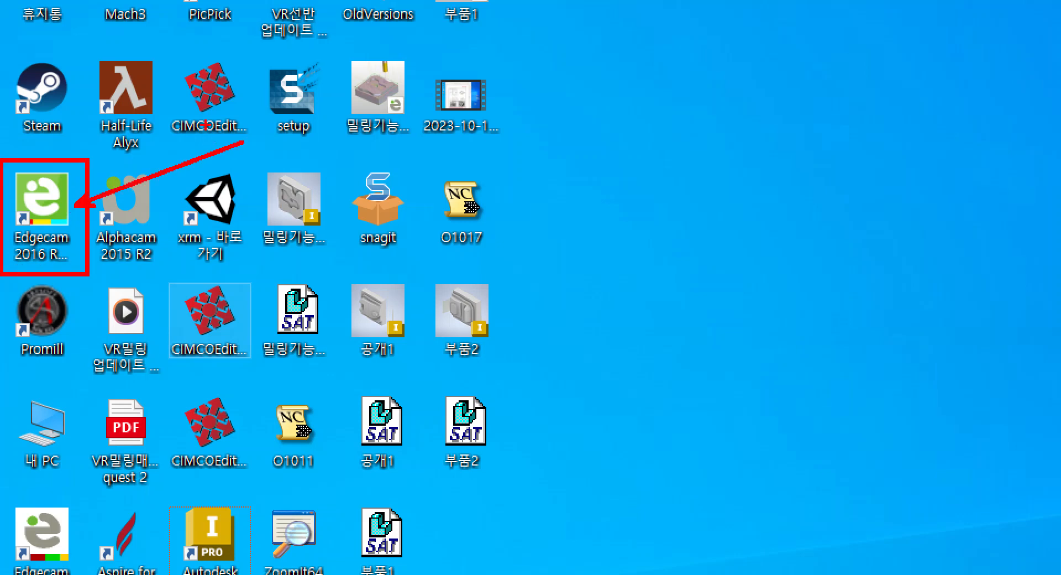
key(Escape)
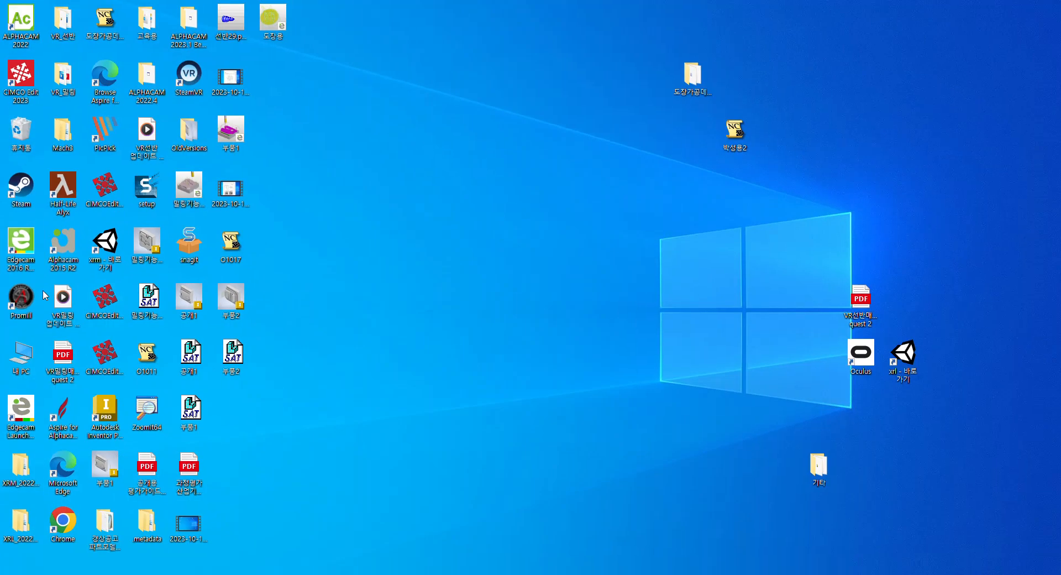
double_click(19, 247)
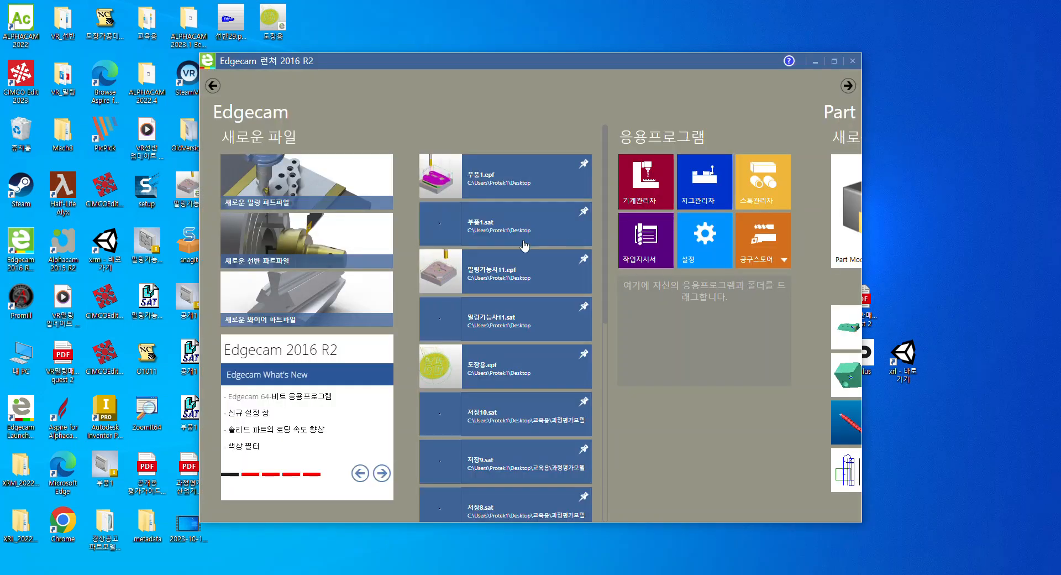
click(258, 176)
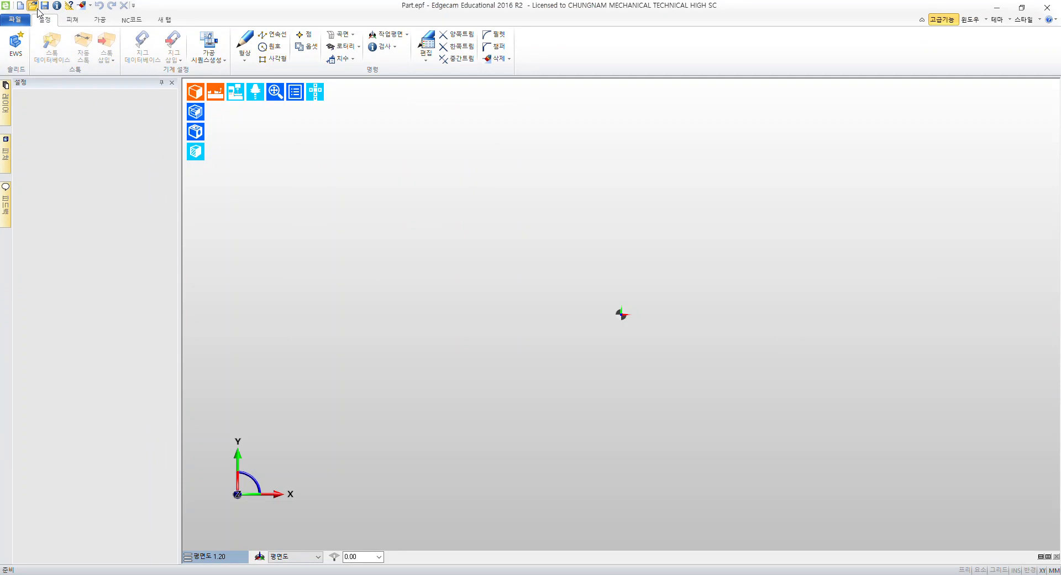
- Open the exported SAT model 부품2 from the desktop in Edgecam
click(65, 11)
scroll(593, 339, down, 5)
click(622, 260)
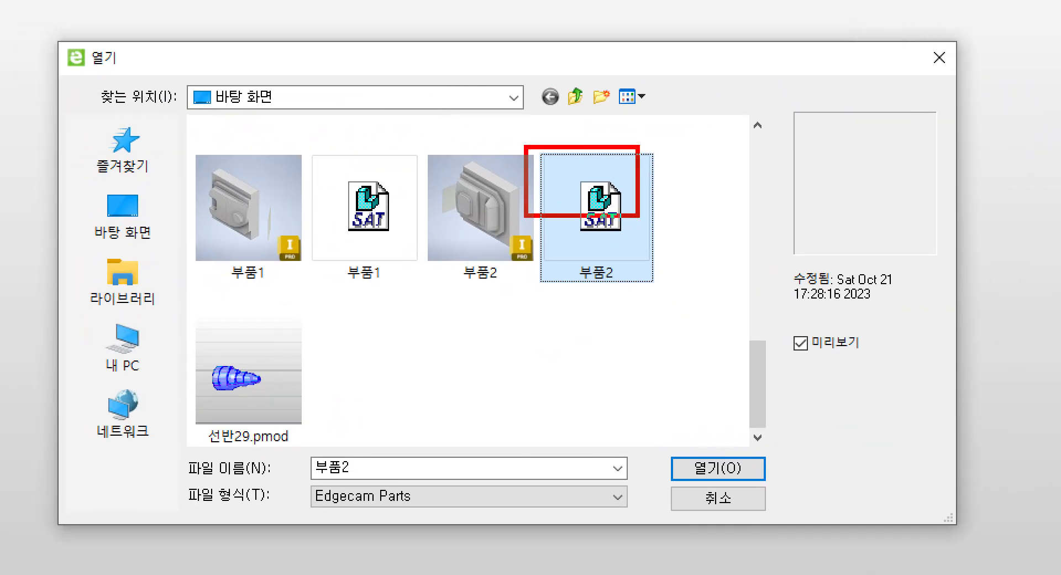
drag(183, 114, 299, 115)
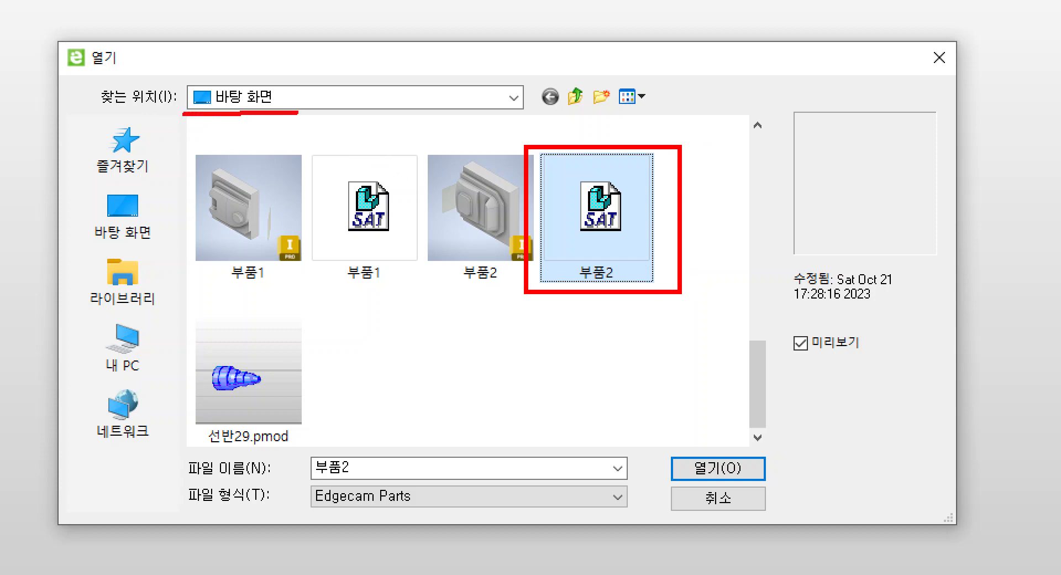
mouse_move(670, 451)
mouse_down()
mouse_move(764, 488)
mouse_move(870, 440)
mouse_up()
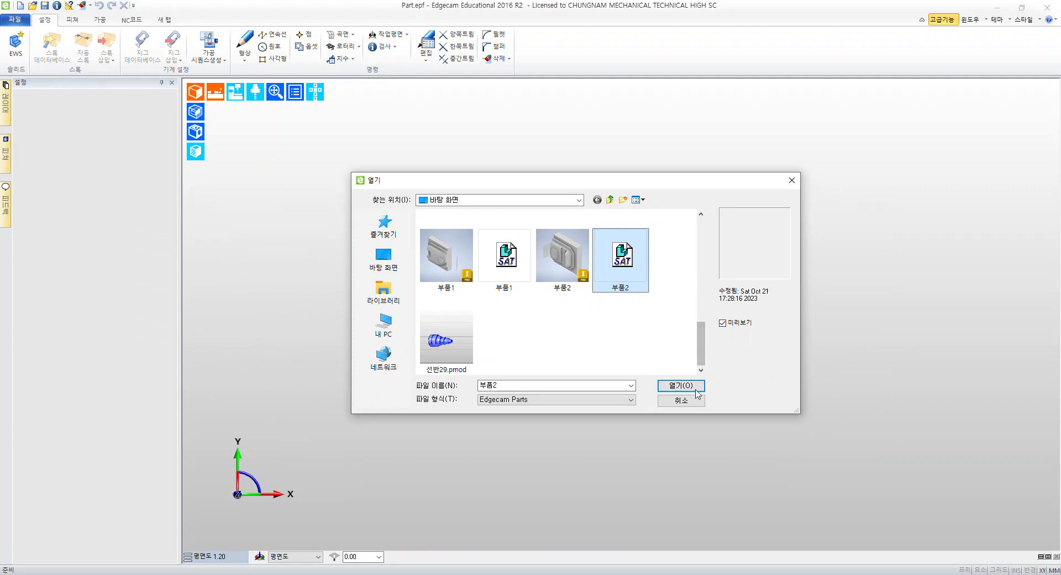
click(686, 387)
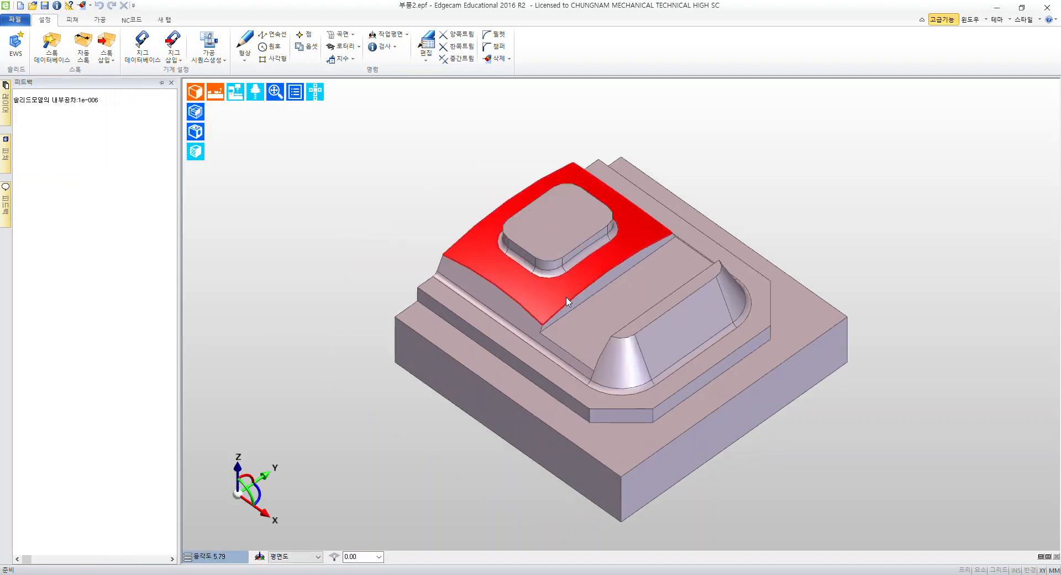
- Start automatic stock creation for a box and check the stock length, width and height settings
middle_drag(927, 418, 864, 384)
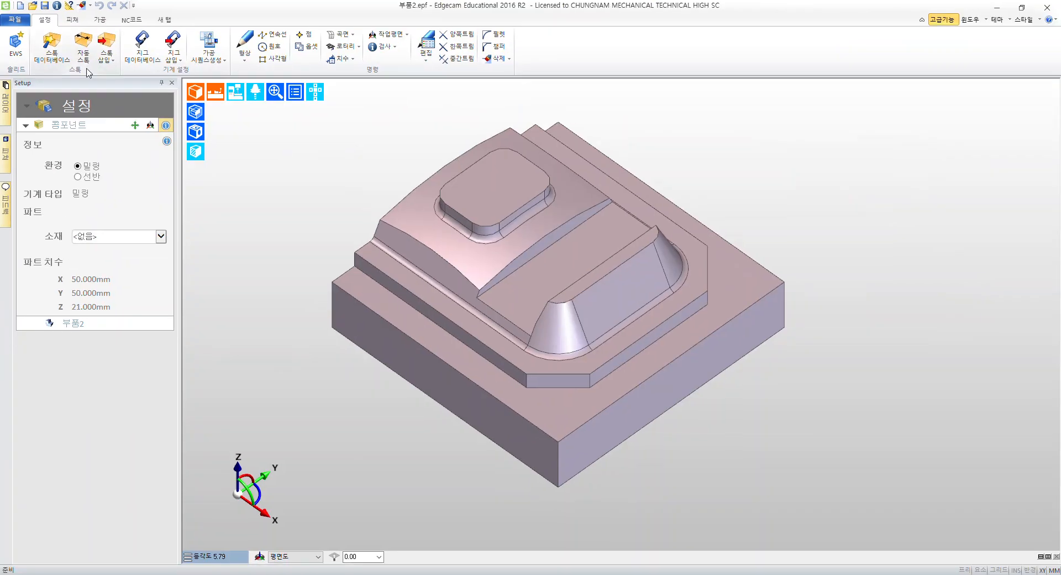
click(82, 42)
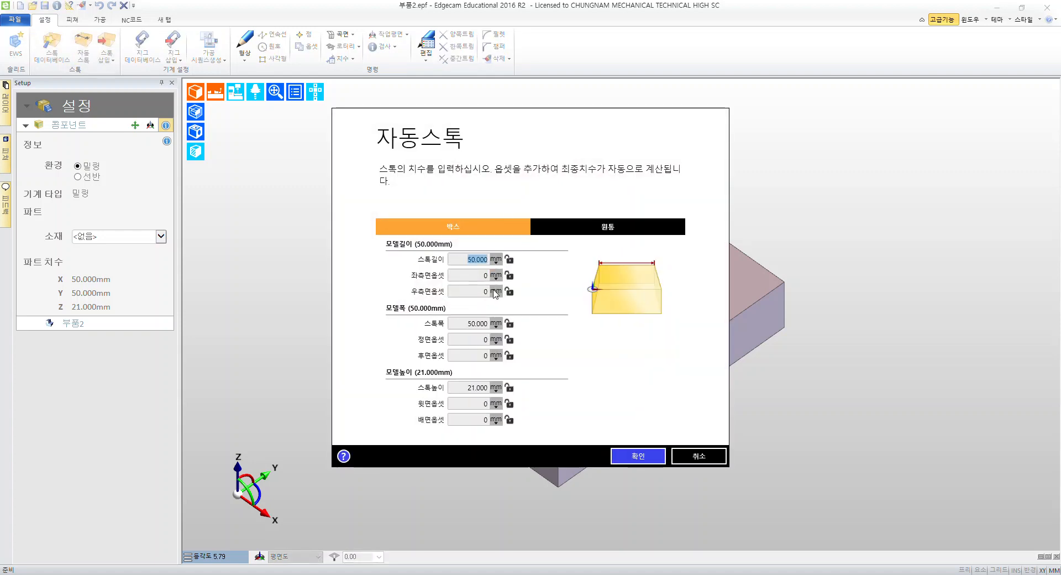
drag(465, 324, 494, 327)
drag(466, 259, 488, 257)
drag(464, 324, 503, 324)
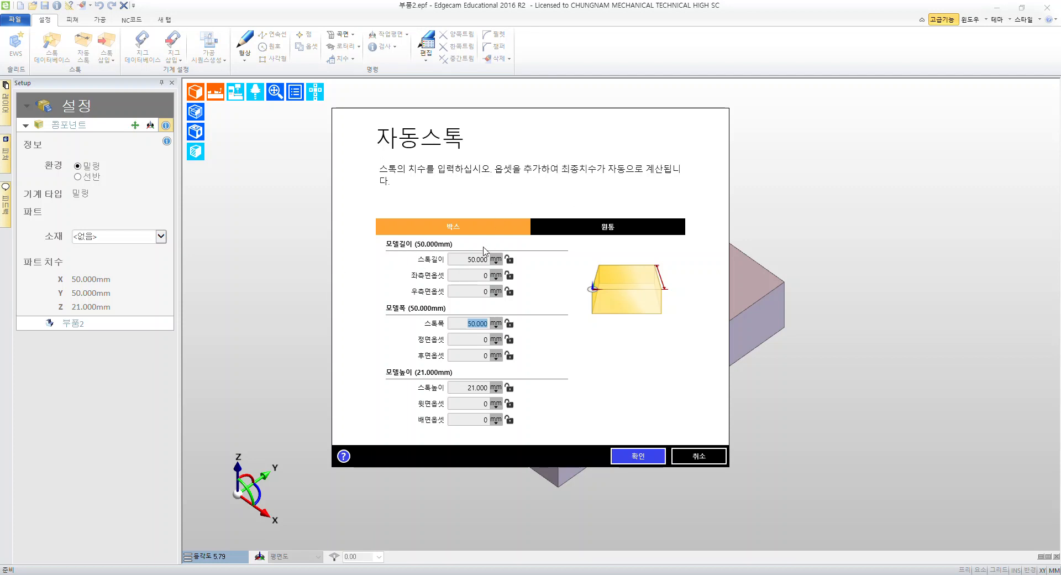
click(470, 259)
click(464, 323)
click(459, 392)
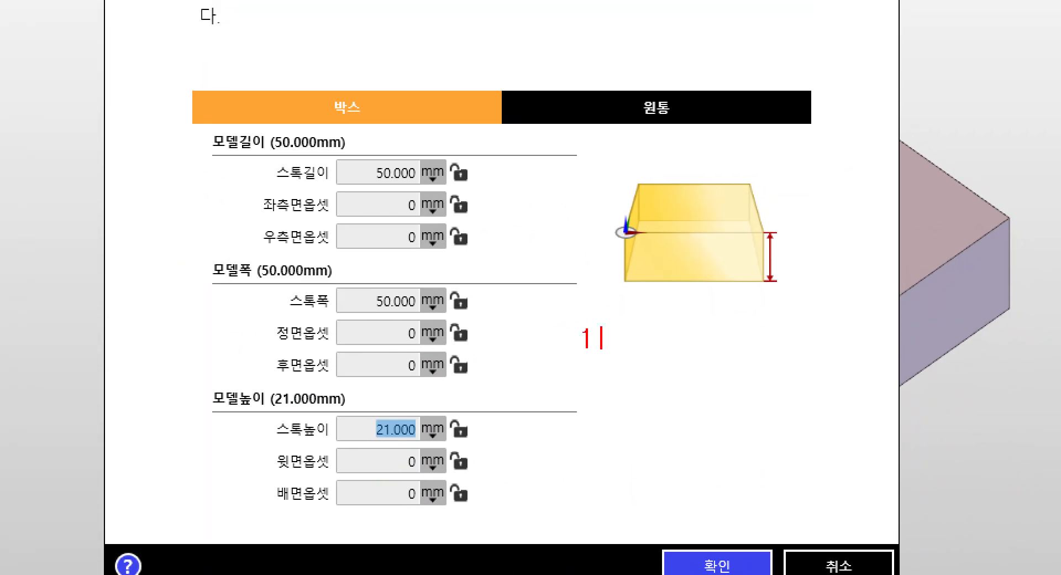
text(25t)
key(Escape)
drag(202, 409, 355, 409)
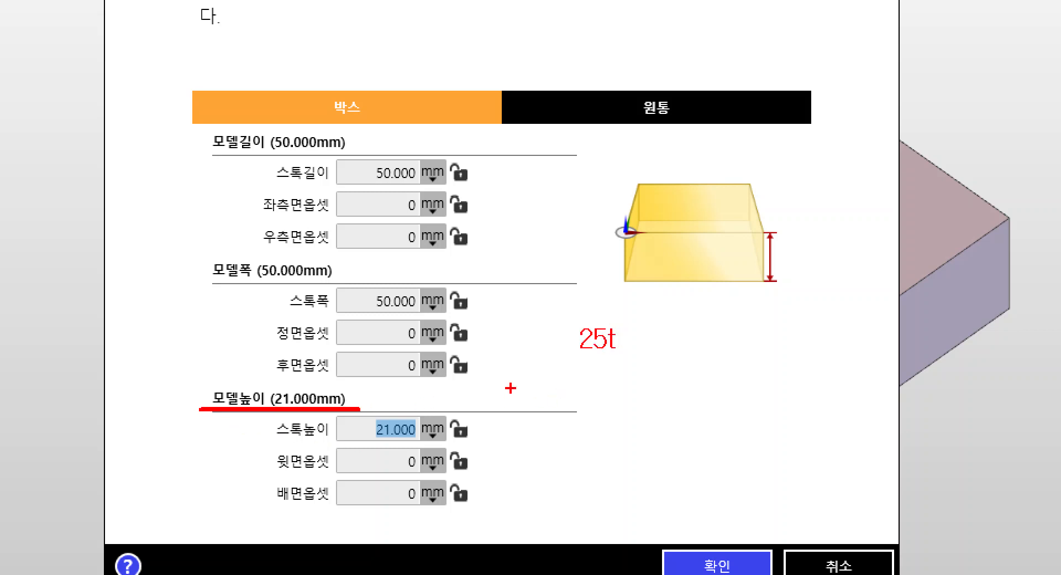
mouse_move(703, 159)
mouse_down()
mouse_move(748, 186)
mouse_move(691, 221)
mouse_up()
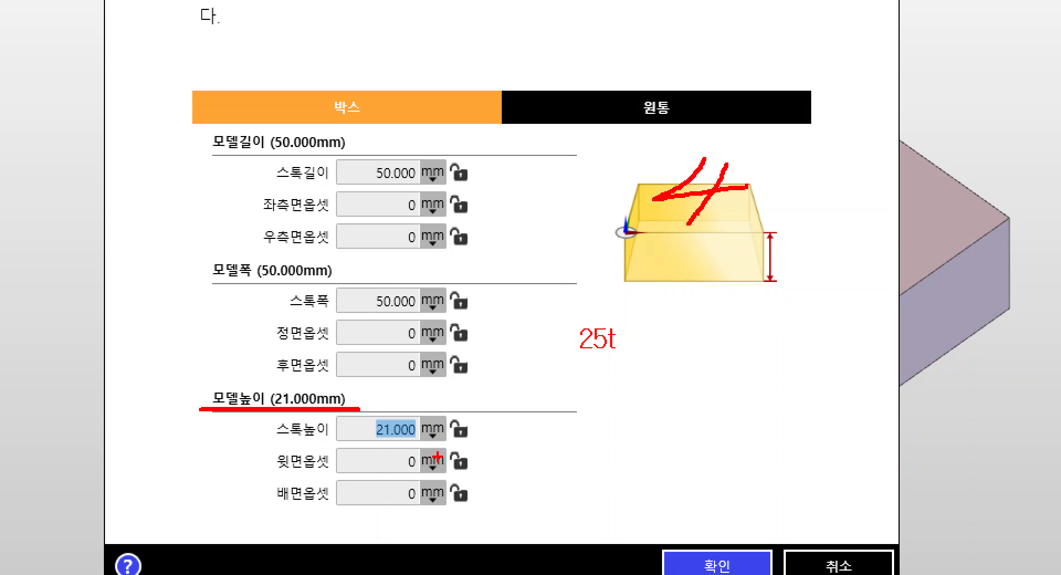
mouse_move(418, 441)
mouse_down()
mouse_move(380, 457)
mouse_move(435, 458)
mouse_move(400, 471)
mouse_up()
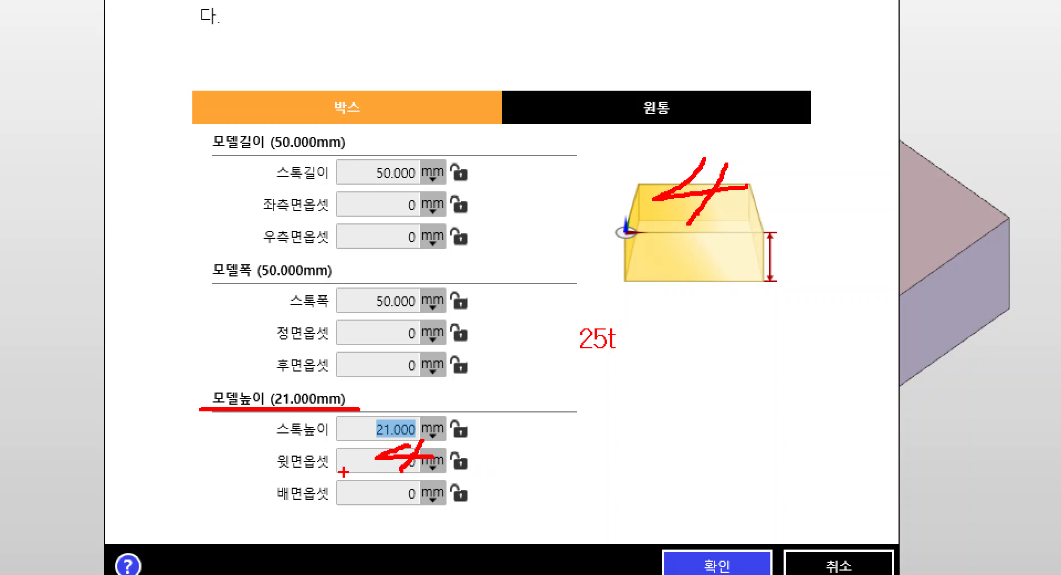
drag(275, 473, 466, 475)
mouse_move(518, 438)
mouse_down()
mouse_move(573, 458)
mouse_move(515, 482)
mouse_up()
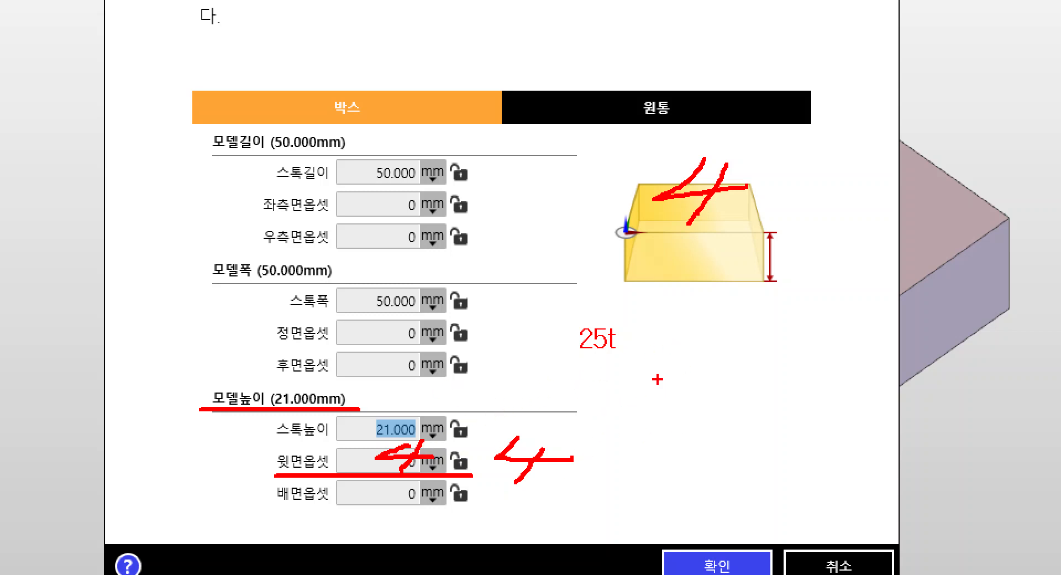
mouse_move(634, 407)
mouse_down()
mouse_move(677, 362)
mouse_move(840, 390)
mouse_up()
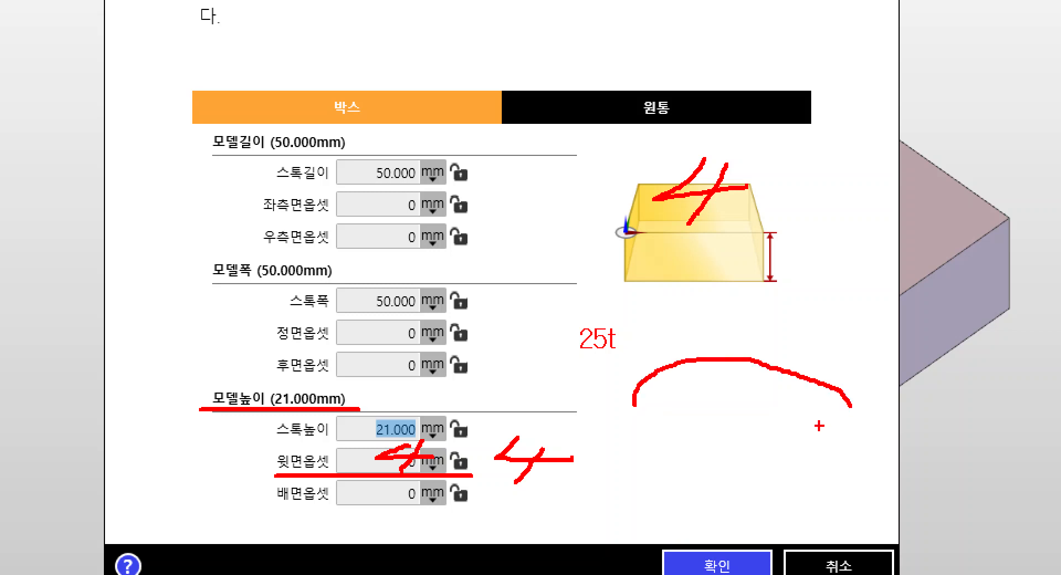
drag(649, 430, 649, 451)
text(23.478)
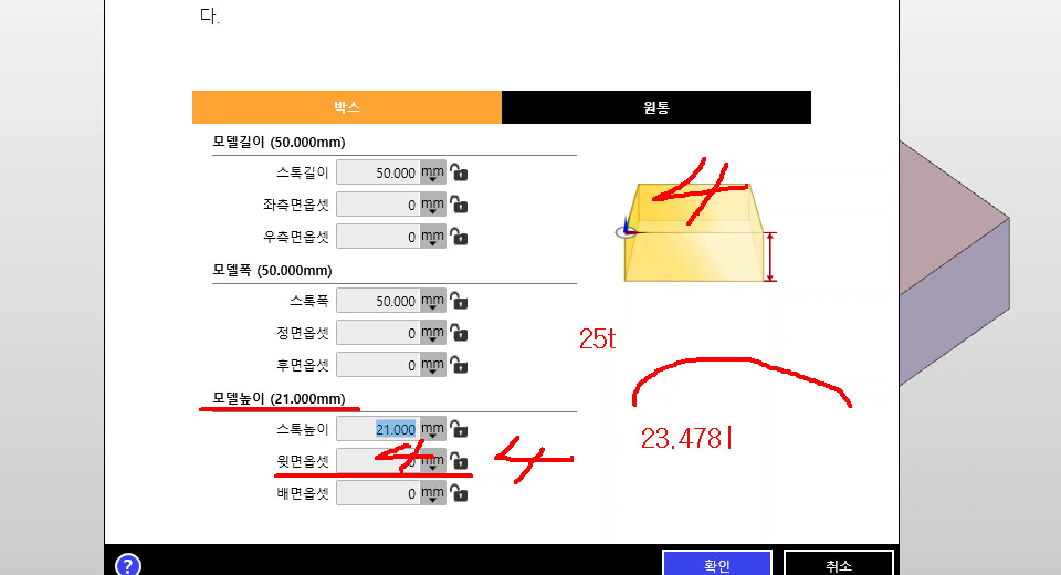
ctrl+drag(627, 414, 745, 471)
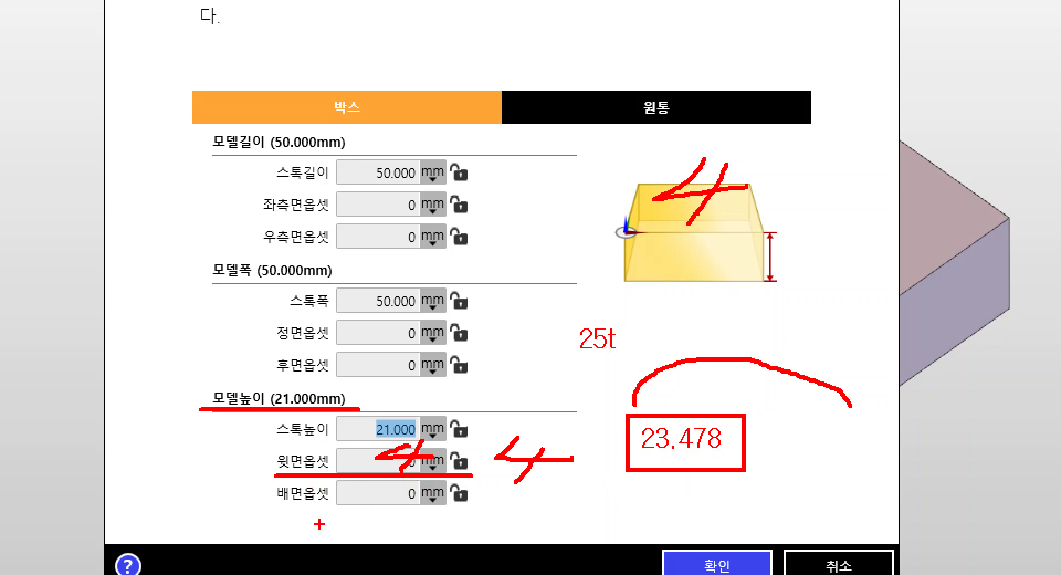
key(Escape)
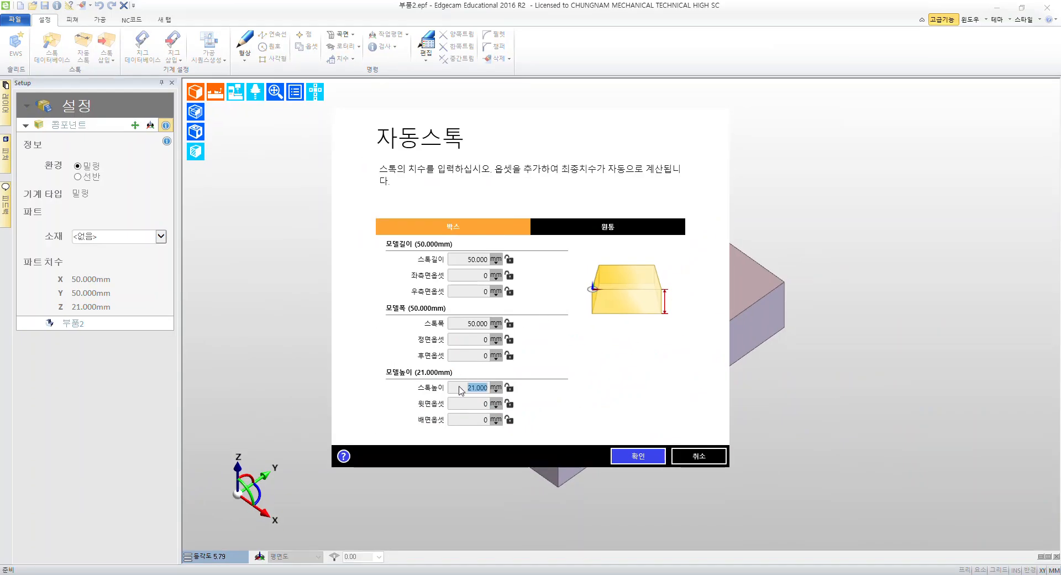
- Set the height of the automatic box stock to 25 mm
click(468, 387)
double_click(469, 387)
text(25)
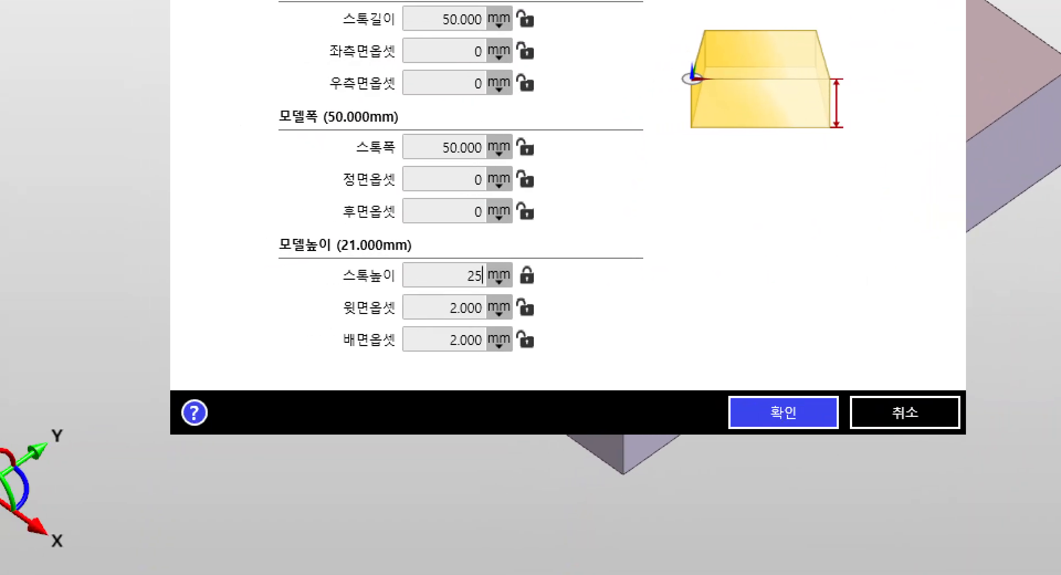
drag(364, 300, 544, 299)
mouse_move(421, 270)
mouse_down()
mouse_move(299, 270)
mouse_move(449, 243)
mouse_move(368, 271)
mouse_up()
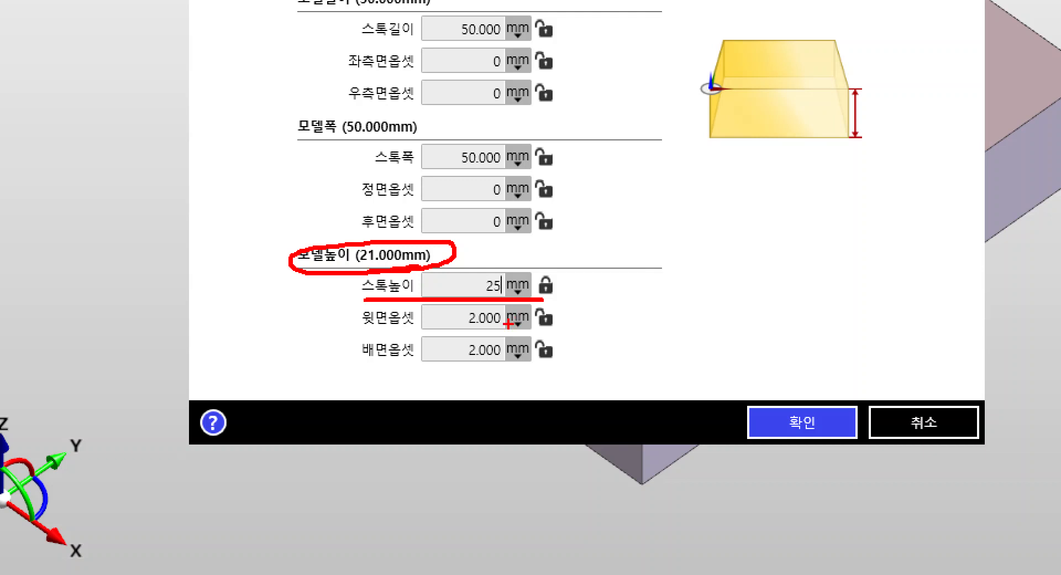
drag(545, 317, 615, 317)
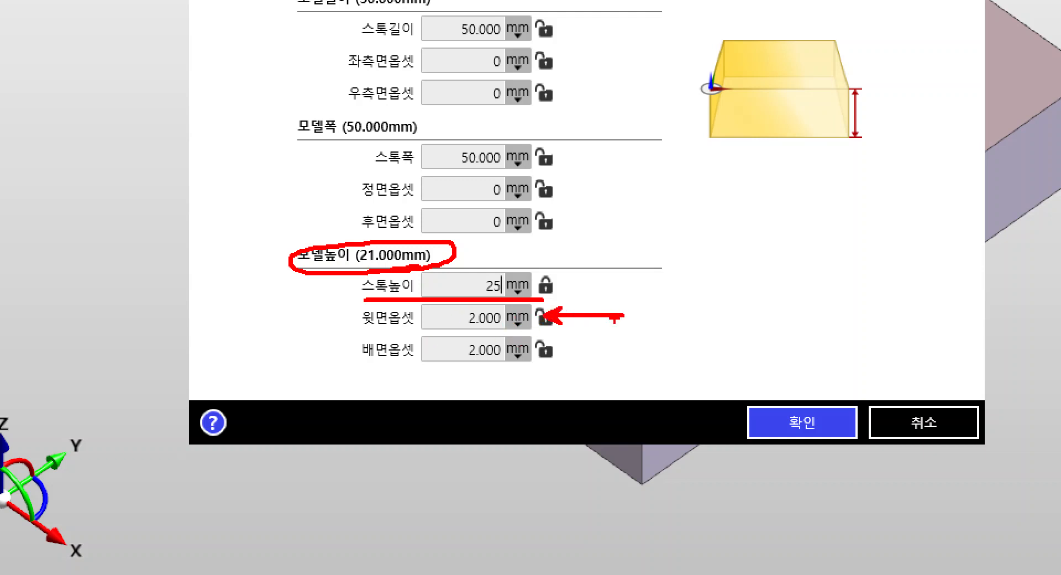
drag(552, 350, 592, 351)
drag(364, 332, 411, 327)
drag(363, 363, 418, 362)
mouse_move(515, 332)
mouse_down()
mouse_move(454, 315)
mouse_move(514, 331)
mouse_move(448, 365)
mouse_move(522, 357)
mouse_move(494, 362)
mouse_up()
mouse_move(622, 364)
mouse_down()
mouse_move(650, 361)
mouse_move(622, 362)
mouse_up()
key(Escape)
- Set the bottom offset (배면옵셋) of the 25 mm high box stock to 0 mm
drag(471, 417, 506, 421)
text(0)
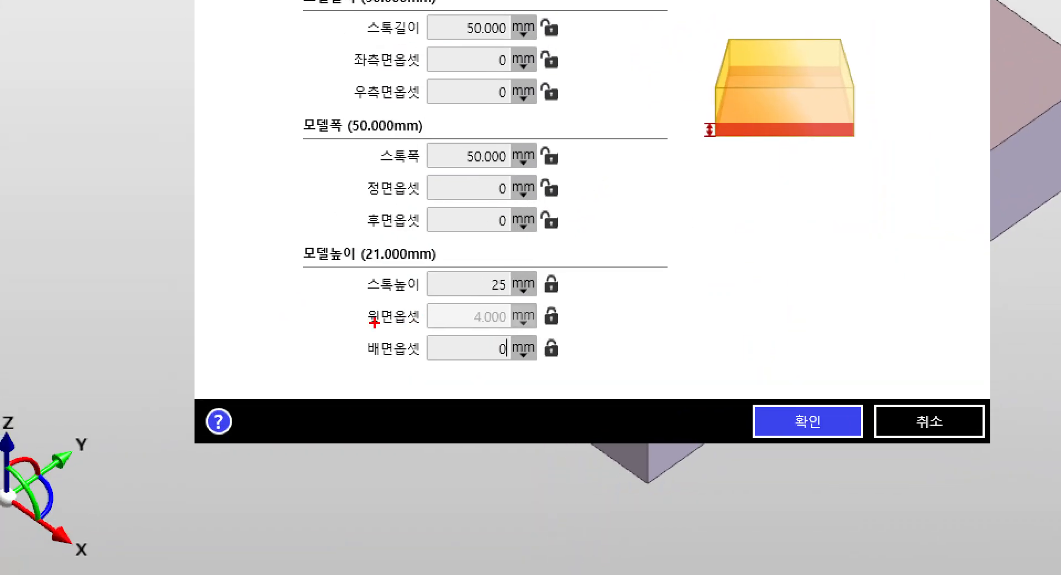
drag(357, 332, 580, 331)
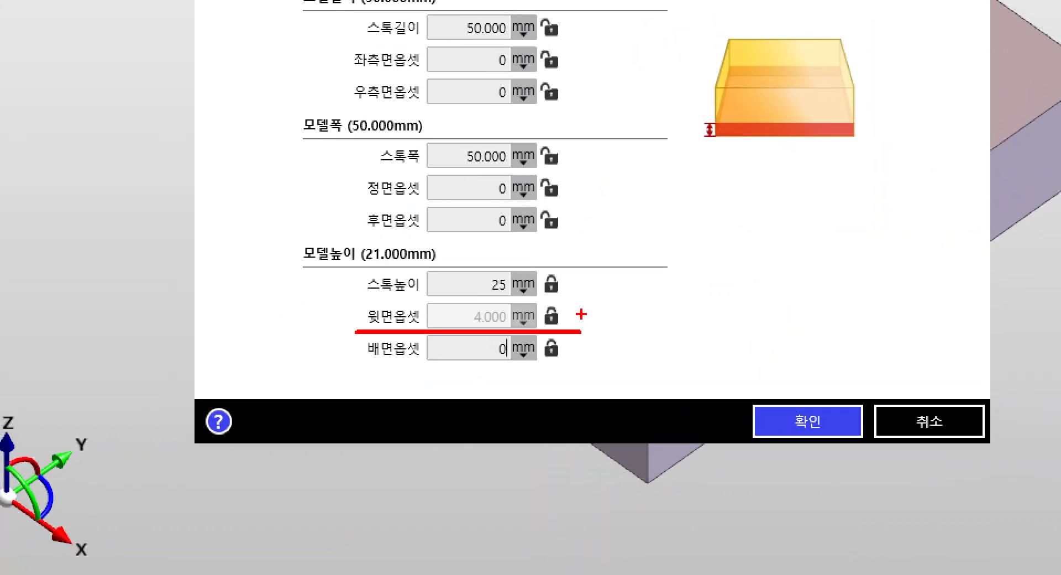
drag(572, 319, 622, 323)
mouse_move(434, 271)
mouse_down()
mouse_move(281, 268)
mouse_move(447, 253)
mouse_move(392, 276)
mouse_move(532, 303)
mouse_up()
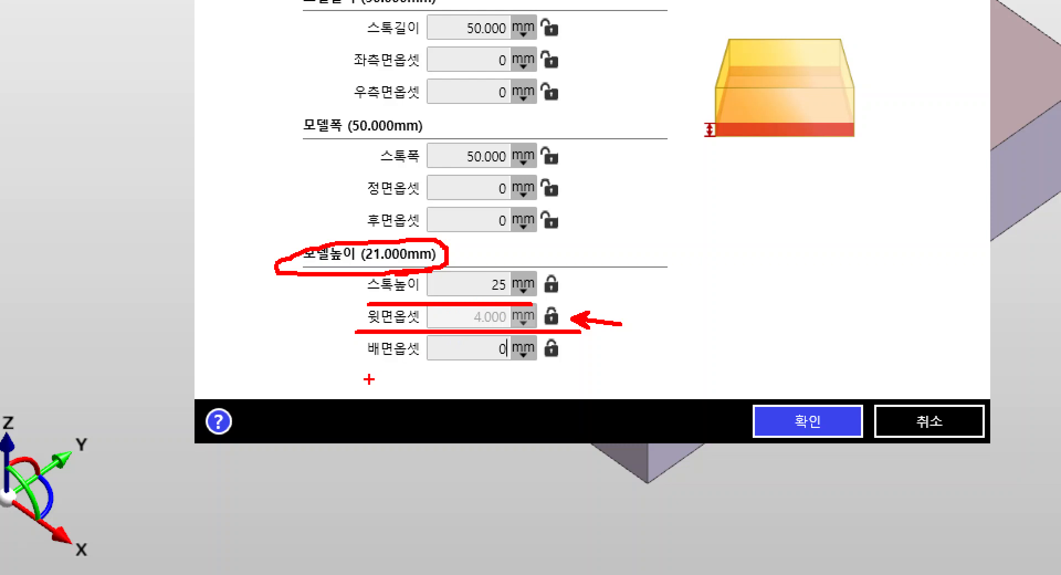
drag(366, 370, 550, 365)
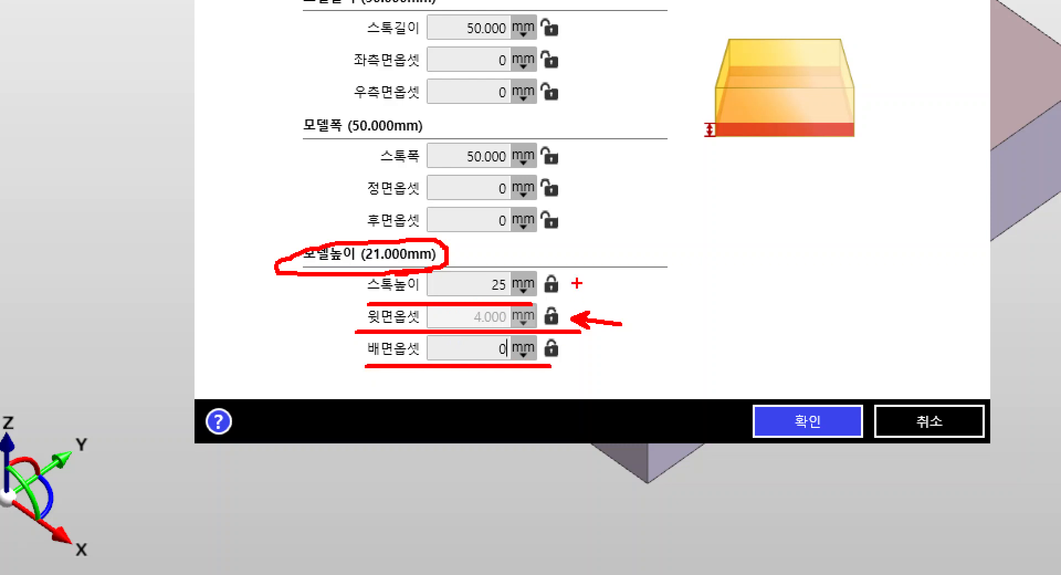
ctrl+shift+drag(577, 283, 628, 280)
text(t25)
key(Escape)
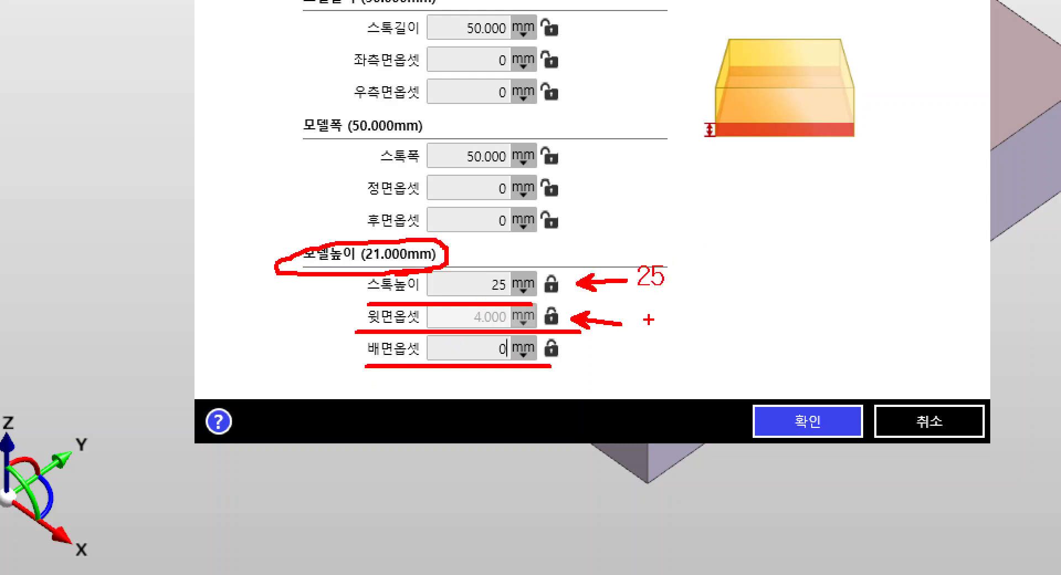
ctrl+shift+drag(572, 362, 620, 362)
text(t)
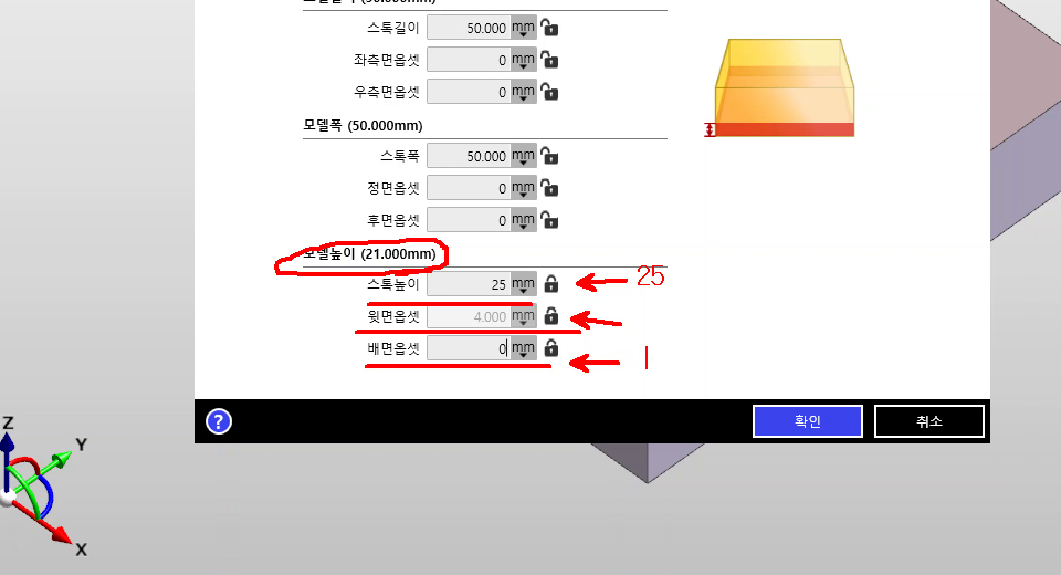
text(0)
key(Escape)
drag(618, 301, 579, 338)
drag(582, 303, 619, 335)
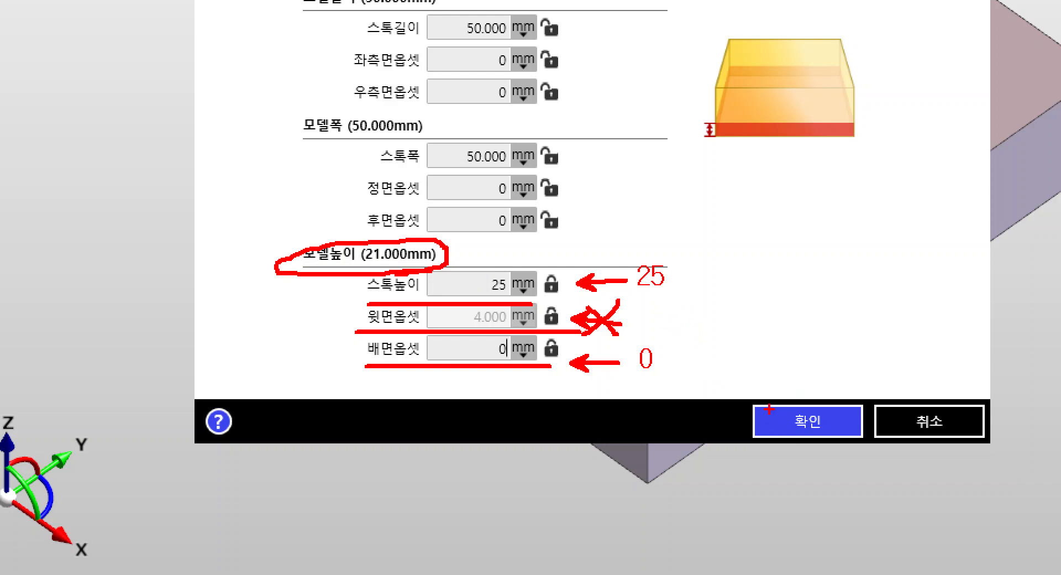
ctrl+drag(753, 403, 863, 444)
ctrl+shift+drag(856, 405, 937, 330)
key(Escape)
- Create the automatic box stock around the part with the entered dimensions
click(614, 459)
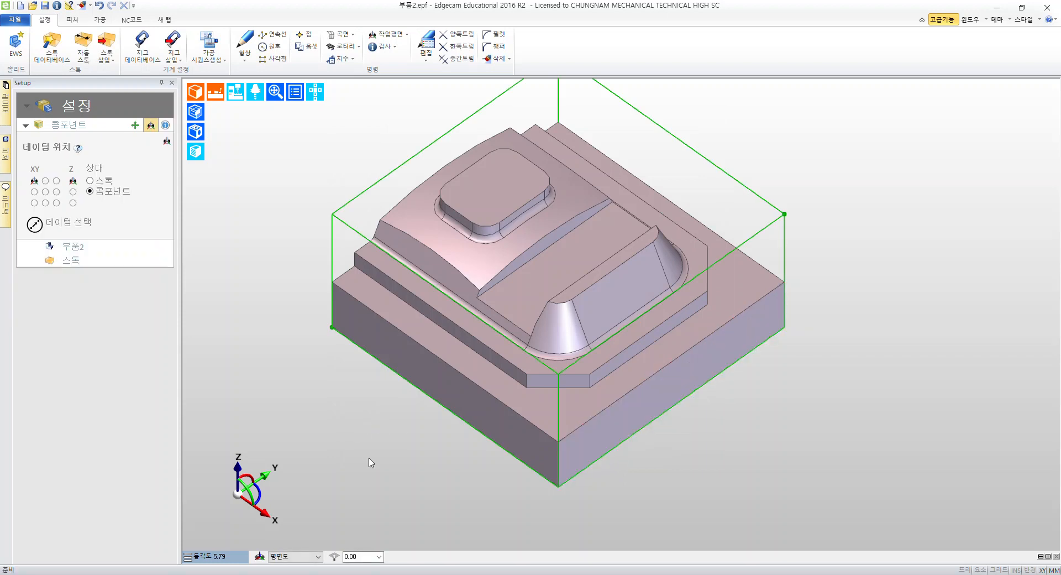
middle_drag(386, 476, 564, 381)
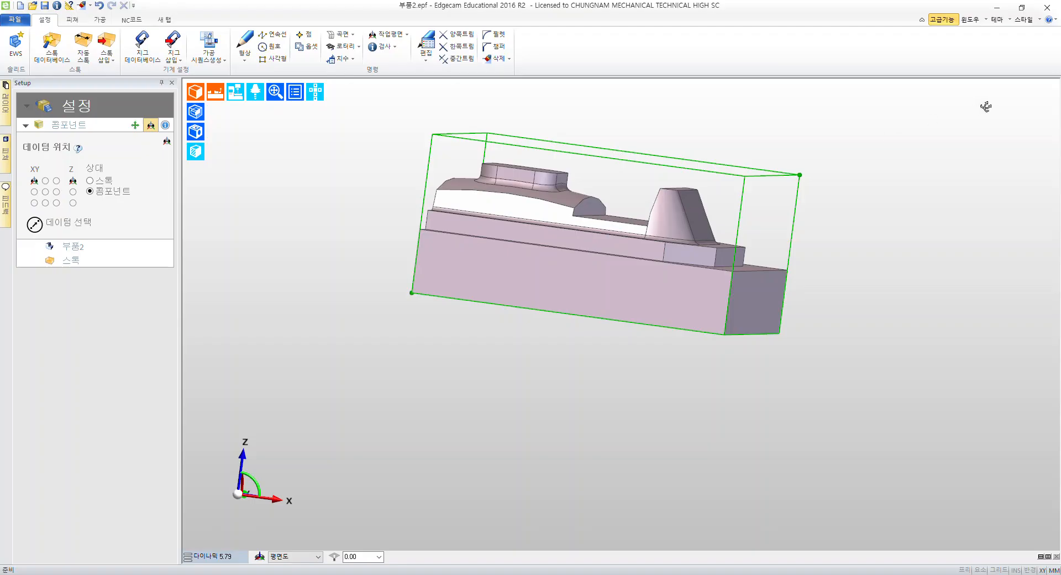
middle_drag(877, 168, 747, 256)
middle_drag(263, 240, 225, 215)
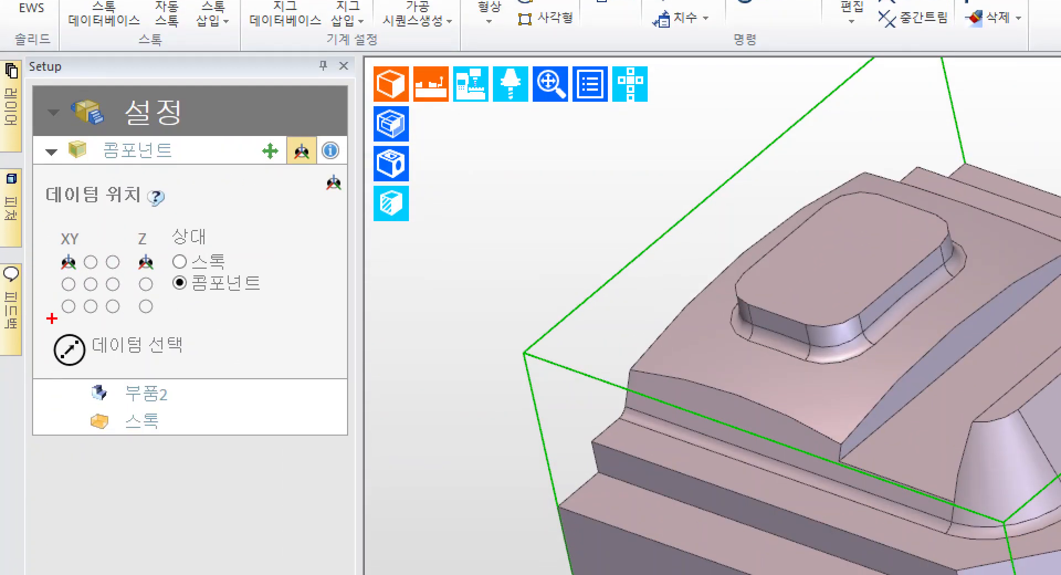
- Place the component's datum on the stock's top corner at minimum X and minimum Y
ctrl+drag(36, 317, 251, 381)
ctrl+shift+drag(198, 348, 345, 311)
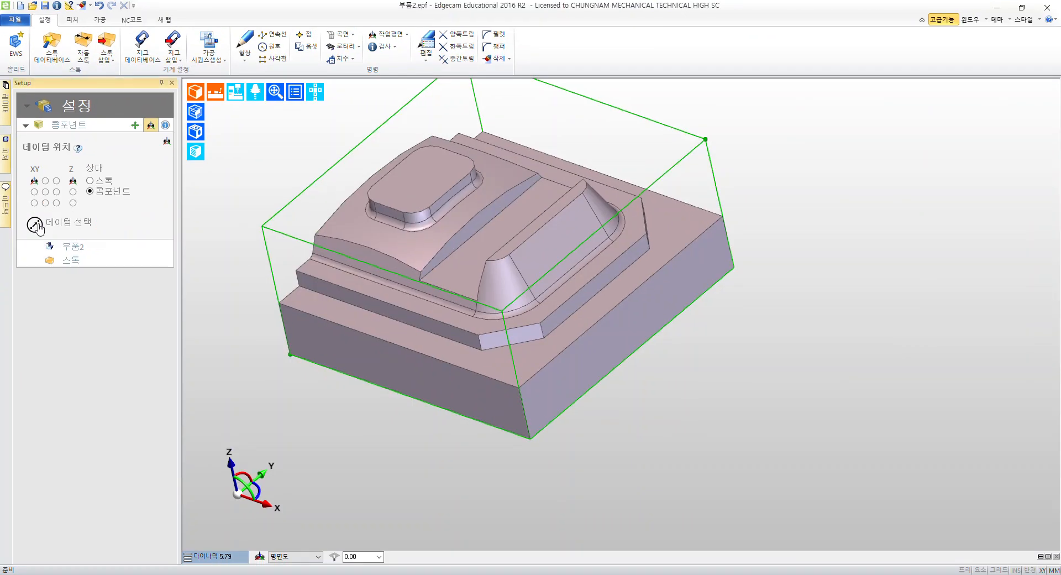
click(69, 348)
drag(483, 127, 333, 135)
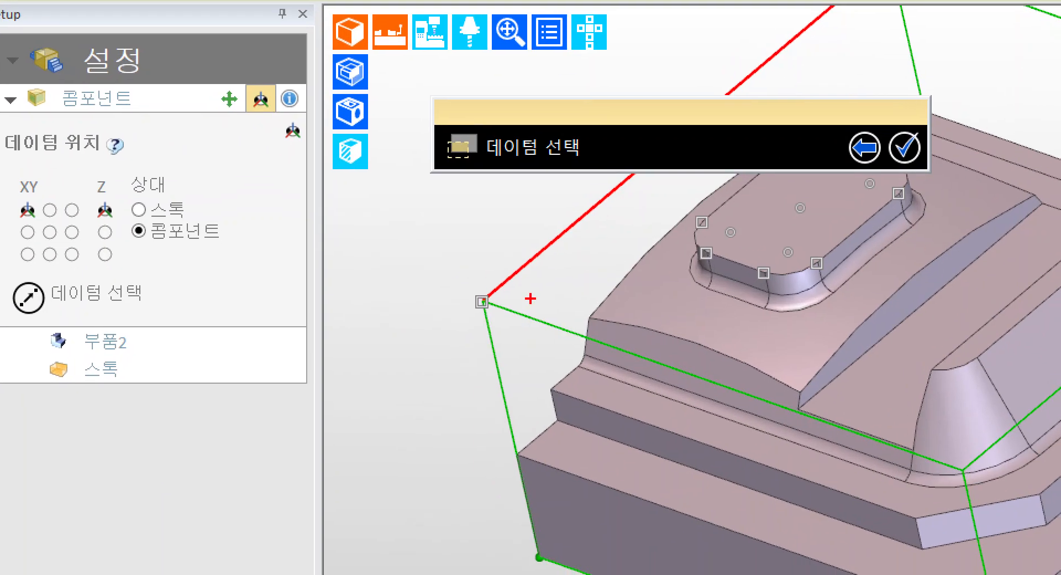
mouse_move(457, 321)
ctrl+shift+mouse_down()
mouse_move(352, 262)
mouse_move(377, 247)
ctrl+shift+mouse_up()
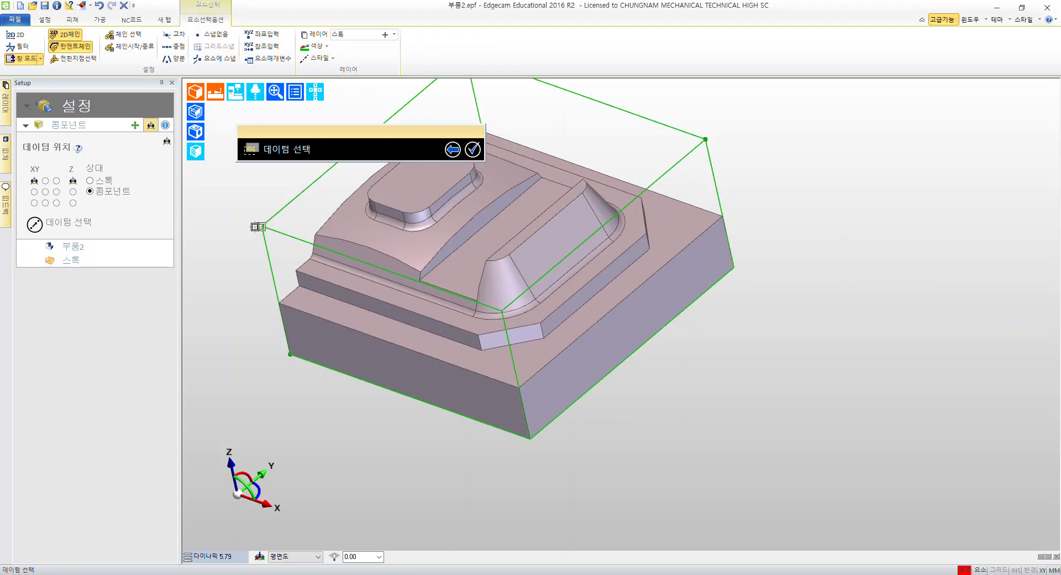
click(482, 302)
middle_drag(434, 238, 312, 192)
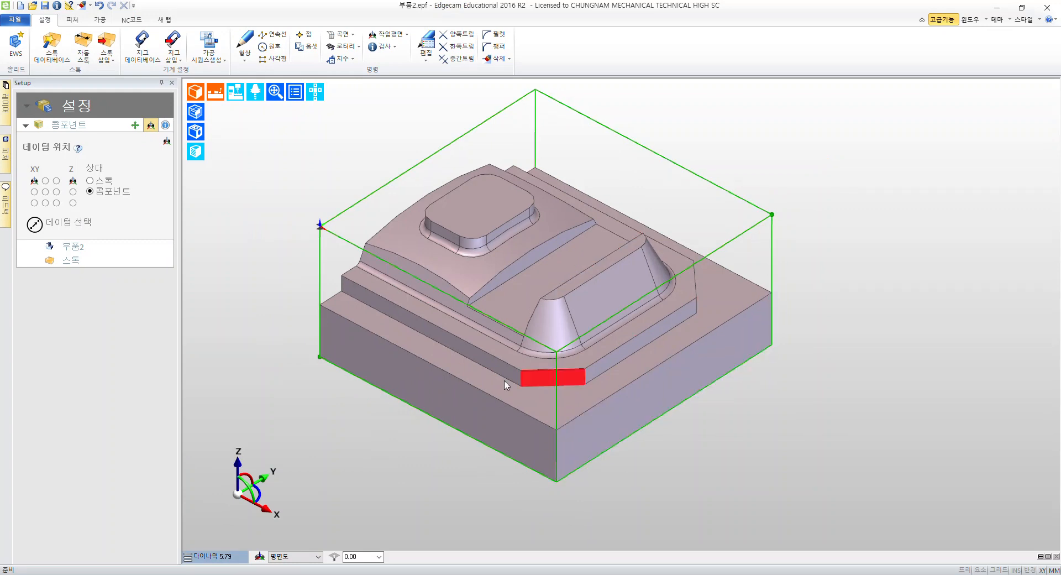
middle_drag(380, 470, 434, 440)
middle_drag(353, 333, 292, 350)
- Try to replace the existing box stock with an automatic stock of a different height
click(93, 57)
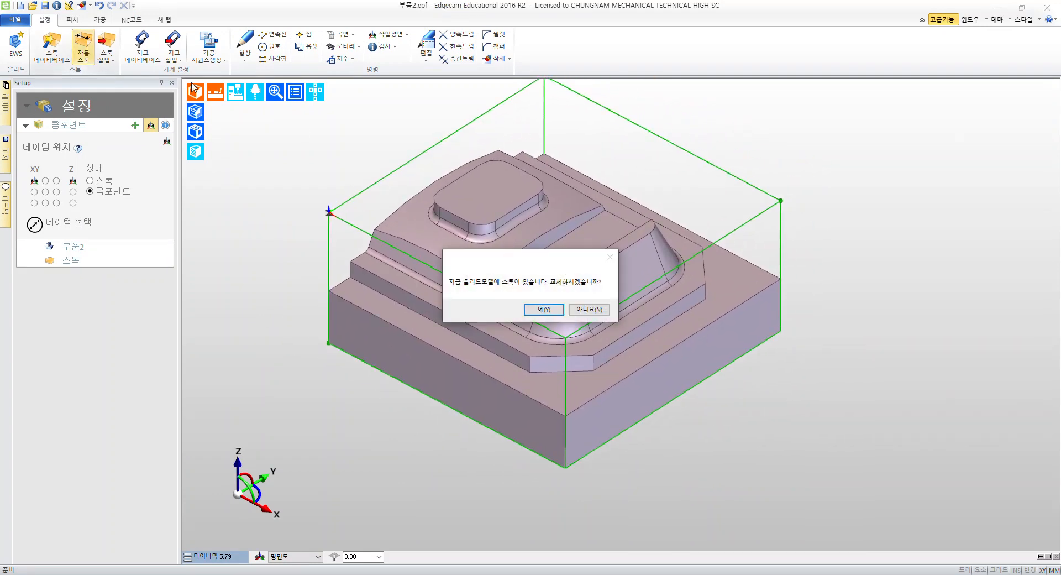
click(555, 312)
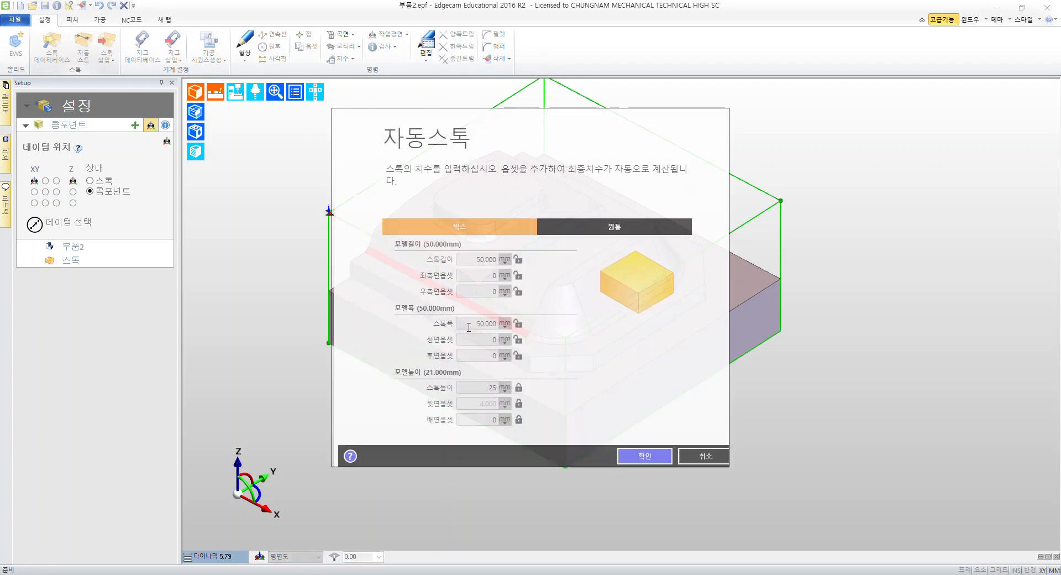
key(BackSpace)
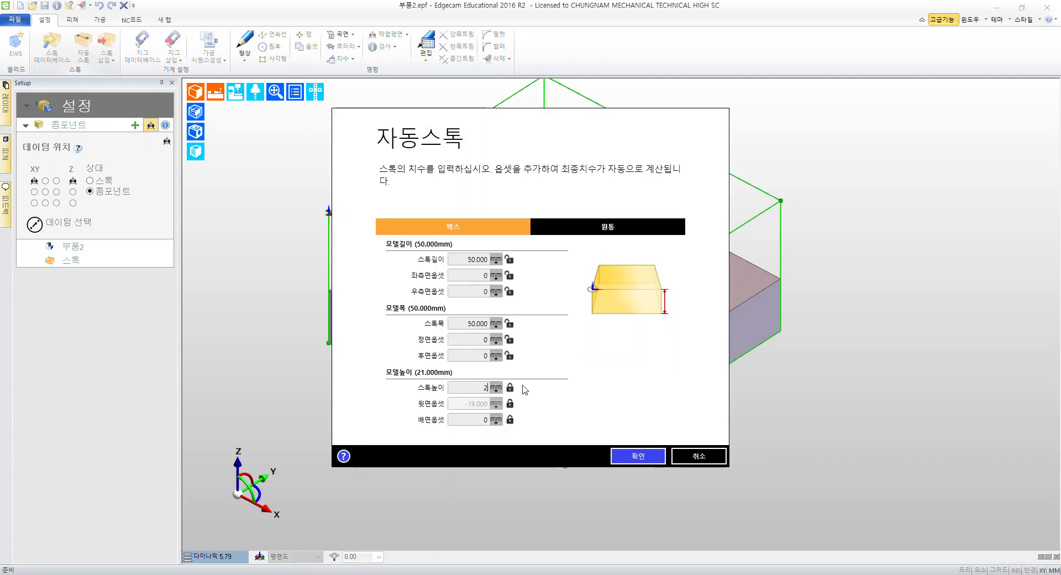
click(638, 455)
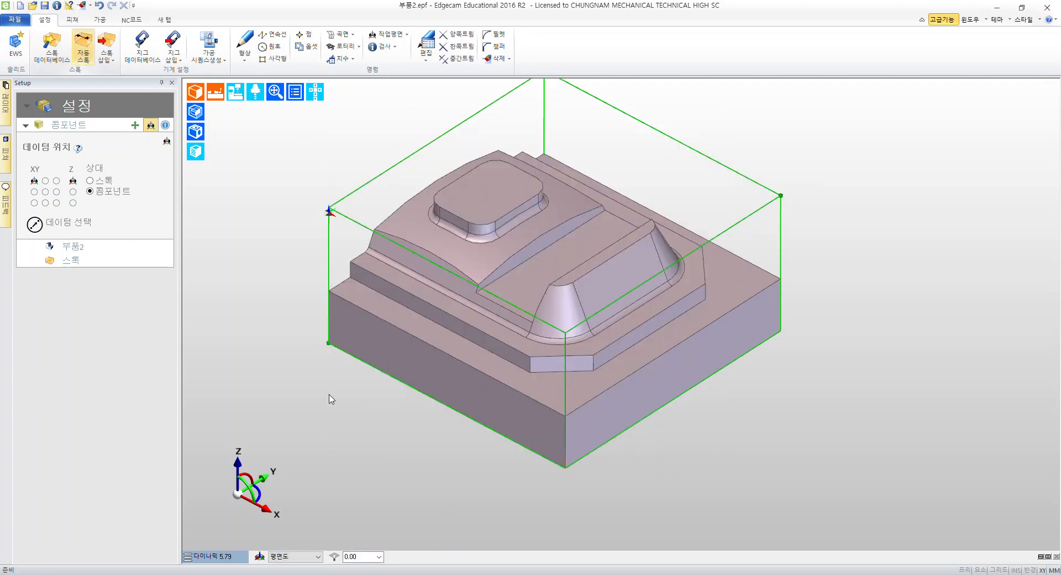
- Examine where the datum marker lies relative to the stock's top corner from several directions
middle_drag(343, 406, 359, 413)
right_drag(358, 424, 453, 389)
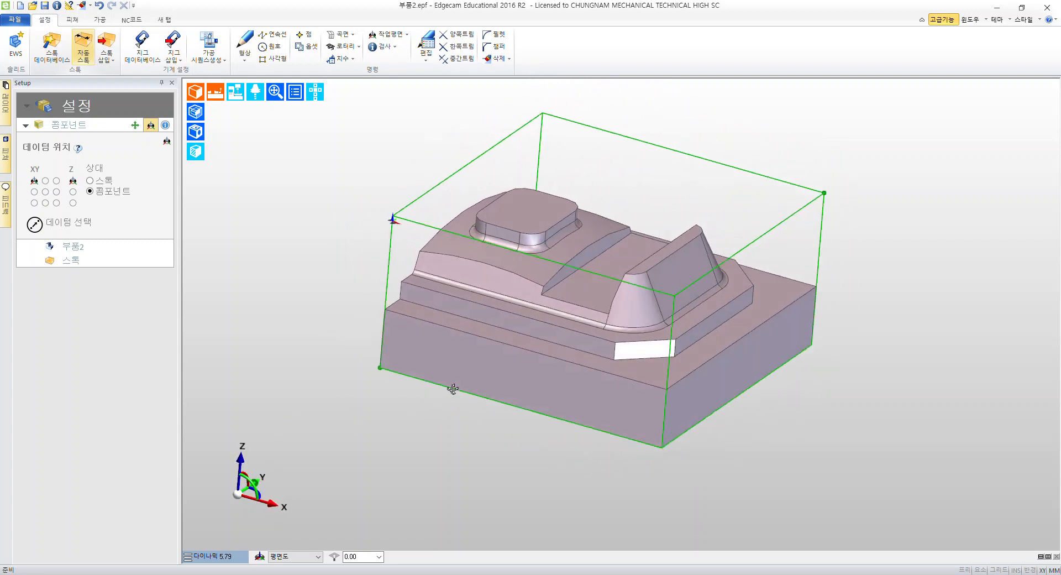
middle_drag(298, 406, 464, 330)
middle_drag(483, 295, 358, 341)
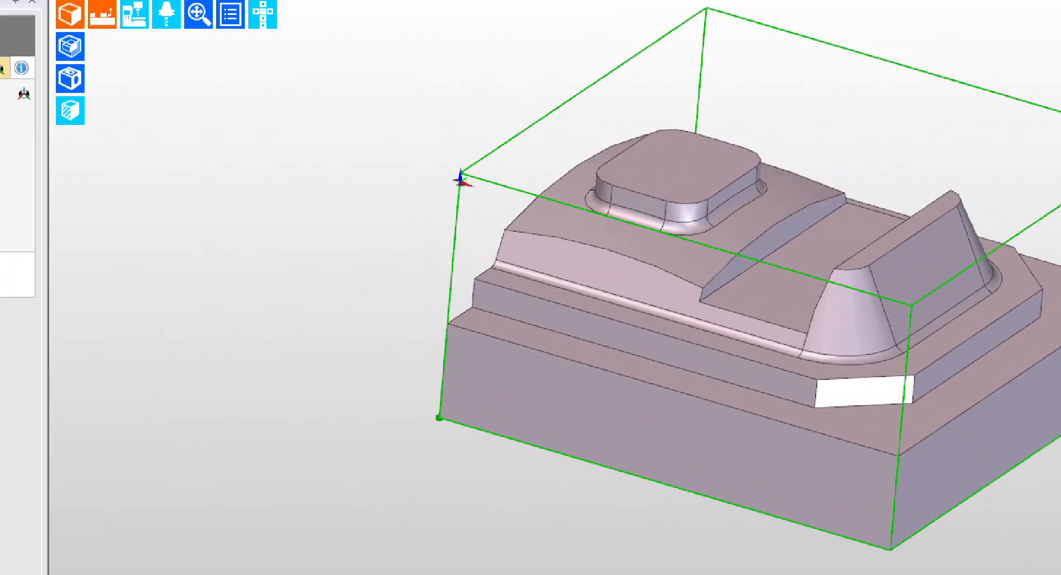
click(531, 298)
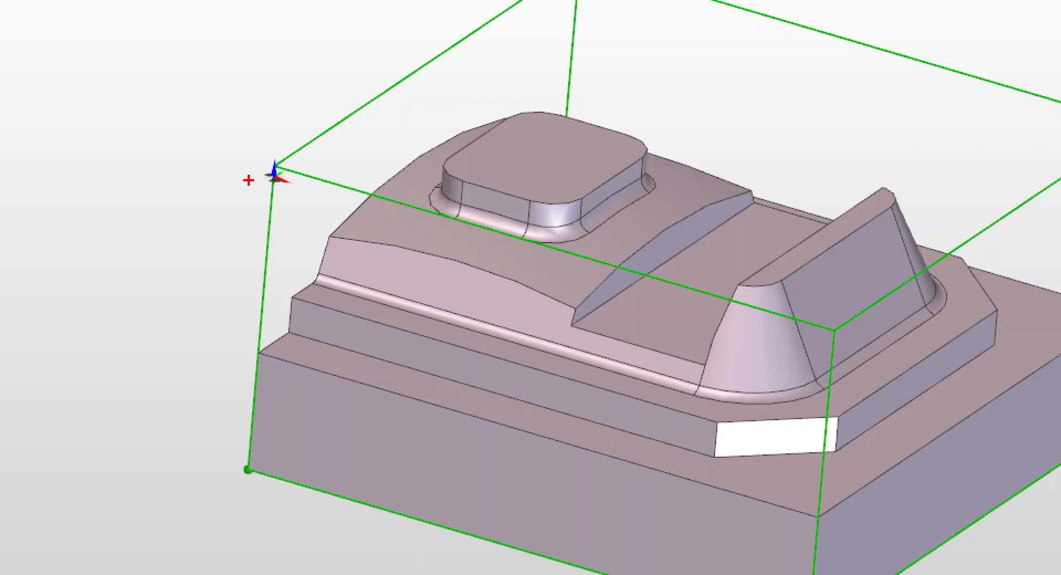
drag(273, 180, 115, 219)
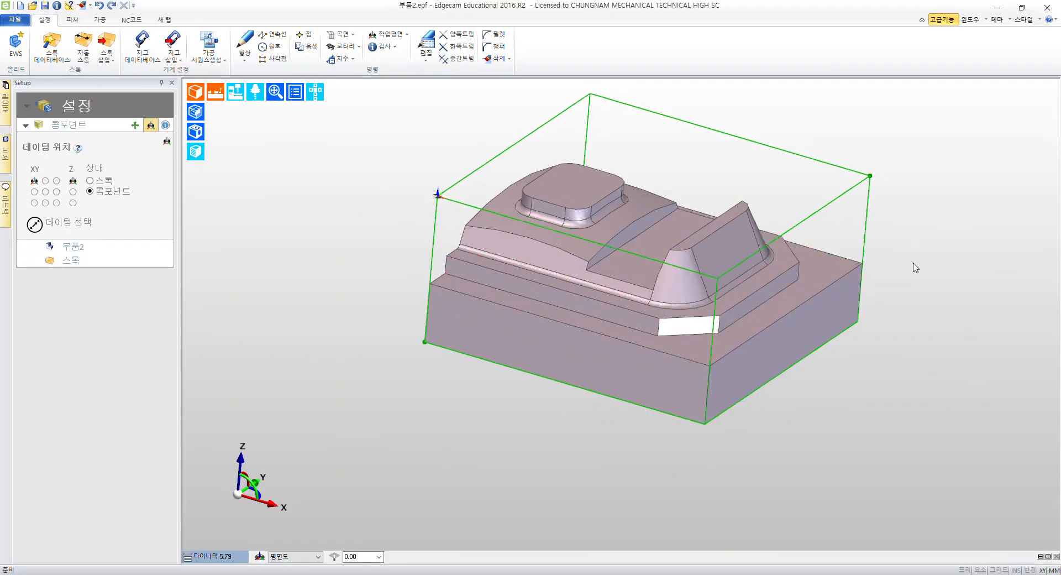
middle_drag(915, 268, 722, 297)
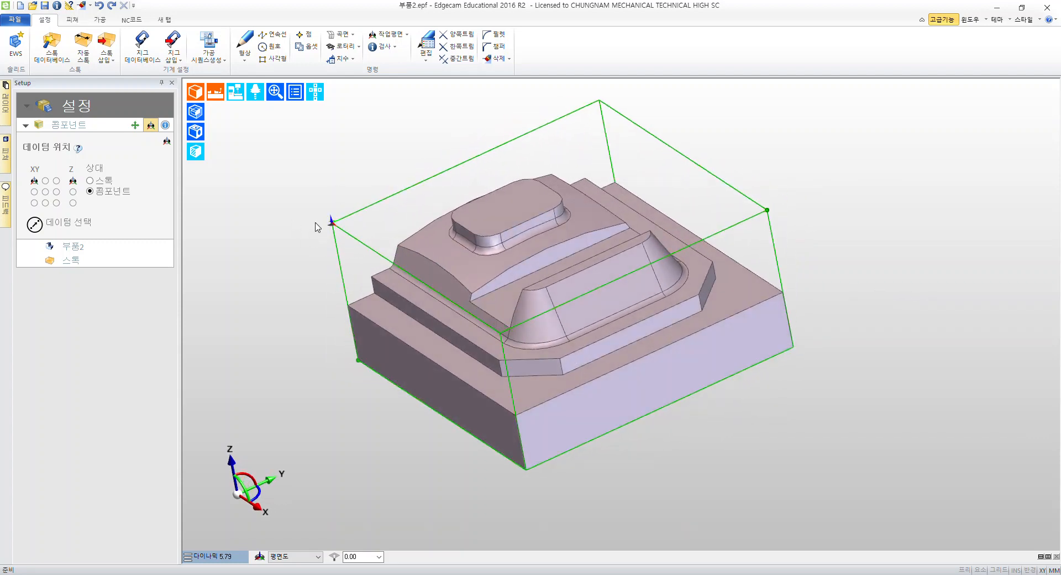
middle_drag(271, 273, 393, 291)
middle_drag(860, 311, 761, 348)
middle_drag(862, 167, 805, 207)
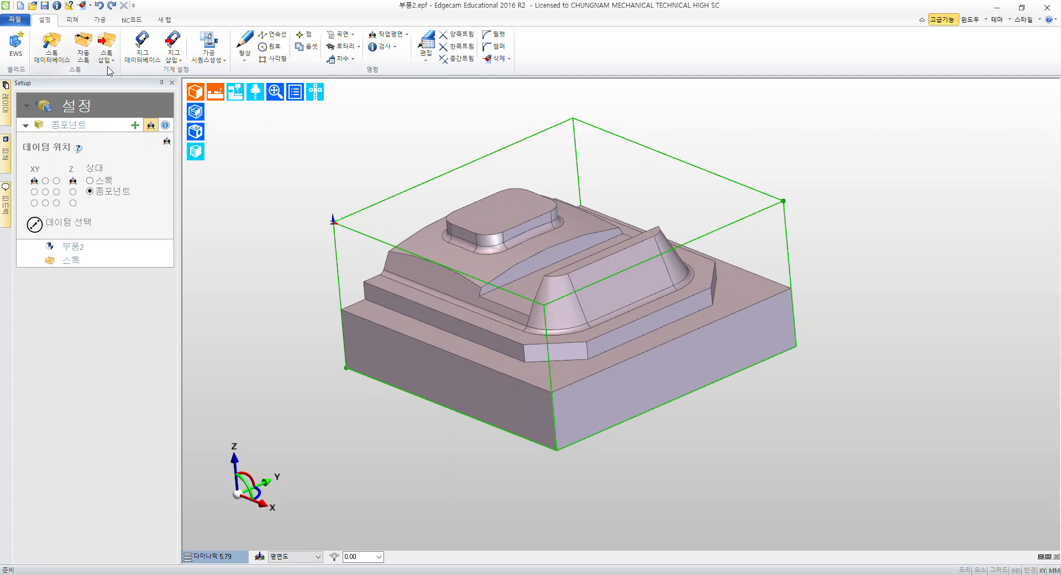
- Start a surface feature (곡면피쳐) with the machining method 선택 and proceed to picking its faces
click(72, 21)
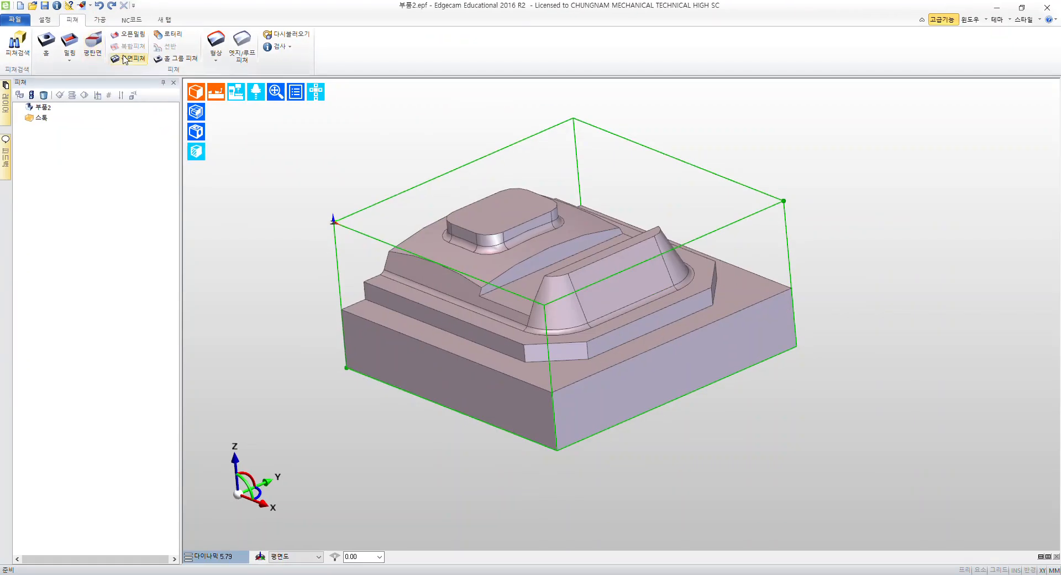
click(254, 116)
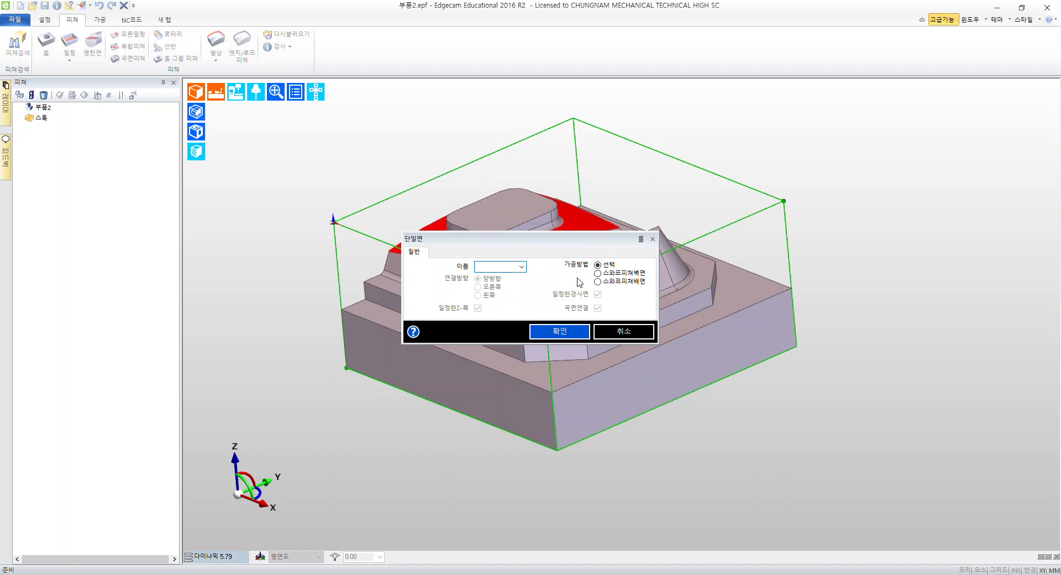
drag(556, 249, 287, 130)
mouse_move(588, 166)
middle_down()
mouse_move(614, 177)
mouse_move(598, 180)
middle_up()
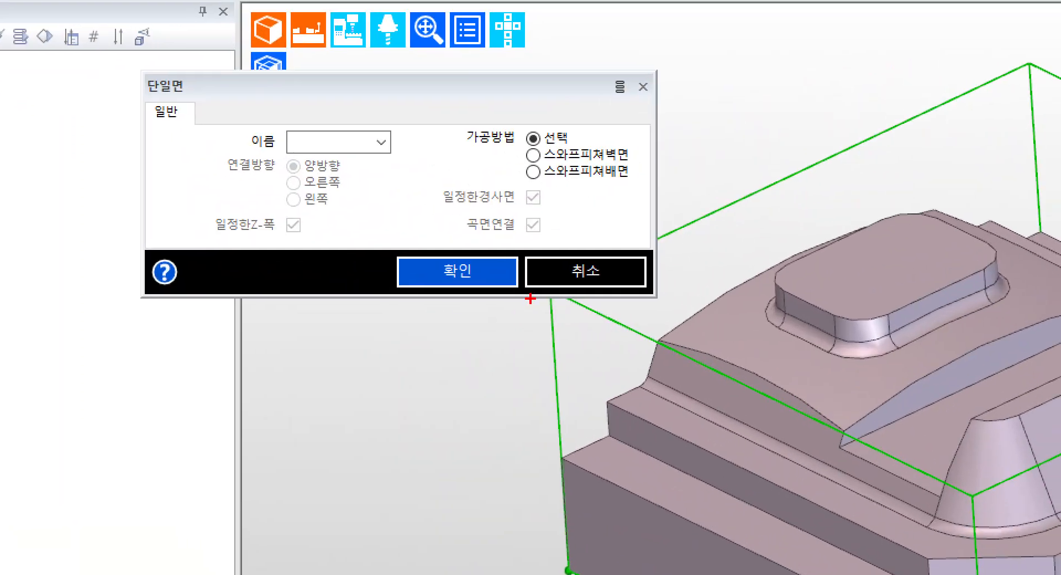
drag(464, 146, 579, 146)
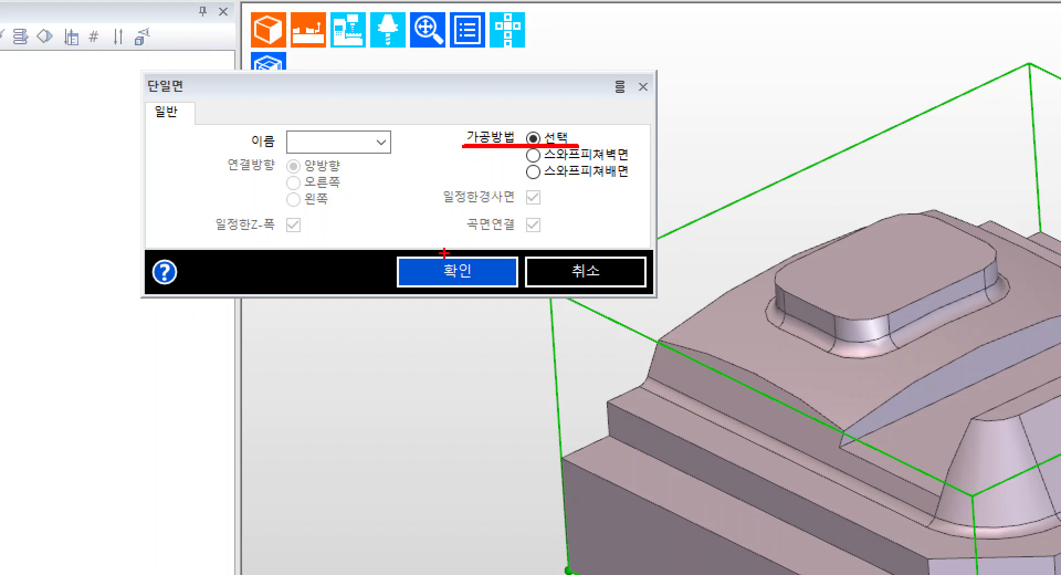
drag(390, 252, 528, 296)
drag(442, 170, 446, 249)
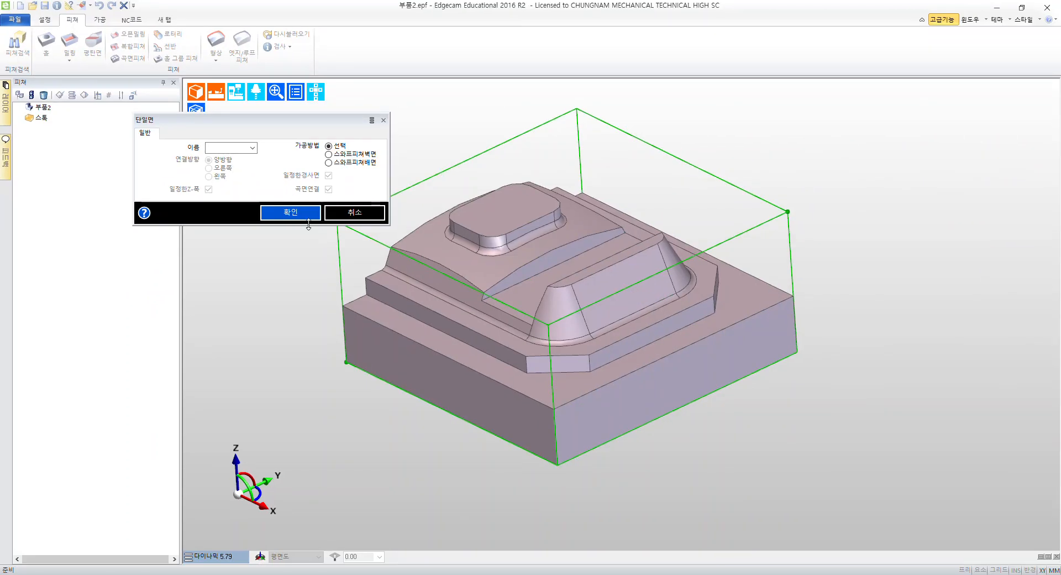
click(372, 271)
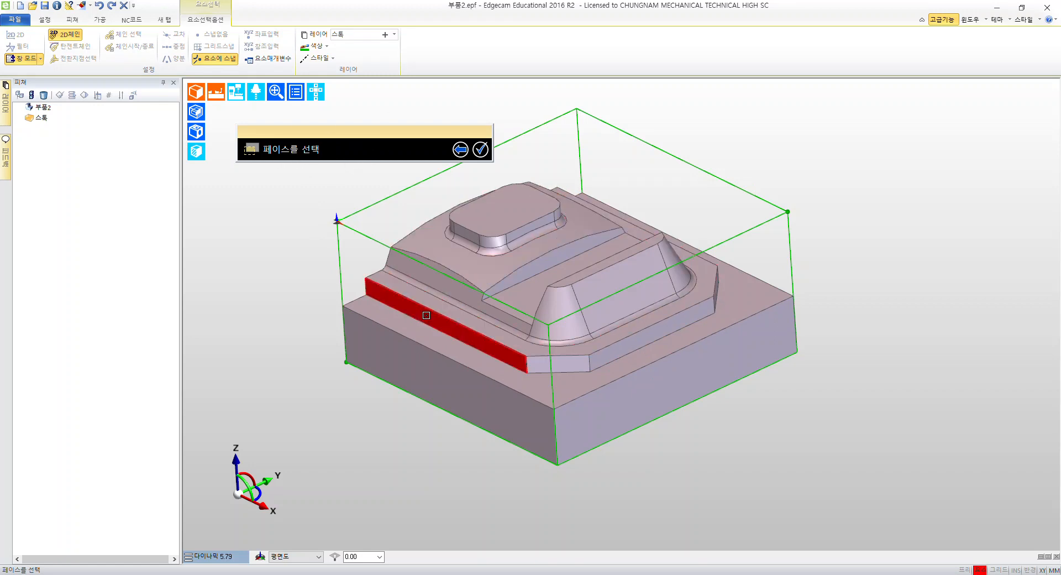
mouse_move(426, 315)
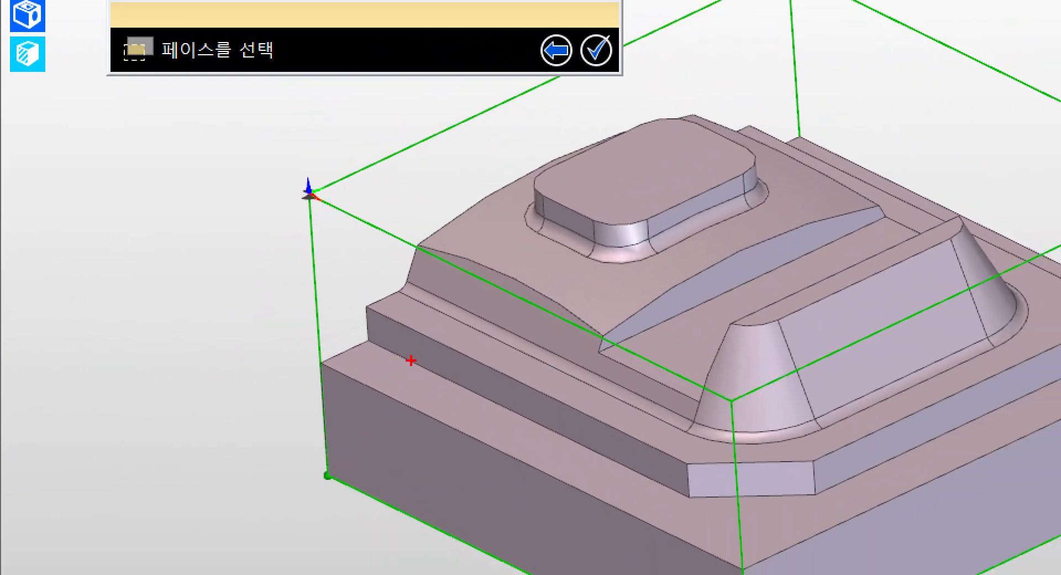
drag(397, 340, 247, 339)
mouse_move(71, 199)
mouse_down()
mouse_move(145, 220)
mouse_move(101, 249)
mouse_up()
drag(166, 202, 140, 254)
drag(193, 211, 195, 252)
drag(226, 211, 229, 255)
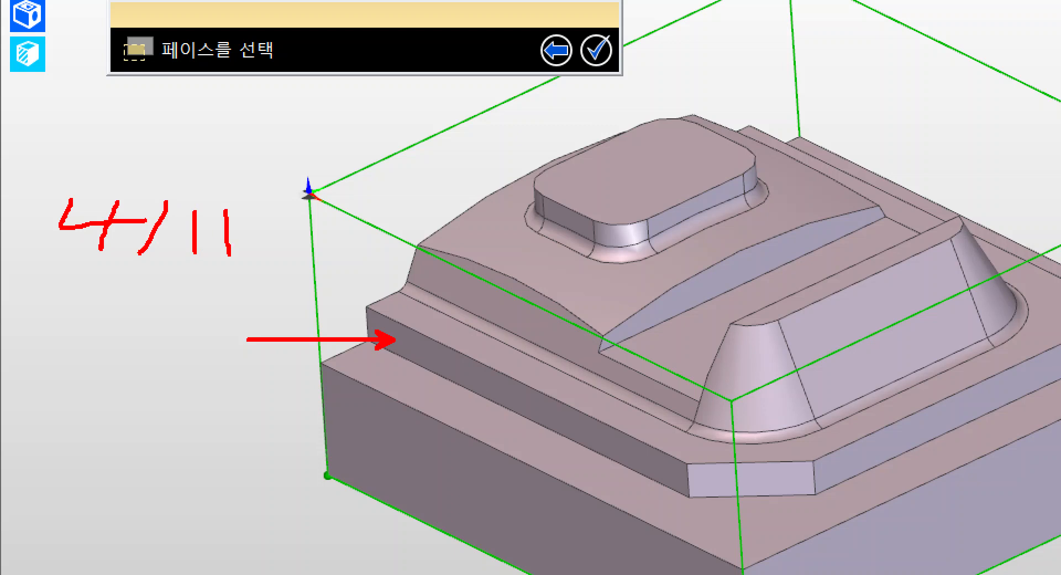
drag(228, 209, 282, 265)
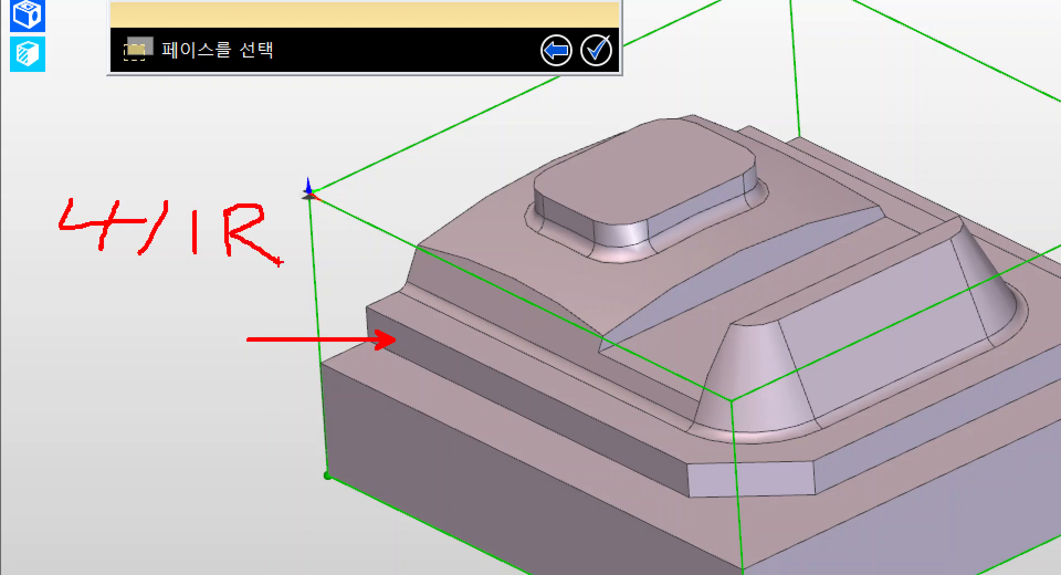
drag(60, 278, 297, 278)
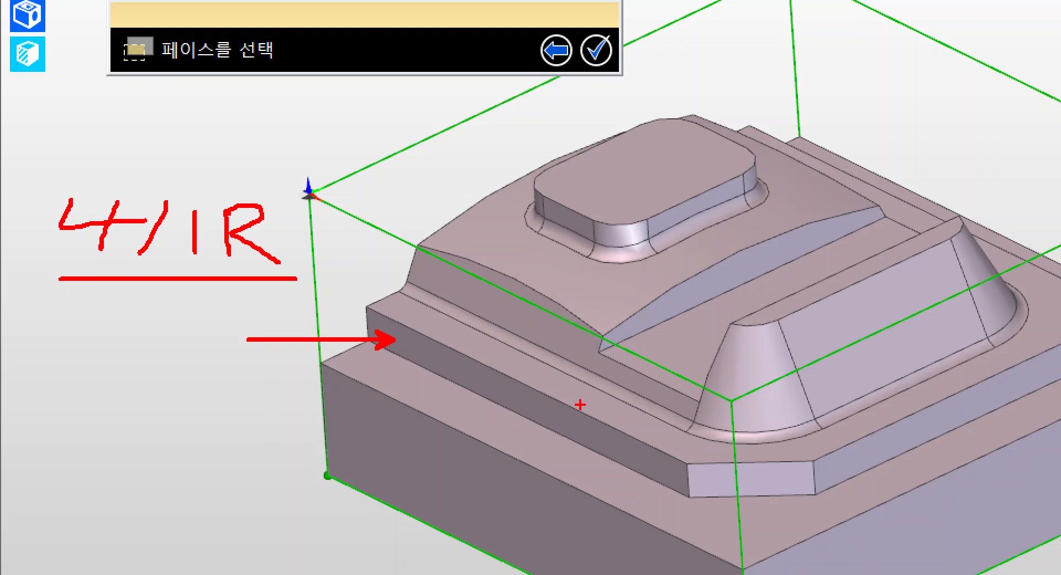
drag(539, 356, 407, 355)
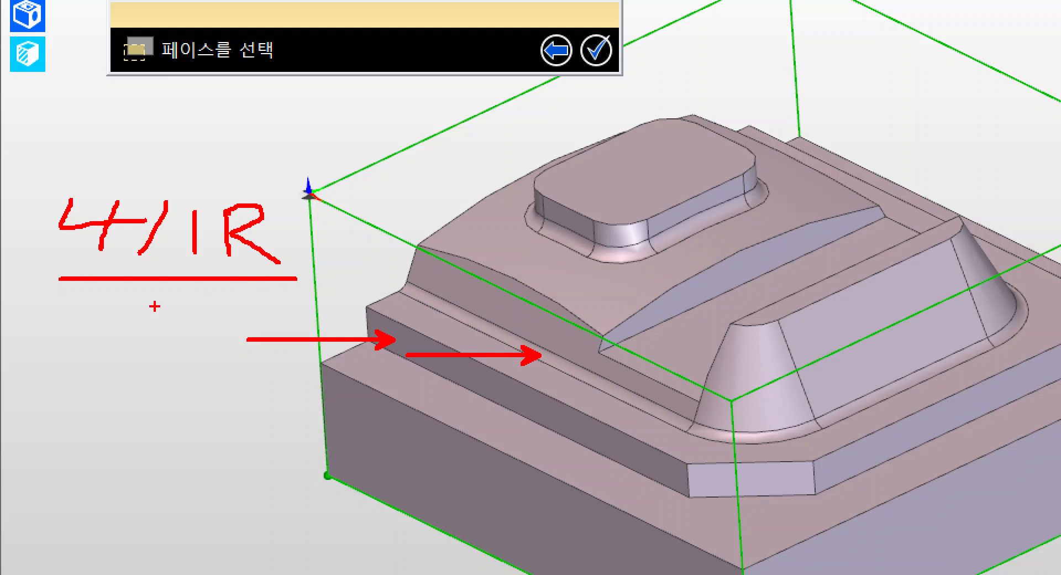
key(ctrl+z)
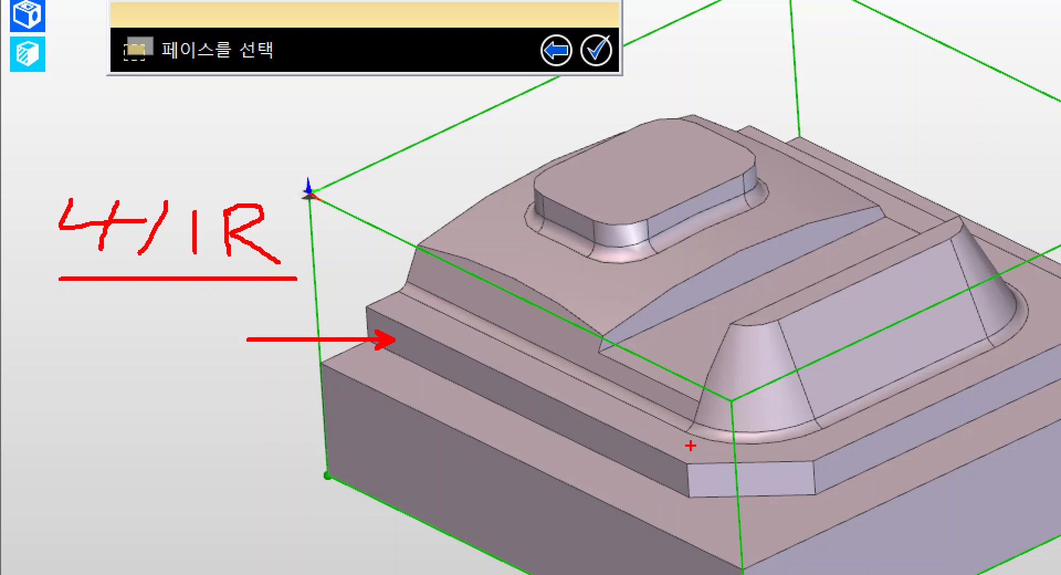
mouse_move(642, 467)
mouse_down()
mouse_move(268, 518)
mouse_move(249, 529)
mouse_up()
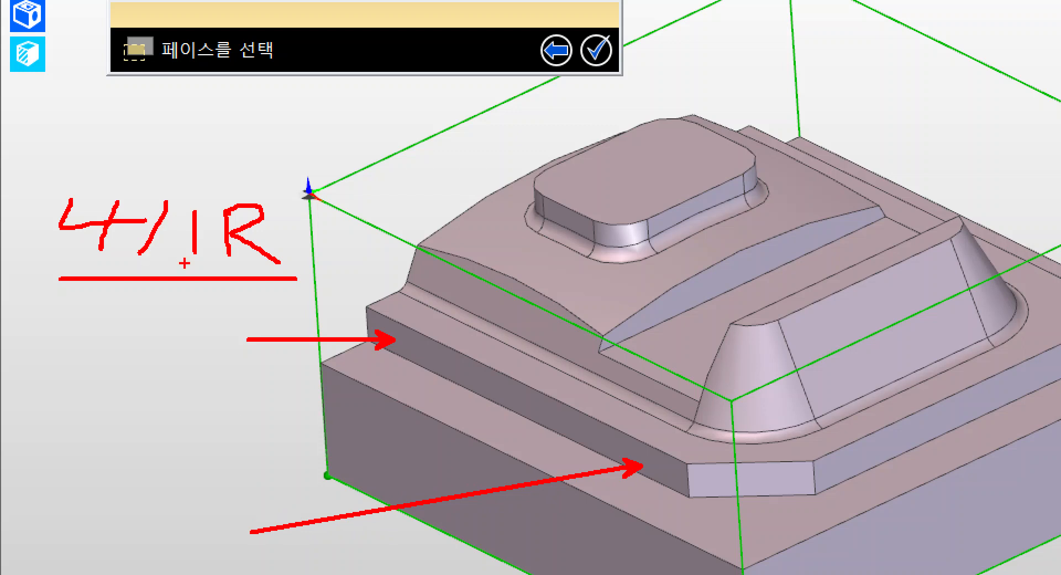
mouse_move(206, 173)
mouse_down()
mouse_move(221, 181)
mouse_move(251, 114)
mouse_up()
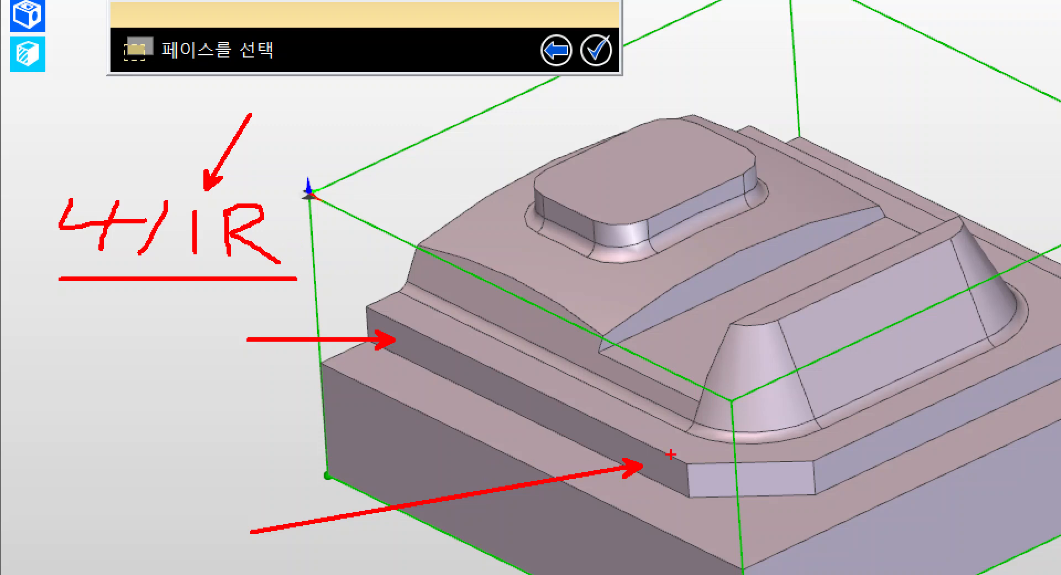
key(Escape)
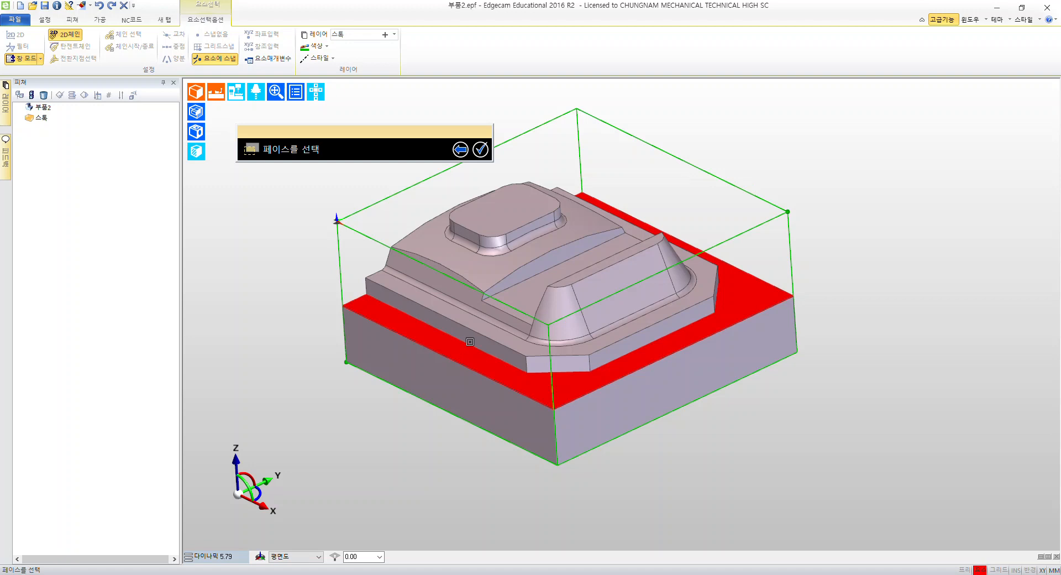
- Select the vertical side faces around the lower step, including its corner chamfers, for the surface feature
click(495, 349)
click(559, 366)
click(610, 360)
middle_drag(920, 257, 530, 356)
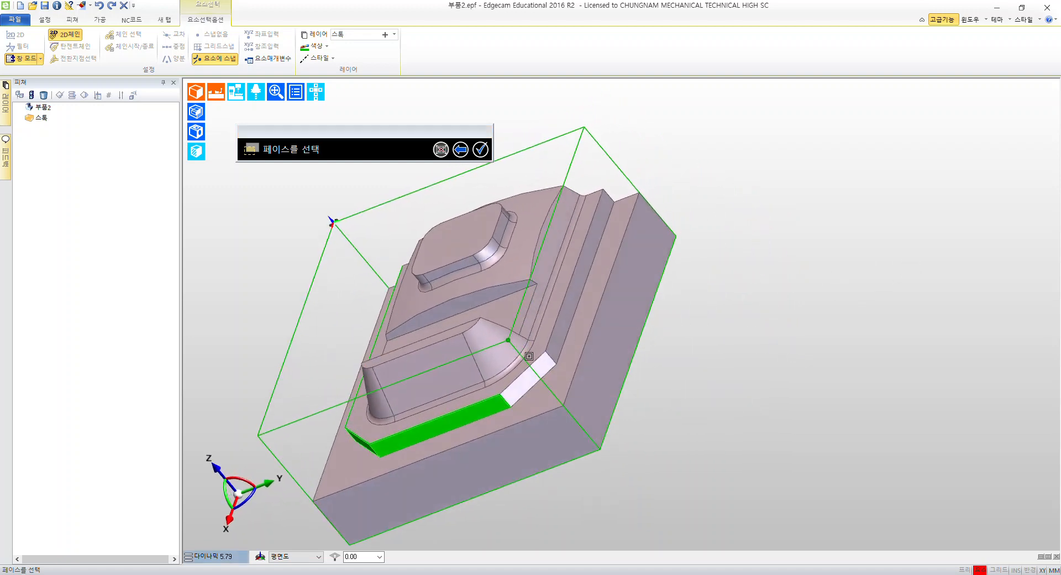
click(517, 387)
click(555, 319)
- Add the arched wall and the opposite vertical wall at the tapered ridge's base to the face selection, and create the feature
middle_drag(872, 313, 510, 356)
scroll(477, 335, up, 3)
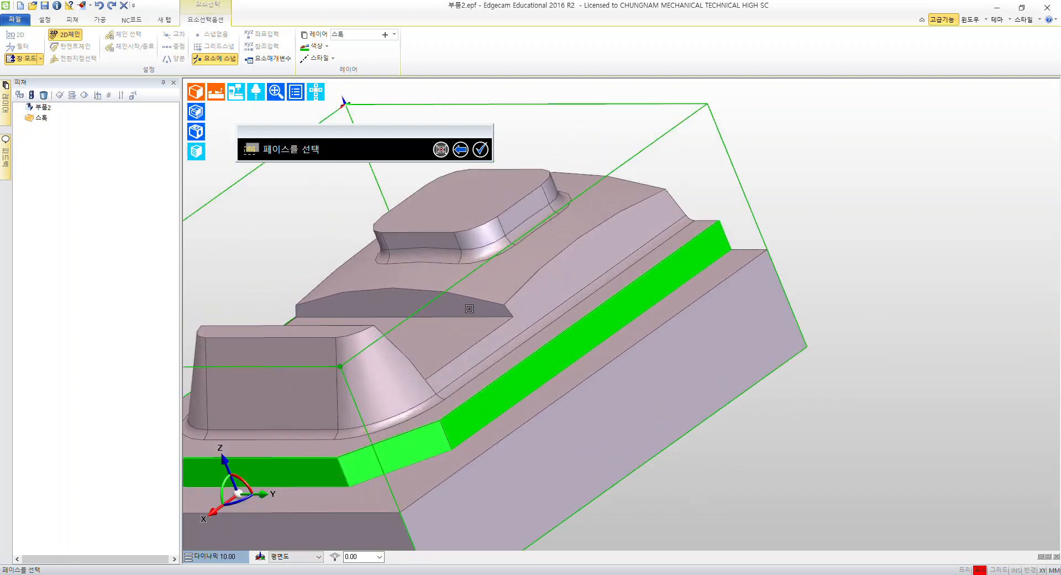
click(449, 304)
middle_drag(753, 294, 613, 346)
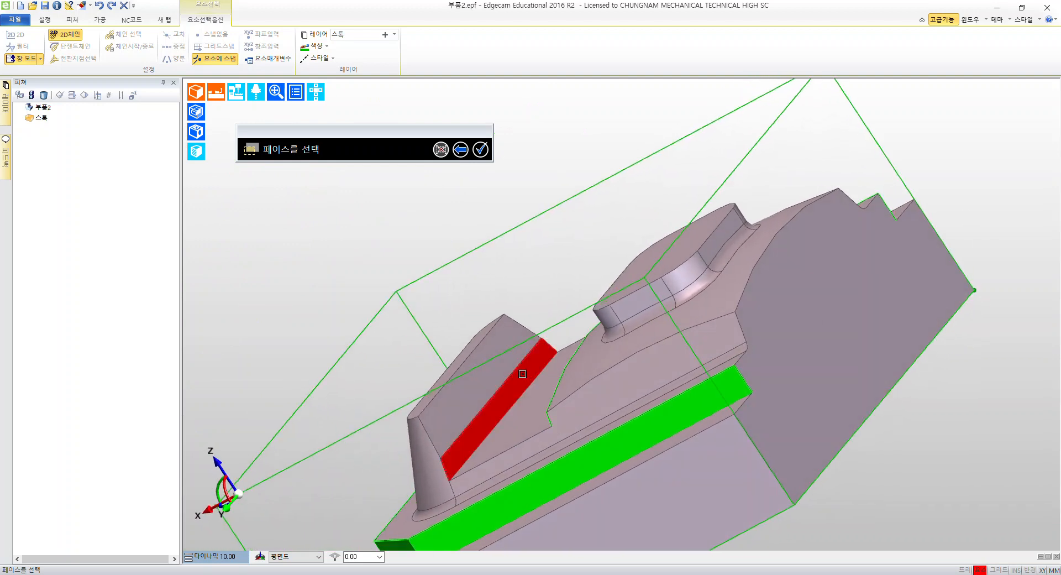
click(524, 368)
middle_drag(570, 223, 685, 298)
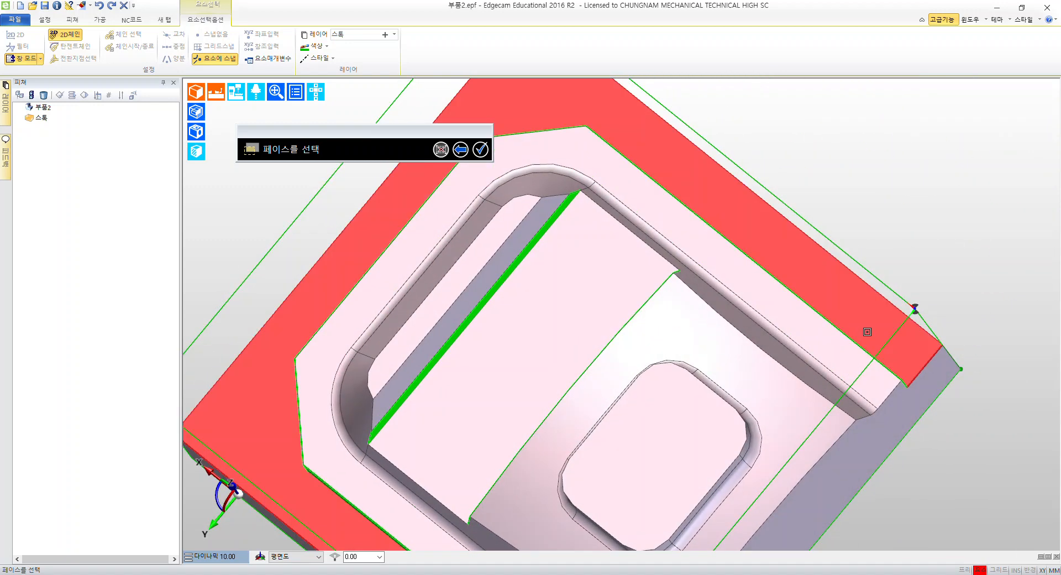
middle_drag(787, 258, 521, 460)
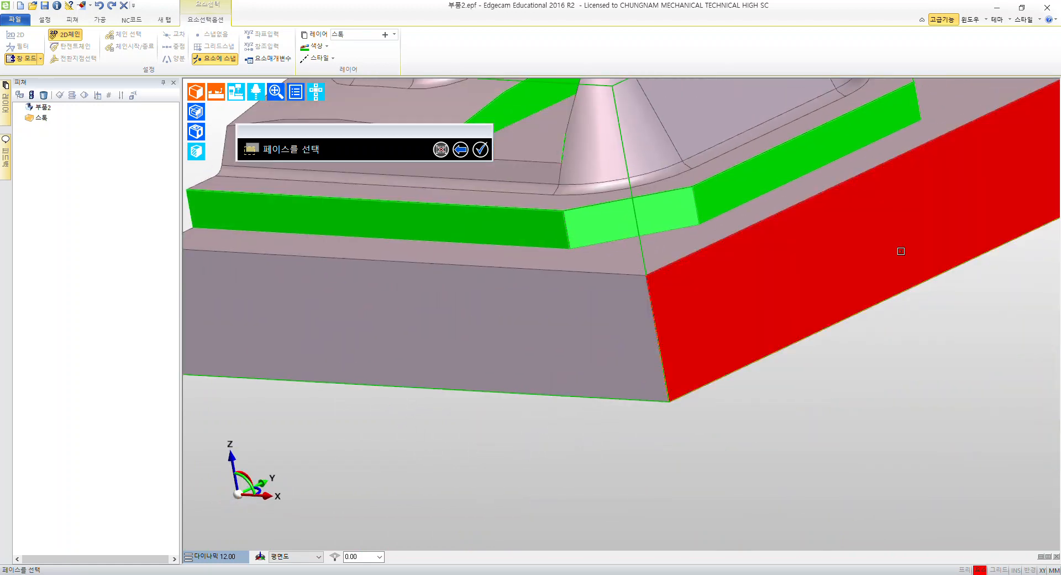
middle_drag(826, 306, 812, 418)
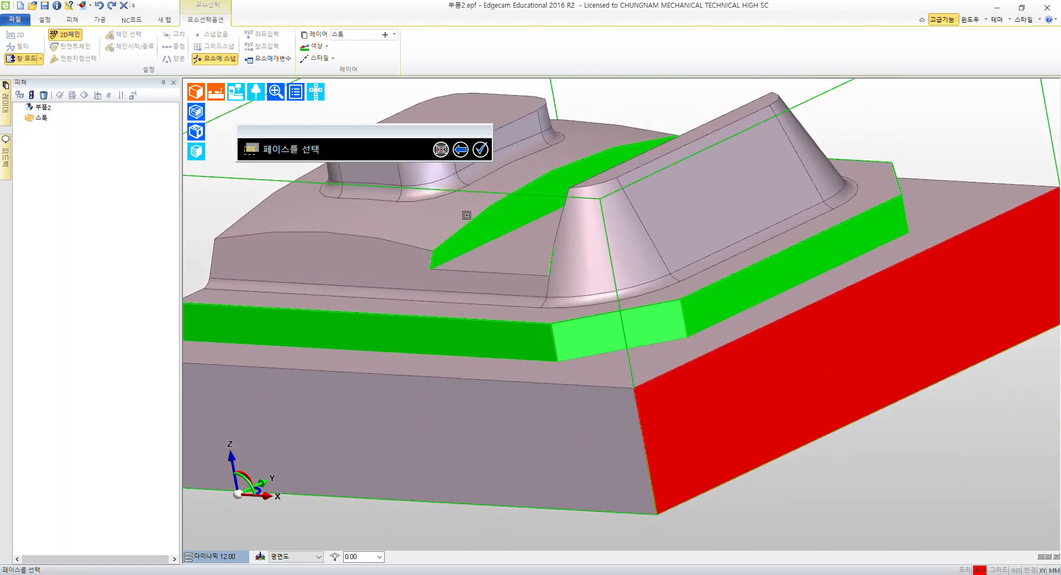
middle_drag(621, 253, 523, 281)
mouse_move(945, 227)
middle_down()
mouse_move(936, 242)
mouse_move(880, 250)
mouse_move(962, 227)
middle_up()
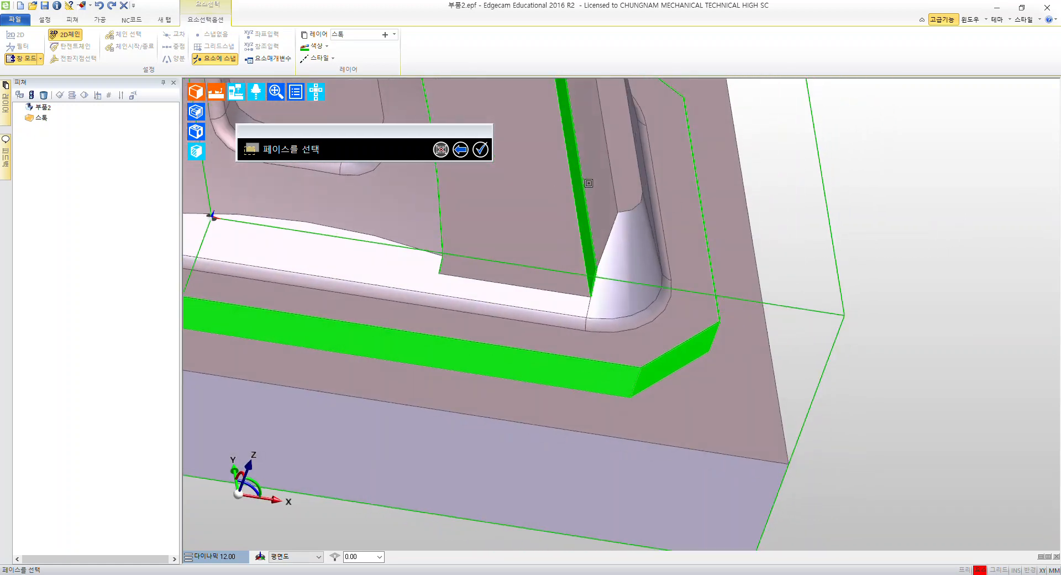
middle_drag(912, 282, 591, 267)
click(479, 151)
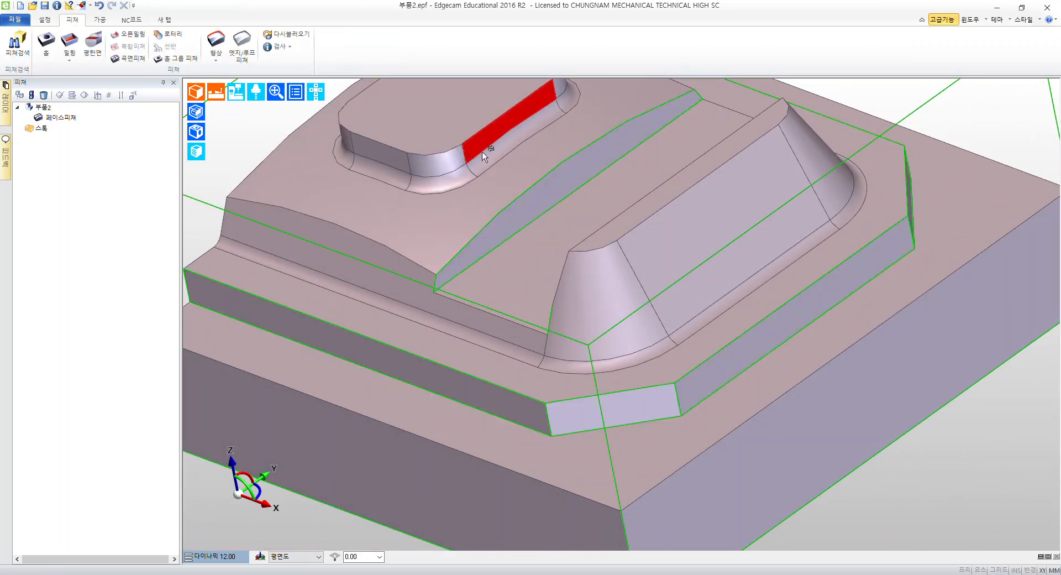
- Switch to the PDF guide in the browser and examine the loop method on the spherical-shape machining page (구형상 가공 법)
scroll(801, 167, down, 5)
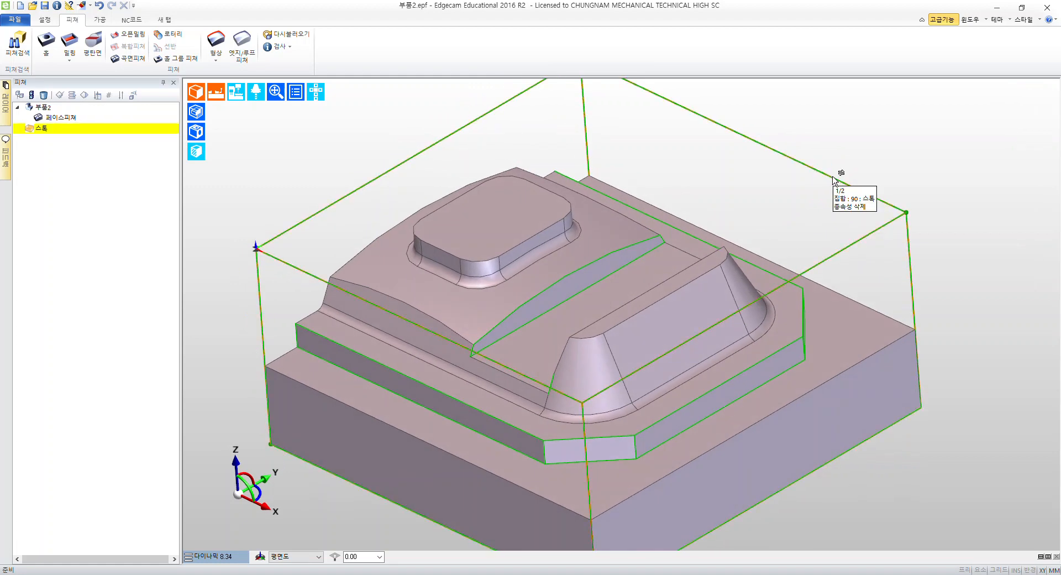
key(alt+Tab)
scroll(726, 215, down, 3)
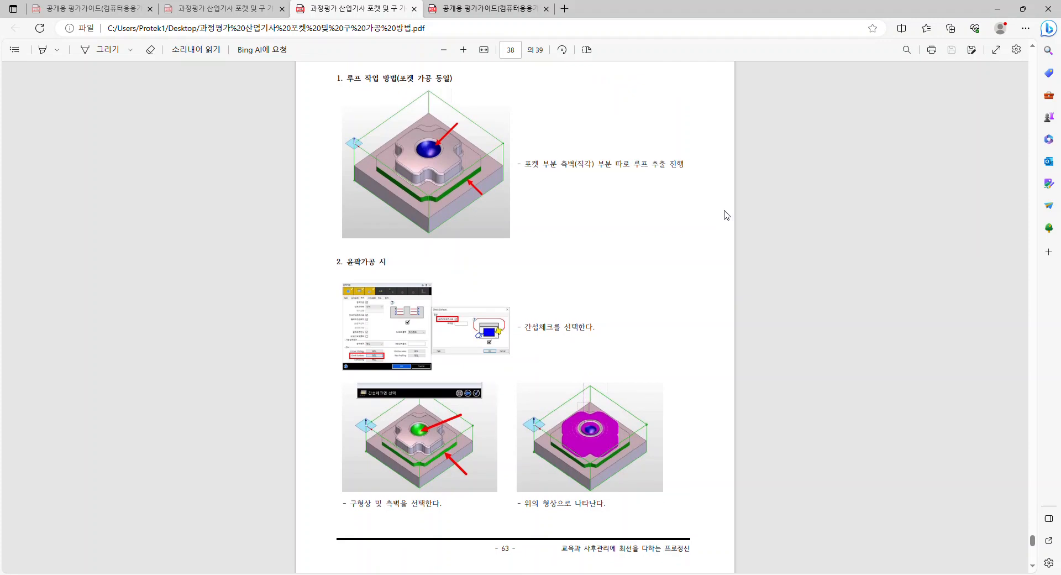
scroll(587, 184, up, 3)
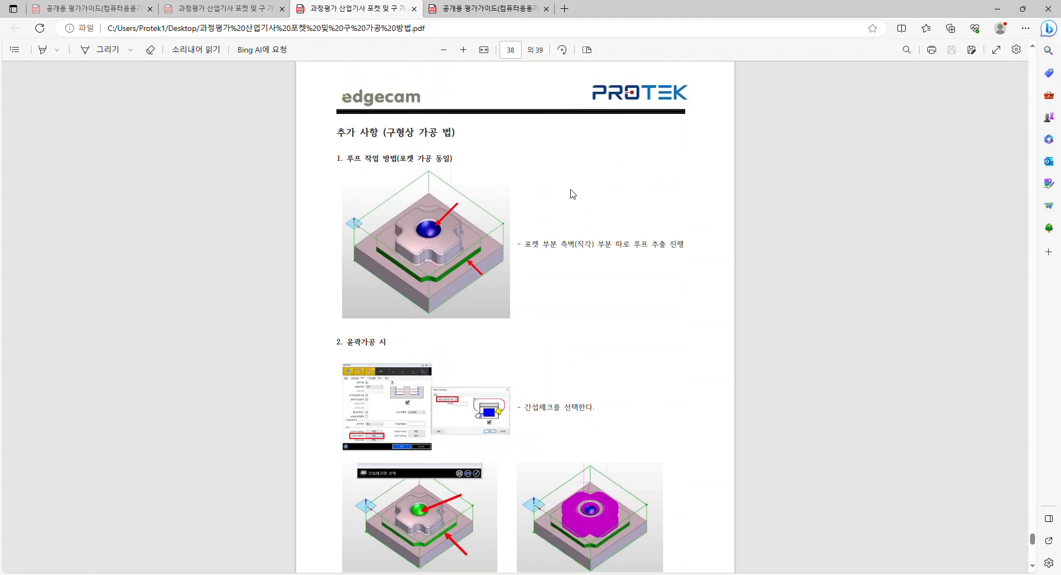
scroll(558, 193, down, 3)
scroll(536, 190, up, 2)
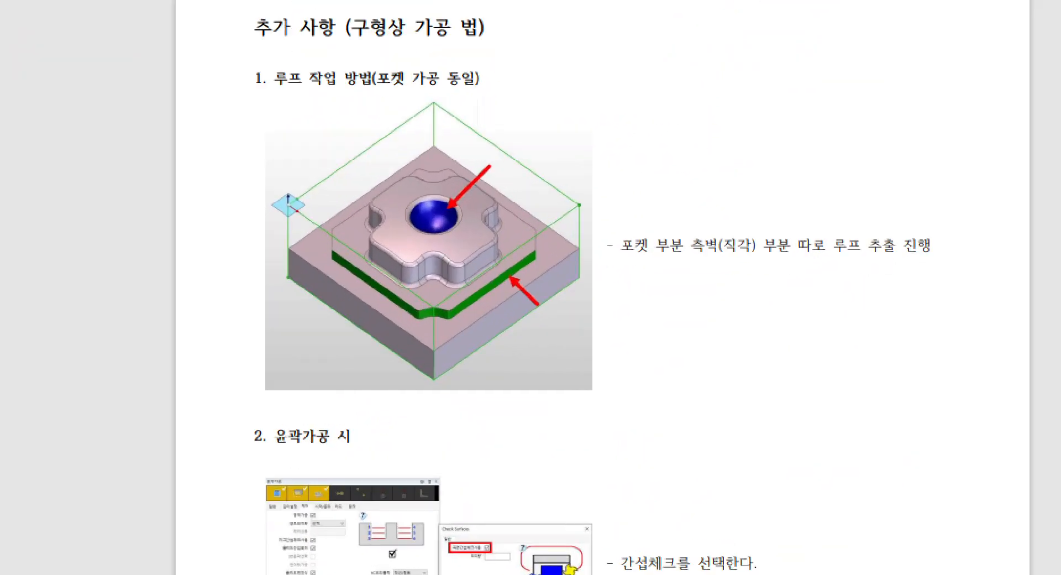
drag(470, 207, 610, 125)
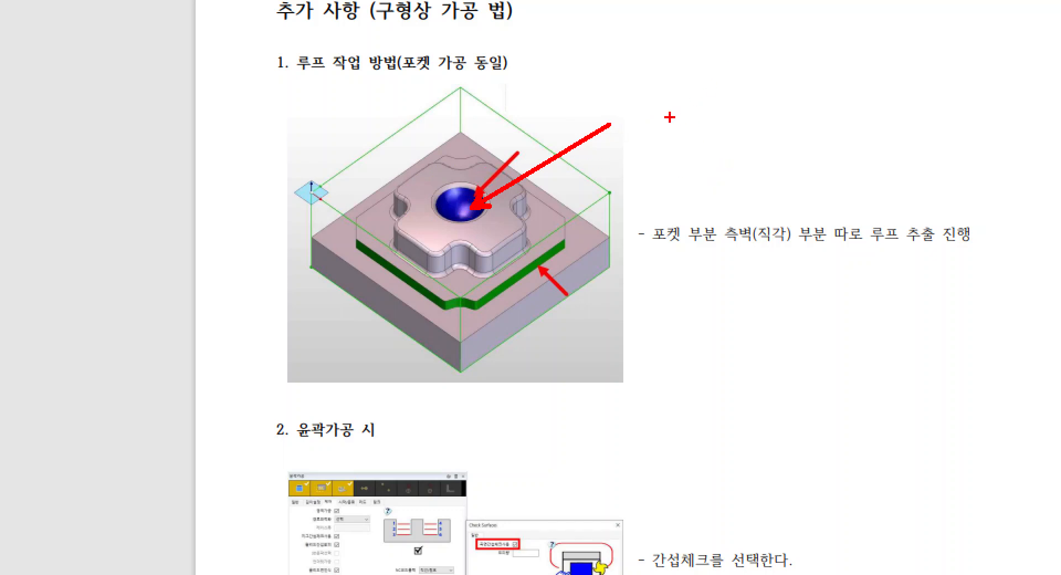
mouse_move(659, 171)
mouse_down()
mouse_move(842, 110)
mouse_move(886, 148)
mouse_move(1019, 157)
mouse_move(985, 171)
mouse_up()
mouse_move(642, 279)
mouse_down()
mouse_move(734, 276)
mouse_move(785, 316)
mouse_move(953, 279)
mouse_move(1034, 282)
mouse_up()
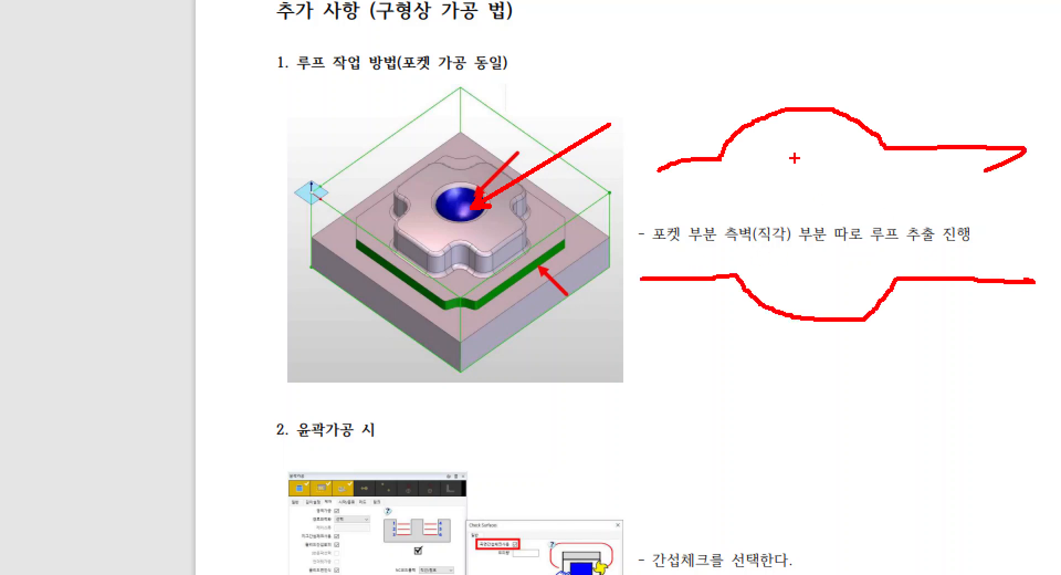
drag(699, 127, 610, 72)
drag(774, 270, 674, 213)
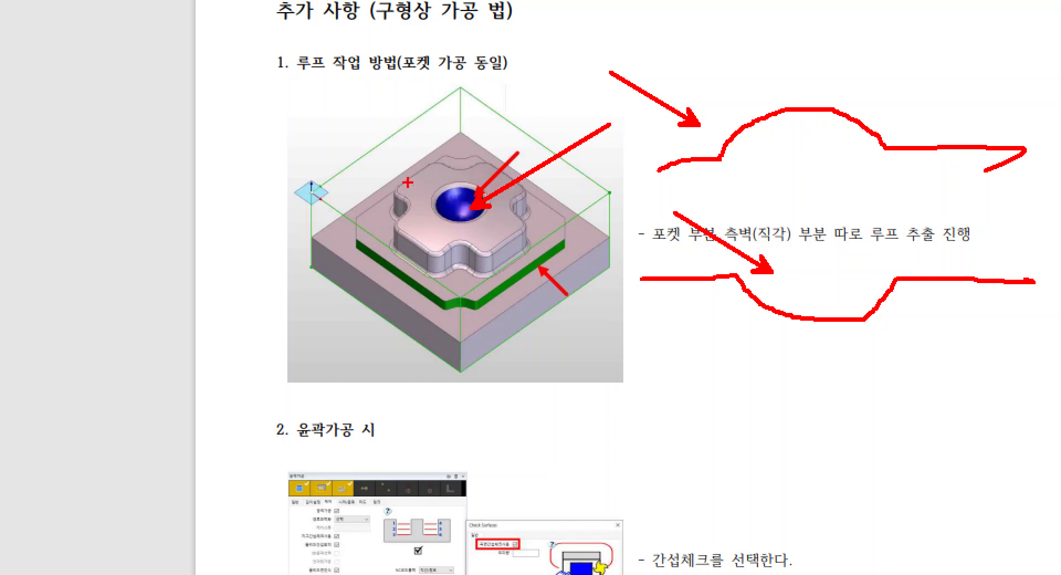
key(Escape)
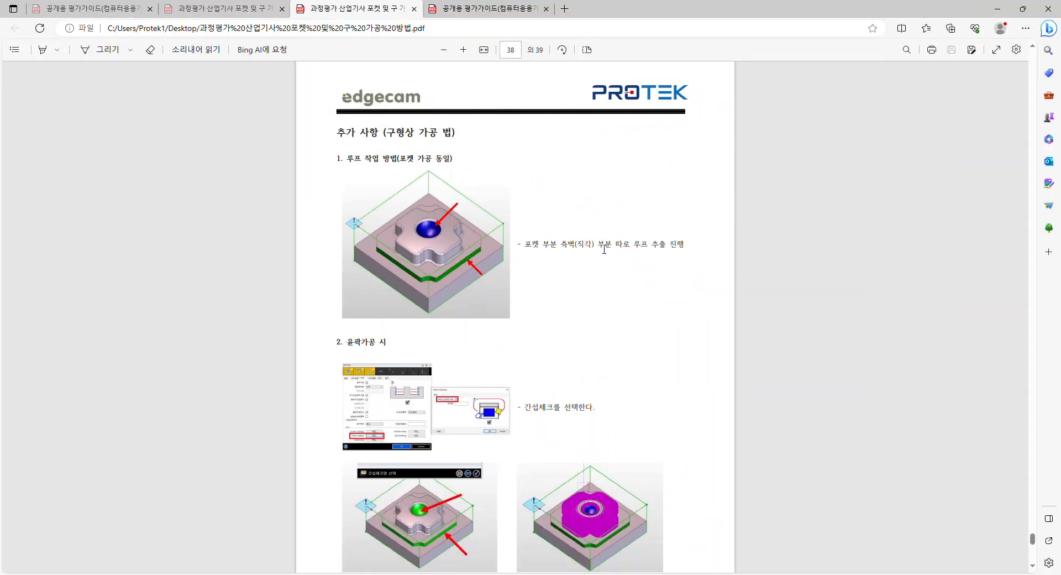
- Return to Edgecam and turn on the shaded display of the feature faces
key(alt+Tab)
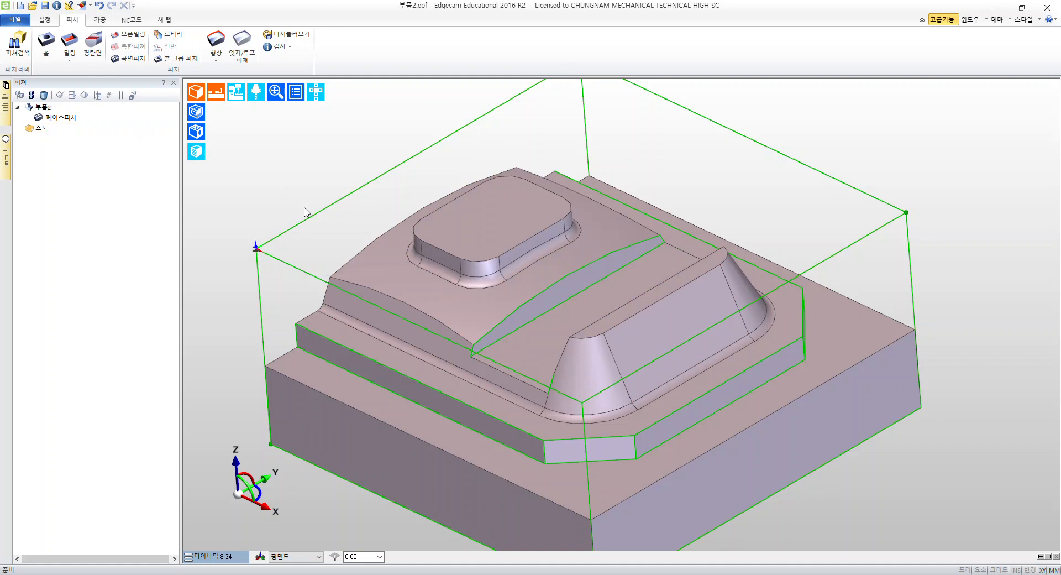
click(199, 136)
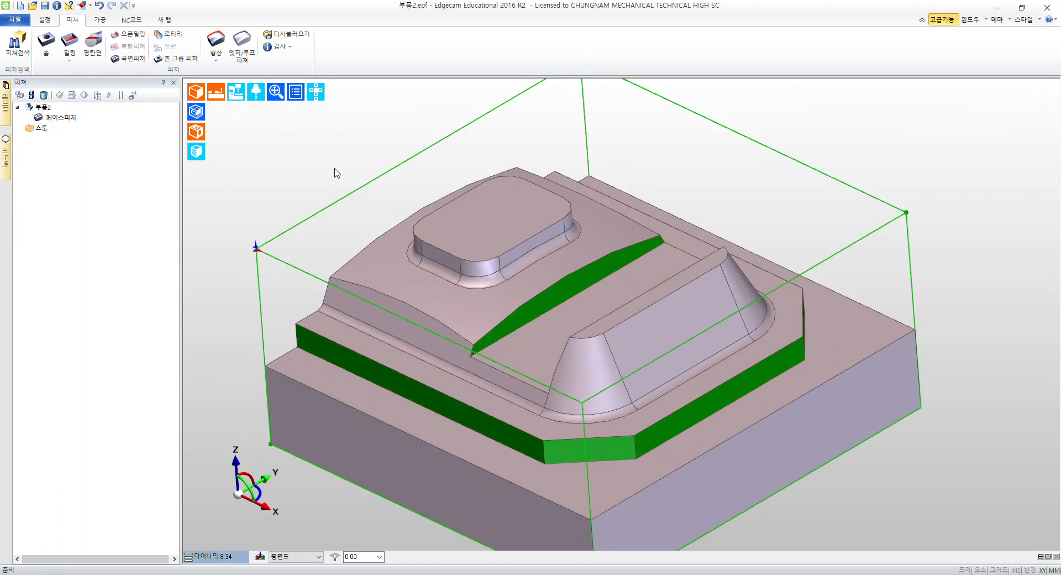
middle_drag(353, 155, 461, 164)
middle_drag(298, 182, 267, 172)
right_click(246, 162)
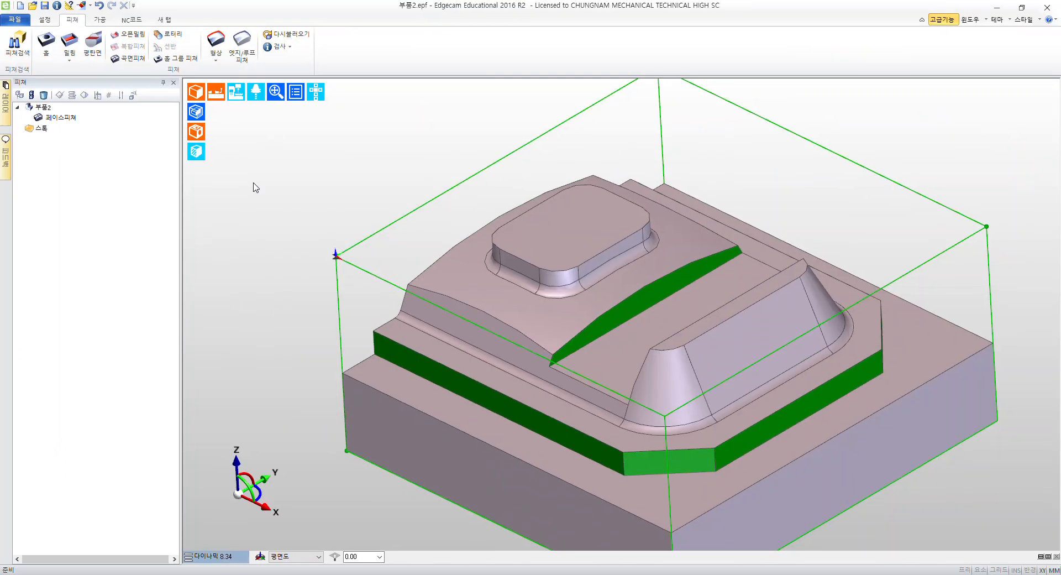
- Start a new milling sequence with the postprocessor 밀링_화낙_센트롤_공용150609.mcp and the initial plane 평면도
right_click(253, 183)
click(273, 325)
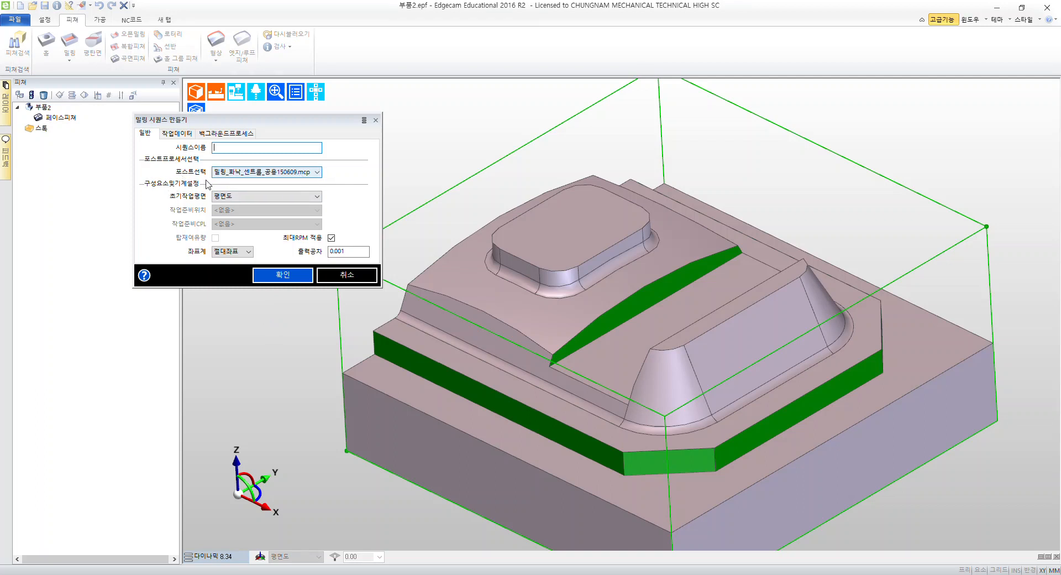
click(282, 172)
click(283, 180)
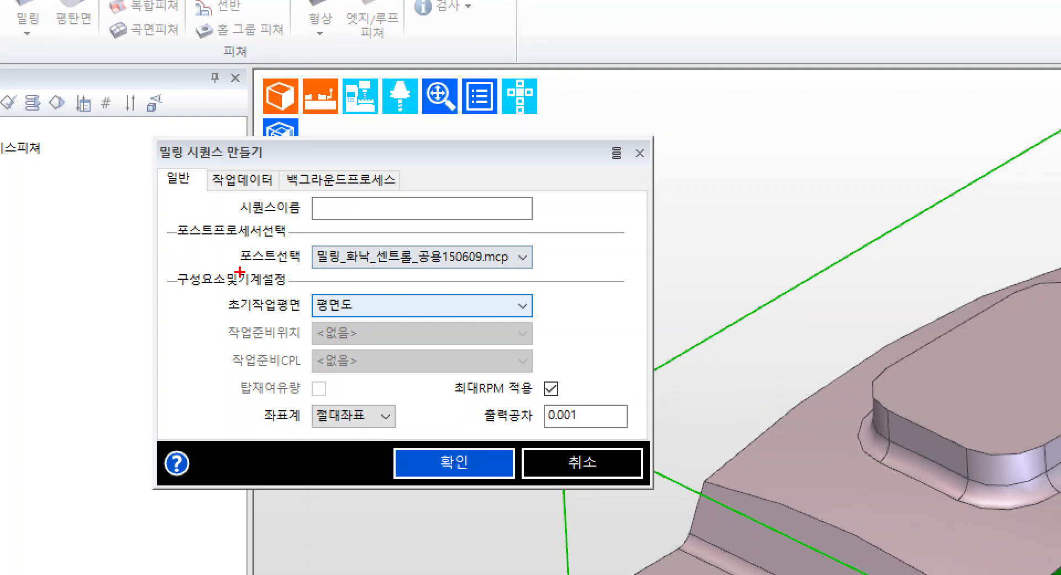
drag(239, 271, 550, 273)
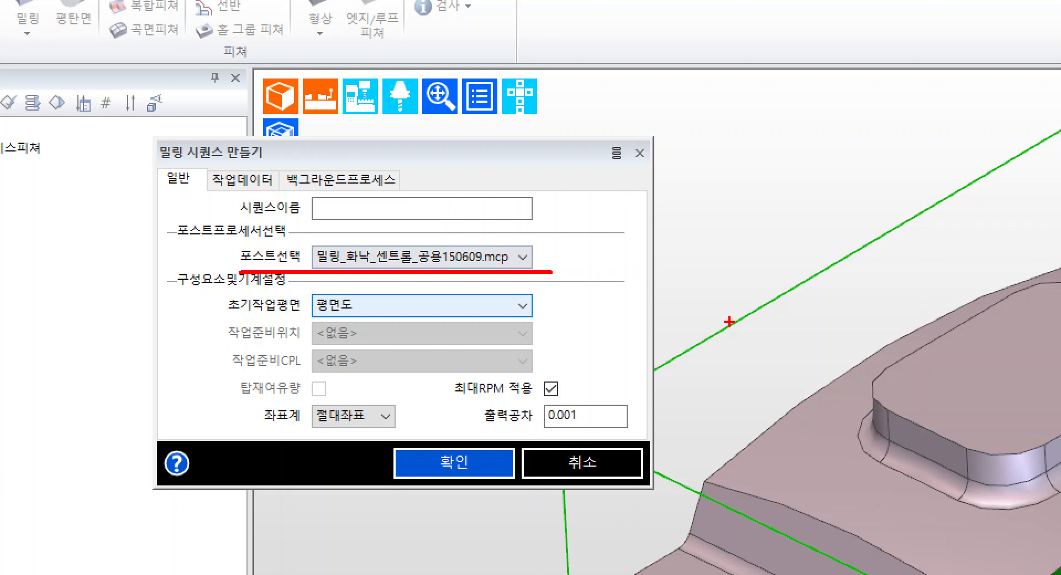
mouse_move(458, 281)
mouse_down()
mouse_move(318, 284)
mouse_move(415, 224)
mouse_move(450, 290)
mouse_move(436, 293)
mouse_up()
mouse_move(474, 464)
mouse_down()
mouse_move(381, 473)
mouse_move(442, 491)
mouse_up()
mouse_move(582, 357)
mouse_down()
mouse_move(486, 437)
mouse_move(497, 406)
mouse_up()
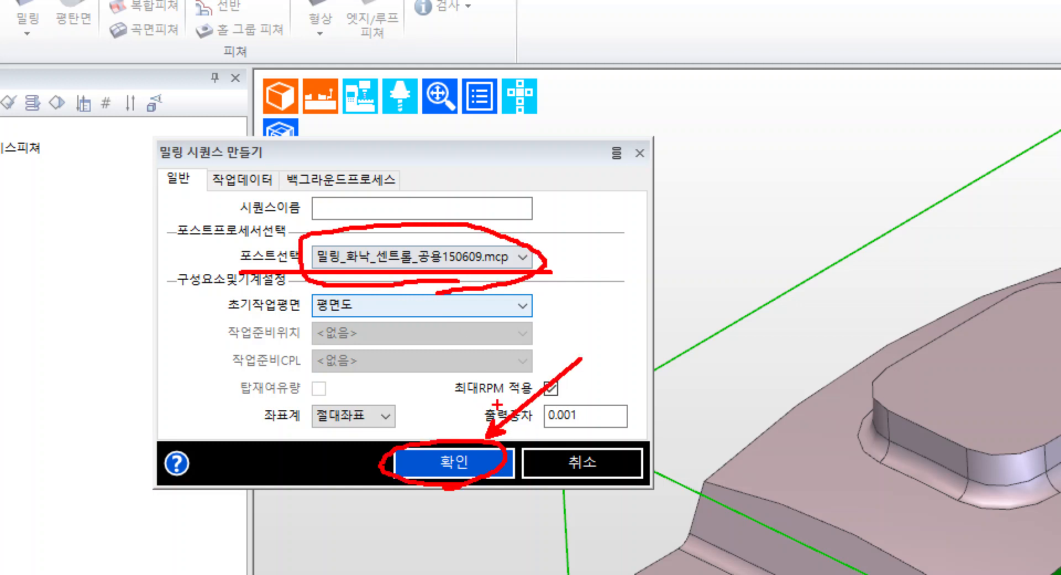
- Confirm the milling sequence settings and switch to machining mode with the whole part in view
click(455, 462)
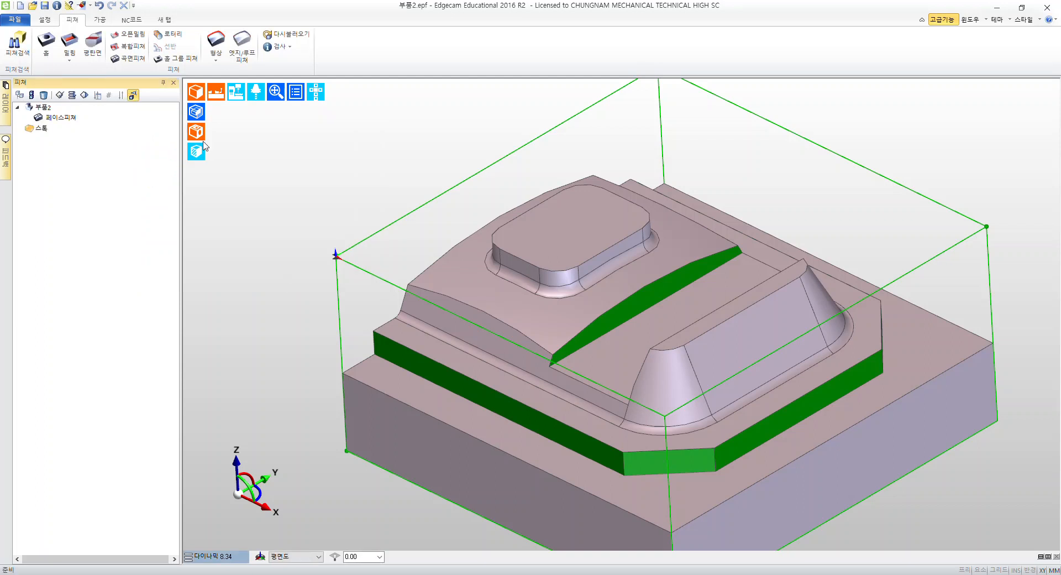
click(82, 5)
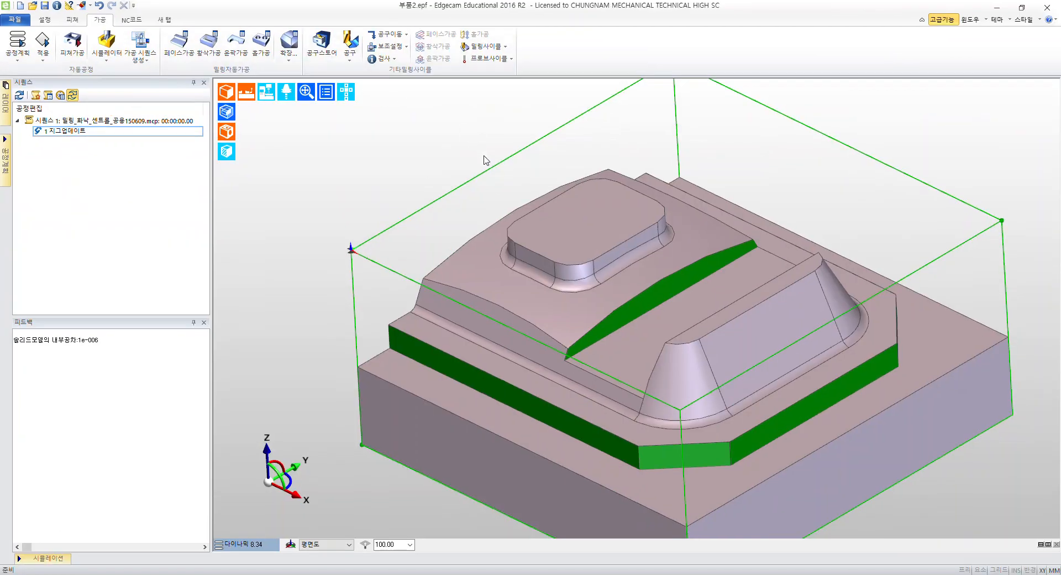
scroll(449, 174, up, 2)
scroll(445, 173, down, 4)
middle_drag(444, 171, 363, 181)
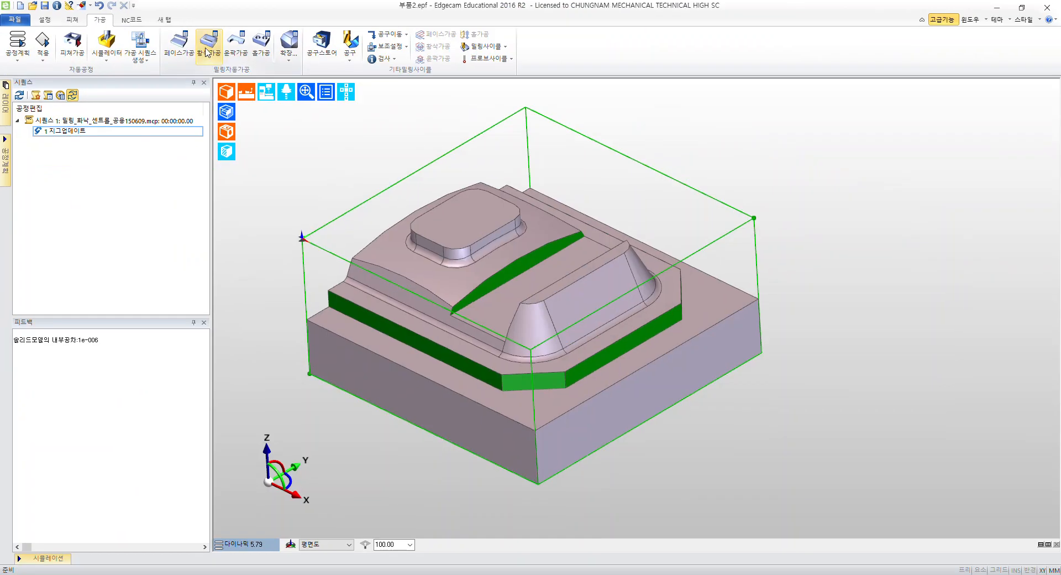
click(414, 102)
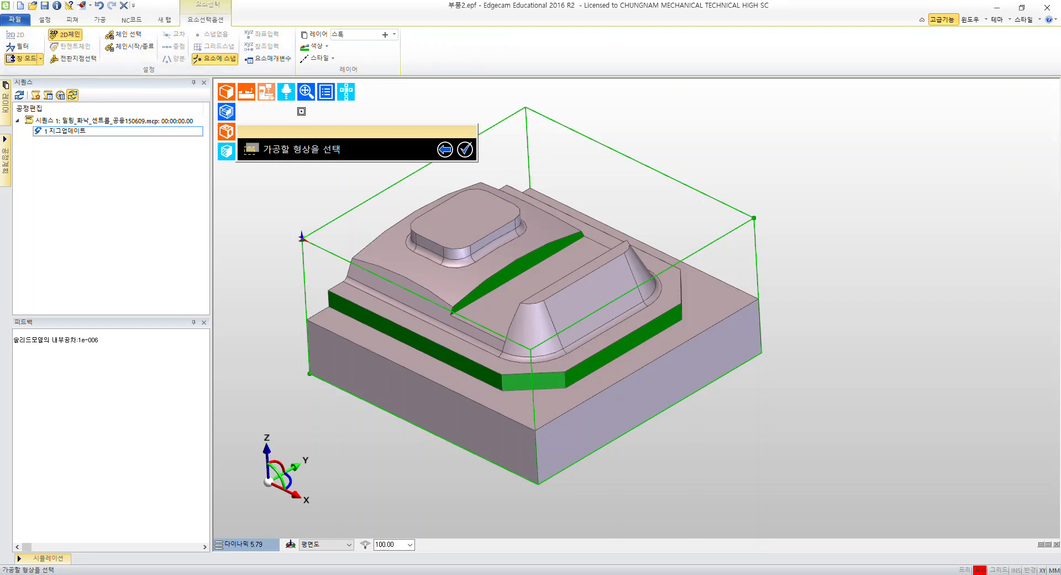
drag(335, 136, 462, 129)
click(496, 228)
scroll(495, 228, down, 2)
scroll(553, 212, down, 1)
middle_drag(757, 219, 720, 231)
right_click(720, 231)
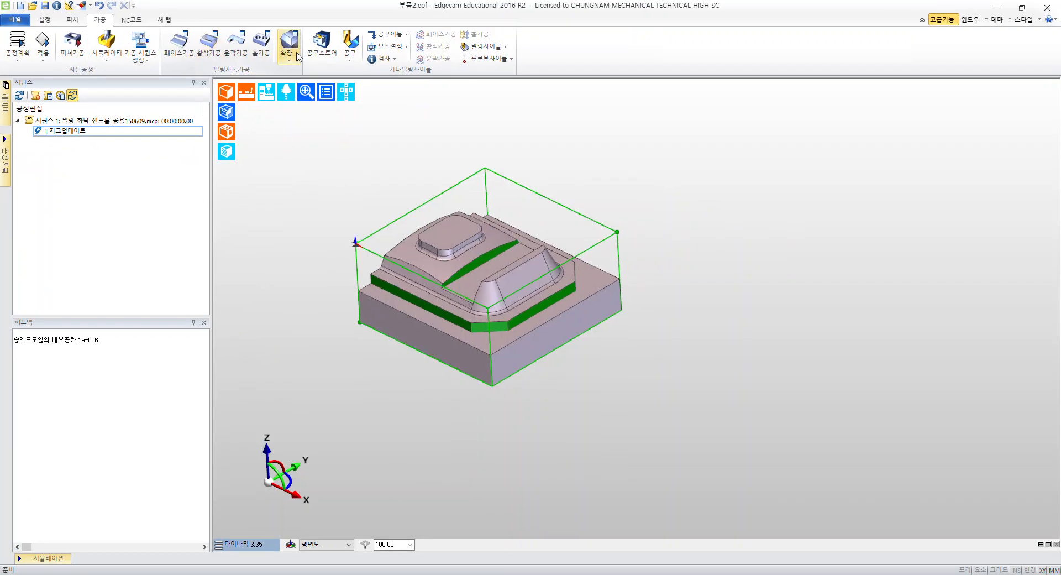
- Start a roughing cycle (황삭가공), select the whole solid model as the machining shape, and leave the machining boundary unselected
click(385, 89)
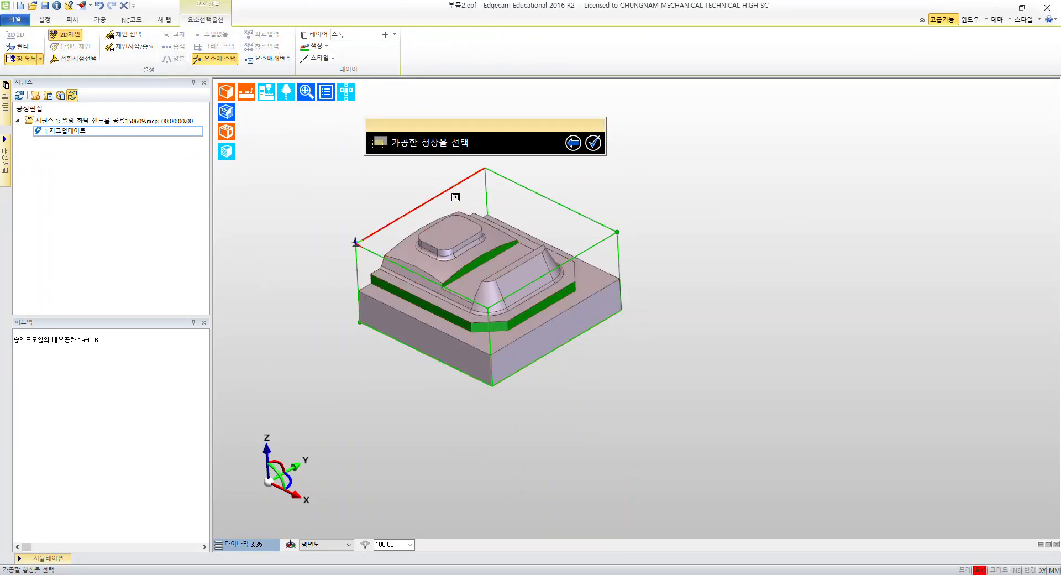
click(426, 244)
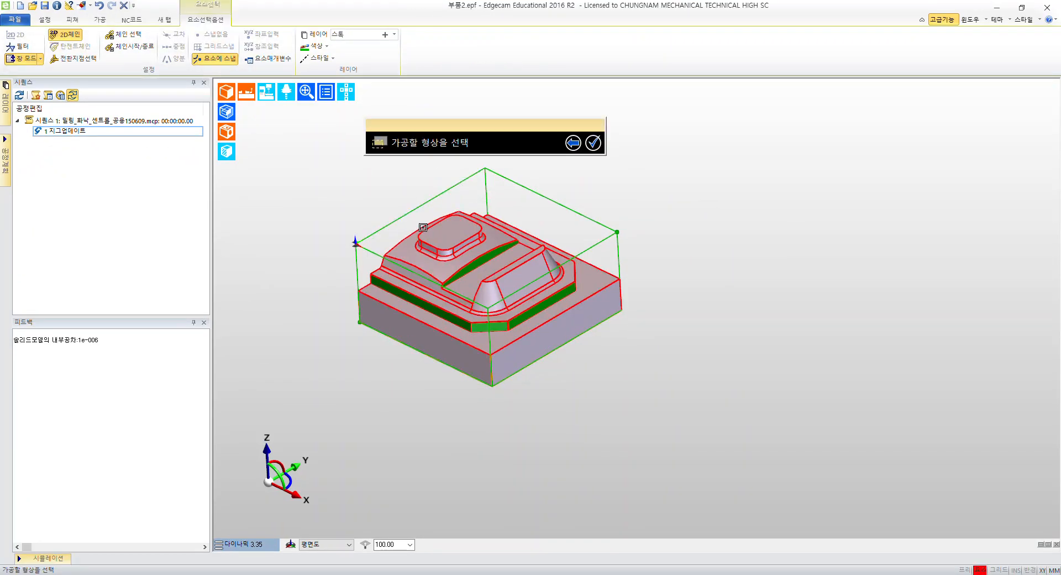
click(459, 240)
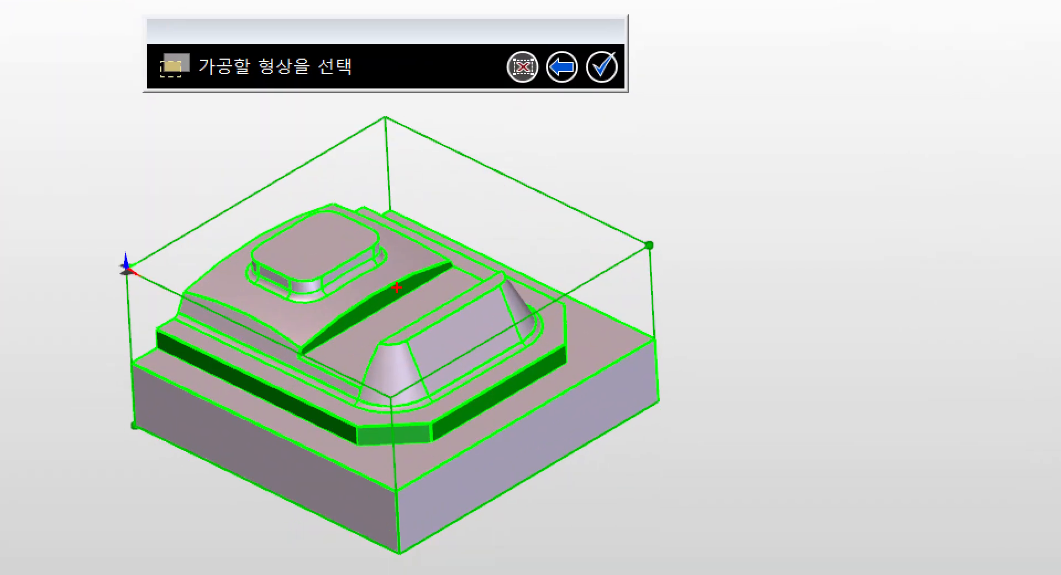
ctrl+shift+drag(391, 297, 532, 220)
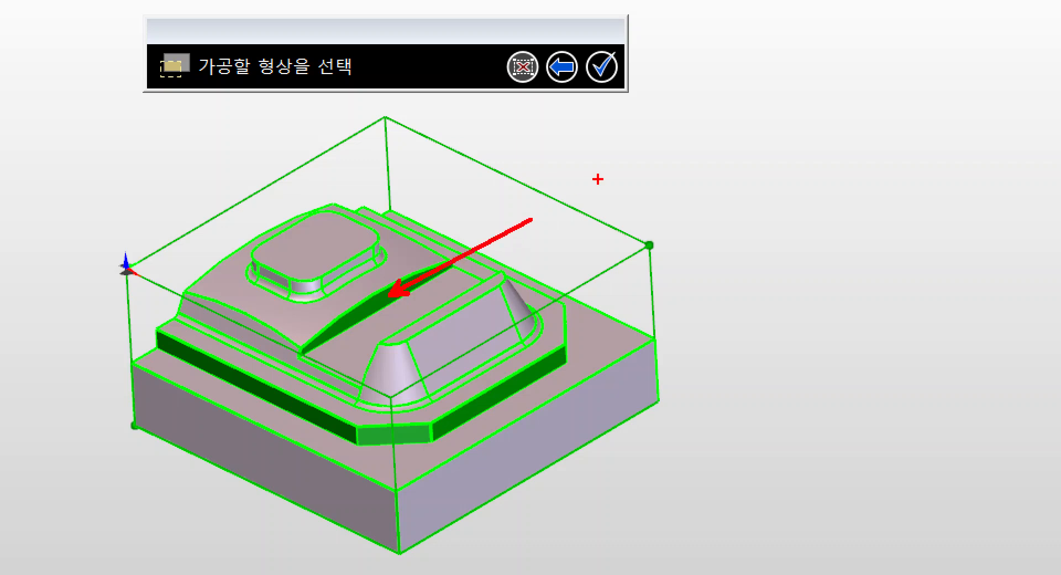
drag(579, 190, 517, 238)
drag(511, 190, 577, 237)
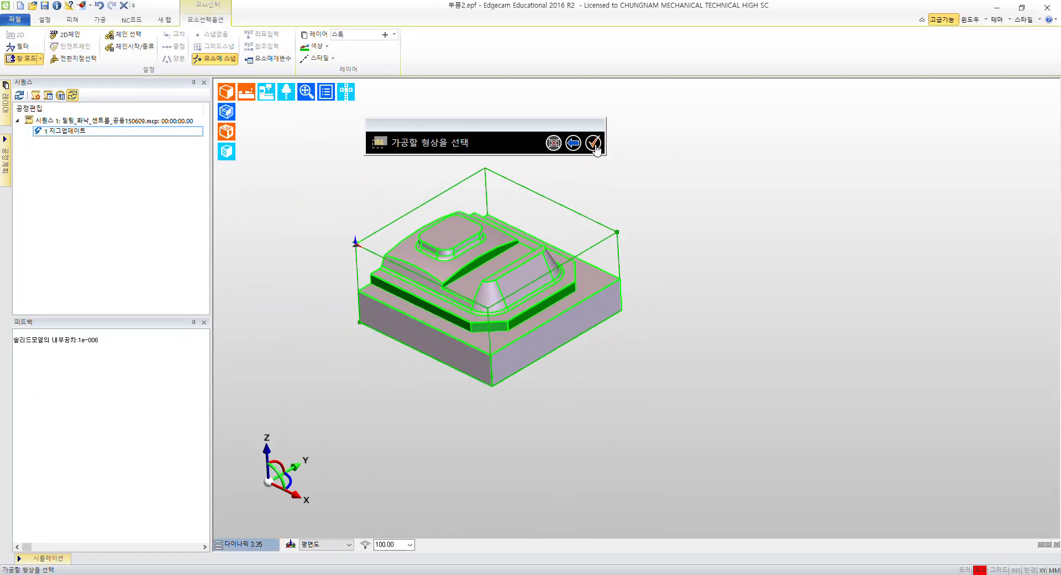
click(601, 67)
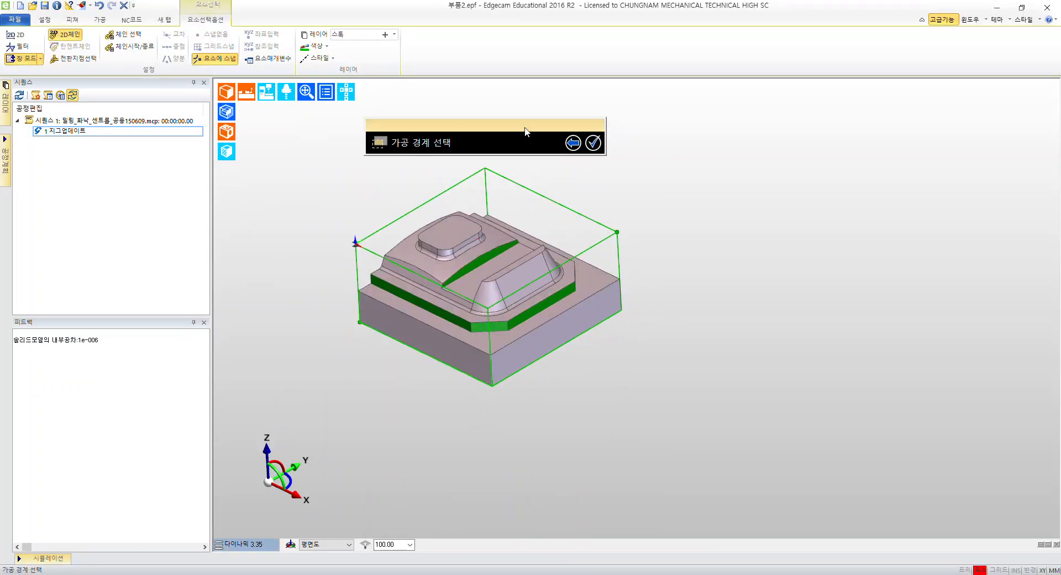
click(595, 144)
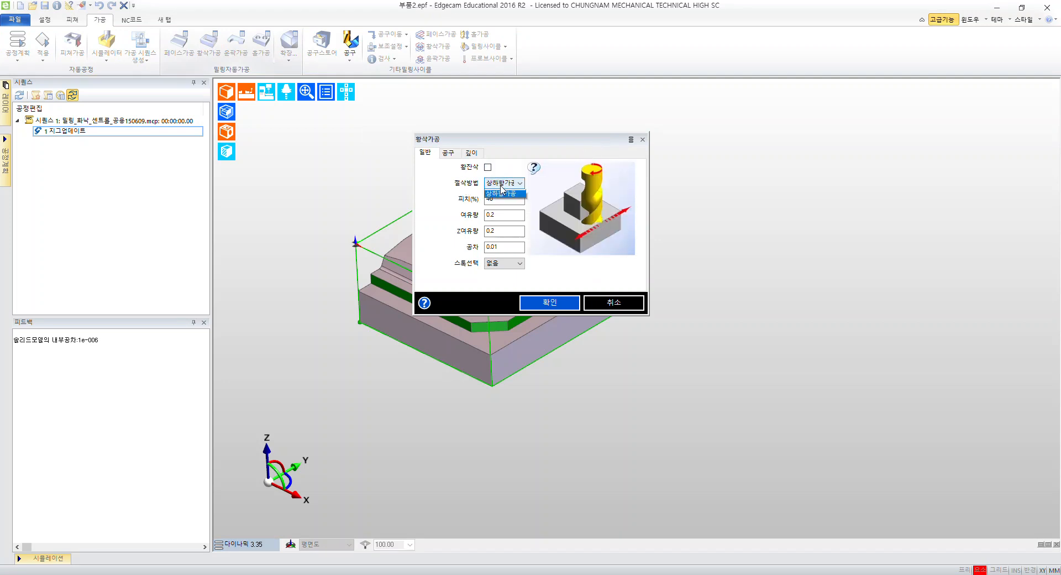
- Set the roughing cycle's stock selection (스톡선택) to 현재스톡
click(499, 199)
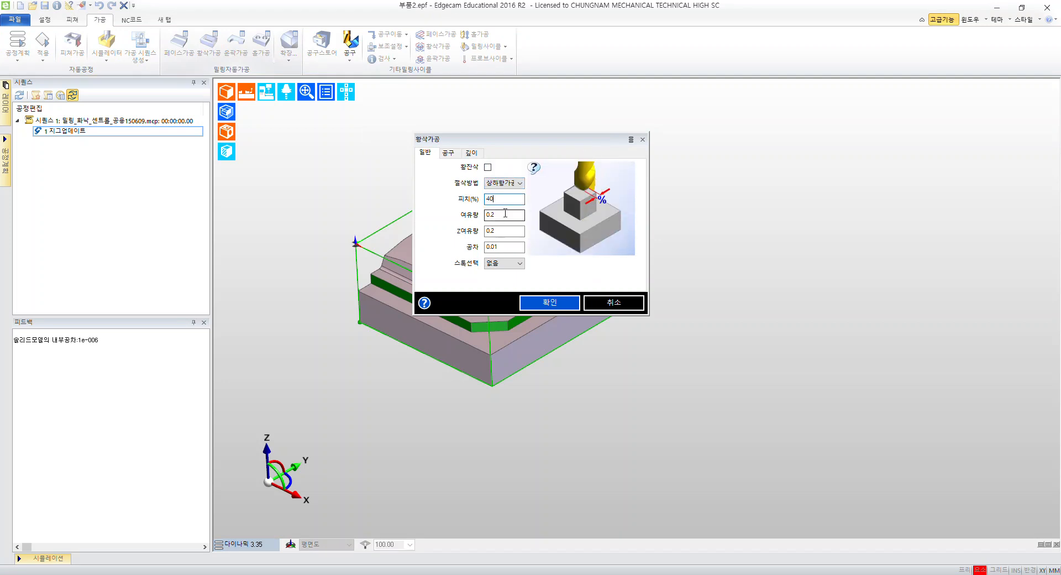
click(504, 214)
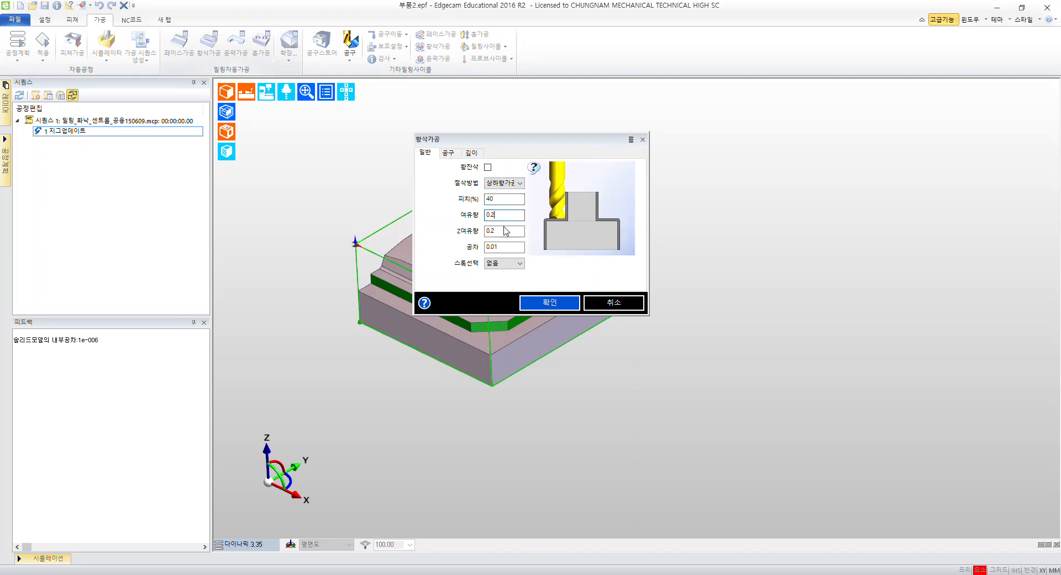
click(507, 264)
click(504, 290)
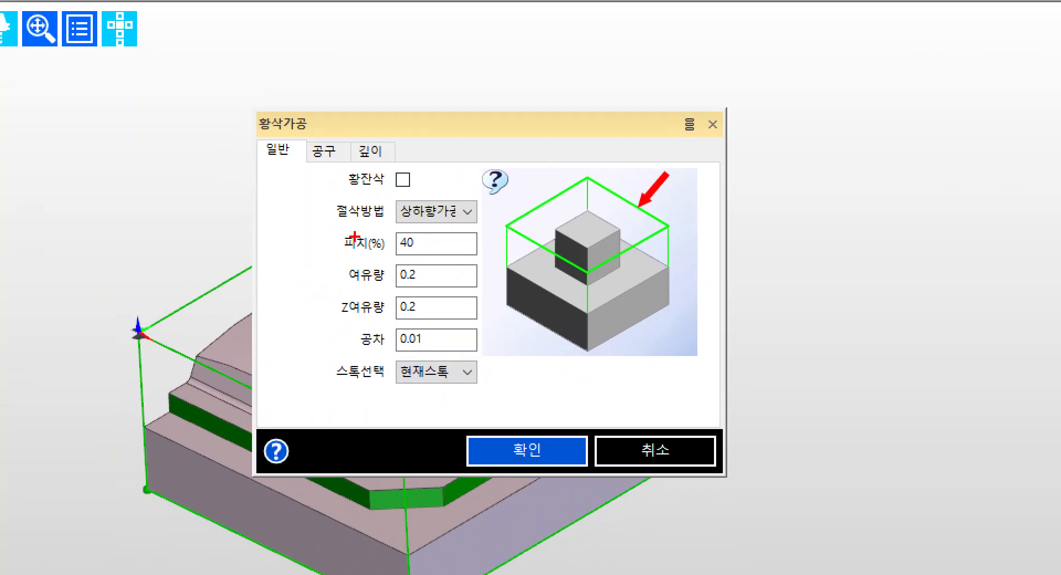
mouse_move(311, 192)
ctrl+mouse_down()
mouse_move(444, 314)
mouse_move(486, 393)
ctrl+mouse_up()
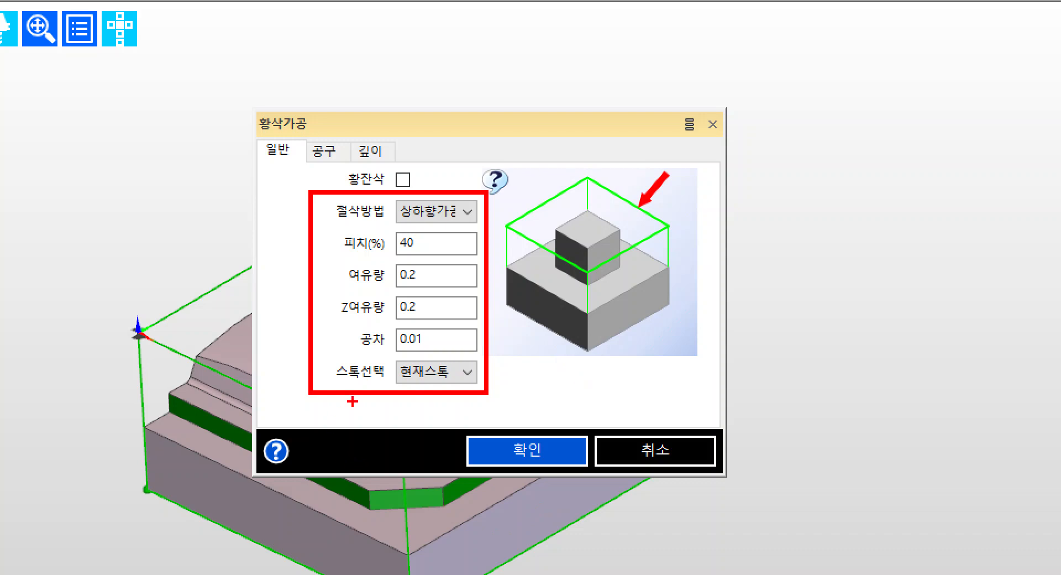
mouse_move(327, 356)
mouse_down()
mouse_move(430, 365)
mouse_move(487, 391)
mouse_move(591, 359)
mouse_up()
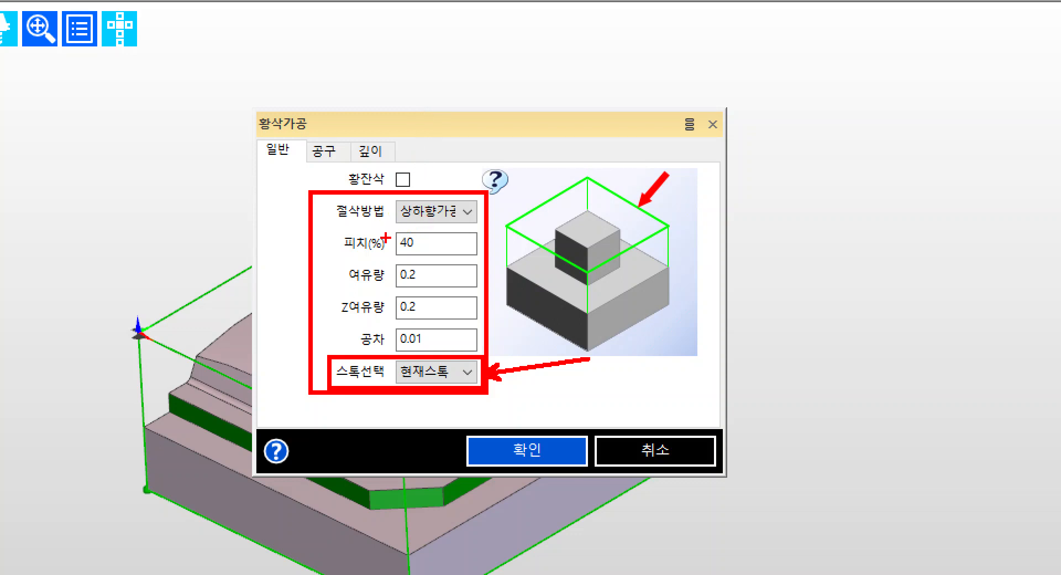
drag(394, 223, 454, 226)
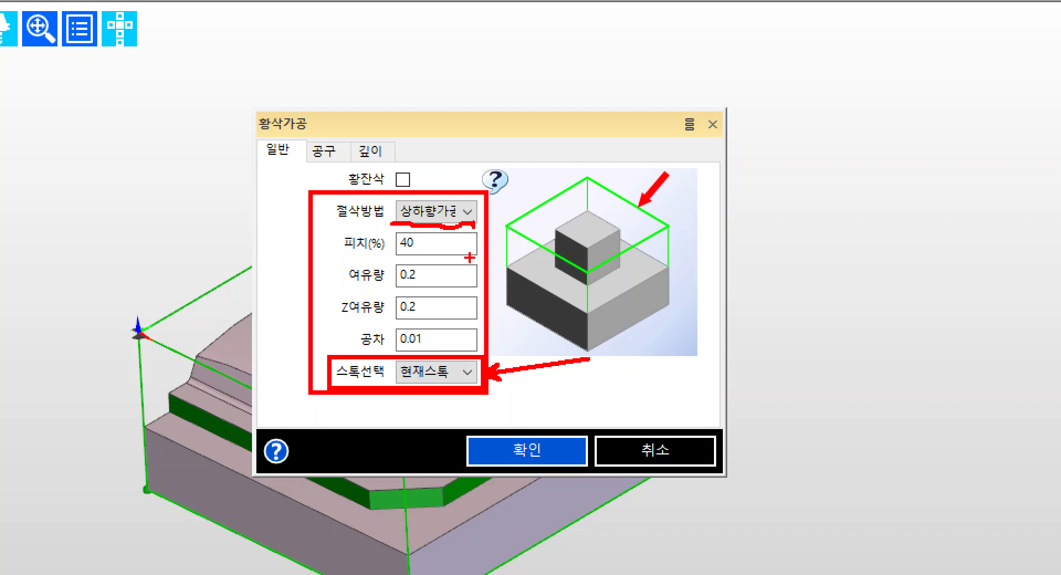
key(ctrl+z)
drag(335, 260, 485, 257)
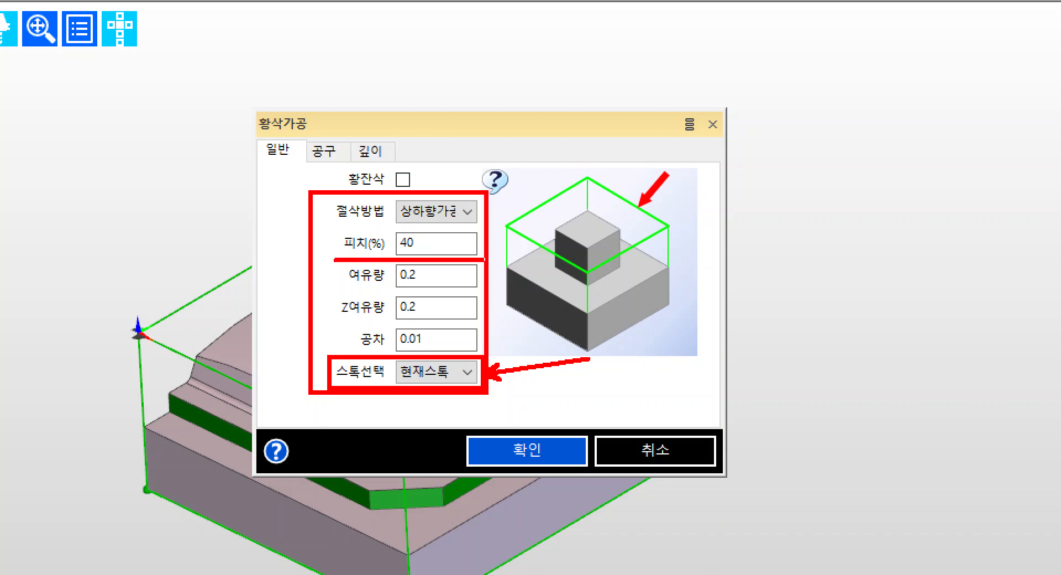
shift+drag(484, 259, 493, 260)
ctrl+drag(324, 269, 442, 306)
key(ctrl+z)
ctrl+drag(319, 261, 453, 328)
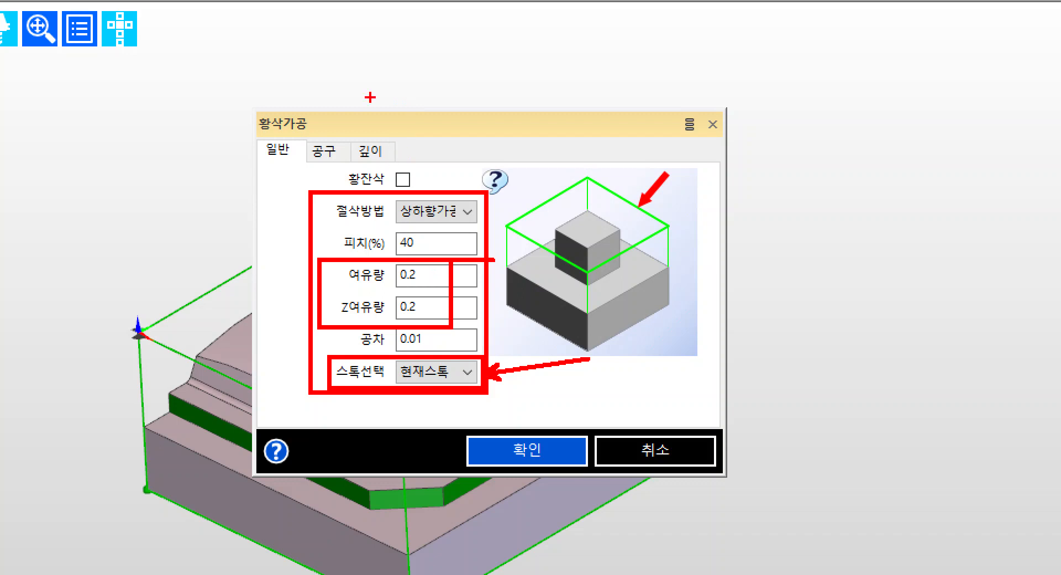
mouse_move(299, 139)
ctrl+mouse_down()
mouse_move(354, 172)
mouse_move(374, 140)
mouse_move(457, 93)
ctrl+mouse_up()
key(Escape)
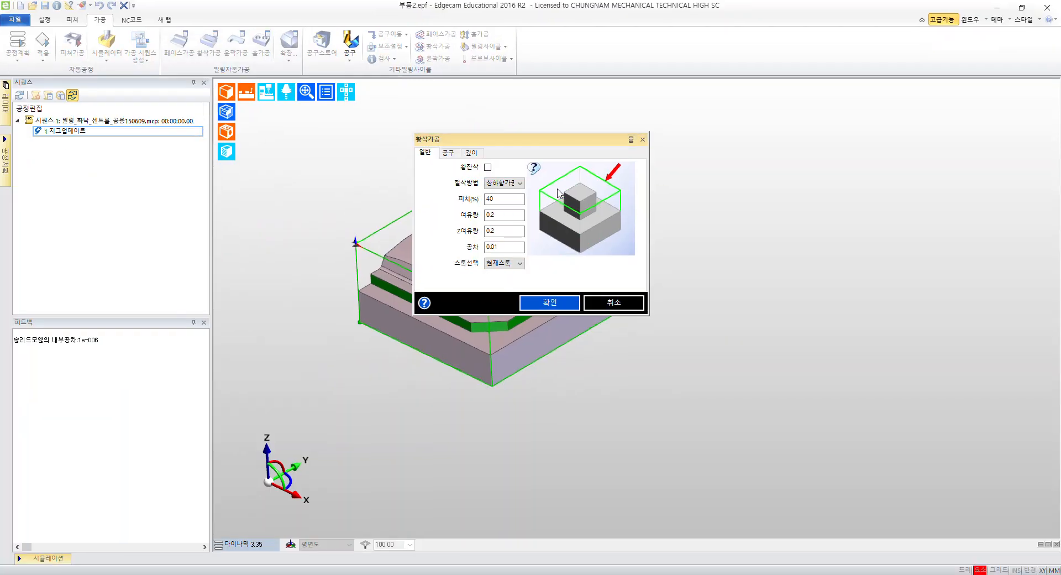
- Set the roughing tool number to 1
click(454, 153)
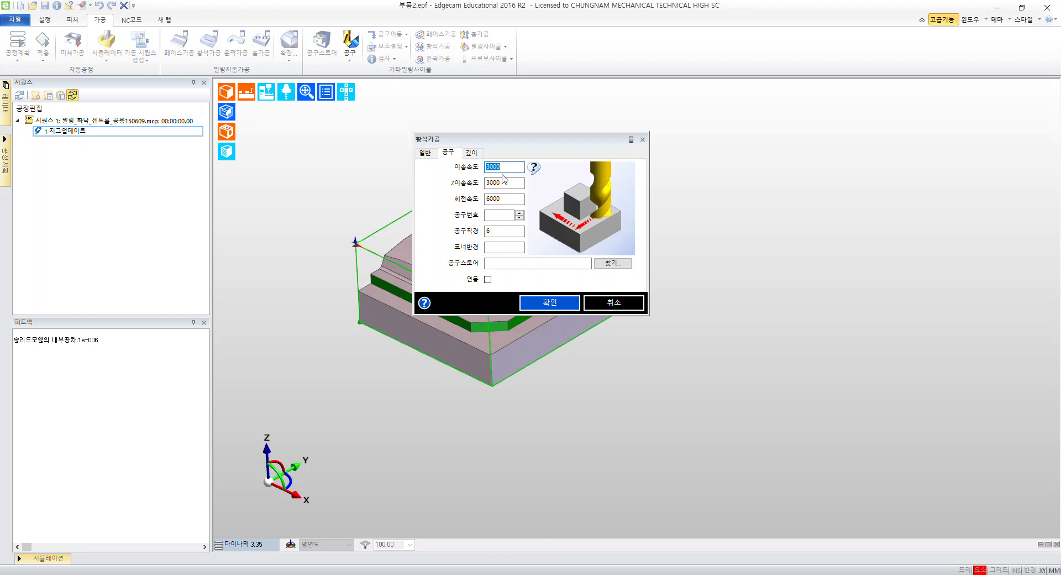
key(Tab)
key(Tab)
key(Tab)
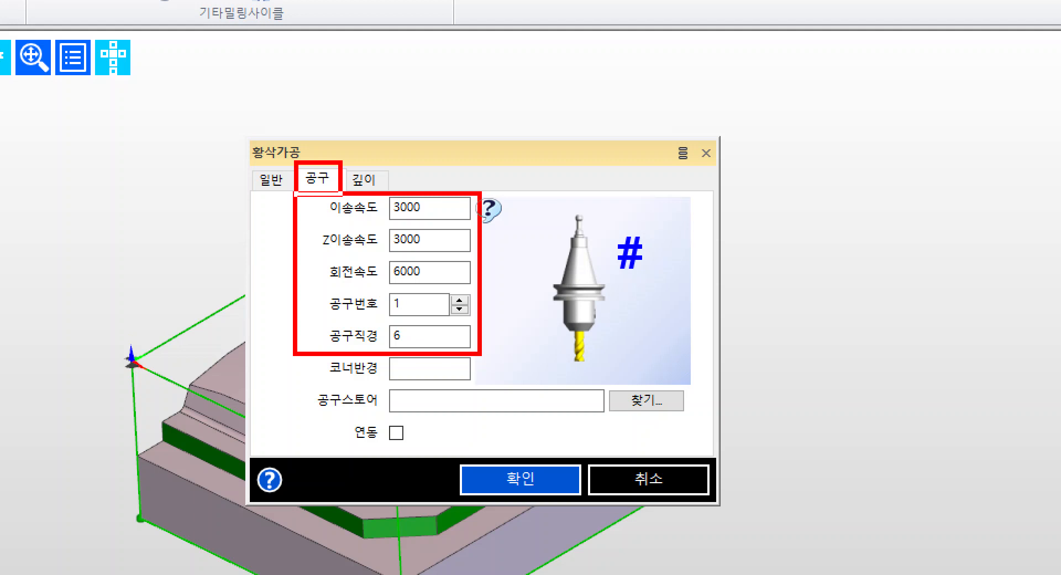
drag(321, 316, 467, 318)
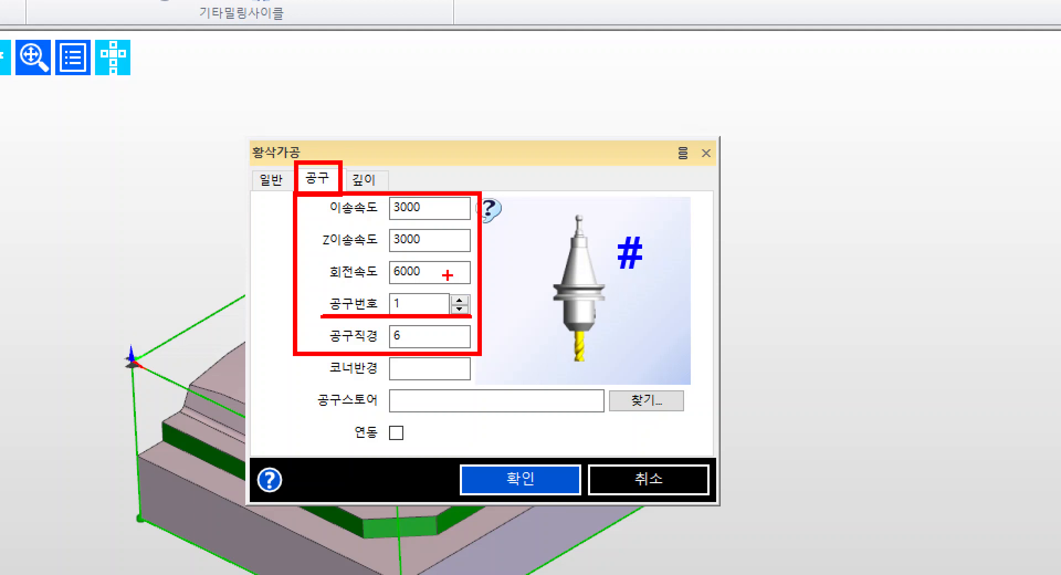
drag(311, 320, 488, 354)
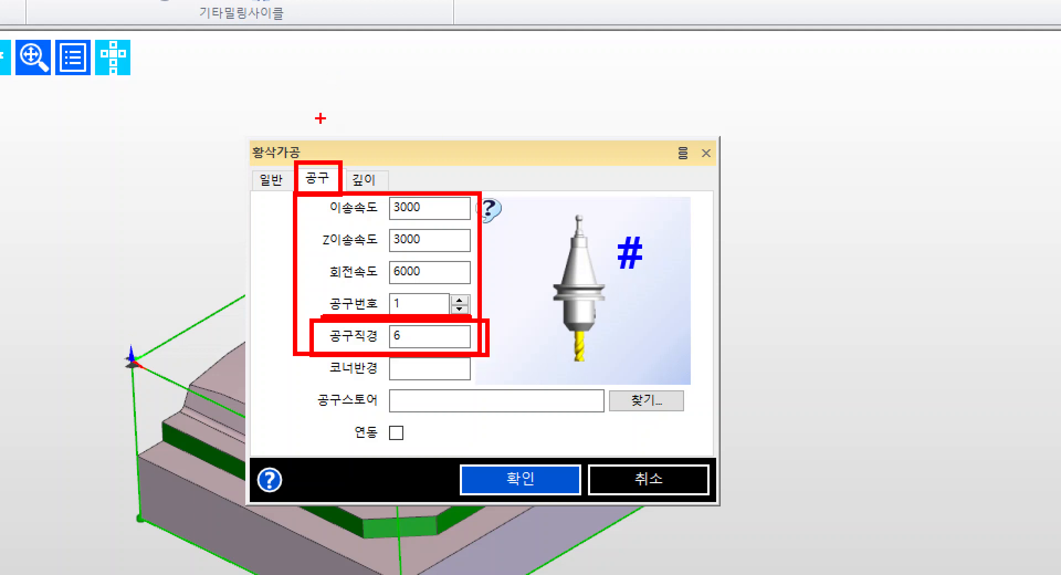
key(Escape)
- Check the roughing cycle's depth settings and accept the settings to generate the toolpath
click(479, 154)
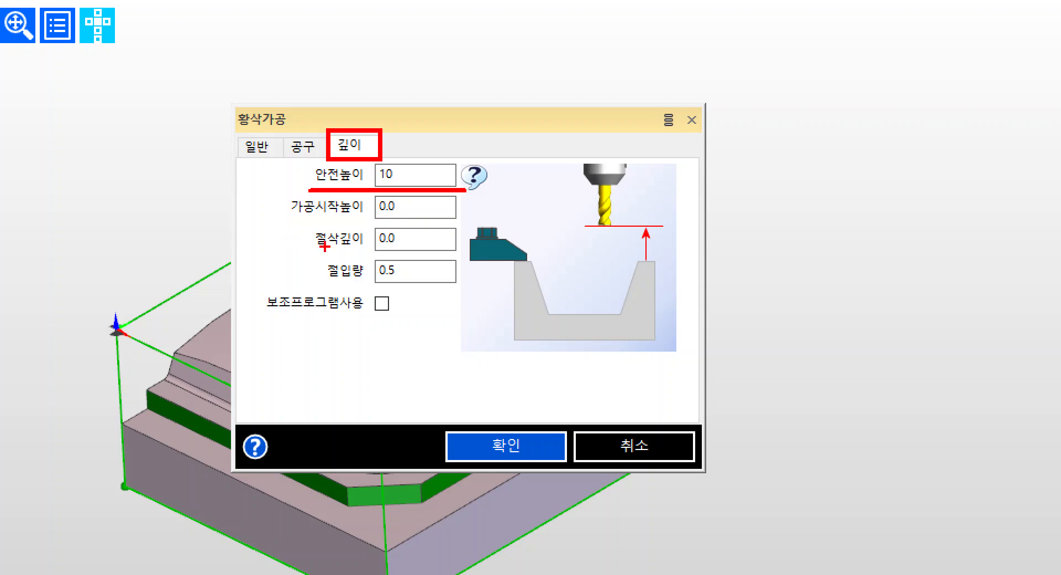
mouse_move(303, 228)
mouse_down()
mouse_move(461, 254)
mouse_move(561, 178)
mouse_move(564, 108)
mouse_move(616, 121)
mouse_move(632, 176)
mouse_up()
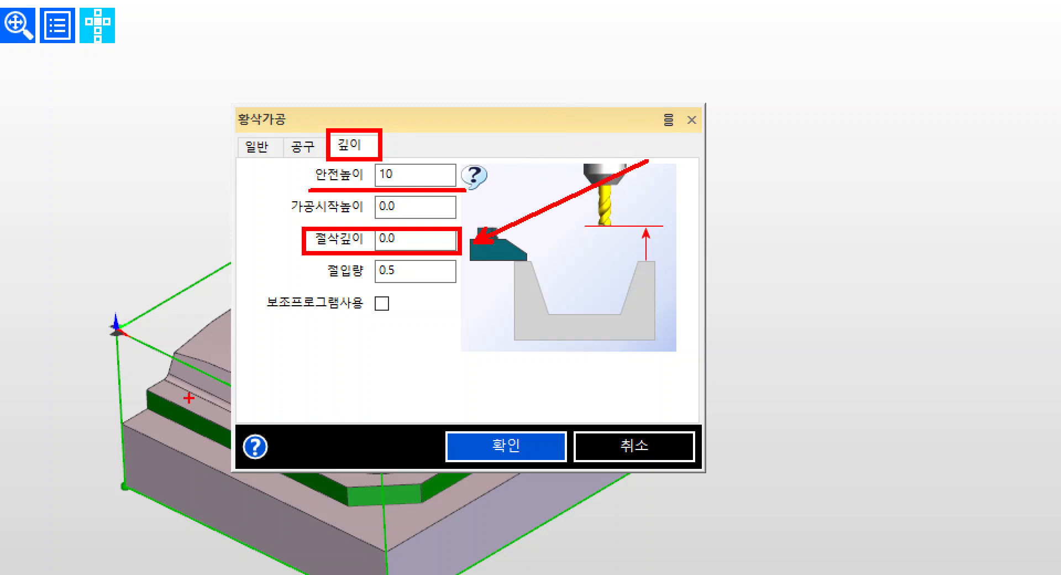
mouse_move(173, 473)
mouse_down()
mouse_move(169, 293)
mouse_move(186, 459)
mouse_up()
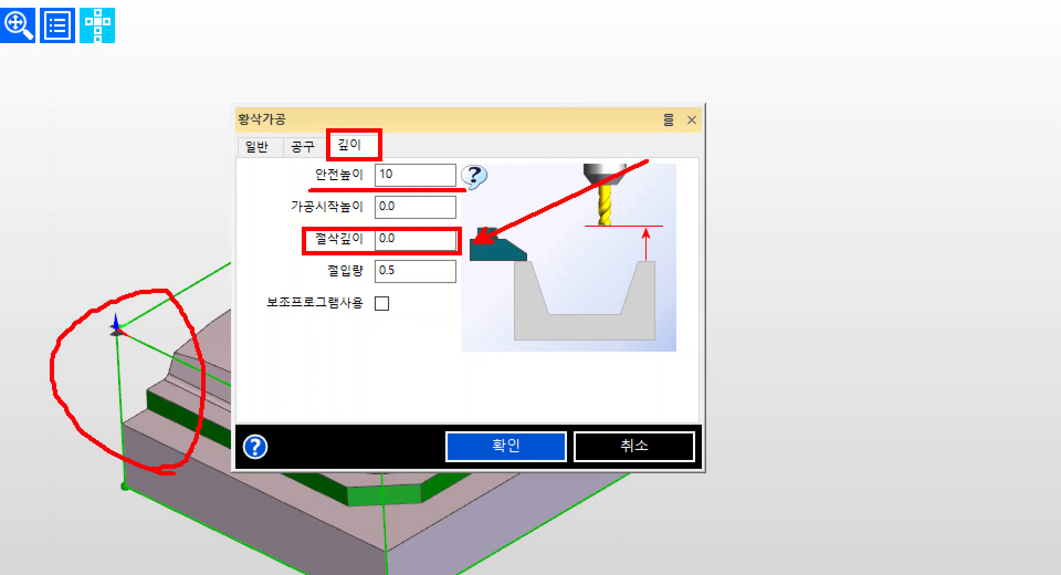
drag(134, 421, 30, 419)
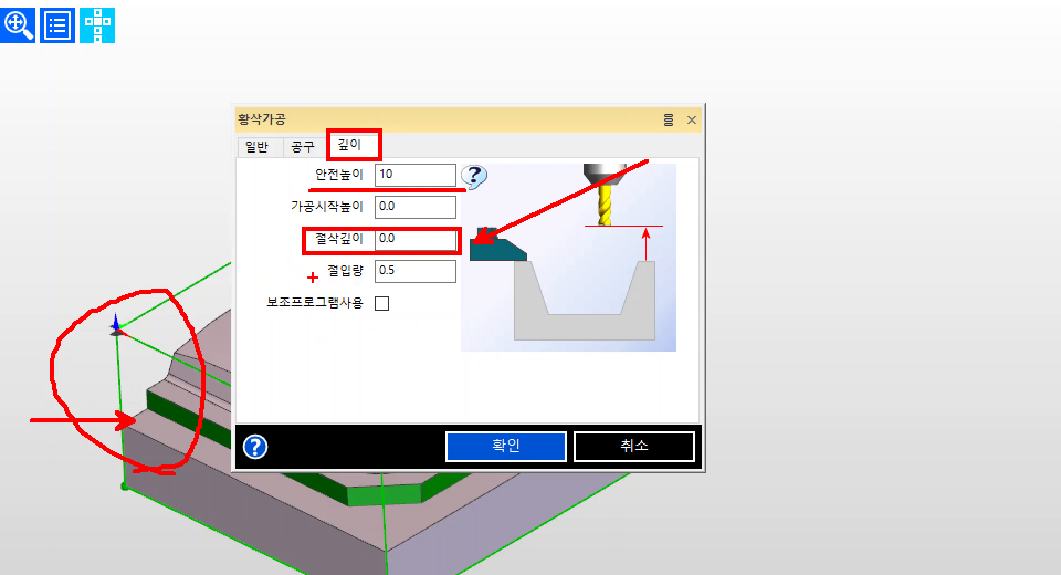
drag(314, 284, 459, 284)
mouse_move(614, 266)
ctrl+shift+mouse_down()
mouse_move(671, 266)
mouse_move(681, 277)
ctrl+shift+mouse_up()
ctrl+shift+drag(621, 297, 711, 306)
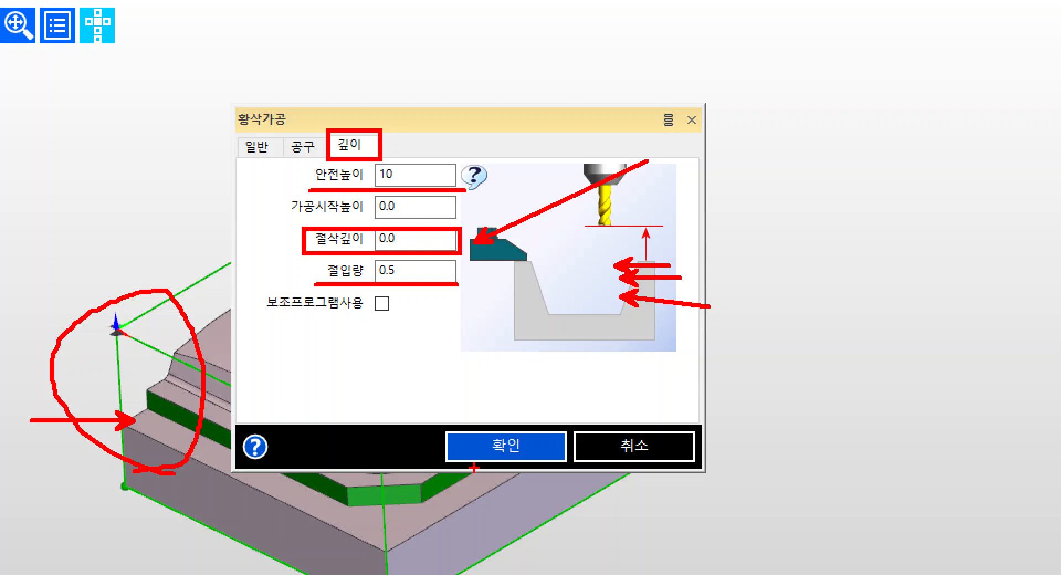
ctrl+drag(442, 425, 569, 465)
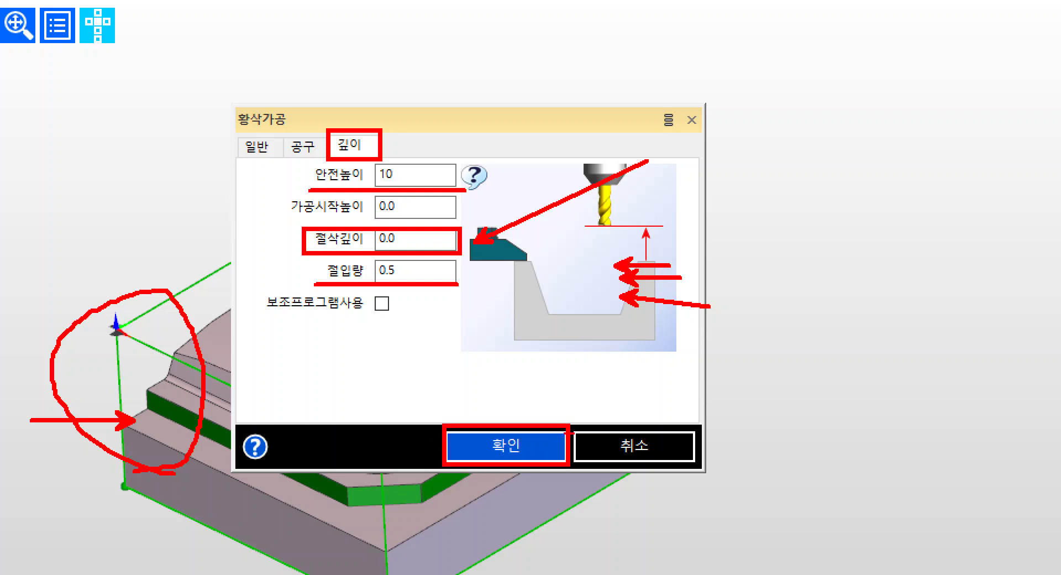
ctrl+shift+drag(573, 419, 820, 294)
key(Escape)
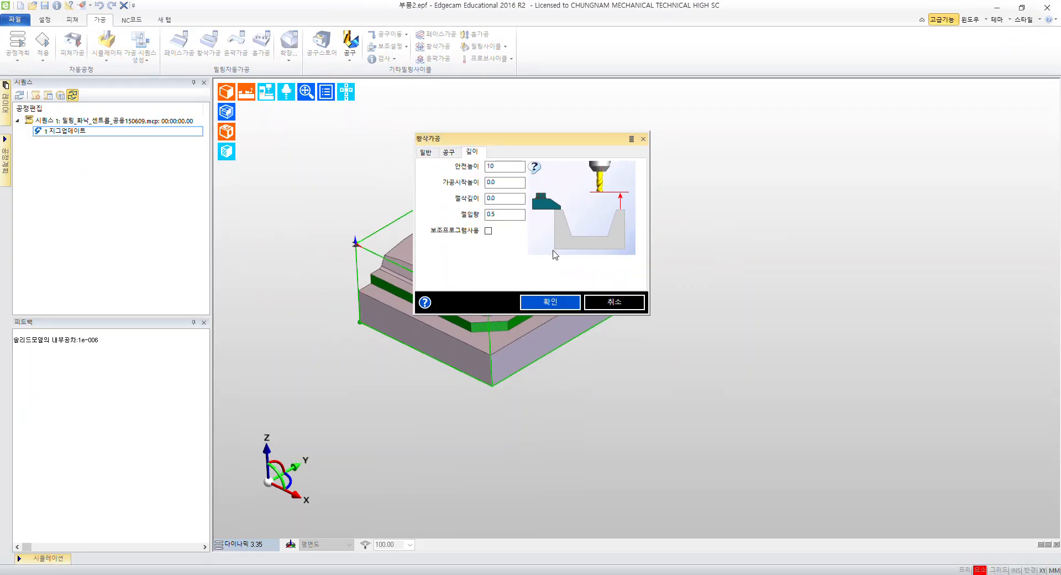
click(550, 302)
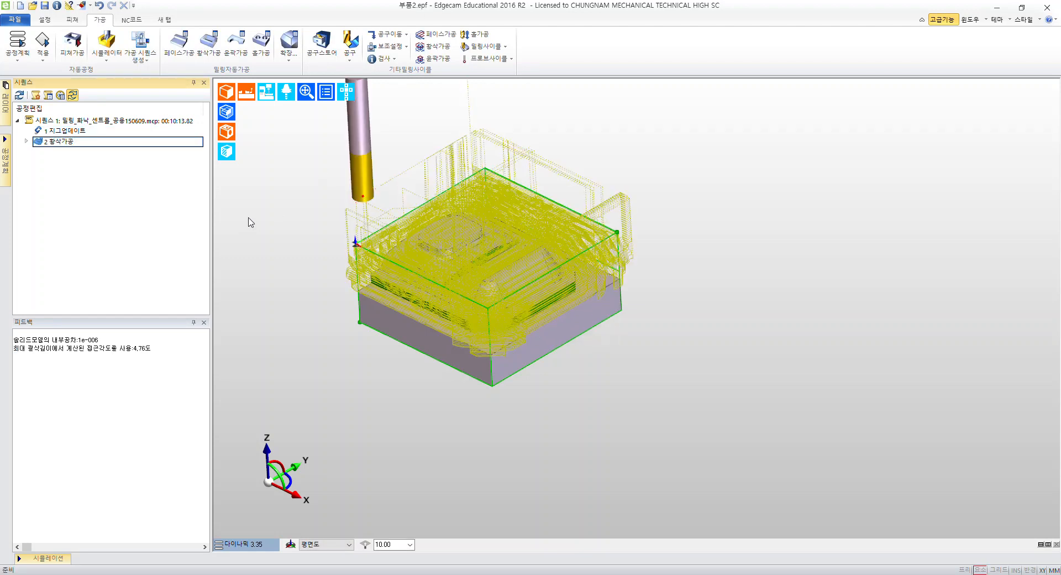
middle_drag(251, 217, 298, 221)
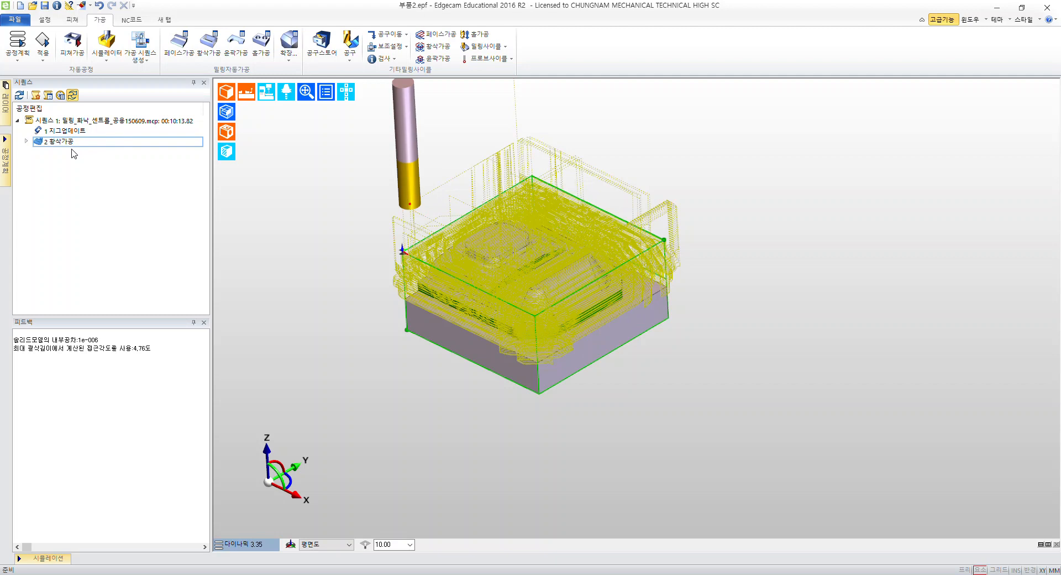
key(ctrl+1)
click(119, 291)
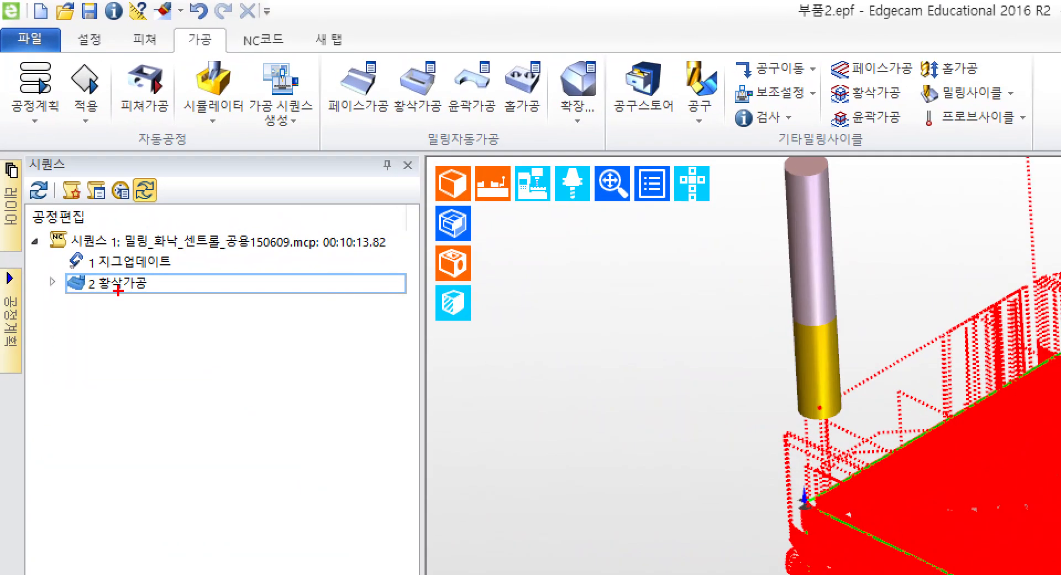
ctrl+shift+drag(157, 286, 288, 286)
key(Escape)
- Open the 황삭가공 operation for editing with 형상/좌표입력을 다시선택 enabled, and cancel at the shape selection
double_click(62, 142)
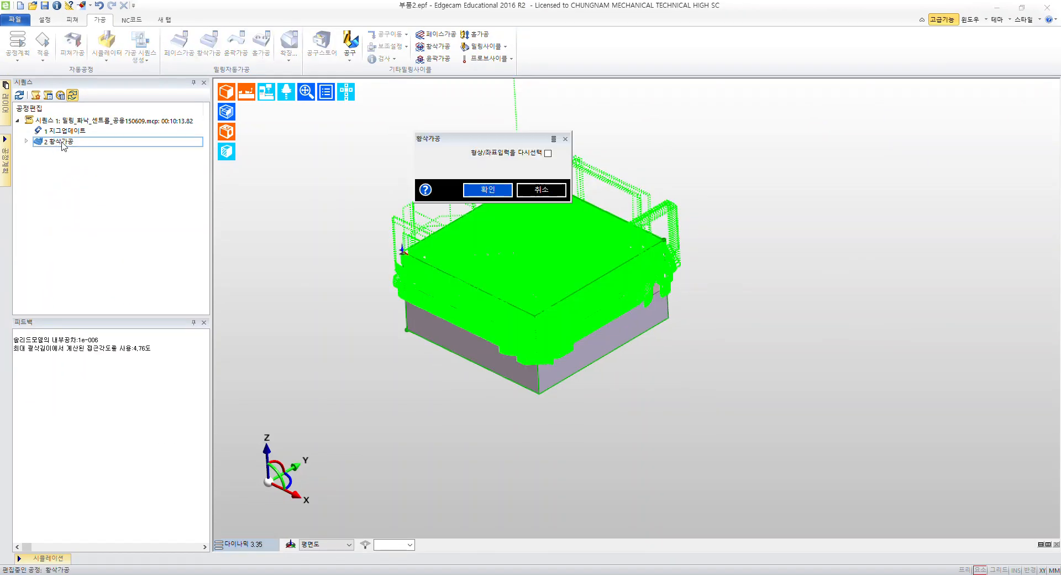
drag(457, 146, 87, 164)
key(ctrl+1)
click(175, 181)
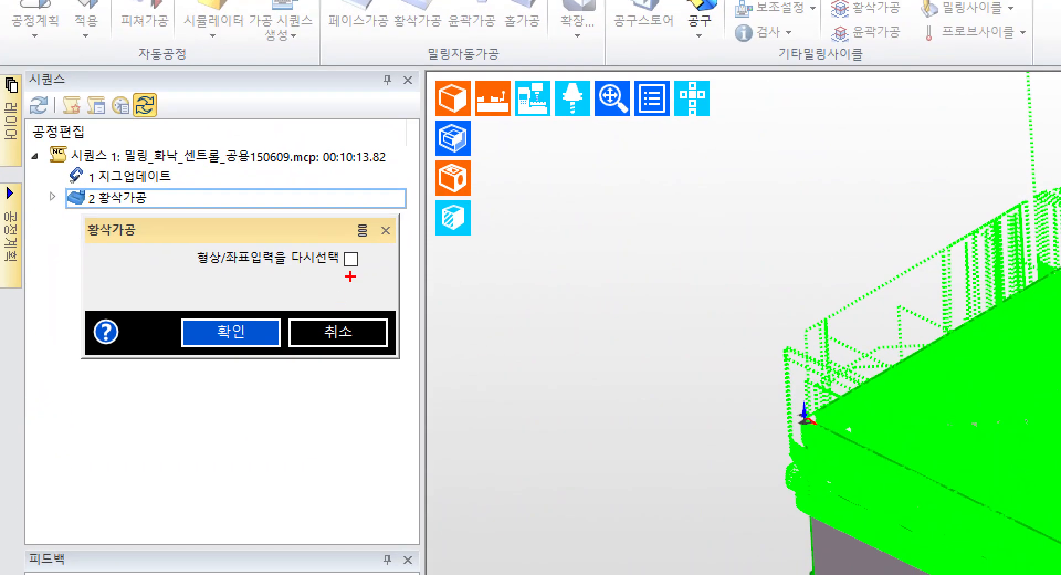
drag(350, 262, 385, 235)
key(Escape)
click(176, 172)
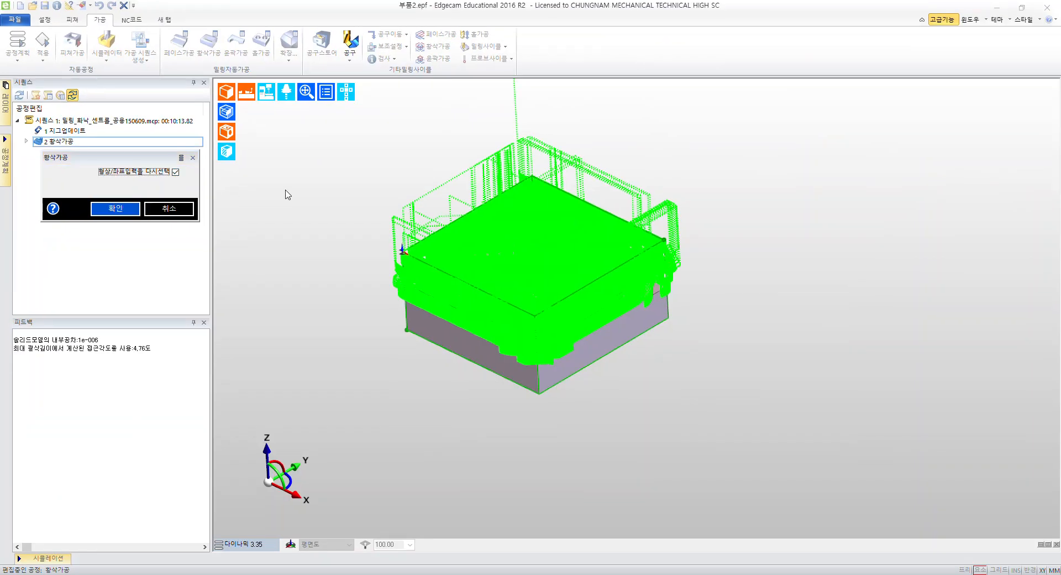
click(115, 209)
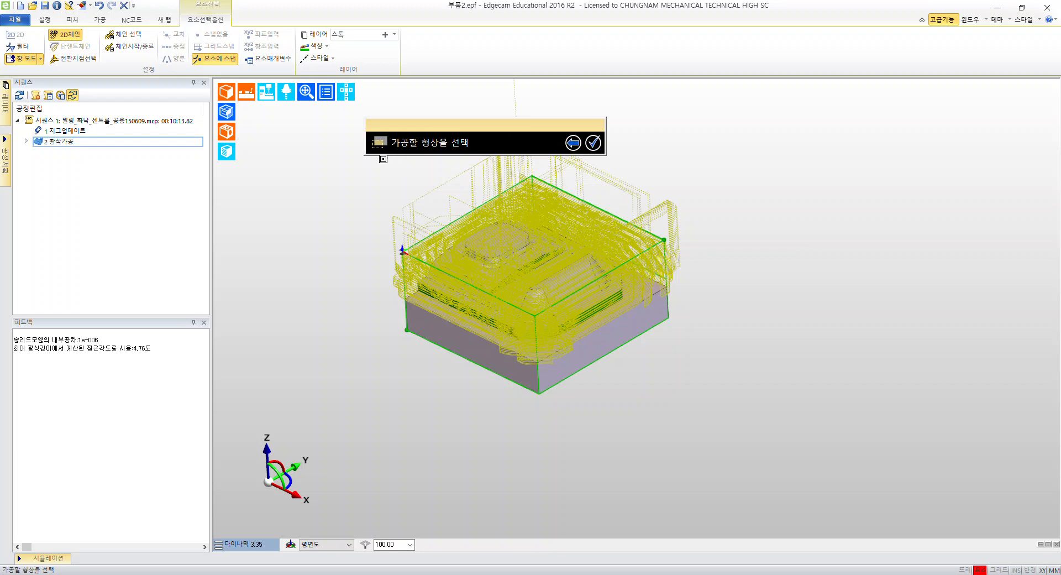
key(Escape)
- Reopen the 황삭가공 operation's general settings without reselecting its geometry, and close them
double_click(61, 142)
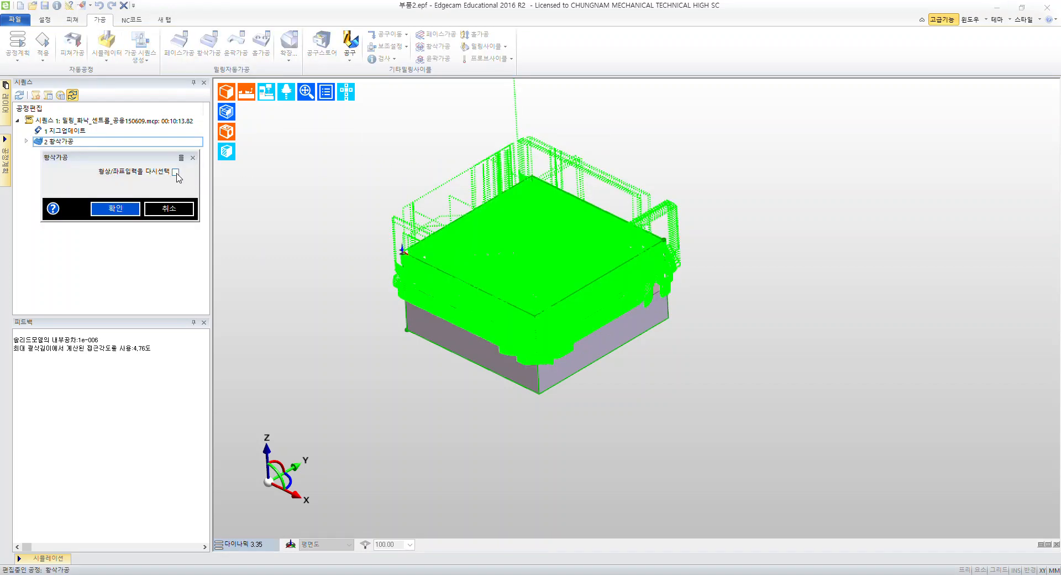
click(115, 209)
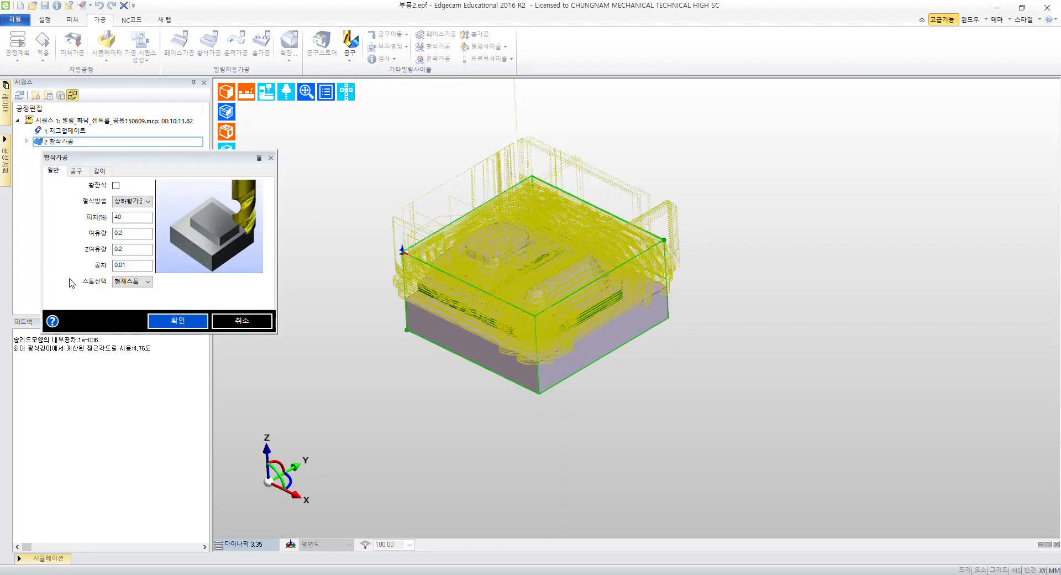
key(Return)
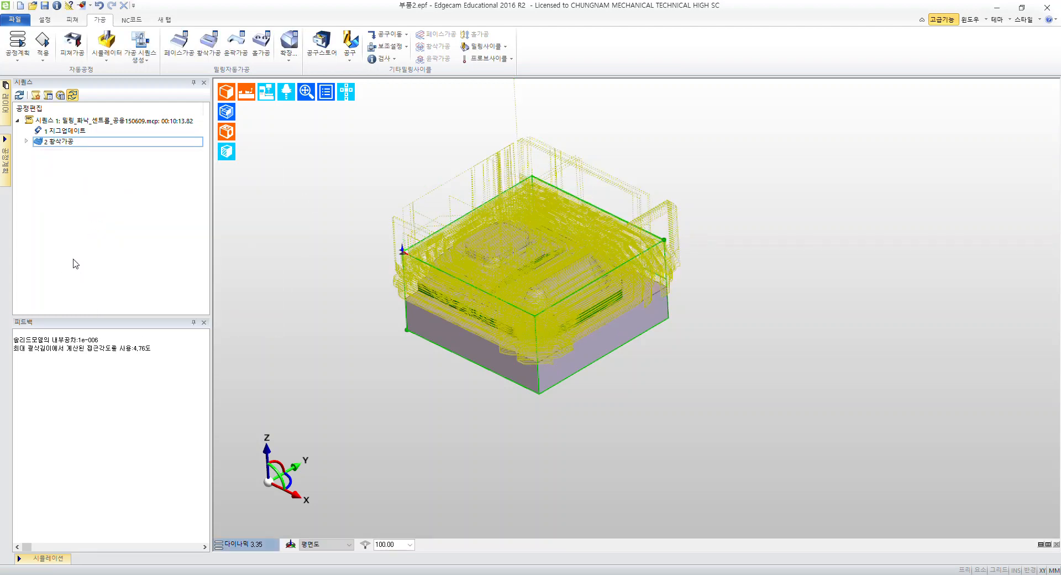
- Open the 황삭가공 cycle inside the roughing operation and set its approach type (접근타입) to 램프
click(27, 142)
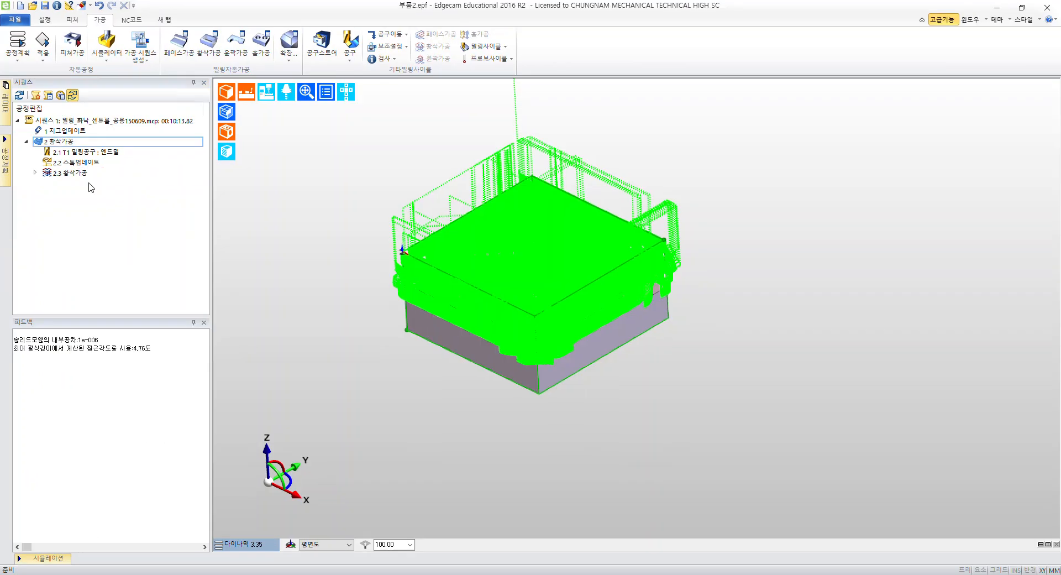
click(141, 273)
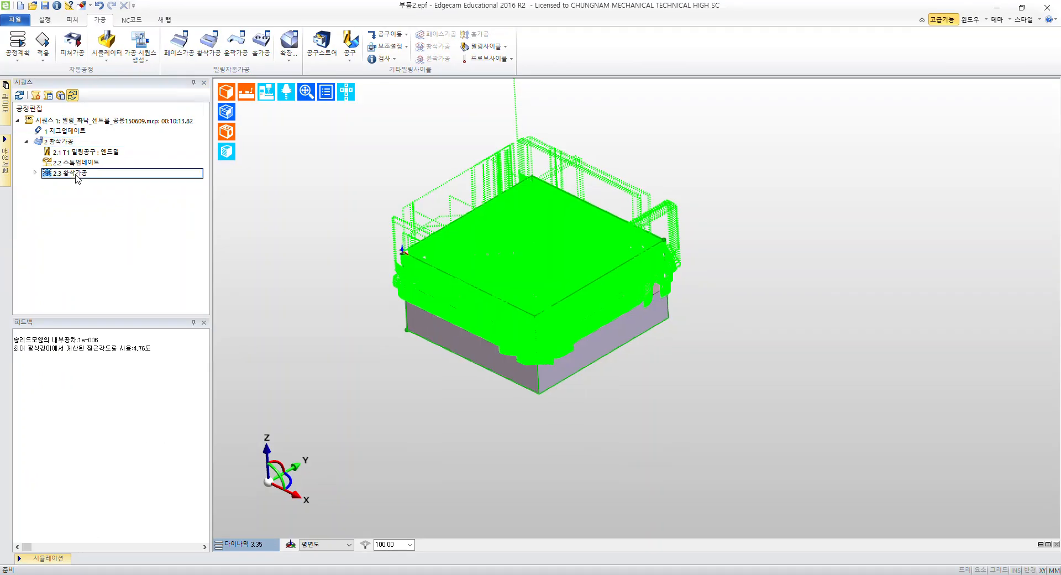
double_click(141, 272)
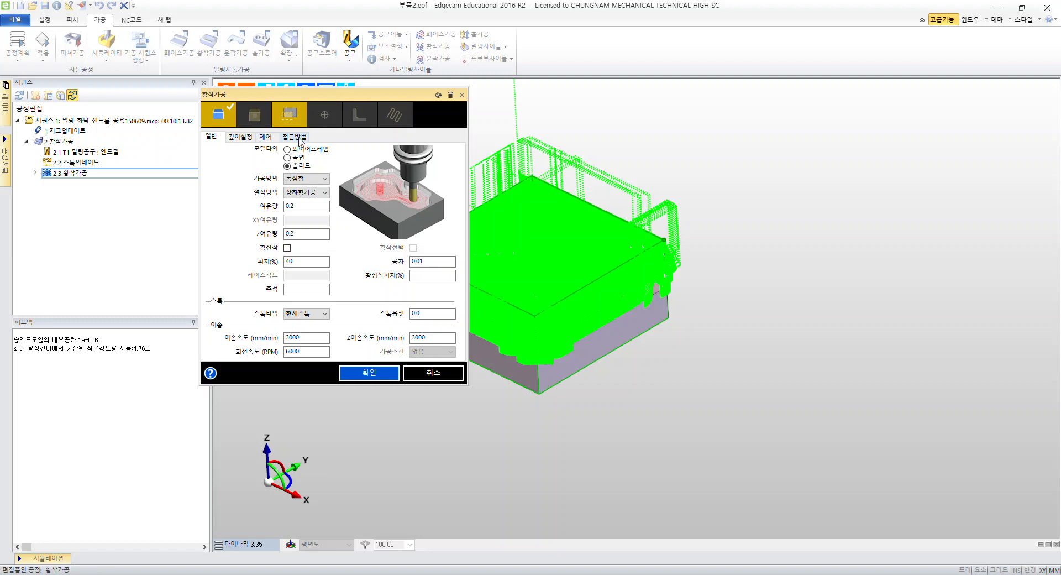
click(295, 136)
click(308, 152)
click(313, 187)
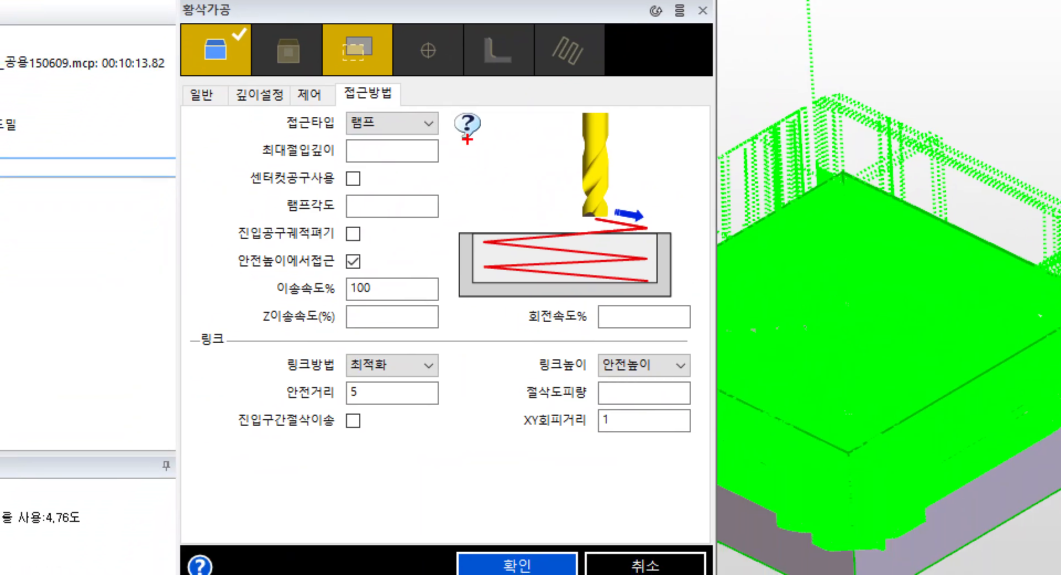
drag(333, 102, 408, 104)
drag(280, 138, 461, 137)
mouse_move(379, 135)
mouse_down()
mouse_move(333, 117)
mouse_move(396, 134)
mouse_move(363, 142)
mouse_up()
mouse_move(686, 112)
mouse_down()
mouse_move(663, 120)
mouse_move(650, 159)
mouse_move(672, 232)
mouse_move(691, 226)
mouse_move(669, 250)
mouse_up()
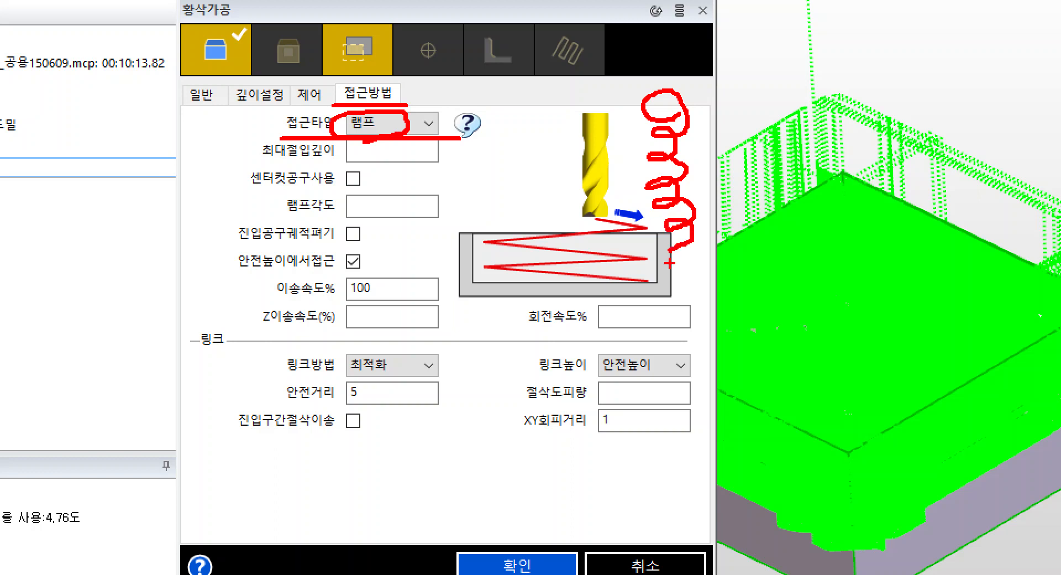
ctrl+shift+drag(401, 148, 452, 193)
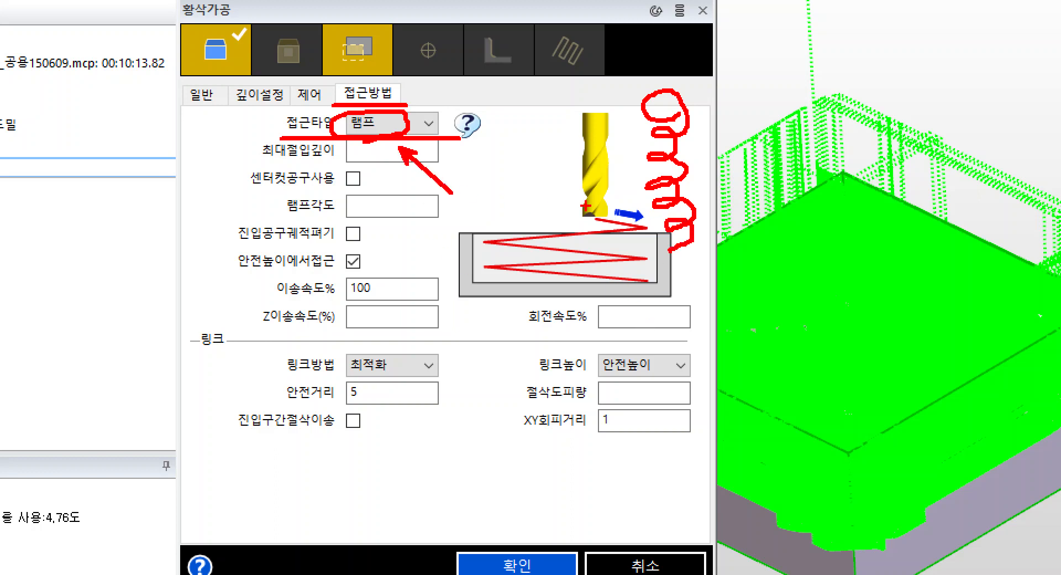
mouse_move(593, 213)
mouse_down()
mouse_move(636, 227)
mouse_move(492, 246)
mouse_move(624, 260)
mouse_move(531, 266)
mouse_move(548, 279)
mouse_move(621, 283)
mouse_up()
mouse_move(733, 101)
mouse_down()
mouse_move(715, 117)
mouse_move(782, 82)
mouse_up()
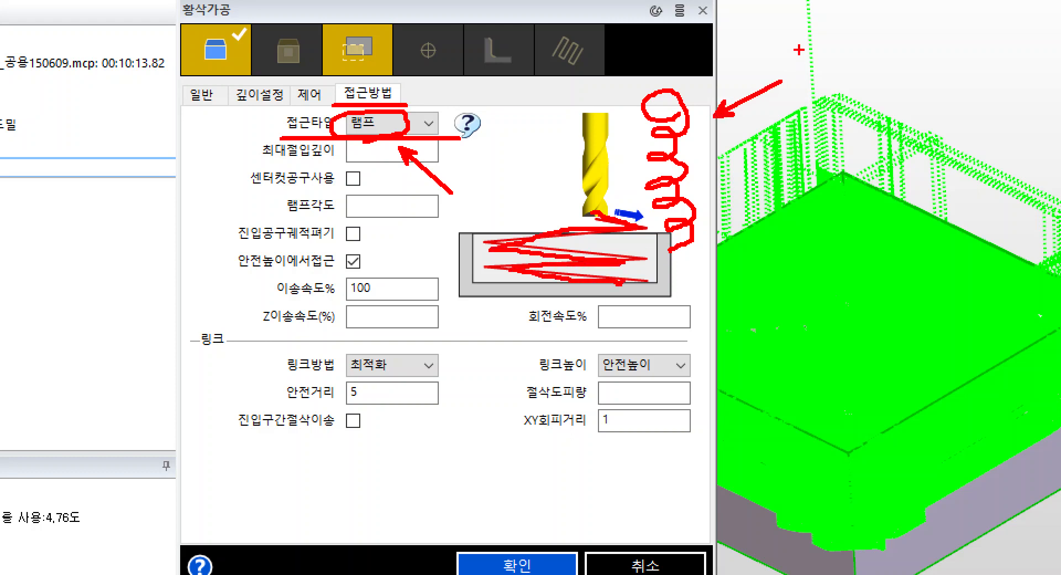
text(ijk)
drag(777, 15, 846, 71)
mouse_move(420, 142)
mouse_down()
mouse_move(308, 156)
mouse_move(464, 130)
mouse_move(298, 161)
mouse_up()
mouse_move(445, 549)
ctrl+mouse_down()
mouse_move(573, 574)
mouse_move(720, 491)
ctrl+mouse_up()
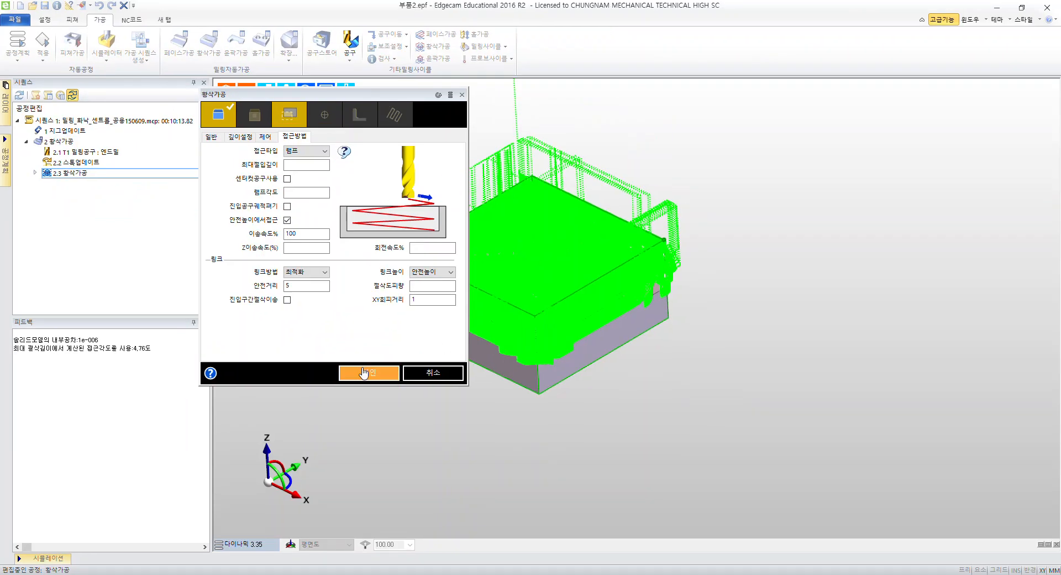
- Accept the roughing cycle's approach settings to recalculate its toolpath
click(449, 469)
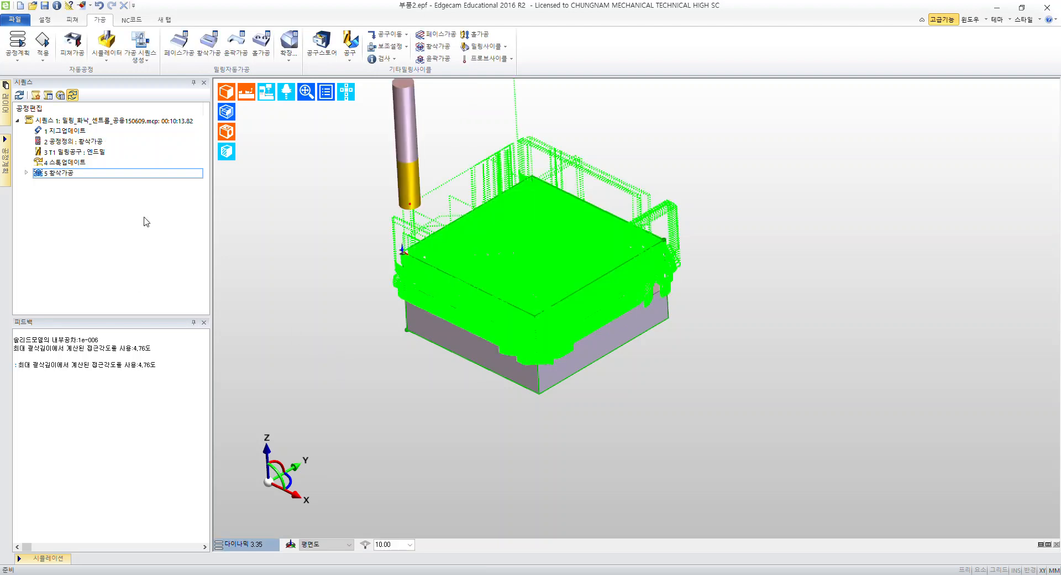
middle_drag(301, 175, 349, 205)
middle_drag(728, 218, 623, 286)
middle_drag(555, 458, 575, 185)
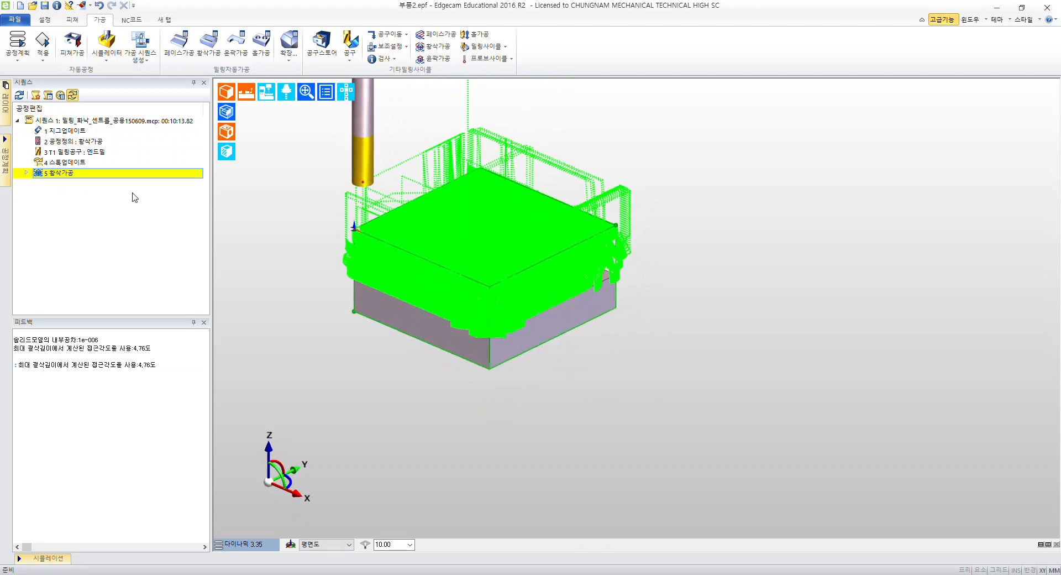
- Hide the toolpath of the 황삭가공 operation in the sequence by turning off its 표시 option
right_click(69, 177)
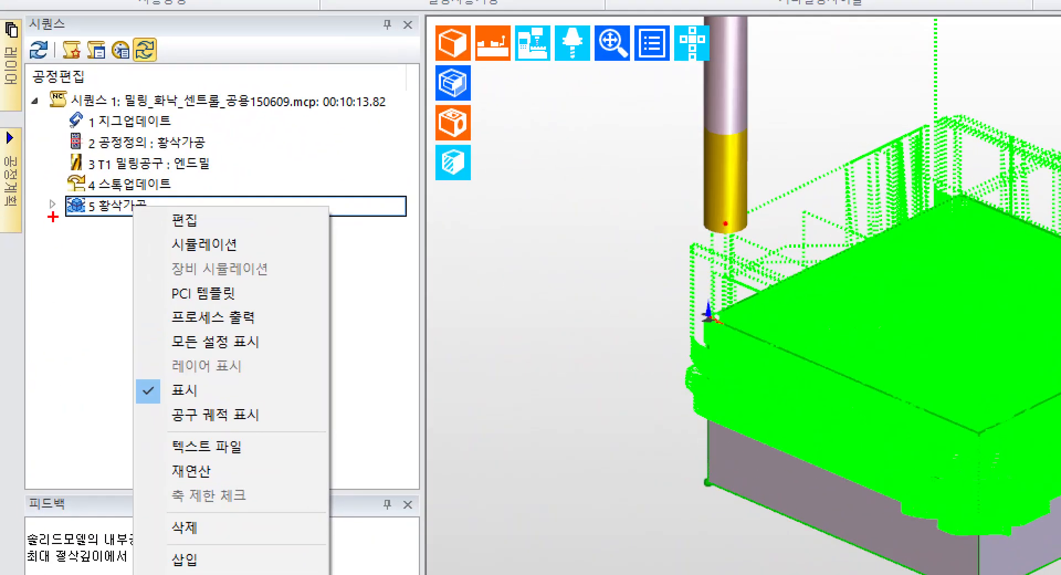
drag(25, 179, 72, 179)
shift+drag(144, 220, 149, 217)
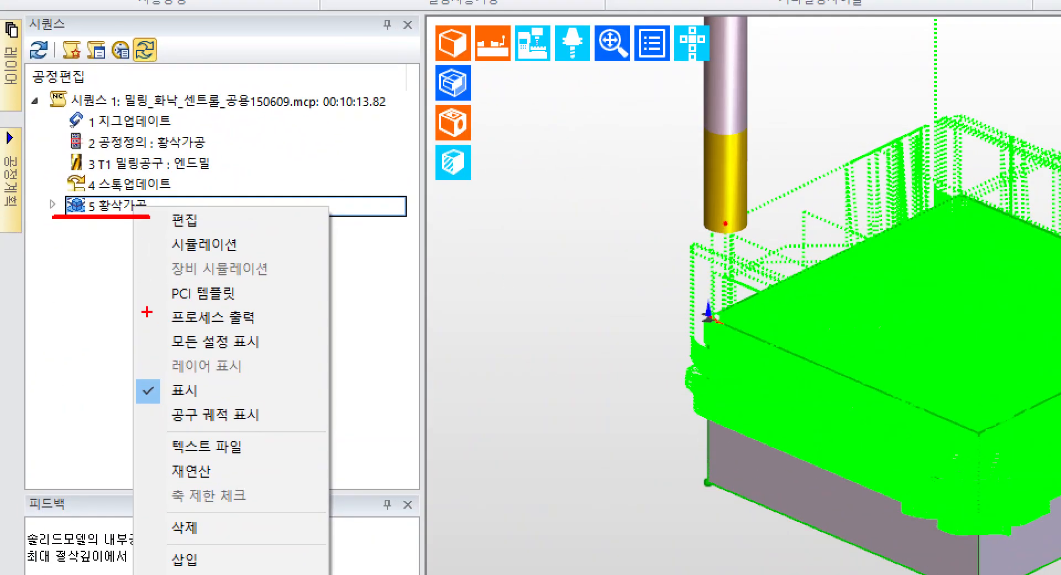
mouse_move(131, 377)
mouse_down()
mouse_move(211, 412)
mouse_move(348, 374)
mouse_up()
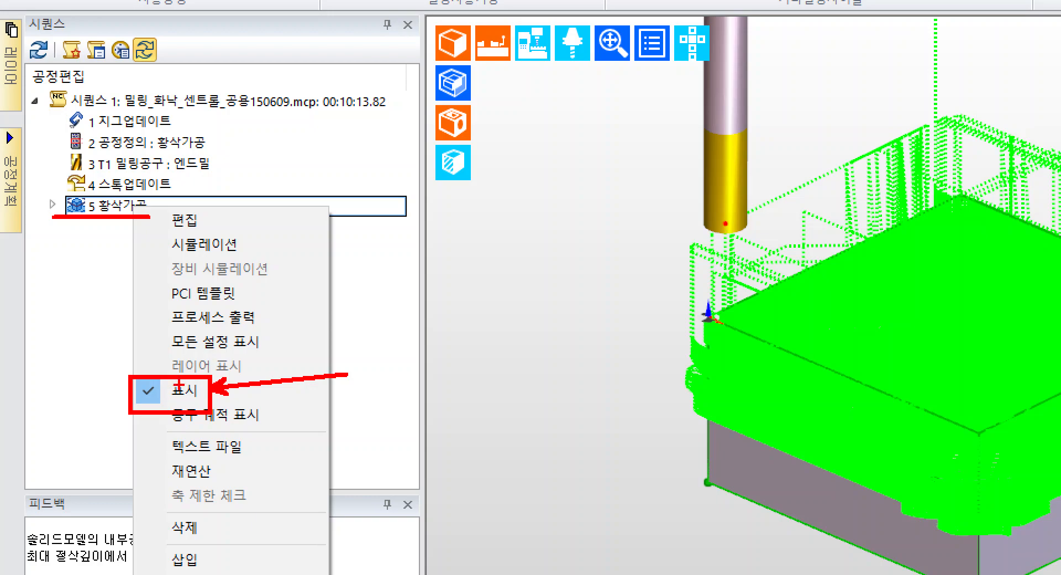
key(Escape)
right_click(77, 174)
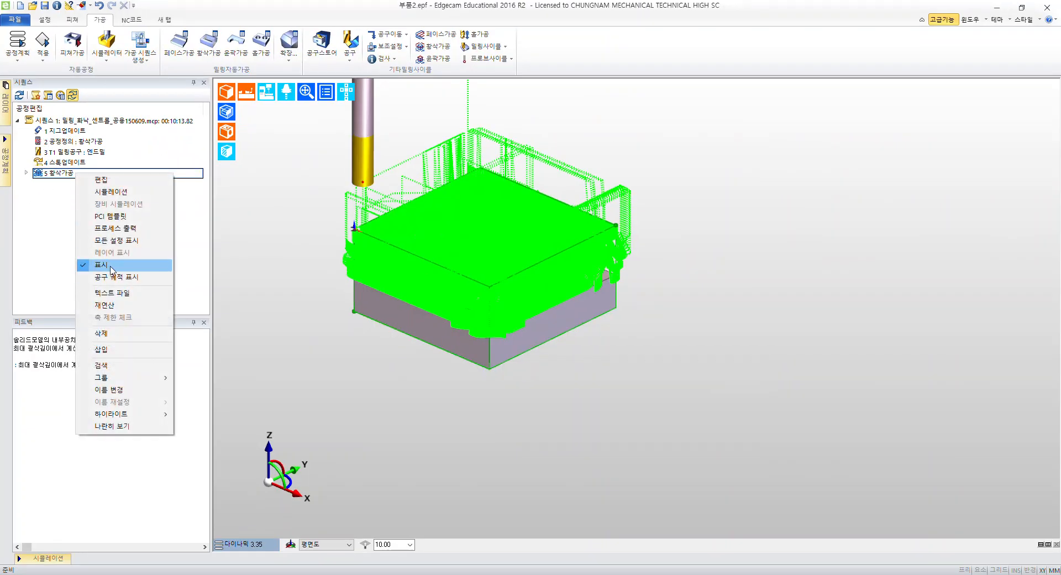
click(112, 265)
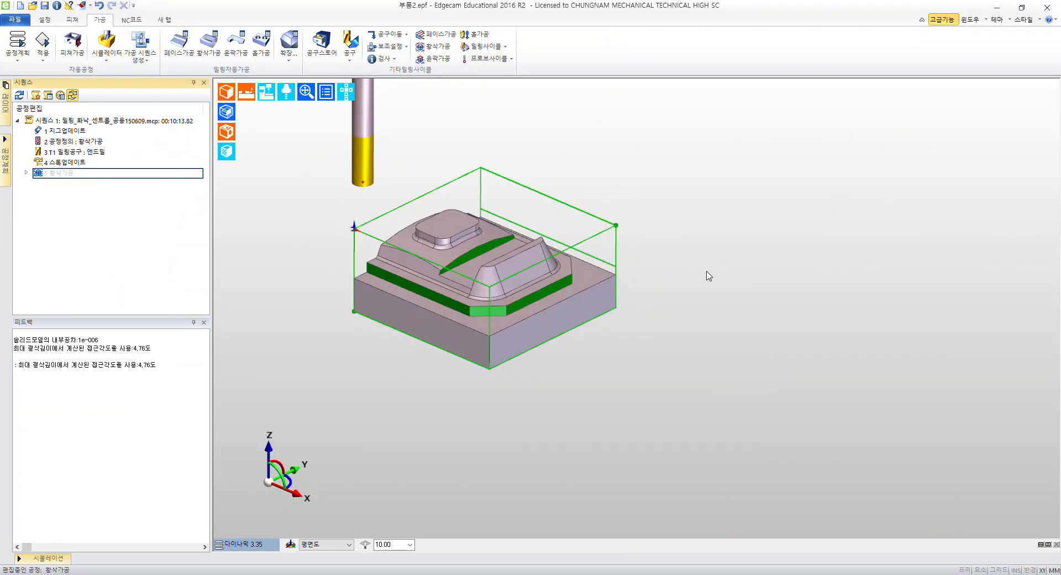
- Start a 윤곽가공 operation with the solid model as the profile and the stock's upper outline as the machining boundary
middle_drag(531, 245, 654, 193)
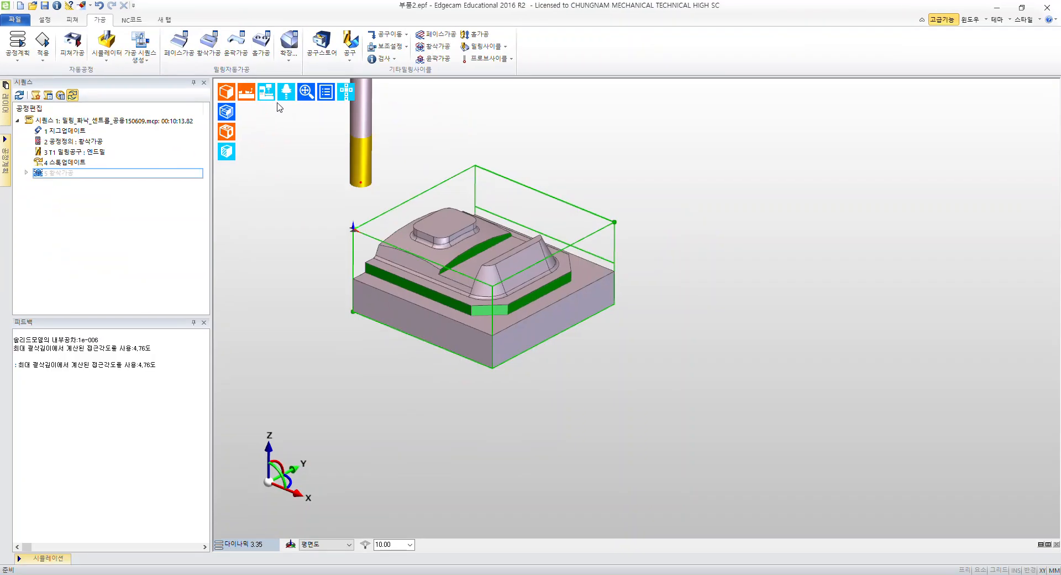
click(233, 48)
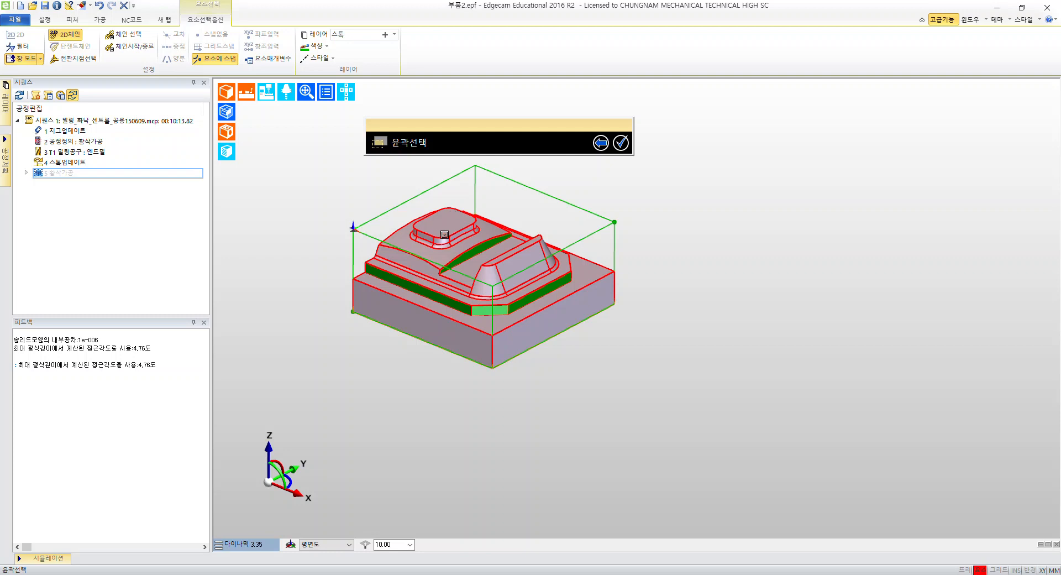
click(438, 231)
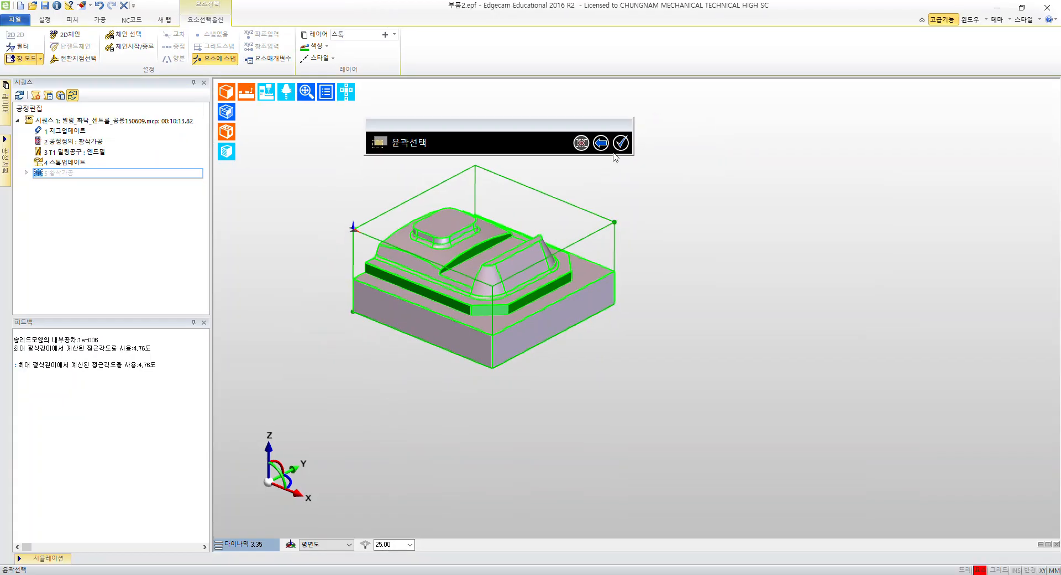
click(620, 143)
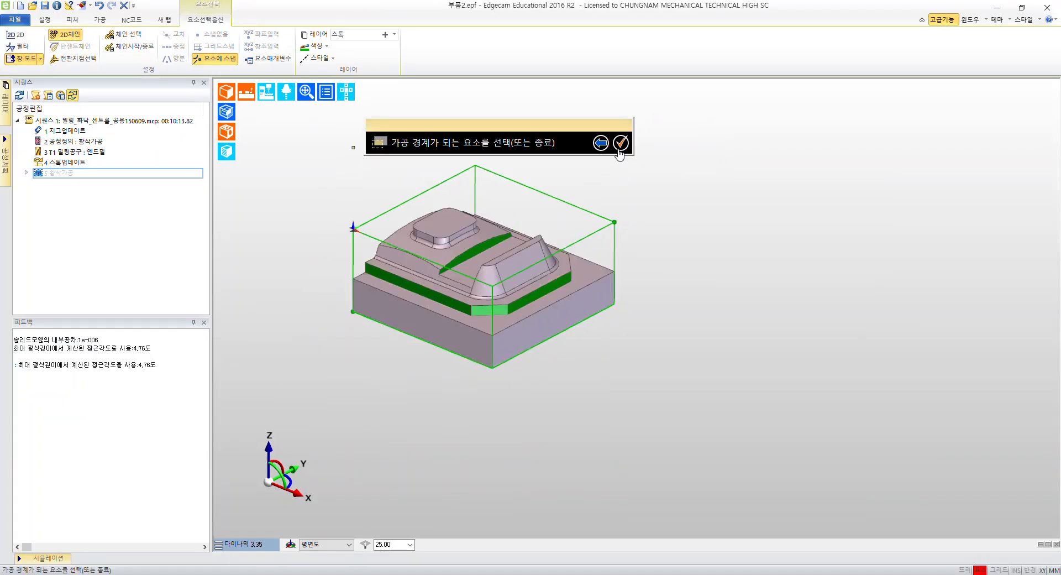
mouse_move(560, 220)
middle_down()
mouse_move(642, 227)
mouse_move(561, 210)
middle_up()
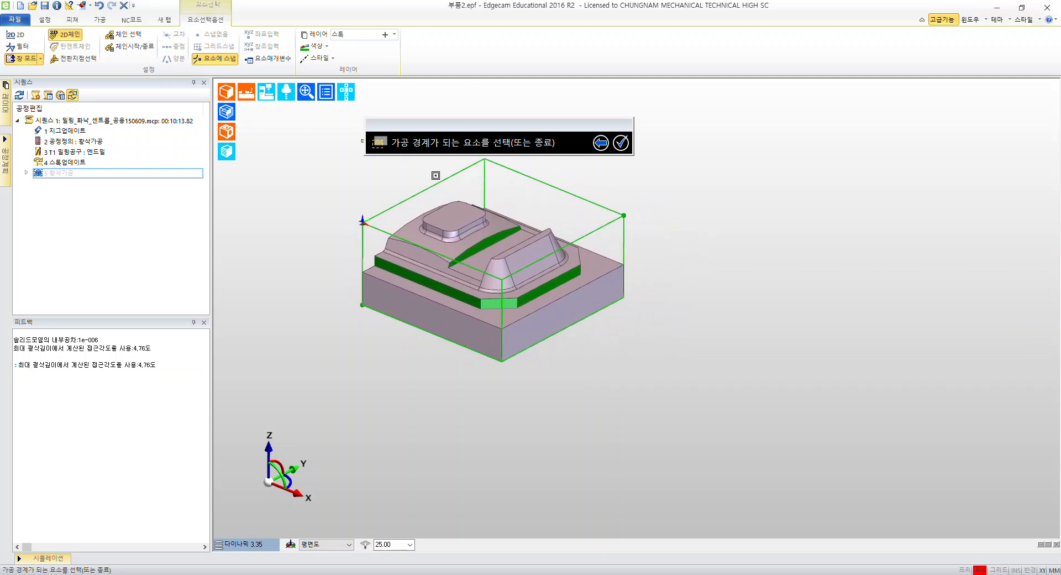
click(429, 187)
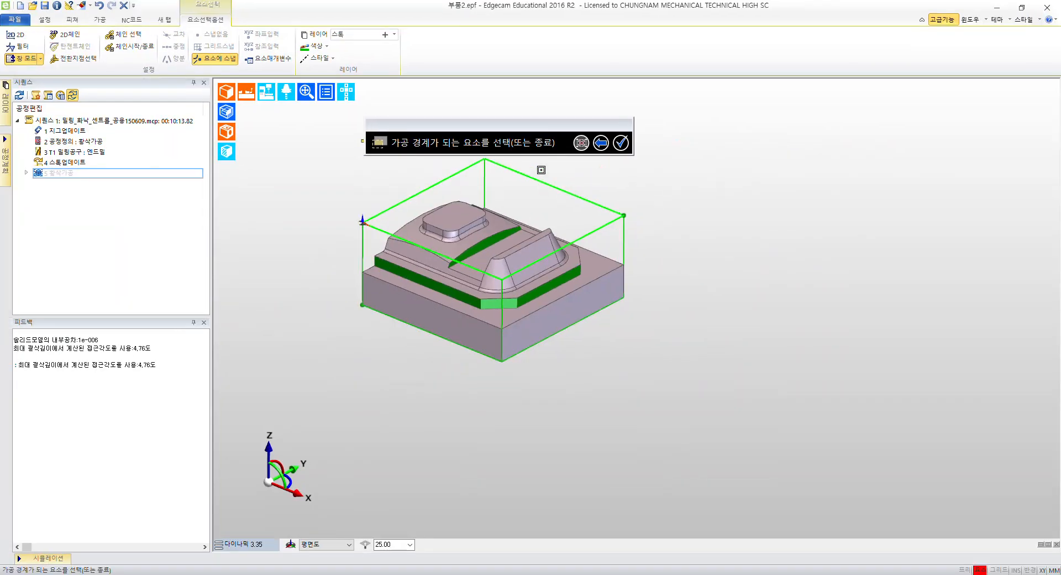
click(713, 120)
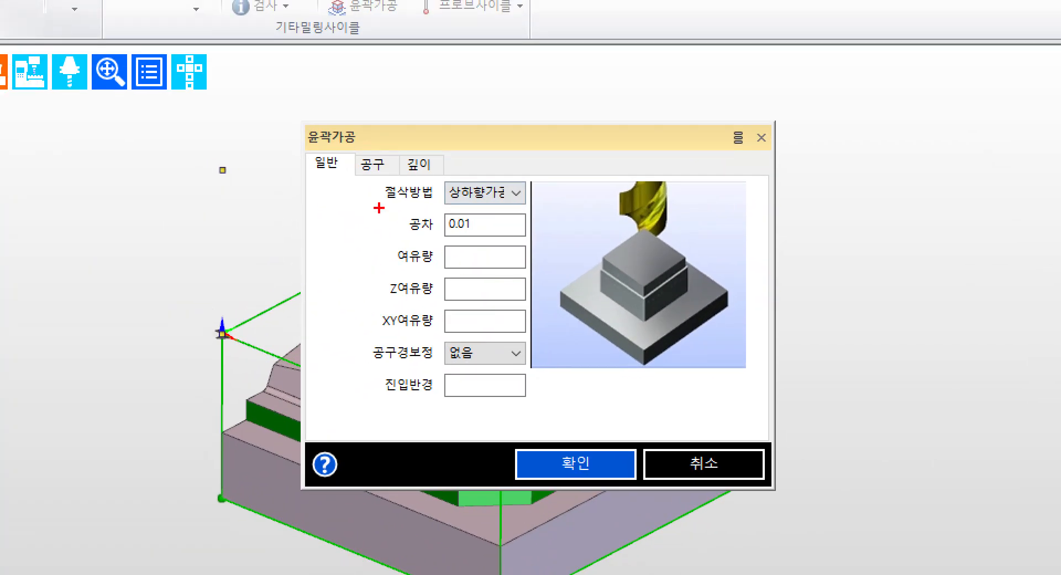
drag(379, 208, 527, 208)
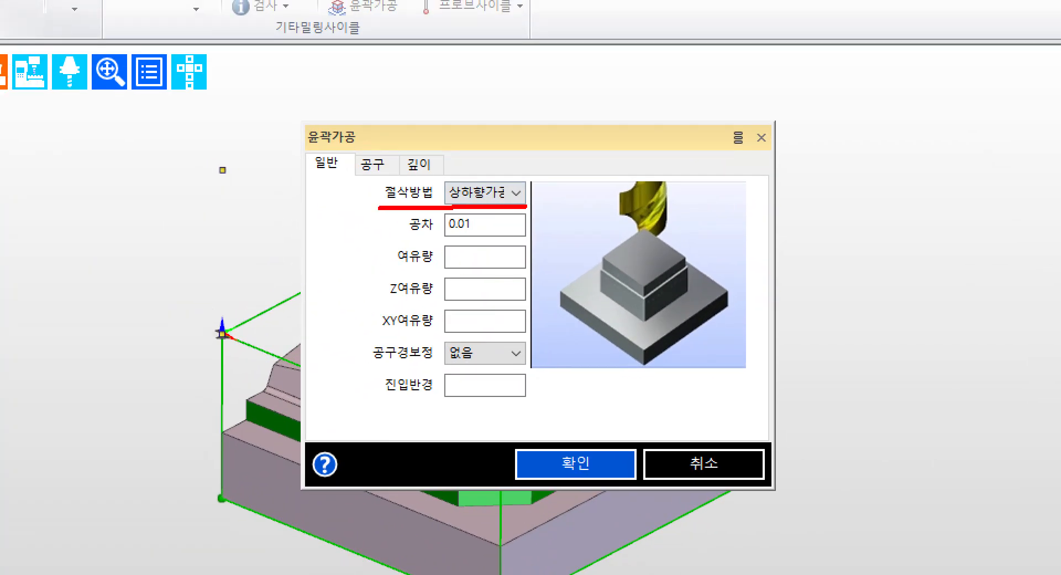
drag(497, 253, 441, 335)
mouse_move(439, 246)
mouse_down()
mouse_move(501, 361)
mouse_move(449, 402)
mouse_up()
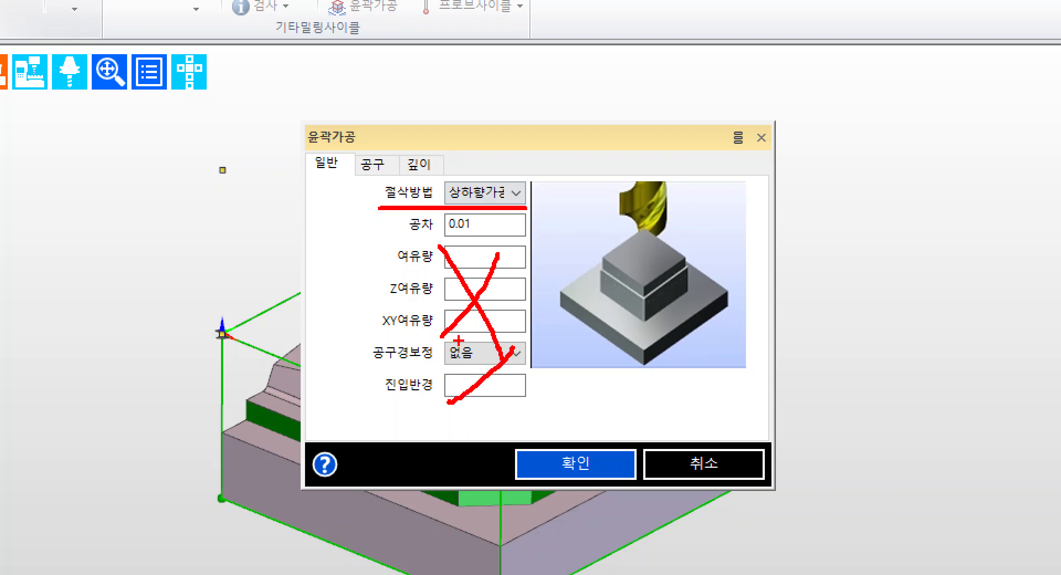
drag(460, 339, 516, 403)
drag(350, 149, 396, 180)
drag(394, 137, 541, 56)
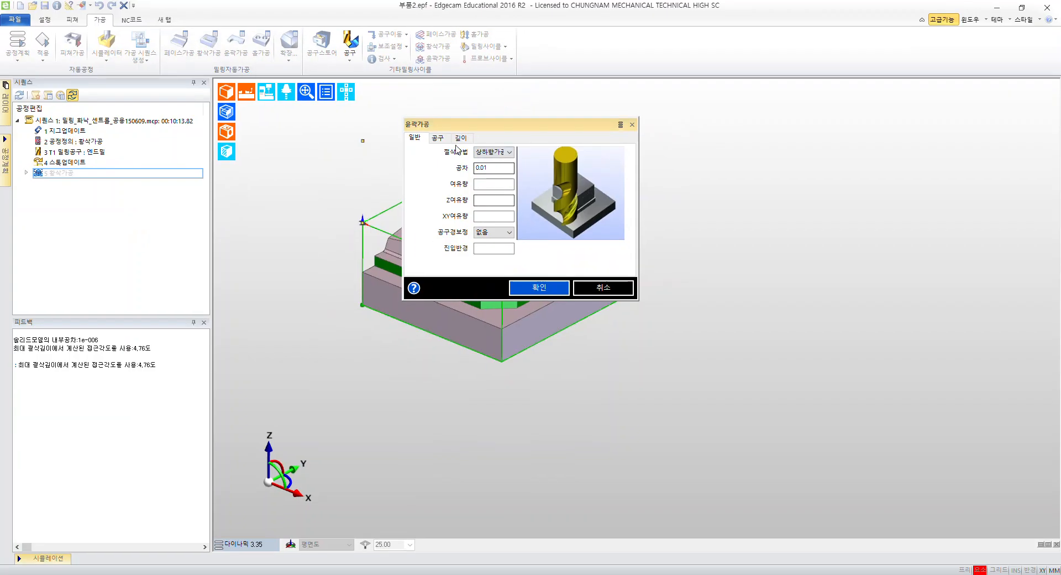
- Set the 윤곽가공 operation's feed rate and Z feed rate to 3000 and the spindle speed to 6000
click(371, 163)
click(493, 197)
double_click(497, 155)
text(3000)
key(Tab)
text(3000)
key(Tab)
key(Tab)
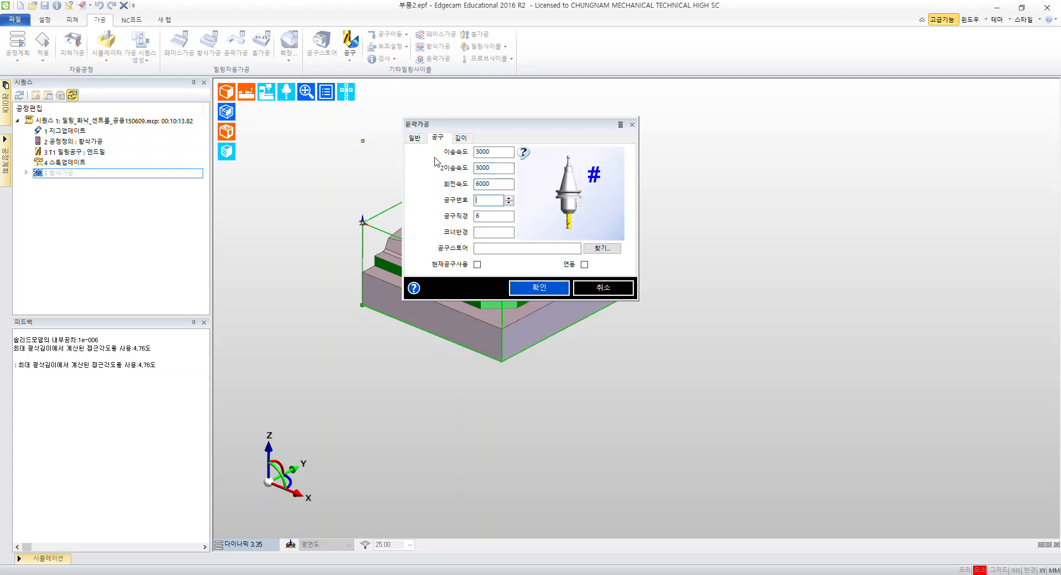
- Define the 윤곽가공 tool as number 2 with a diameter of 4 and a corner radius of 1
key(Tab)
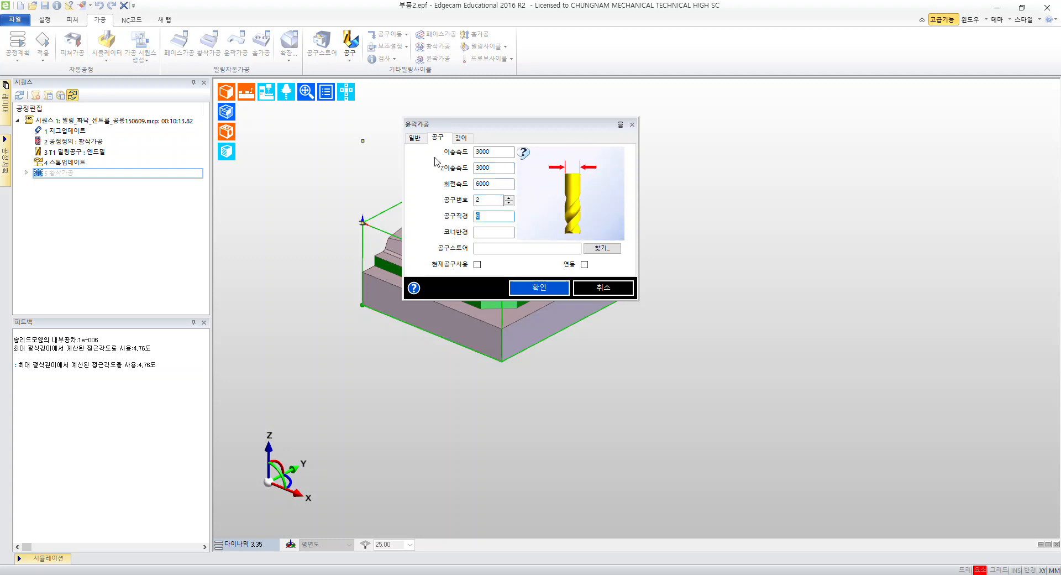
text(4)
key(Tab)
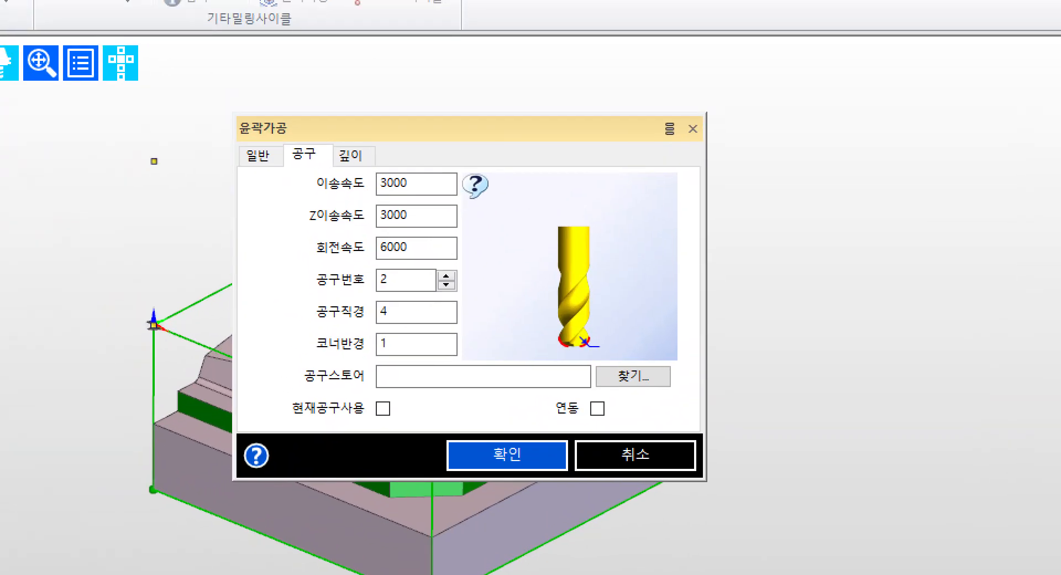
ctrl+drag(292, 143, 474, 269)
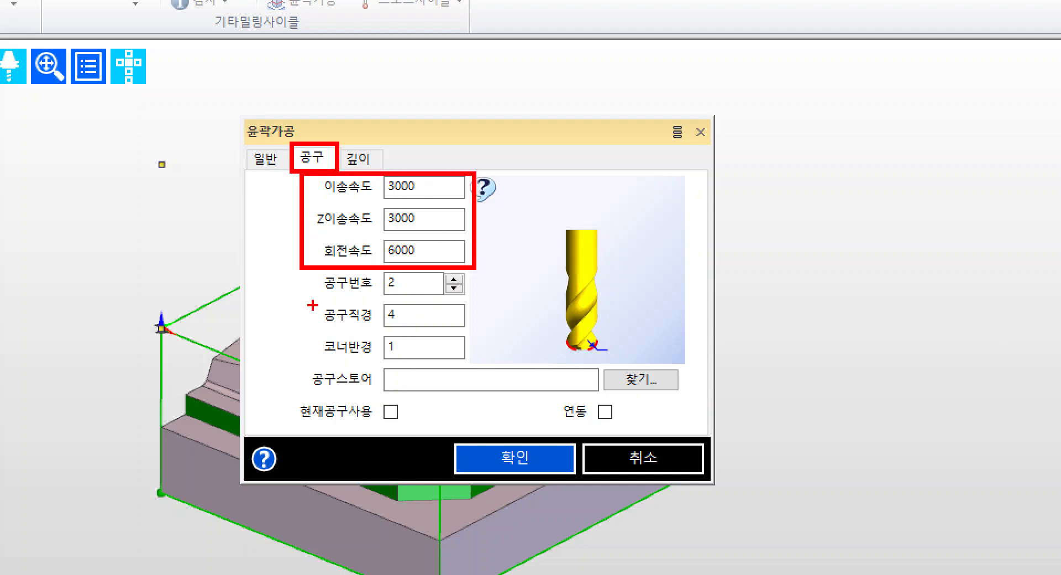
mouse_move(315, 296)
shift+mouse_down()
mouse_move(470, 297)
mouse_move(549, 283)
shift+mouse_up()
mouse_move(316, 302)
ctrl+mouse_down()
mouse_move(470, 356)
mouse_move(467, 364)
ctrl+mouse_up()
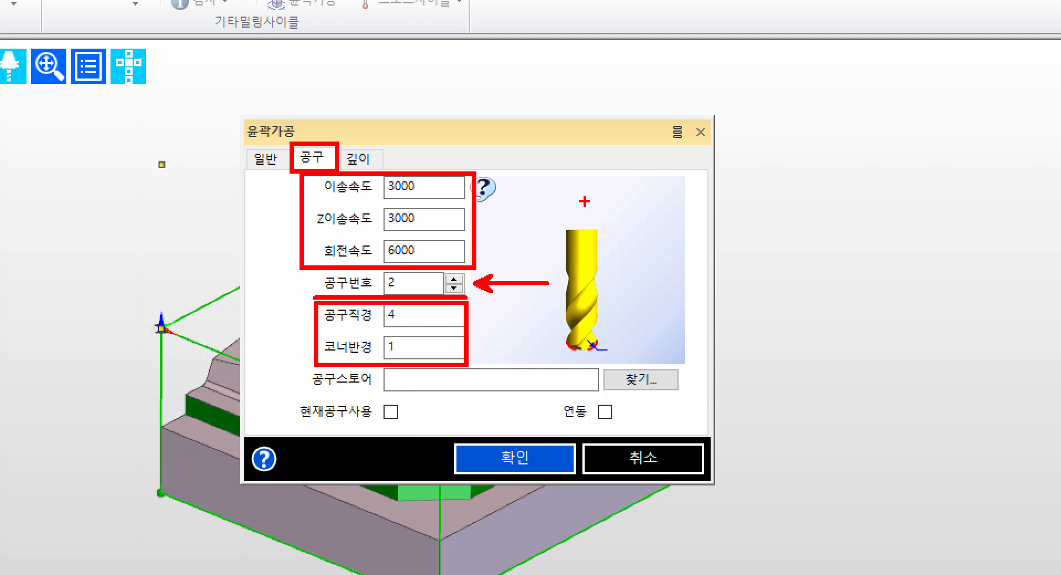
ctrl+shift+drag(426, 351, 507, 352)
mouse_move(603, 348)
ctrl+shift+mouse_down()
mouse_move(690, 381)
mouse_move(746, 432)
ctrl+shift+mouse_up()
mouse_move(771, 360)
mouse_down()
mouse_move(780, 408)
mouse_move(785, 386)
mouse_move(833, 421)
mouse_up()
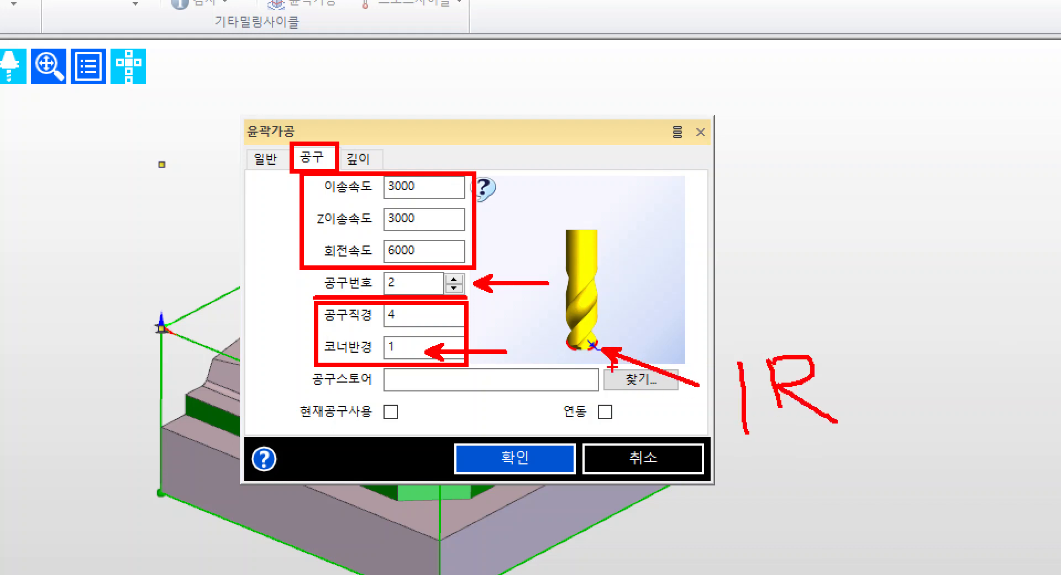
ctrl+shift+drag(583, 356, 583, 435)
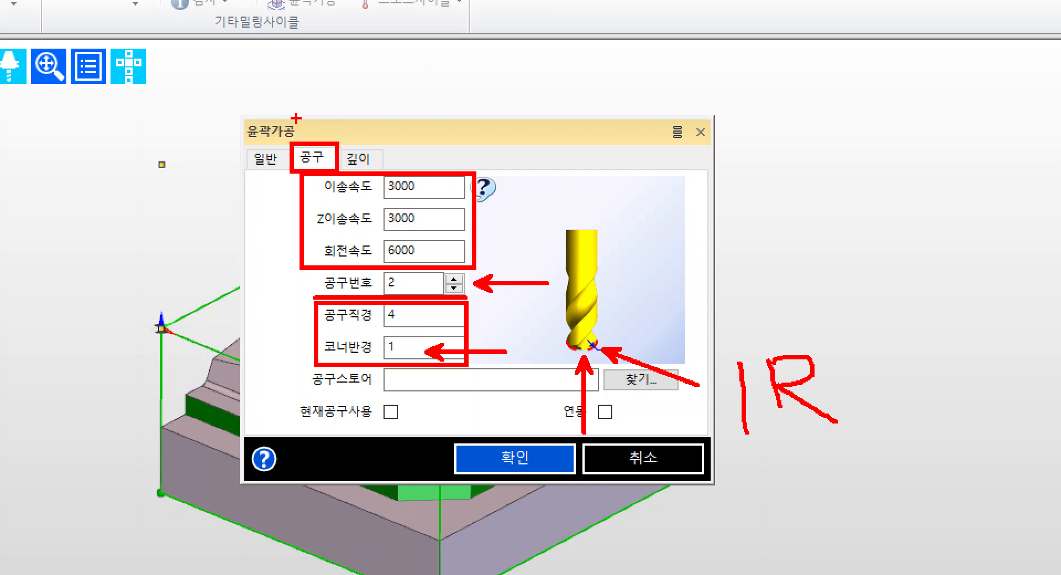
- Set the 윤곽가공 operation's 안전높이 to 10 and its 절입량 to 0.05
key(Escape)
click(470, 143)
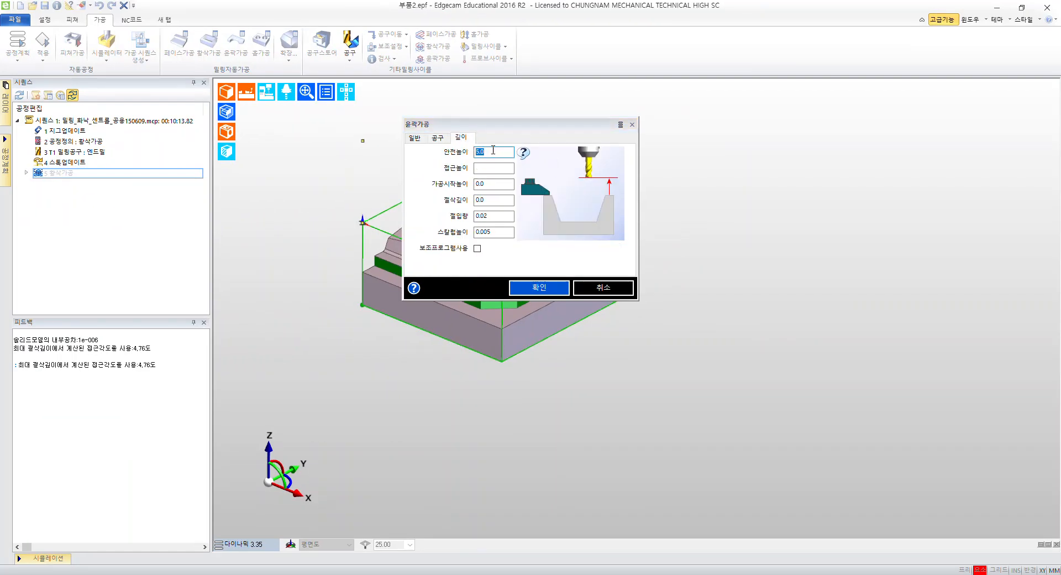
text(10)
key(Tab)
key(Tab)
key(Tab)
key(Tab)
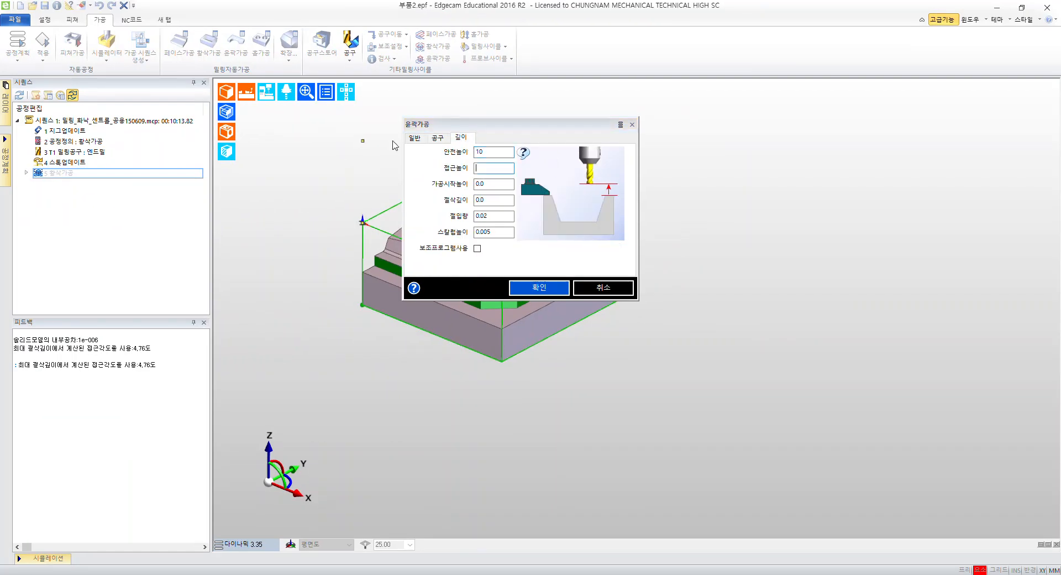
text(0.0)
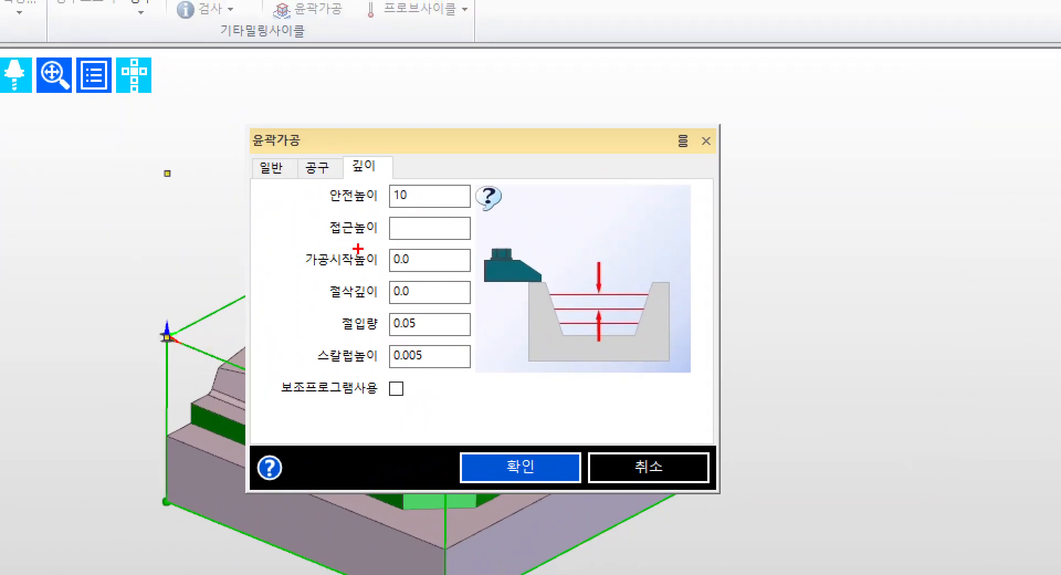
drag(325, 210, 477, 210)
drag(328, 336, 490, 336)
drag(308, 370, 479, 371)
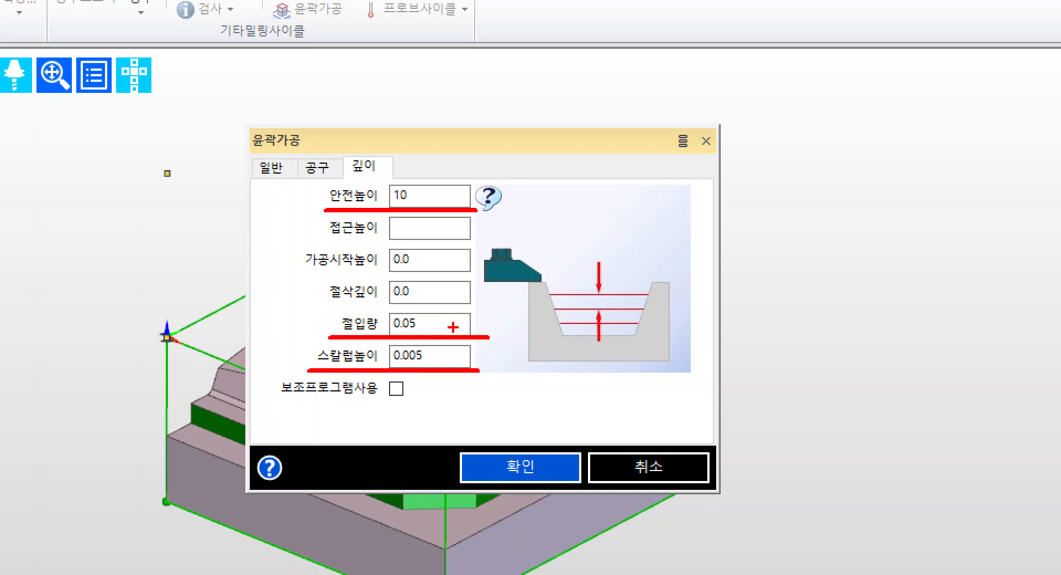
mouse_move(468, 319)
mouse_down()
mouse_move(504, 333)
mouse_move(479, 352)
mouse_up()
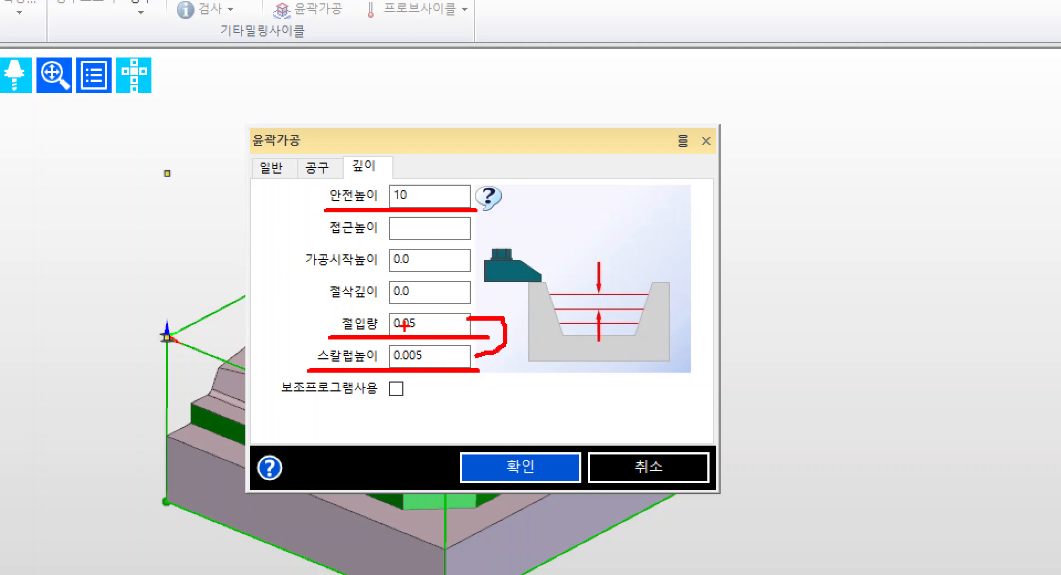
drag(344, 316, 270, 272)
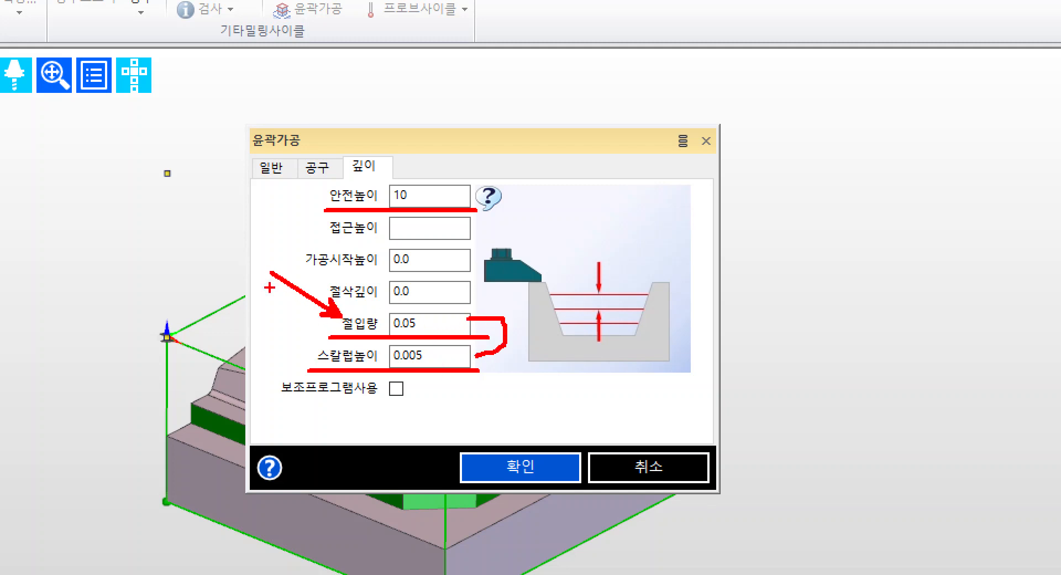
drag(313, 343, 232, 287)
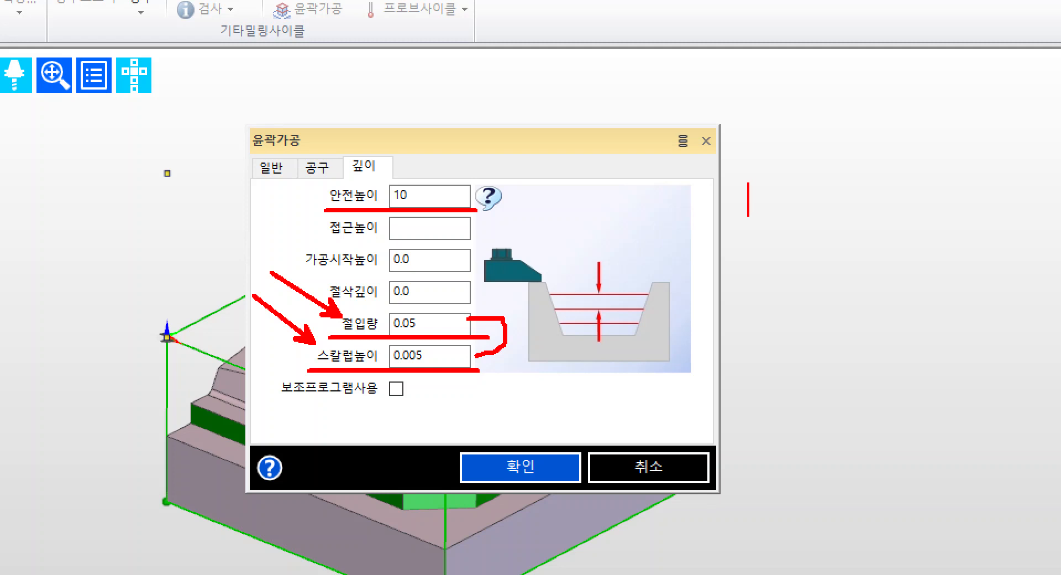
text(us)
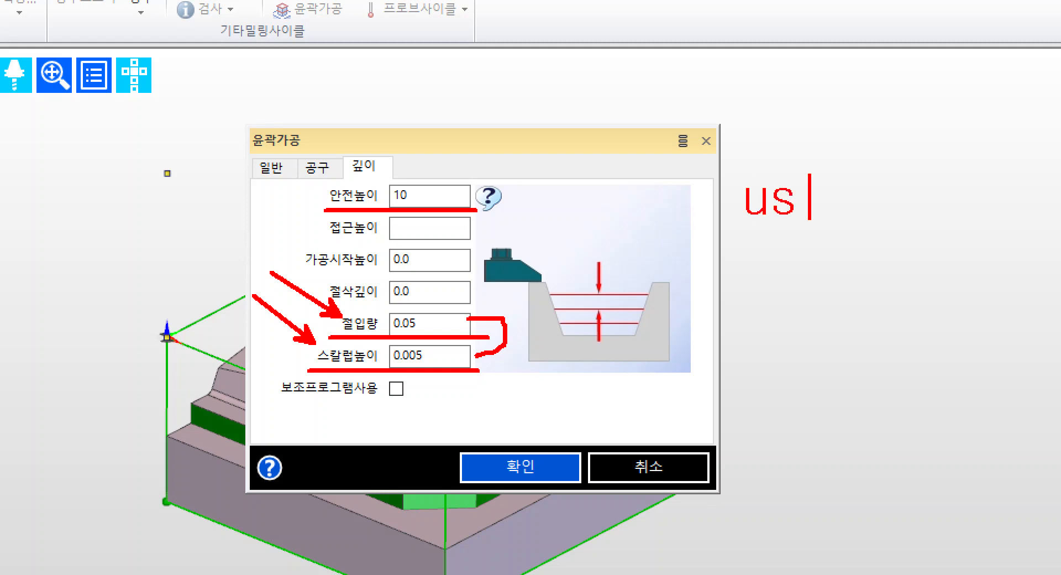
text(b)
key(Return)
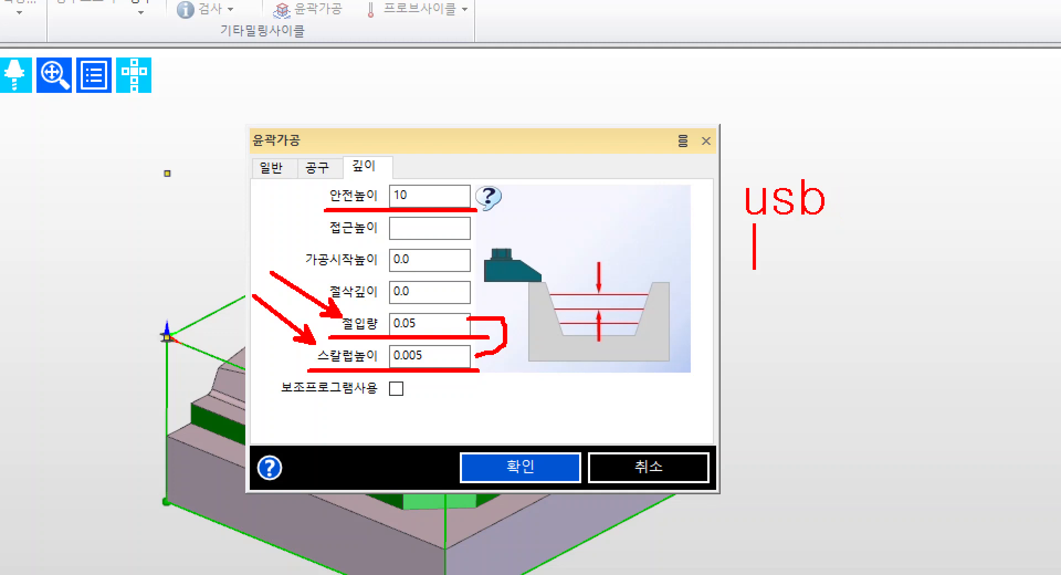
text(500kb)
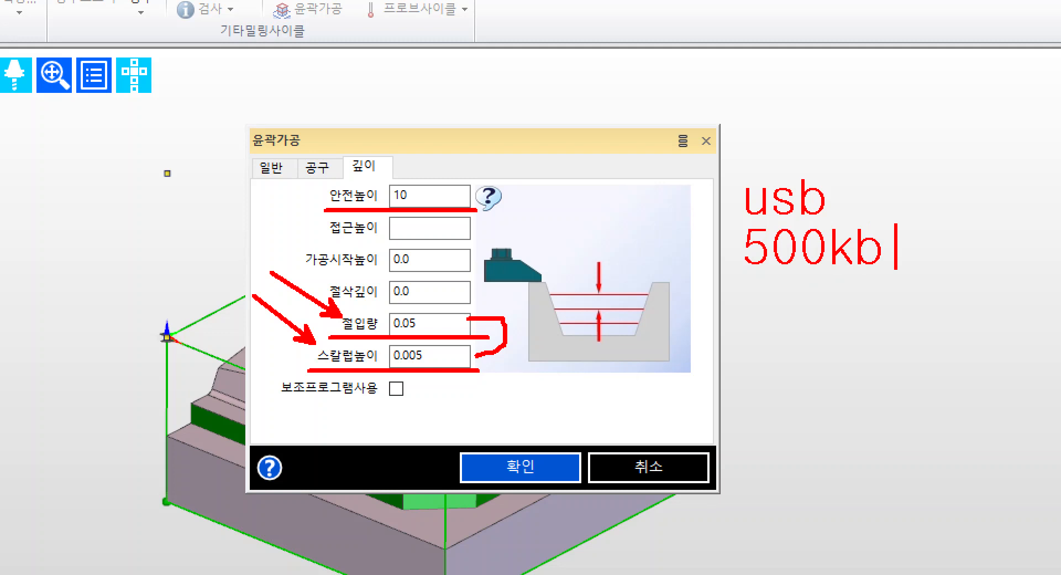
key(BackSpace)
key(BackSpace)
key(BackSpace)
key(BackSpace)
text(12kb)
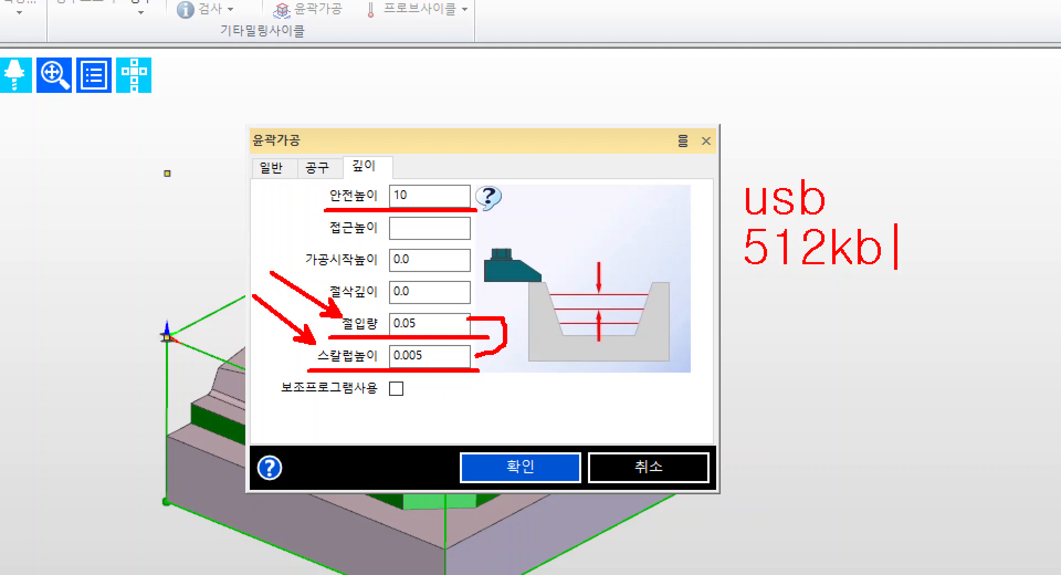
key(Escape)
ctrl+drag(738, 222, 906, 278)
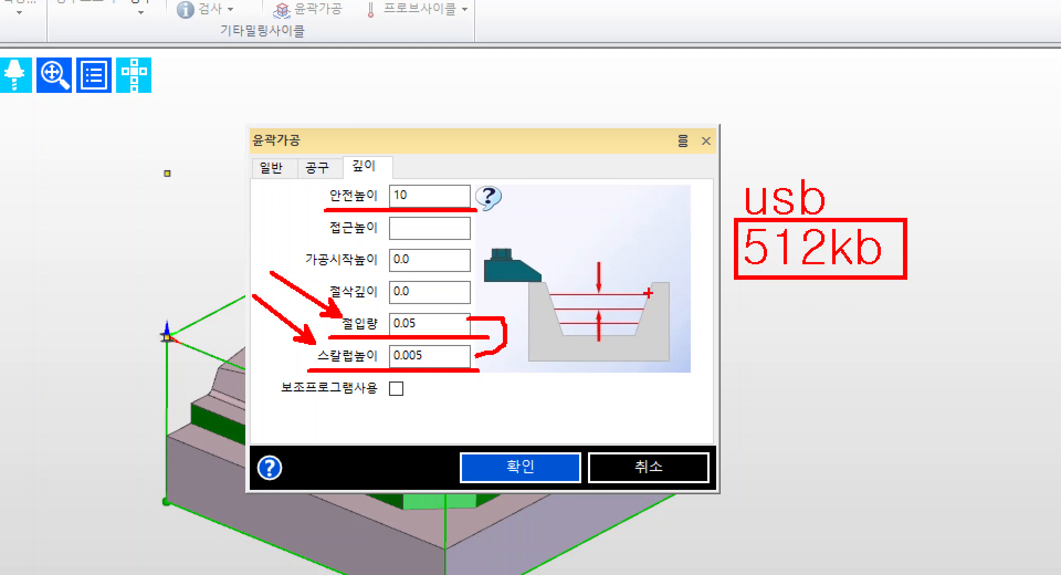
mouse_move(412, 376)
mouse_down()
mouse_move(320, 312)
mouse_move(429, 375)
mouse_move(369, 390)
mouse_up()
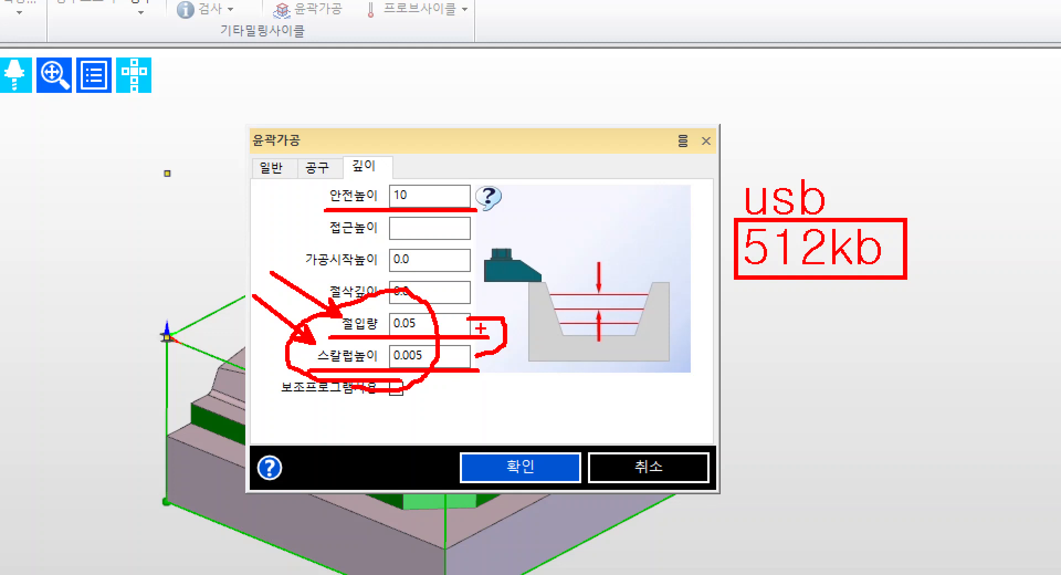
ctrl+shift+drag(550, 264, 550, 365)
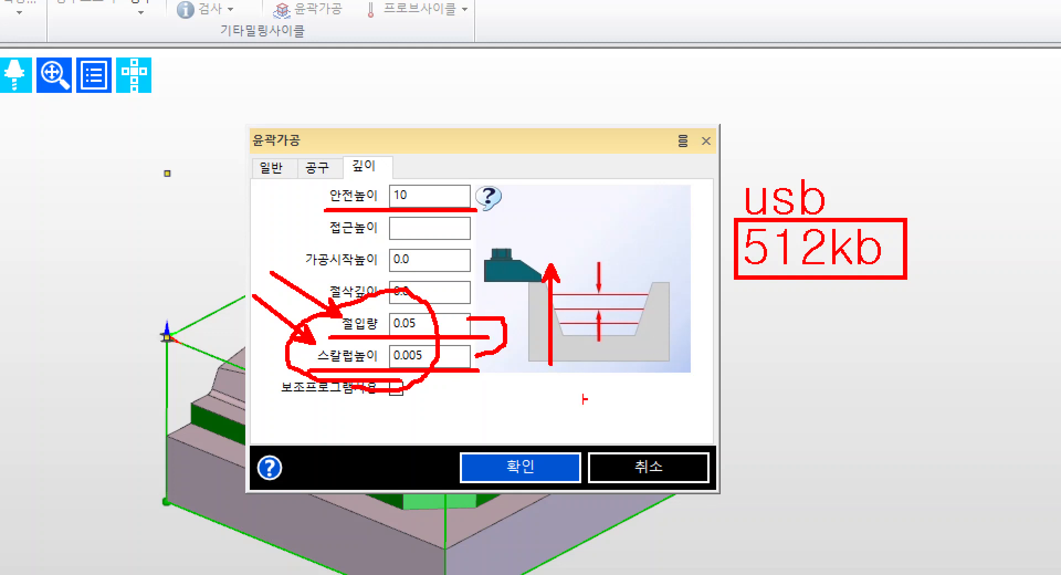
ctrl+drag(449, 442, 586, 496)
ctrl+shift+drag(600, 445, 750, 390)
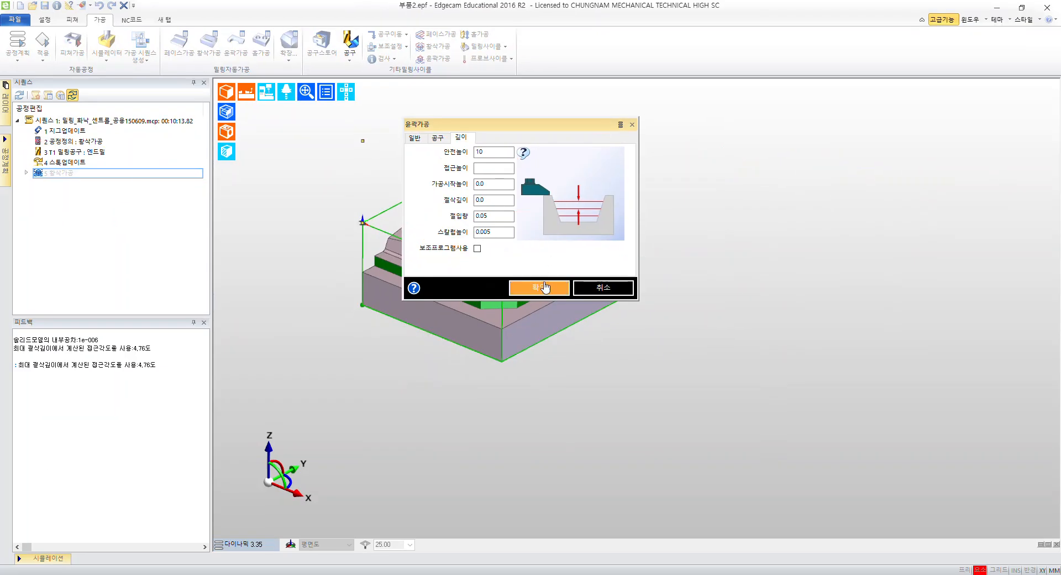
- Generate the 윤곽가공 toolpath and inspect it around the part's stepped outer edge
click(522, 466)
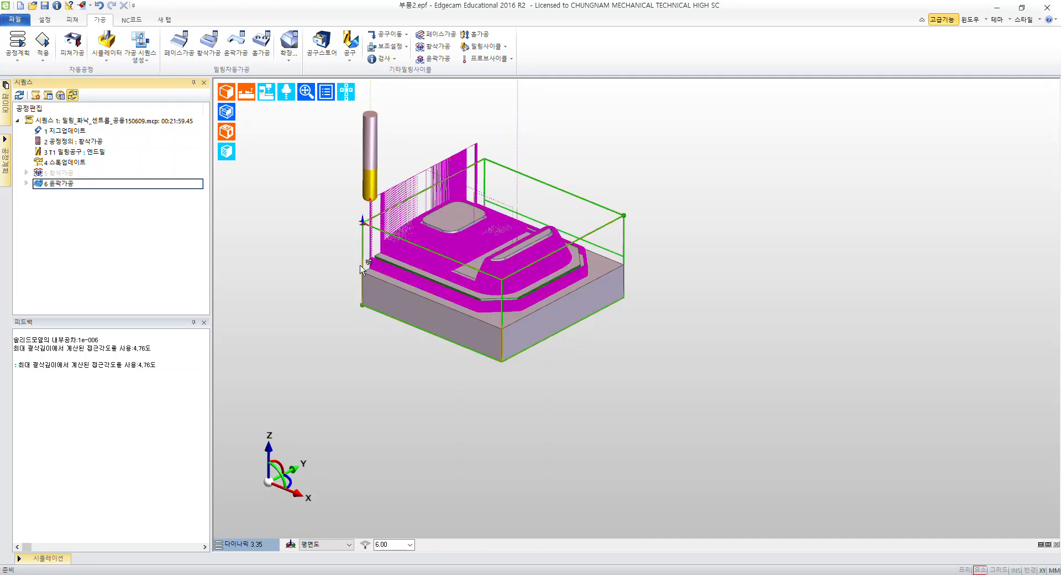
scroll(324, 270, up, 5)
middle_drag(276, 290, 423, 211)
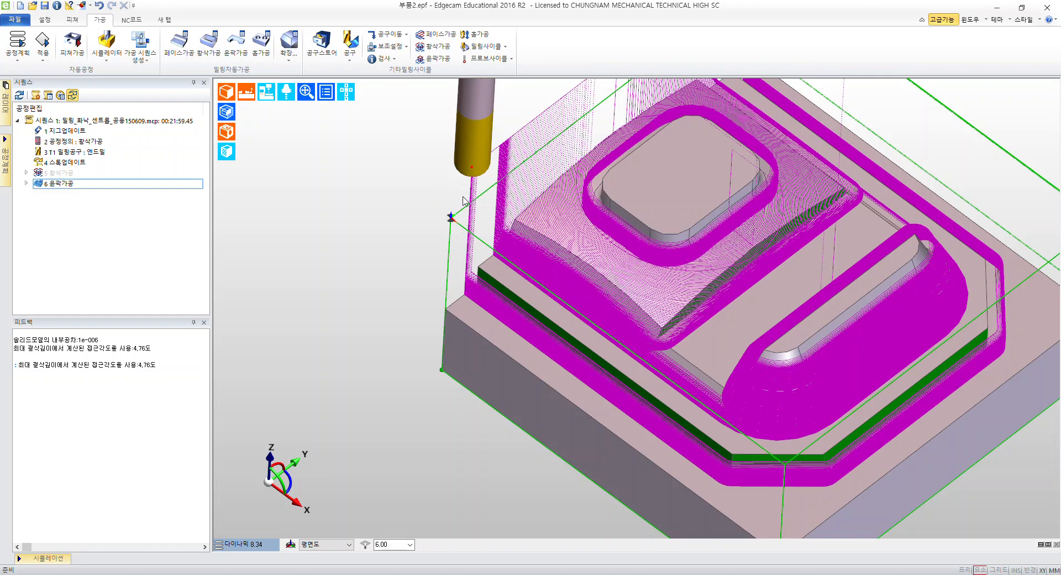
middle_drag(364, 306, 646, 272)
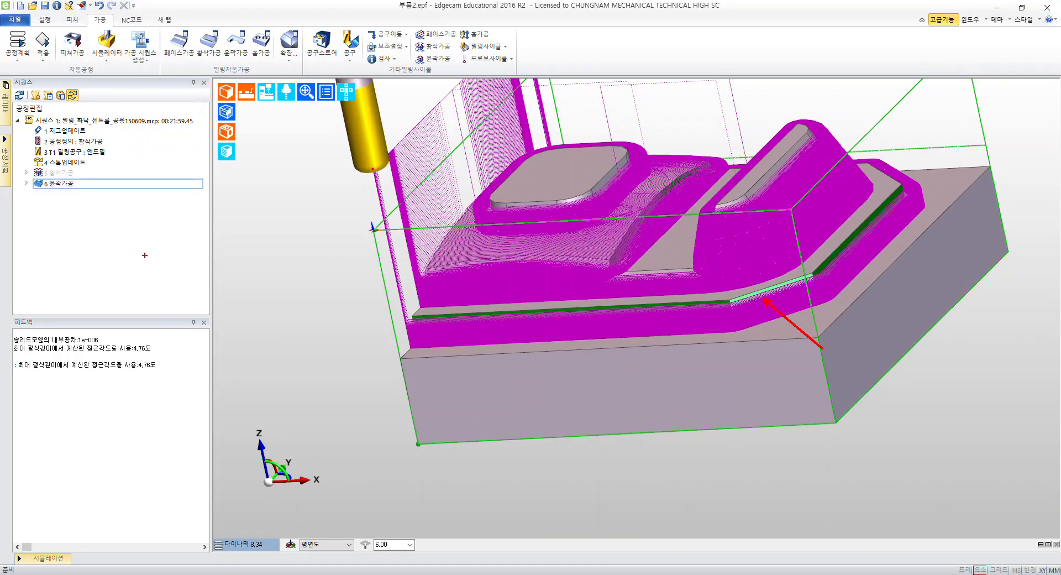
- Expand operation 6 윤곽가공 in the sequence and open its 6.3 윤곽가공 cycle for editing
click(26, 183)
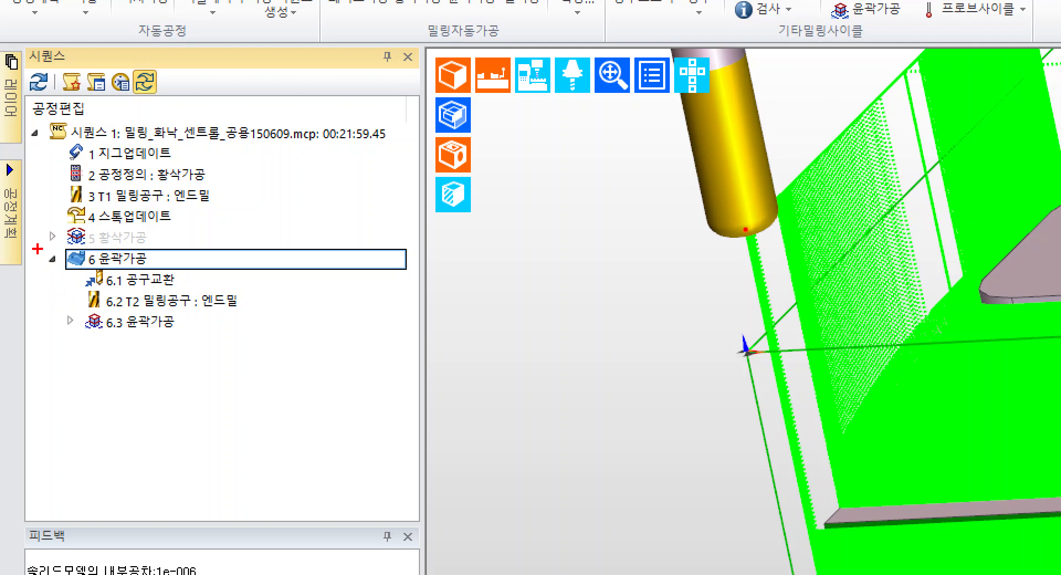
ctrl+drag(38, 249, 66, 279)
mouse_move(85, 333)
shift+mouse_down()
mouse_move(204, 349)
mouse_move(203, 334)
mouse_move(323, 330)
shift+mouse_up()
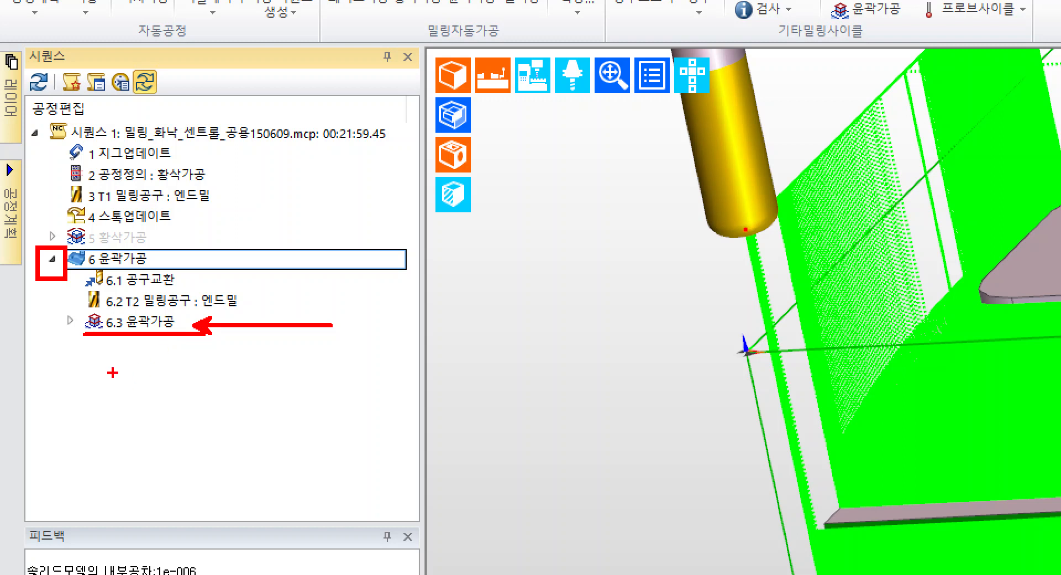
key(Escape)
double_click(70, 215)
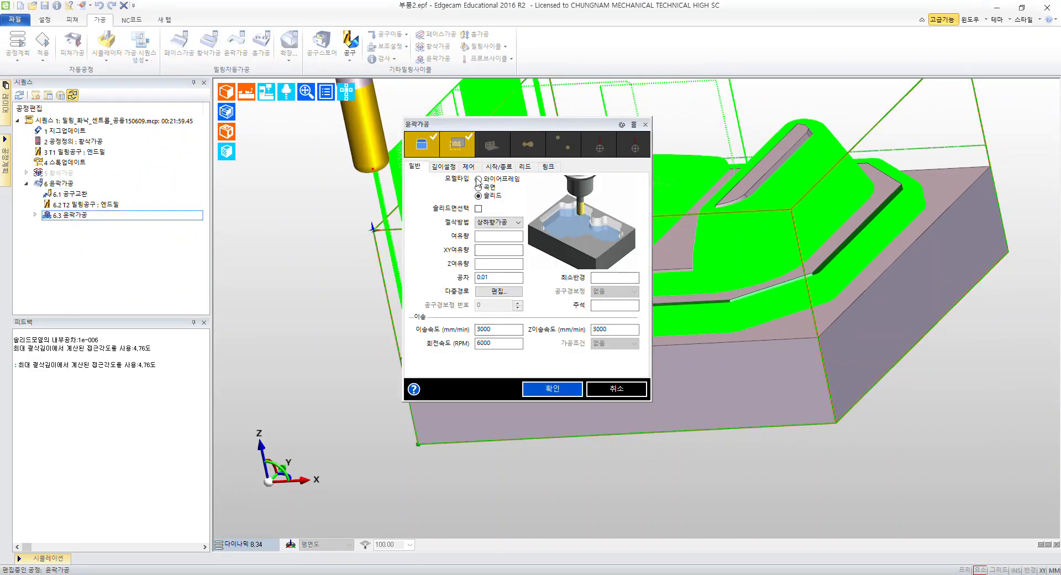
- In the cycle's 제어 settings, change the machining boundary's 공구제어 option to 접촉
click(471, 167)
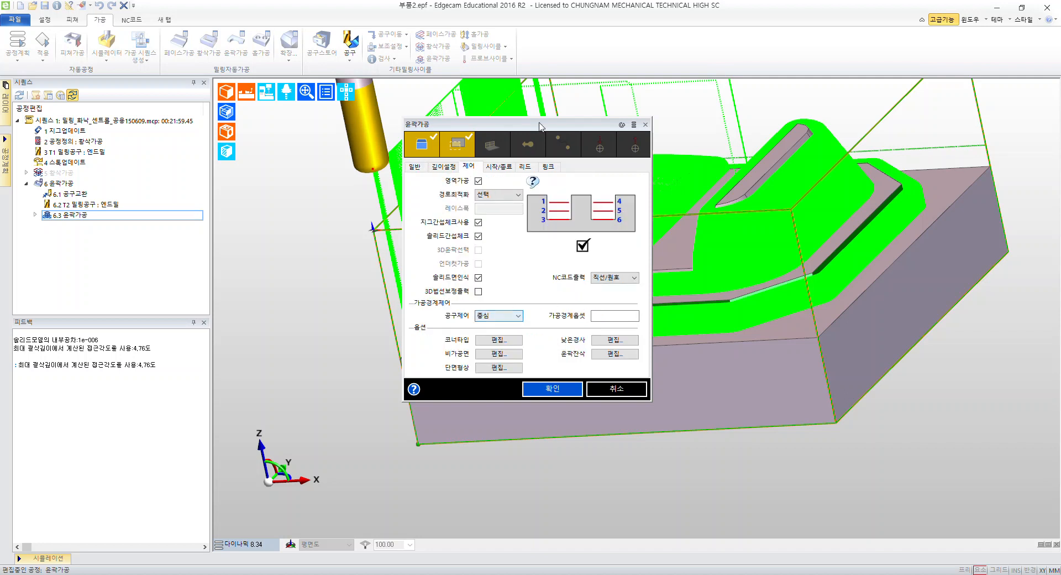
drag(542, 123, 350, 127)
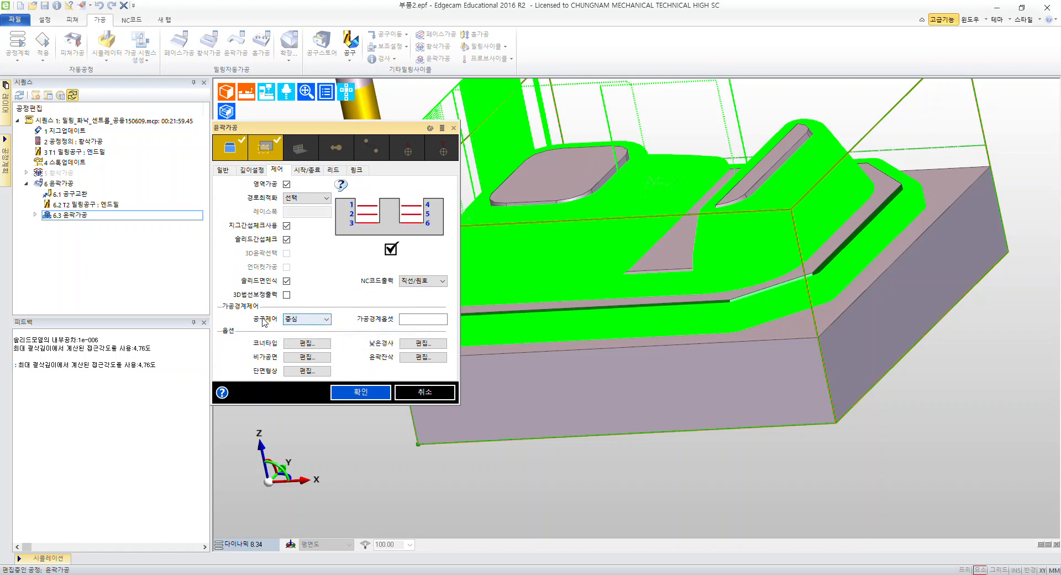
click(322, 320)
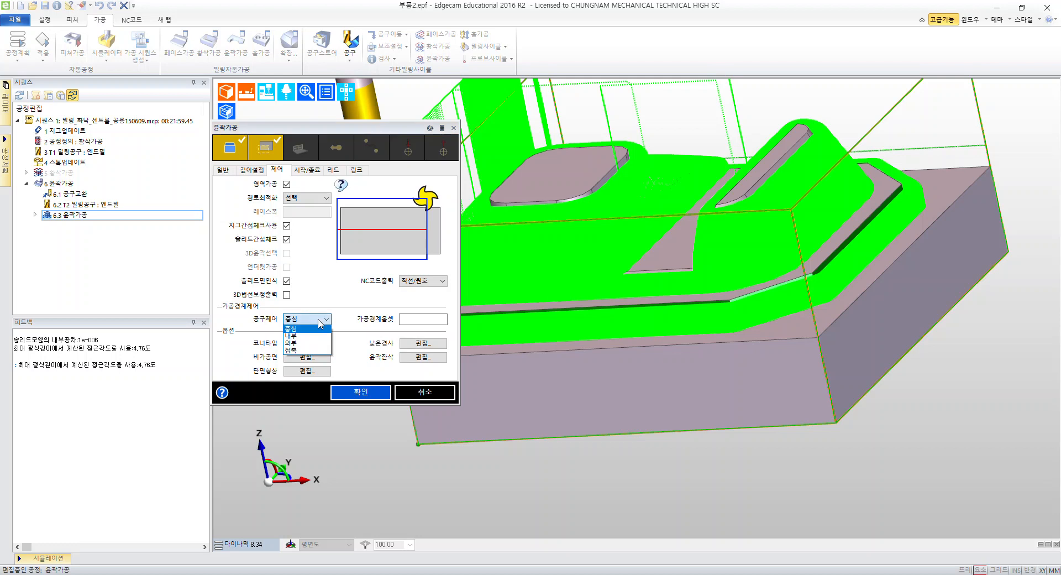
click(313, 350)
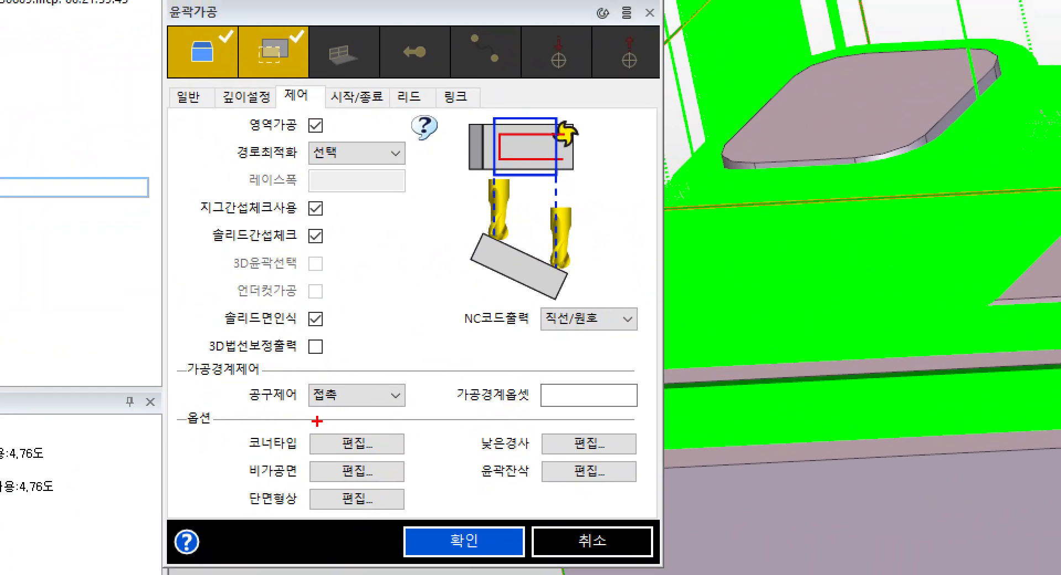
drag(241, 406, 408, 406)
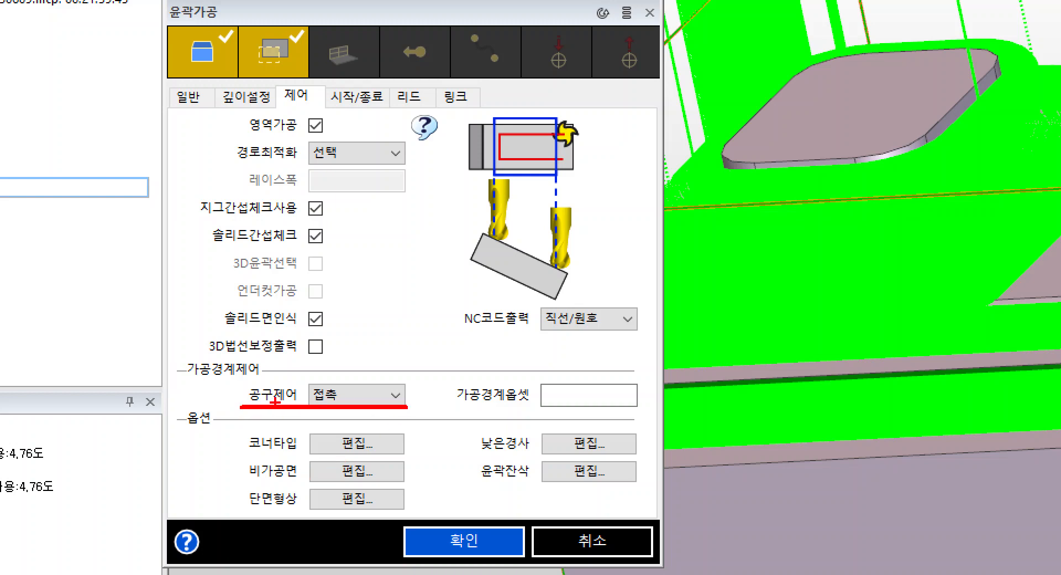
drag(350, 380, 396, 305)
mouse_move(307, 459)
mouse_down()
mouse_move(406, 486)
mouse_move(500, 397)
mouse_up()
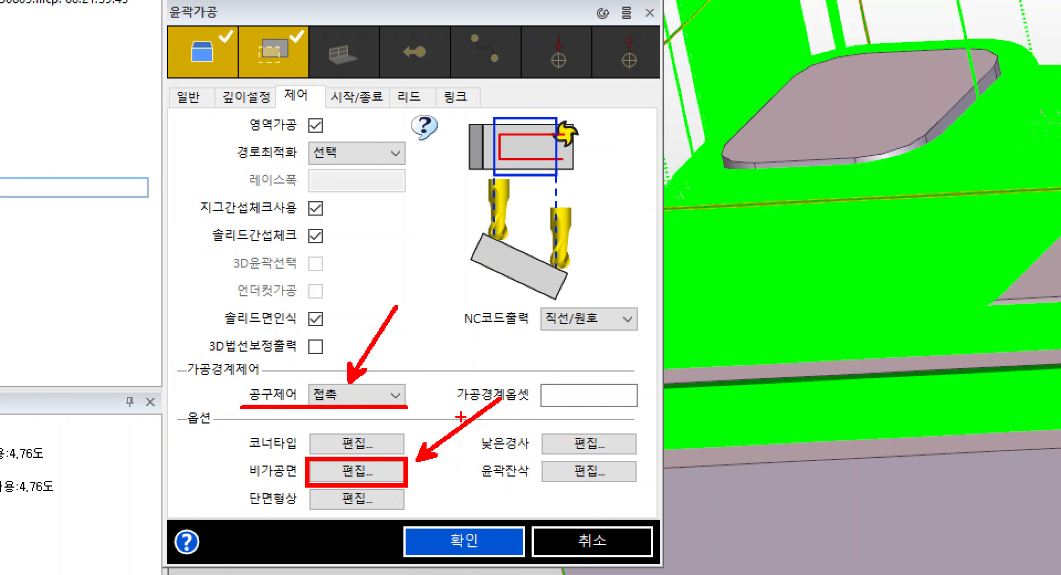
- Enable 곡면간섭체크사용 in the cycle's 비가공면 options so that non-machined faces can be selected
click(356, 470)
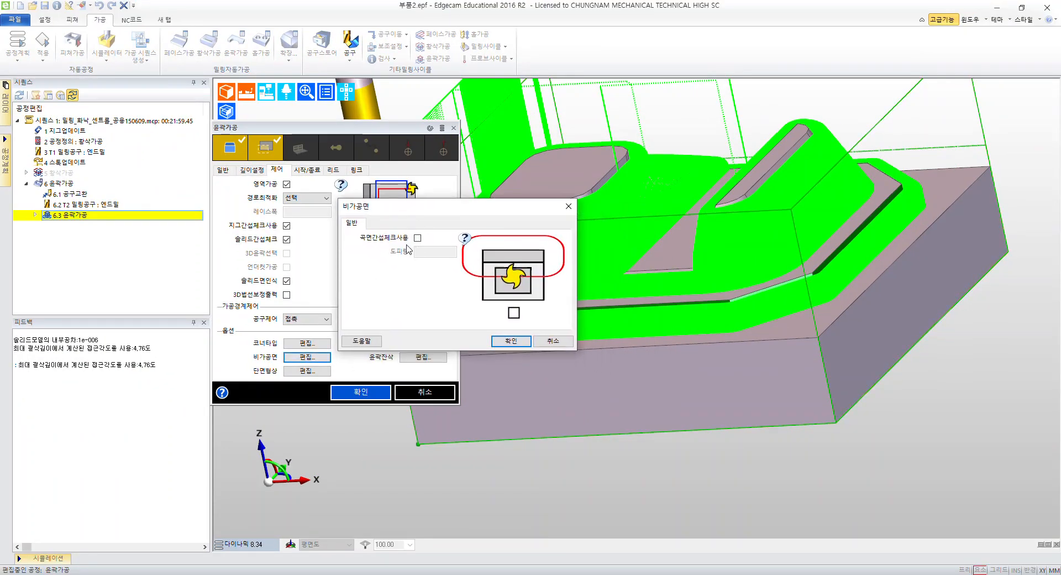
click(417, 237)
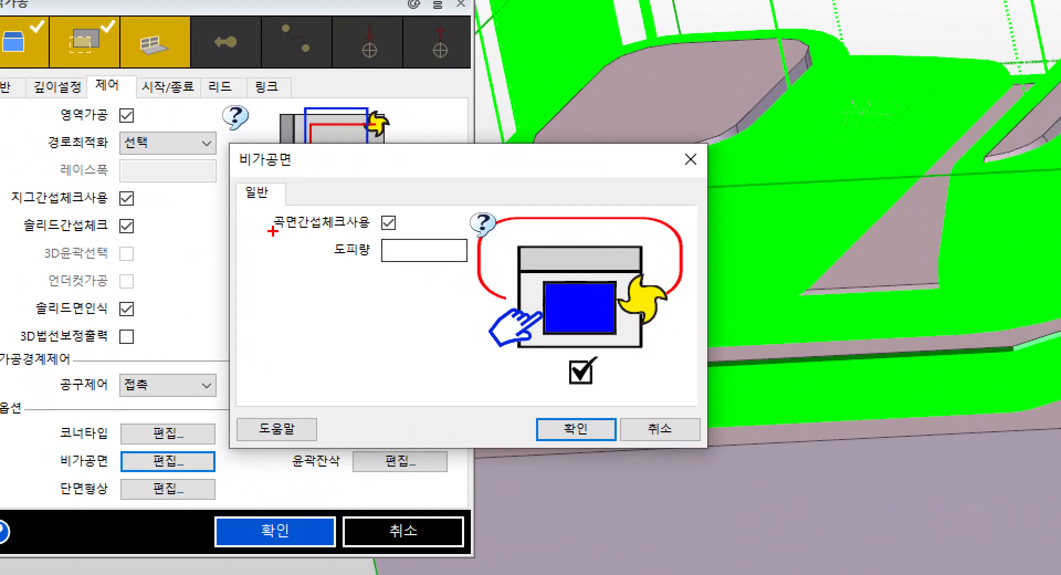
drag(268, 233, 412, 234)
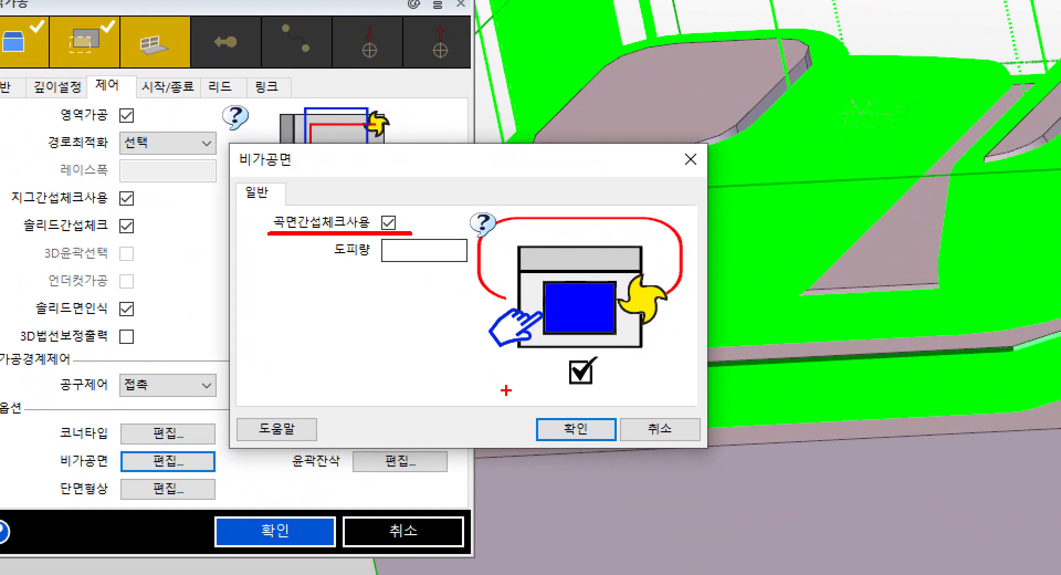
mouse_move(533, 415)
mouse_down()
mouse_move(650, 447)
mouse_move(616, 445)
mouse_up()
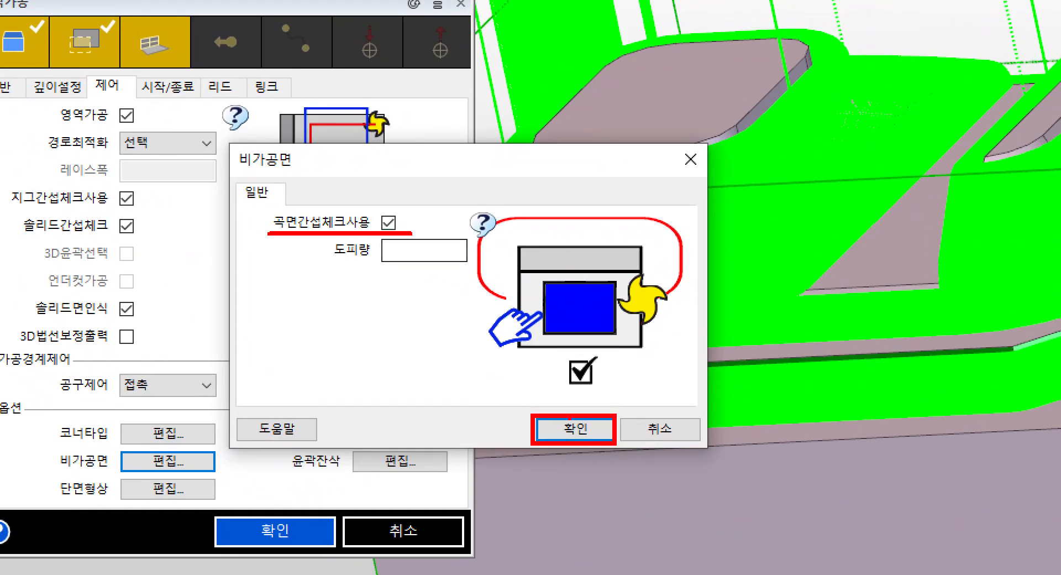
mouse_move(184, 57)
mouse_down()
mouse_move(136, 75)
mouse_move(191, 39)
mouse_move(171, 73)
mouse_up()
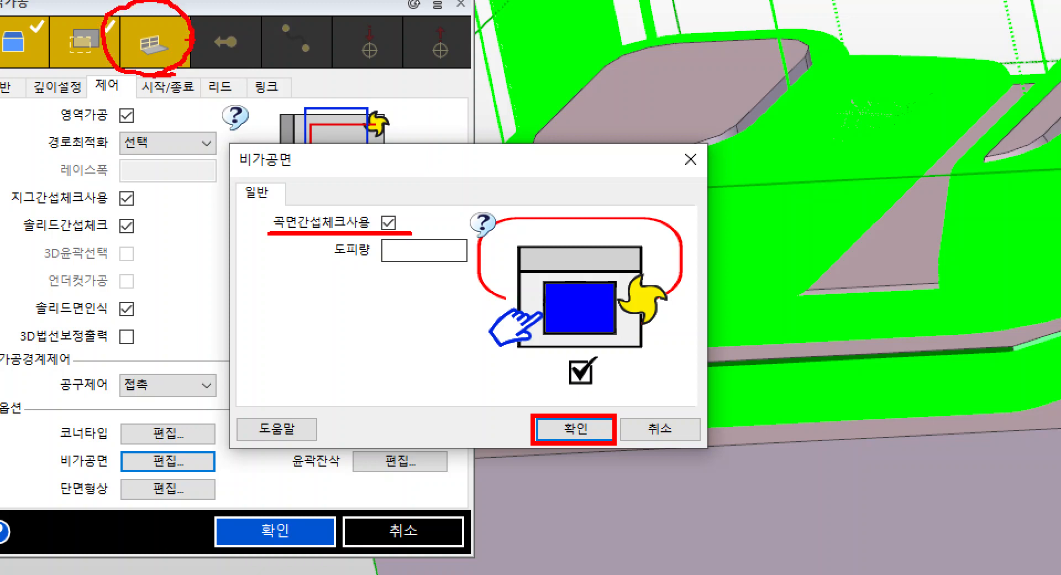
drag(306, 22, 197, 39)
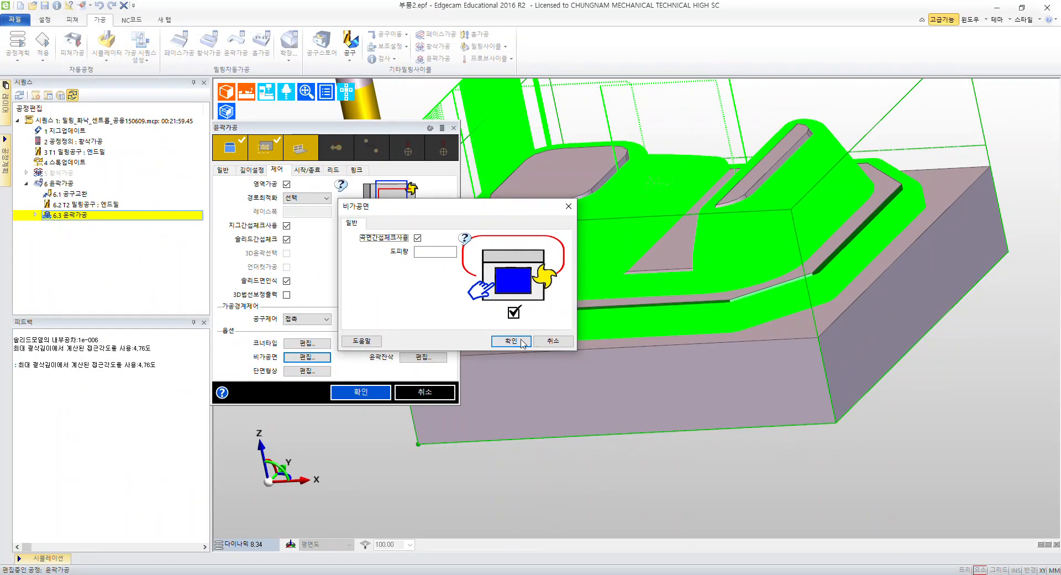
click(580, 425)
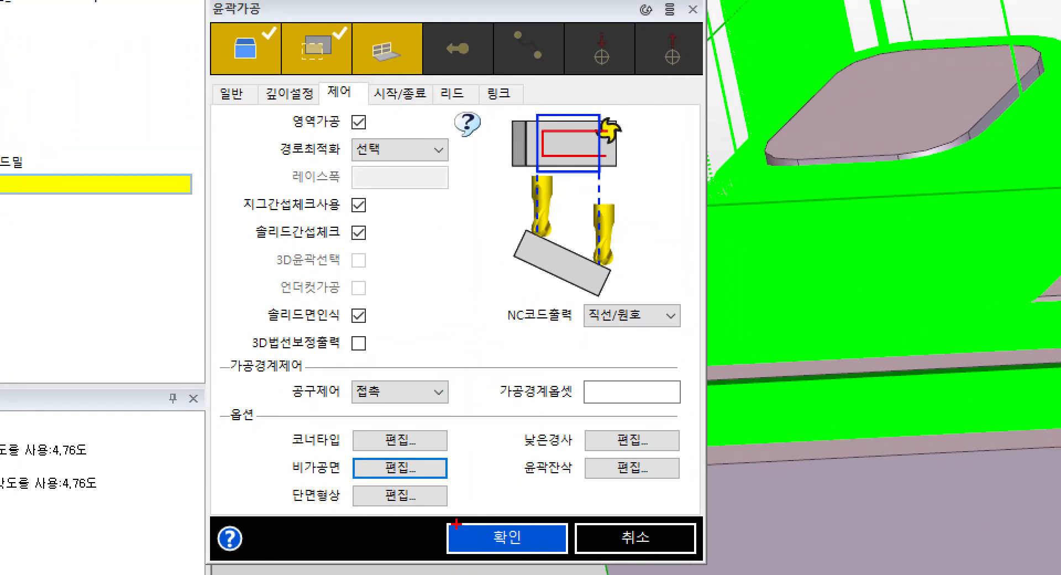
ctrl+drag(330, 383, 388, 400)
ctrl+drag(561, 552, 568, 556)
ctrl+shift+drag(579, 521, 739, 436)
key(Escape)
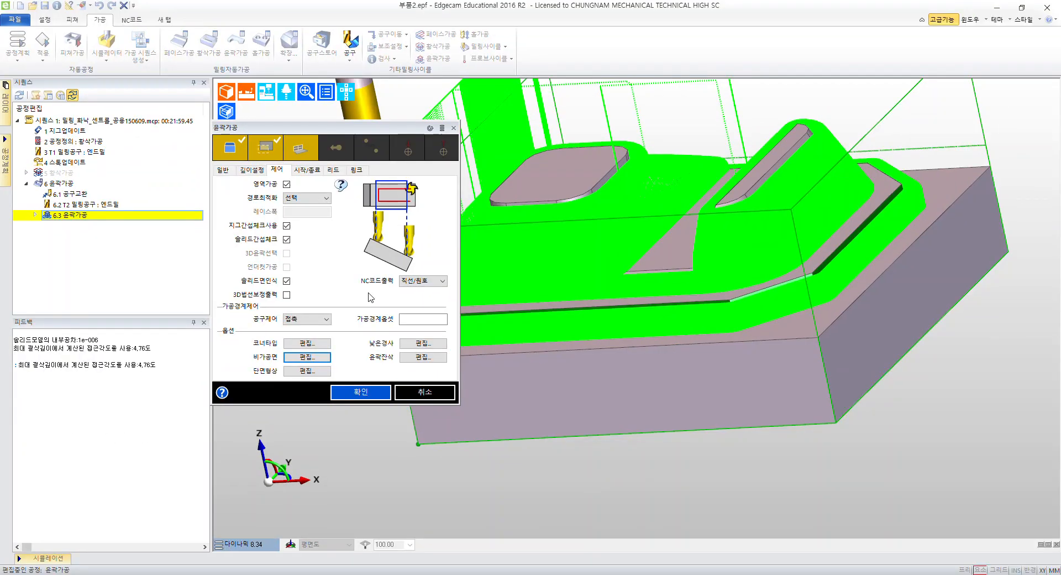
- Select the vertical step side faces as the 간섭체크면 faces, regenerate the 윤곽가공 toolpath, and inspect it around the stepped edge
click(361, 391)
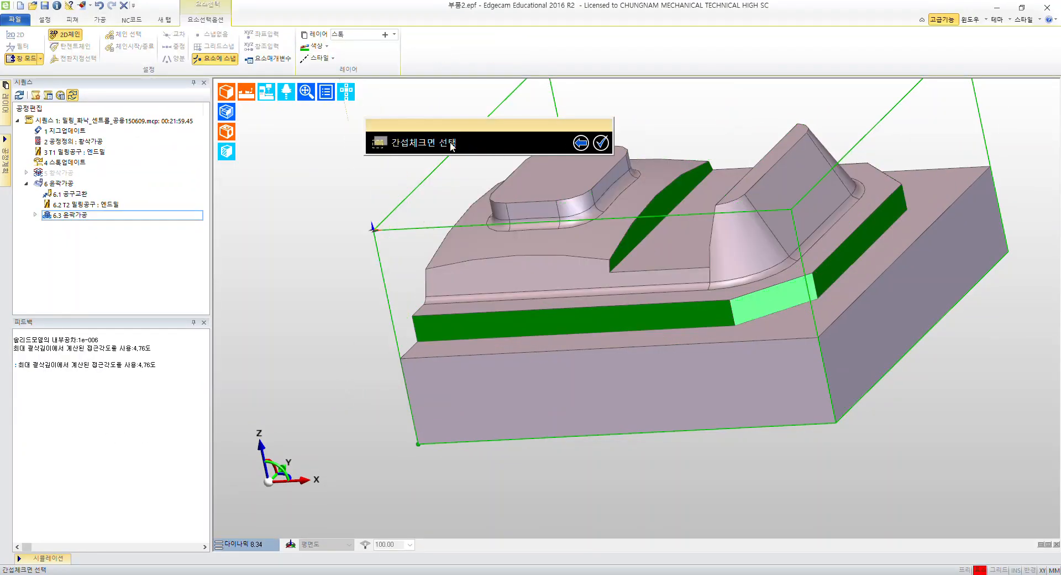
click(507, 327)
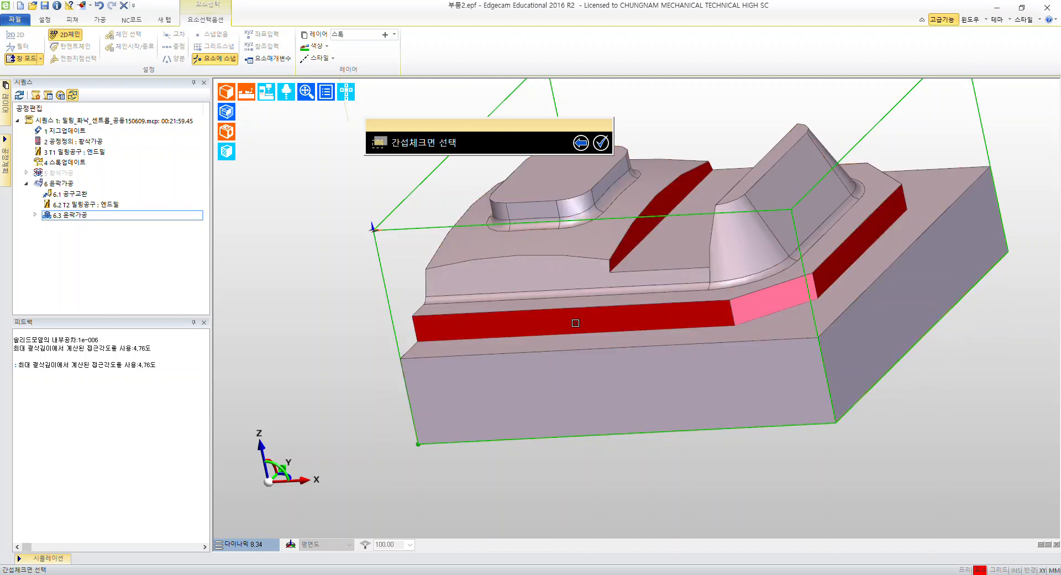
double_click(560, 324)
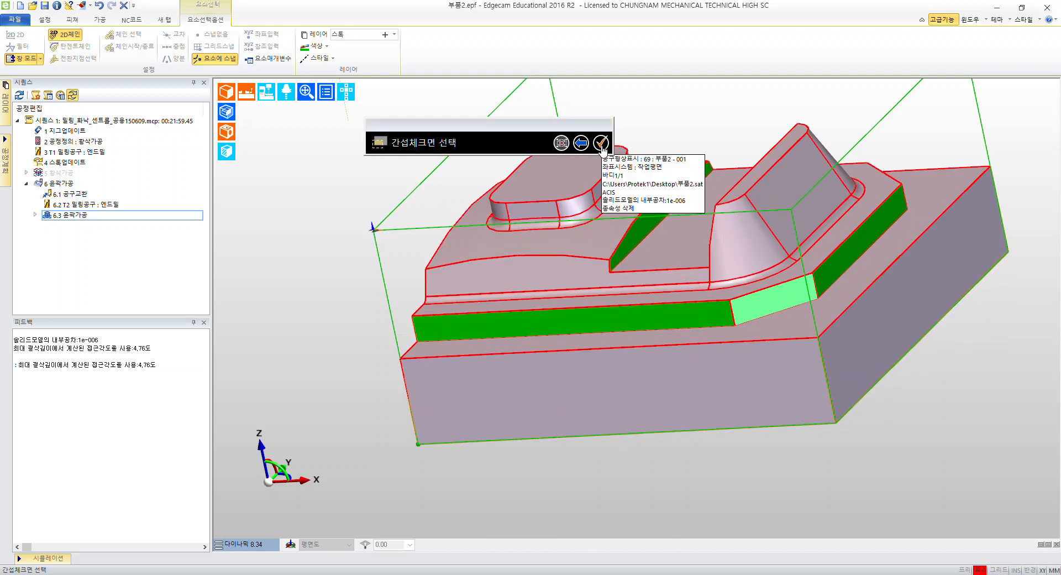
click(601, 144)
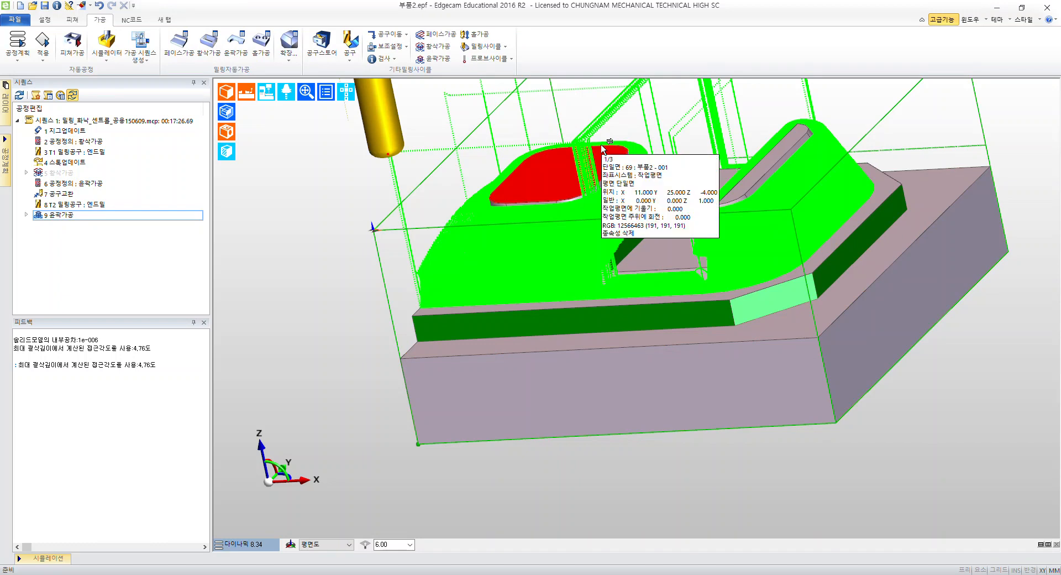
middle_drag(509, 229, 760, 313)
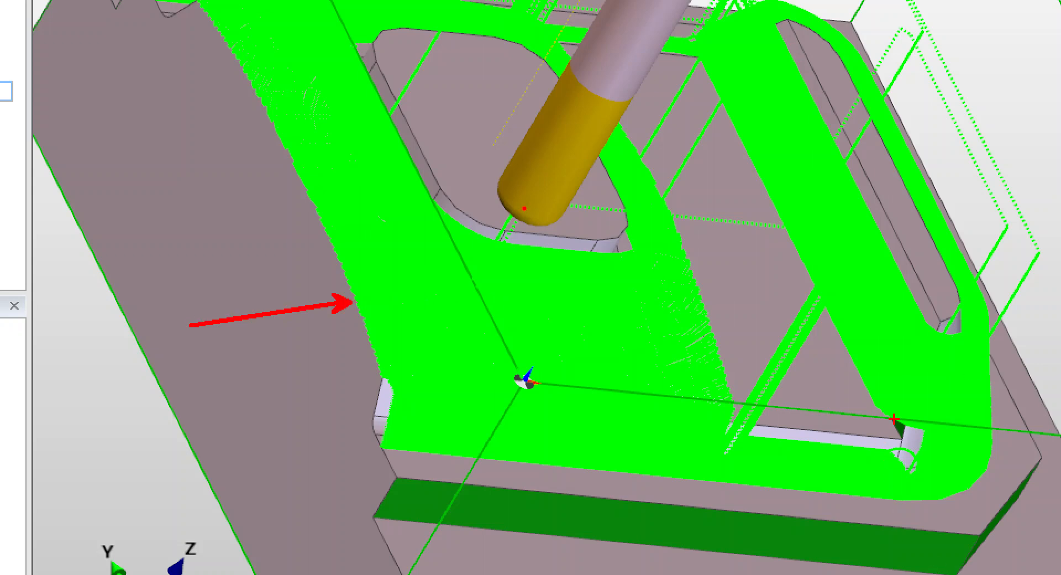
ctrl+shift+drag(751, 362, 770, 314)
key(Escape)
middle_drag(525, 301, 689, 374)
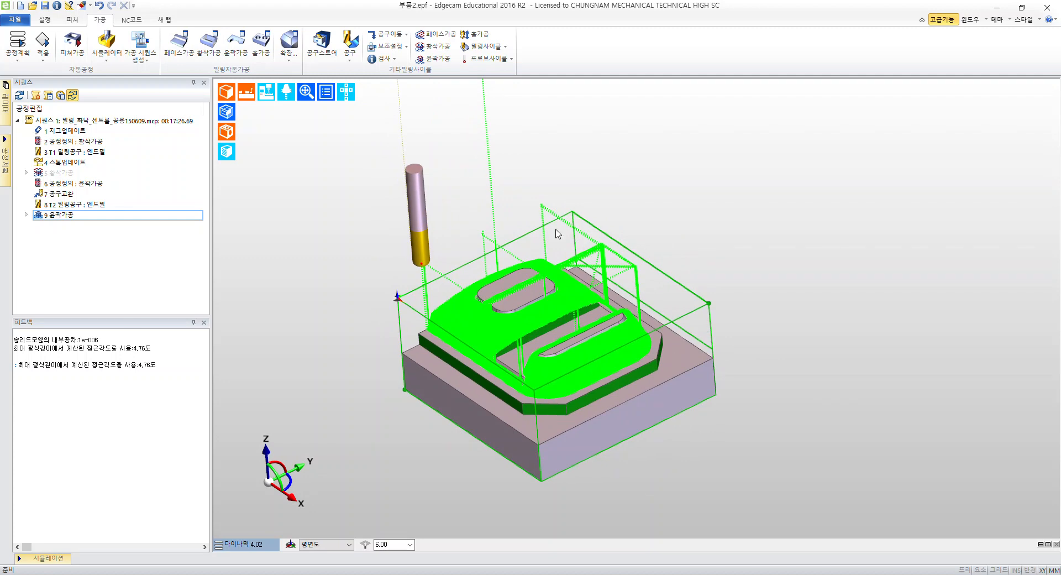
- Start a 평탄면가공 cycle on the whole solid body without selecting a machining boundary
click(289, 57)
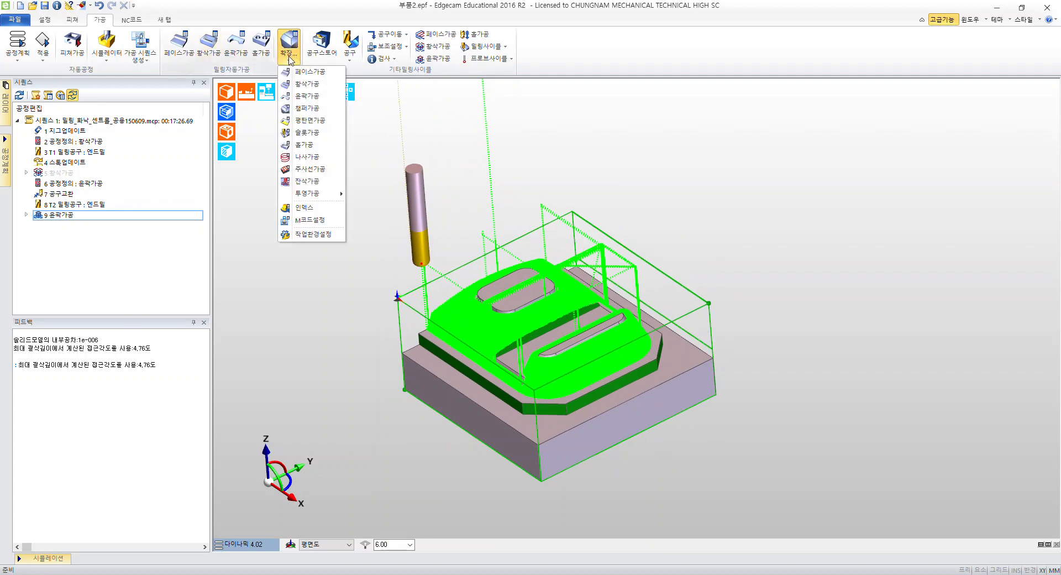
mouse_move(310, 120)
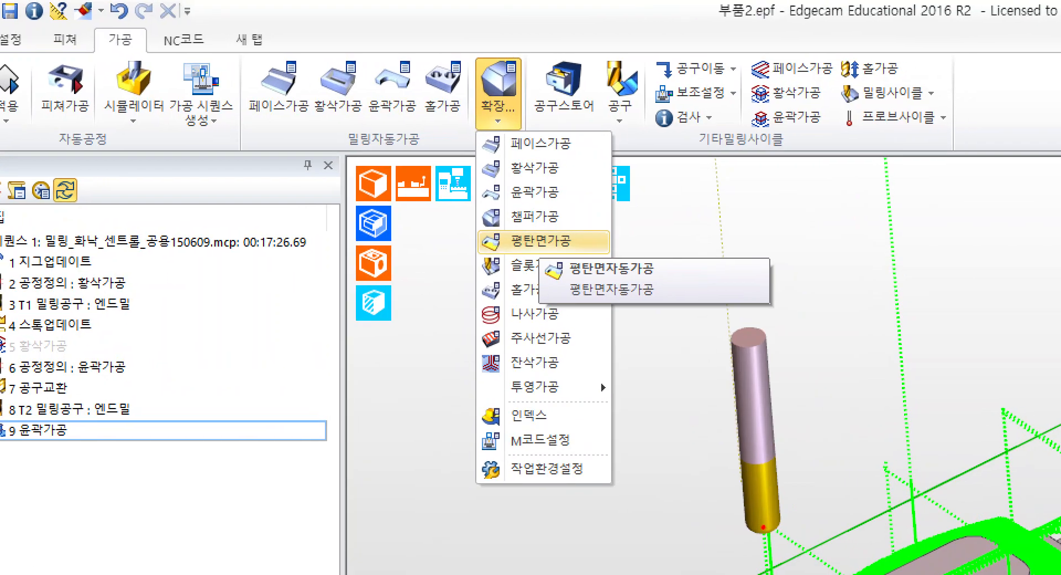
click(531, 249)
ctrl+drag(456, 39, 526, 144)
mouse_move(468, 255)
shift+mouse_down()
mouse_move(584, 254)
mouse_move(717, 232)
shift+mouse_up()
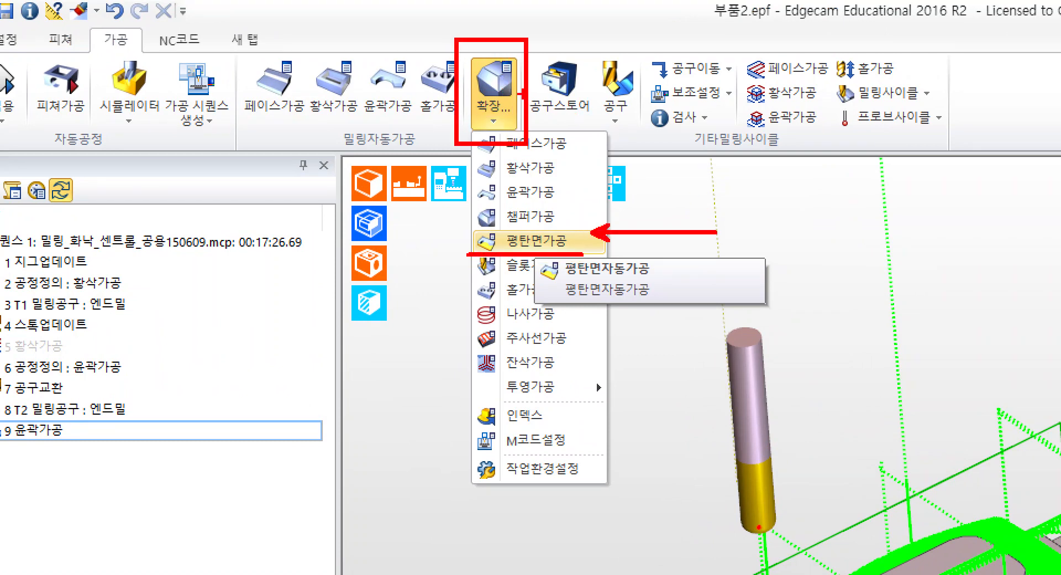
click(494, 92)
click(517, 242)
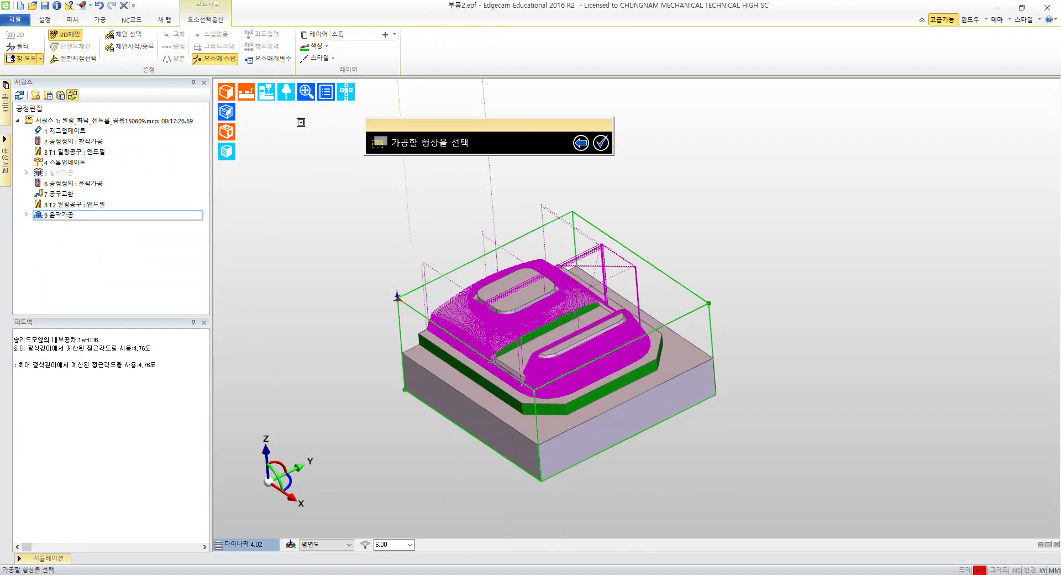
scroll(658, 298, up, 3)
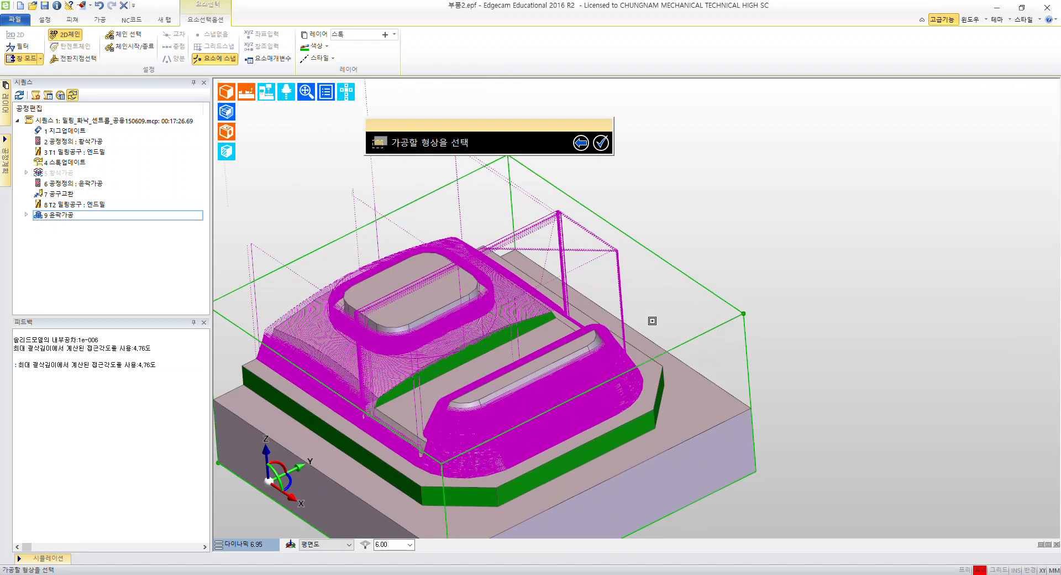
click(539, 227)
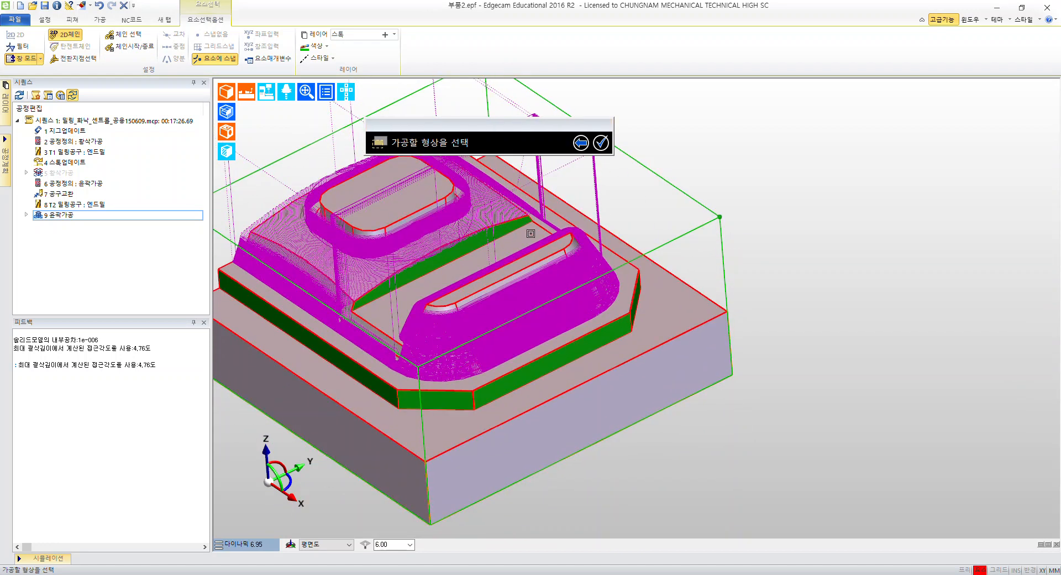
click(536, 230)
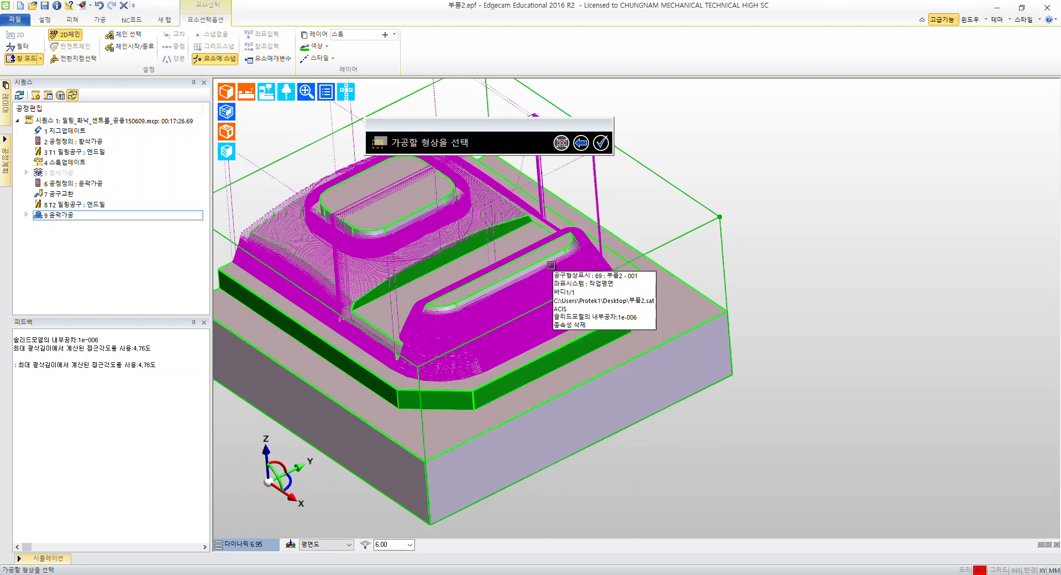
click(602, 144)
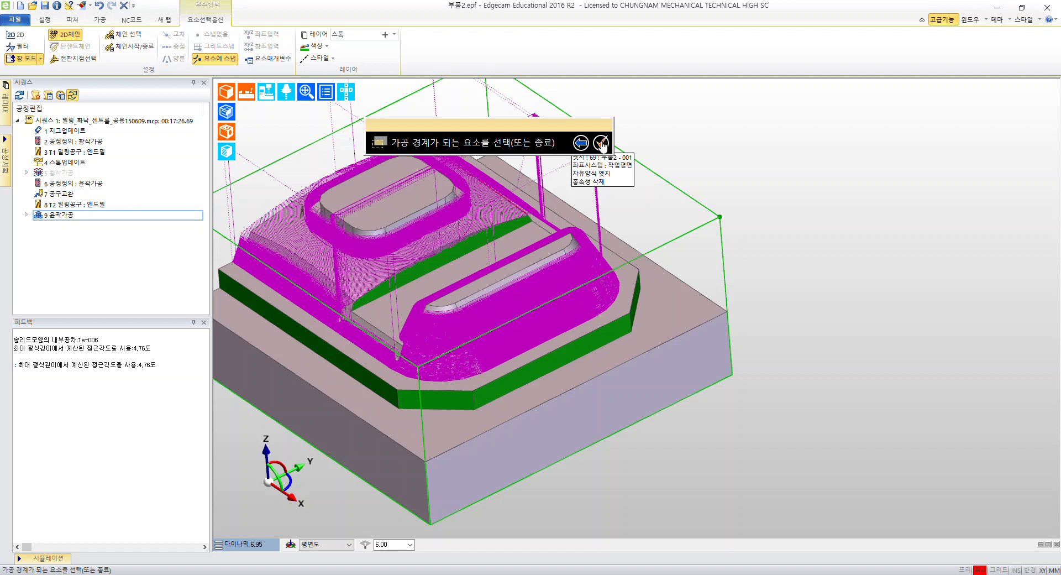
click(602, 144)
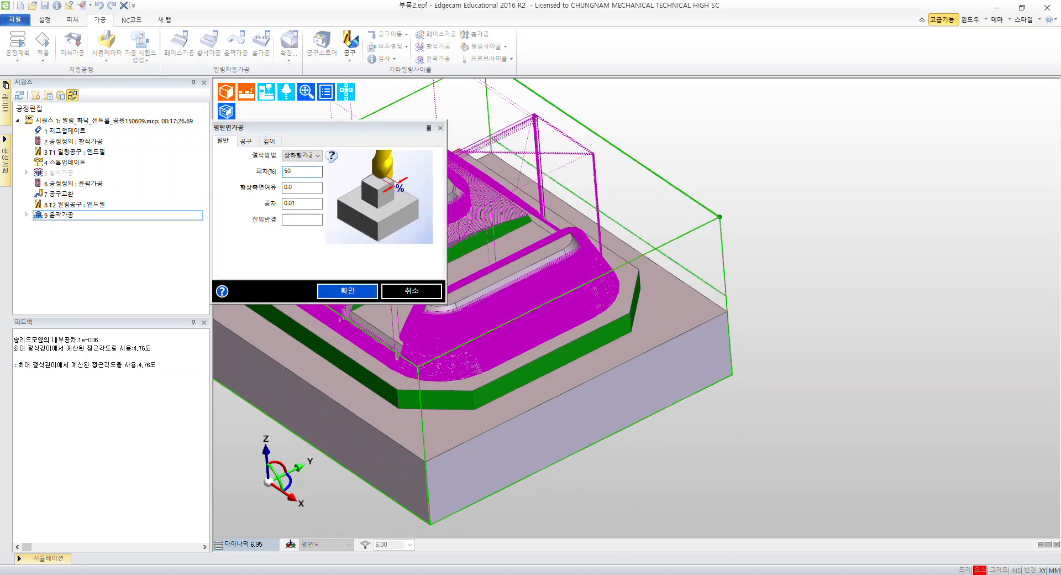
drag(350, 130, 437, 135)
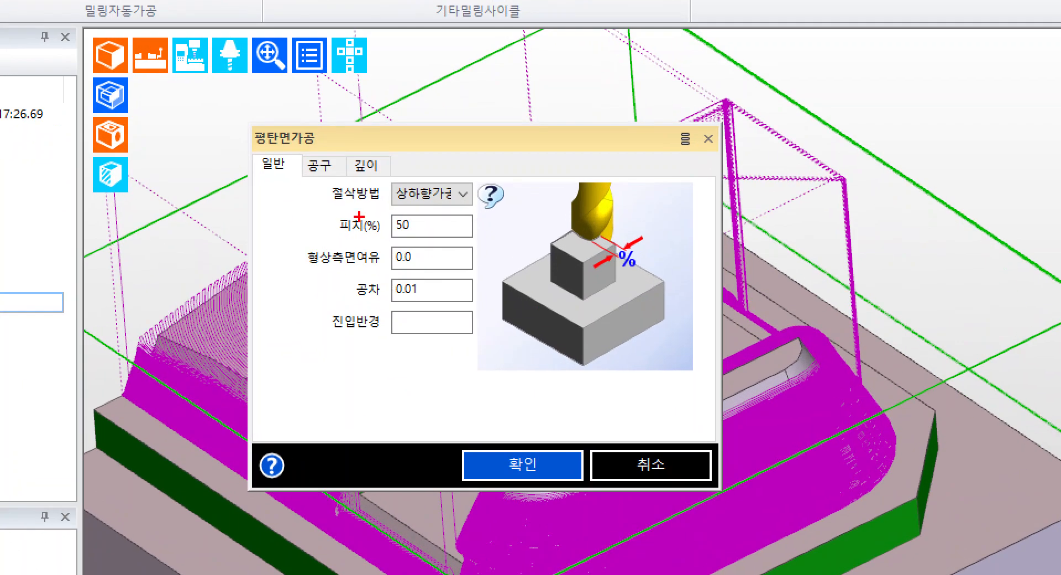
drag(336, 168, 407, 169)
mouse_move(336, 242)
mouse_down()
mouse_move(492, 242)
mouse_move(343, 358)
mouse_up()
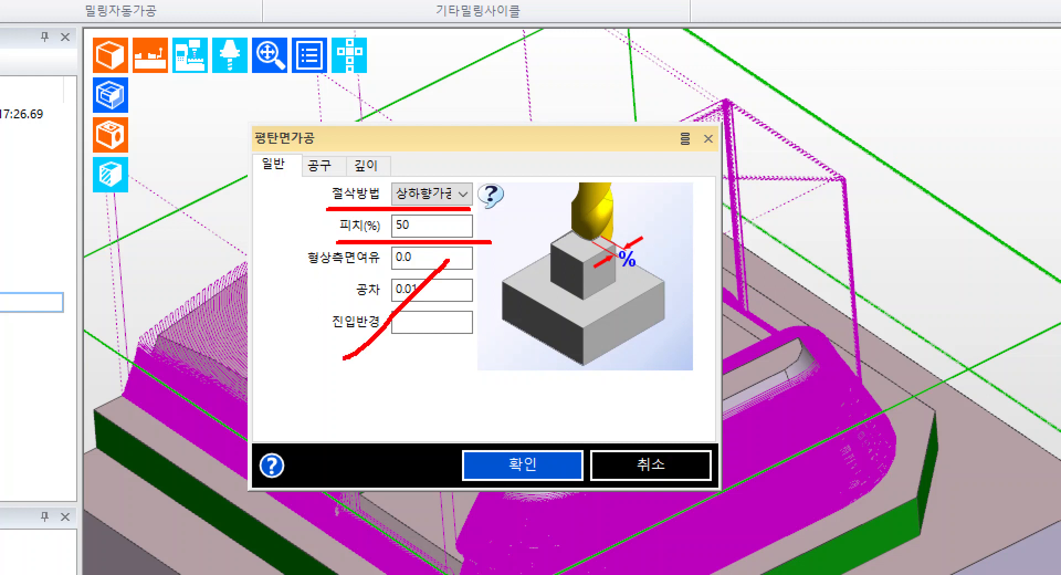
drag(367, 258, 470, 347)
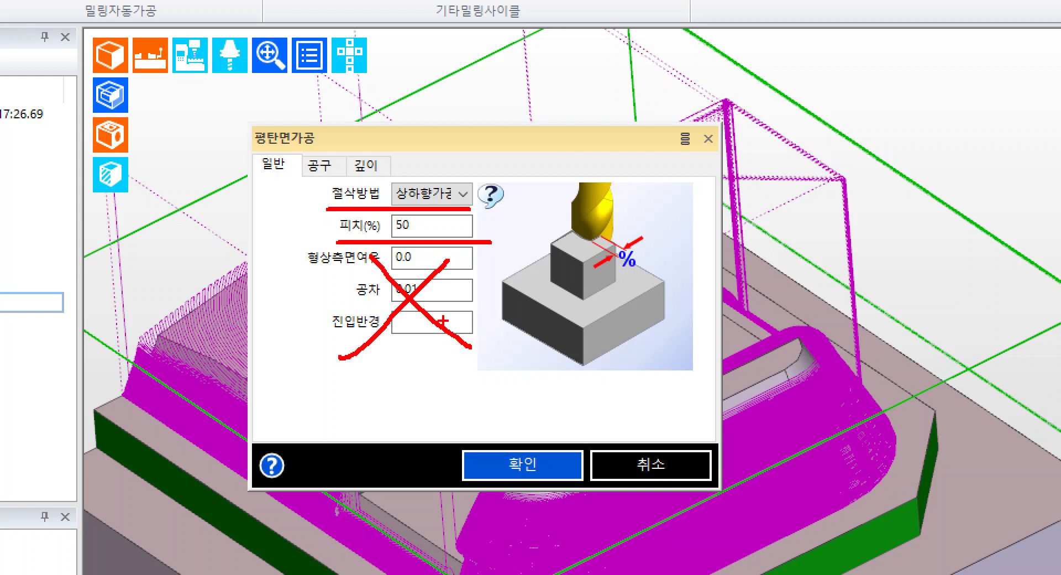
key(ctrl+z)
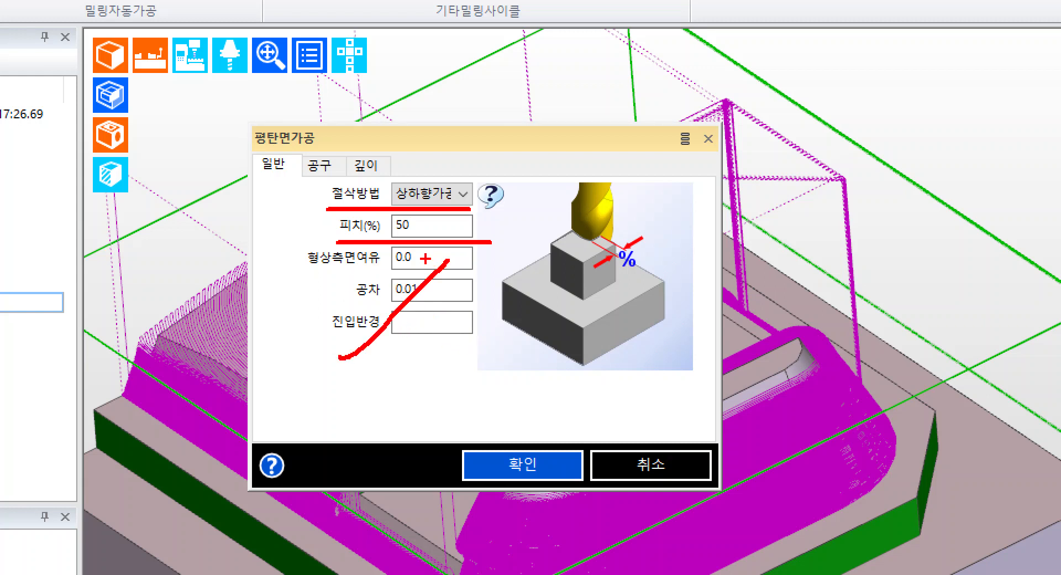
key(ctrl+z)
drag(422, 257, 513, 271)
drag(400, 322, 509, 330)
mouse_move(597, 309)
mouse_down()
mouse_move(535, 344)
mouse_move(611, 369)
mouse_up()
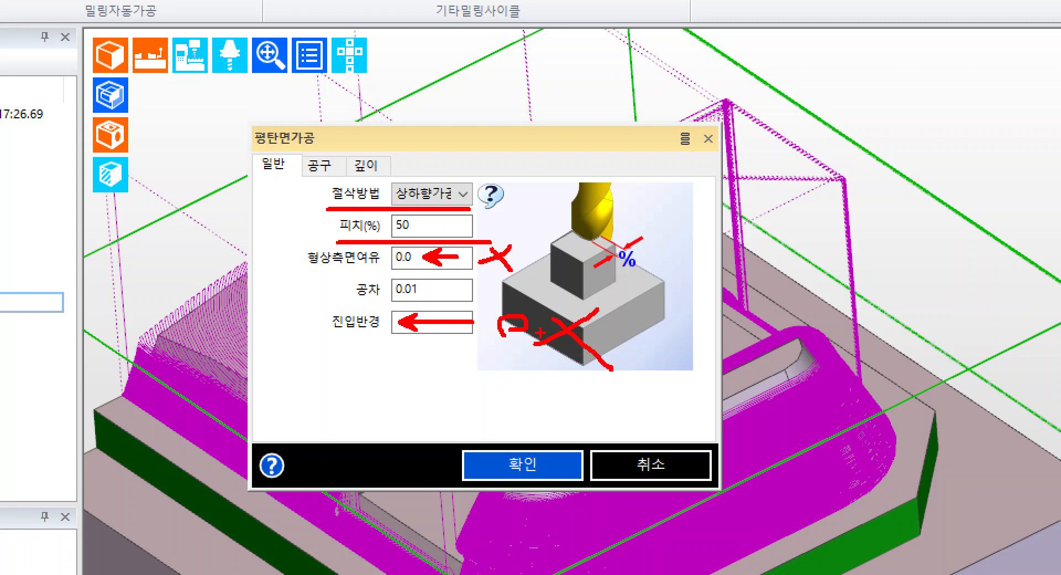
drag(541, 332, 469, 363)
key(ctrl+z)
key(ctrl+z)
key(ctrl+z)
key(ctrl+z)
key(ctrl+z)
key(ctrl+z)
key(ctrl+z)
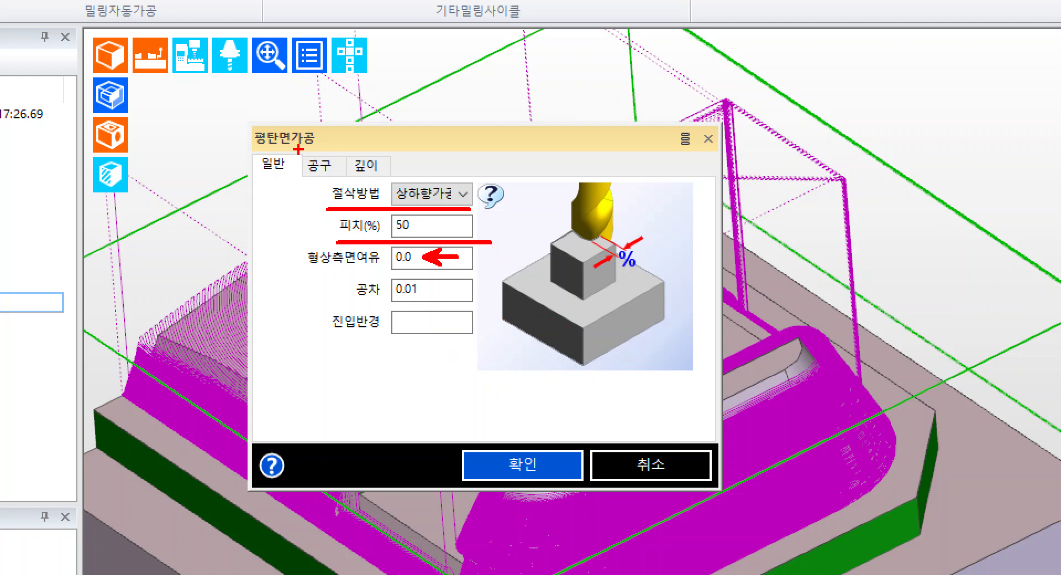
drag(297, 148, 347, 182)
drag(465, 105, 360, 155)
key(Escape)
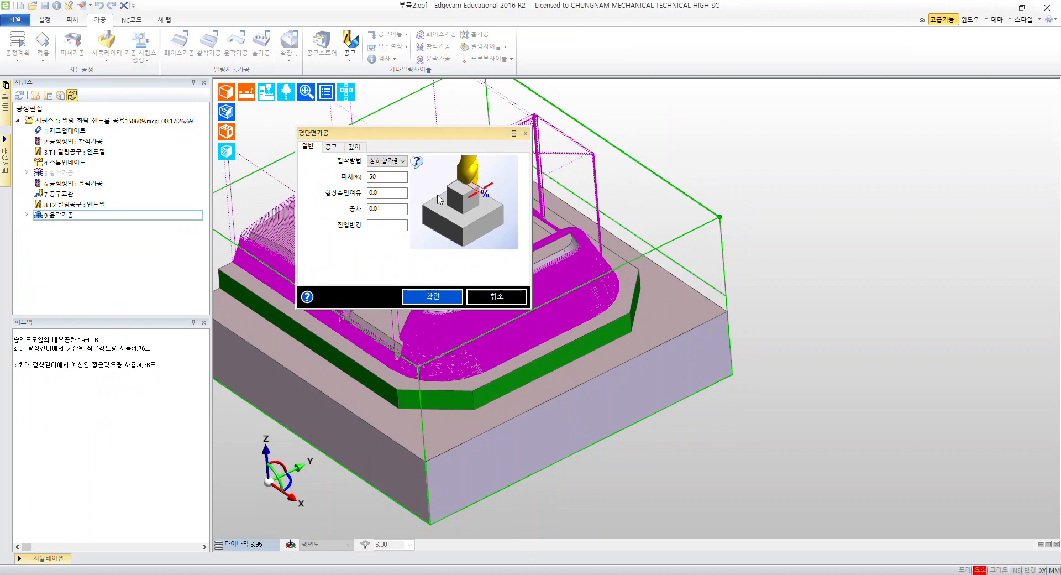
- In the cycle's 공구 settings, set 이송속도 and Z이송속도 to 1000, 공구번호 to 1 and 공구직경 to 6, and clear 코너반경
key(ctrl+Tab)
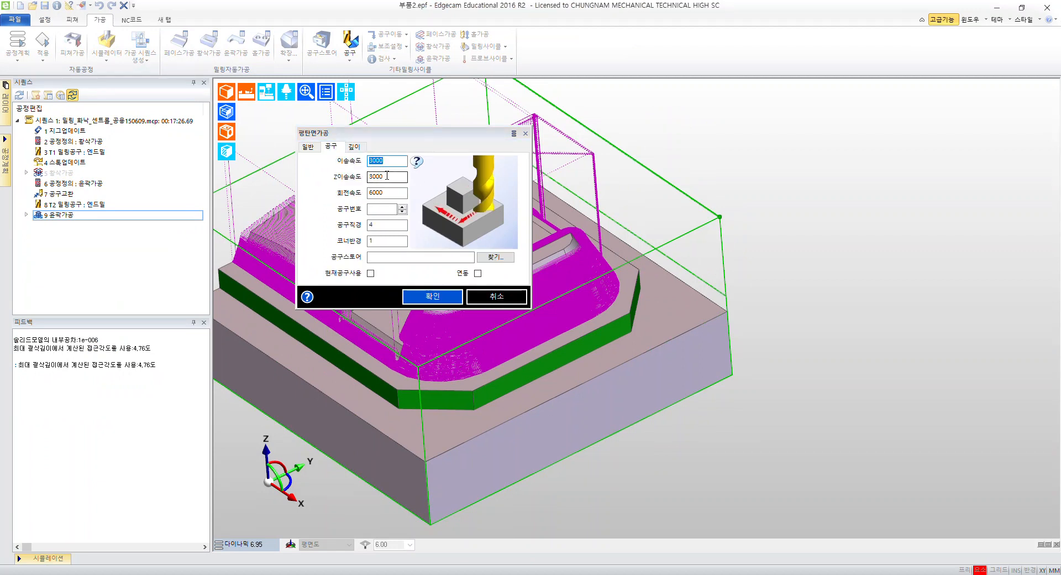
text(1000)
key(Tab)
text(1000)
key(Tab)
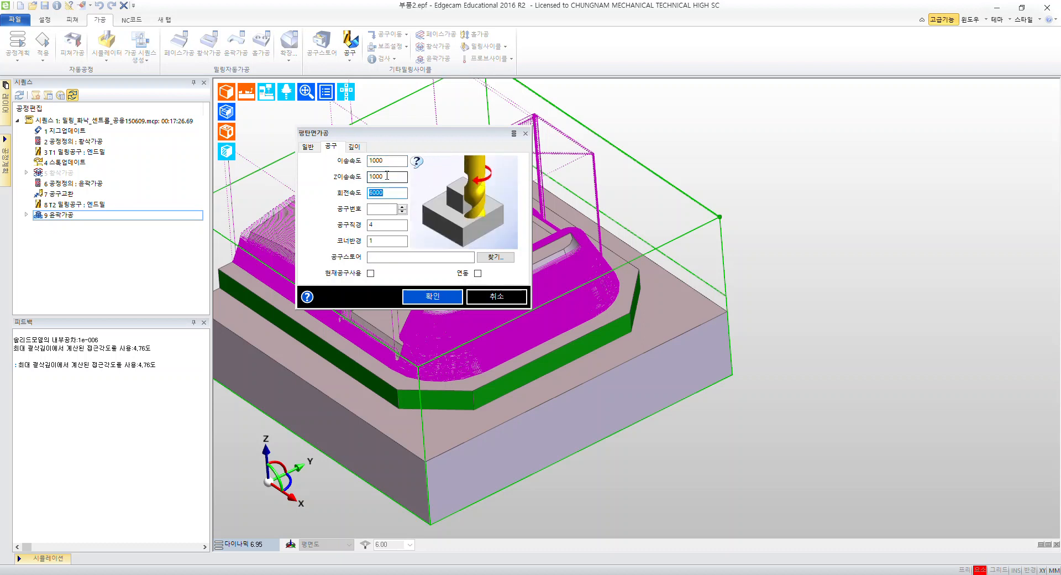
key(Tab)
key(Tab)
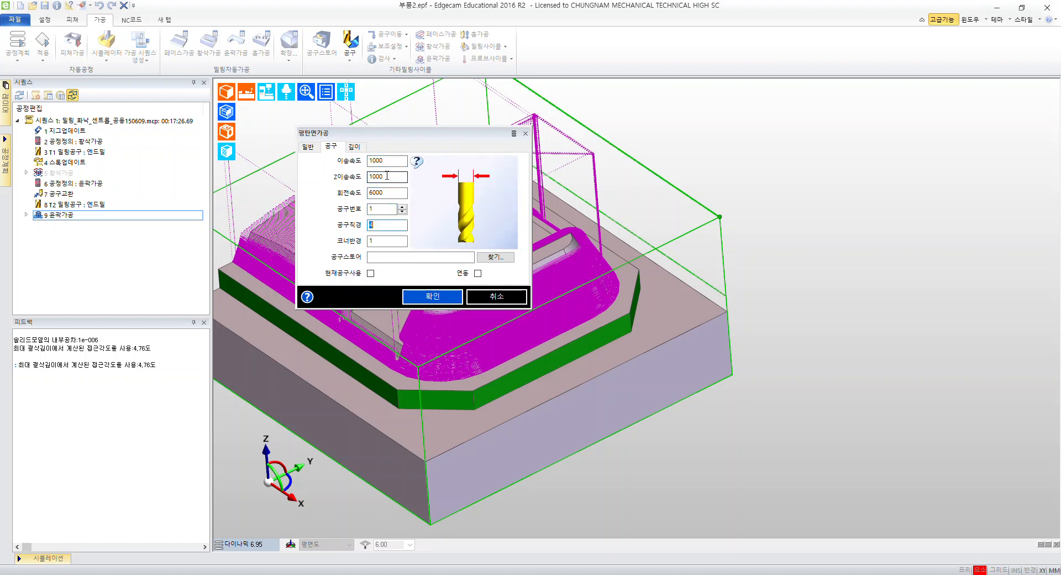
key(Tab)
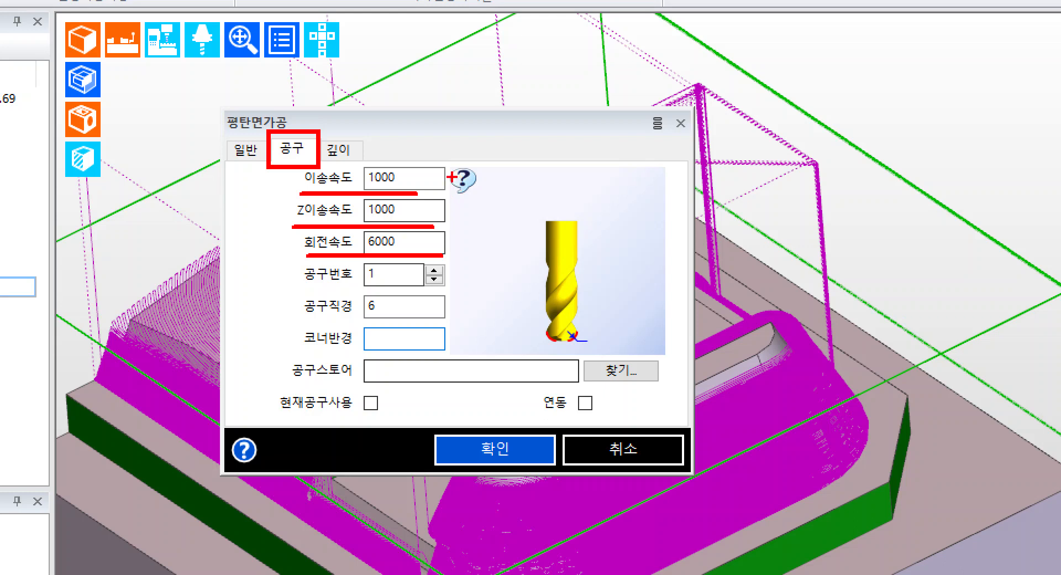
drag(452, 177, 480, 196)
drag(301, 287, 444, 286)
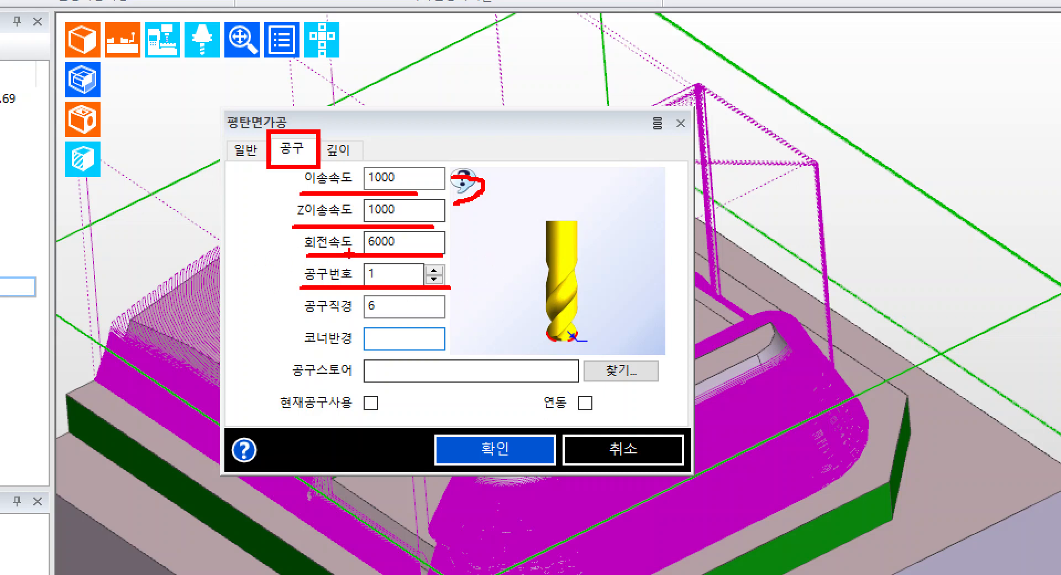
drag(427, 268, 488, 267)
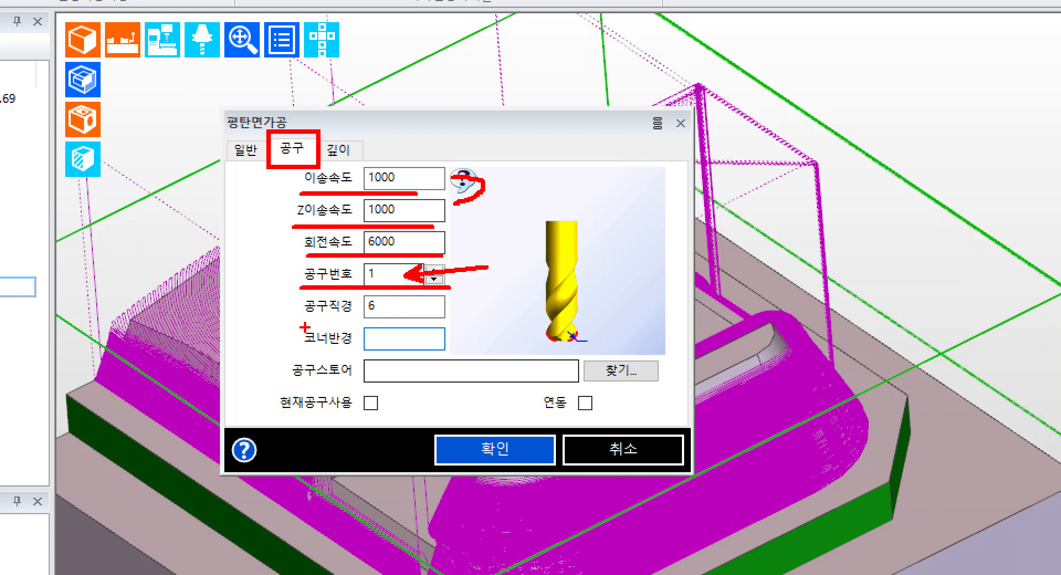
mouse_move(293, 318)
mouse_down()
mouse_move(459, 319)
mouse_move(522, 303)
mouse_up()
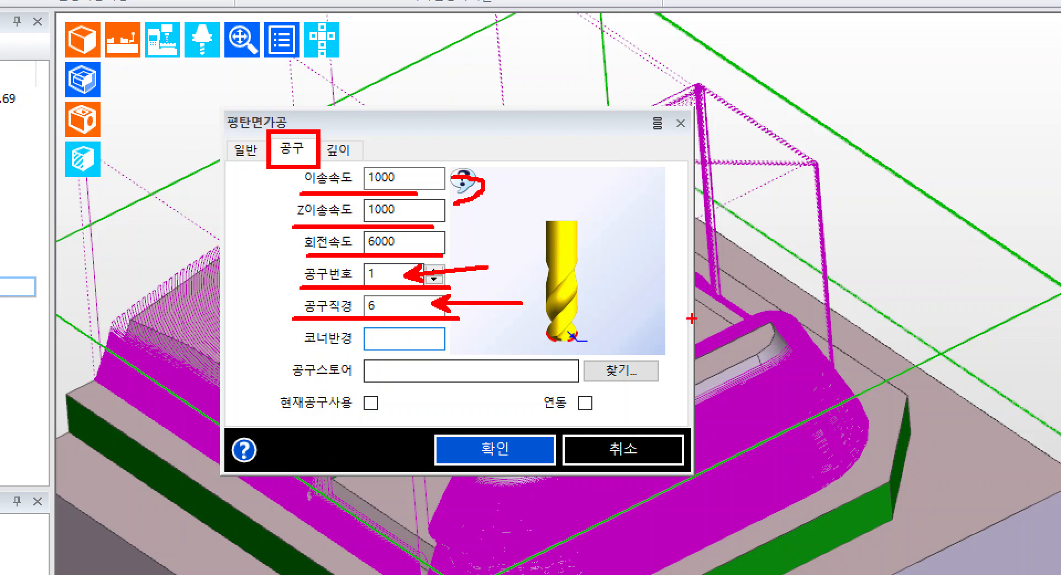
mouse_move(357, 347)
mouse_down()
mouse_move(401, 331)
mouse_move(415, 348)
mouse_up()
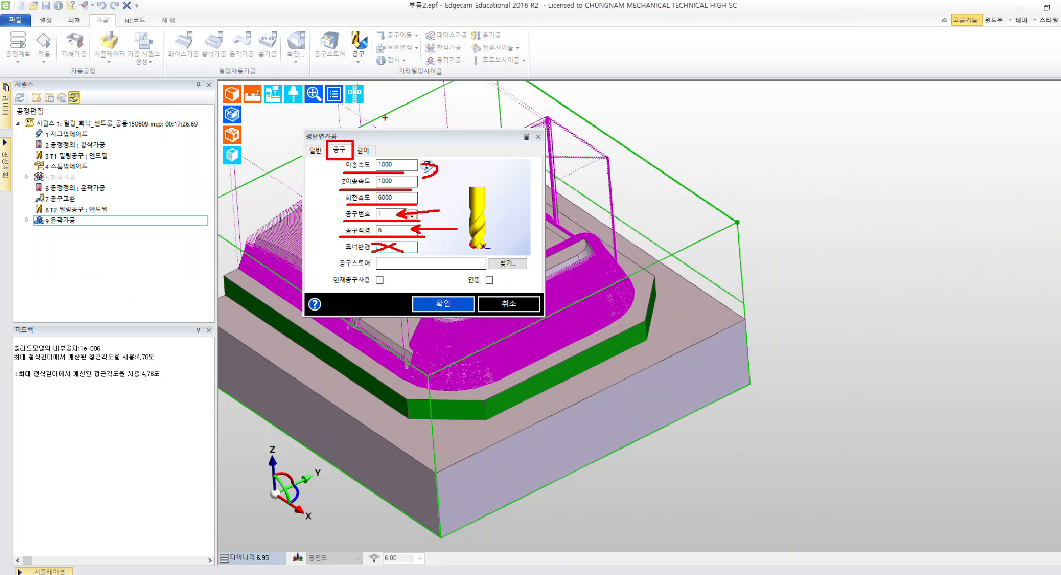
- Check the cycle's 깊이 settings, generate the 평탄면가공 toolpath, and inspect it over the part's flat faces
click(339, 153)
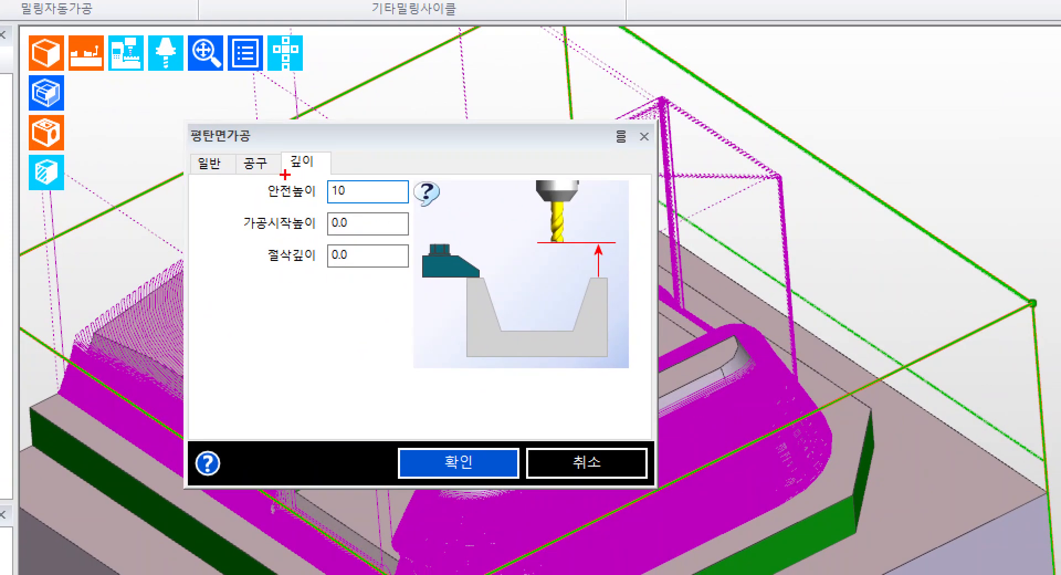
drag(285, 174, 323, 173)
drag(262, 206, 405, 205)
drag(392, 437, 525, 485)
drag(539, 427, 741, 215)
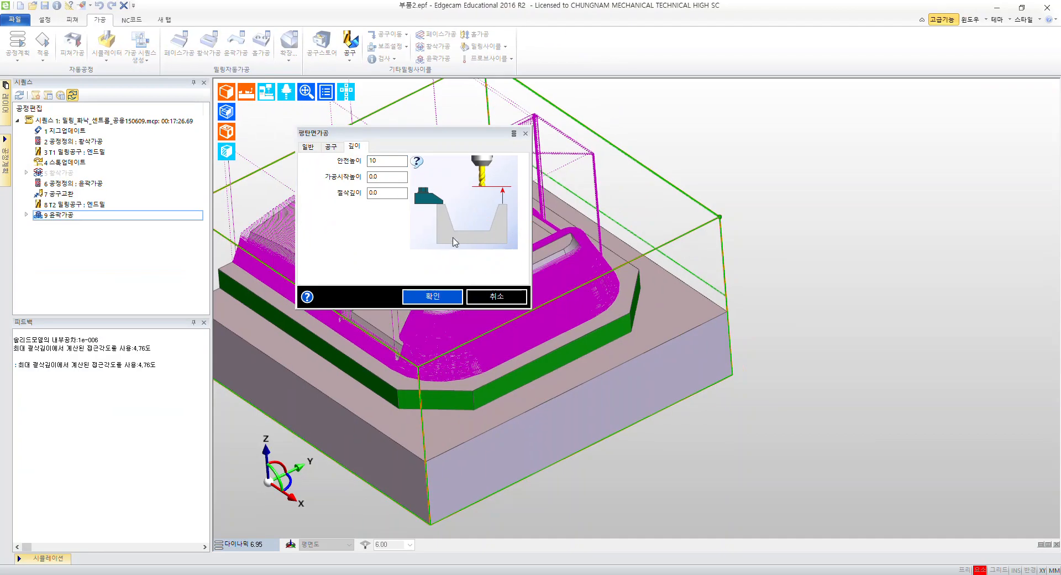
click(458, 461)
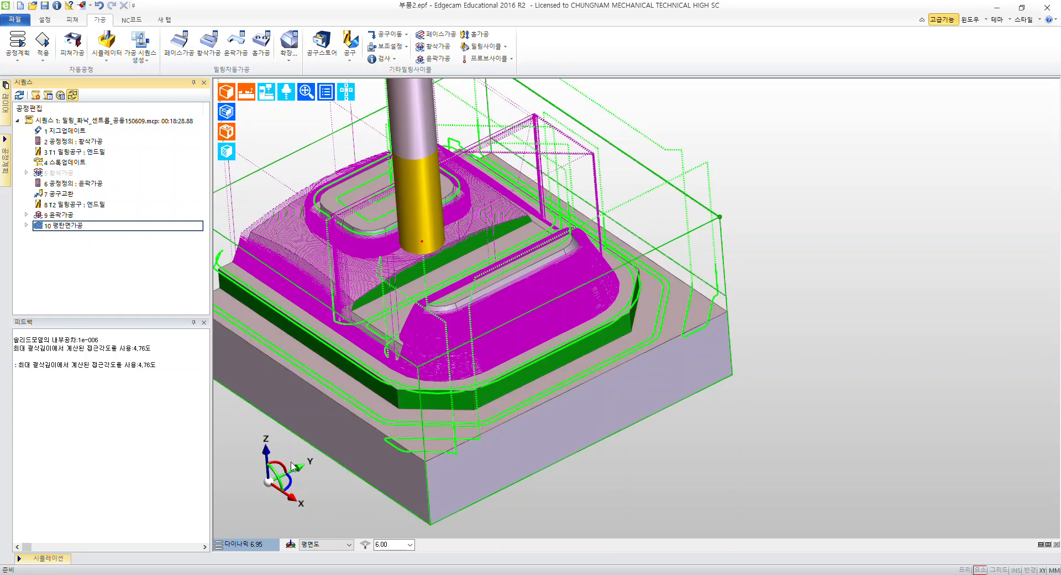
middle_drag(295, 453, 505, 412)
middle_drag(718, 429, 762, 324)
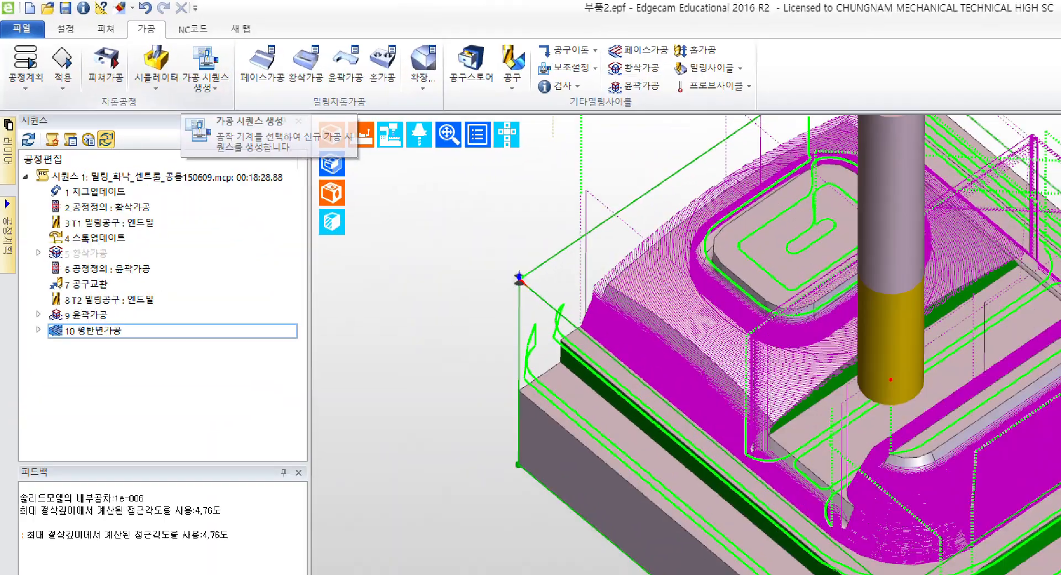
click(243, 145)
ctrl+drag(176, 53, 255, 130)
ctrl+shift+drag(258, 138, 361, 235)
key(Escape)
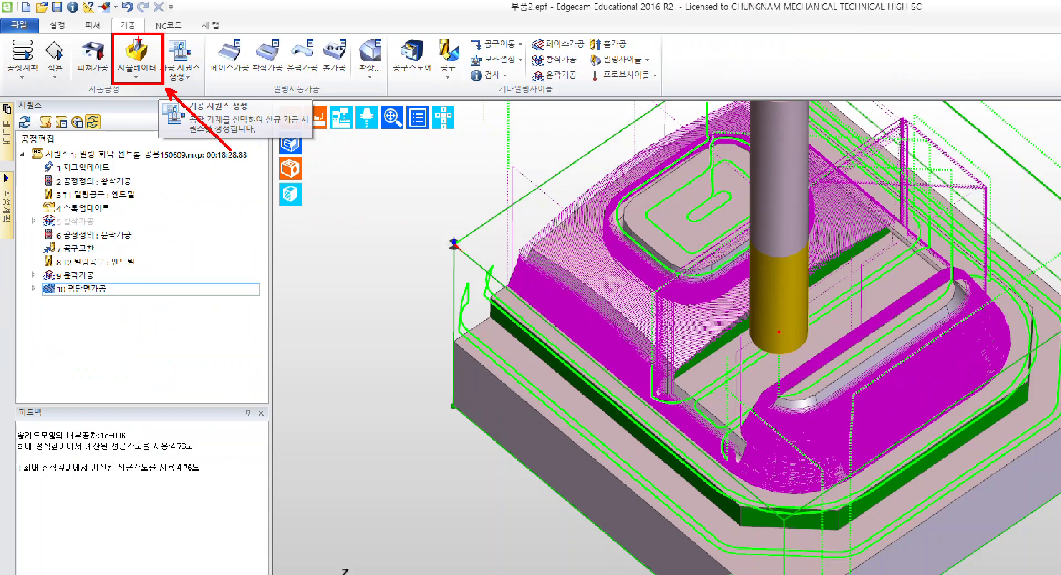
- Simulate the complete machining sequence through to its end, inspect the machined stock, and close the simulator
click(214, 79)
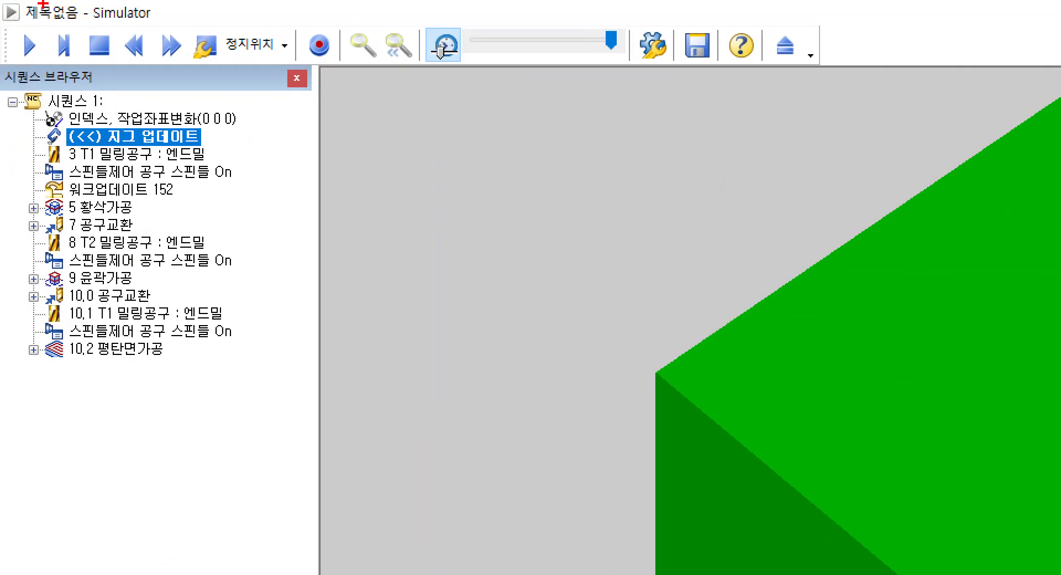
mouse_move(10, 23)
ctrl+mouse_down()
mouse_move(53, 65)
mouse_move(132, 209)
ctrl+mouse_up()
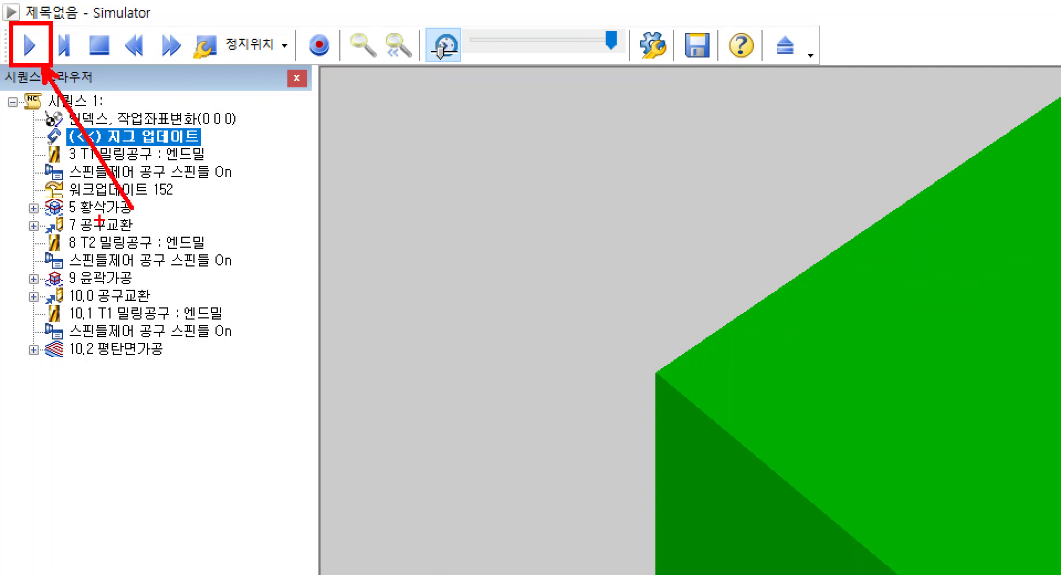
mouse_move(145, 23)
ctrl+mouse_down()
mouse_move(197, 67)
mouse_move(287, 240)
ctrl+mouse_up()
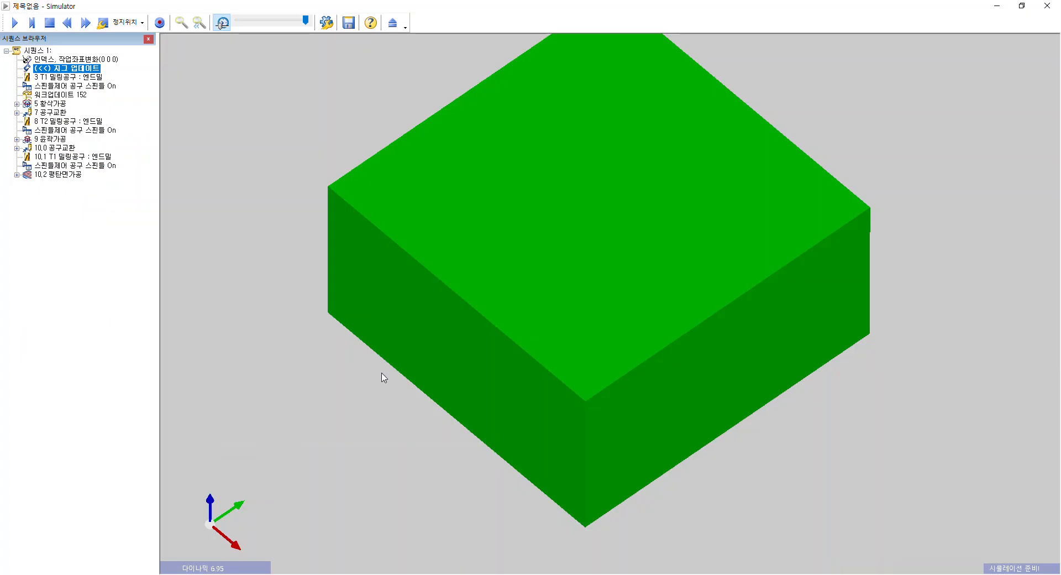
click(85, 22)
drag(82, 24, 256, 95)
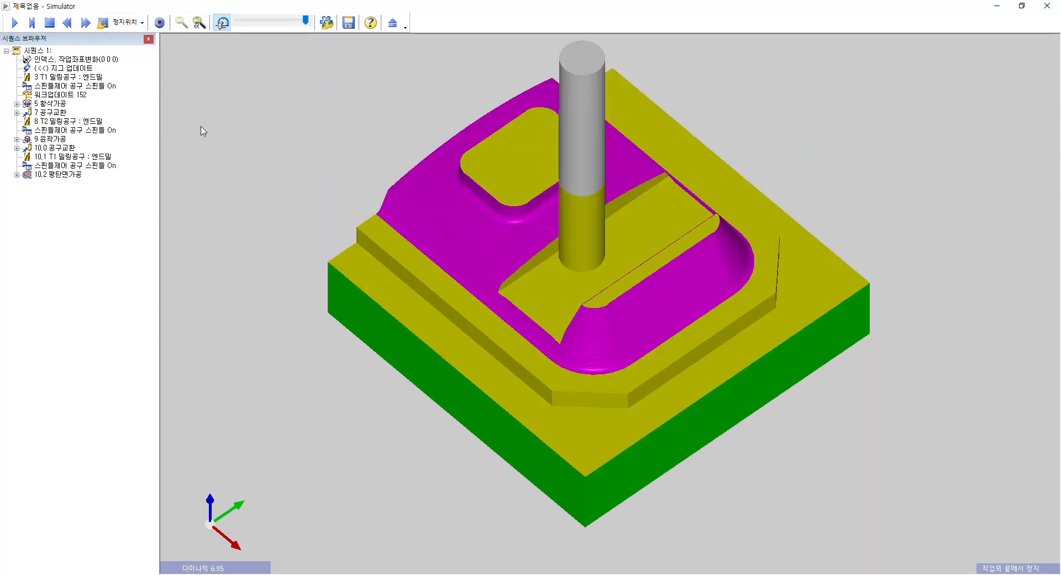
drag(737, 250, 663, 221)
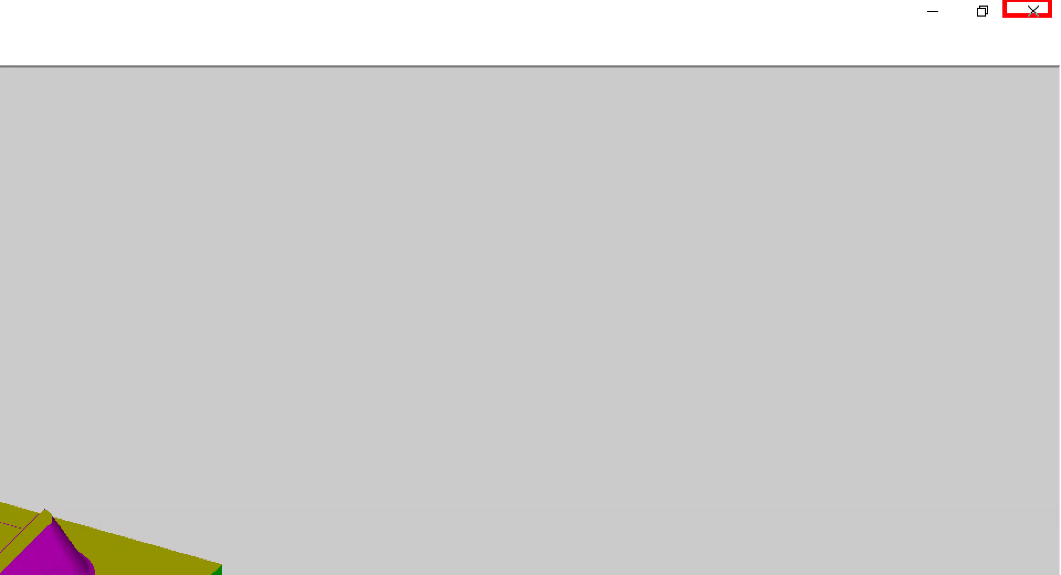
click(1045, 6)
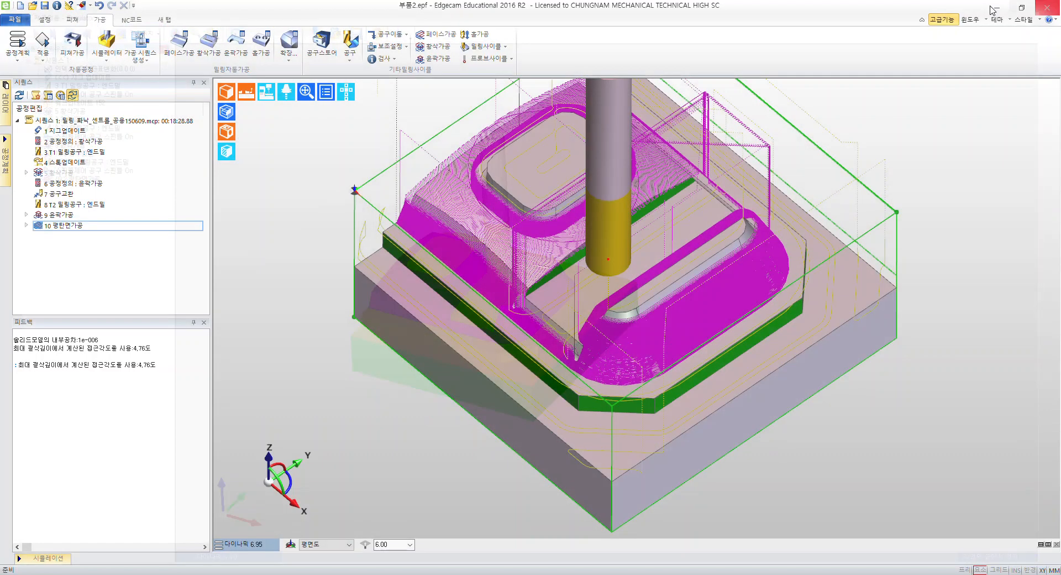
- Open the NC데이터출력 settings for the milling sequence
click(126, 21)
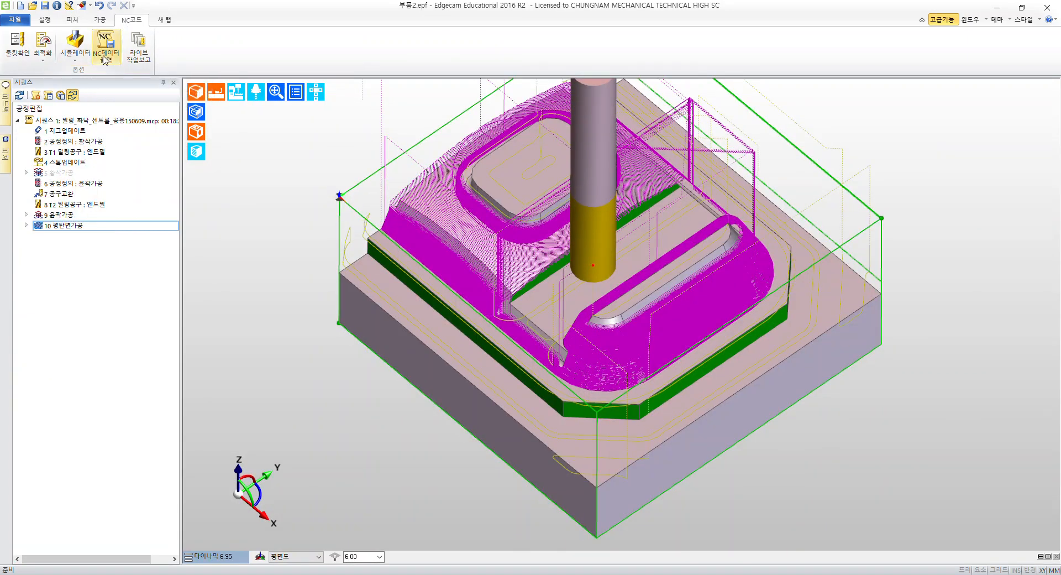
click(110, 55)
drag(325, 119, 293, 76)
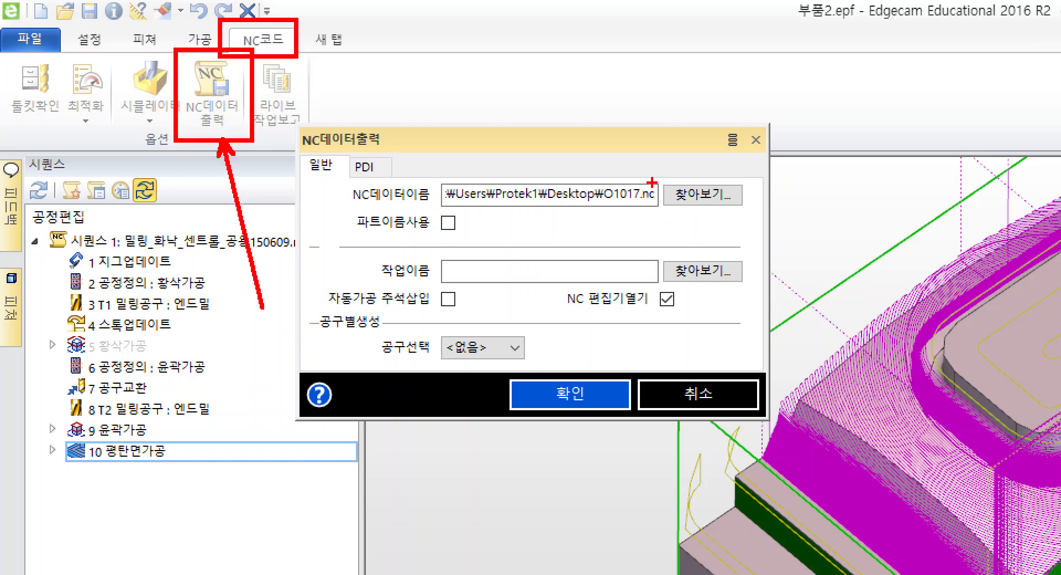
ctrl+drag(659, 182, 752, 209)
mouse_move(338, 208)
shift+mouse_down()
mouse_move(756, 208)
mouse_move(970, 90)
shift+mouse_up()
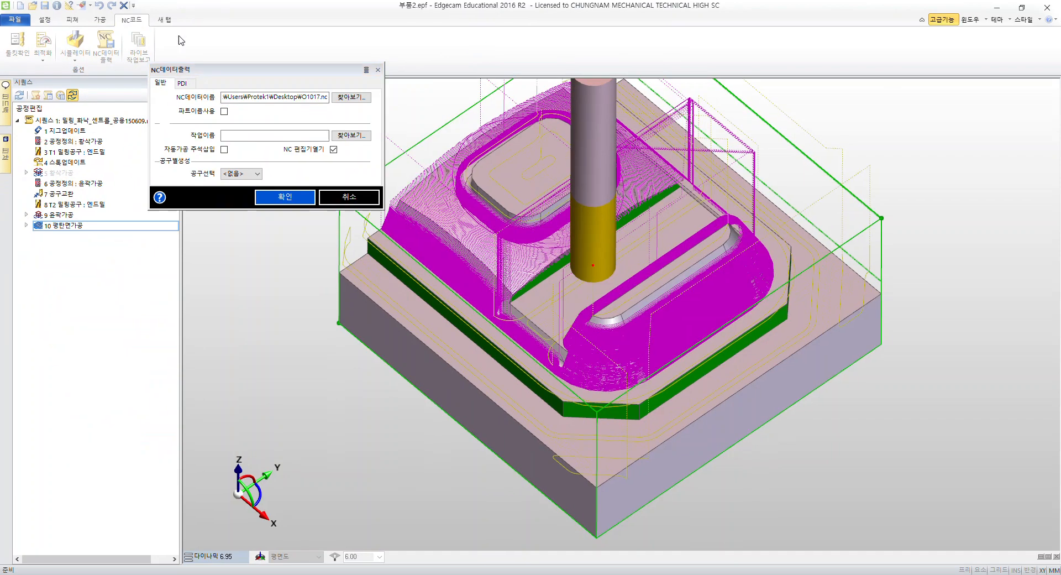
key(Escape)
- Set the NC output file to O1018.nc, saved in the 바탕 화면 folder
click(340, 99)
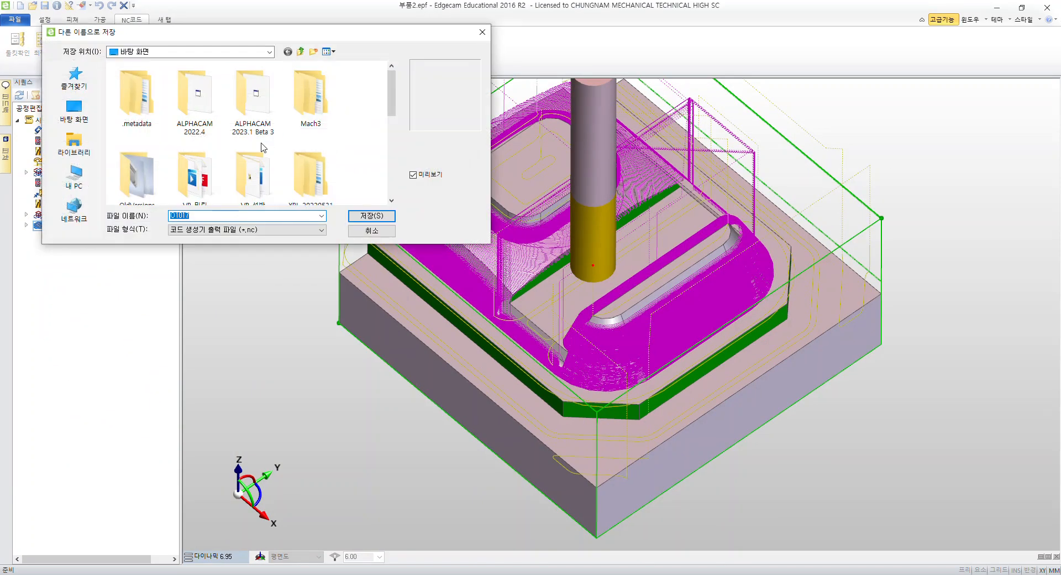
click(206, 216)
key(BackSpace)
text(8)
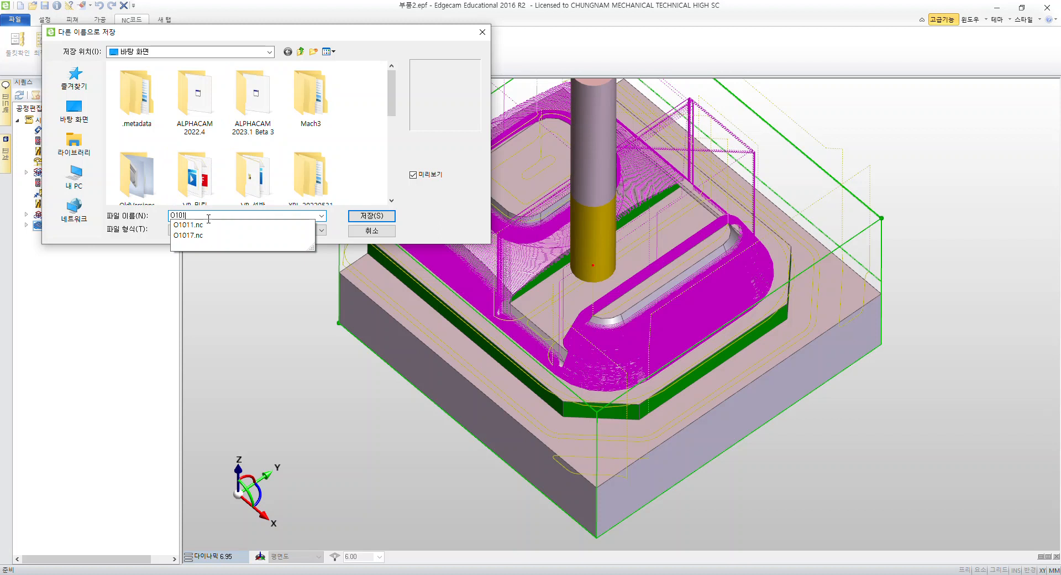
drag(278, 34, 647, 40)
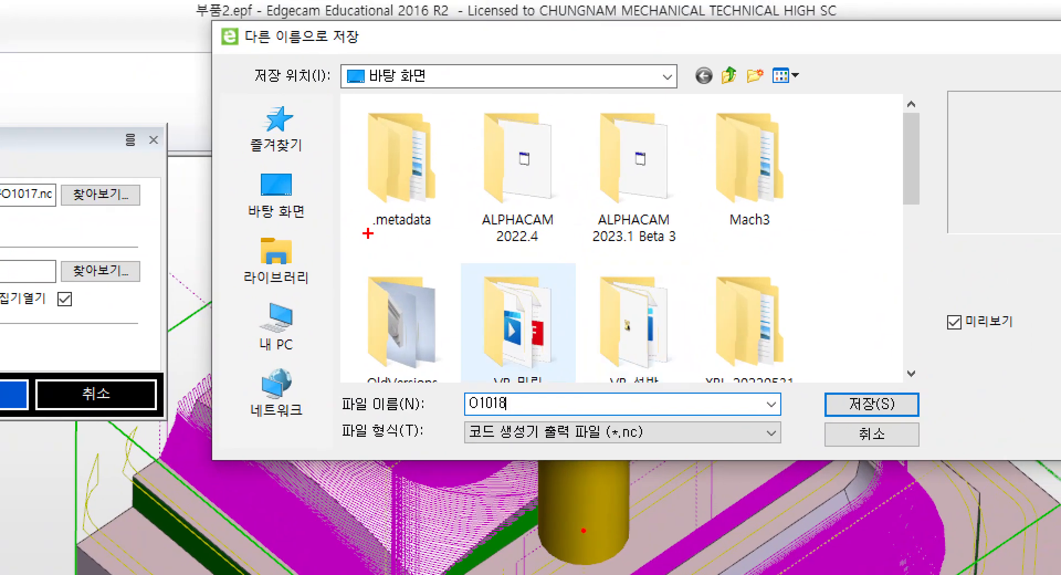
drag(369, 84, 450, 84)
drag(346, 415, 534, 412)
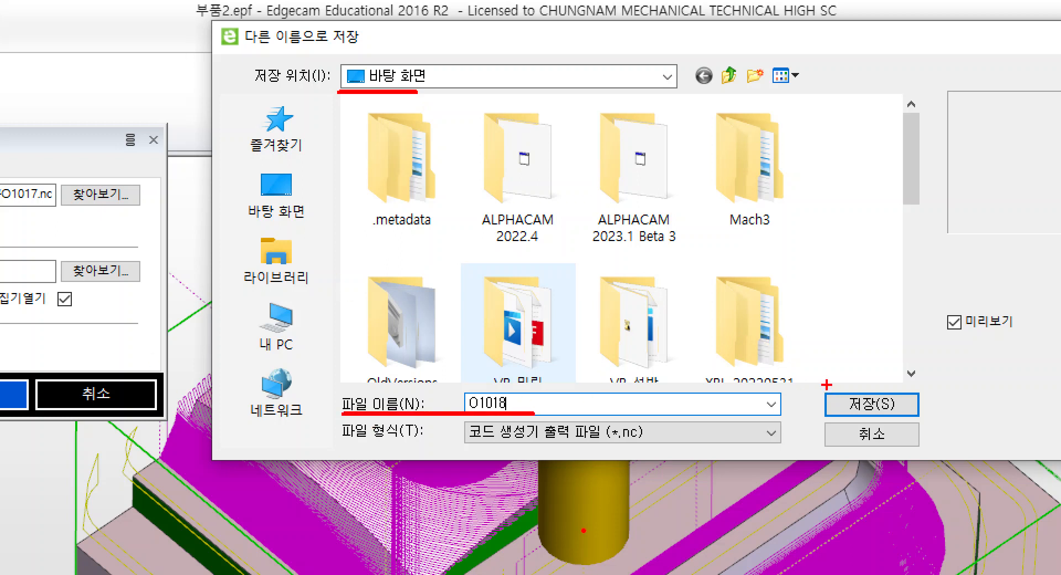
mouse_move(824, 385)
mouse_down()
mouse_move(896, 425)
mouse_move(923, 426)
mouse_up()
drag(924, 382, 1014, 268)
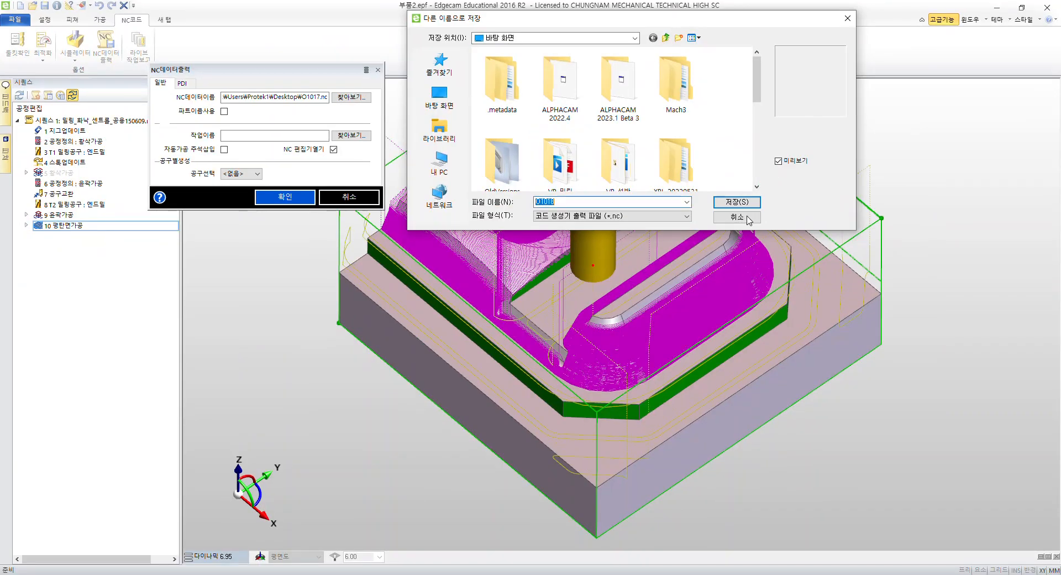
click(753, 204)
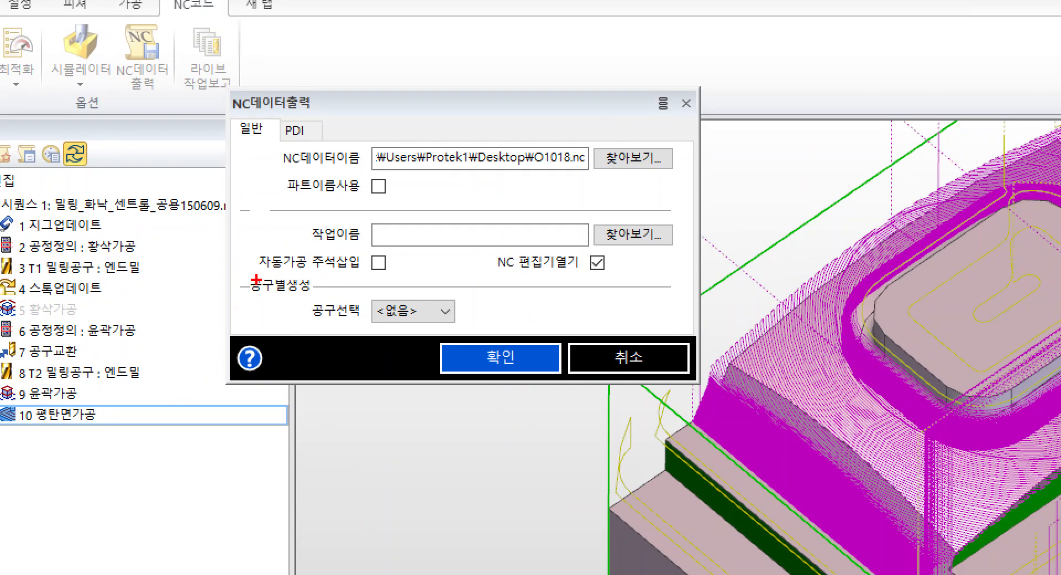
- Generate the NC code with 자동가공 주석삽입 off, 공구선택 at <없음>, NC 편집기열기 on, and program ID number 1018
drag(252, 271, 399, 273)
mouse_move(308, 326)
mouse_down()
mouse_move(437, 325)
mouse_move(561, 375)
mouse_up()
ctrl+shift+drag(559, 337, 721, 229)
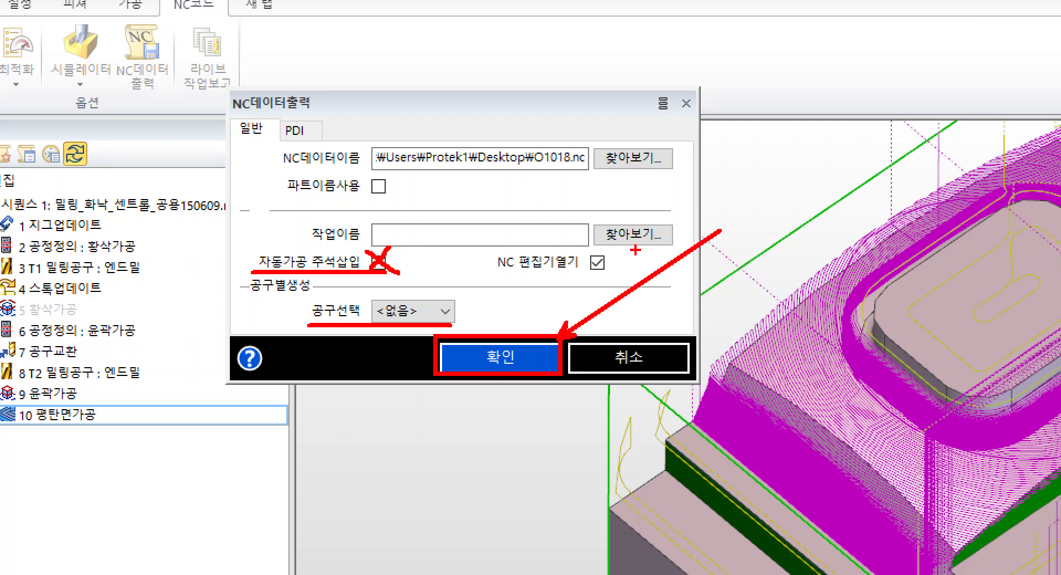
key(Escape)
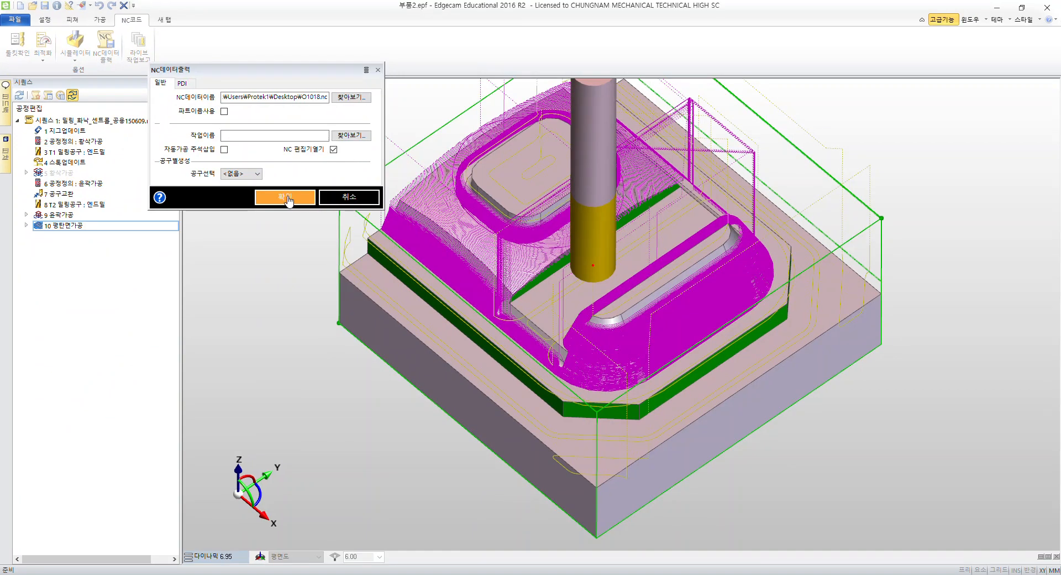
click(286, 197)
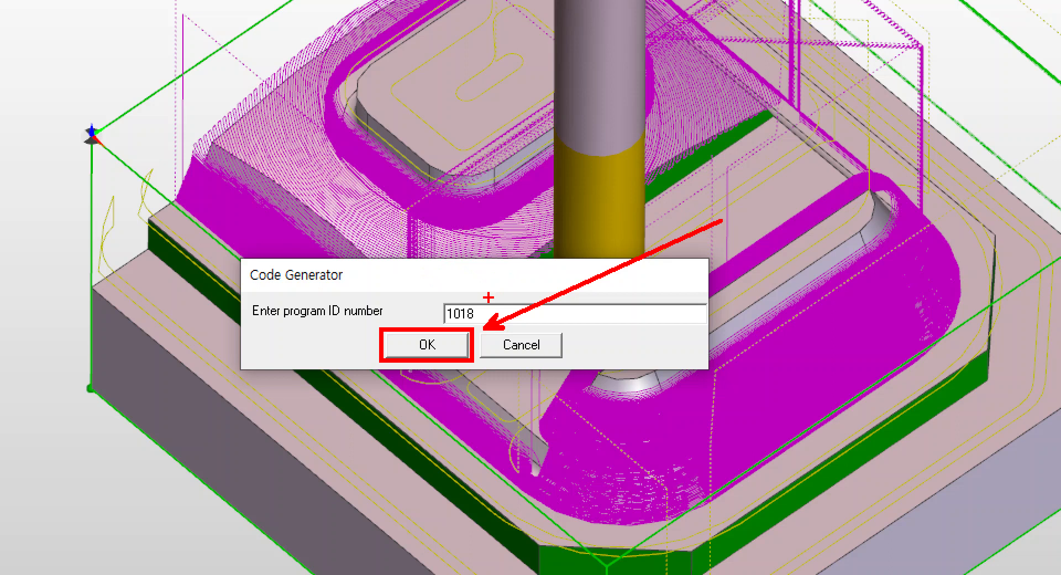
mouse_move(482, 321)
mouse_down()
mouse_move(421, 323)
mouse_move(484, 318)
mouse_up()
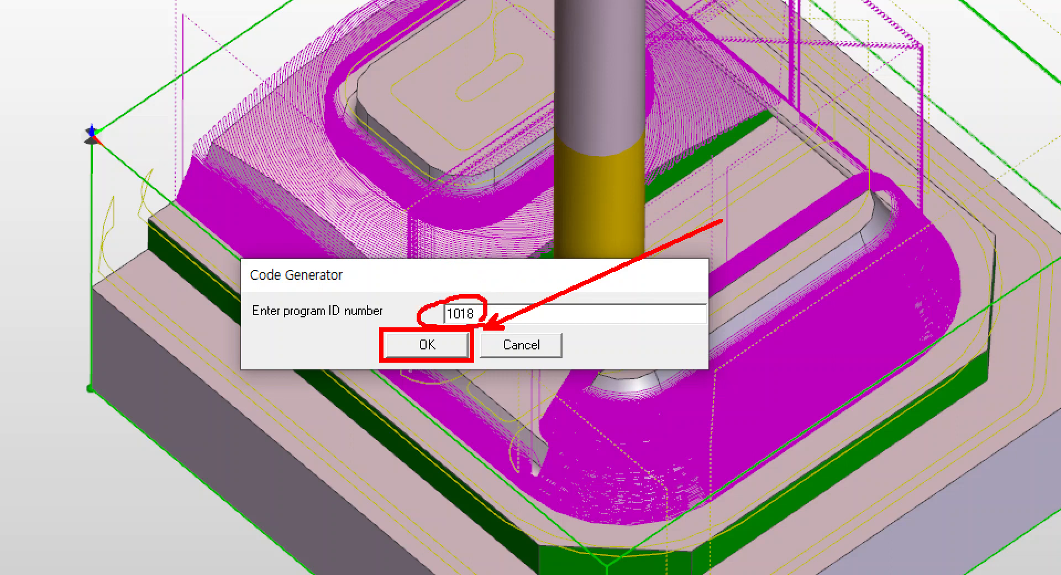
drag(542, 347, 592, 344)
click(516, 301)
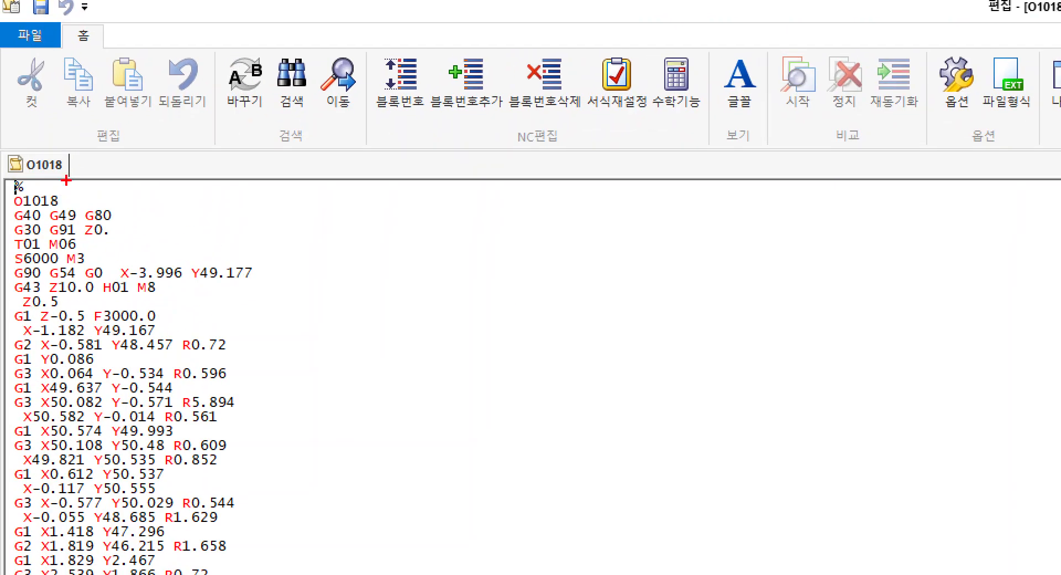
- Review the opening blocks of the O1018 program in the NC editor and minimize all open windows to reach the desktop
drag(22, 210, 131, 194)
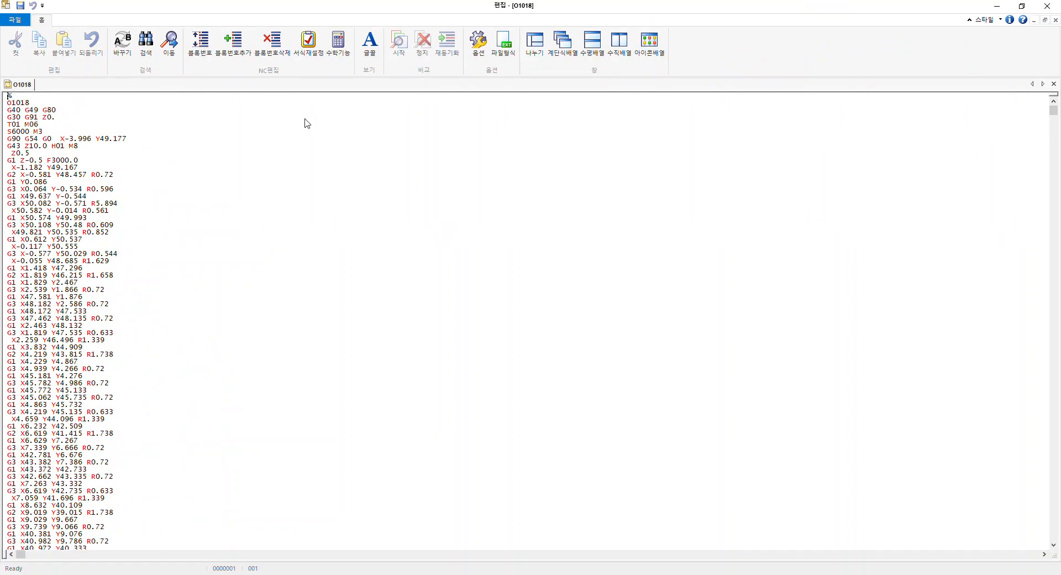
click(998, 6)
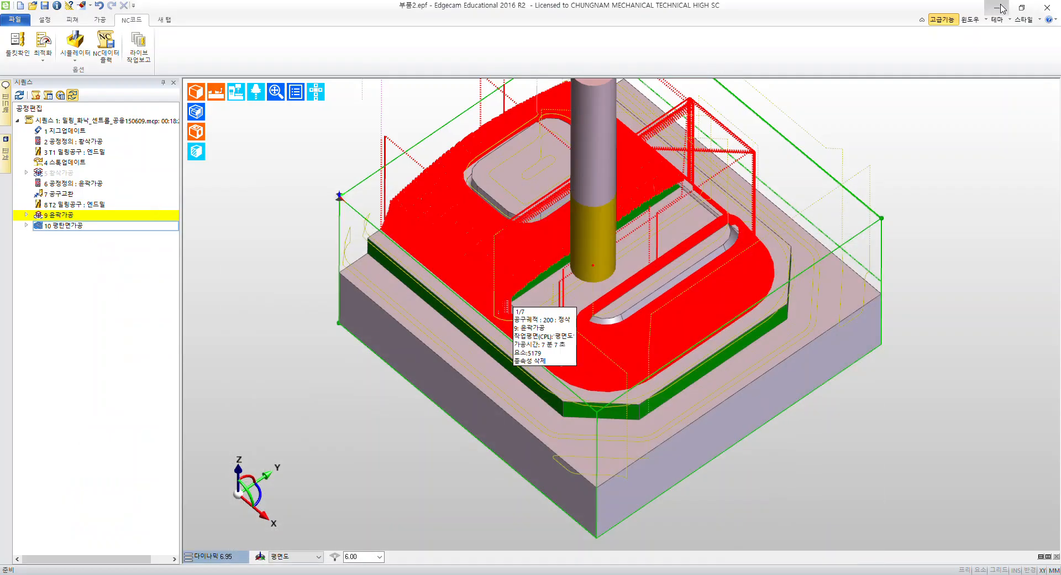
click(998, 6)
click(1000, 7)
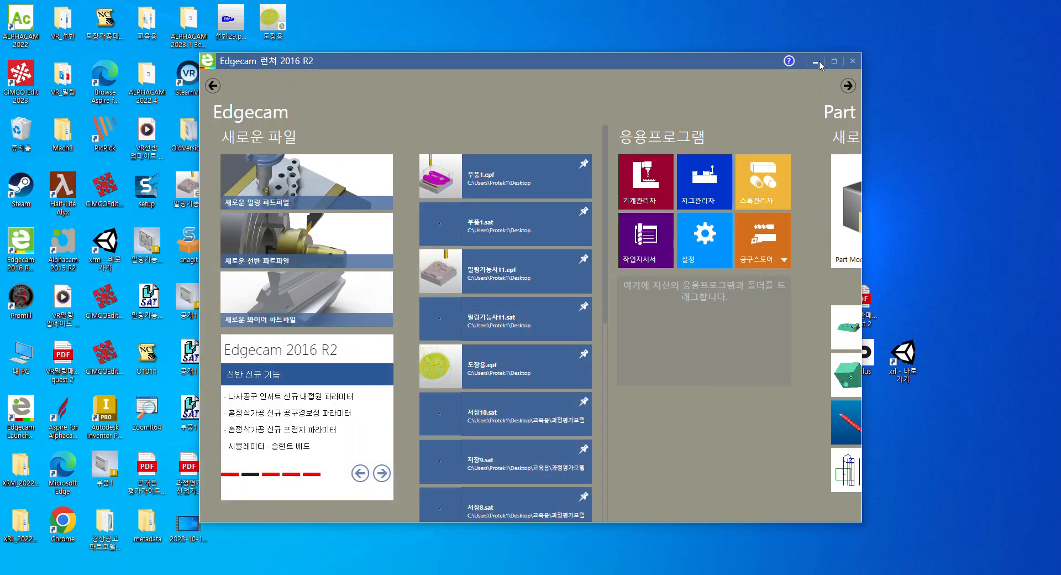
click(817, 61)
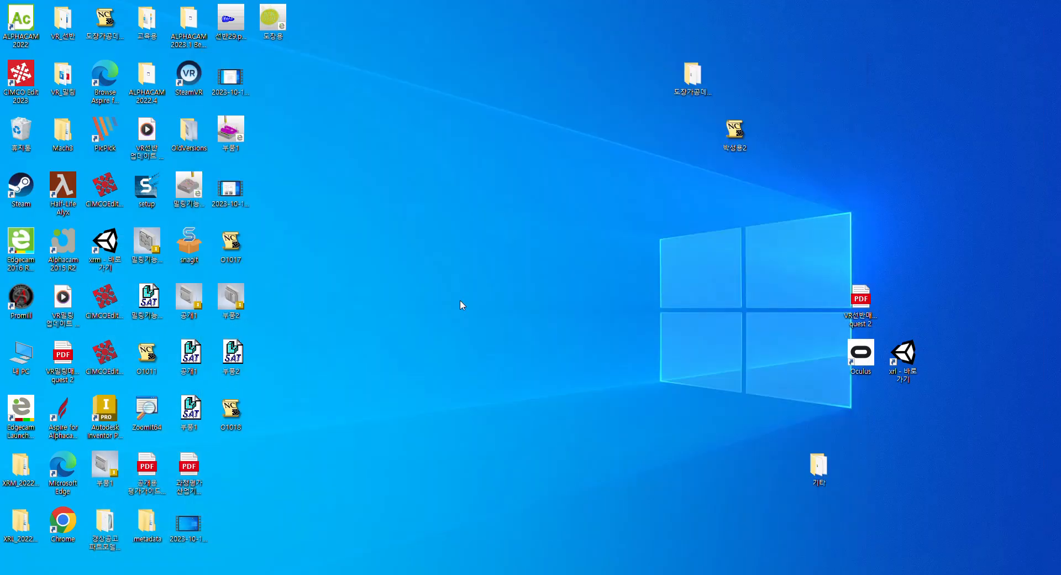
right_click(235, 410)
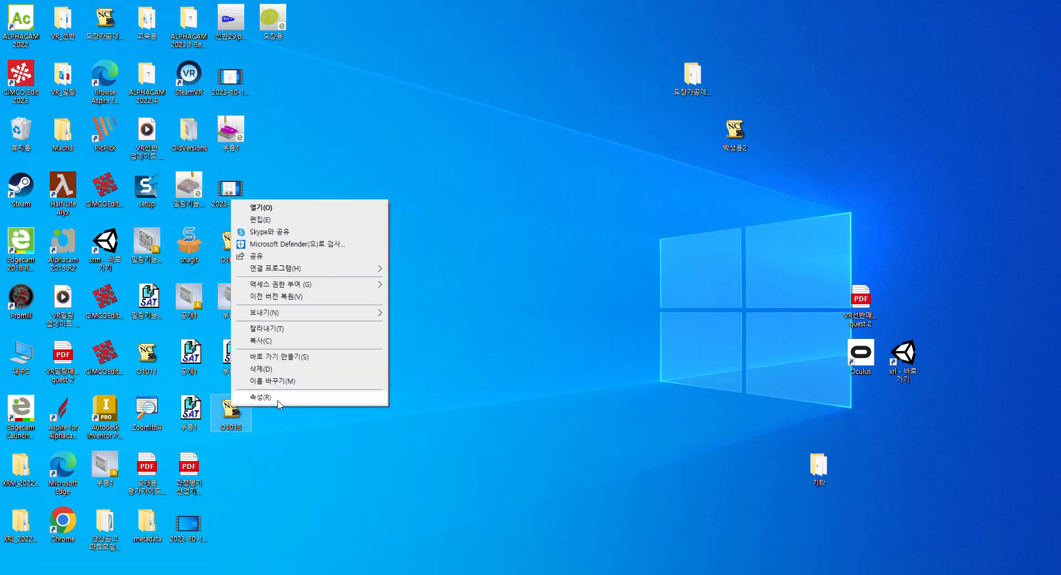
key(ctrl+1)
click(498, 318)
ctrl+shift+drag(442, 348, 496, 367)
shift+drag(443, 307, 595, 291)
key(Escape)
click(271, 398)
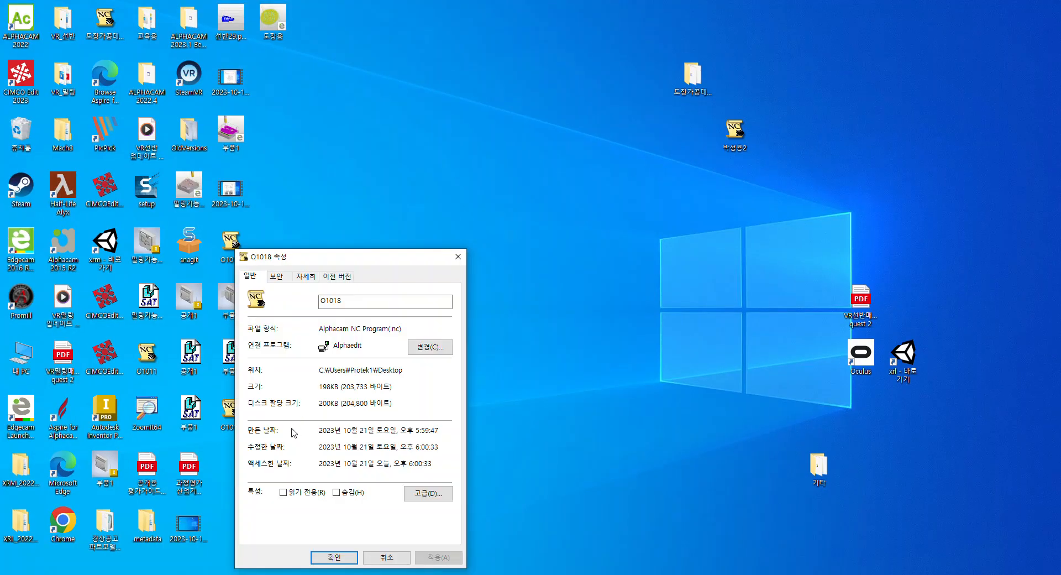
key(Escape)
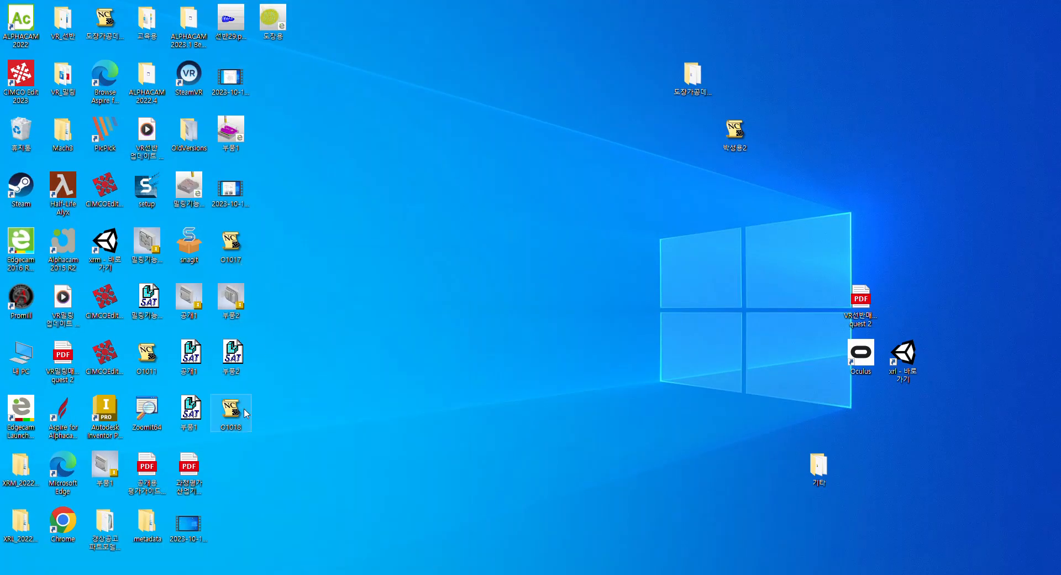
- Open the properties of the O1018 NC file on the desktop and check its file size
right_click(245, 408)
click(274, 399)
drag(383, 255, 405, 132)
key(ctrl+1)
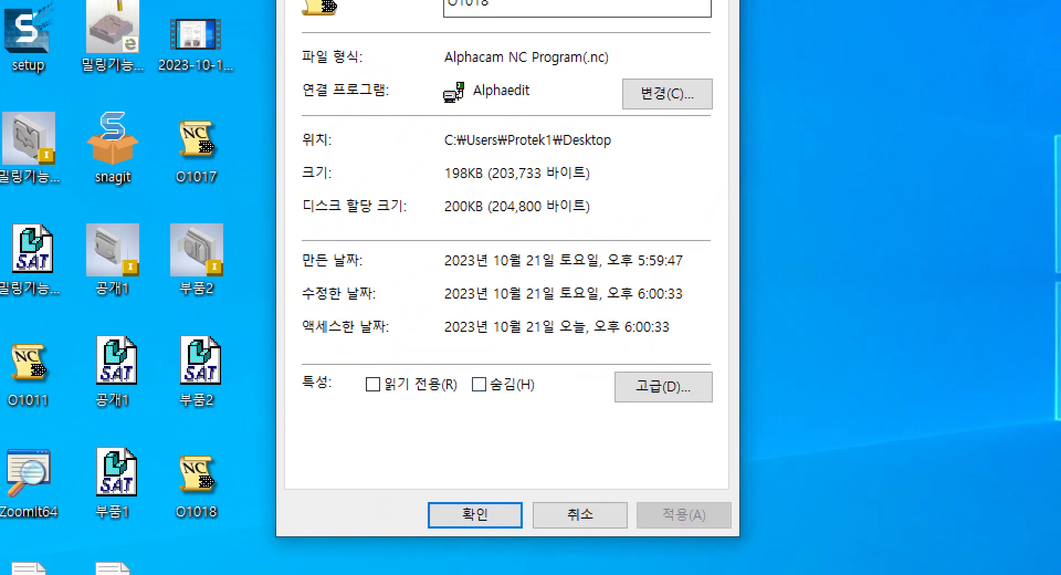
mouse_move(297, 148)
ctrl+shift+mouse_down()
mouse_move(632, 224)
mouse_move(593, 237)
ctrl+shift+mouse_up()
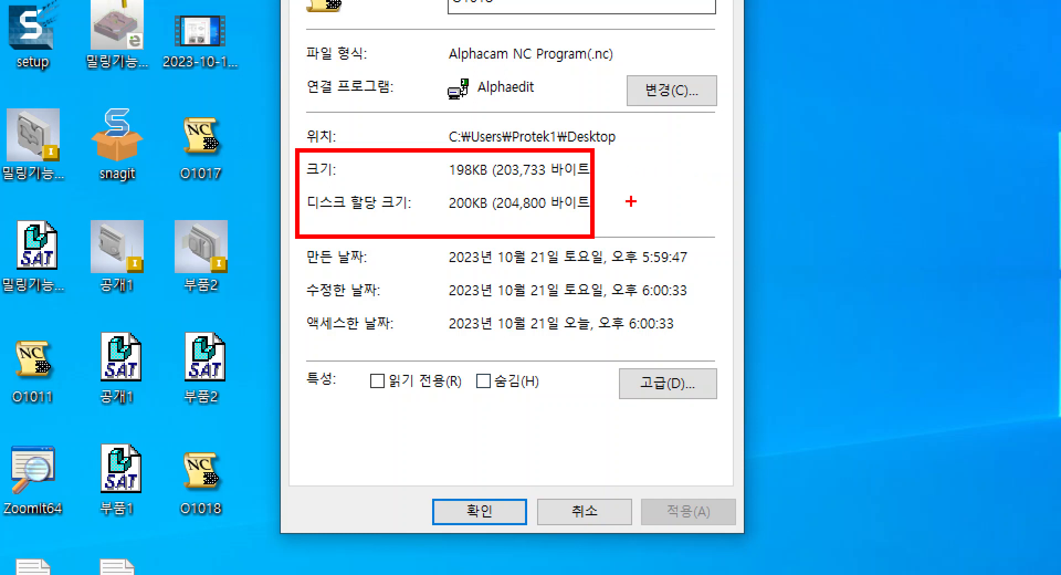
mouse_move(671, 169)
mouse_down()
mouse_move(624, 178)
mouse_move(625, 227)
mouse_up()
mouse_move(700, 209)
mouse_down()
mouse_move(719, 185)
mouse_move(697, 209)
mouse_up()
mouse_move(764, 204)
mouse_down()
mouse_move(784, 185)
mouse_move(751, 213)
mouse_up()
key(g)
ctrl+shift+drag(815, 232, 816, 153)
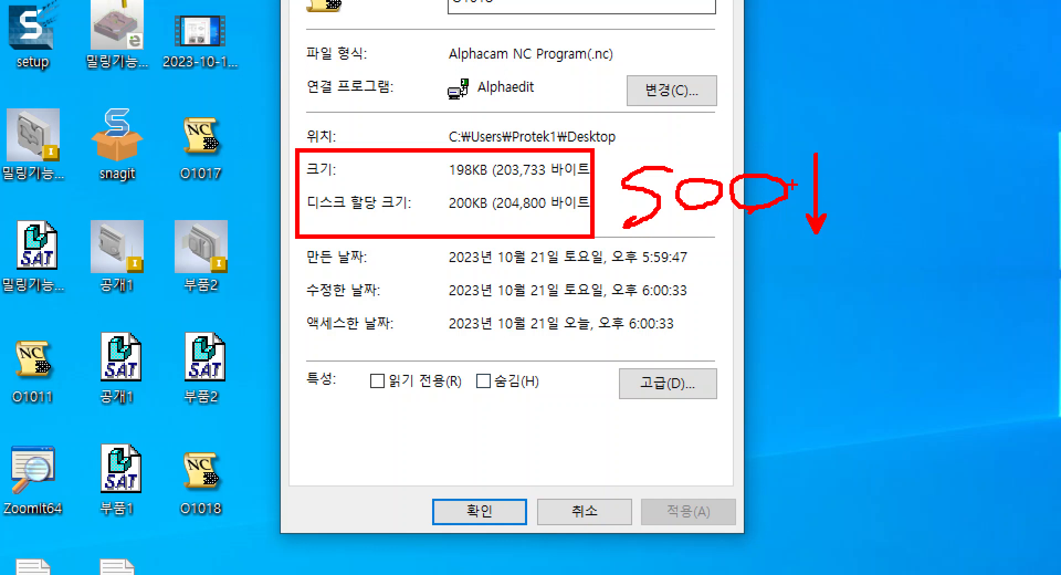
key(Escape)
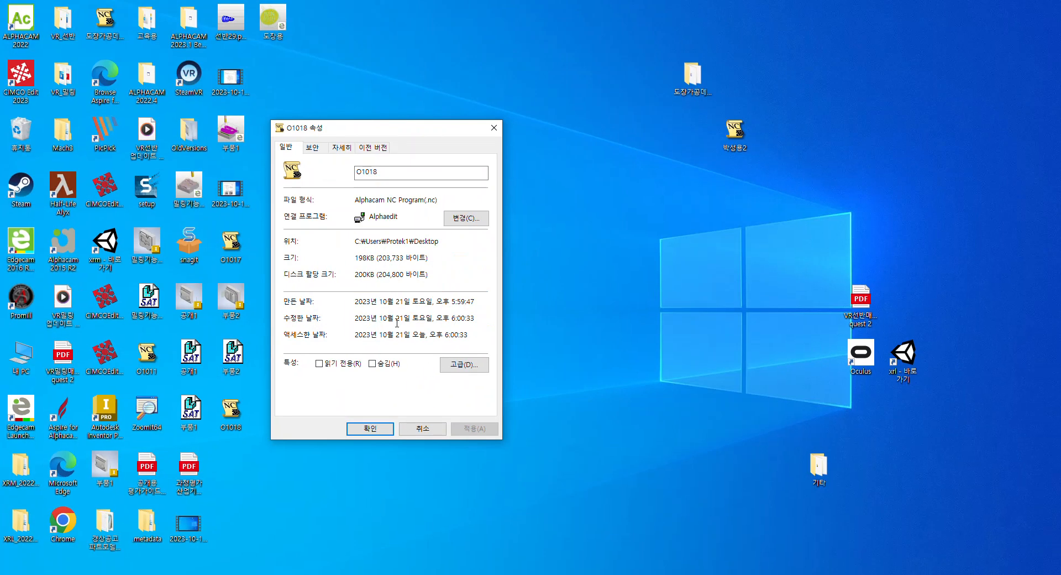